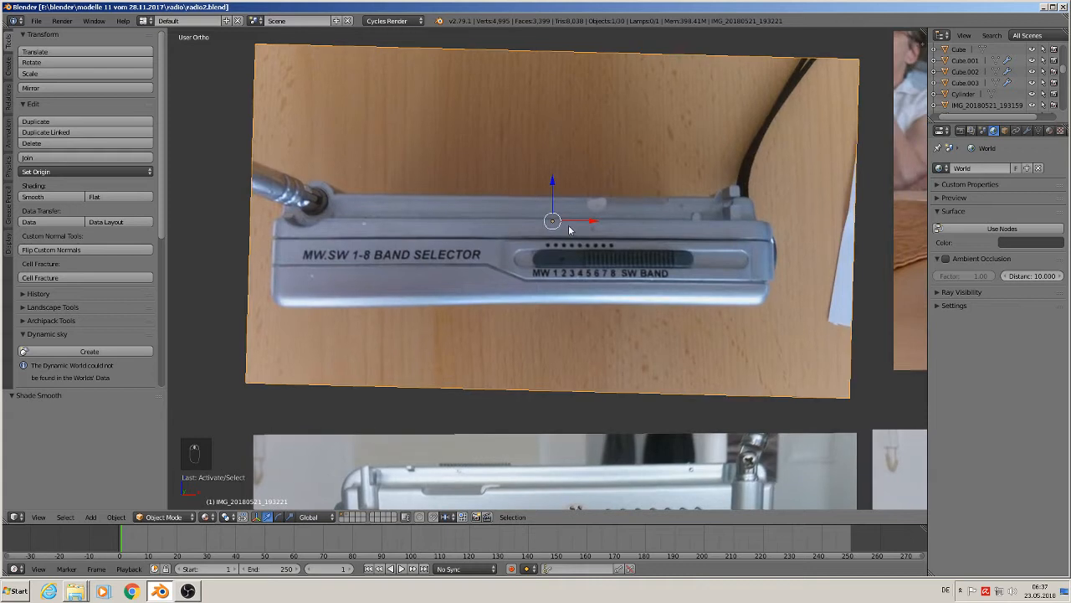
Step: Add a mesh plane at the left end of the radio's upper groove and rotate it 90° about the X axis
scroll(563, 237, "up", 1)
left_click(223, 239)
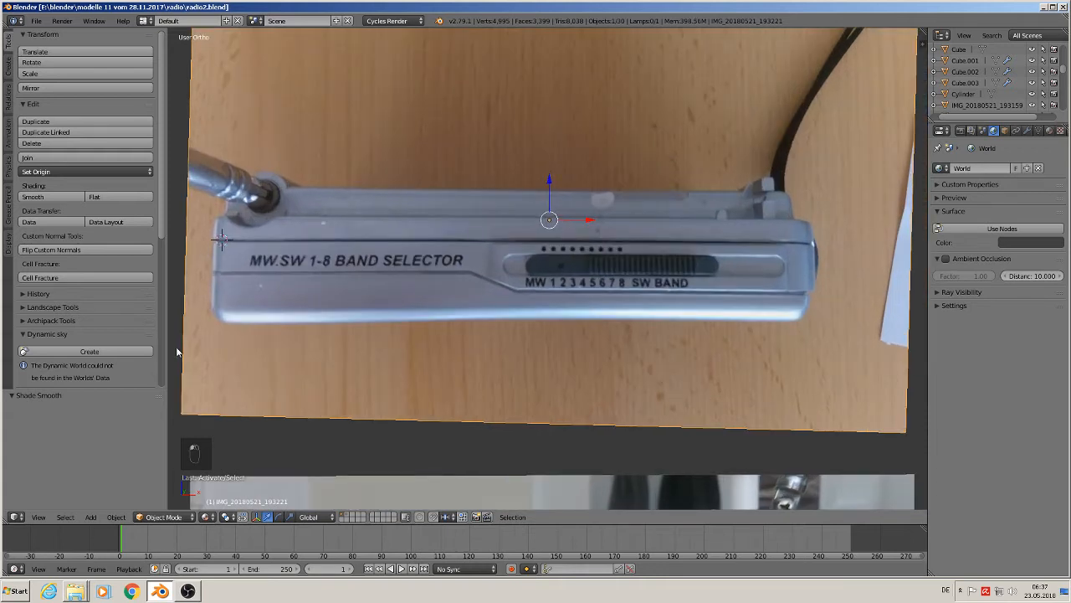
left_click(92, 518)
mouse_move(109, 503)
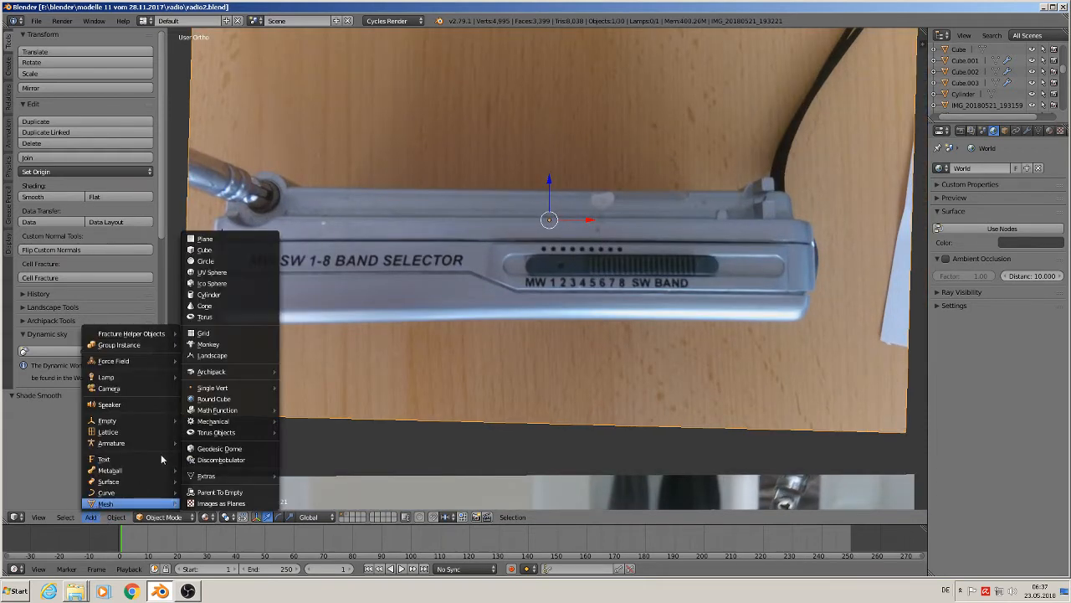
left_click(232, 239)
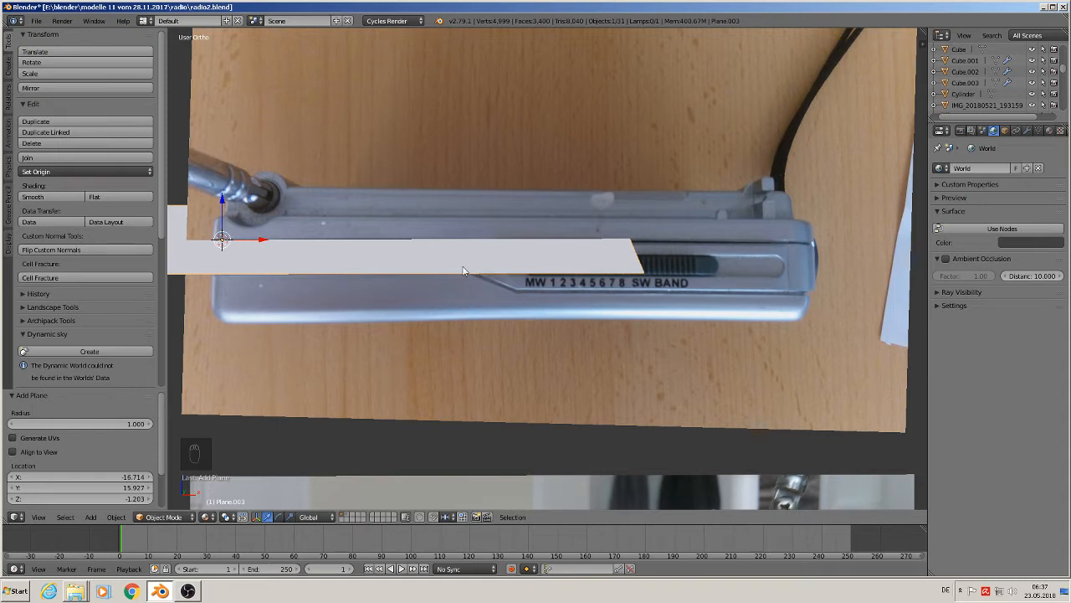
key("KP_1")
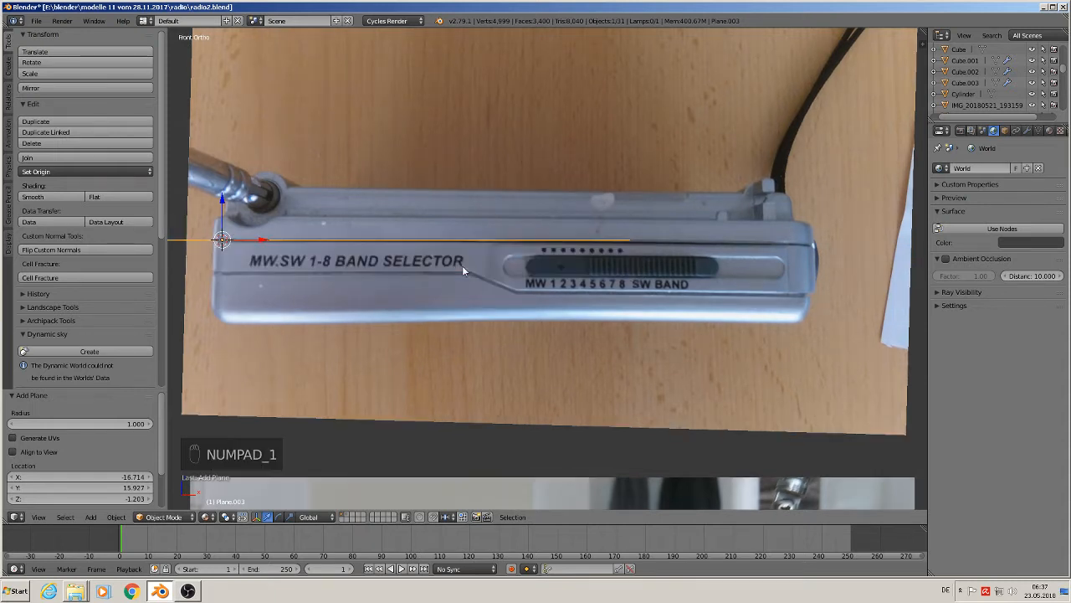
type("rx90")
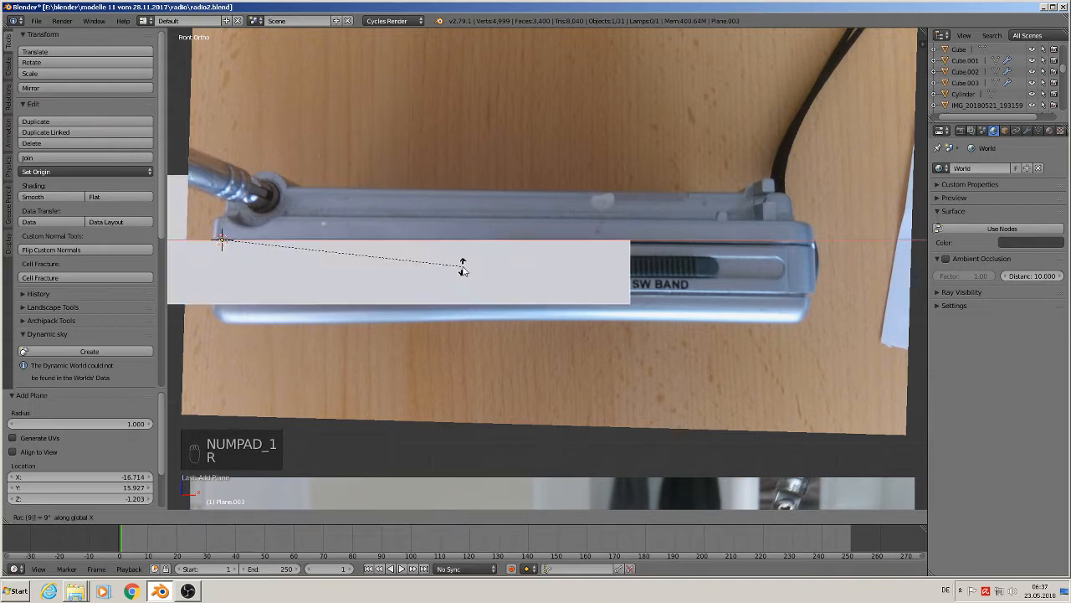
left_click(462, 266)
Step: Scale the plane down to a tiny square the height of the groove and shift it about -0.014 along X to the radio's left edge
key("s")
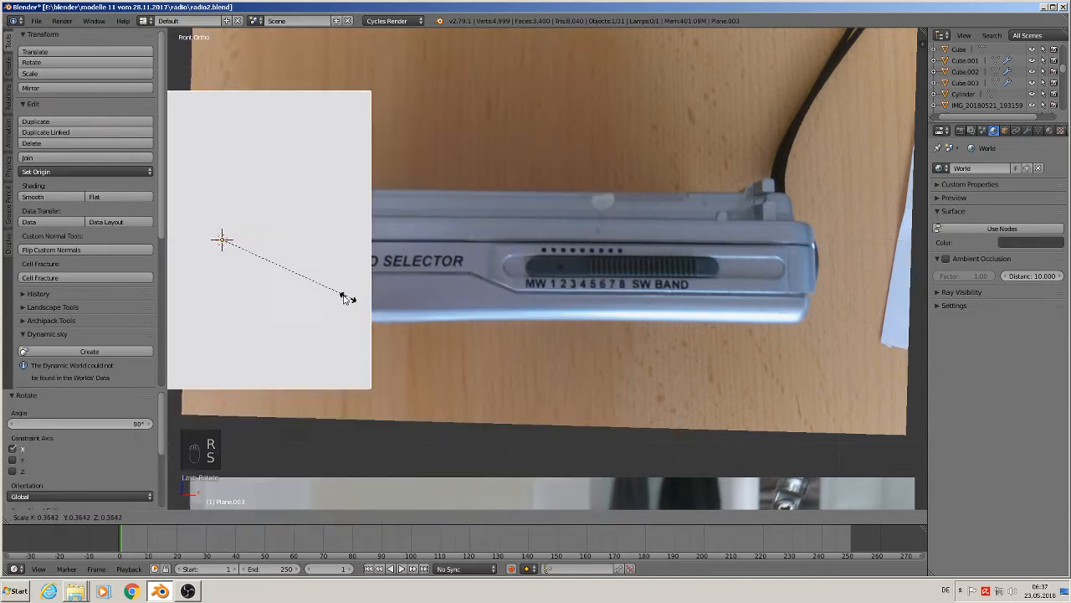
left_click(233, 265)
scroll(234, 265, "up", 2)
key("s")
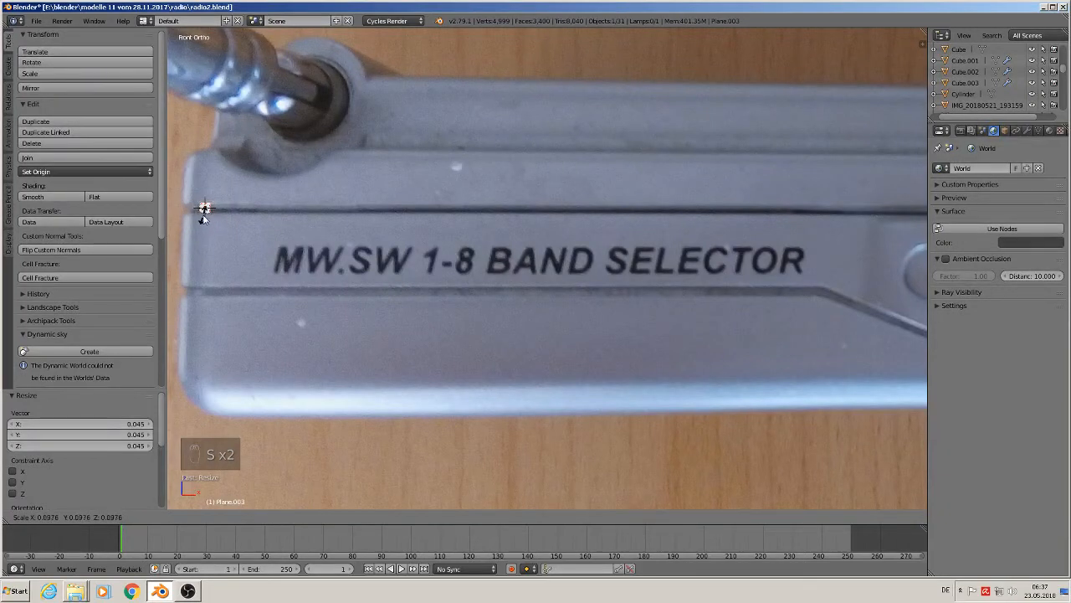
left_click(206, 219)
key("g")
key("x")
left_click(213, 210)
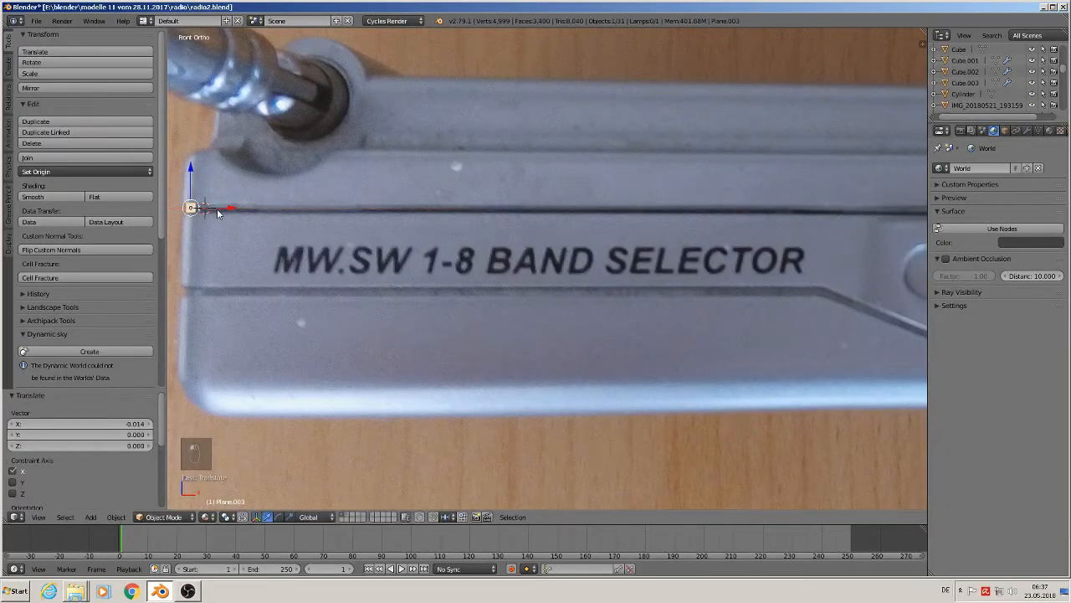
Step: Stretch the plane into a thin strip along the upper groove by moving its right edge about 1.463 along X
key("Tab")
right_click(200, 209)
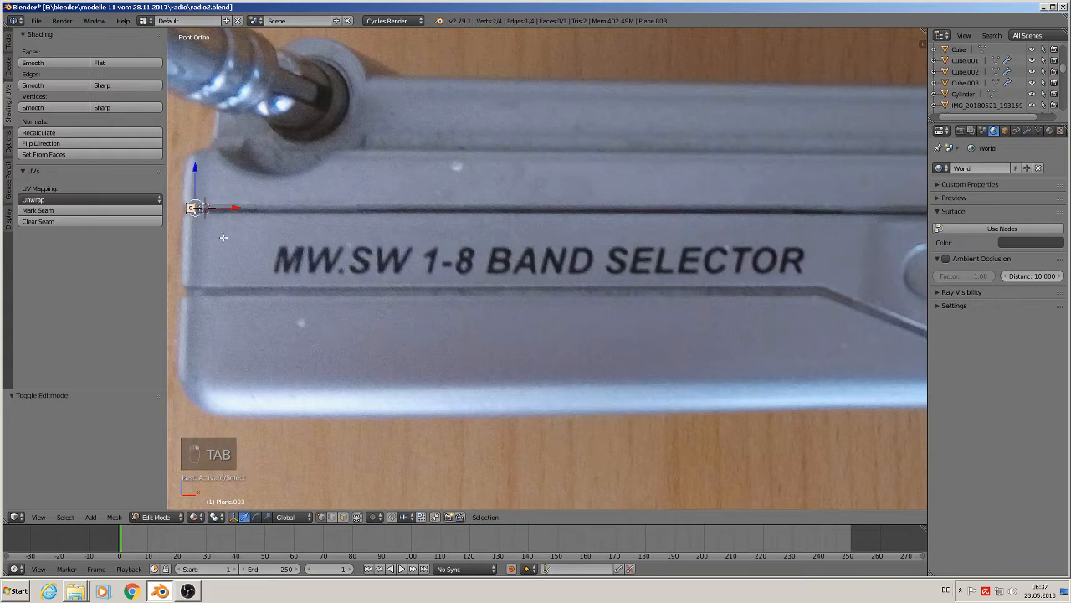
scroll(276, 328, "down", 5)
key("g")
key("x")
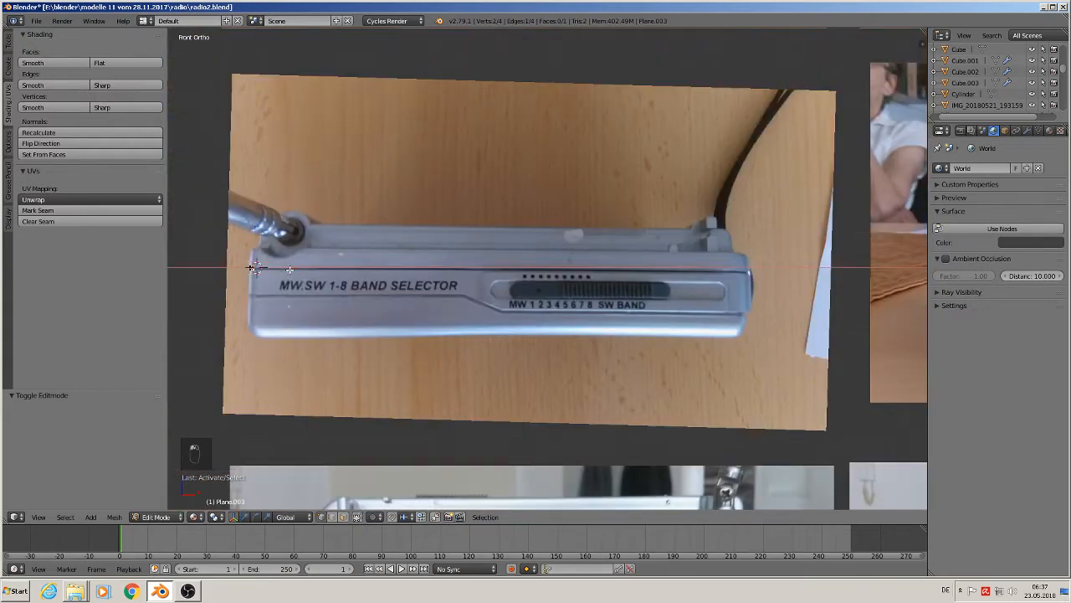
left_click(786, 284)
scroll(478, 297, "up", 1)
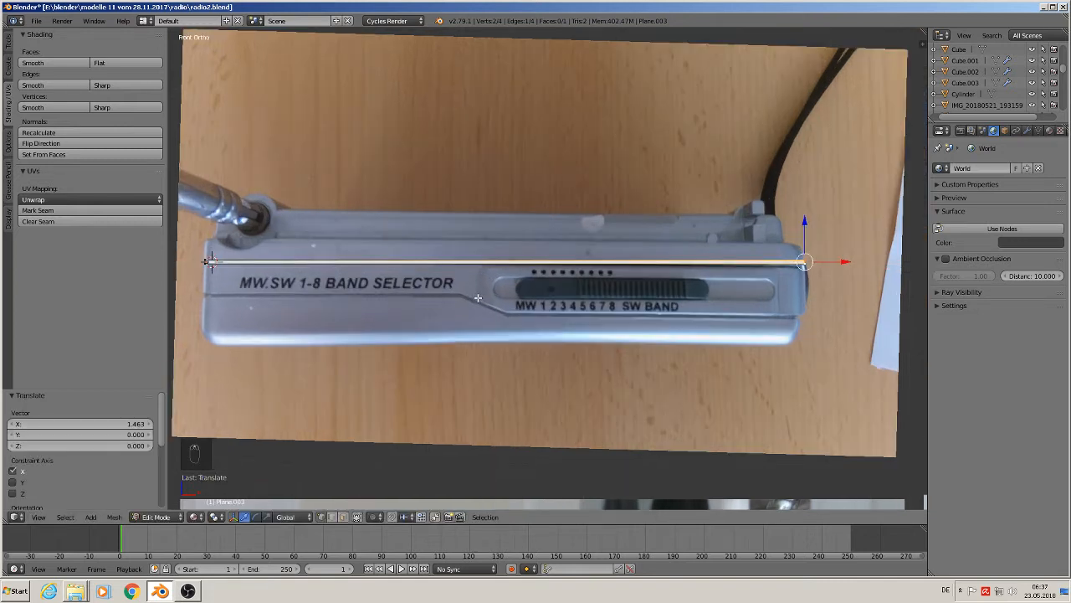
Step: Duplicate the strip and place the copy about 0.08 straight down, on the lower groove
key("Tab")
key("shift+d")
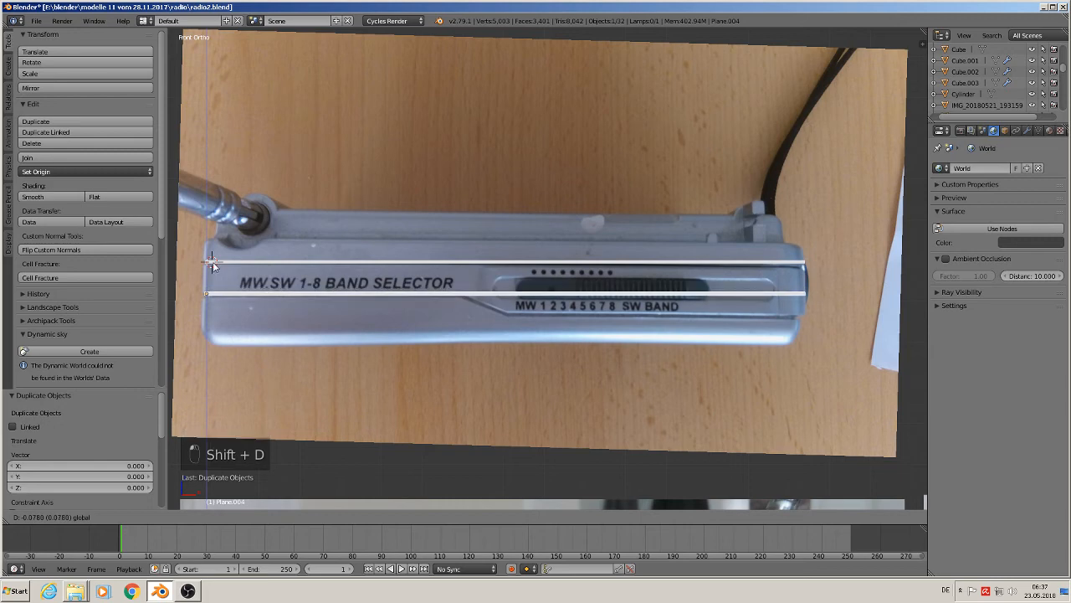
left_click(212, 260)
scroll(496, 341, "up", 1)
scroll(496, 341, "down", 1)
Step: Shorten the duplicated strip by moving its right edge about -0.85 along X to the bend in the lower groove
key("Tab")
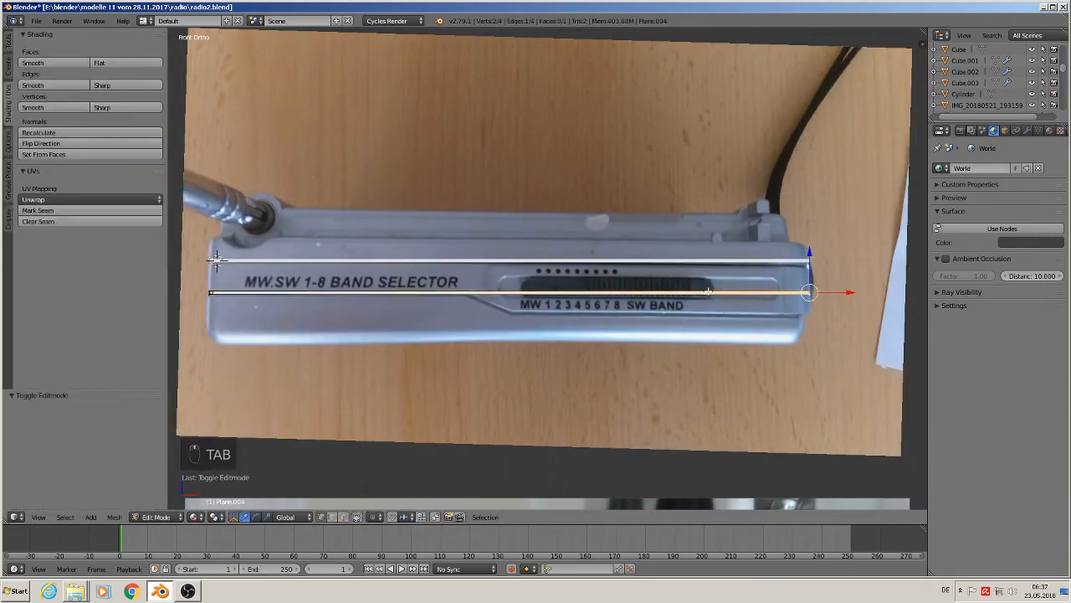
left_click_drag(835, 292, 499, 287)
scroll(487, 320, "up", 2)
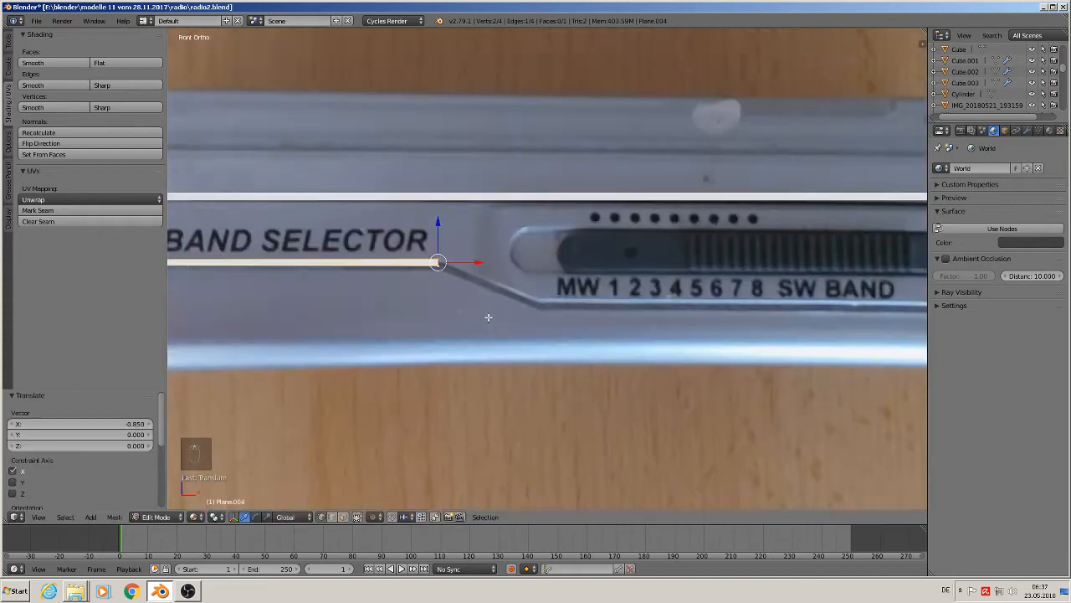
Step: Extrude the lower strip's end edge by about 0.119 X and -0.051 Z along the slanted groove, then 0.744 along X past the radio's right edge
key("e")
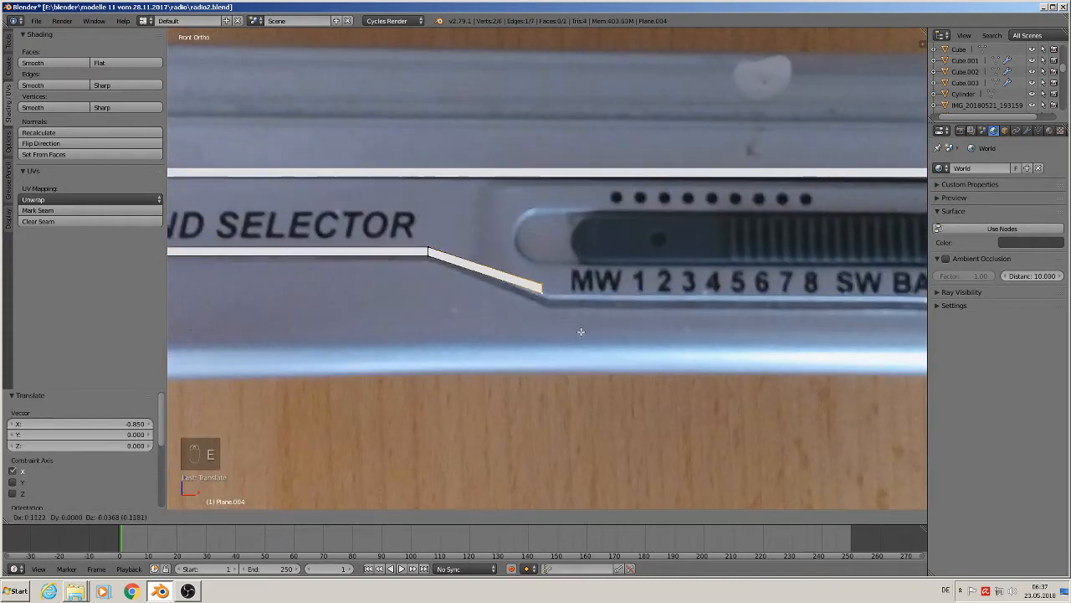
left_click(586, 344)
scroll(590, 347, "down", 4)
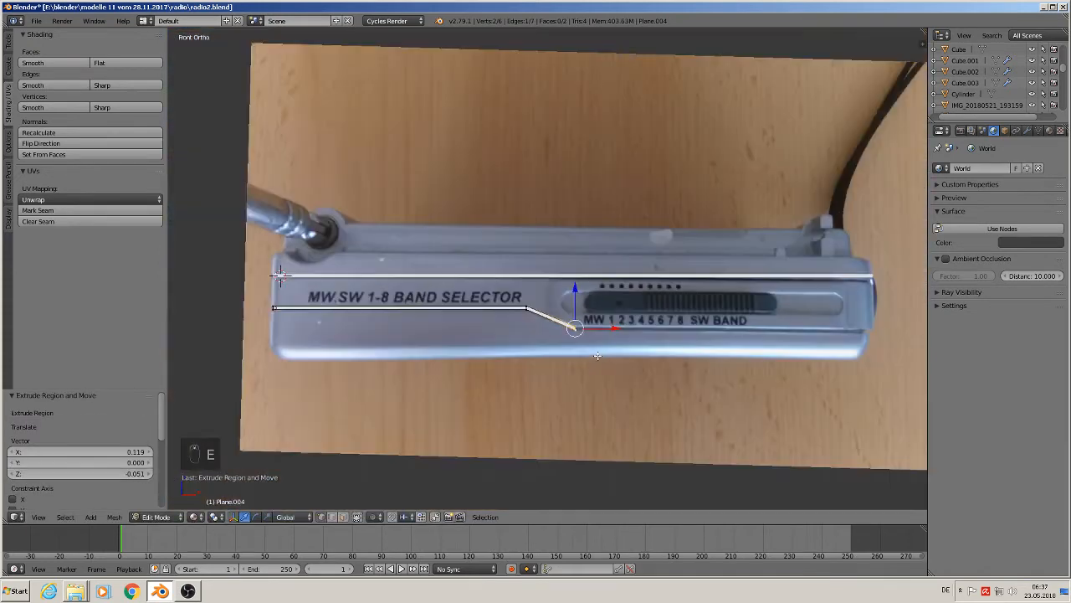
key("e")
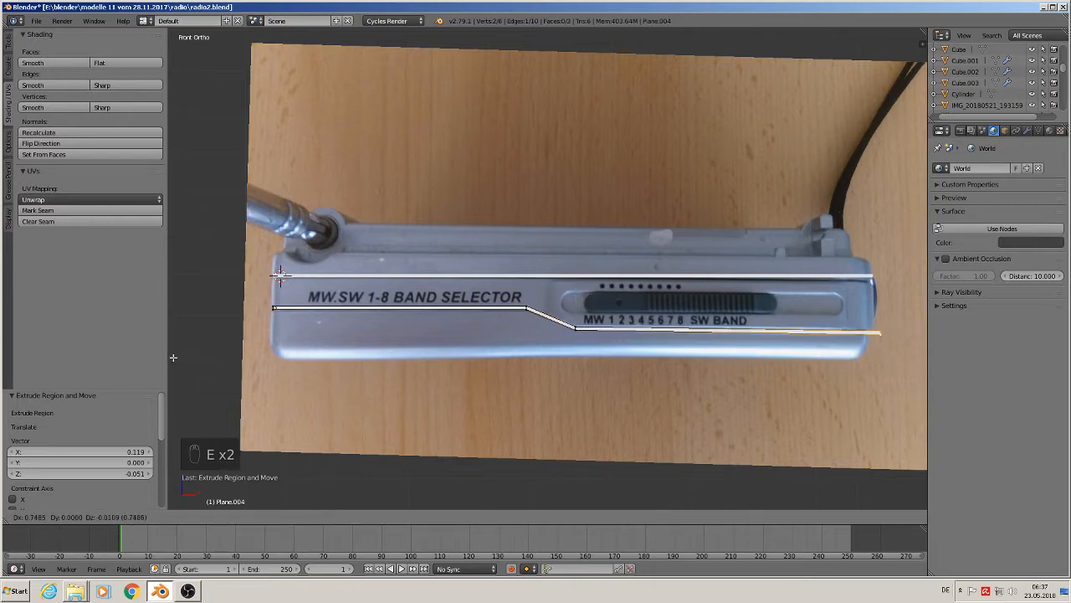
left_click(172, 353)
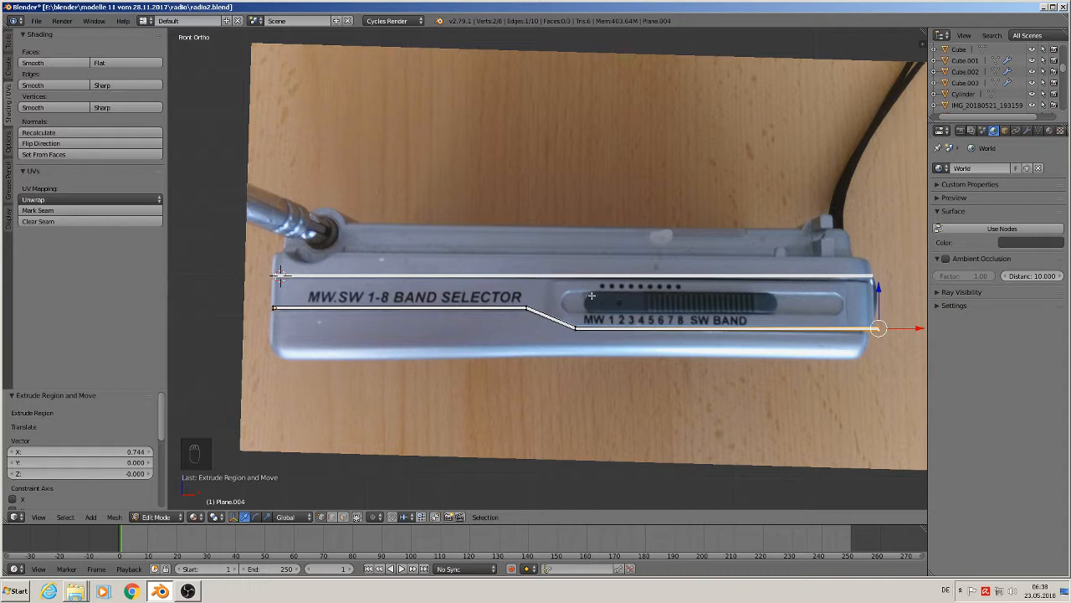
key("Tab")
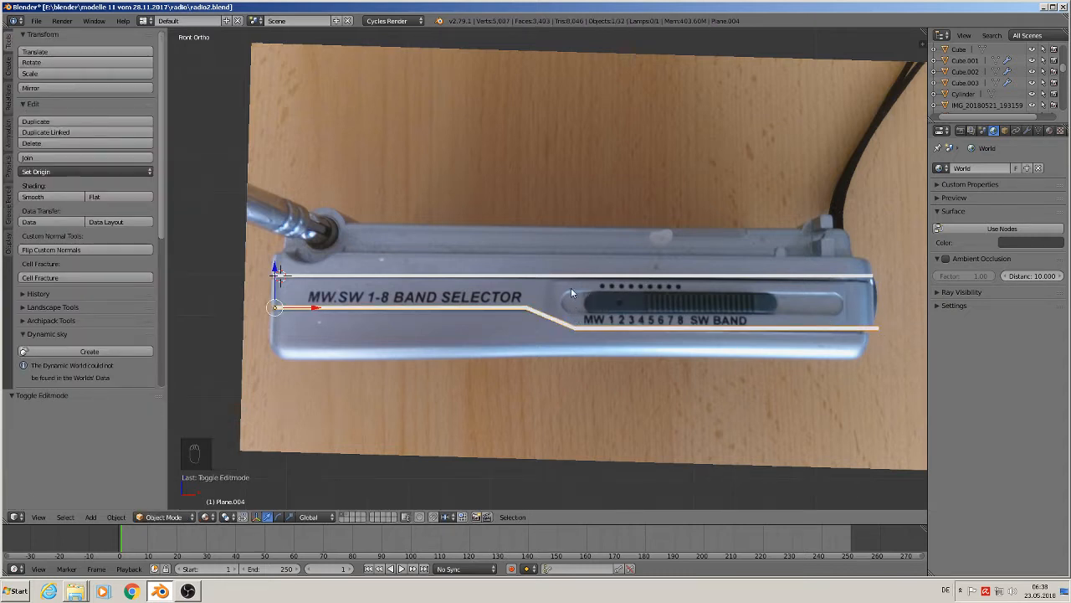
Step: Add a 32-vertex mesh circle at the left end of the band selector slot
scroll(577, 310, "up", 3)
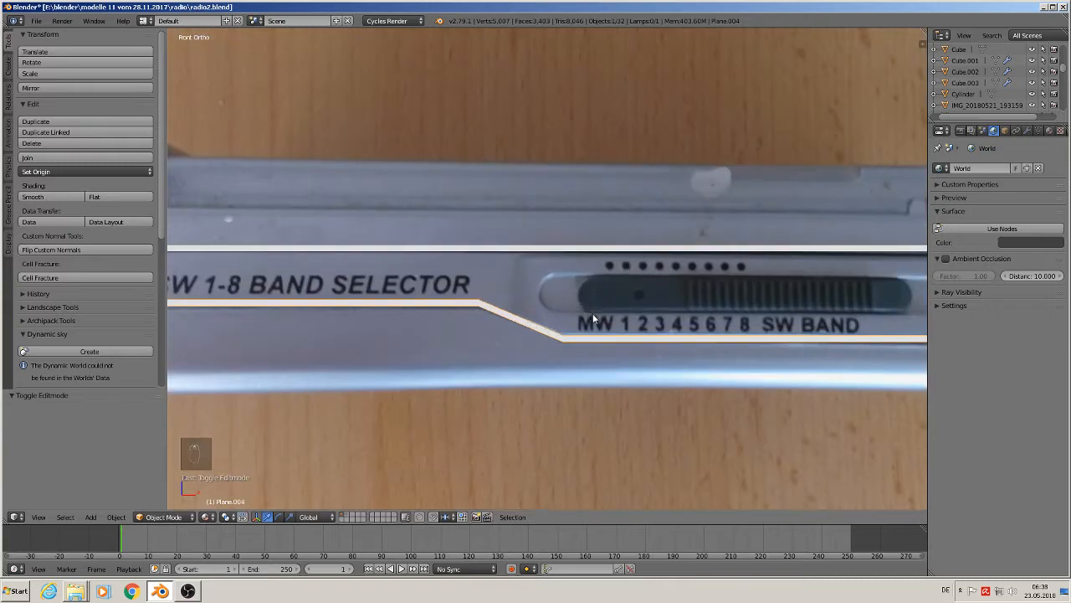
left_click(553, 293)
left_click(90, 518)
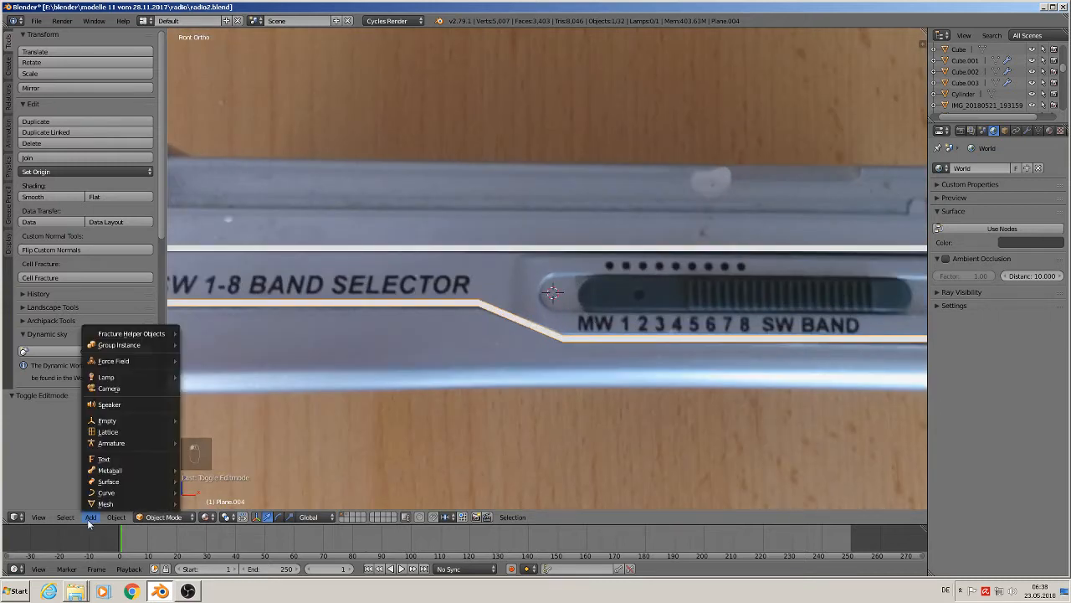
mouse_move(104, 504)
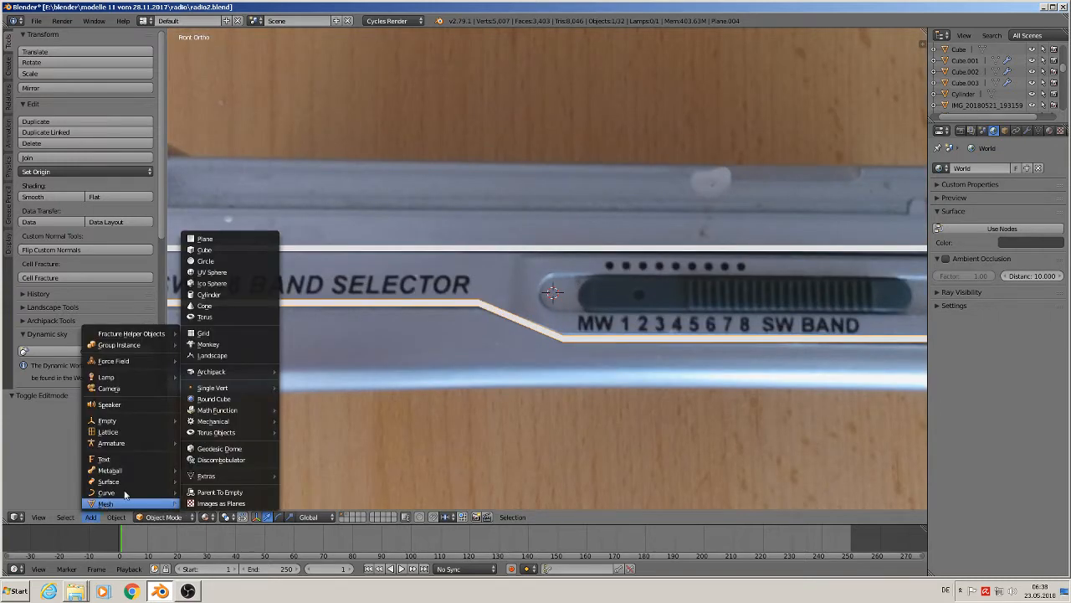
left_click(225, 264)
Step: Rotate the circle 90° about the X axis and scale it to about 0.023 to match the slot's rounded end
key("r")
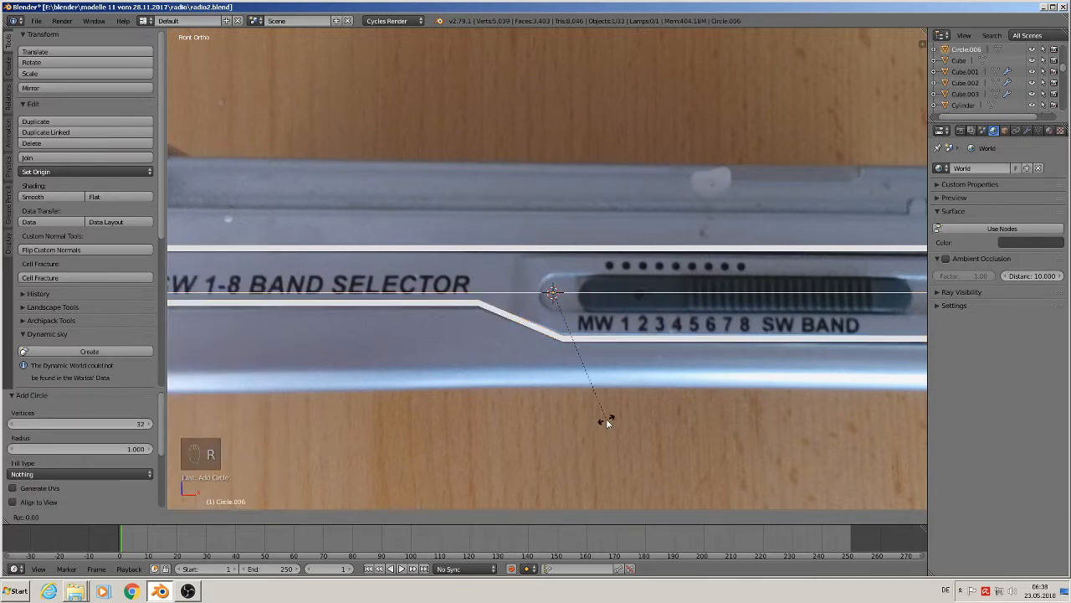
key("x")
key("9")
key("0")
key("Return")
key("s")
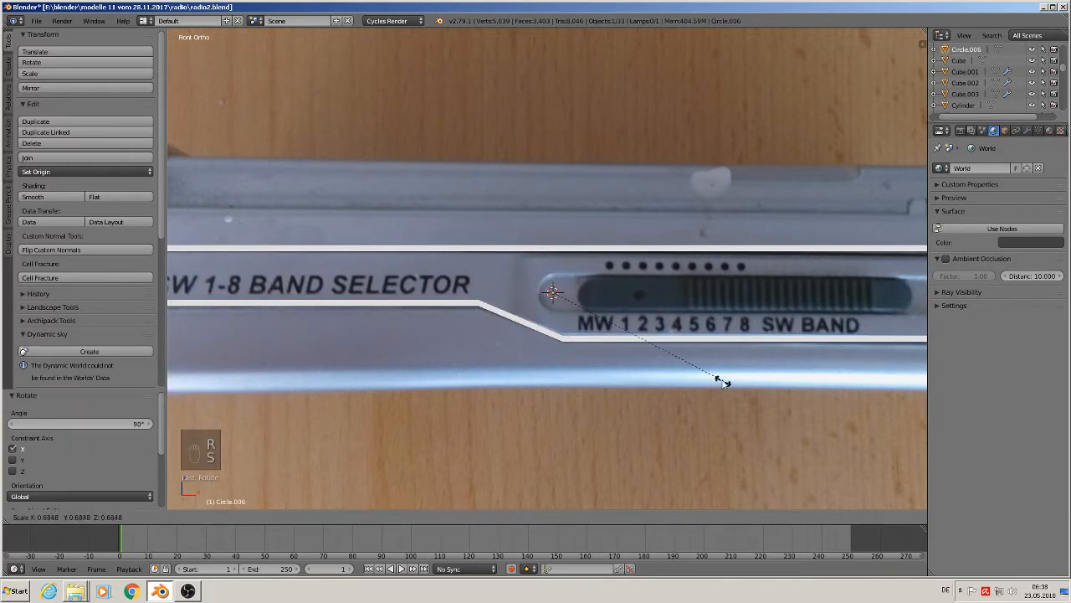
left_click(554, 293)
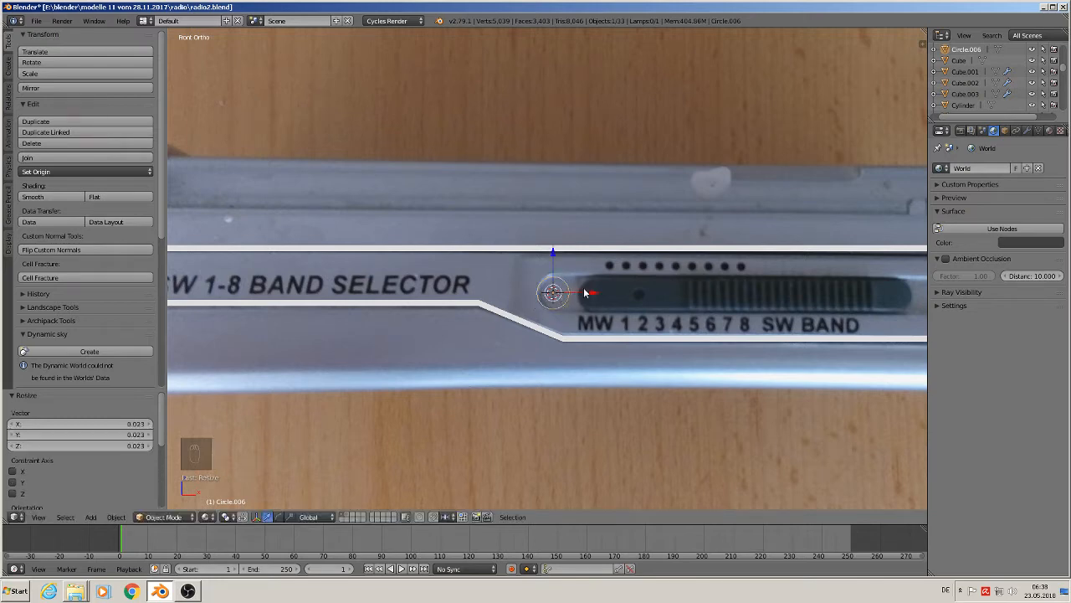
Step: Delete the vertices of the circle's right half, keeping the left arc
key("Tab")
scroll(586, 305, "up", 5)
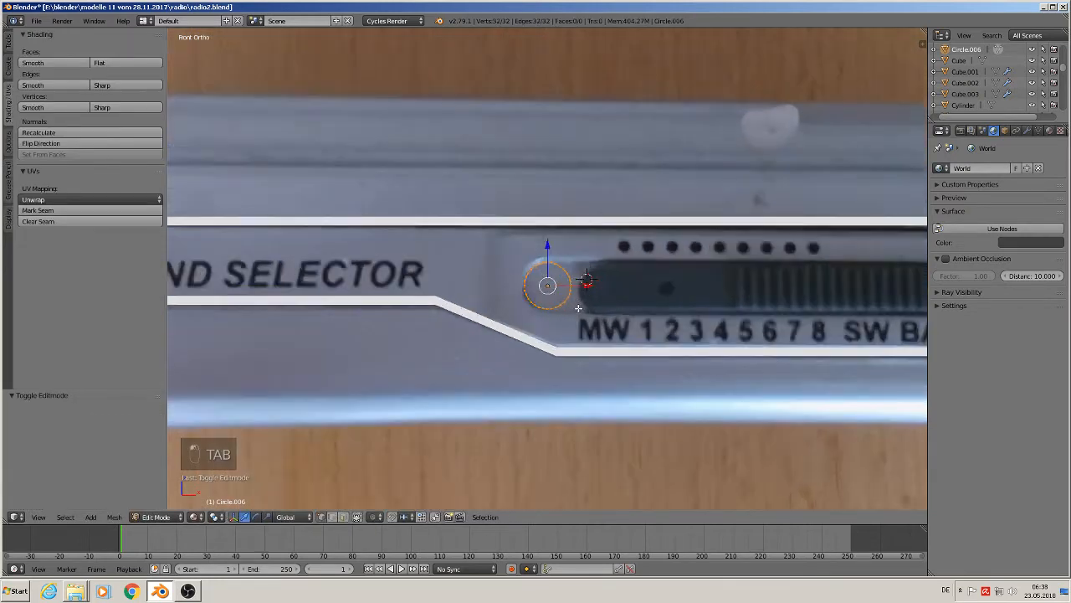
key("a")
key("a")
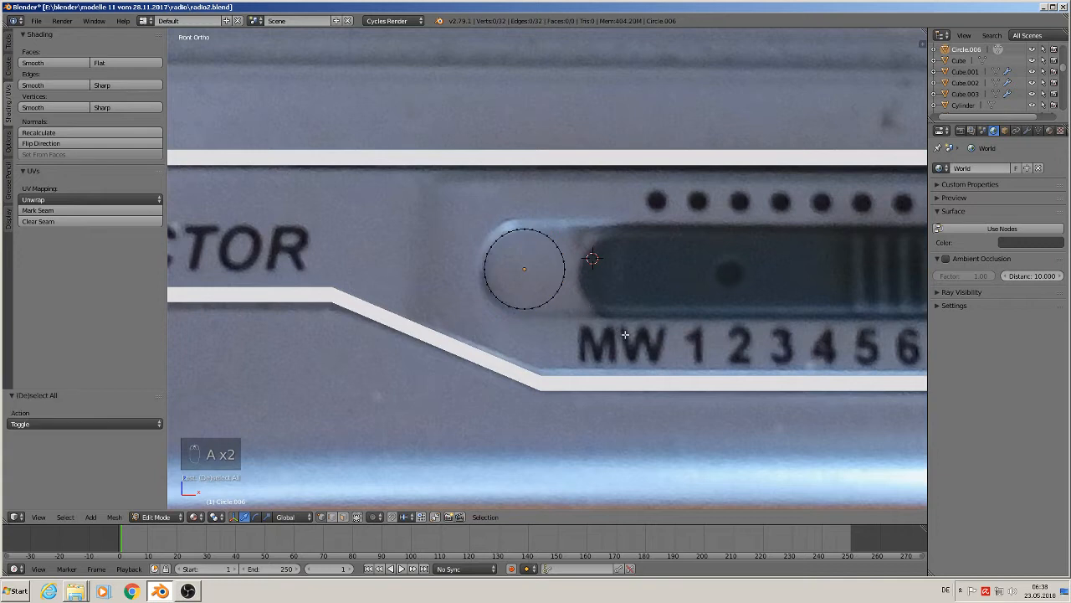
key("b")
left_click_drag(618, 334, 528, 193)
key("x")
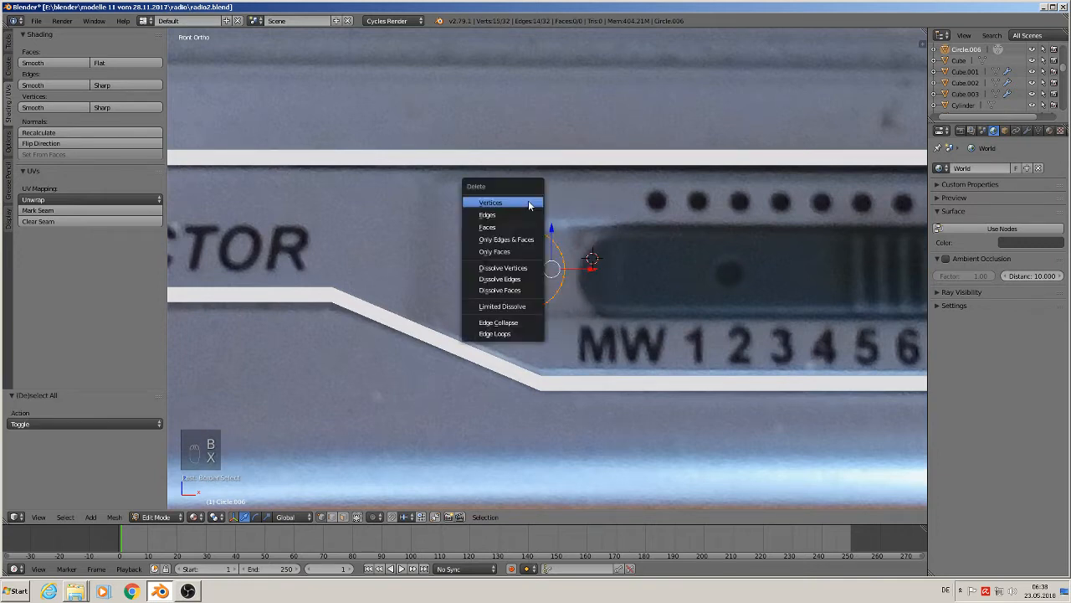
left_click(528, 201)
Step: Duplicate the whole arc within the mesh and move the copy about 0.647 along X to the slot's right end
scroll(595, 308, "down", 2)
scroll(595, 308, "down", 2)
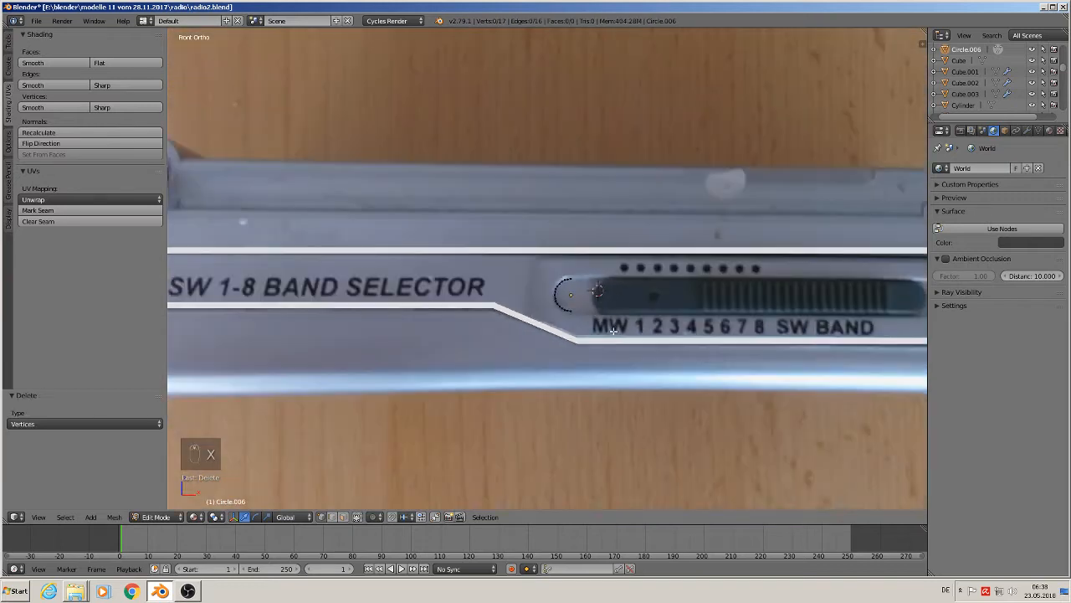
key("a")
key("shift+d")
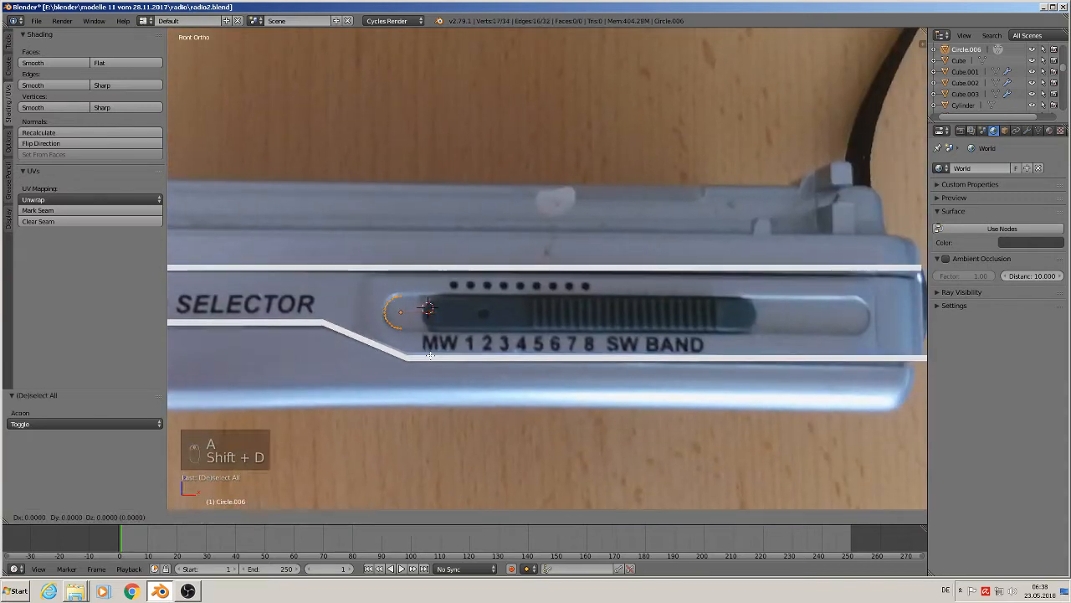
left_click(856, 337)
Step: Rotate the duplicated arc 180° about Z and shift it about 0.021 along X to fit the slot's right end
type("r180")
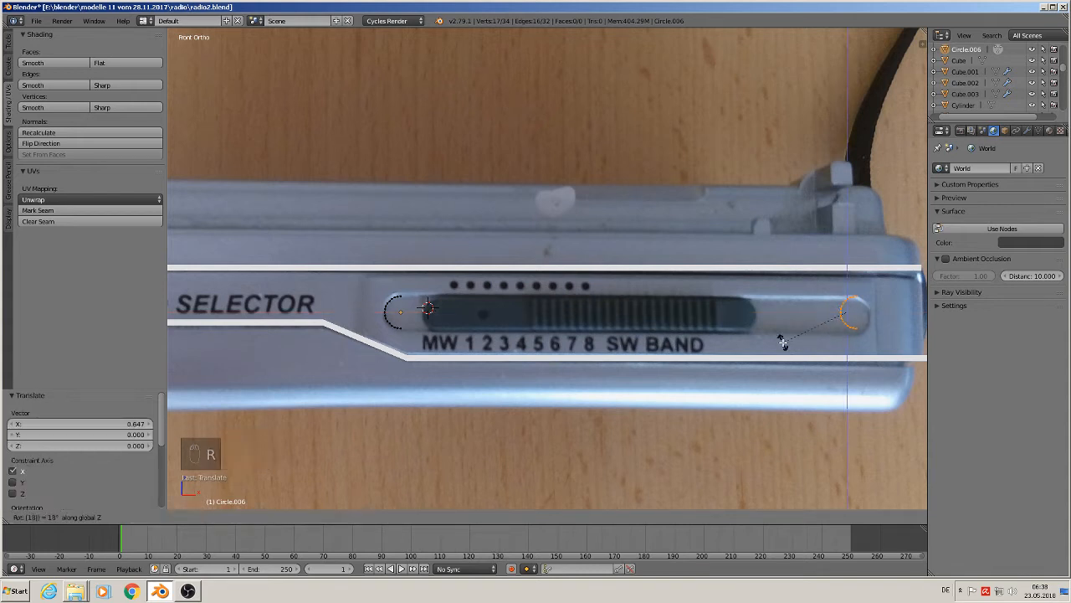
key("Return")
left_click_drag(871, 313, 897, 311)
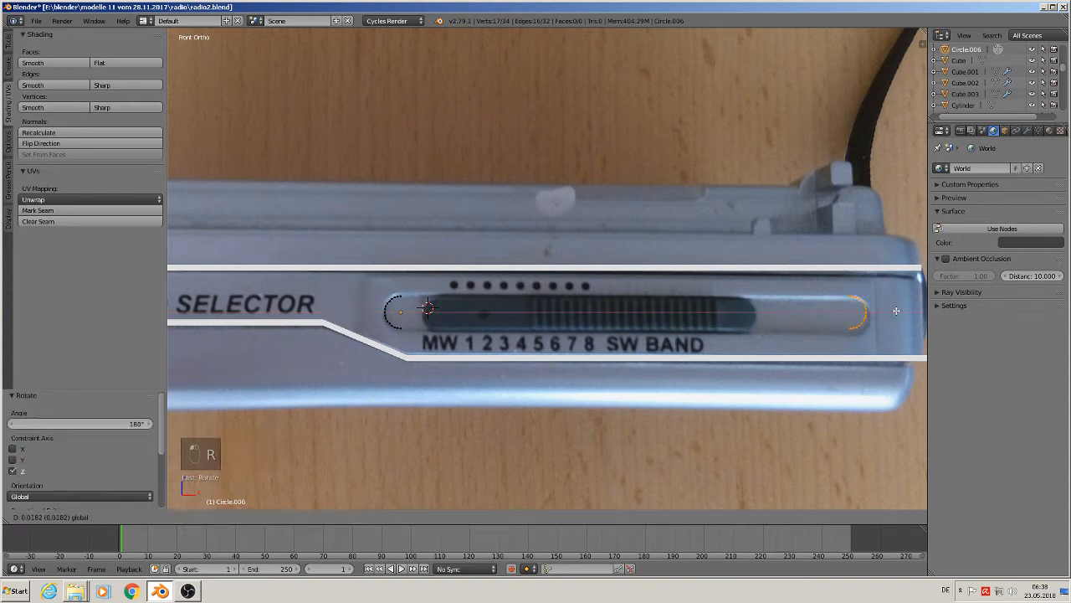
left_click(898, 311)
Step: Join the two arcs' upper end vertices and their lower end vertices with edges to close the slot outline
right_click(851, 297)
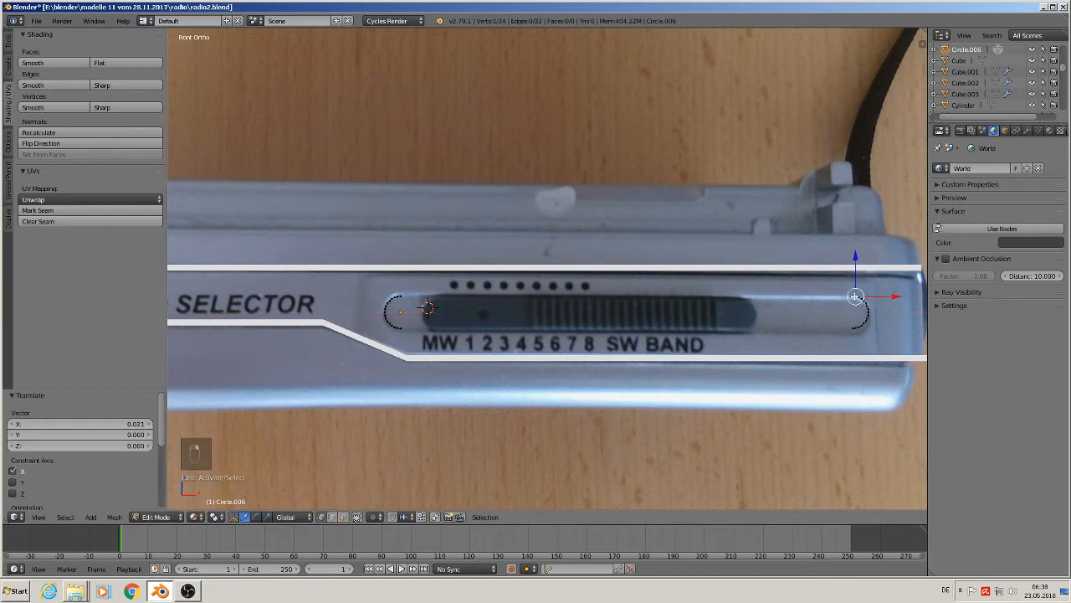
right_click(409, 293, "shift")
key("f")
right_click(852, 328)
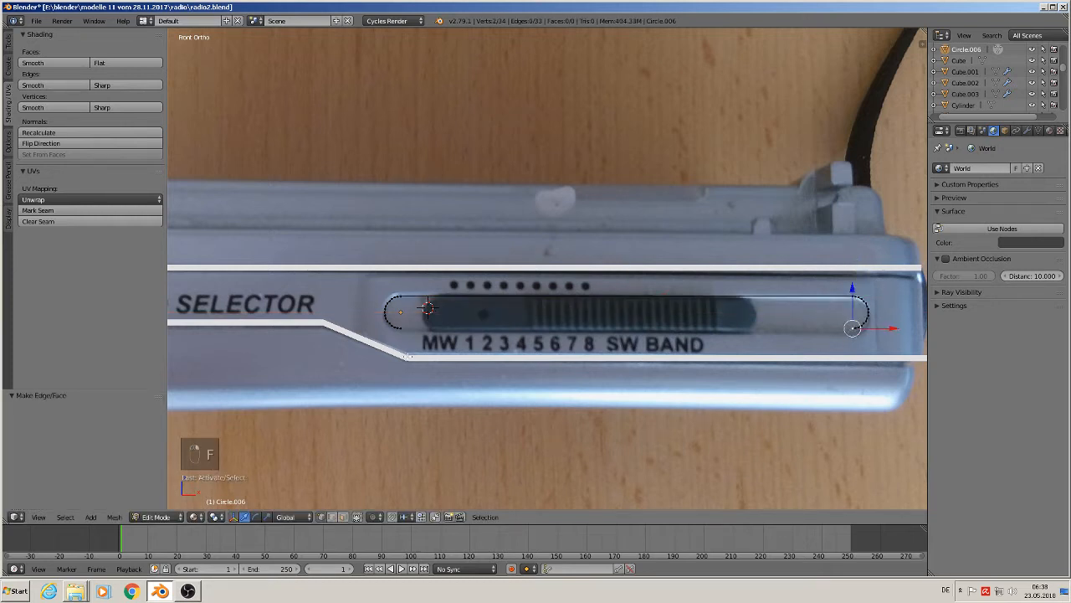
right_click(419, 315, "shift")
key("f")
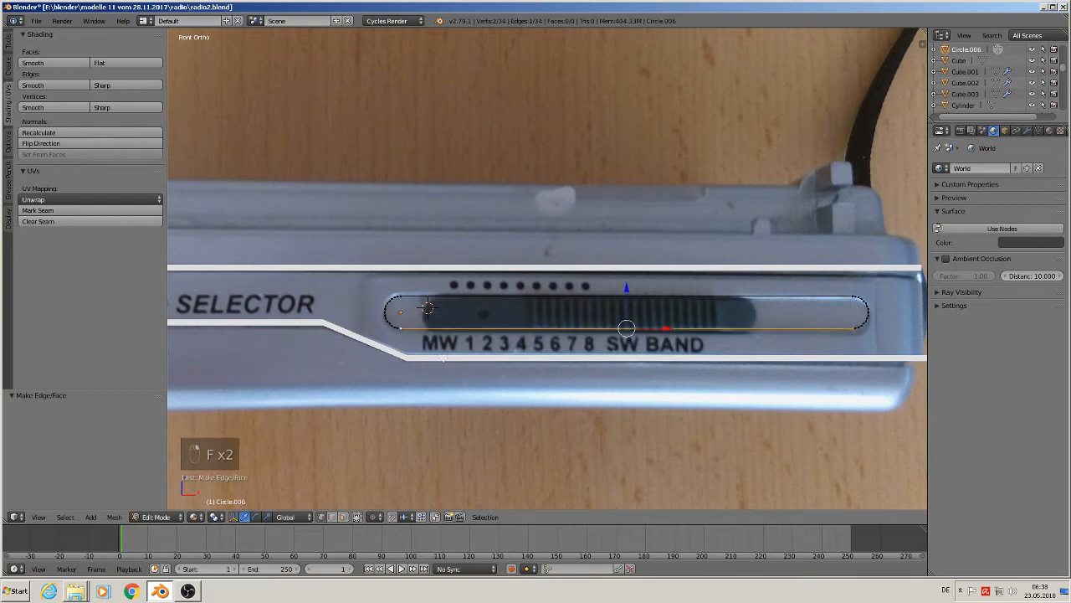
Step: Fill the closed slot outline with a single face and leave mesh editing
key("a")
key("a")
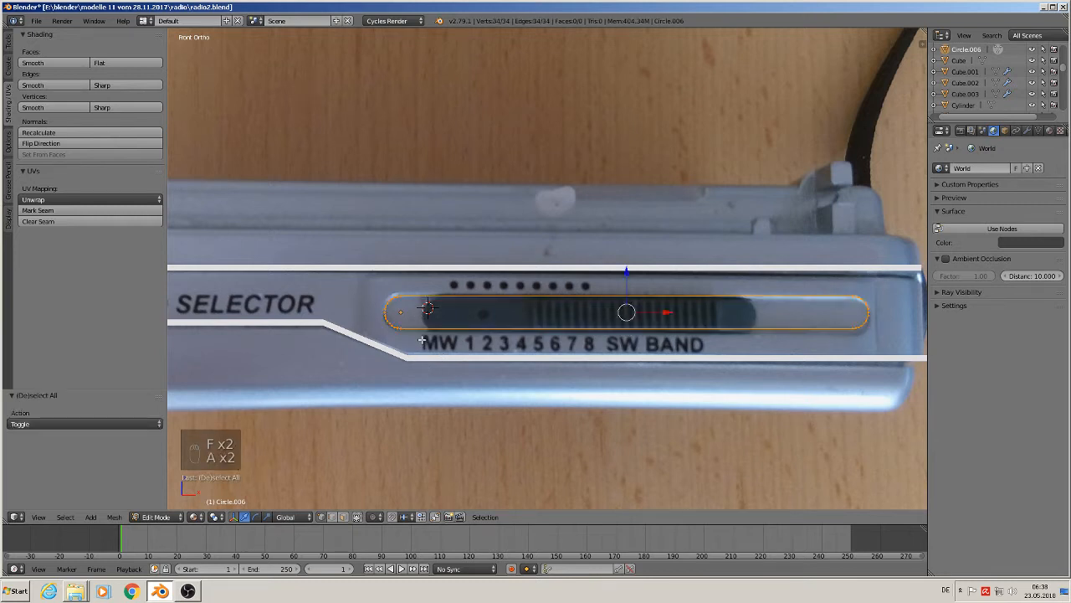
key("f")
key("Tab")
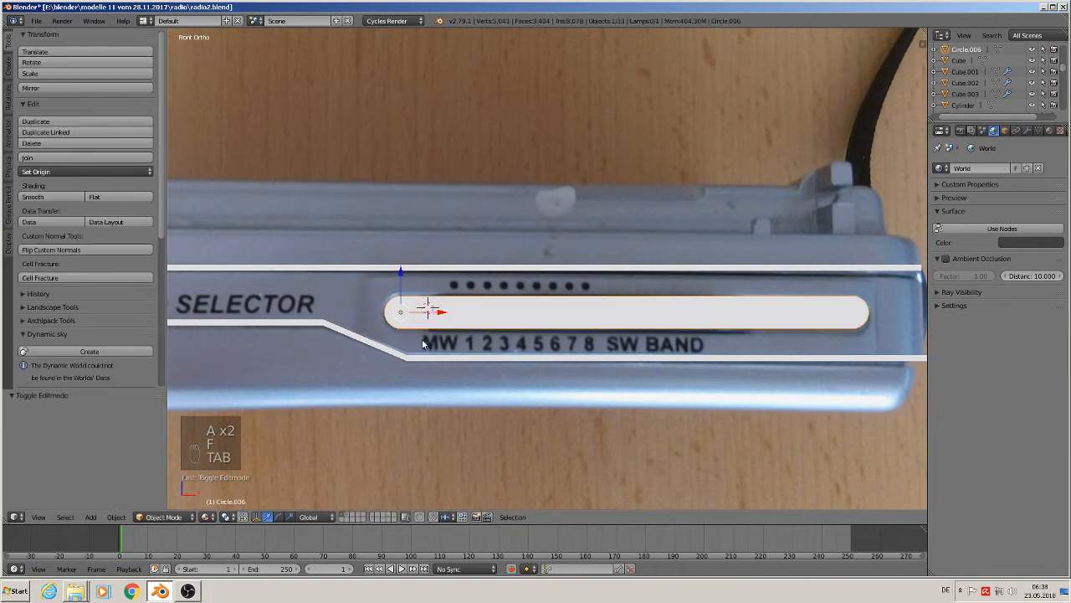
Step: Join the slot mesh and the two groove line meshes into one object
scroll(469, 366, "down", 2)
scroll(470, 366, "down", 2)
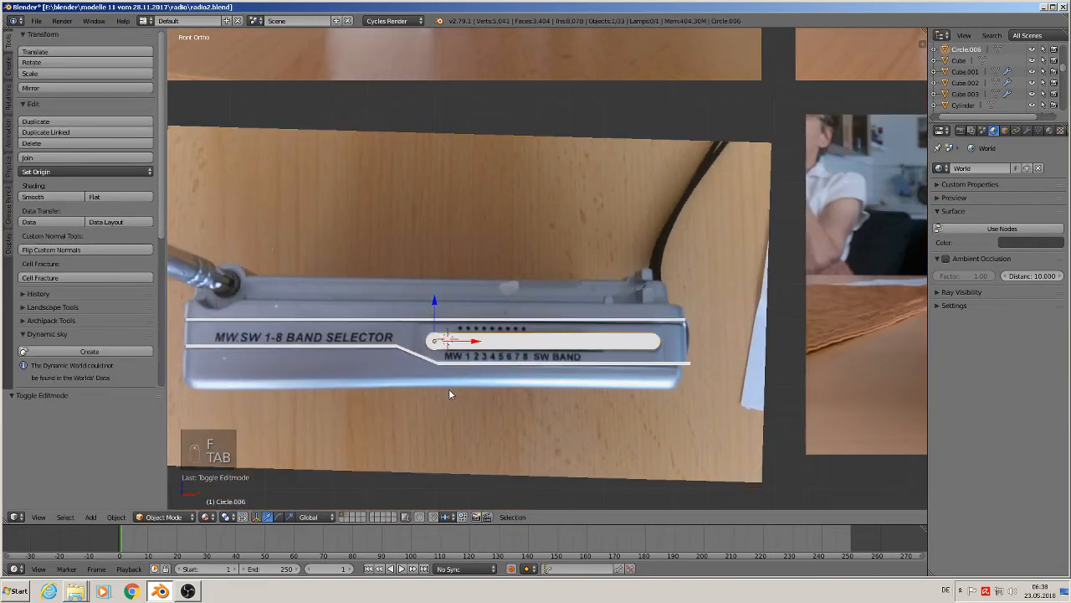
right_click(356, 346)
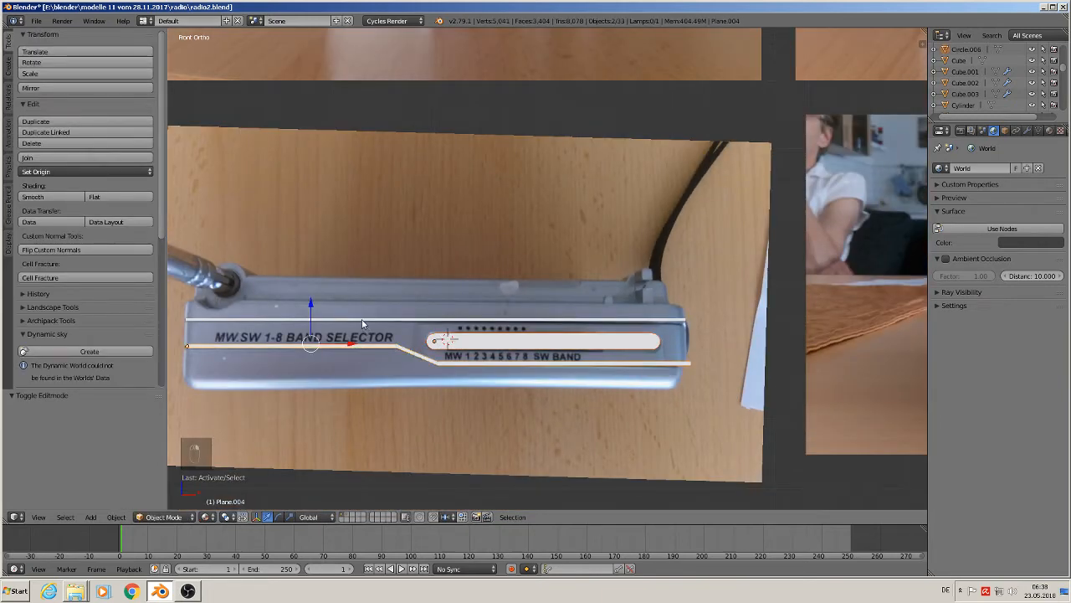
right_click(363, 320, "shift")
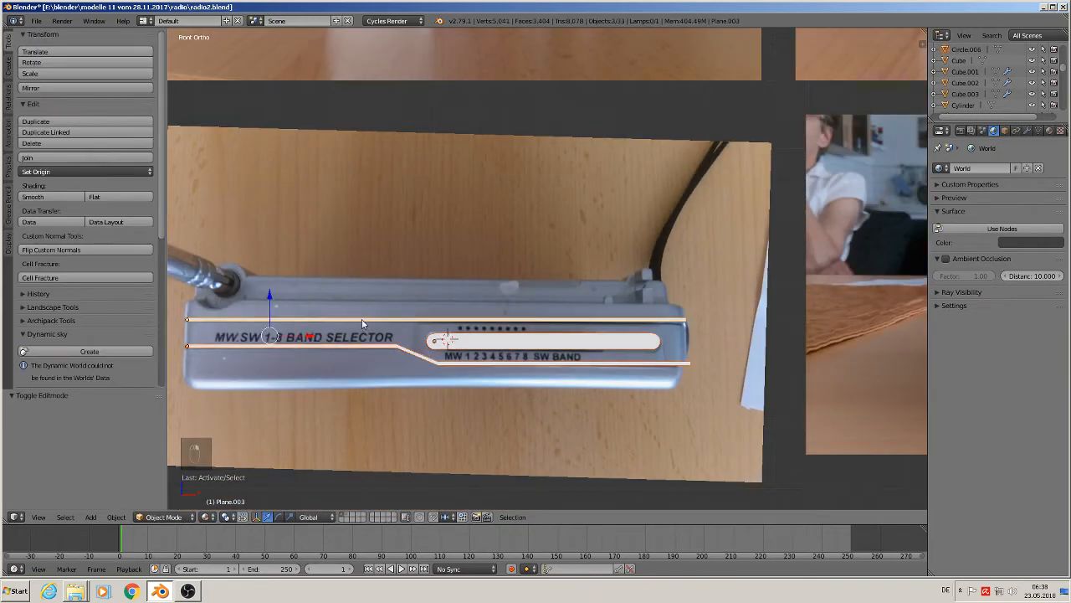
left_click(78, 156)
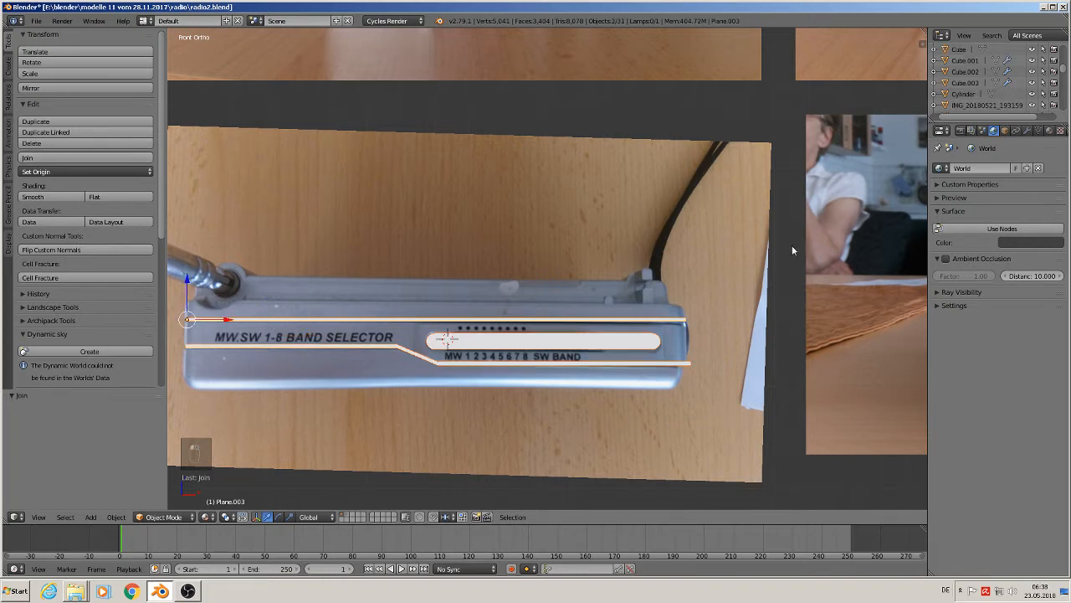
Step: Assign the existing "black bump" material to the joined groove and slot object
left_click(1050, 131)
left_click(939, 238)
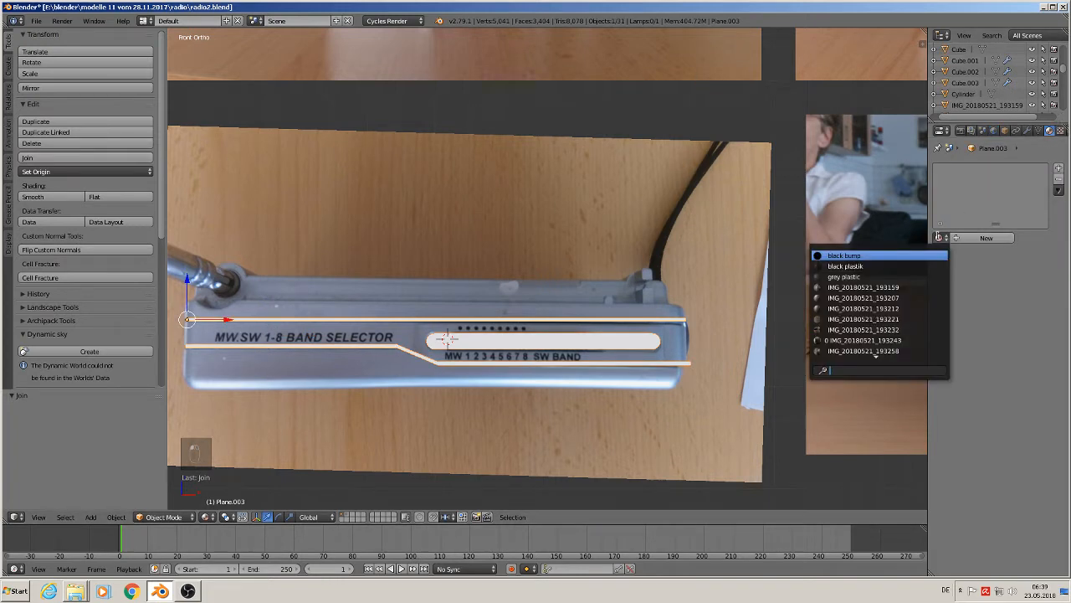
left_click(874, 255)
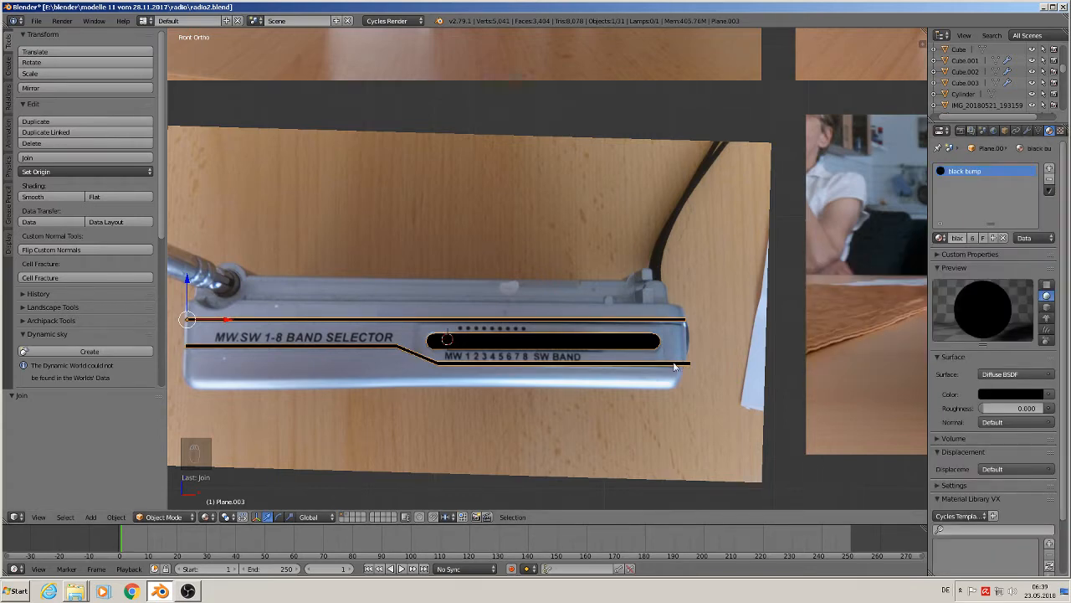
Step: Move the groove and slot object about 12.335 along X and 1.598 along Z onto the white plane in front of the camera
scroll(643, 383, "down", 5)
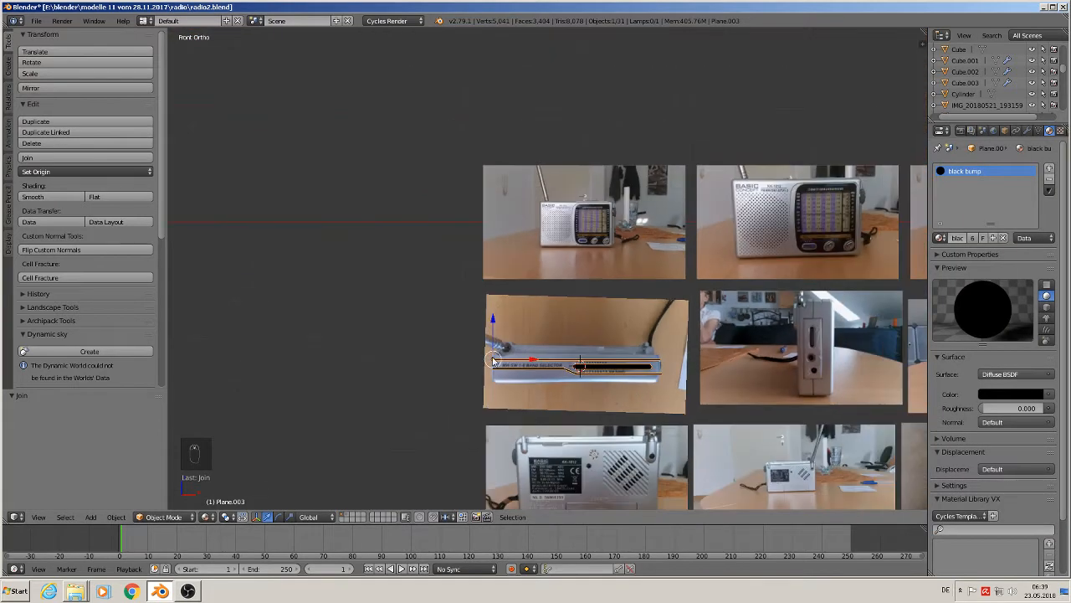
middle_click_drag(653, 423, 269, 337, "shift")
scroll(269, 332, "down", 3)
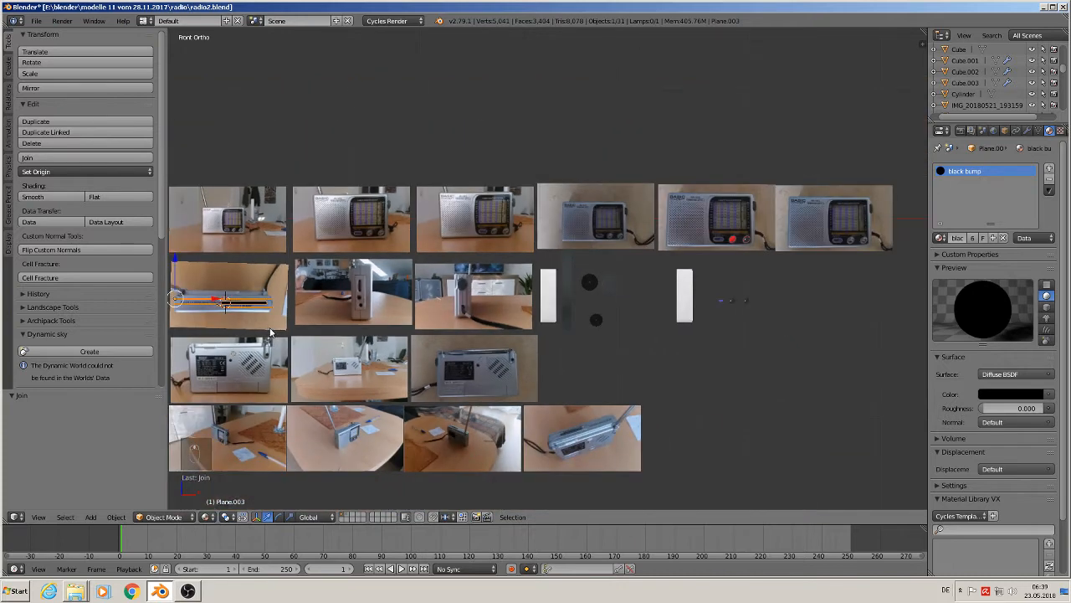
scroll(277, 327, "down", 3)
scroll(253, 301, "up", 1)
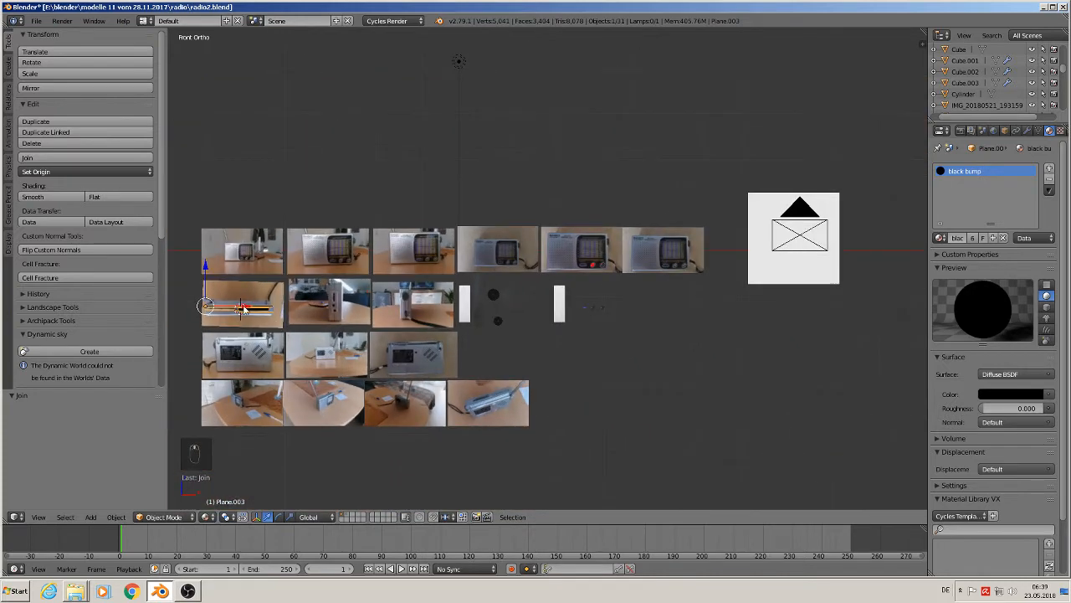
key("g")
left_click(808, 236)
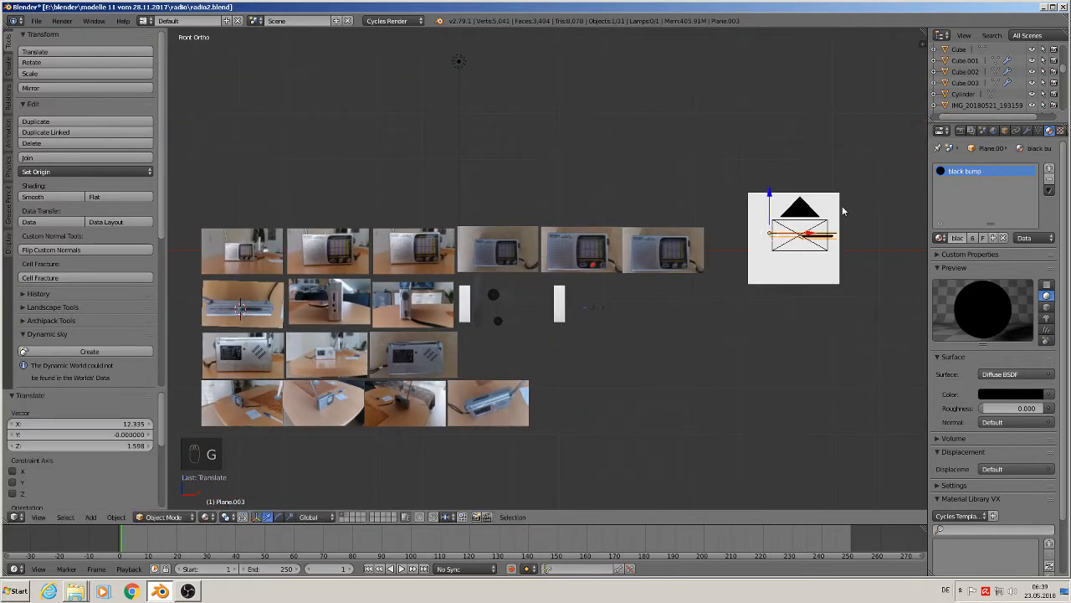
key("KP_Decimal")
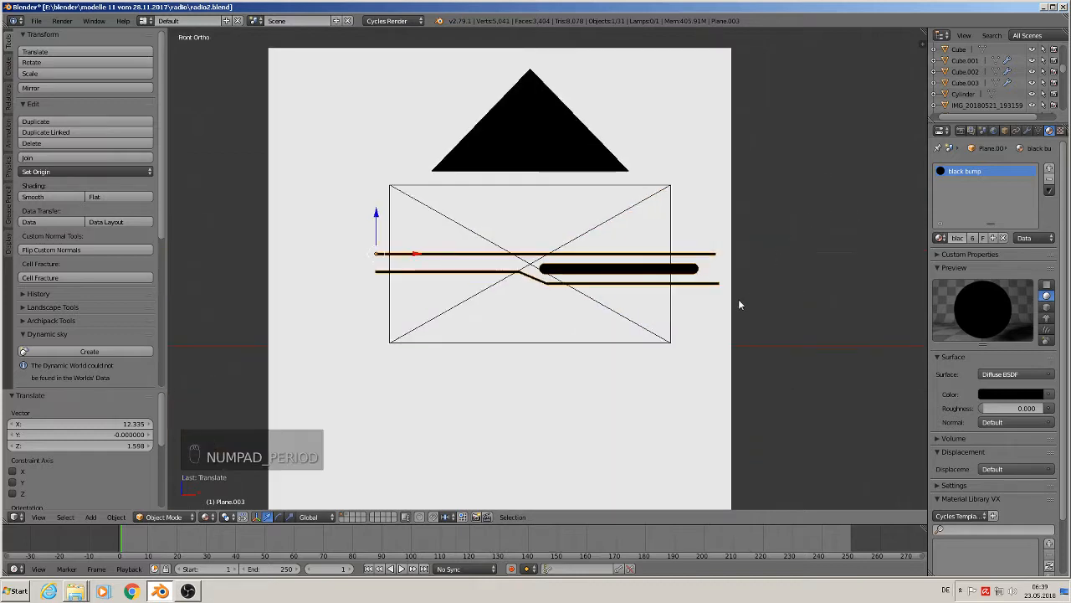
Step: Set the camera's orthographic scale to 1.514 and shift the camera about 0.067 along X and 0.008 along Z to frame the grooves
key("KP_0")
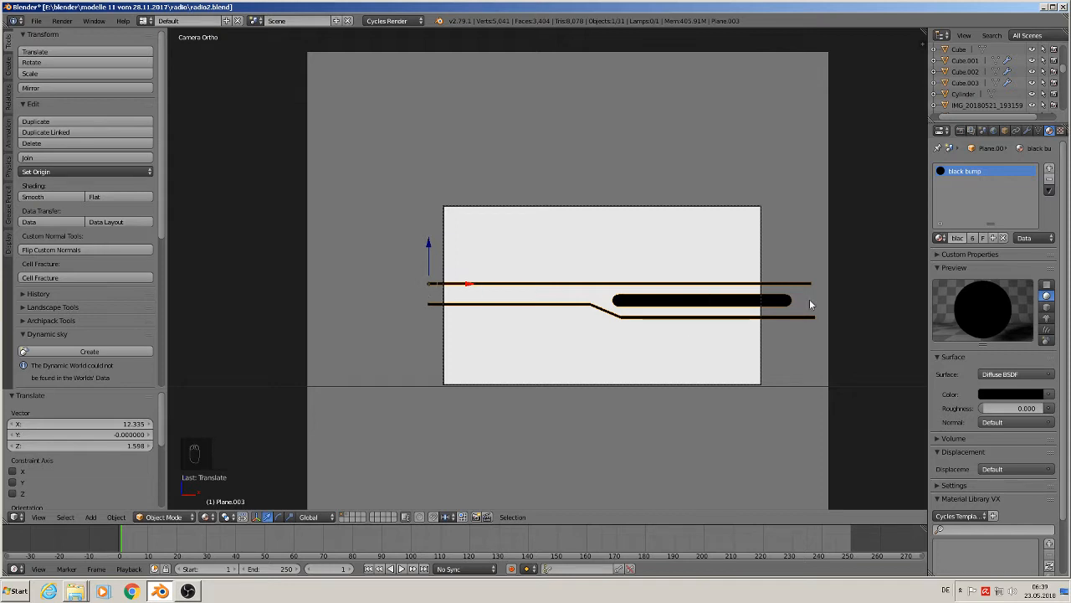
right_click(711, 207)
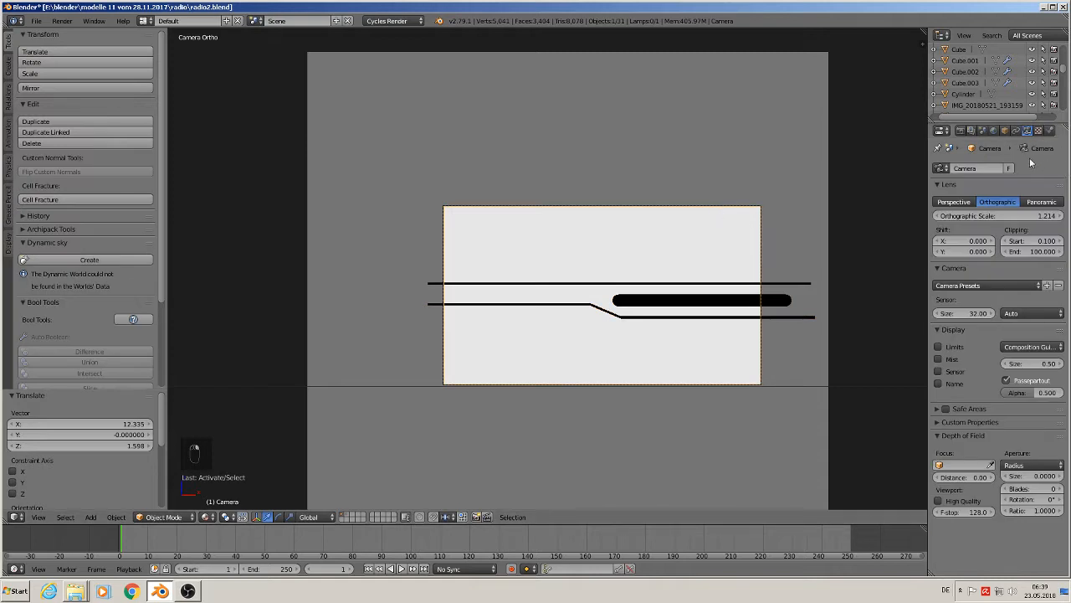
left_click(937, 216)
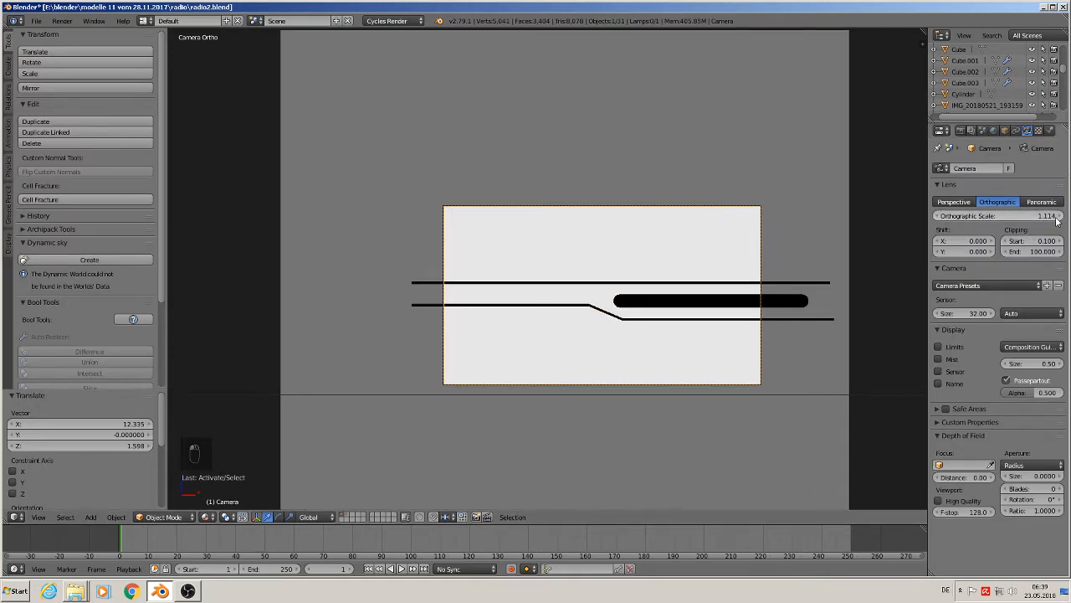
left_click(1060, 216)
left_click(1060, 216)
left_click(1059, 216)
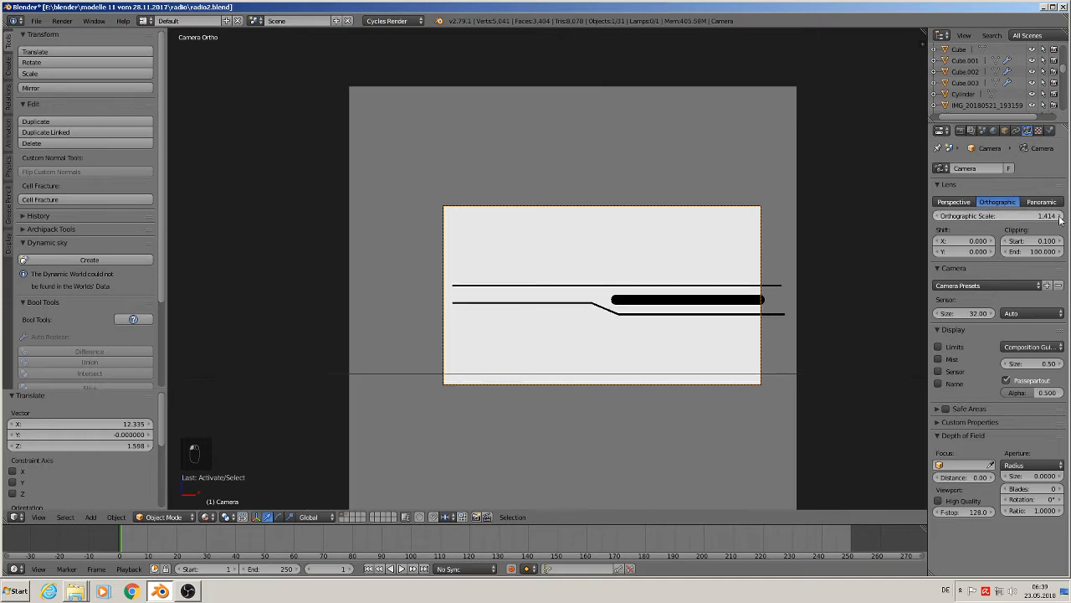
left_click(1059, 216)
key("g")
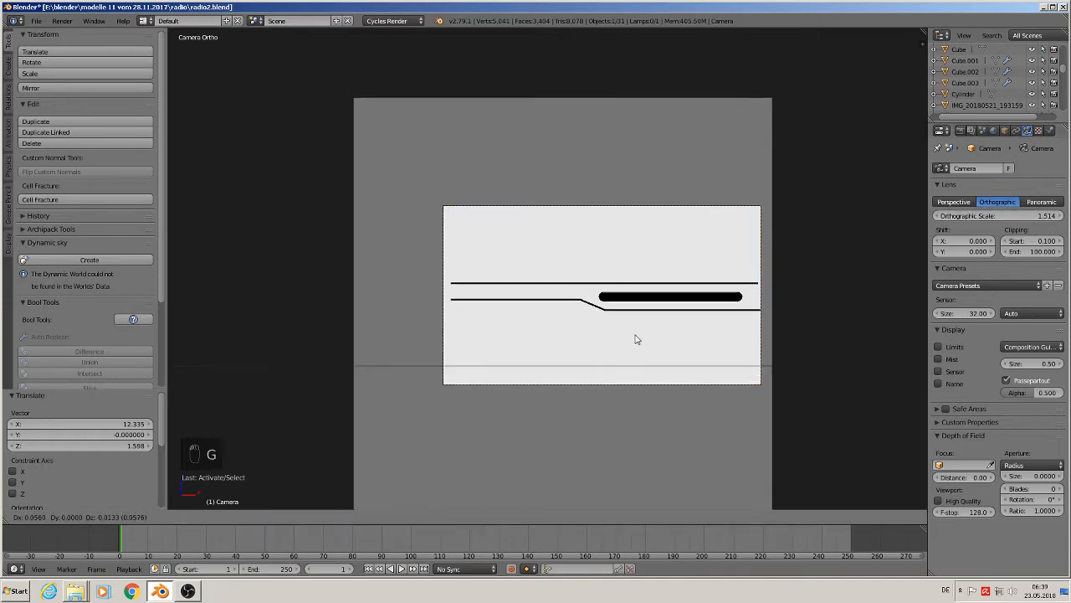
left_click(637, 334)
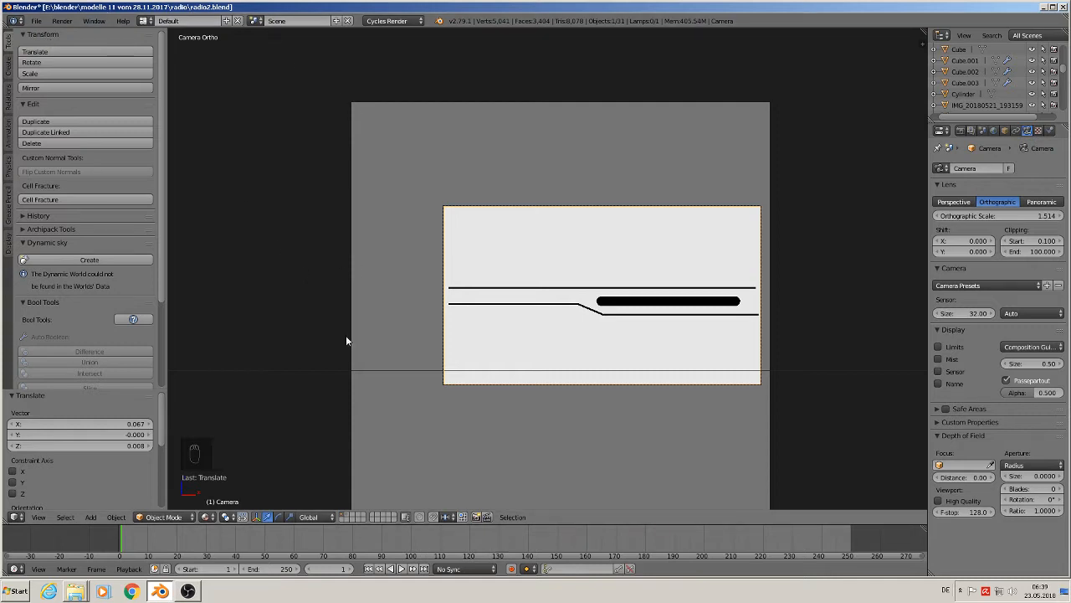
Step: Render the camera view and save it in the radio folder as the black-and-white JPEG "top radio bump.jpg"
key("F12")
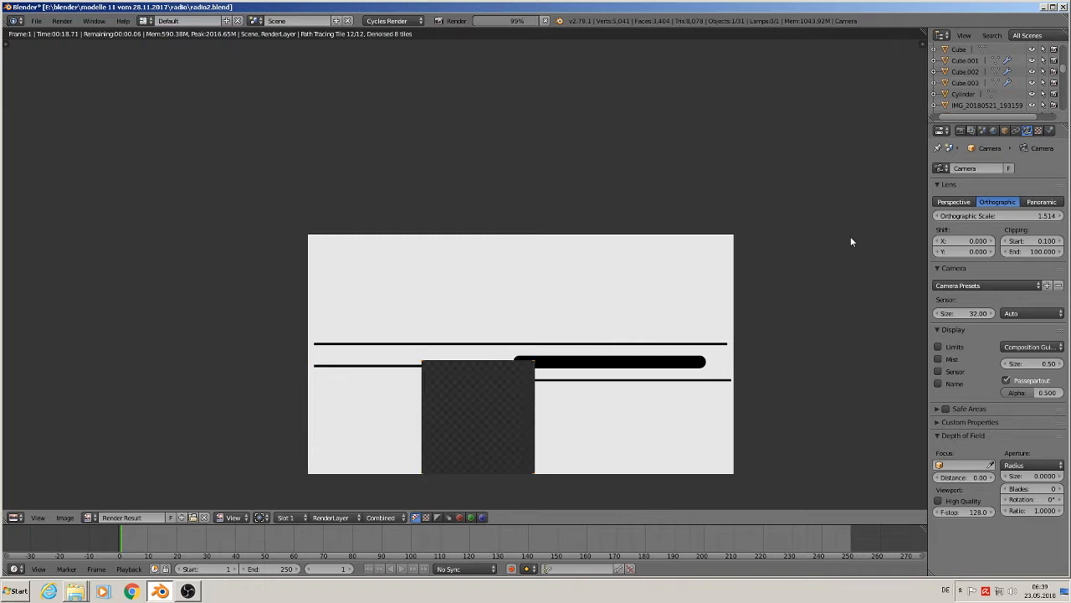
left_click(61, 517)
left_click(100, 448)
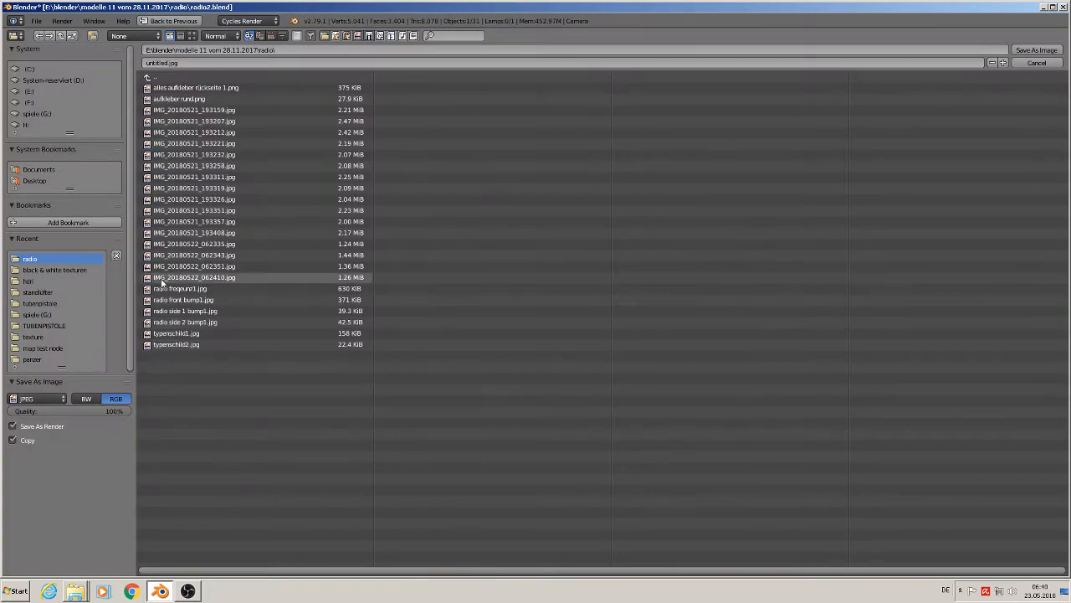
left_click(166, 63)
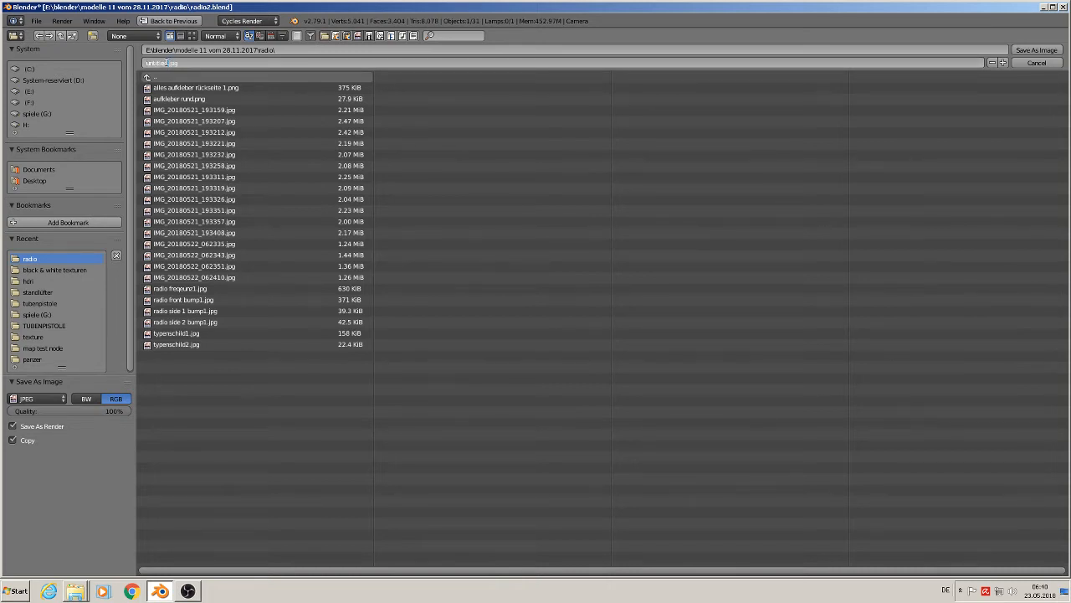
left_click_drag(167, 63, 128, 63)
type("top radio bump")
left_click(84, 400)
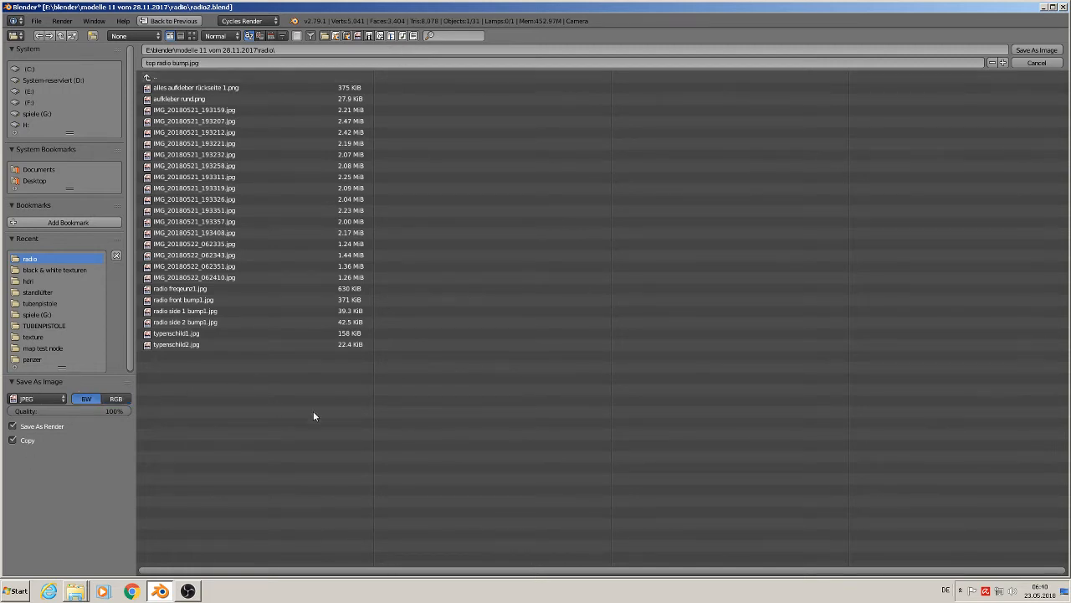
left_click(1037, 50)
key("Escape")
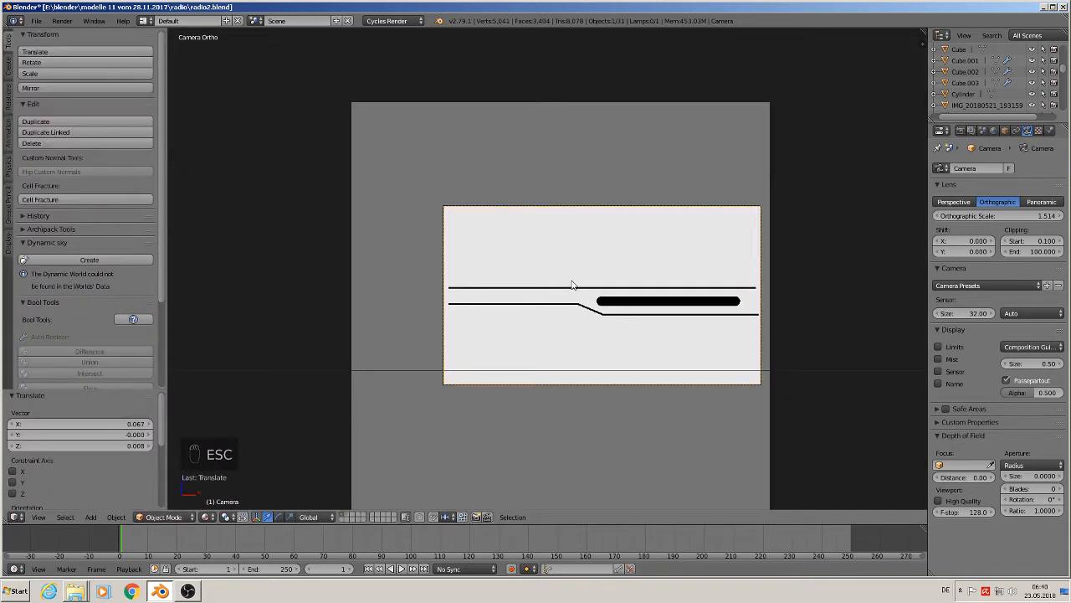
Step: Move the joined groove and slot object to the second layer
key("KP_0")
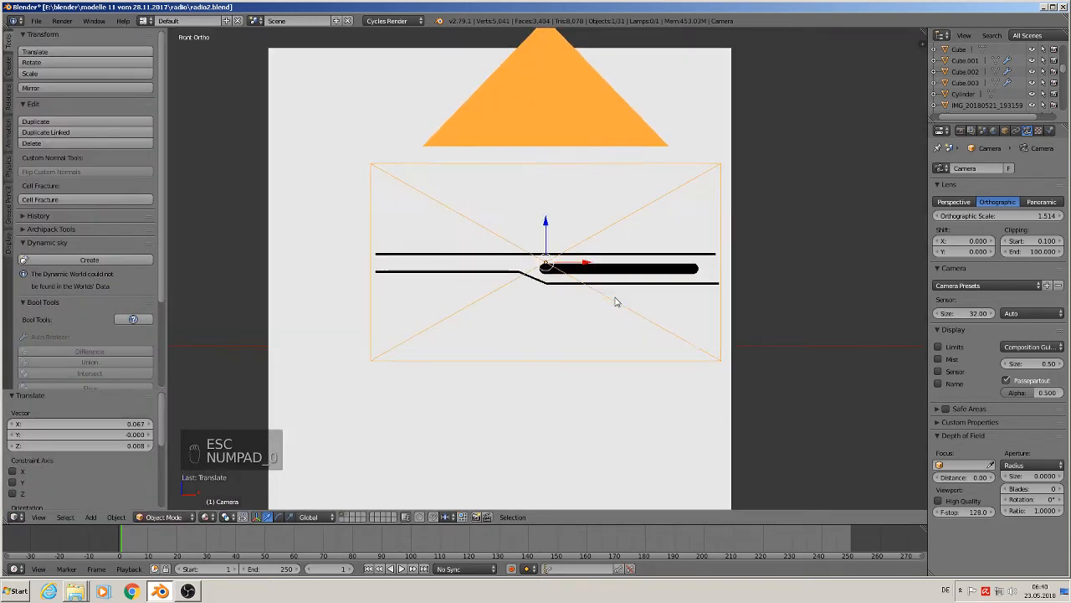
scroll(586, 330, "down", 3)
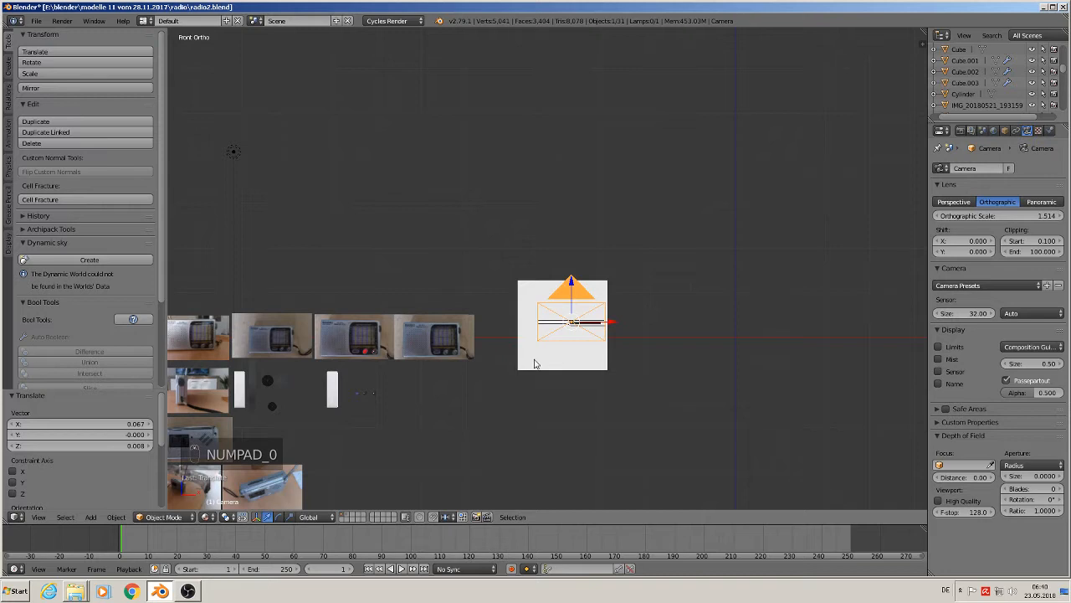
scroll(581, 351, "up", 6)
right_click(614, 237)
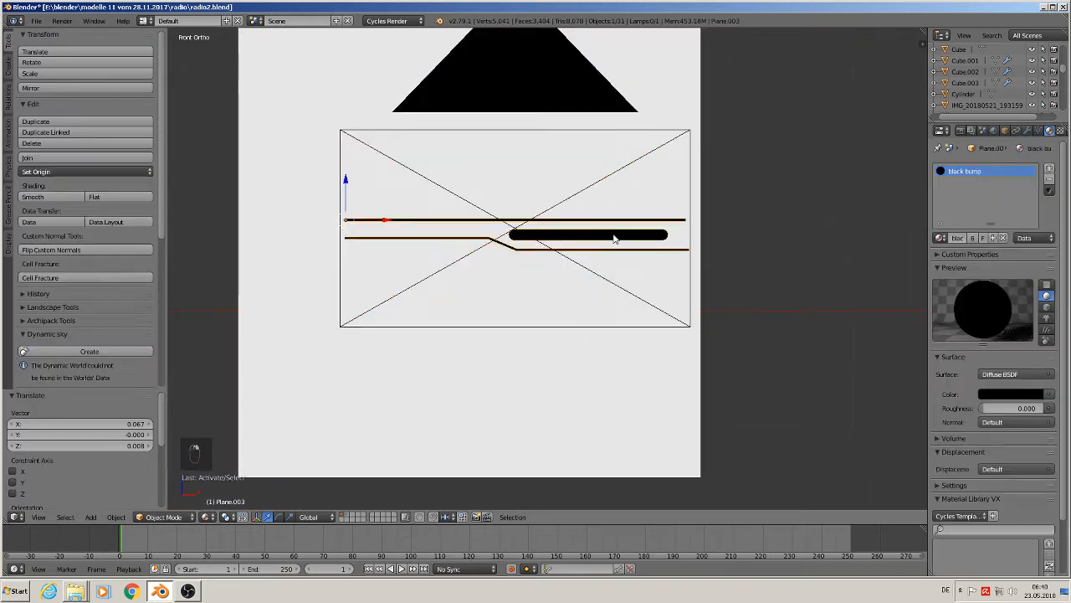
key("m")
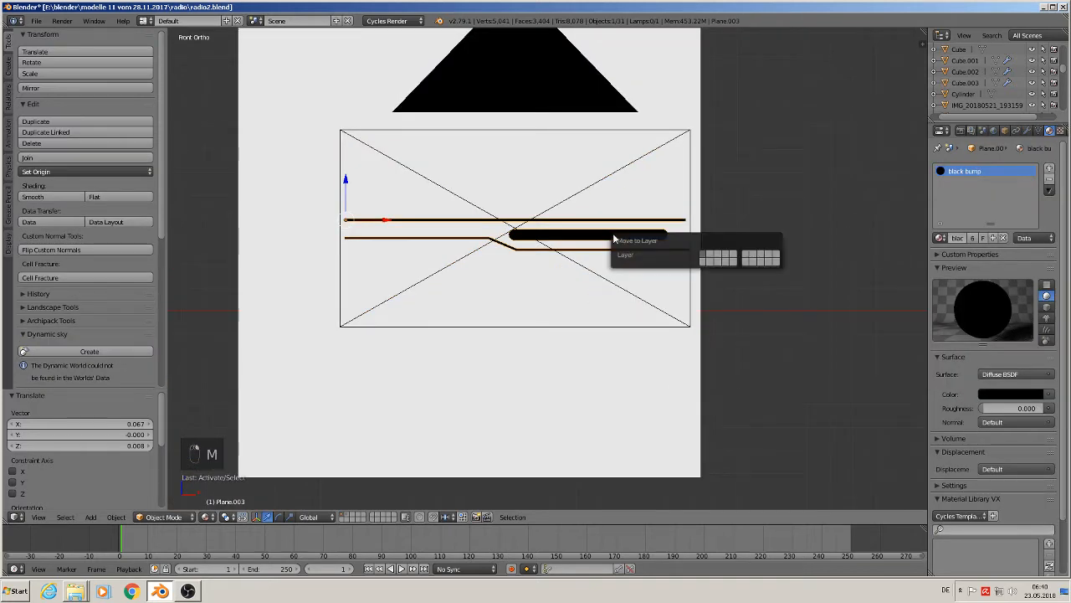
left_click(710, 257)
Step: Place the 3D cursor at the left end of the dark slider in the radio-top photo and add a mesh circle there
scroll(219, 380, "down", 12)
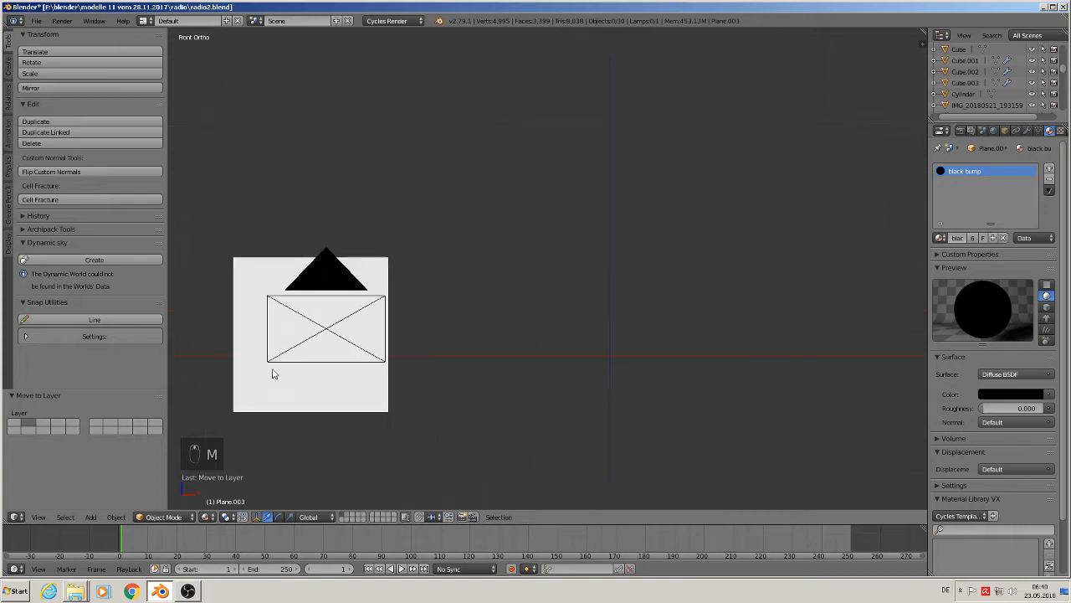
middle_click_drag(272, 374, 285, 158, "shift")
scroll(308, 228, "up", 3)
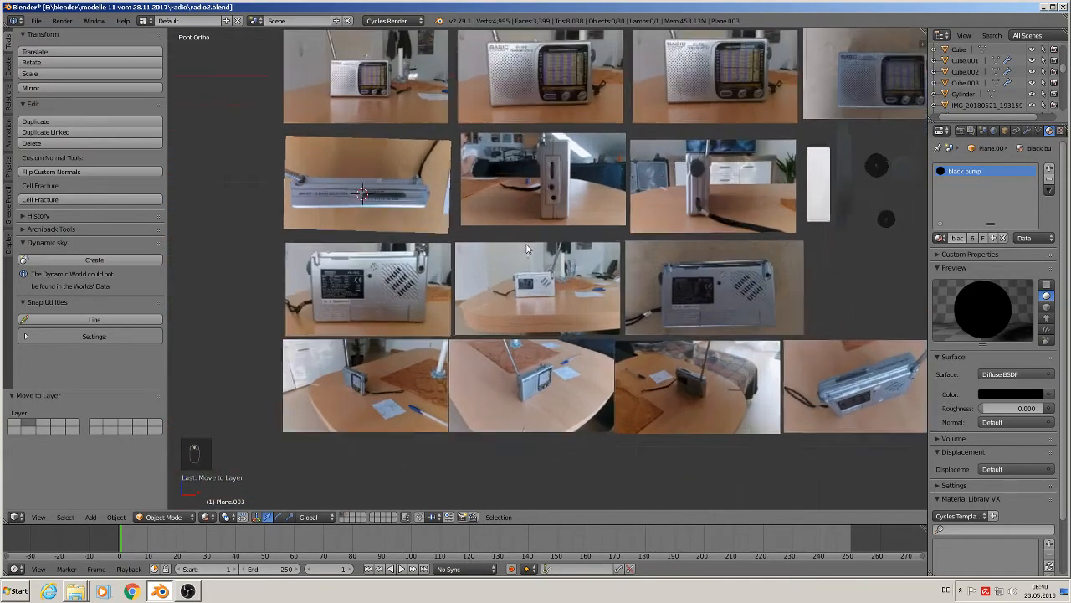
scroll(493, 196, "up", 5)
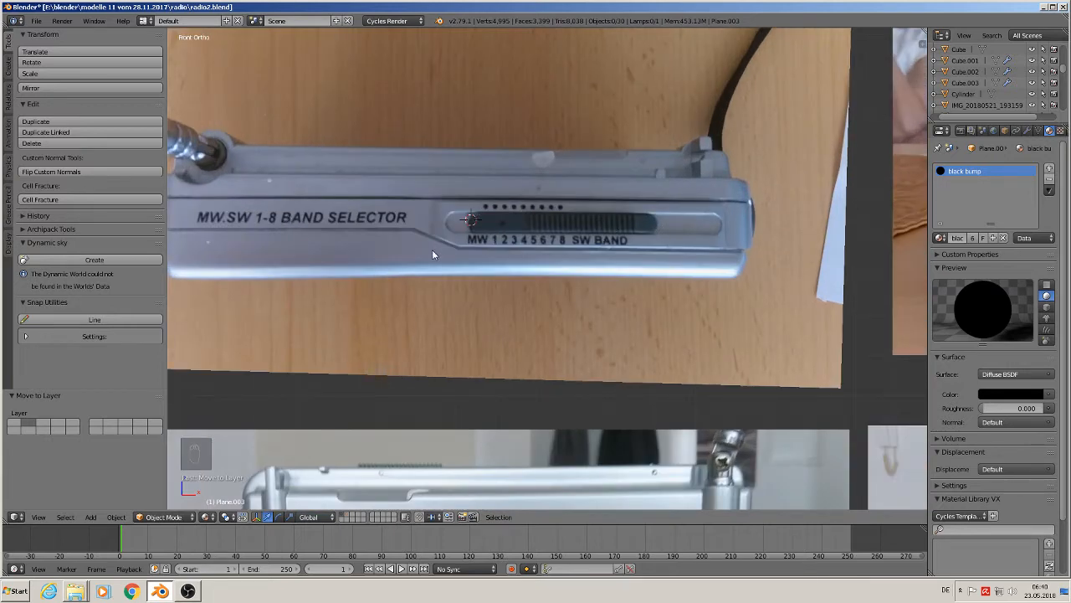
left_click(478, 224)
left_click(91, 517)
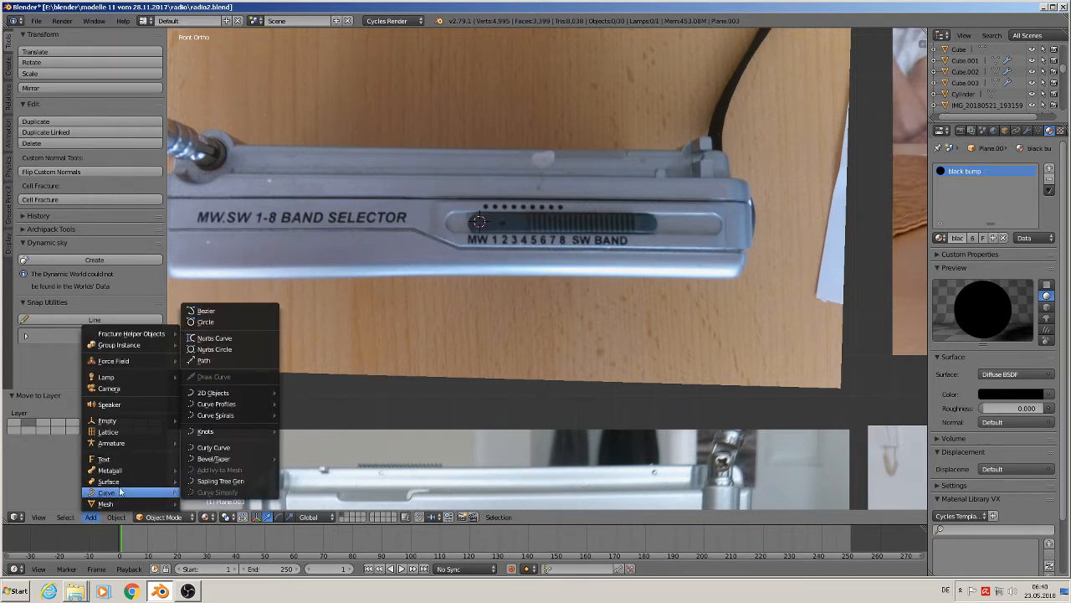
mouse_move(107, 503)
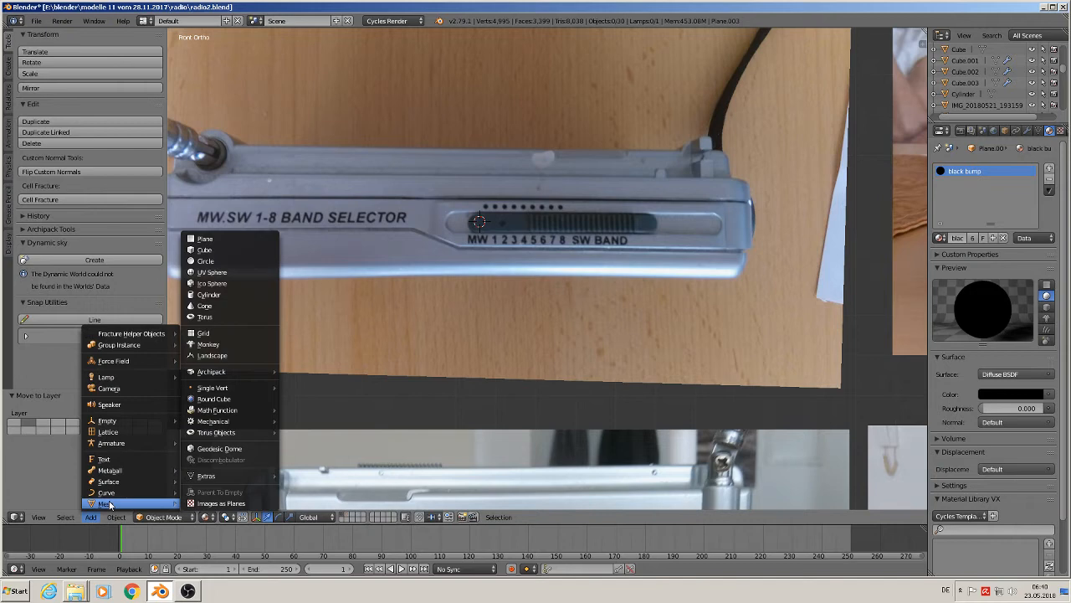
left_click(210, 260)
Step: Rotate the new circle 90° about X and scale it to about 0.027, then by 0.871, to fit the dark slider's rounded left end
type("rx90")
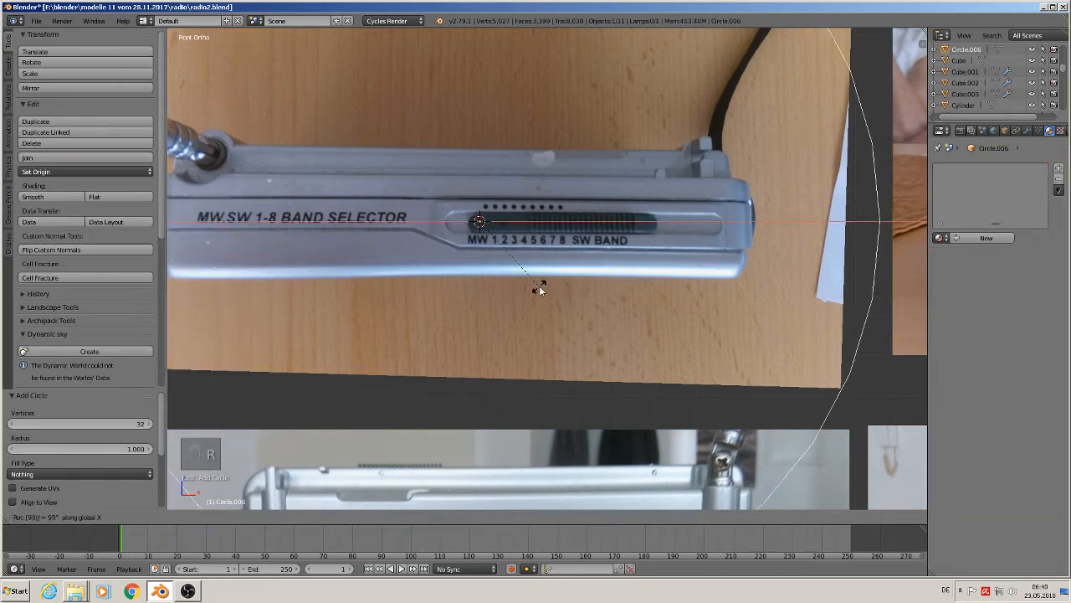
key("Return")
key("s")
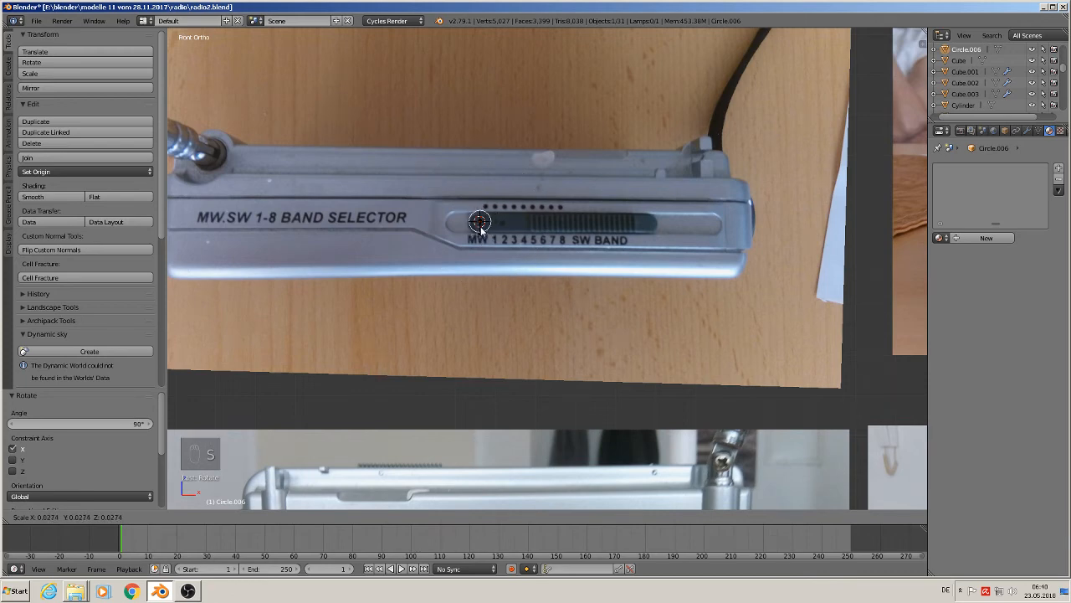
left_click(481, 226)
scroll(511, 243, "up", 3)
key("s")
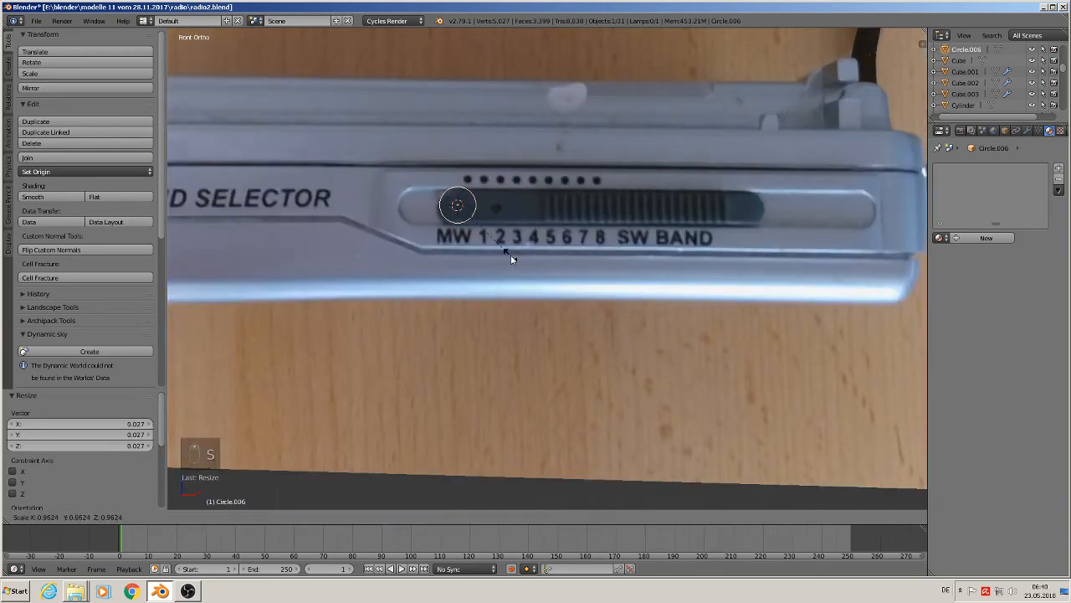
left_click(507, 248)
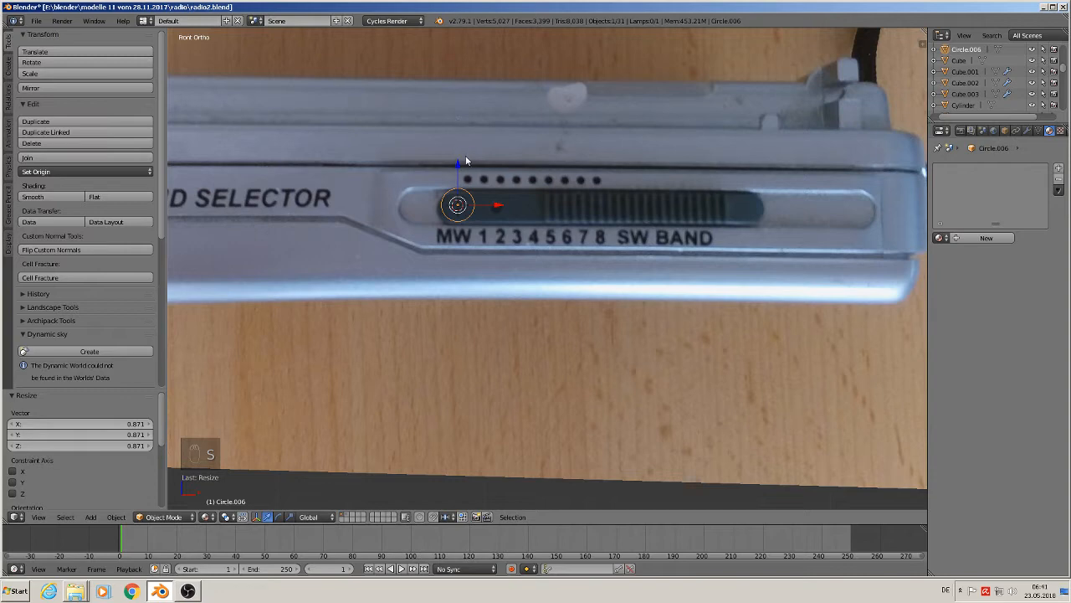
Step: Delete the vertices of the circle's right half, leaving the arc around the slider's left end
key("Tab")
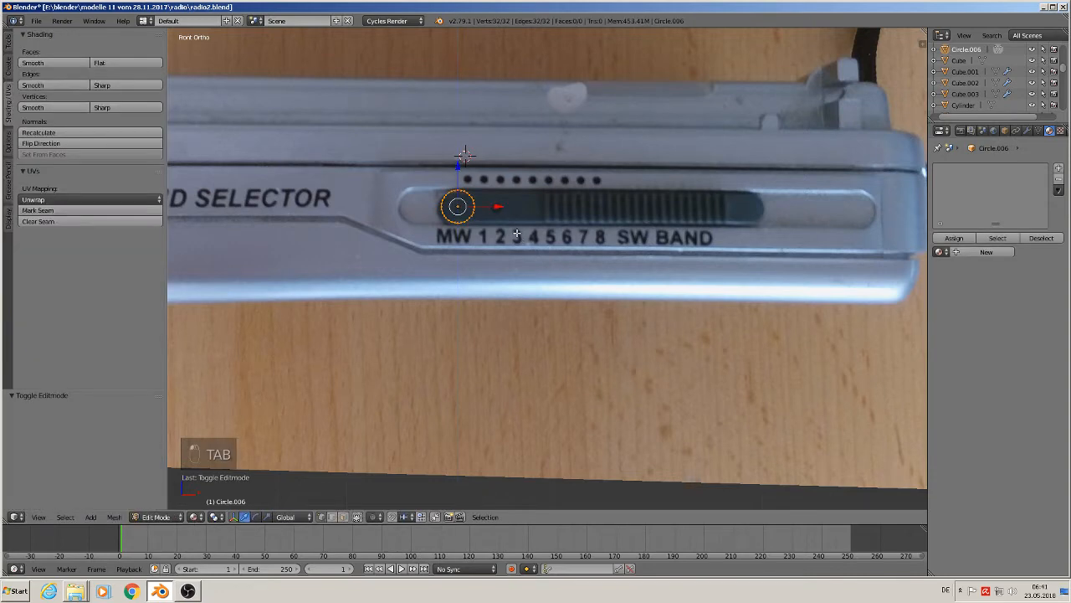
key("a")
key("a")
scroll(494, 243, "up", 5)
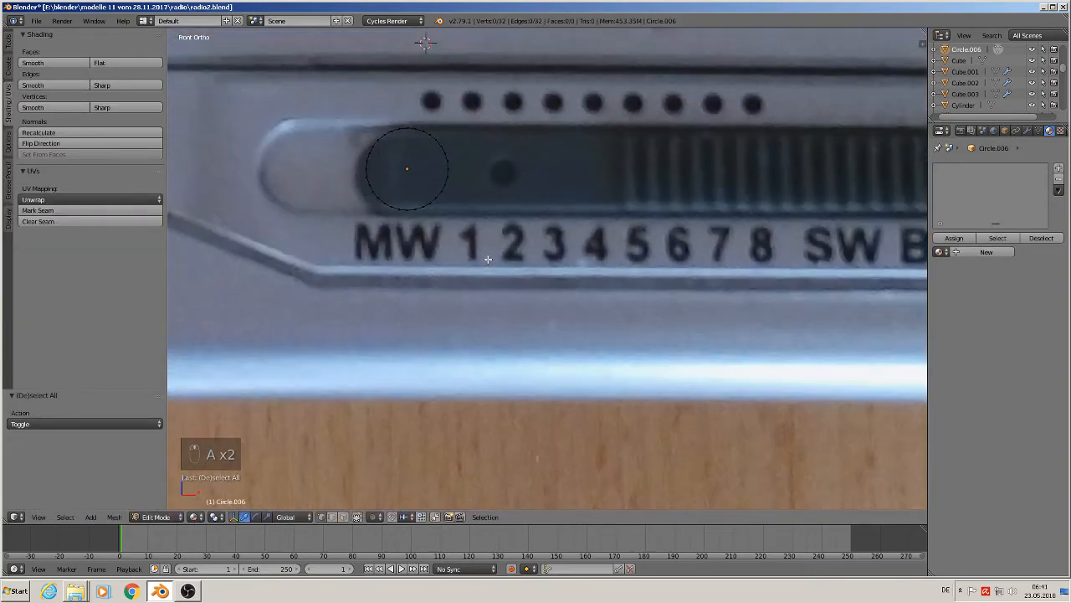
key("b")
left_click_drag(524, 282, 411, 112)
key("x")
left_click(411, 112)
Step: Duplicate the arc 0.428 along X, rotate the copy 180° about Z, and shift it 0.020 along X to match the slider's right end
scroll(419, 139, "down", 3)
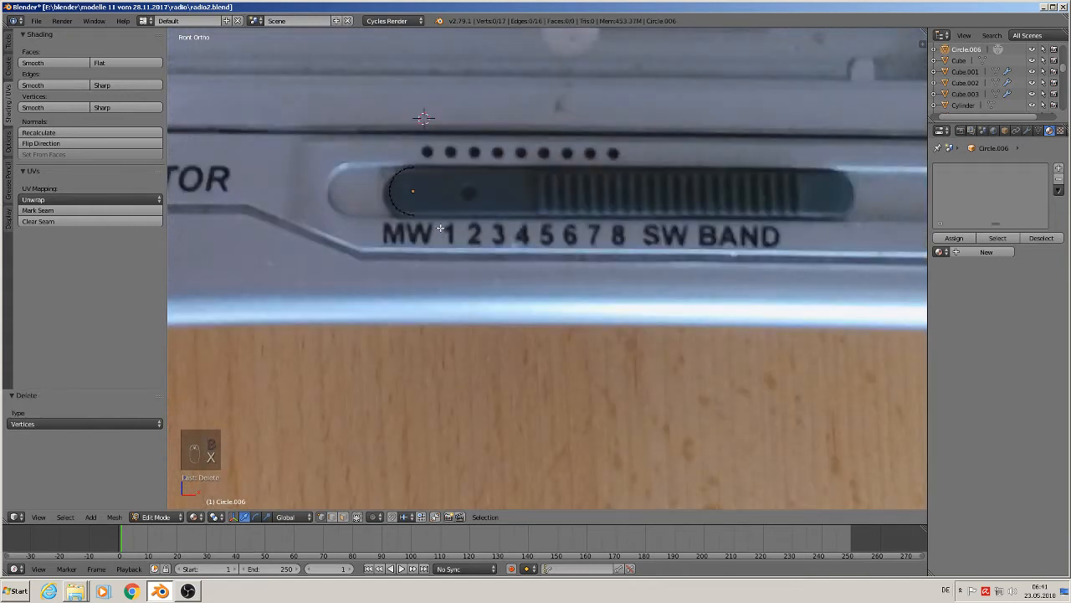
key("a")
key("shift+d")
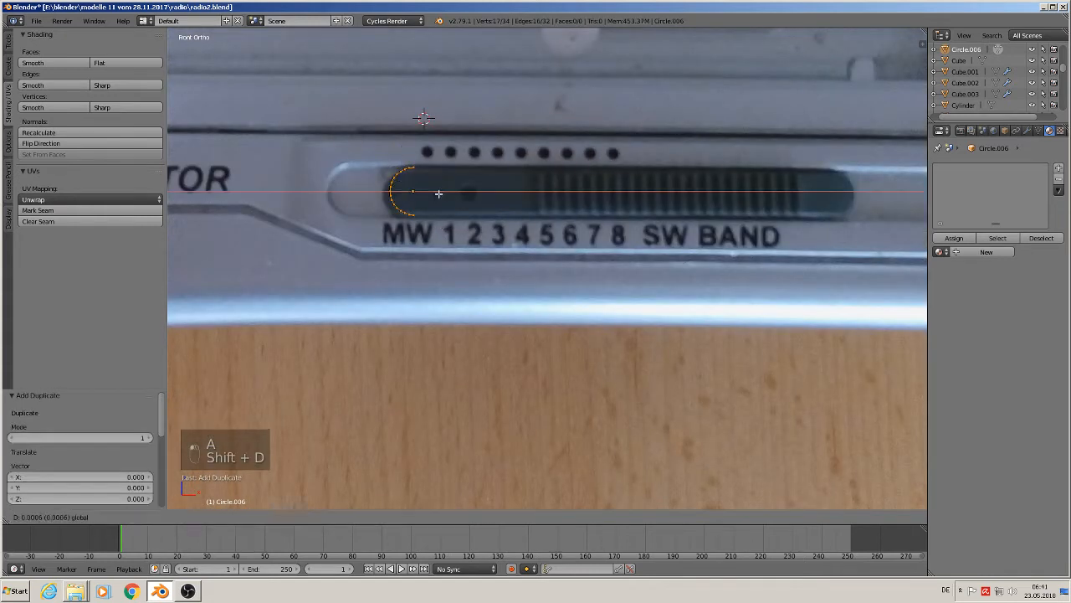
left_click(818, 241)
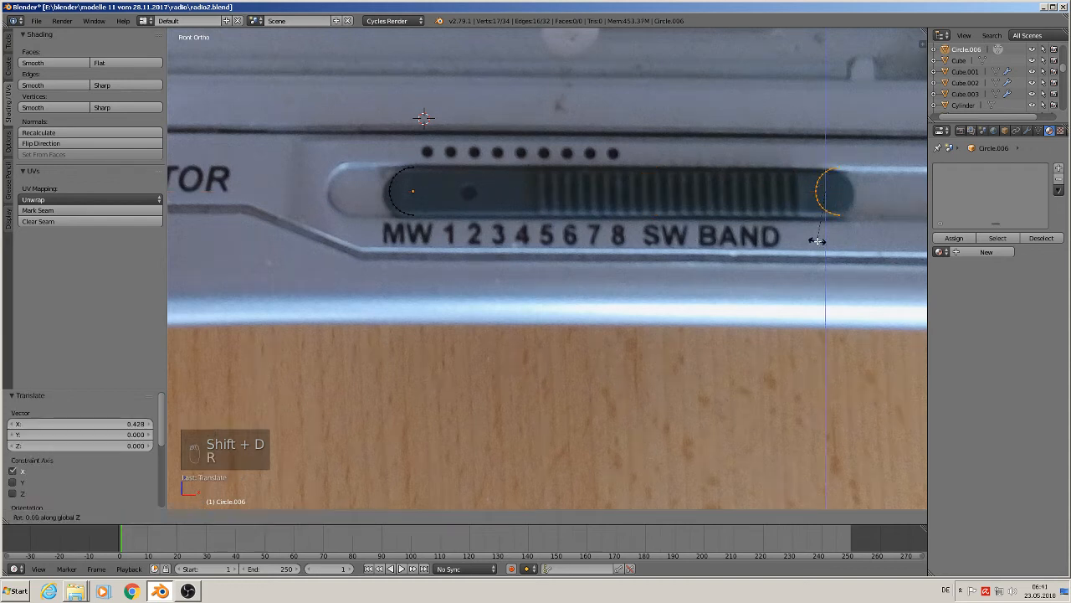
type("rz180")
left_click(820, 241)
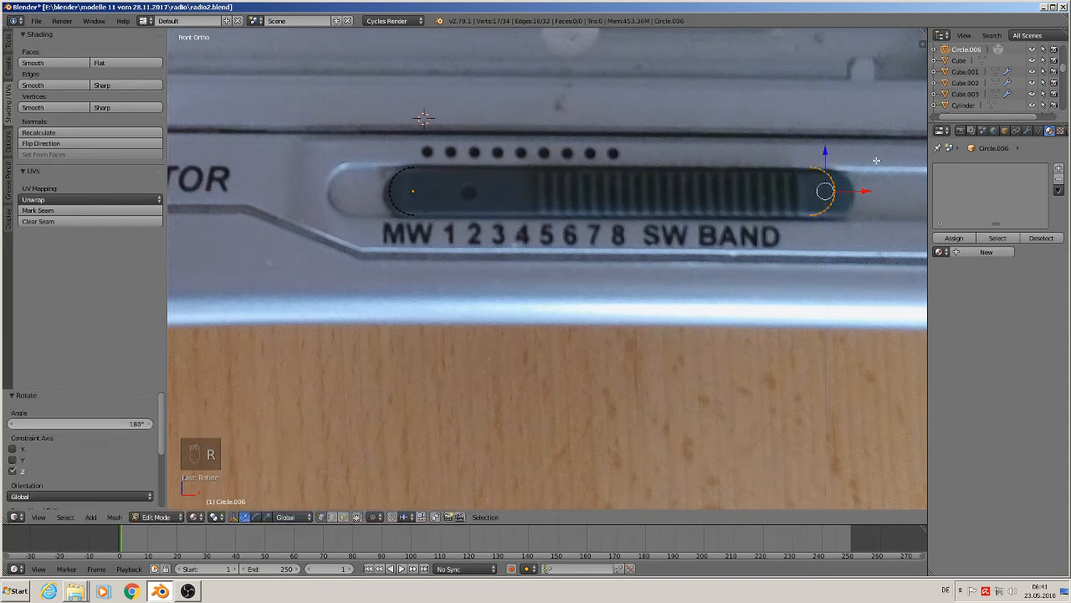
left_click_drag(866, 191, 887, 191)
Step: Connect the two arcs with straight edges along the top and bottom, and fill the closed slider outline with a face
right_click(821, 159)
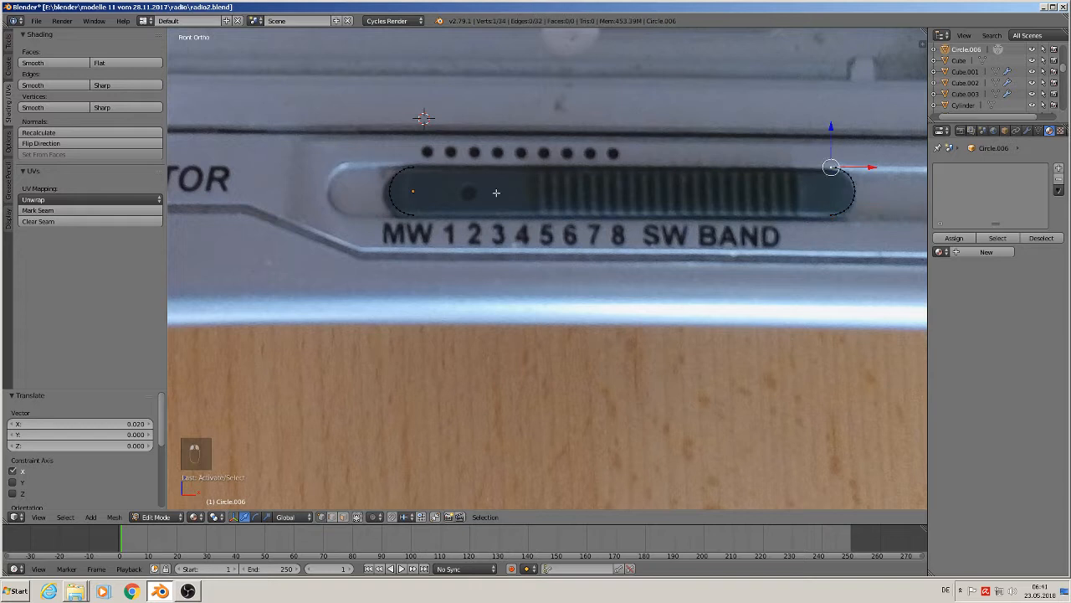
right_click(423, 167, "shift")
key("f")
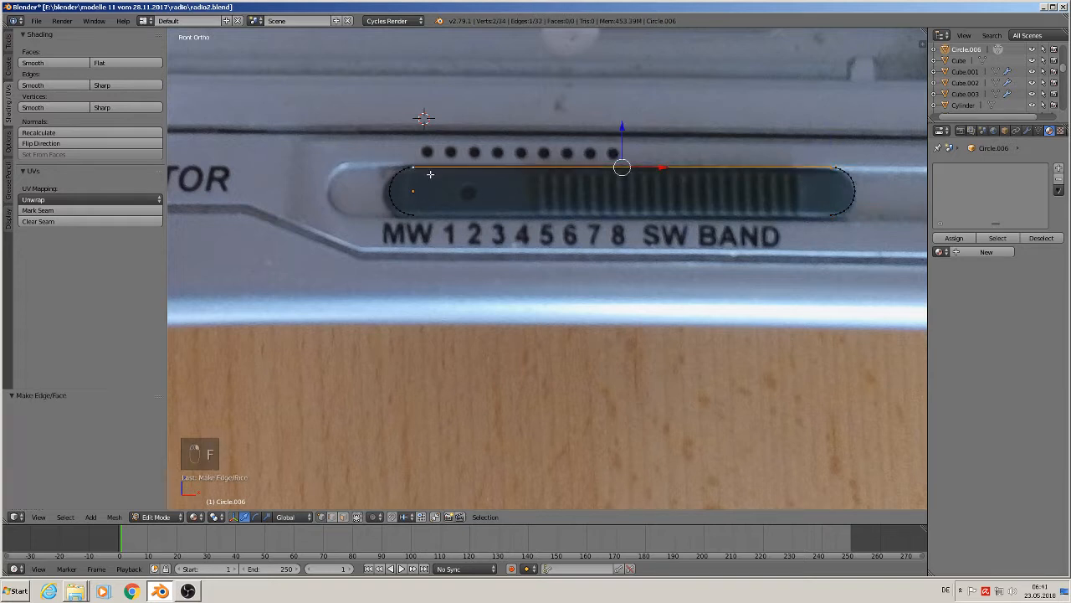
right_click(804, 227)
right_click(439, 219, "shift")
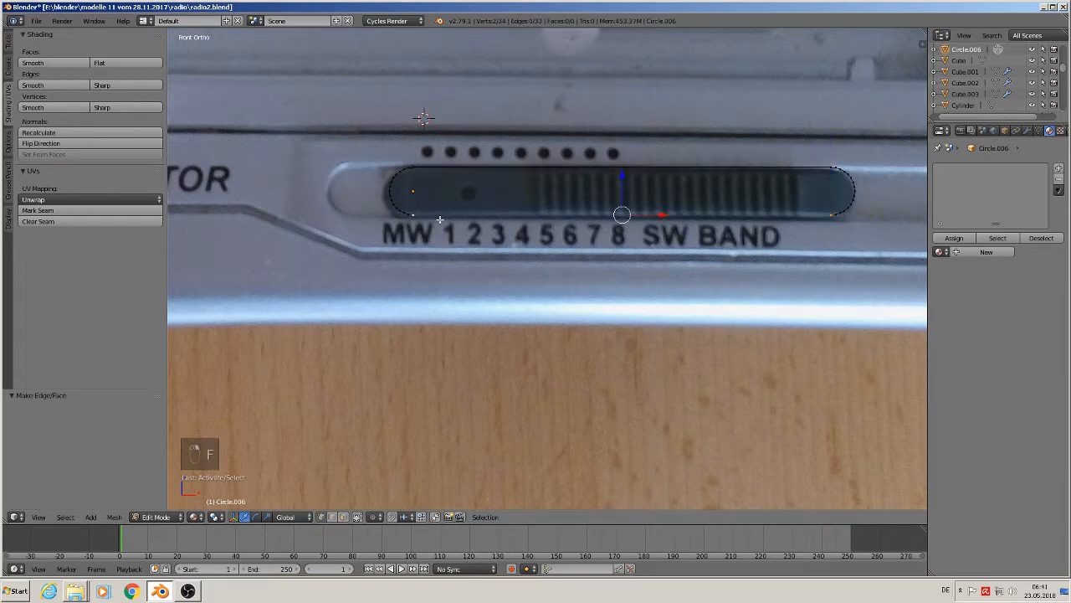
key("f")
key("a")
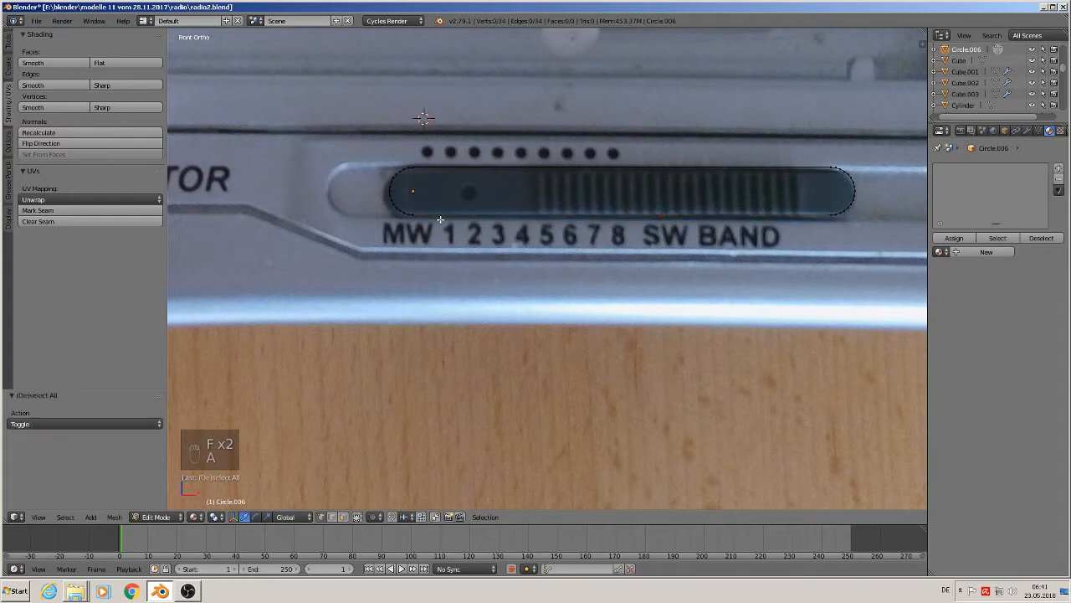
key("a")
key("f")
scroll(440, 220, "down", 5)
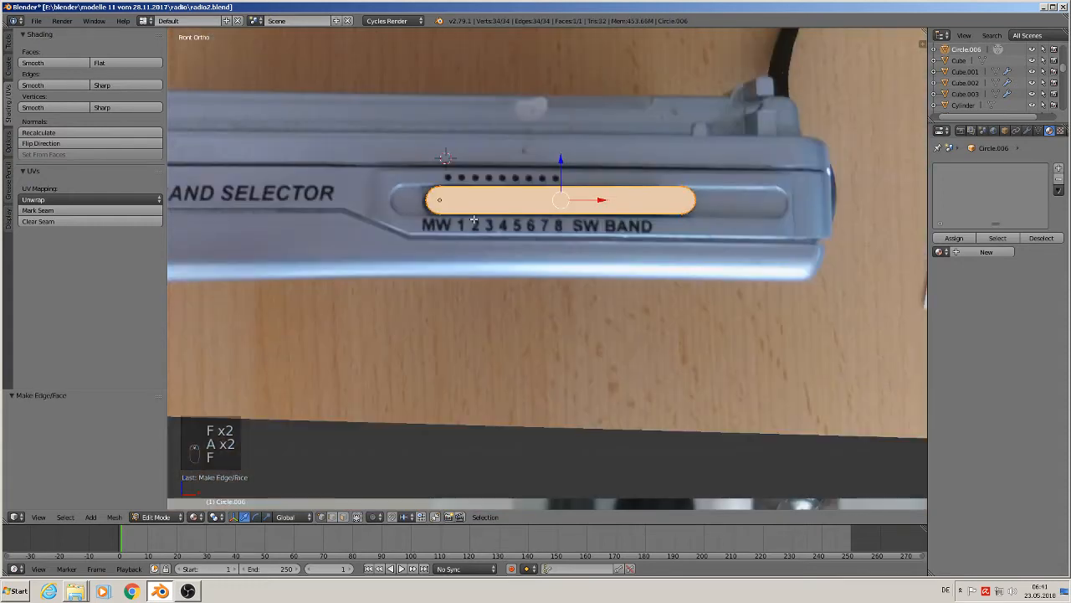
middle_click_drag(439, 219, 542, 277)
key("Tab")
left_click_drag(441, 213, 591, 325)
scroll(606, 322, "up", 3)
key("Tab")
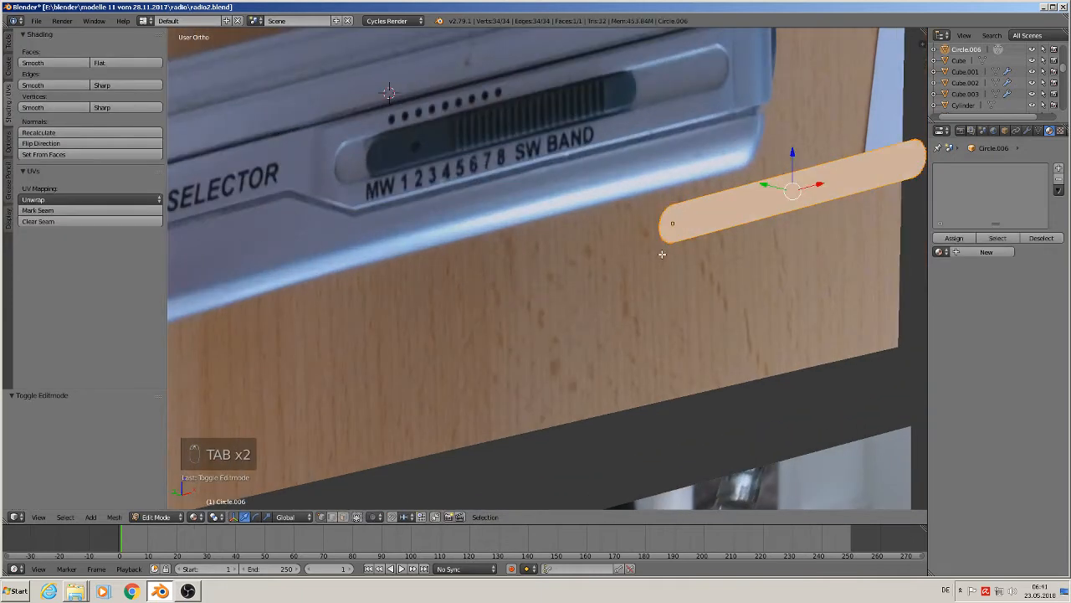
key("e")
key("e")
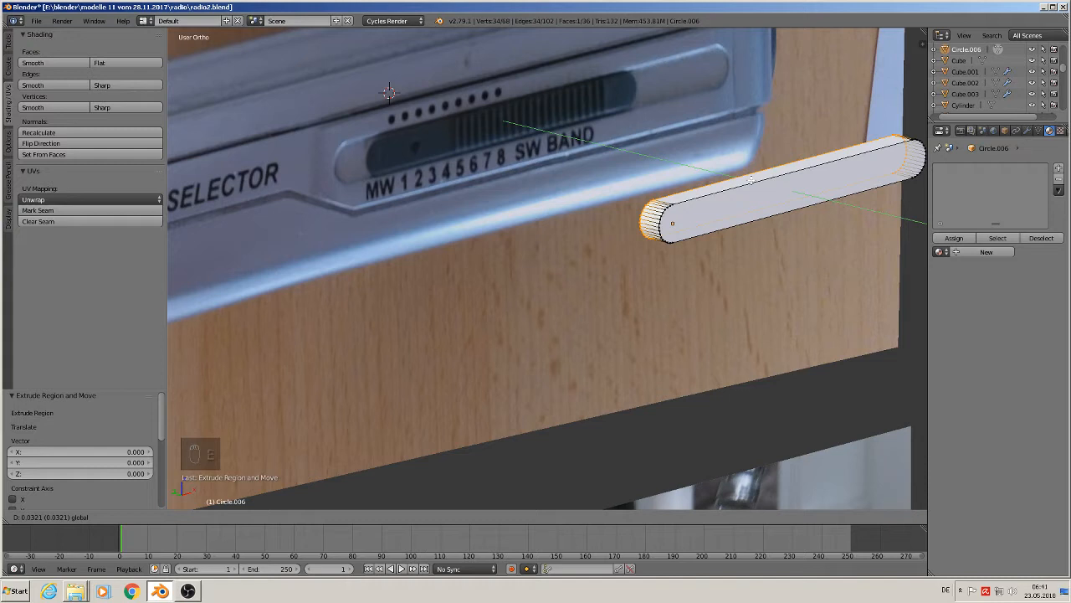
left_click(751, 179)
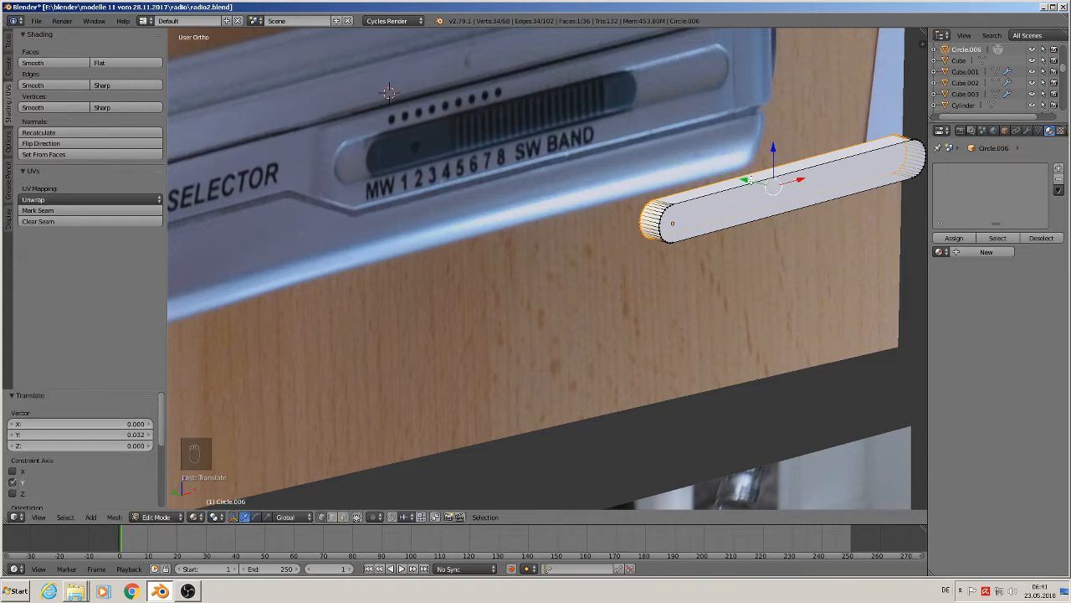
key("x")
left_click(756, 186)
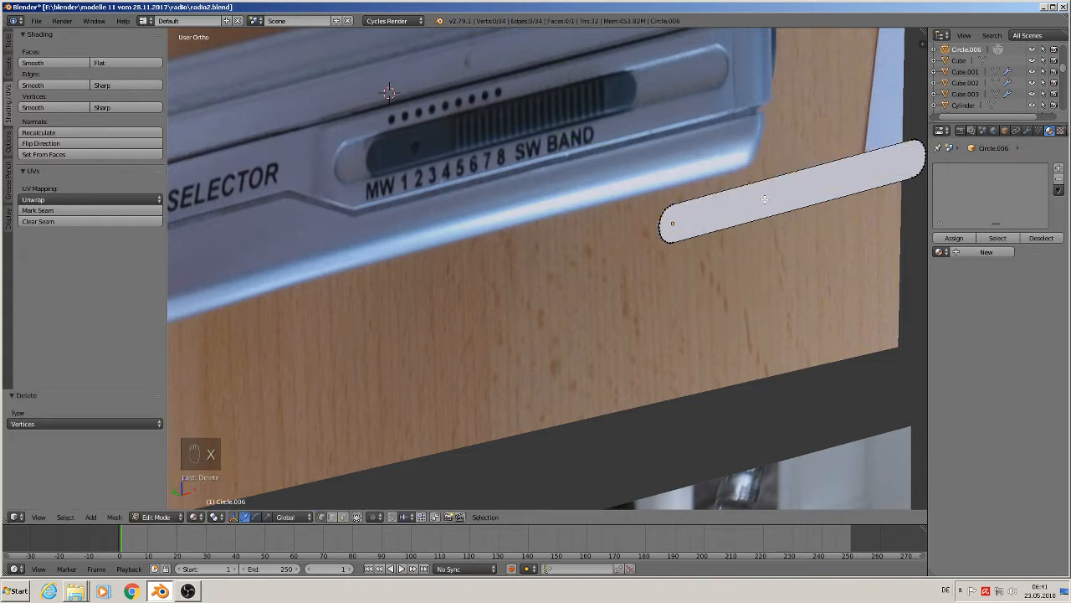
Step: In front view, move the slider shape -0.053 along Z so the photographed slider above it is uncovered
key("KP_1")
key("Tab")
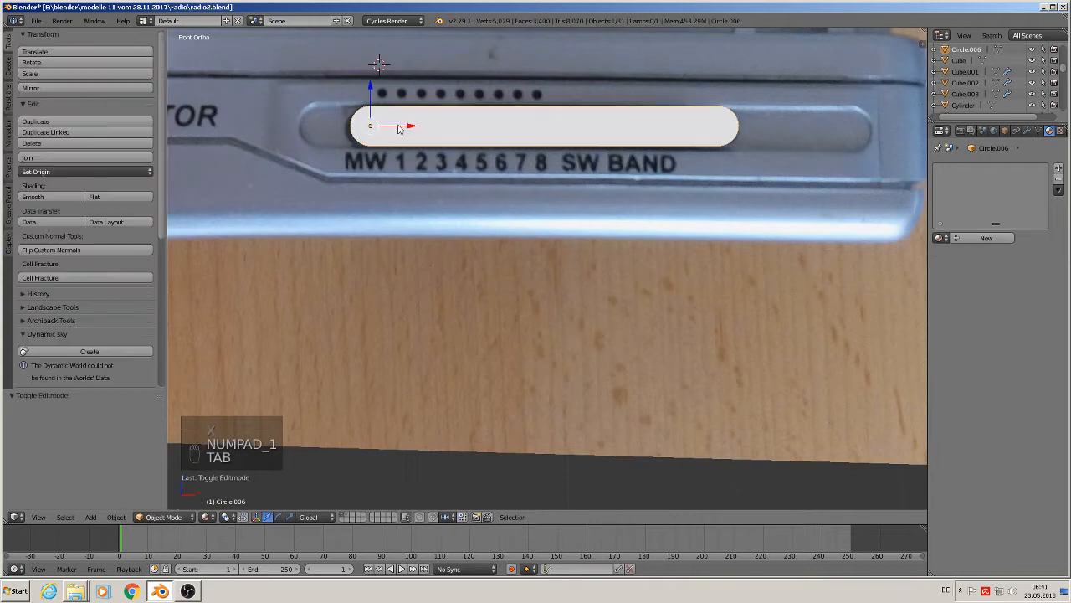
left_click_drag(381, 106, 370, 132)
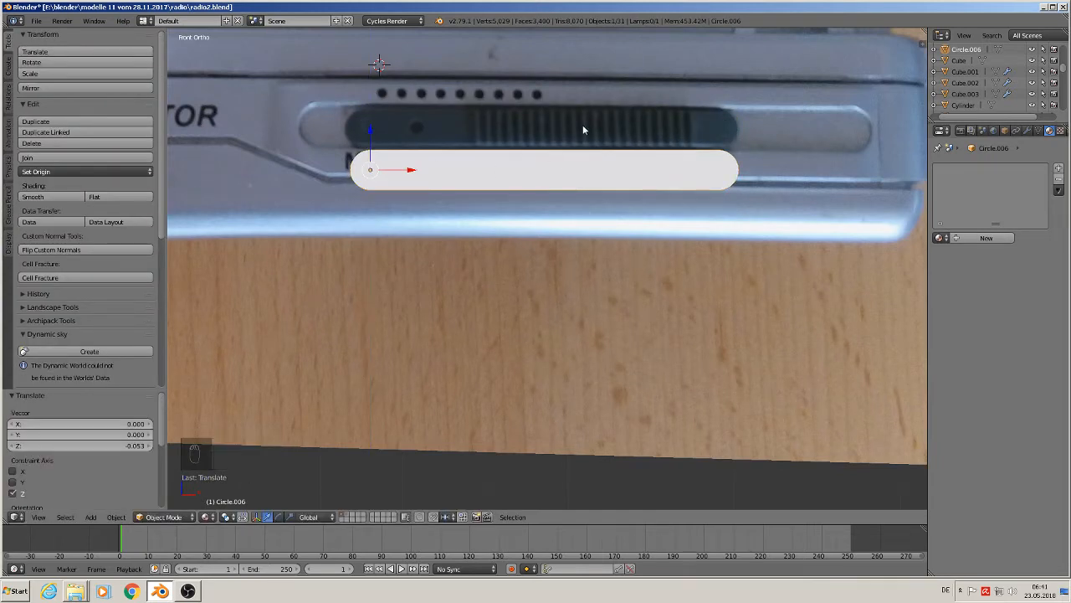
Step: Cut the slider face vertically with the Knife tool at the left and right ends of the photographed ribbed grip area
key("Tab")
scroll(477, 181, "up", 3)
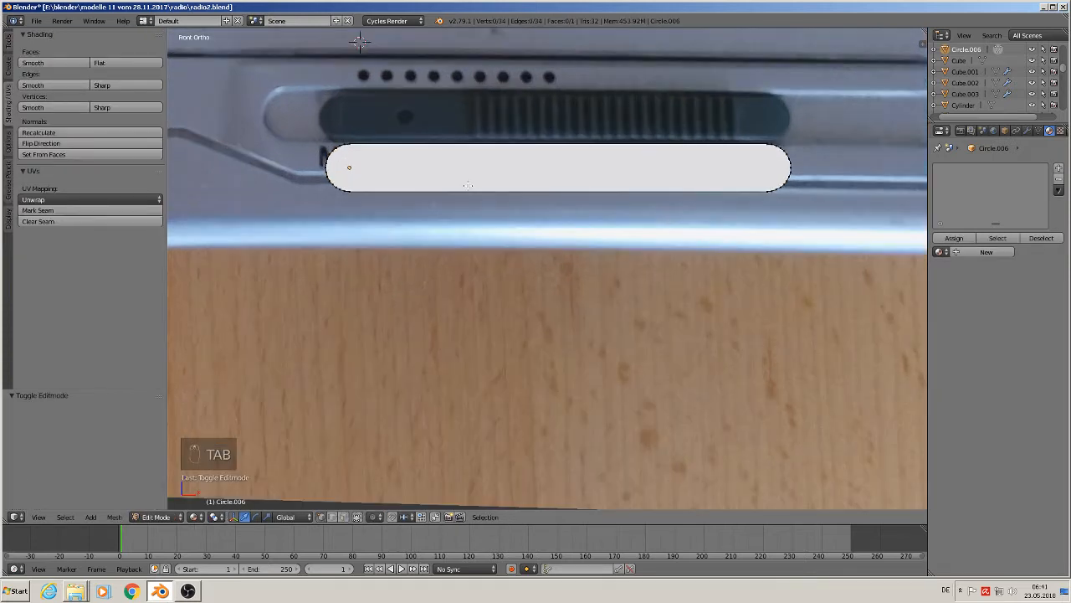
left_click(6, 41)
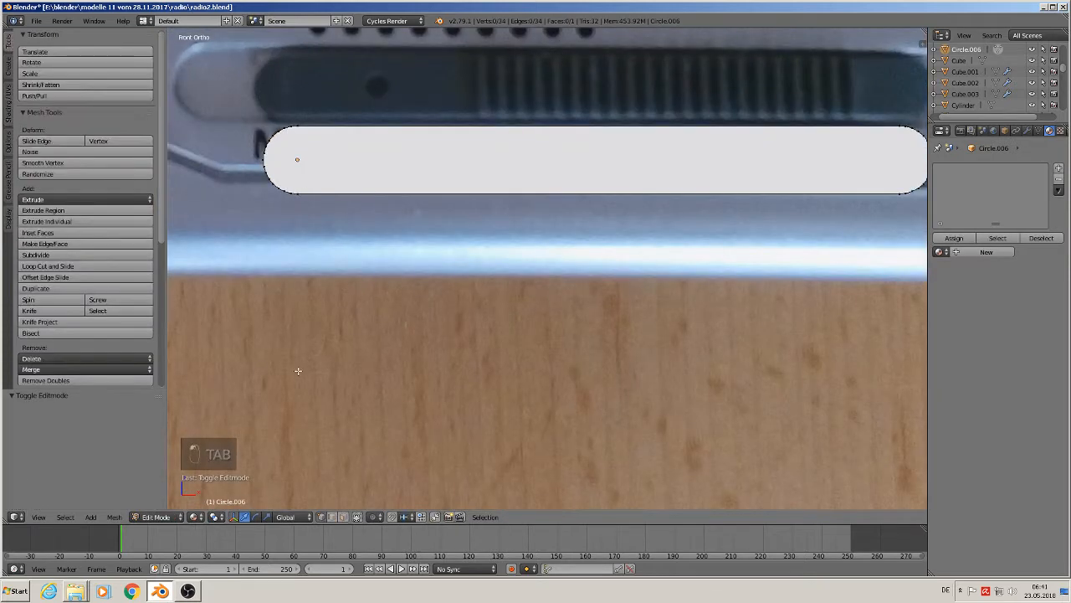
left_click(51, 311)
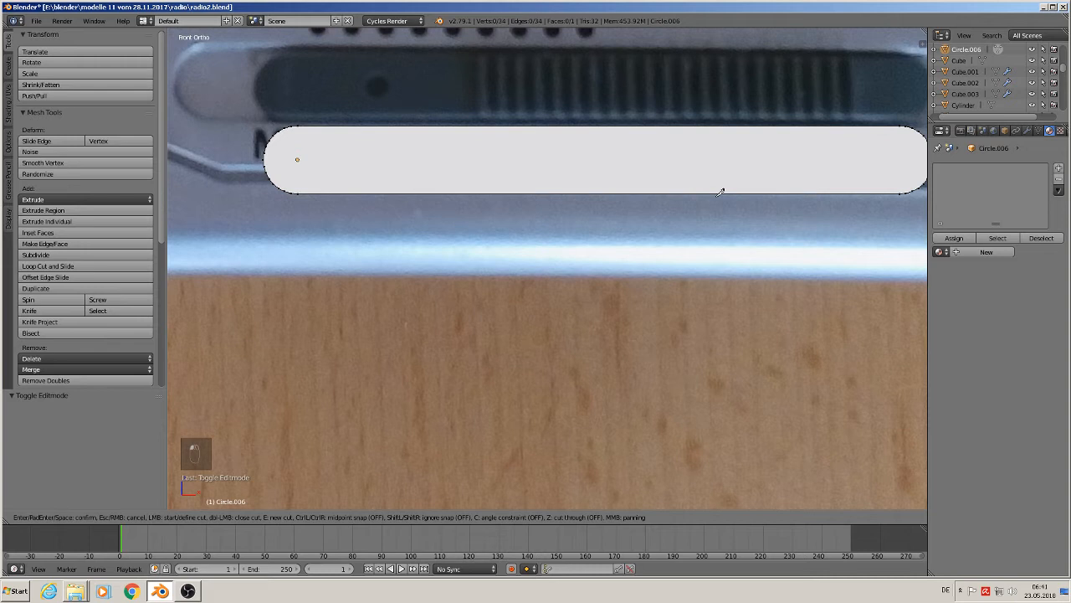
left_click(479, 126)
left_click(478, 191)
key("Return")
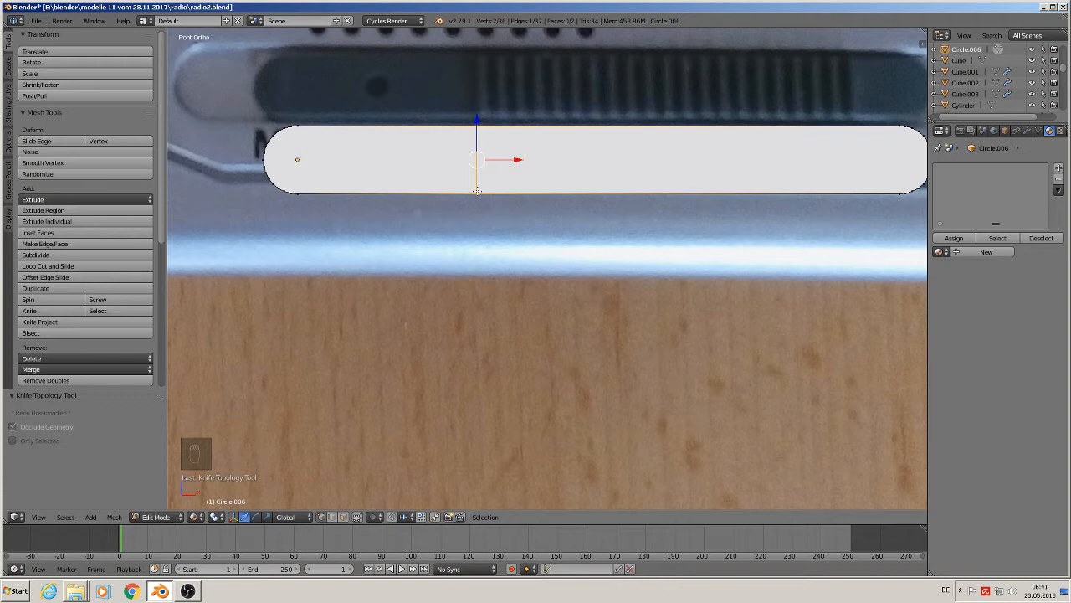
left_click(39, 312)
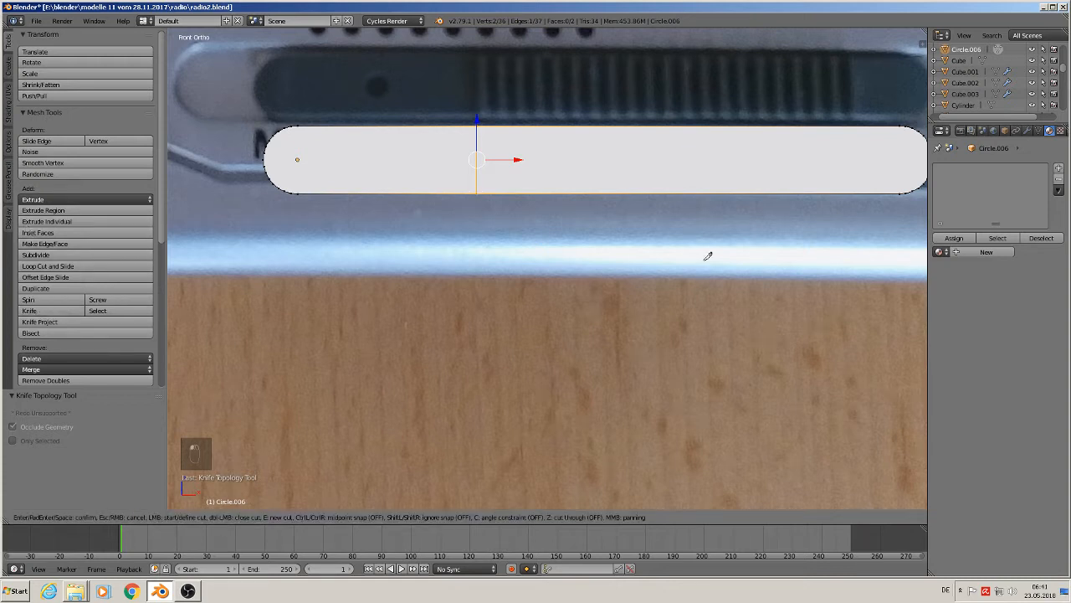
left_click(855, 124)
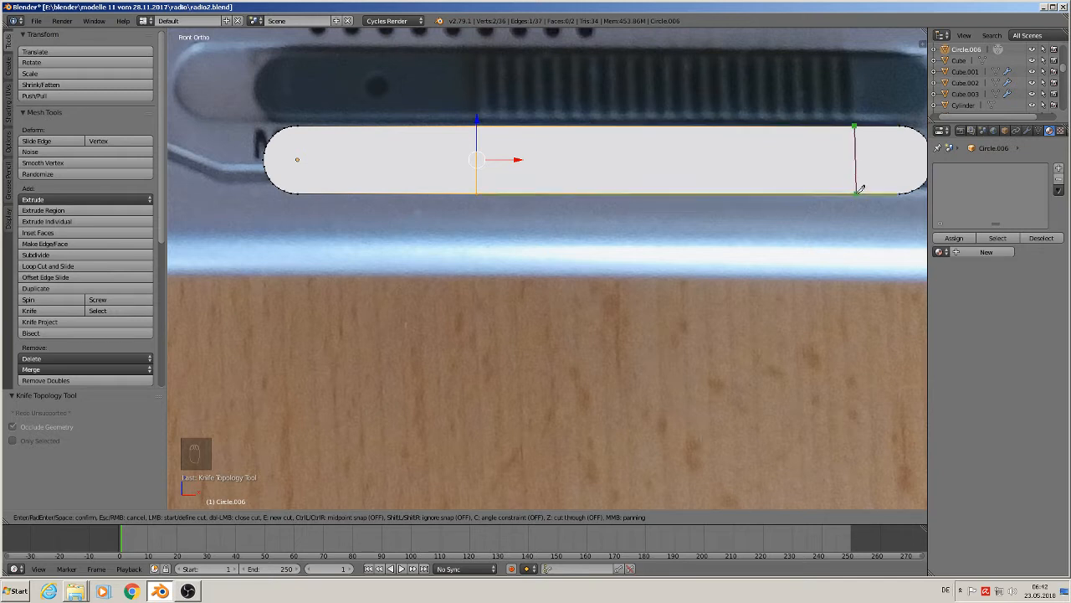
left_click(855, 194)
key("Return")
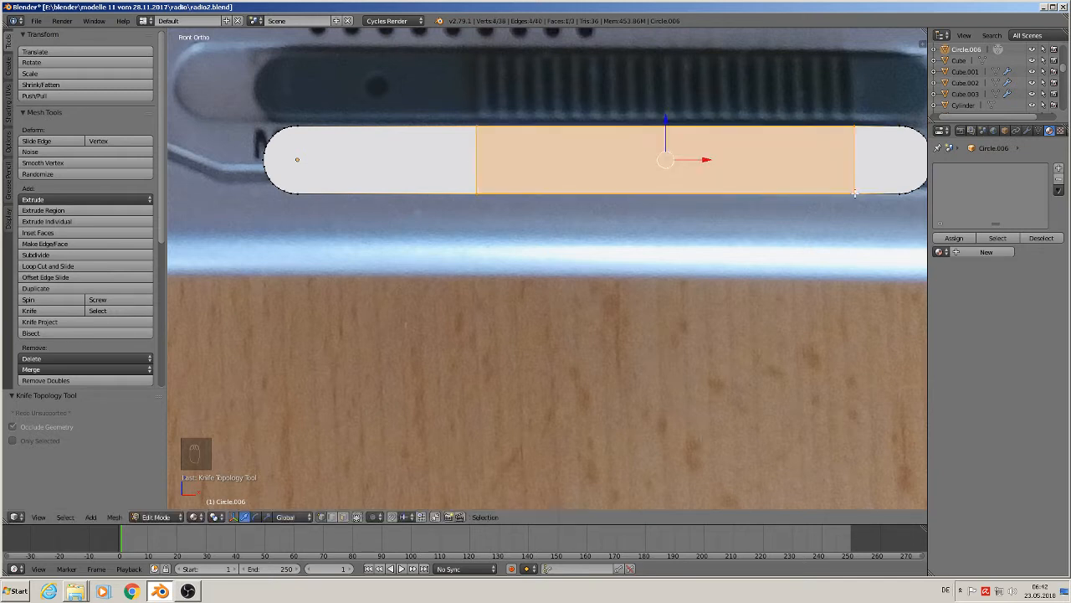
Step: Select the whole divided slider face and extrude it about 0.033 along Y
key("Tab")
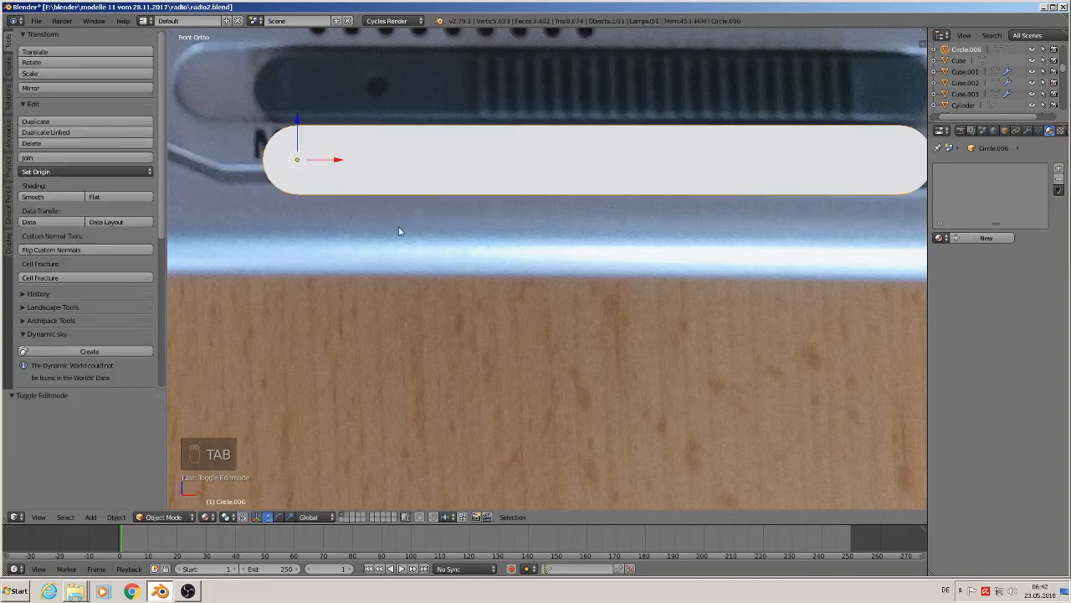
middle_click_drag(402, 227, 508, 238)
key("Tab")
key("a")
key("a")
key("a")
key("a")
key("a")
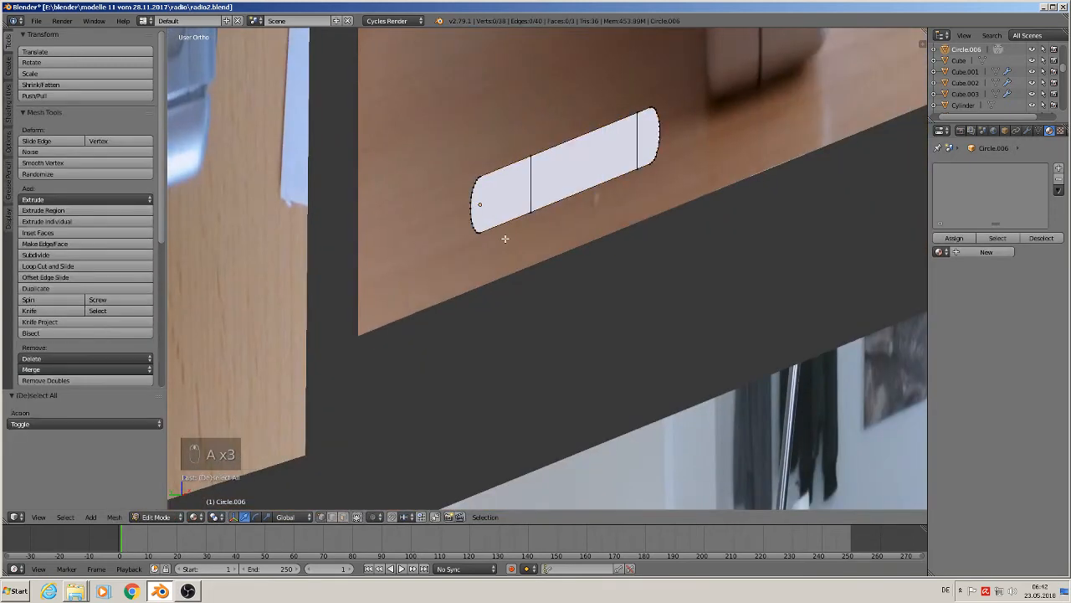
key("e")
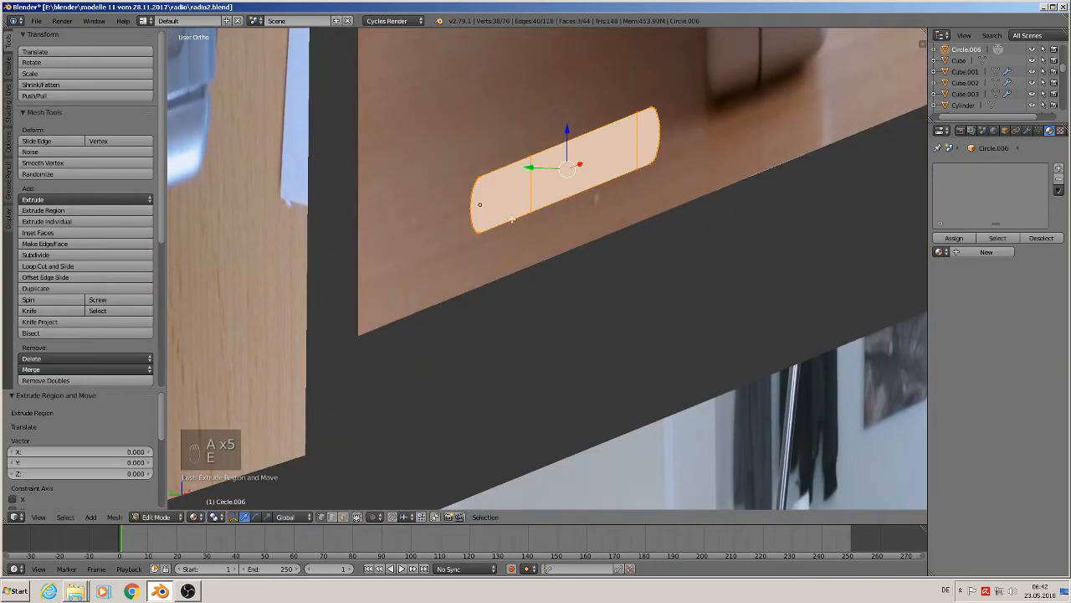
left_click(492, 158)
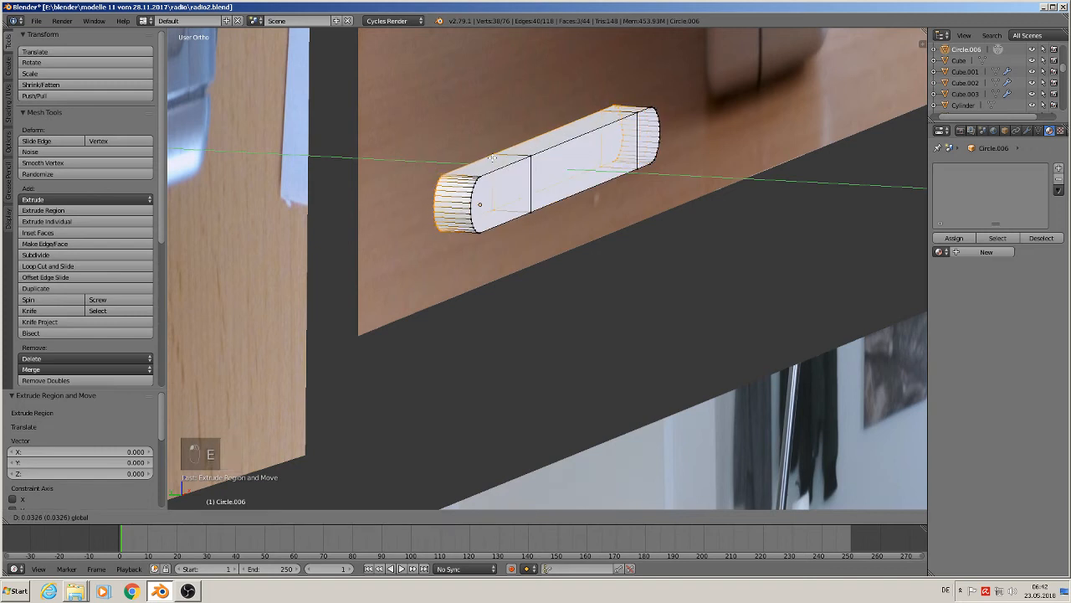
Step: Bevel the outer edge loop of the slider's front face, excluding the two dividing edges, by about 0.121 with 3 segments
scroll(493, 158, "up", 3)
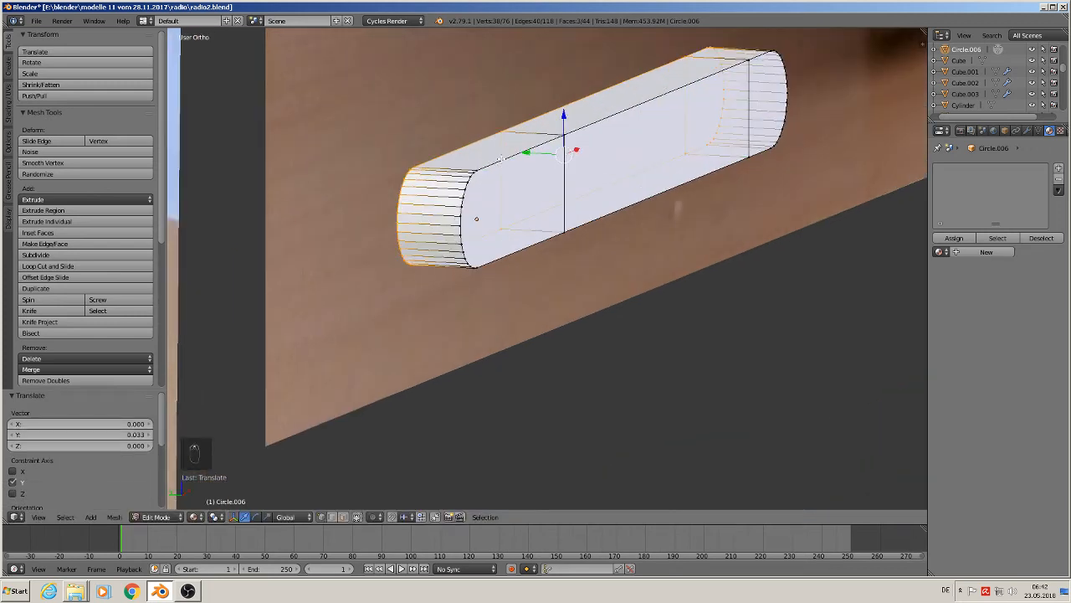
right_click(563, 171, "alt")
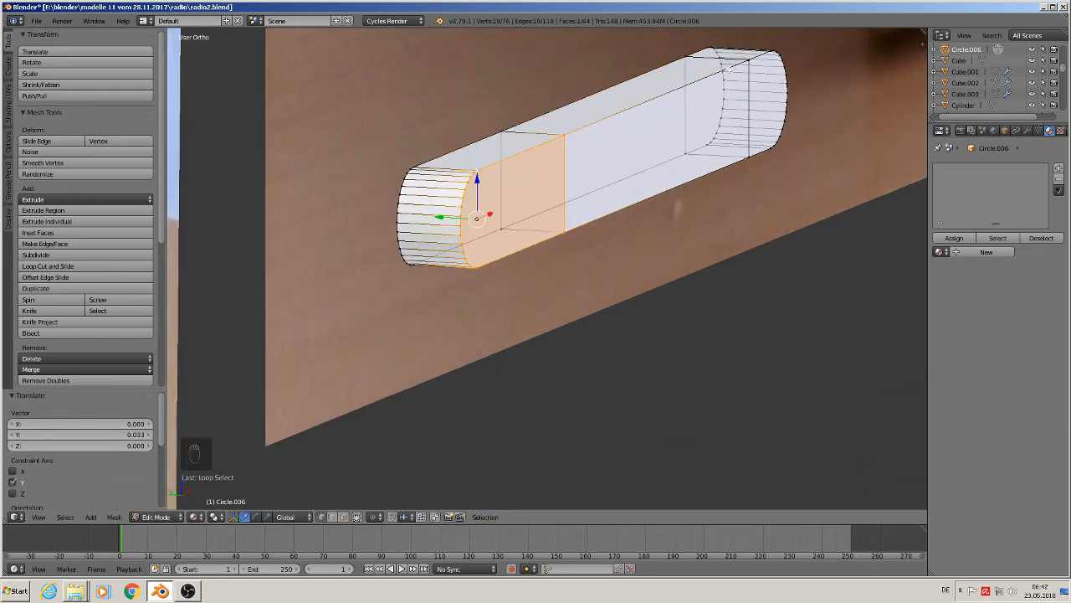
right_click(733, 66, "alt+shift")
right_click(765, 155, "alt+shift")
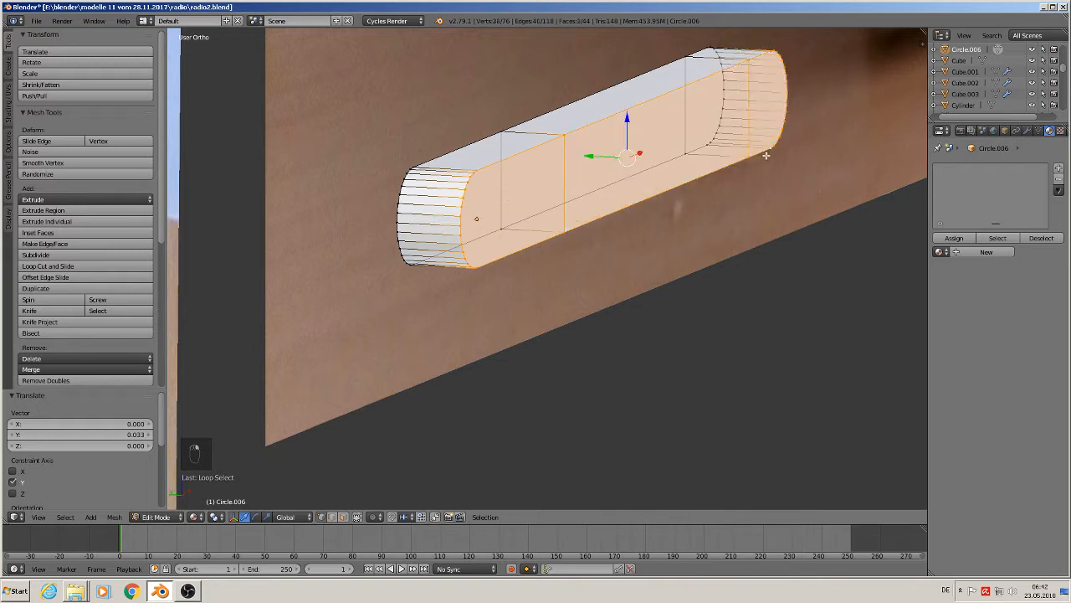
middle_click_drag(766, 155, 453, 324)
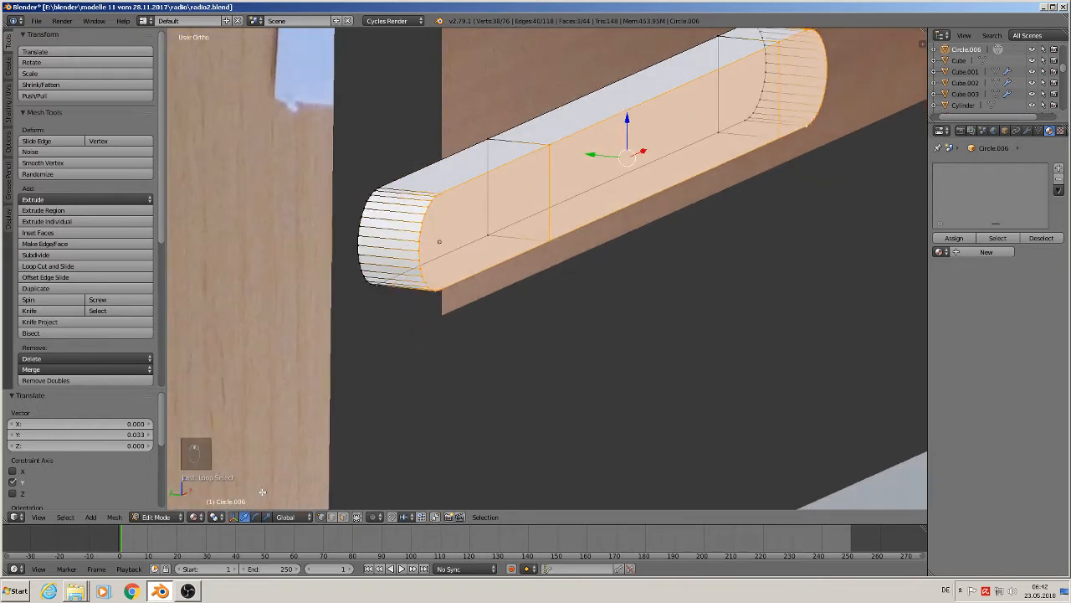
right_click(554, 173, "shift")
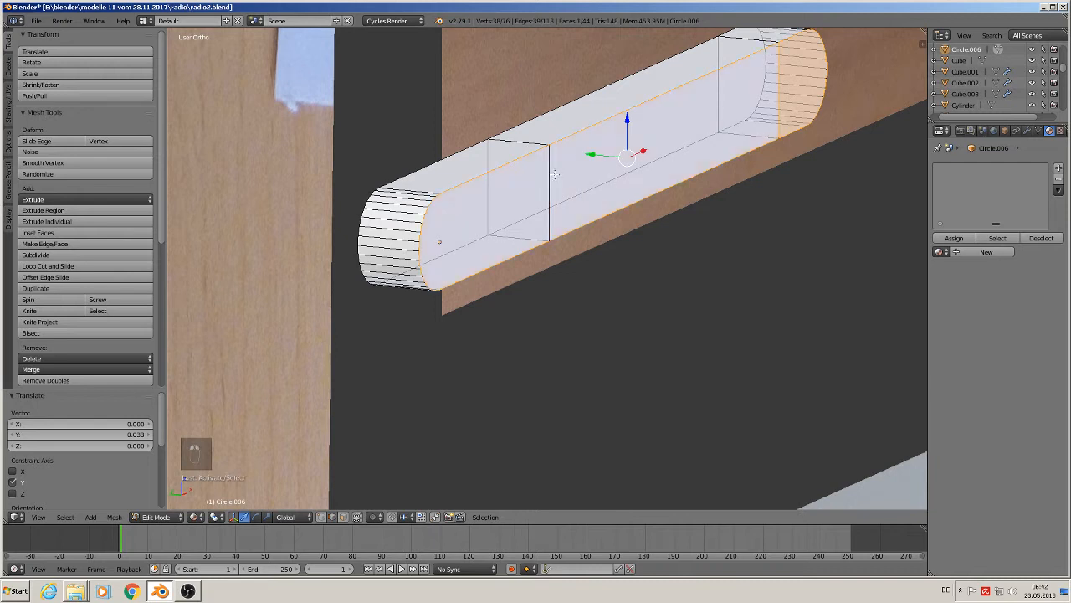
right_click(780, 77, "shift")
right_click(783, 75, "shift")
right_click(779, 78, "shift")
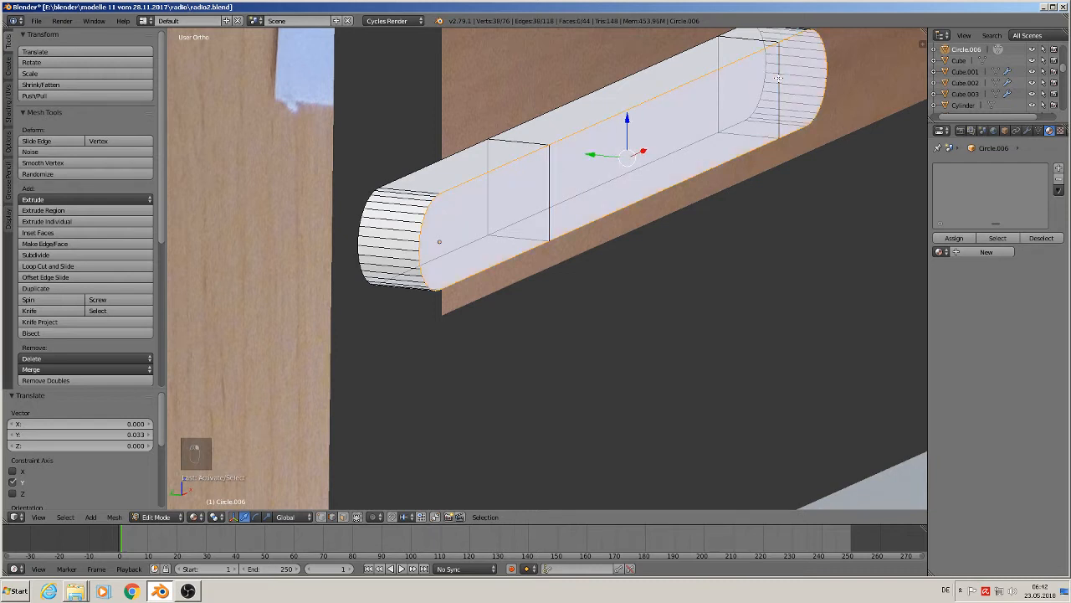
key("ctrl+b")
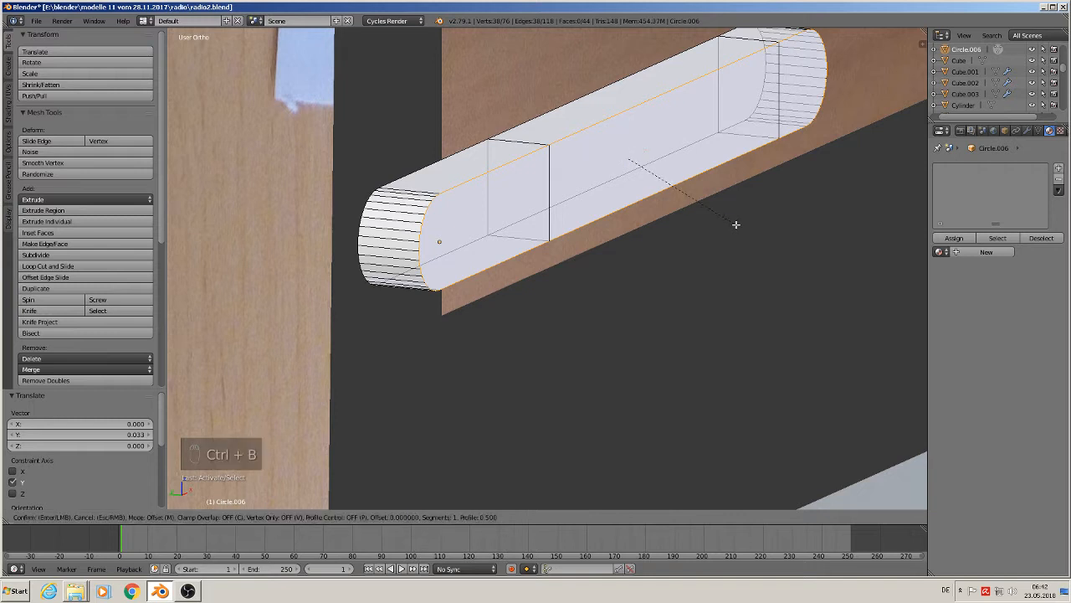
scroll(172, 386, "up", 1)
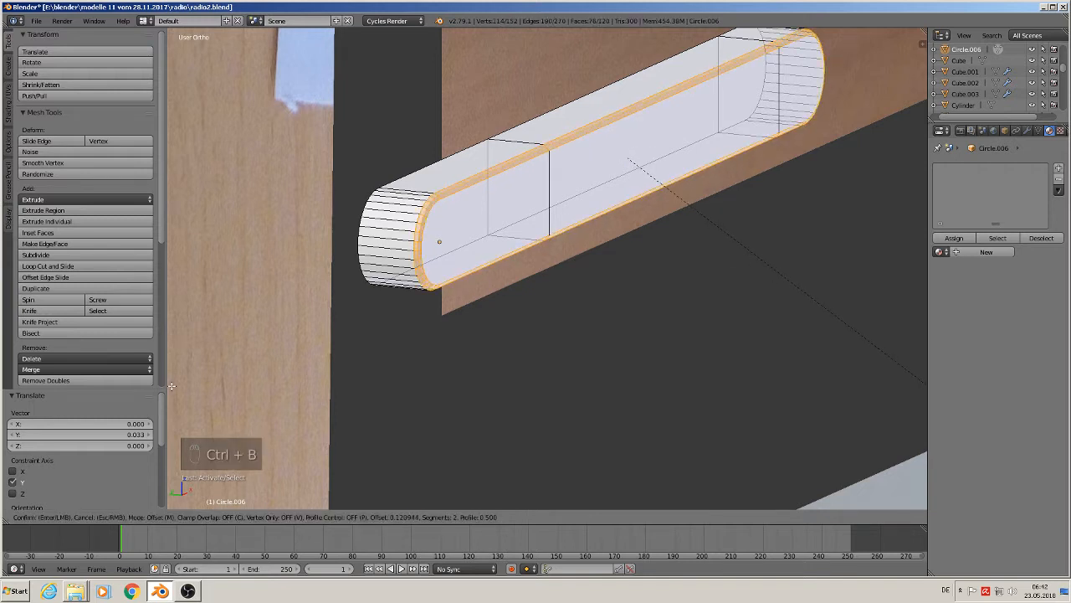
left_click(171, 385)
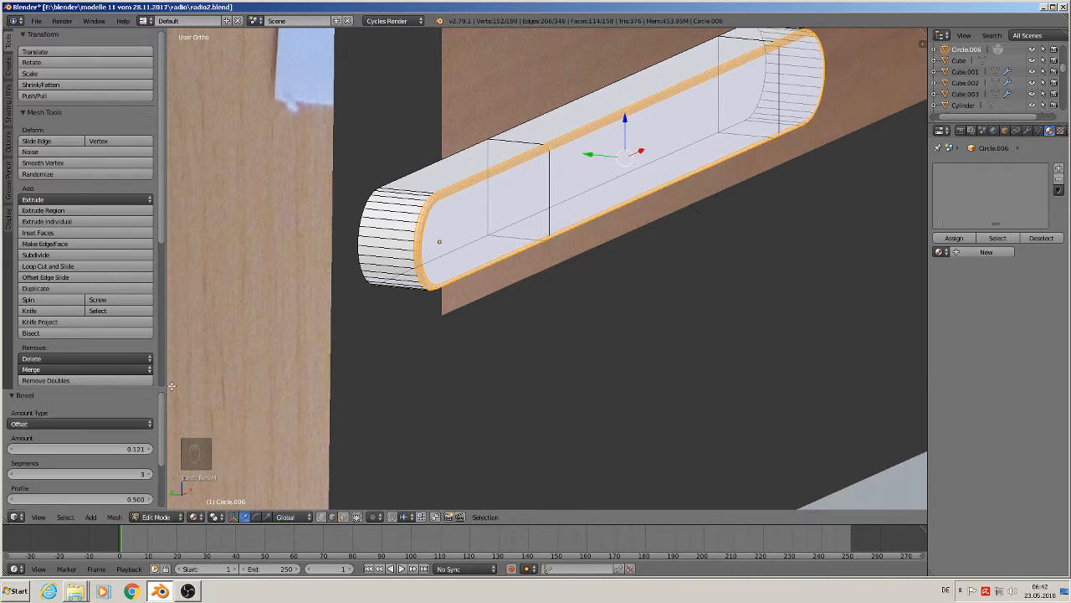
Step: Leave Edit Mode and set the slider's shading to smooth
key("Tab")
scroll(84, 276, "down", 2)
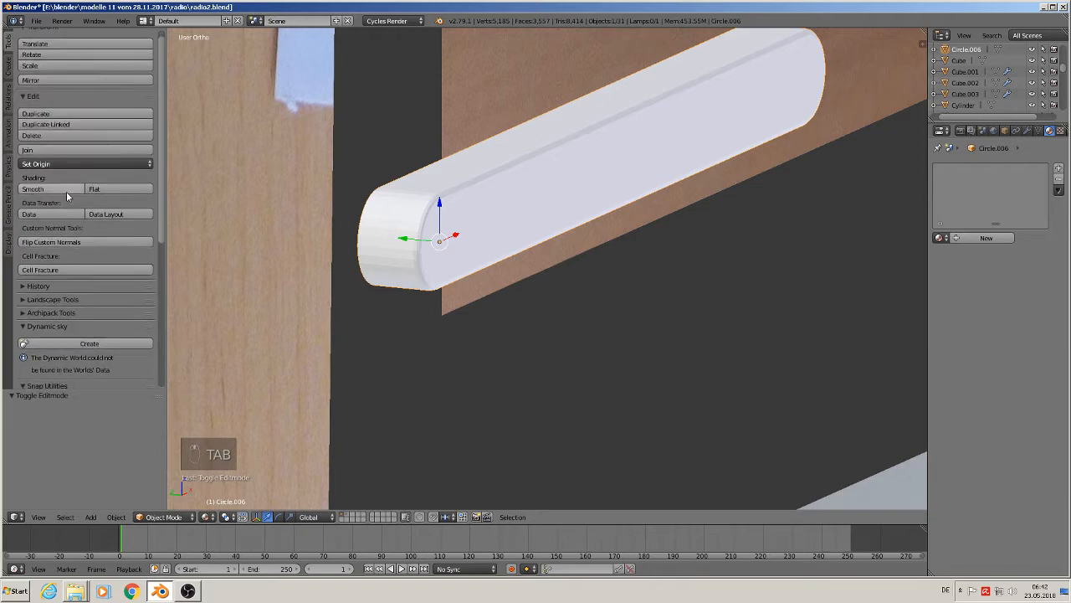
left_click(42, 190)
Step: Assign the existing "grey plastic" material to the slider
middle_click_drag(599, 254, 524, 238)
scroll(521, 259, "down", 3)
scroll(549, 193, "down", 3)
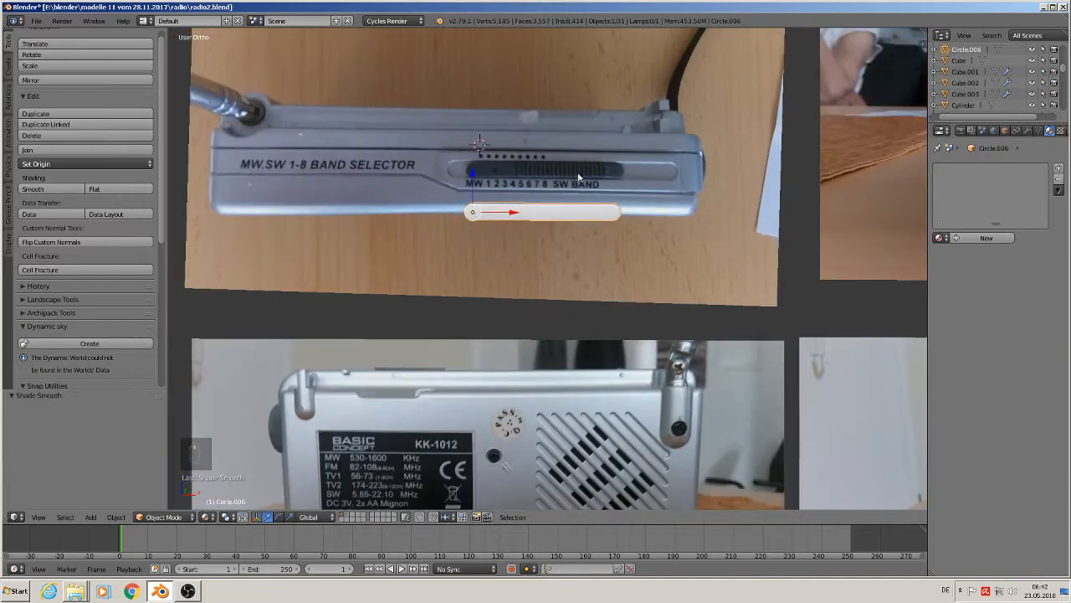
left_click(938, 238)
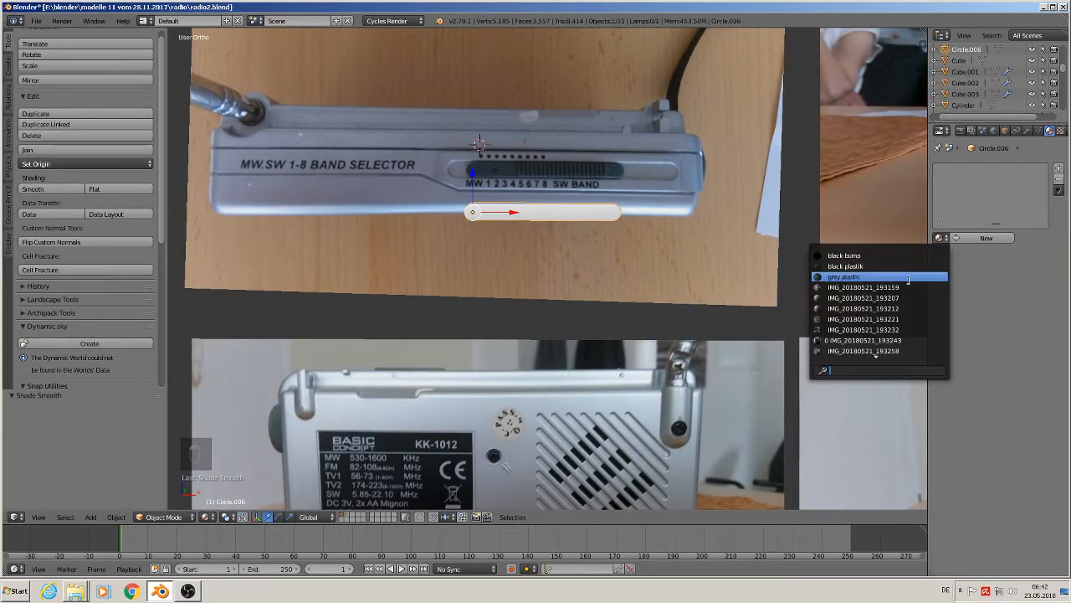
left_click(862, 277)
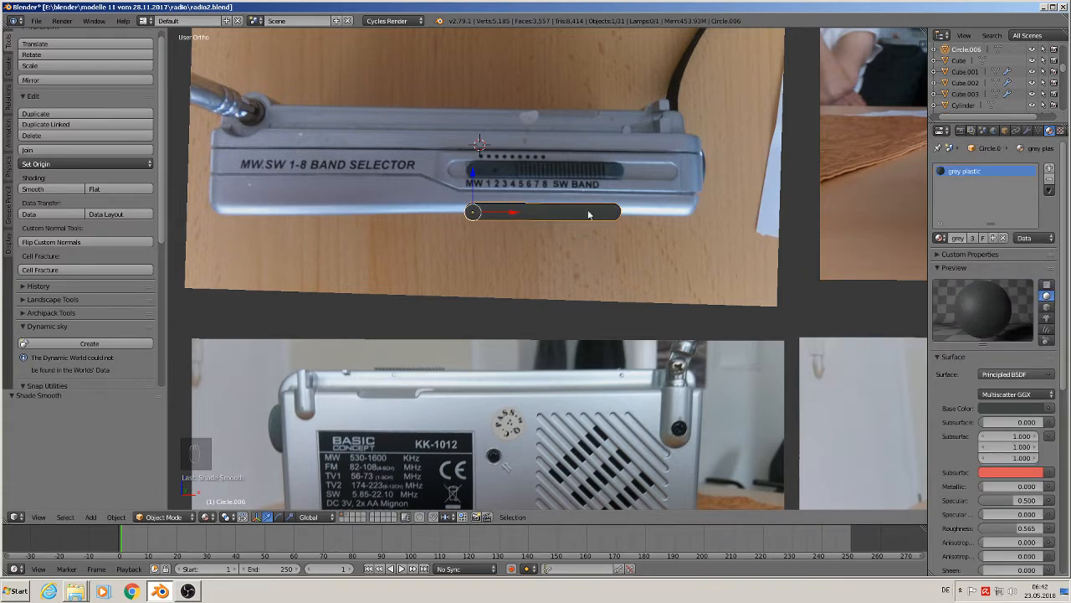
Step: Move the slider about 8.244 along X, past the reference photos, and scale it uniformly by about 1.856
scroll(615, 297, "down", 6)
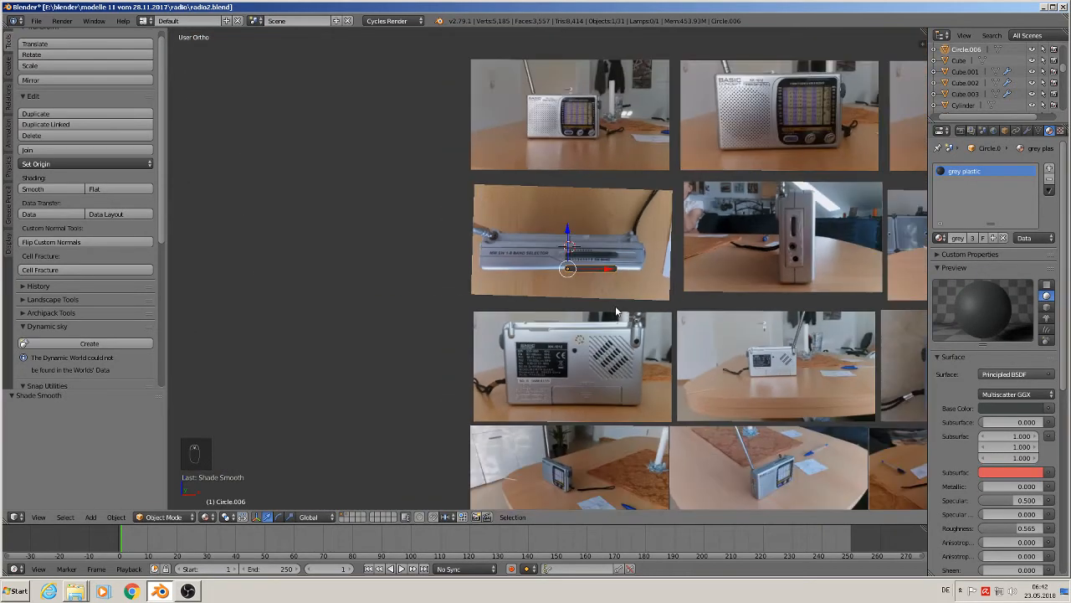
scroll(341, 310, "down", 3)
key("g")
key("x")
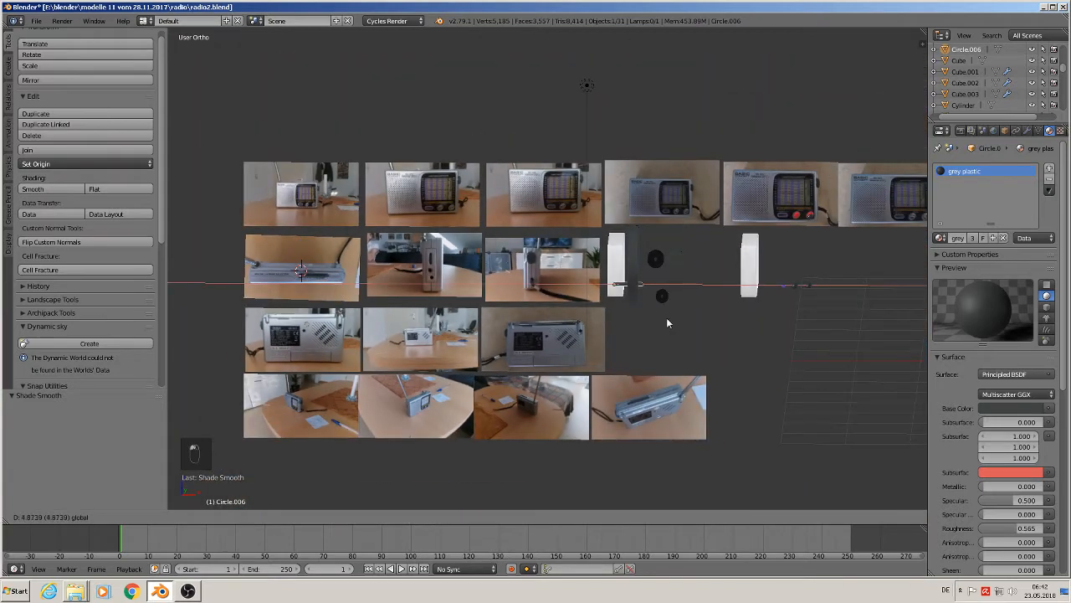
left_click(860, 331)
key("s")
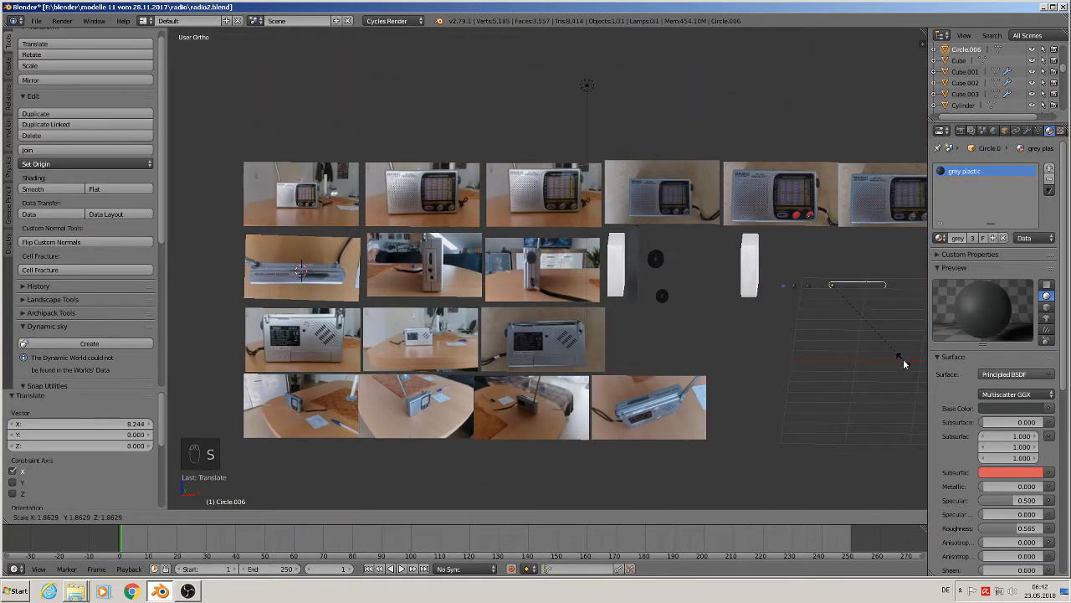
left_click(903, 358)
Step: Save the blend file under its current name
scroll(621, 252, "up", 3)
scroll(299, 192, "down", 1)
middle_click_drag(294, 195, 569, 227, "shift")
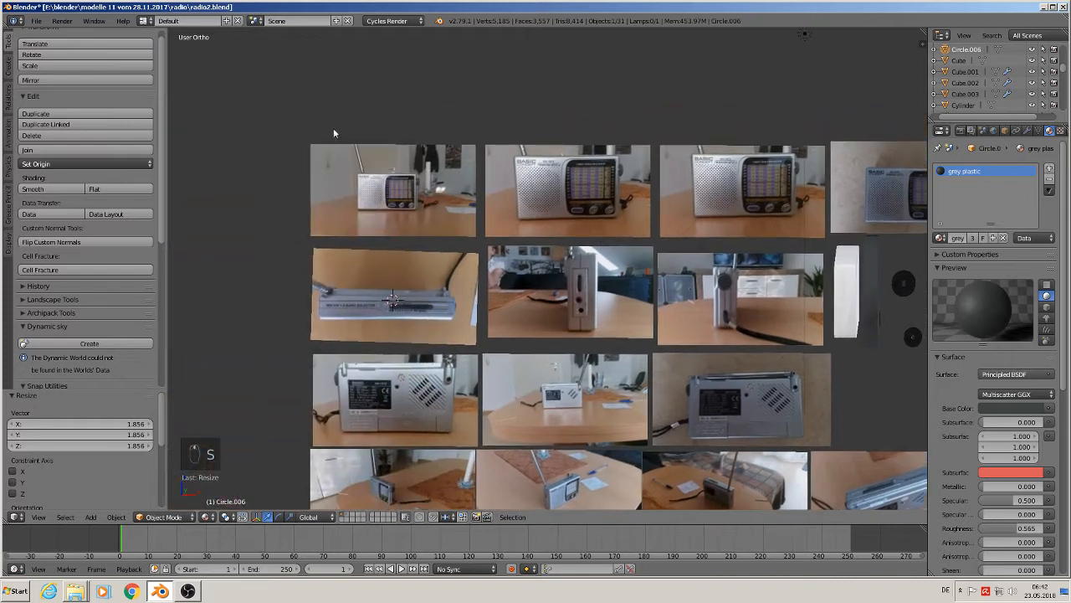
left_click(36, 20)
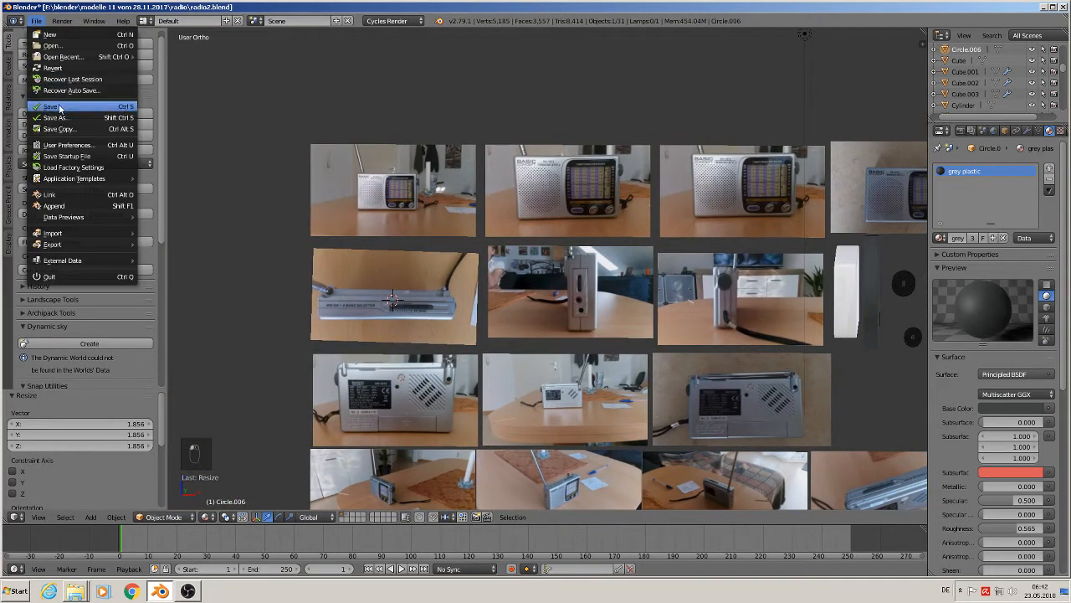
left_click(63, 106)
Step: Add a text object at the 3D cursor on the band selector photo and rotate it 90° about the X axis
scroll(318, 256, "up", 6)
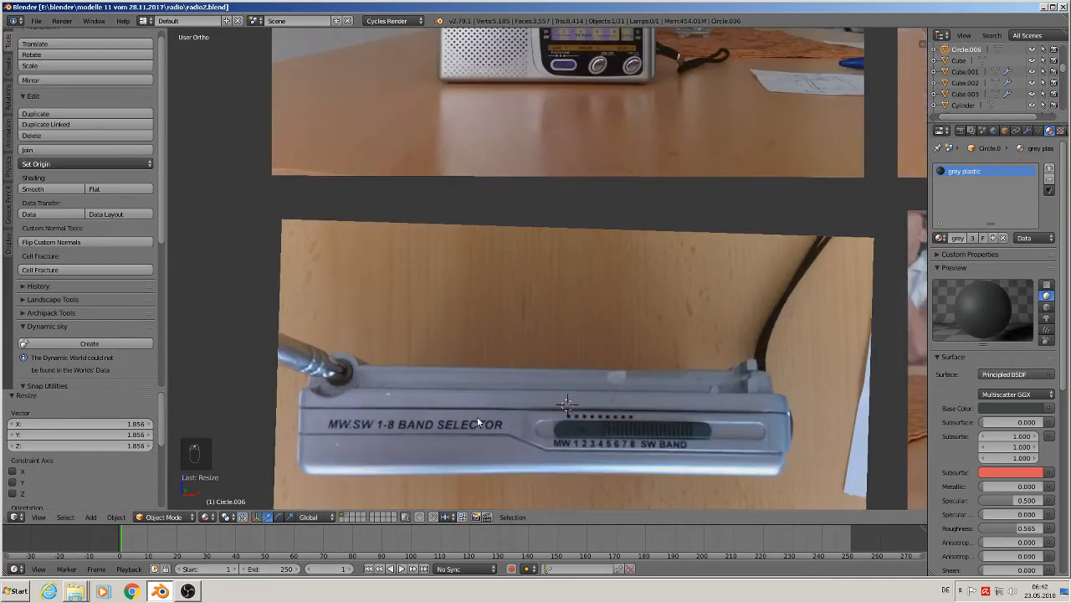
middle_click_drag(579, 294, 617, 160, "shift")
scroll(597, 210, "up", 2)
scroll(524, 329, "down", 1)
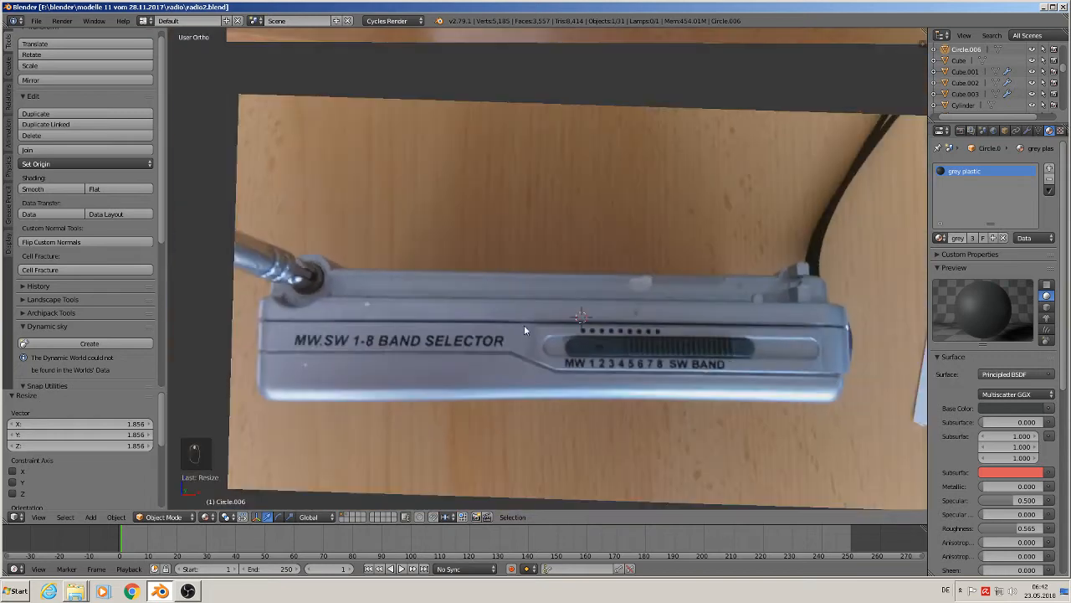
middle_click_drag(524, 329, 592, 255, "shift")
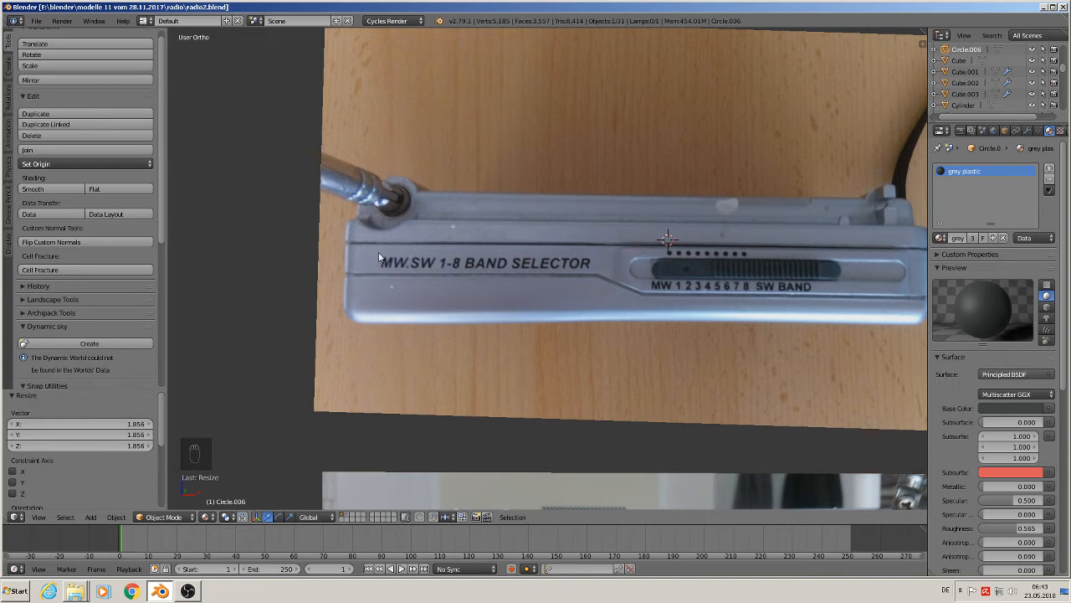
left_click(89, 517)
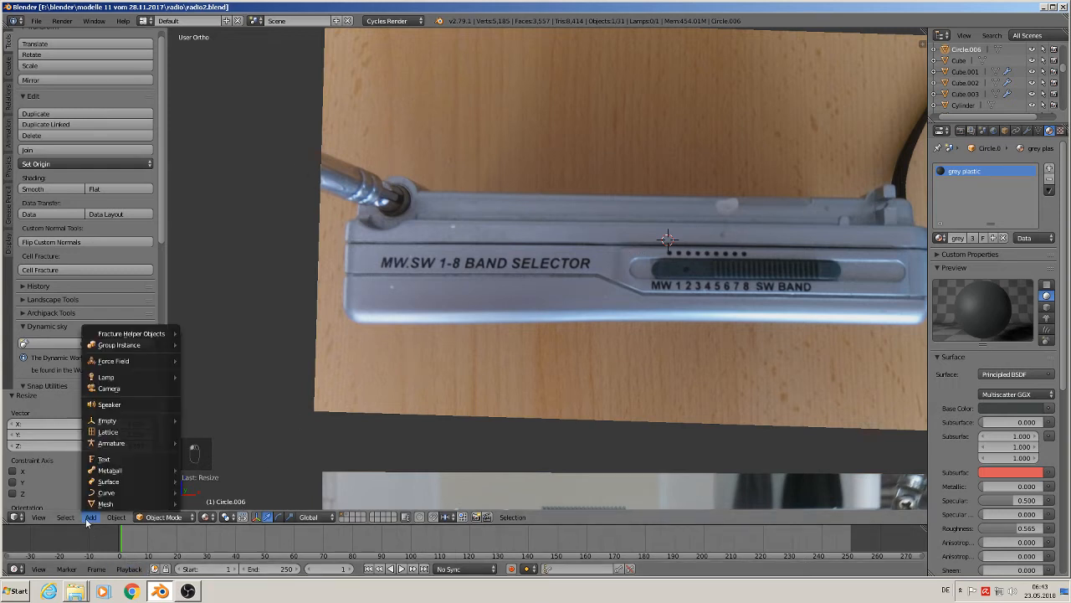
left_click(134, 459)
key("r")
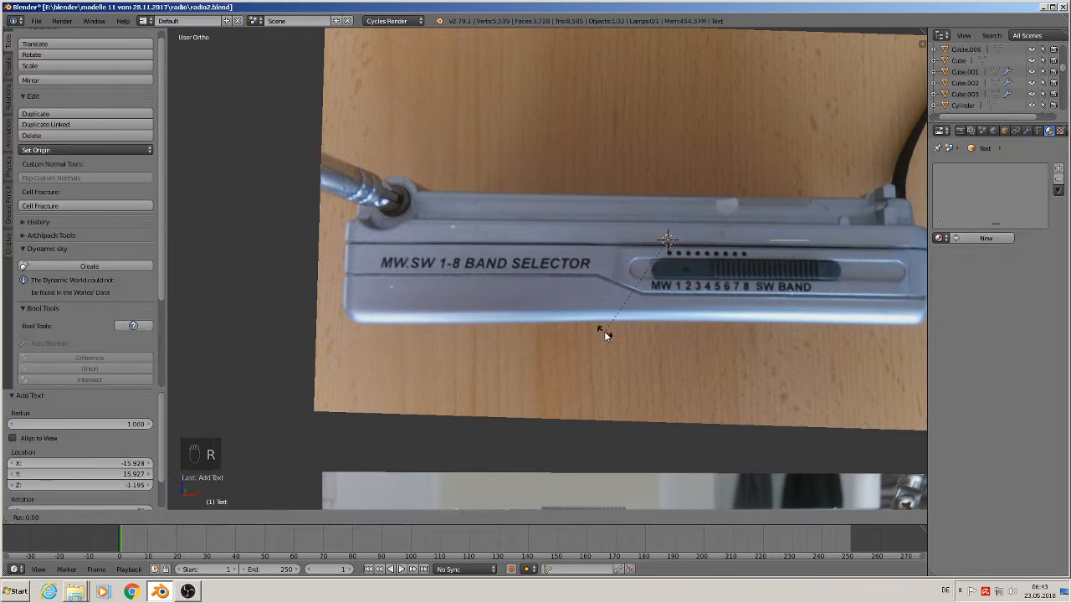
key("x")
key("9")
key("0")
key("Return")
Step: Move the text about -0.318 along Y so it stands in front of the photos, and switch to front view
scroll(586, 322, "down", 6)
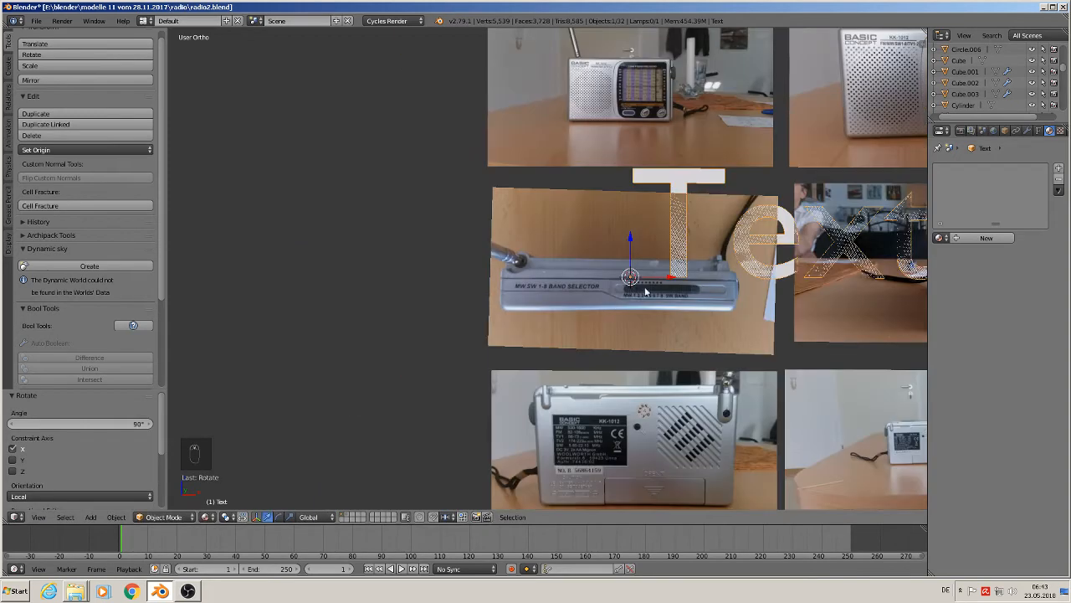
middle_click_drag(587, 322, 498, 337)
scroll(496, 337, "up", 1)
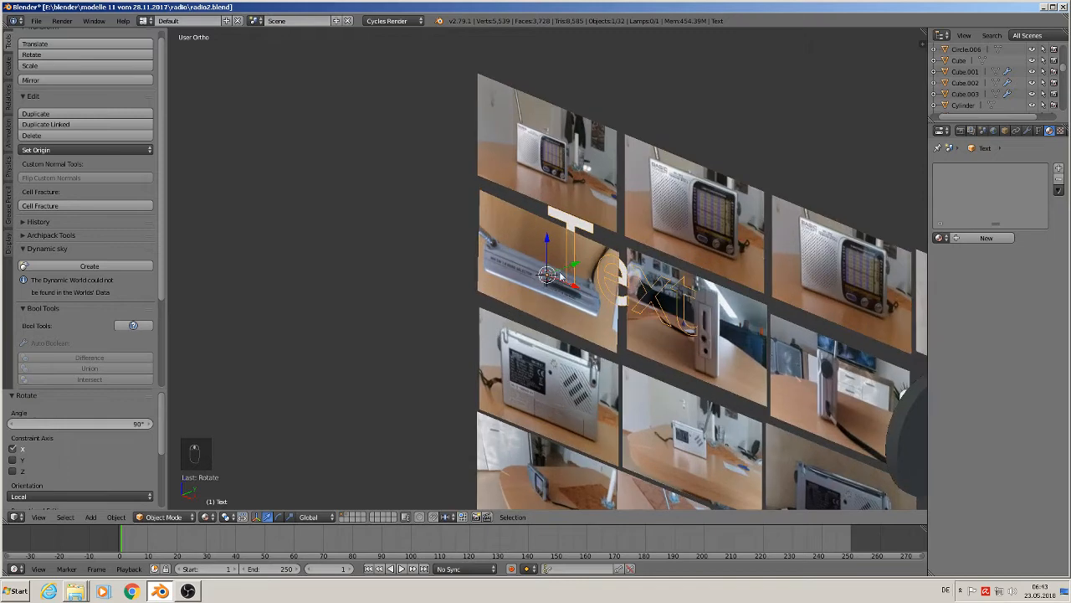
key("g")
key("y")
left_click(569, 272)
key("KP_1")
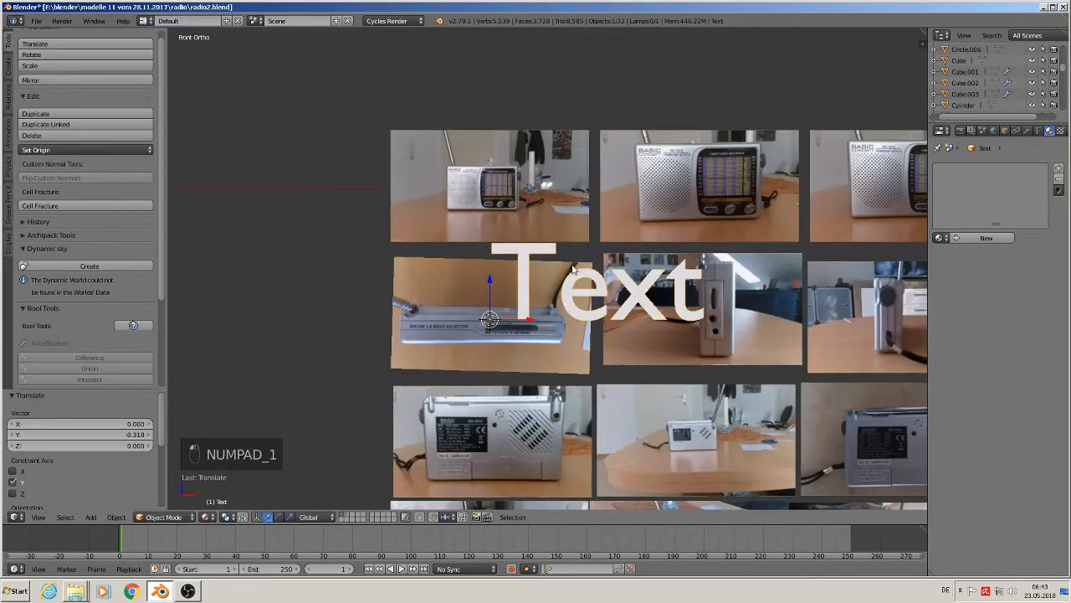
Step: Scale the text by about 0.078 and move it about -0.7 along X to start above the photographed MW.SW lettering
scroll(572, 269, "up", 4)
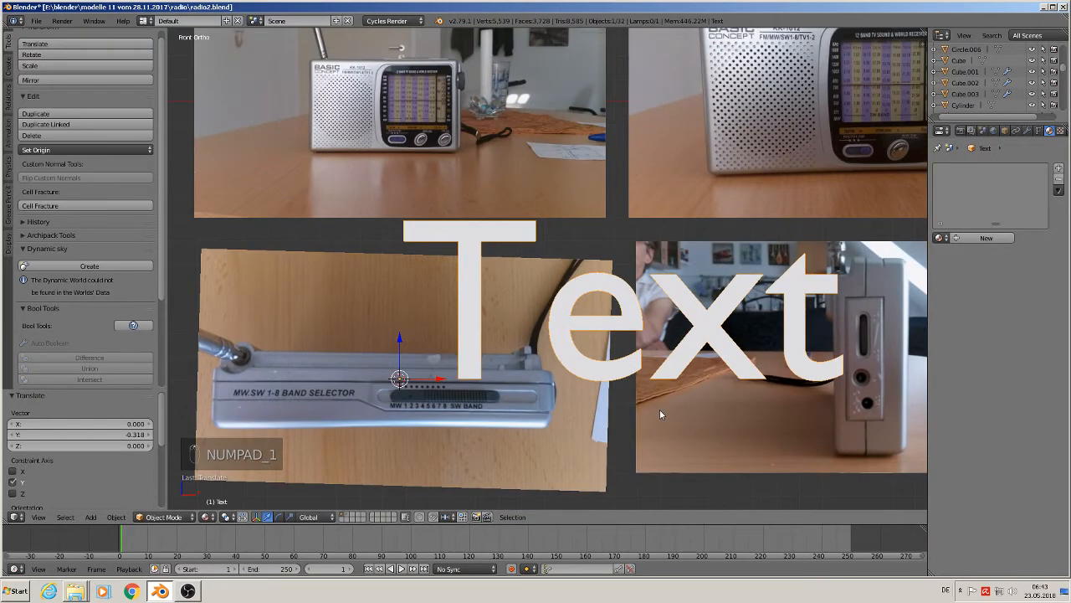
key("s")
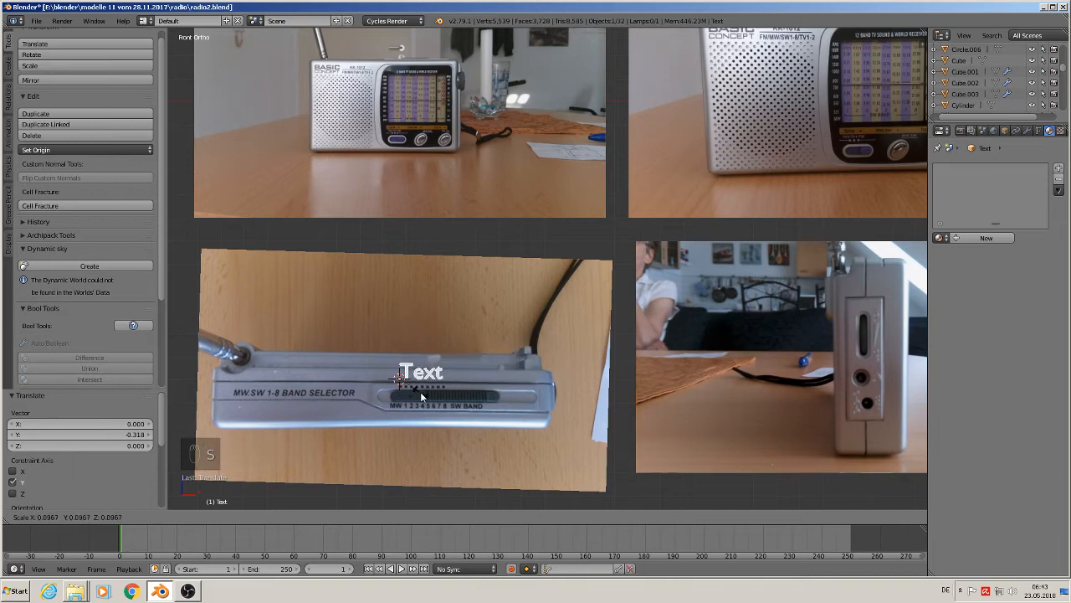
left_click(414, 391)
scroll(414, 391, "up", 4)
middle_click_drag(541, 383, 801, 348, "shift")
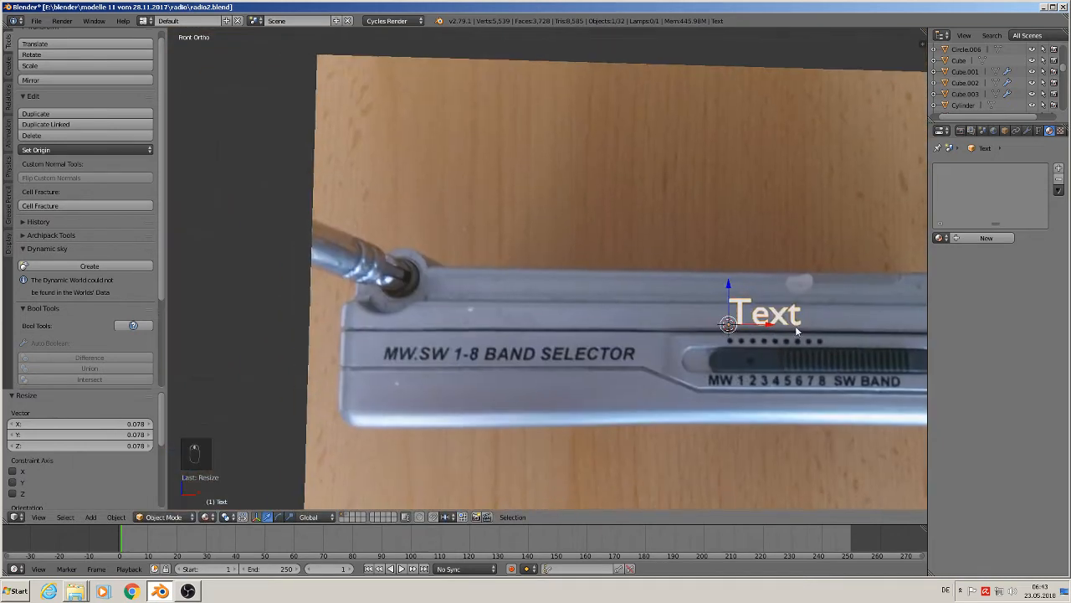
key("g")
key("x")
left_click(432, 327)
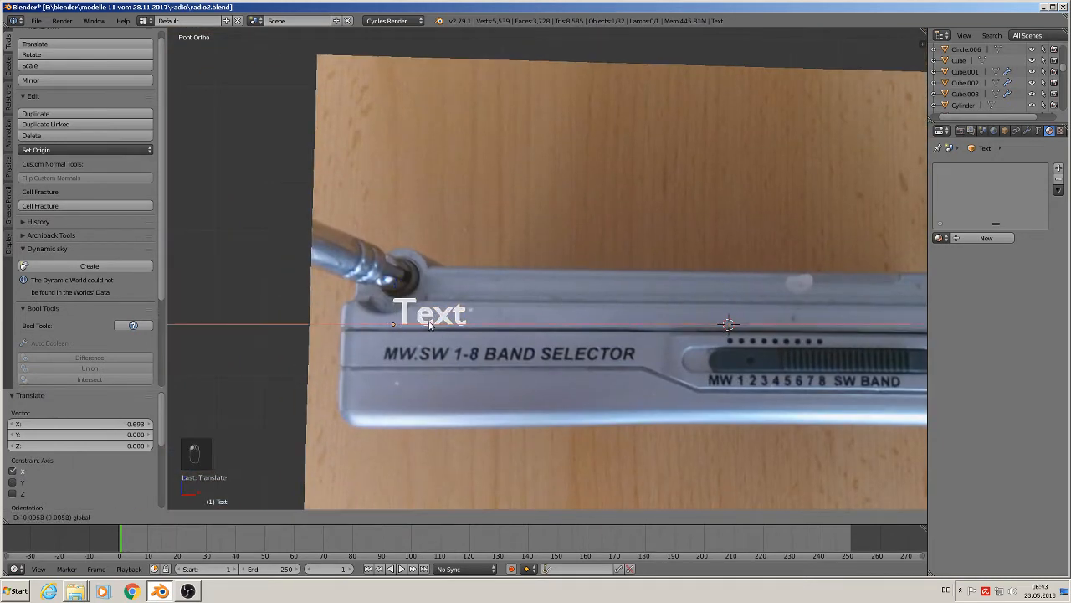
Step: Clear the text object's placeholder wording and enter "MW:SW" followed by a space
key("Tab")
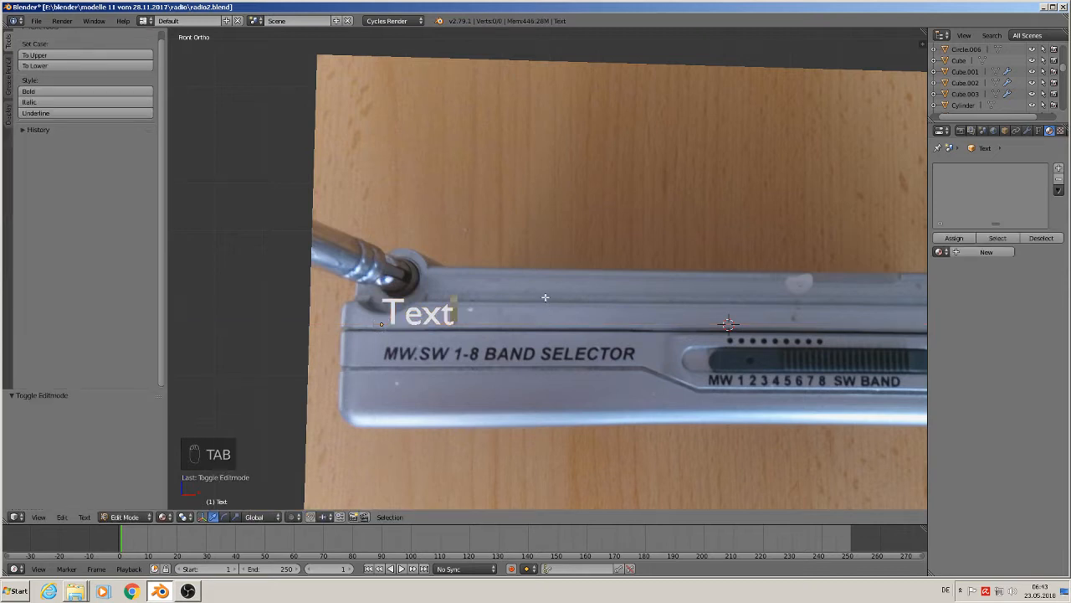
key("BackSpace")
key("BackSpace")
key("BackSpace")
key("BackSpace")
key("BackSpace")
key("BackSpace")
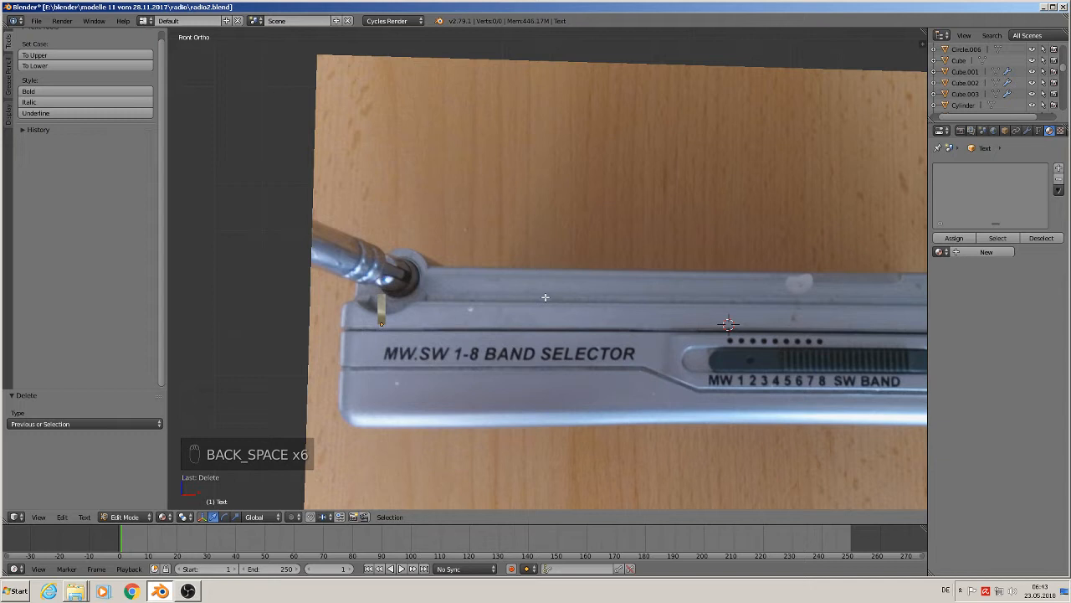
key("Caps_Lock")
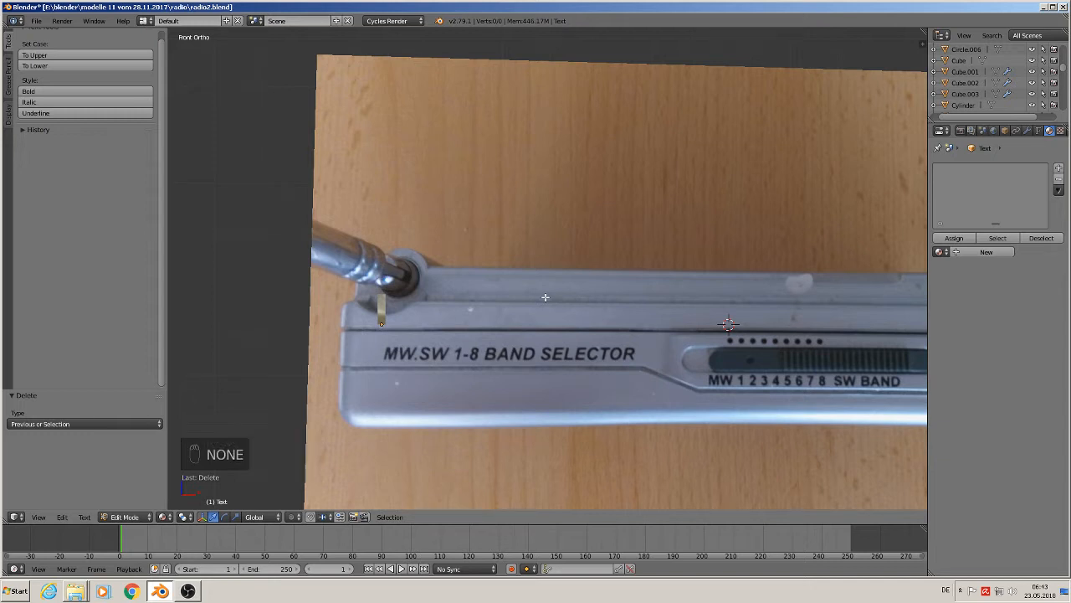
type("MW")
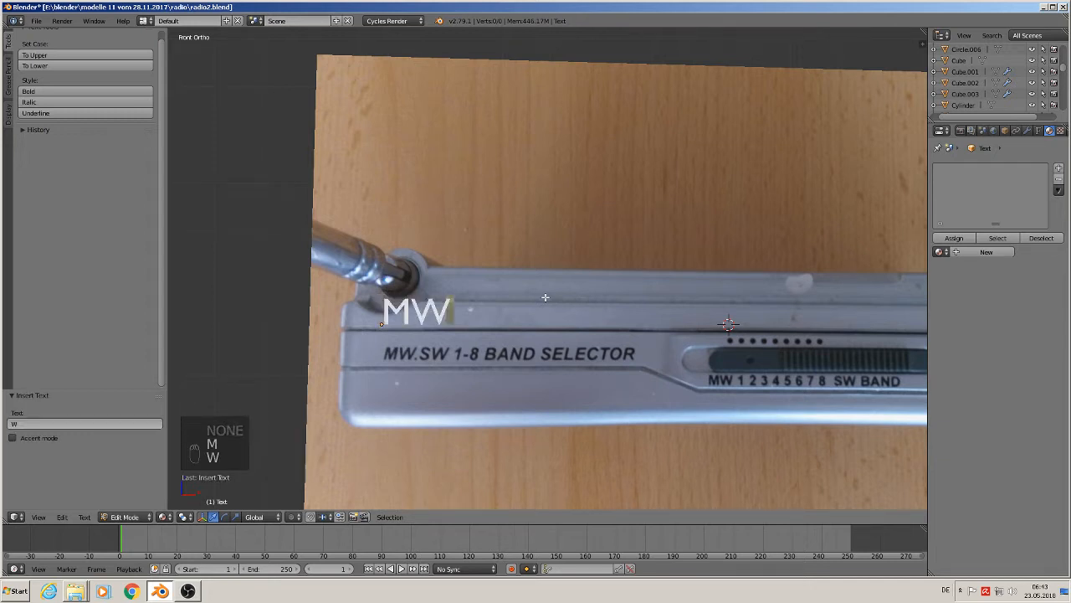
type(":SW ")
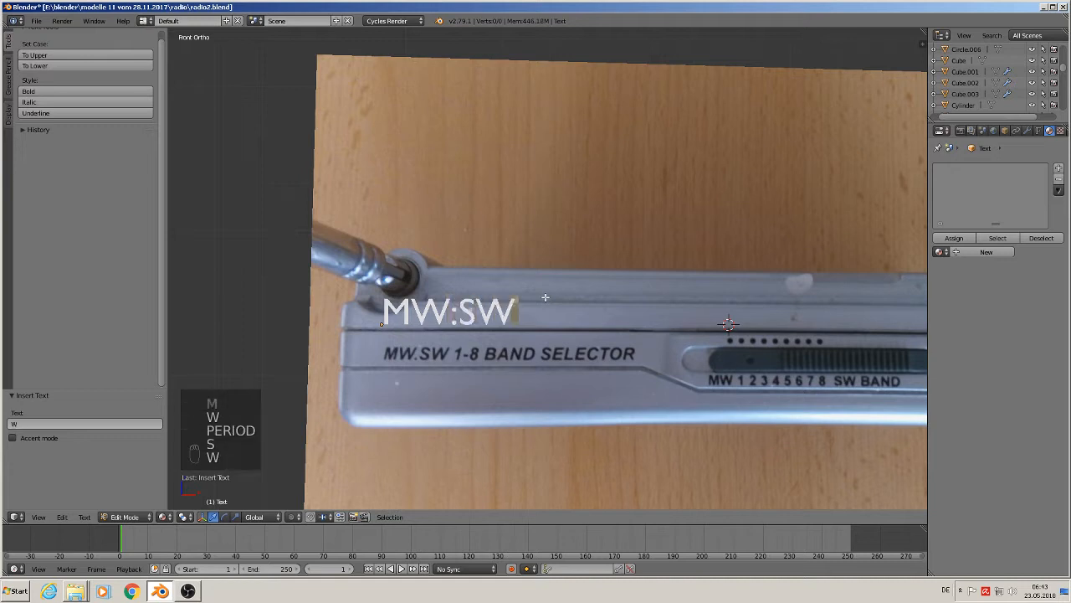
type("!-(")
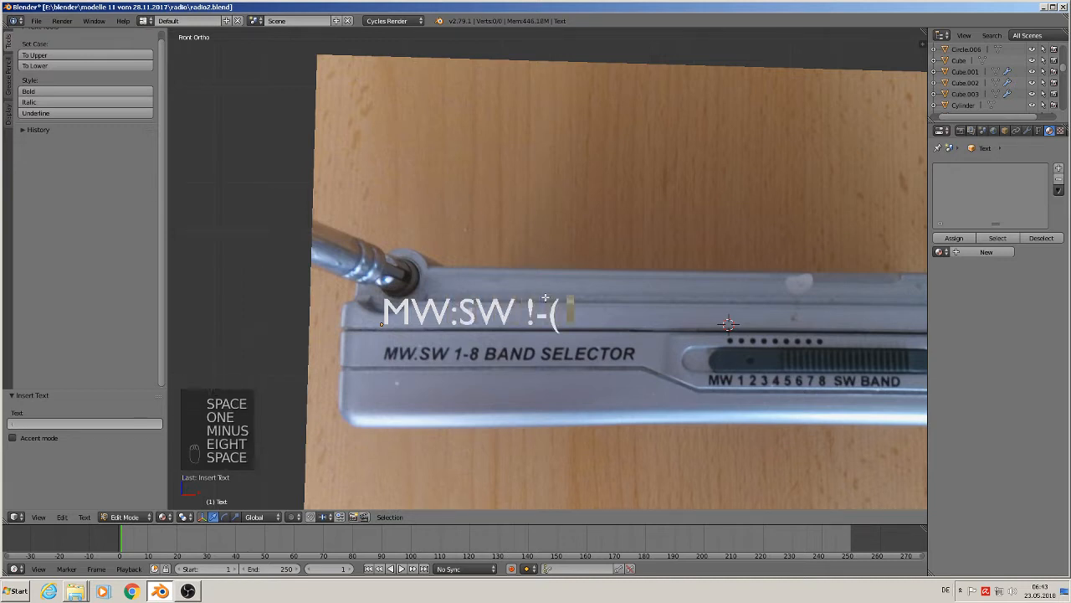
key("BackSpace")
key("BackSpace")
key("BackSpace")
key("BackSpace")
key("BackSpace")
key("BackSpace")
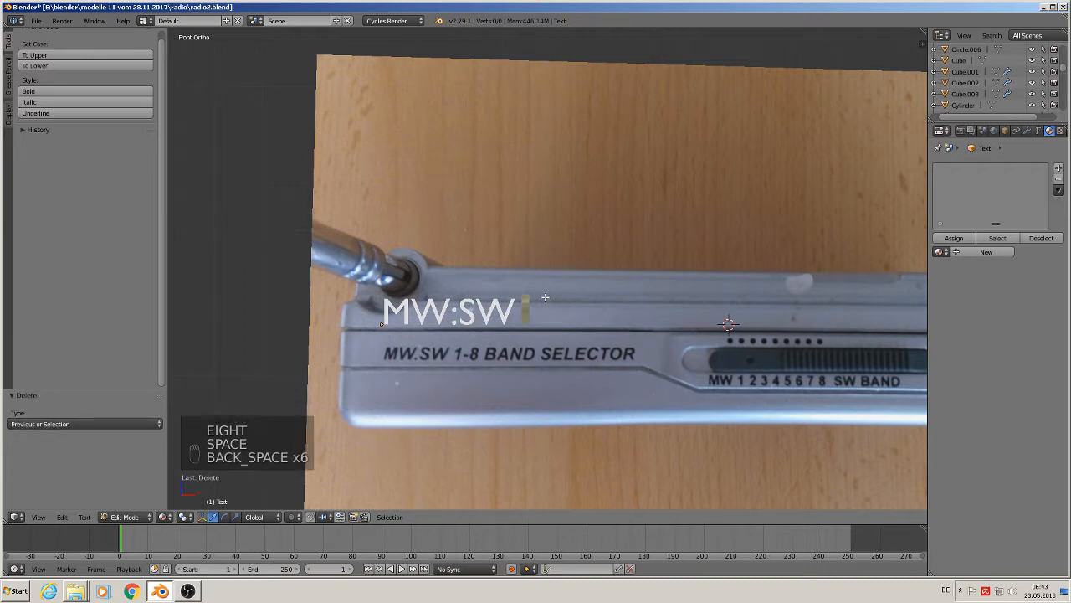
Step: Complete the text with "1-8 BAND SELECTOR" and return to Object Mode
type("1")
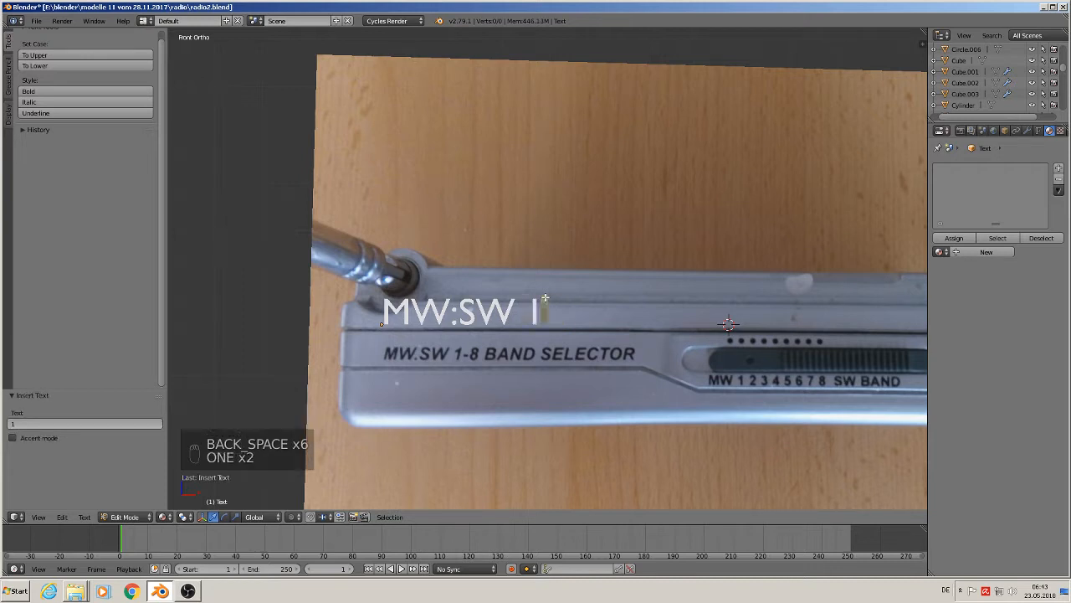
type("-8 ")
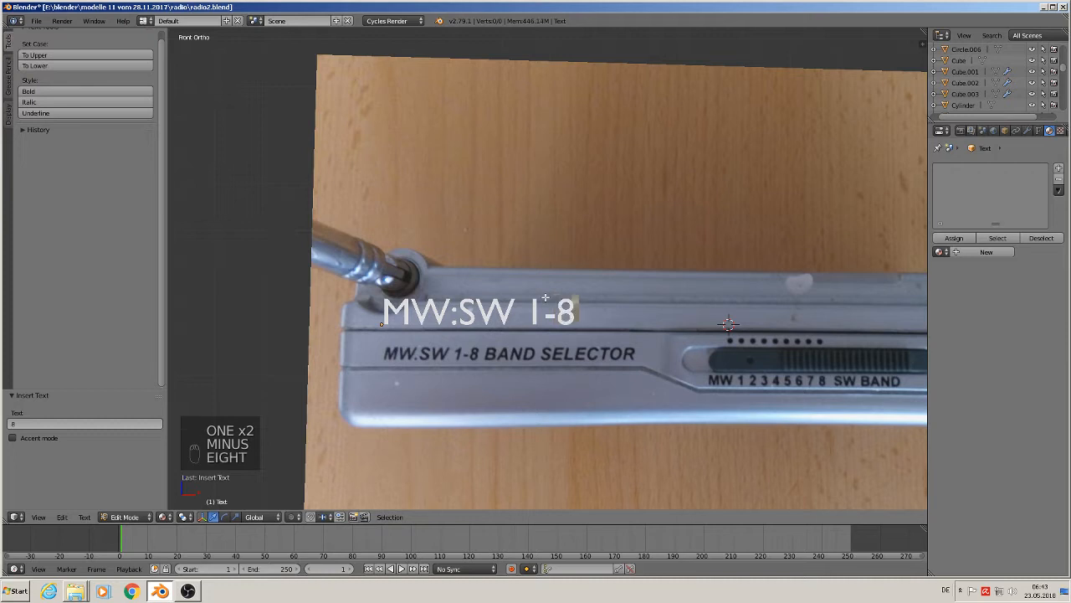
type("BAND ")
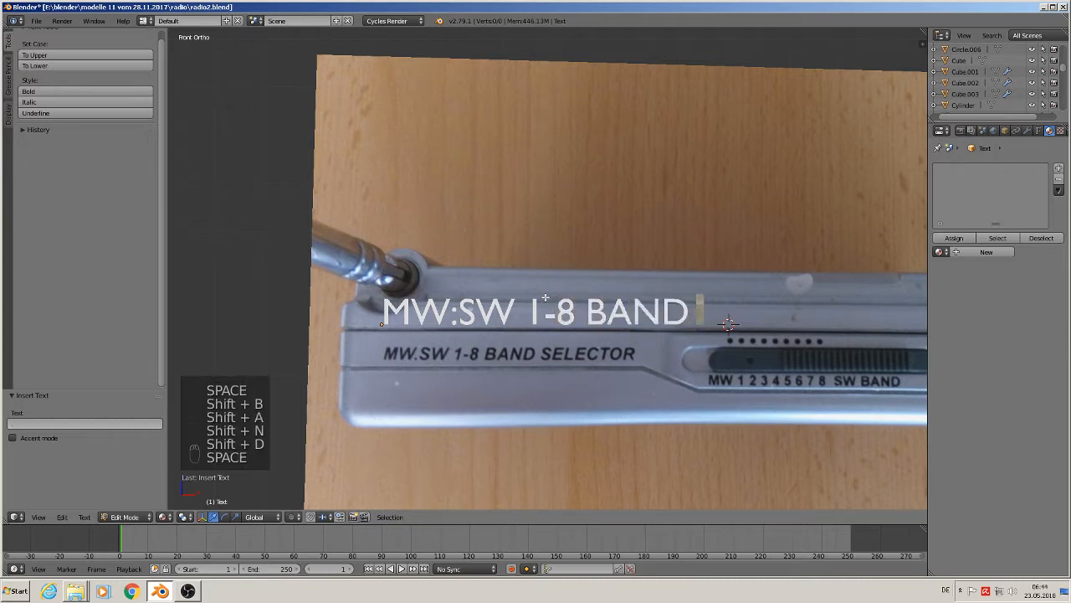
type("SELEC")
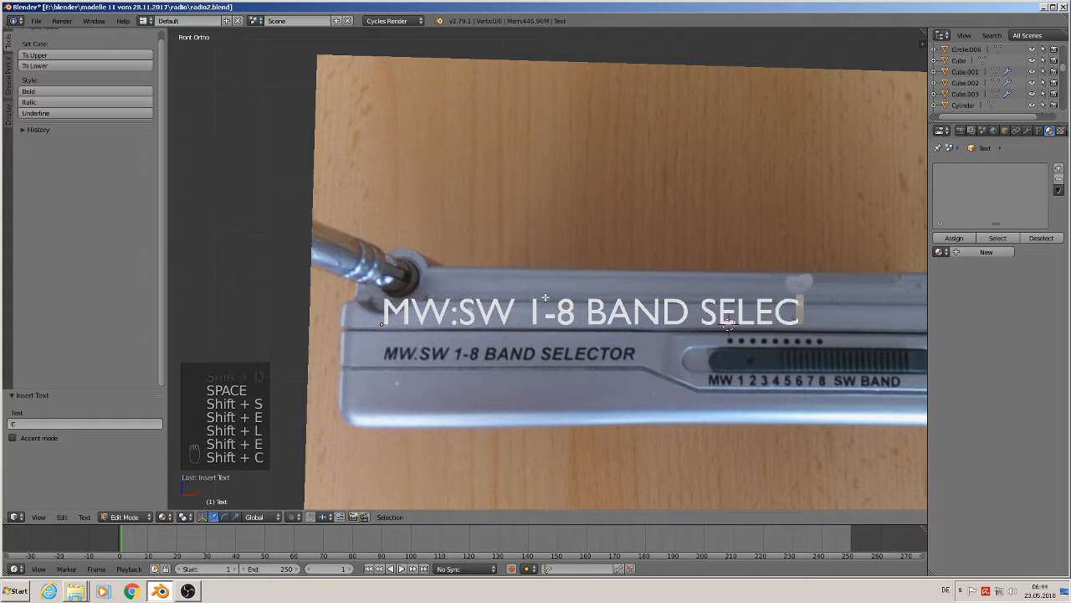
type("TOR")
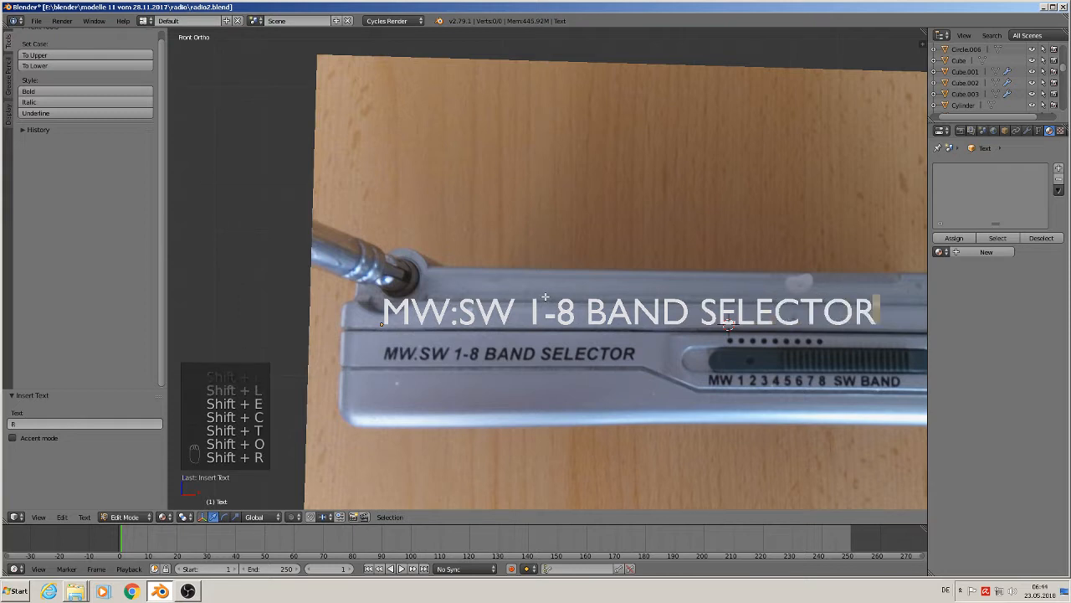
key("Tab")
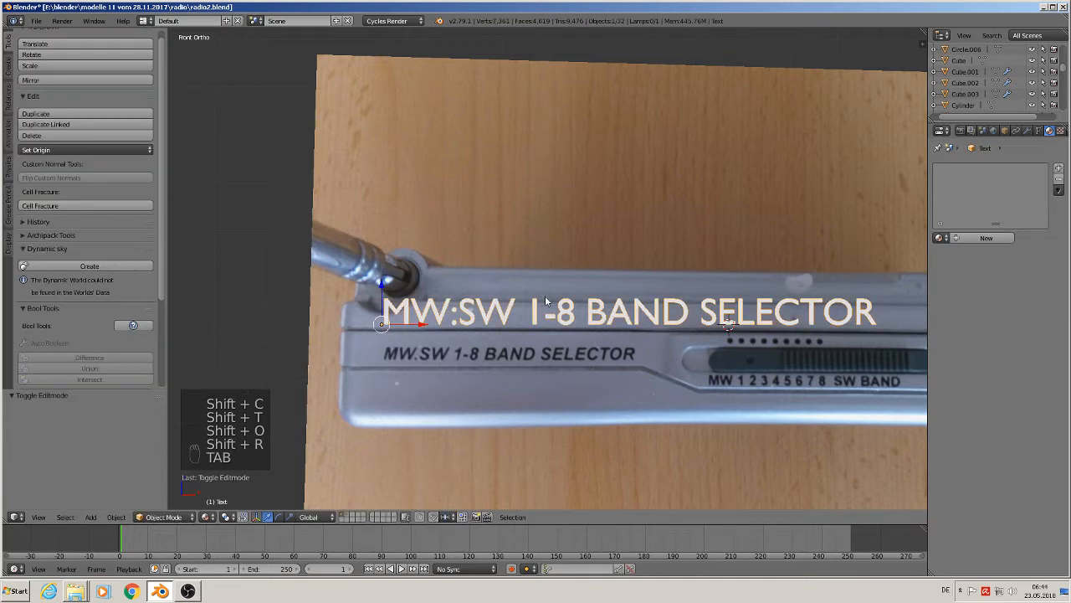
right_click(785, 320)
key("s")
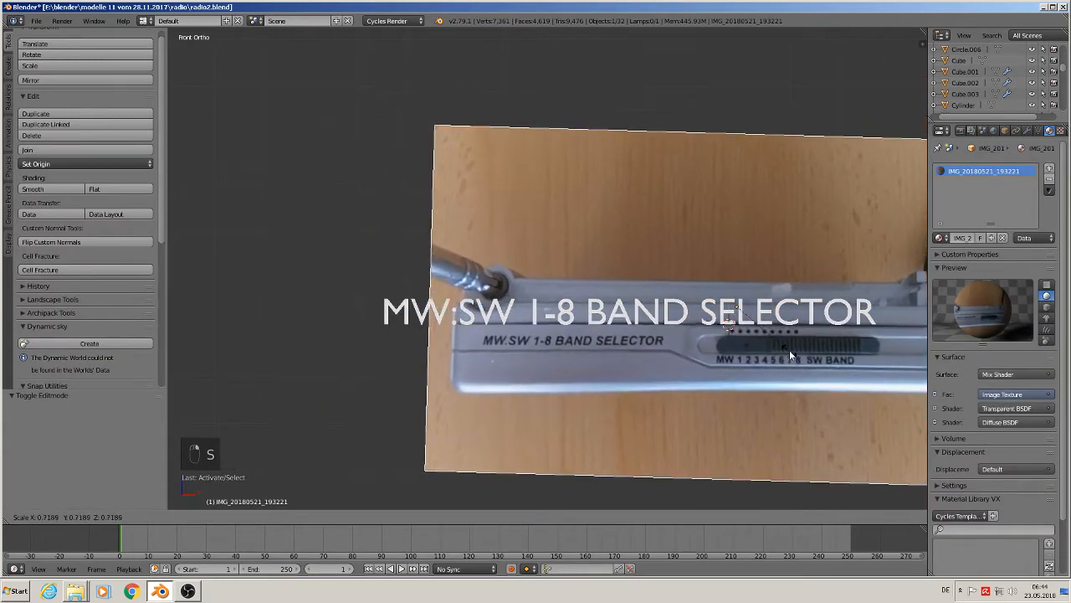
right_click(705, 318)
Step: Scale the MW:SW 1-8 BAND SELECTOR text by about 0.523 to match the photographed lettering's length
right_click(705, 318)
key("s")
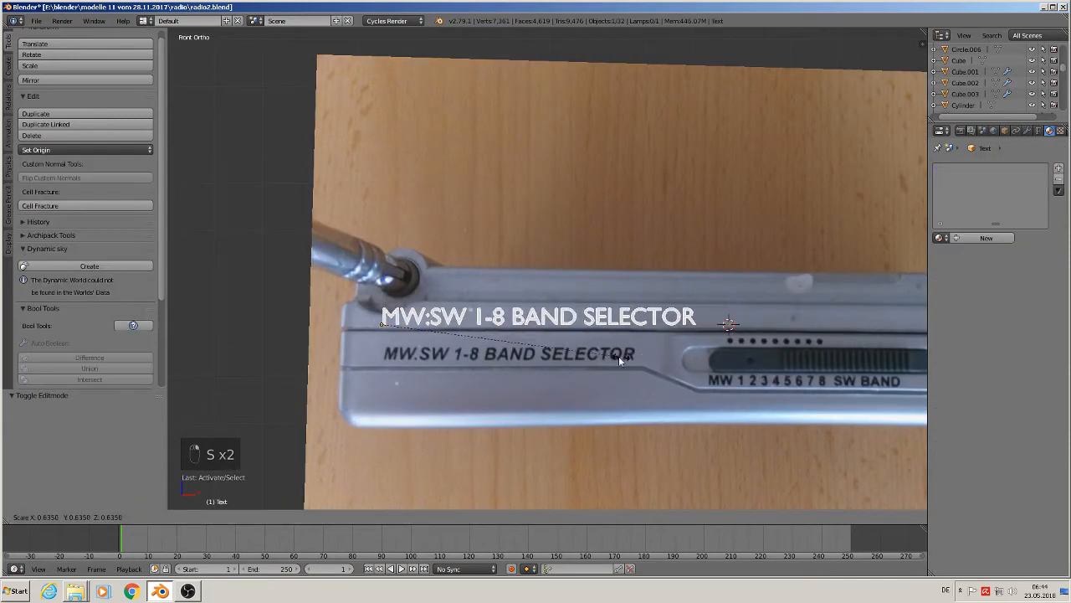
left_click(576, 364)
Step: Move the text up about 0.028 along Z and assign it the black bump material
scroll(444, 330, "down", 3)
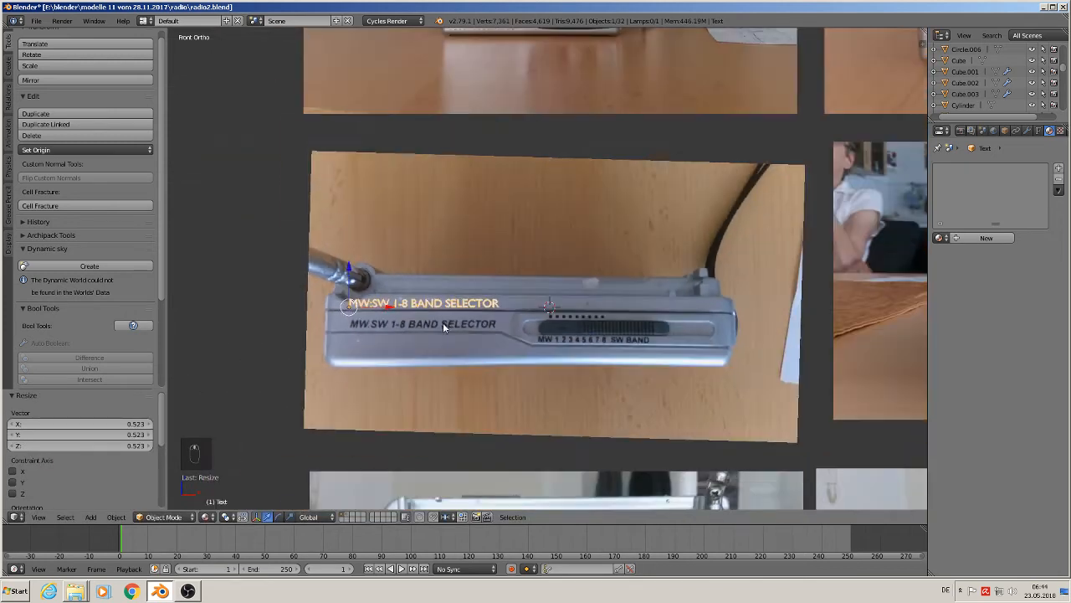
key("g")
key("z")
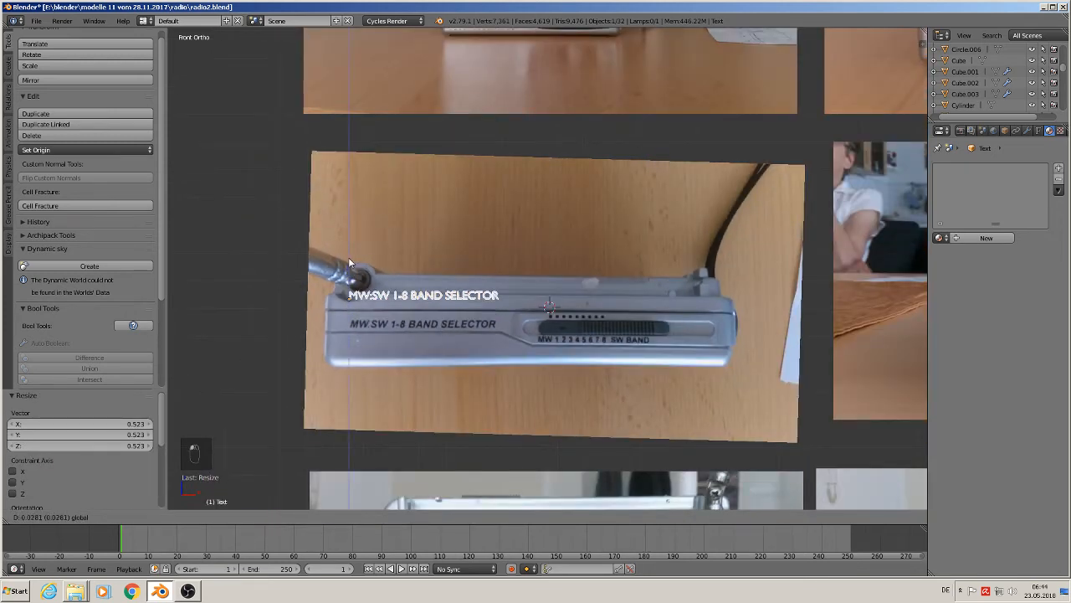
left_click(350, 262)
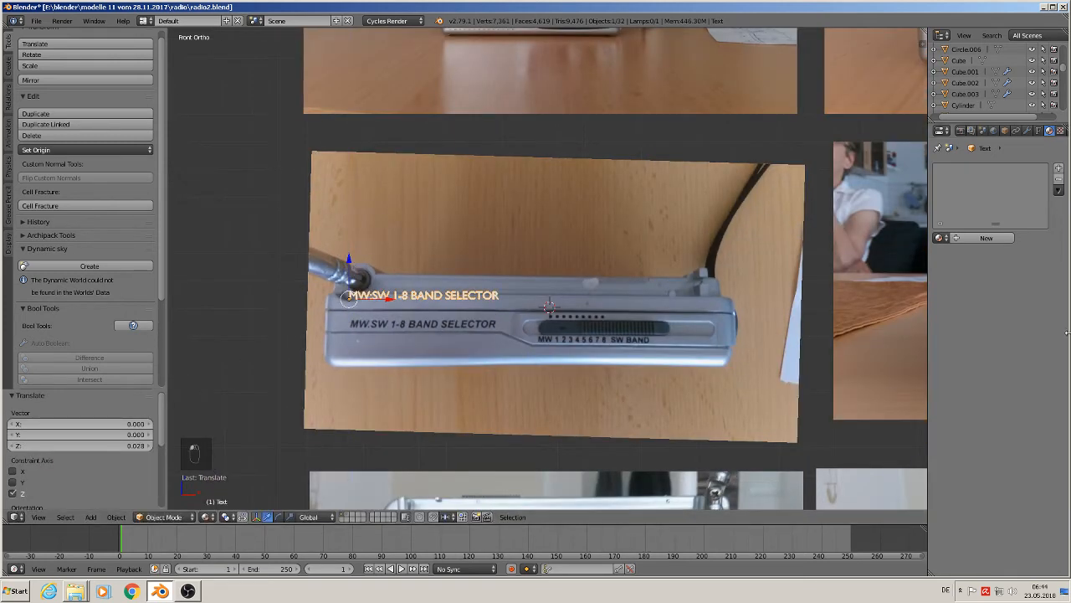
left_click(941, 238)
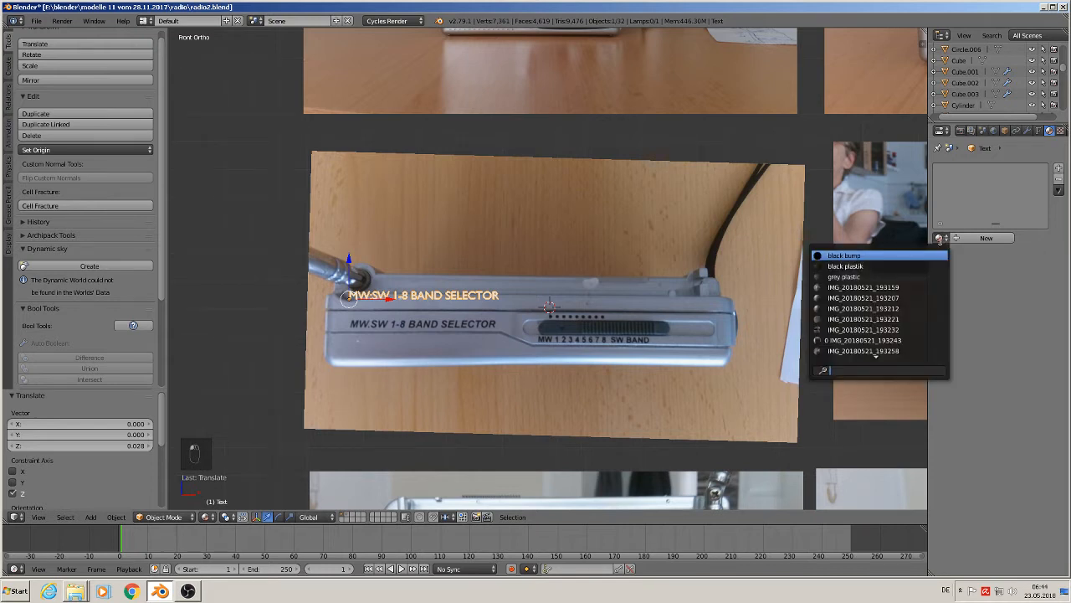
left_click(884, 255)
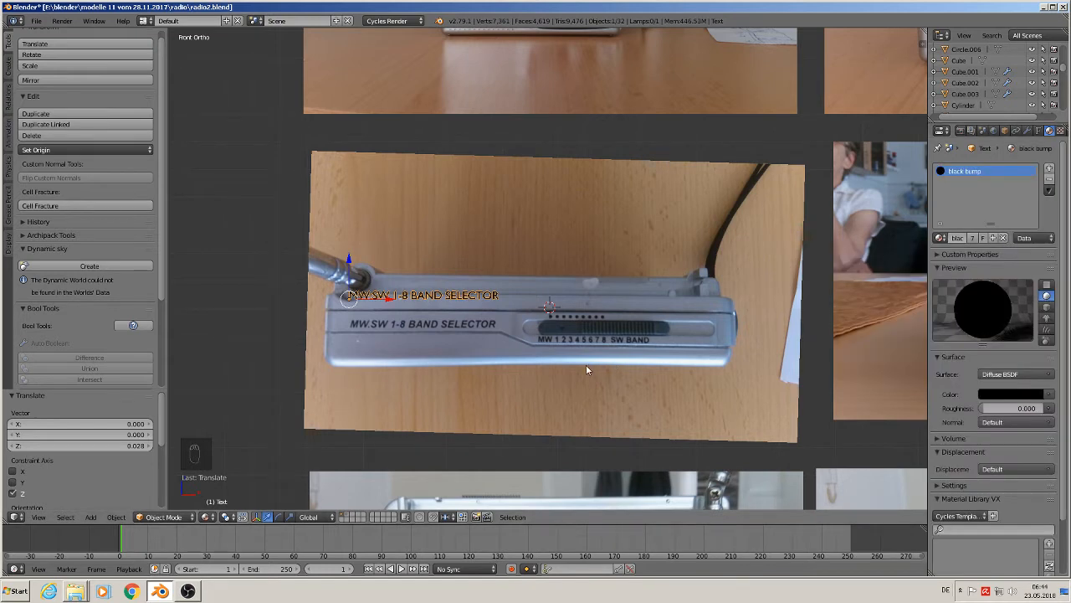
Step: Duplicate the text and place the copy below the slider's scale, offset about 0.671 along X and -0.213 along Z
scroll(584, 366, "up", 2)
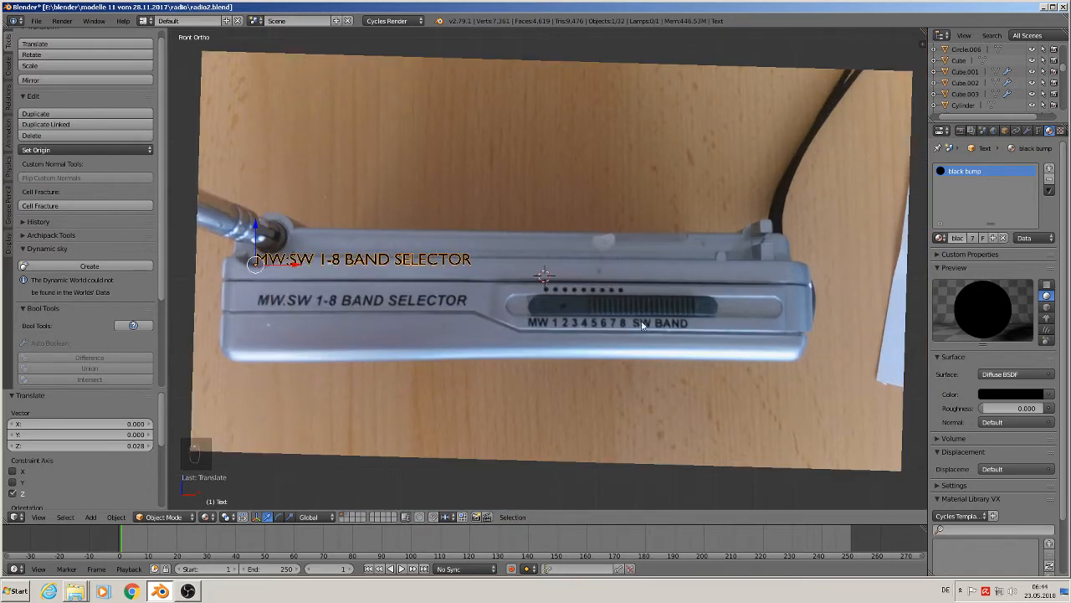
key("shift+d")
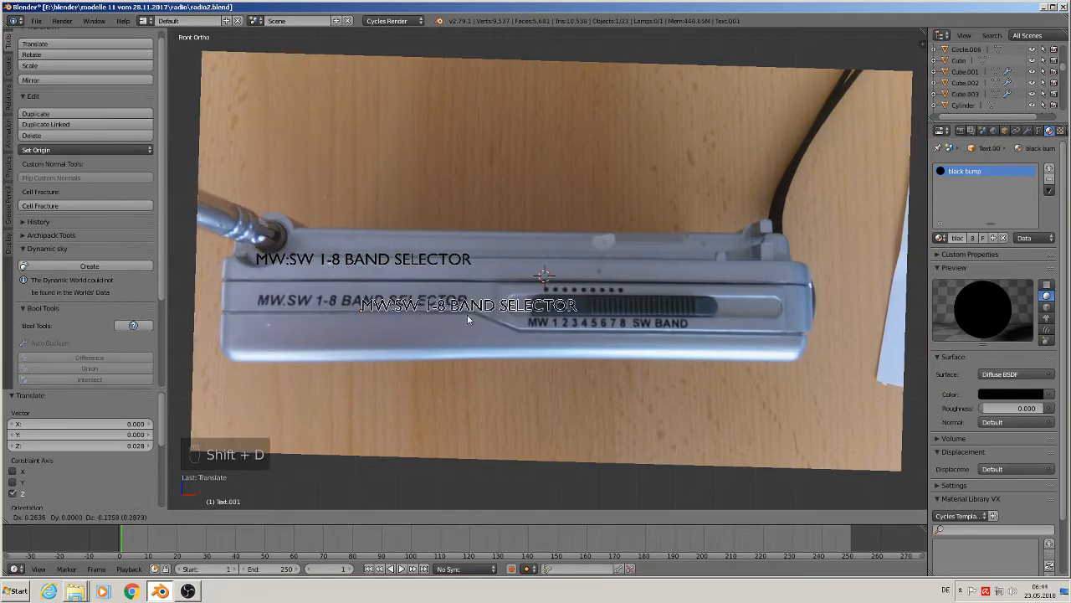
left_click(622, 356)
Step: Edit the copied text, deleting everything after "MW" and keeping one trailing space
scroll(636, 373, "up", 3)
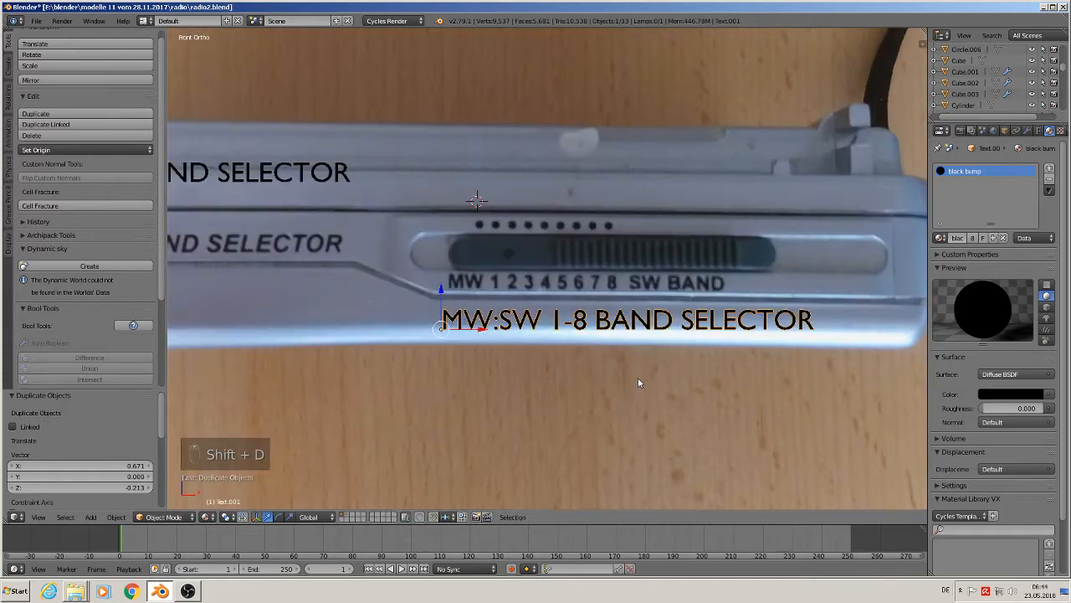
key("Tab")
key("BackSpace")
key("BackSpace")
key("BackSpace")
key("BackSpace")
key("BackSpace")
key("BackSpace")
key("BackSpace")
key("BackSpace")
key("BackSpace")
key("BackSpace")
key("BackSpace")
key("BackSpace")
key("BackSpace")
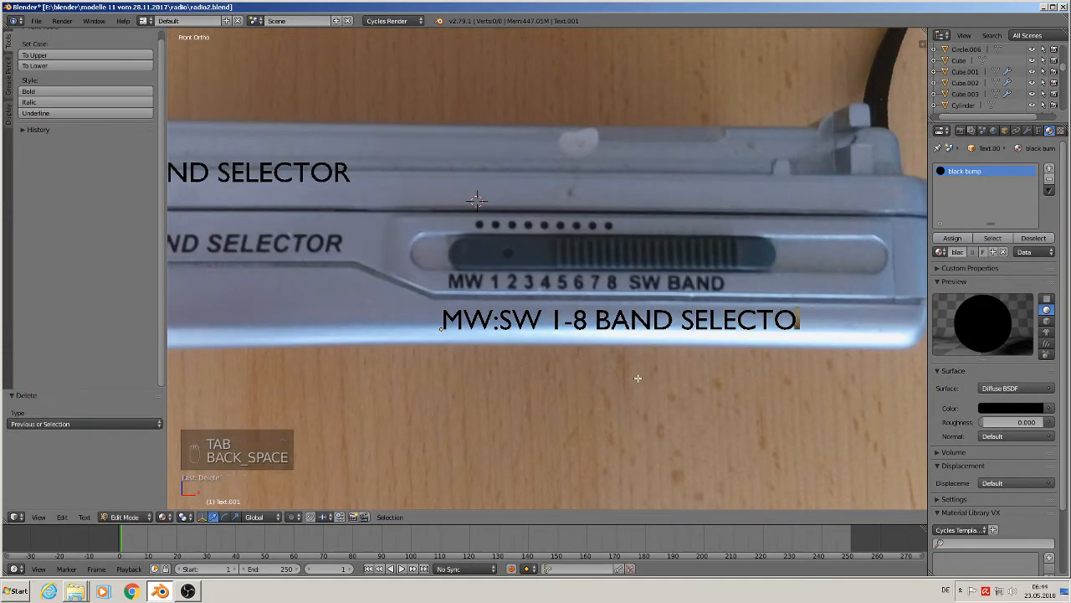
key("BackSpace")
key("BackSpace")
key("BackSpace")
key("BackSpace")
key("BackSpace")
key("BackSpace")
key("BackSpace")
key("BackSpace")
key("BackSpace")
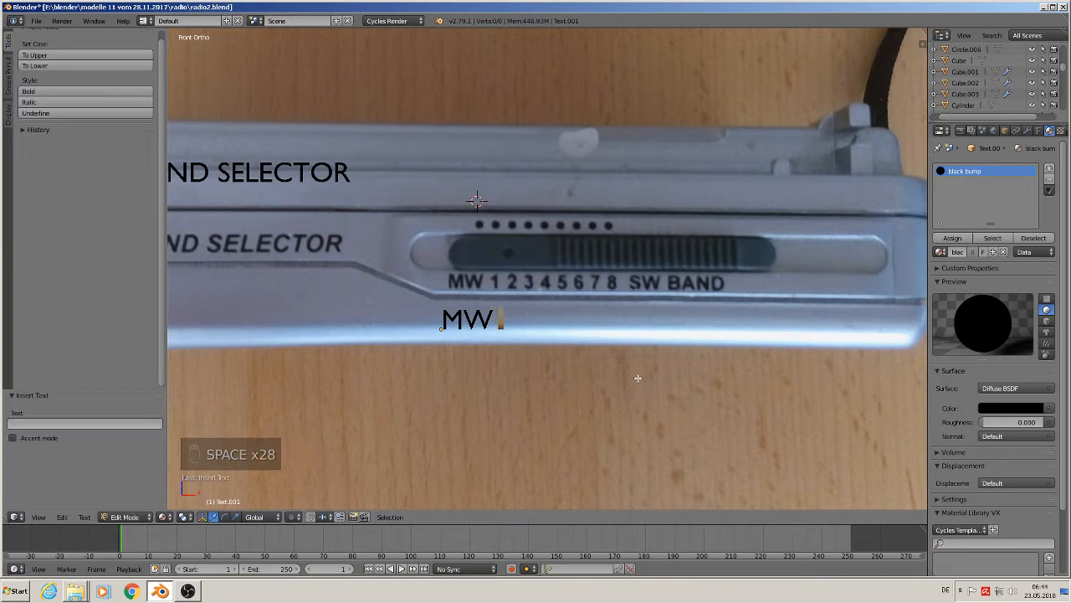
Step: Extend the copied text to read "MW 1 2 3 4 5 6 7 8 SW BAND" and return to Object Mode
type("1 2 3 ")
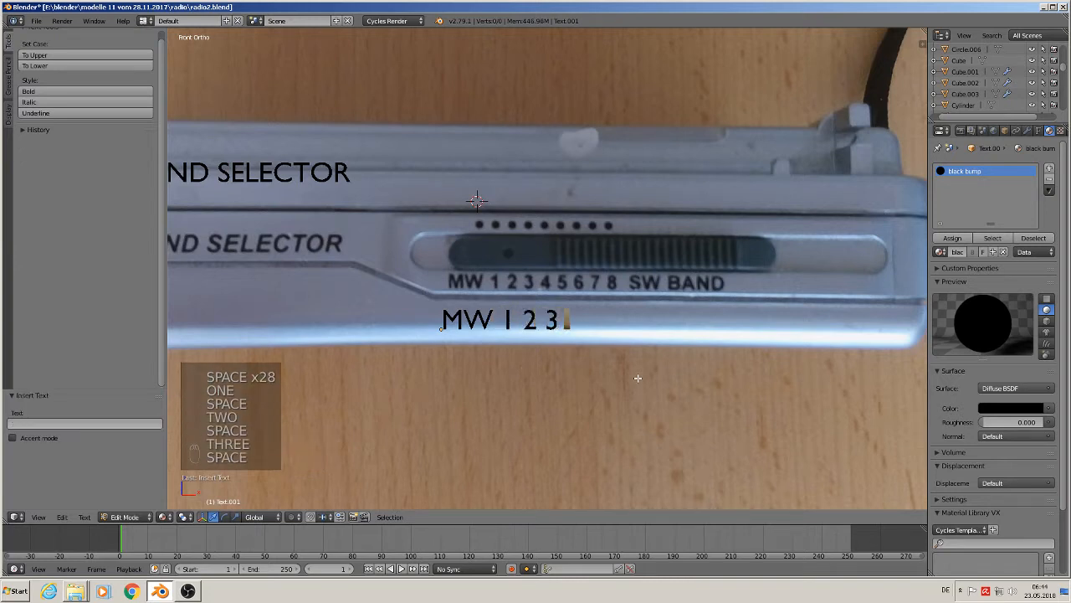
type("4 5 6 ,")
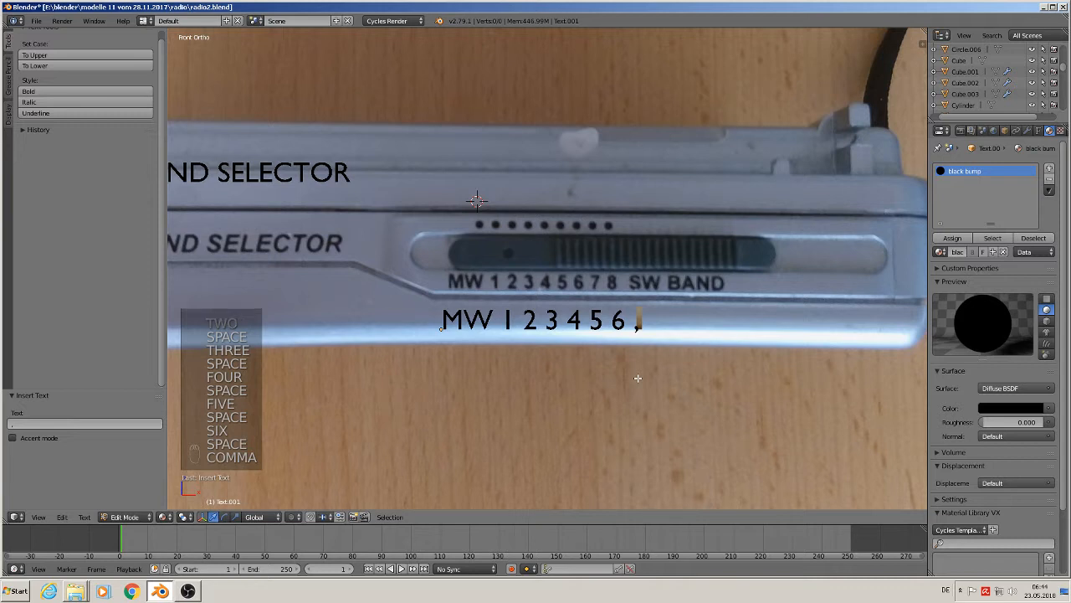
key("Return")
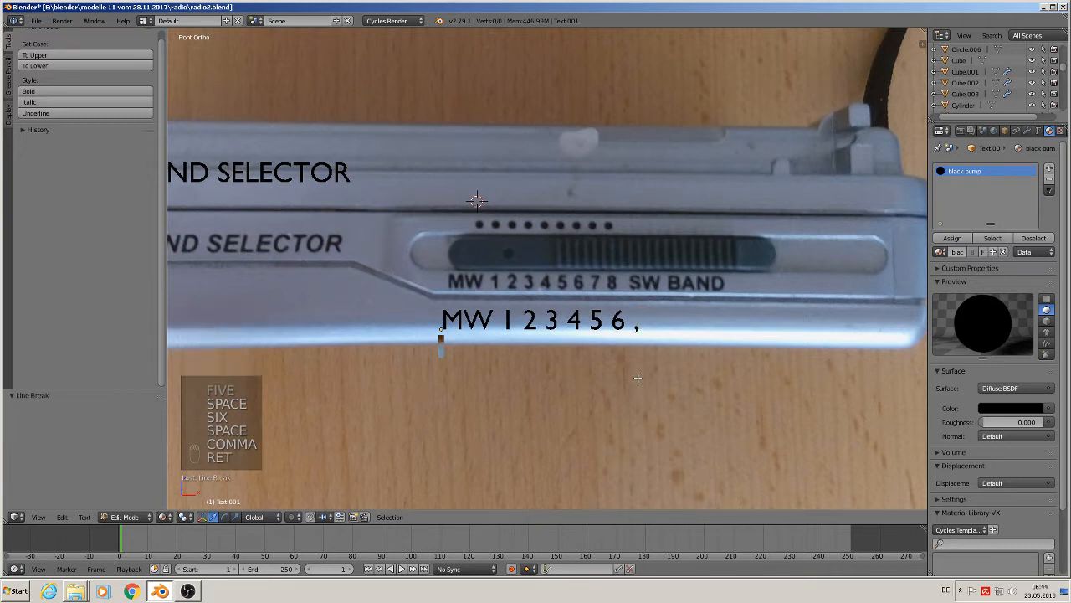
key("BackSpace")
key("BackSpace")
key("BackSpace")
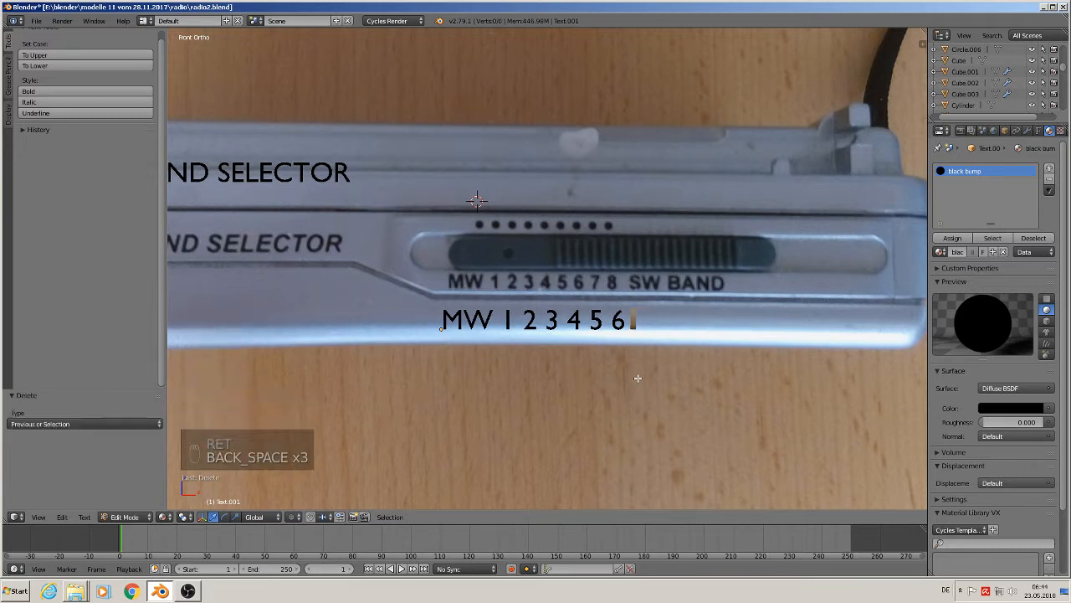
type("7 8 ")
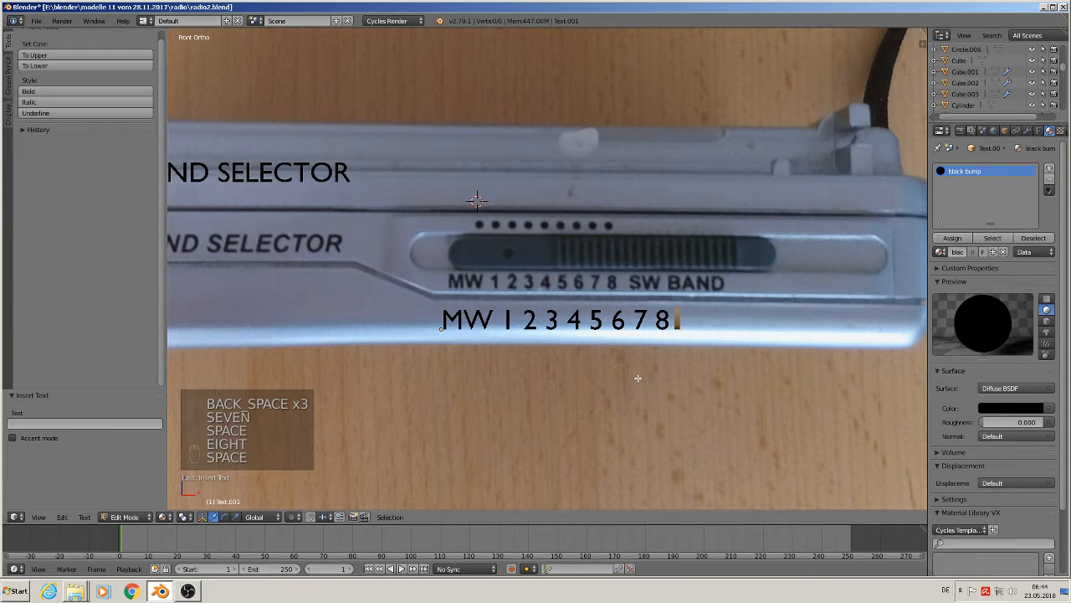
type("SW ")
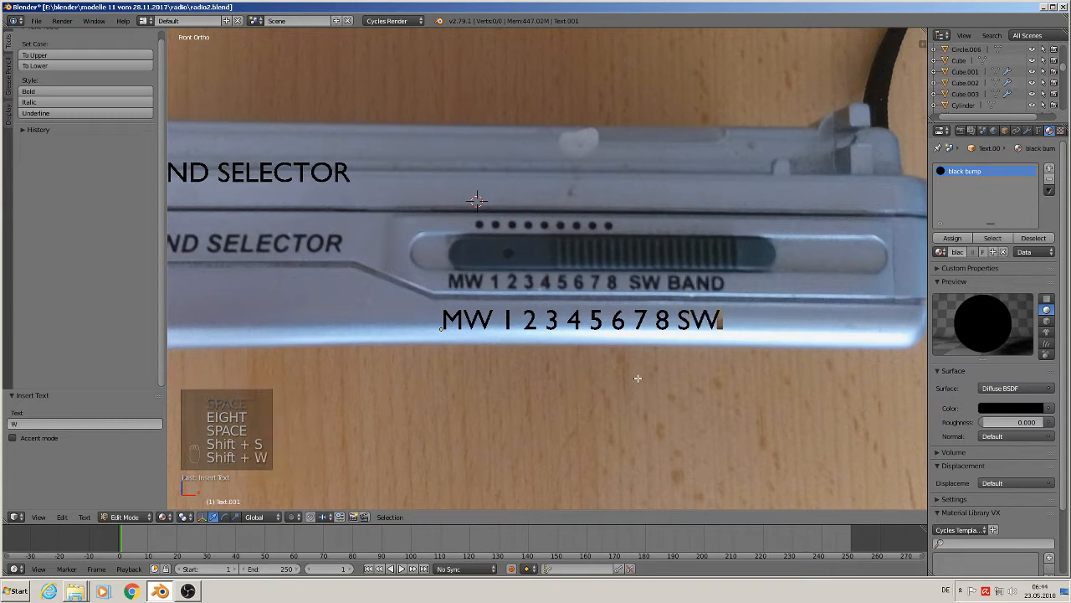
type("BAND")
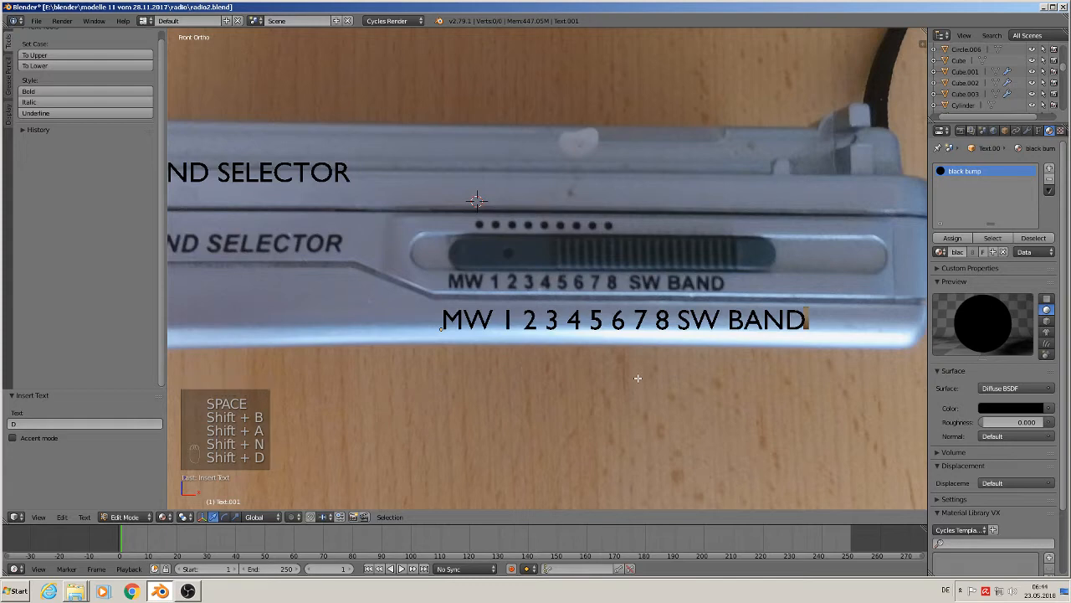
key("Tab")
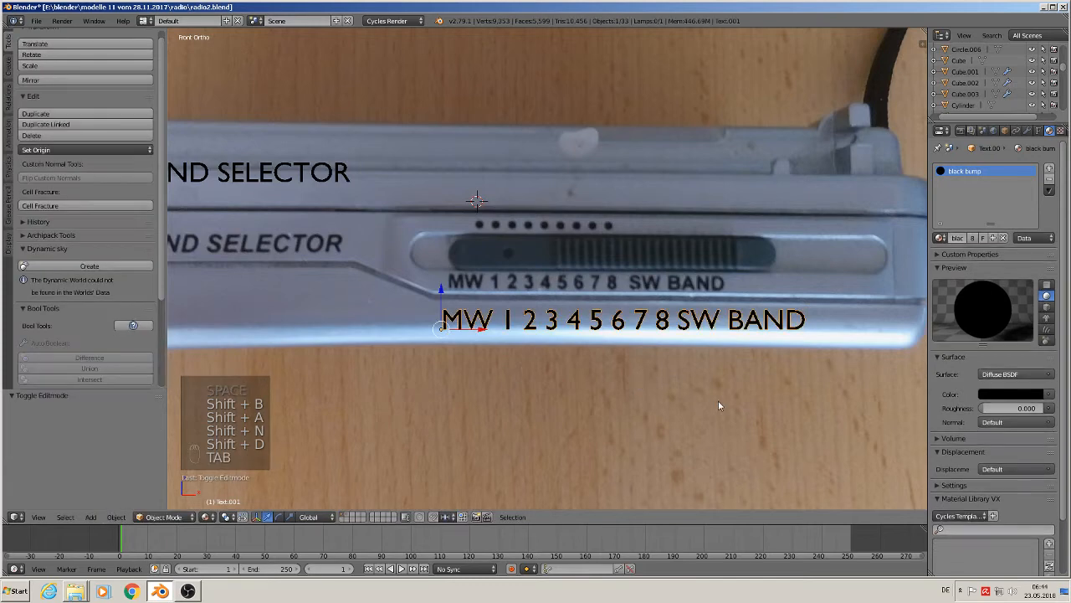
Step: Scale the MW–SW BAND text by about 0.671 and move it about 0.020 along X and 0.061 along Z onto the photo's scale
key("s")
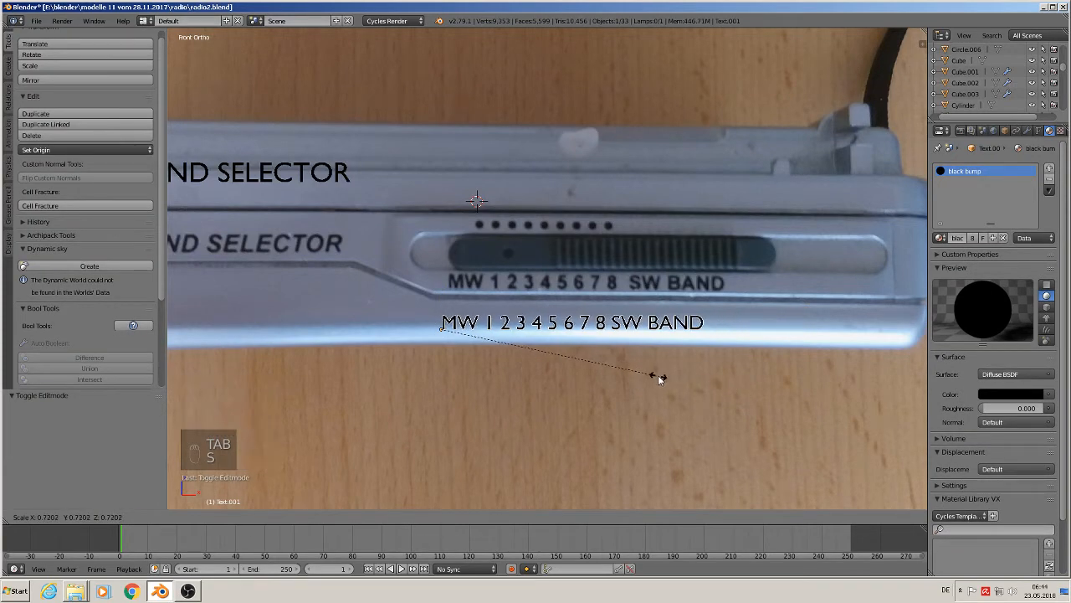
left_click(643, 373)
key("g")
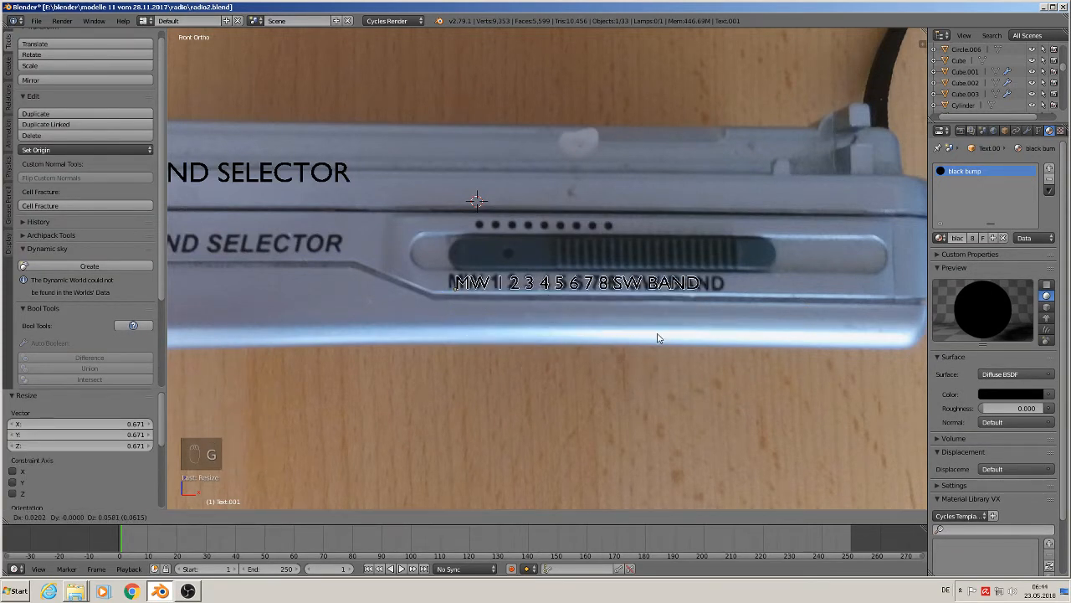
left_click(658, 330)
Step: Move the band selector title text about -0.018 along X and -0.103 along Z onto the title in the photo
scroll(416, 251, "down", 2)
right_click(414, 255)
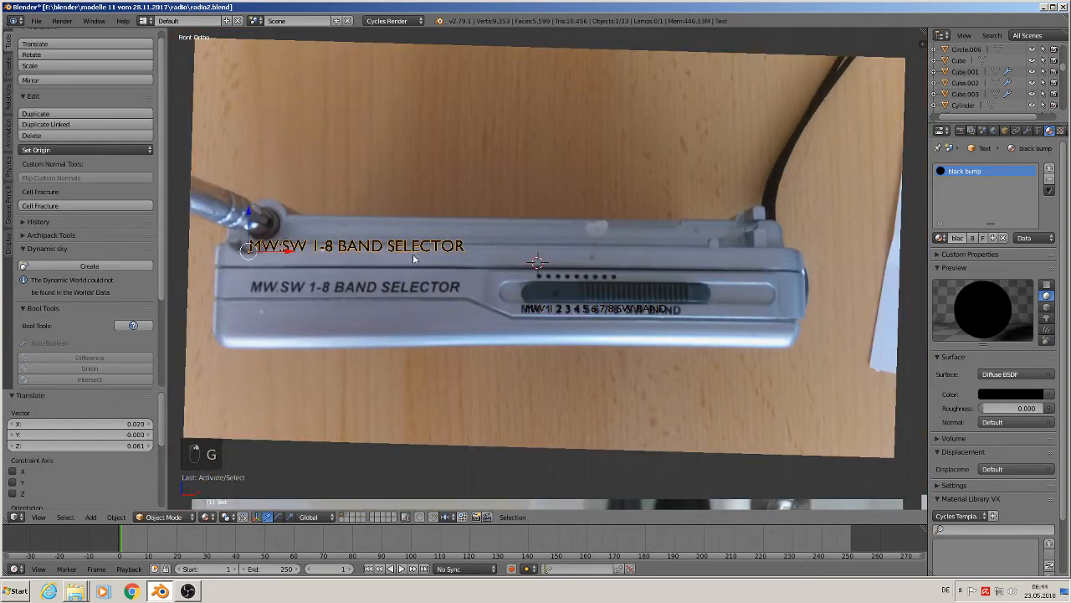
key("g")
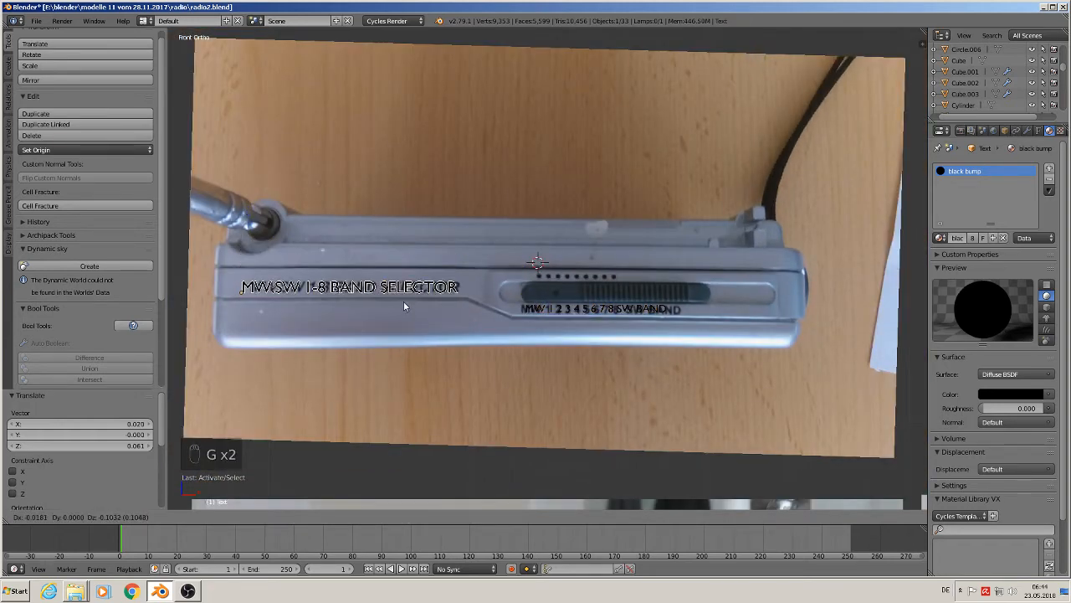
left_click(404, 301)
Step: Add a mesh circle at the first dot above the slider and rotate it 90° about the X axis
scroll(507, 293, "up", 2)
scroll(506, 292, "up", 2)
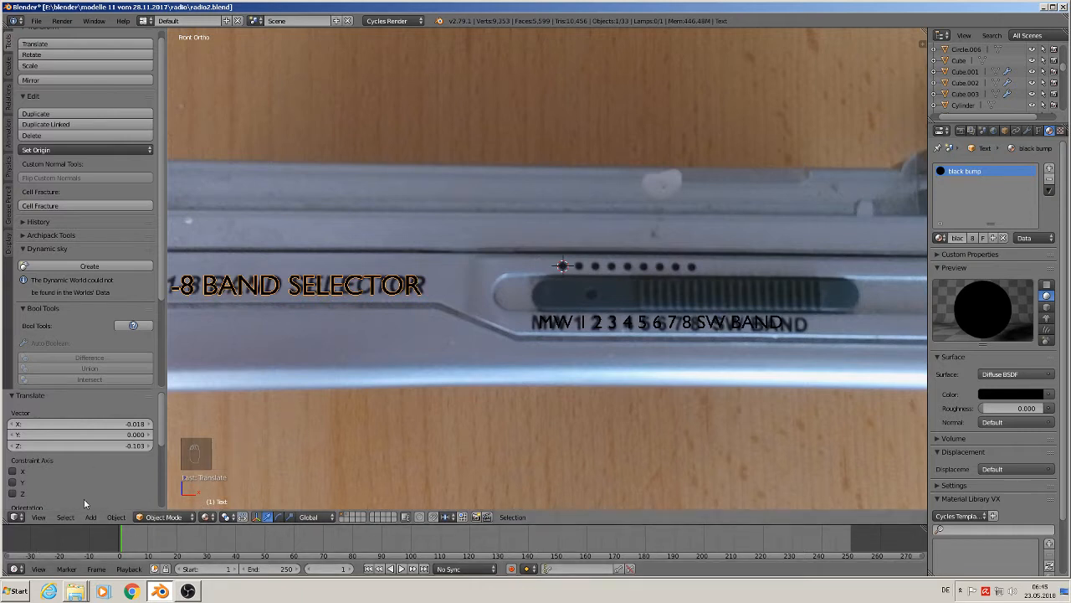
left_click(90, 516)
mouse_move(125, 503)
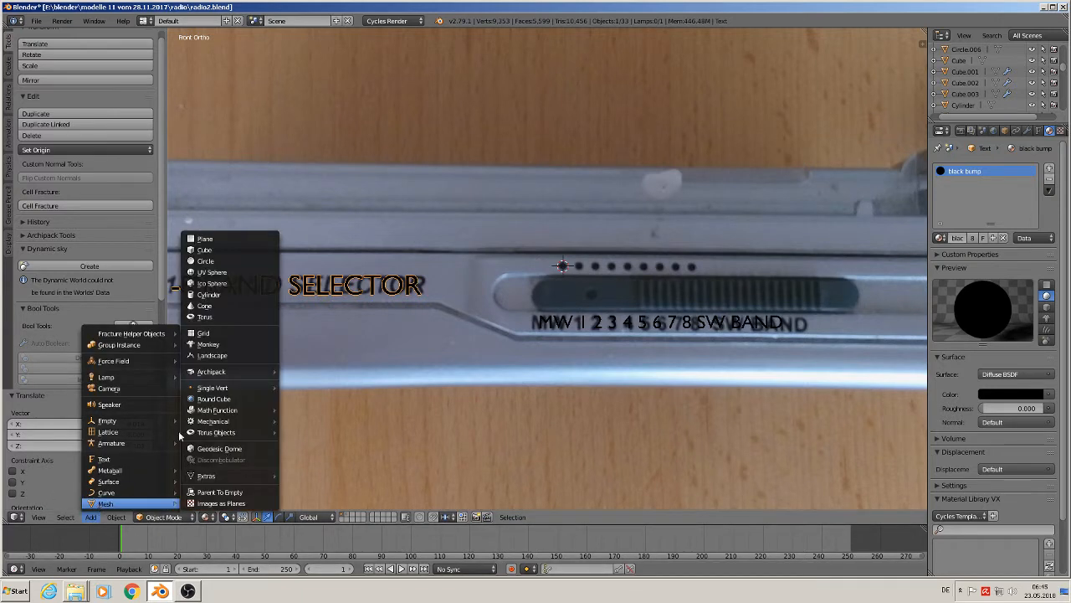
left_click(238, 261)
key("r")
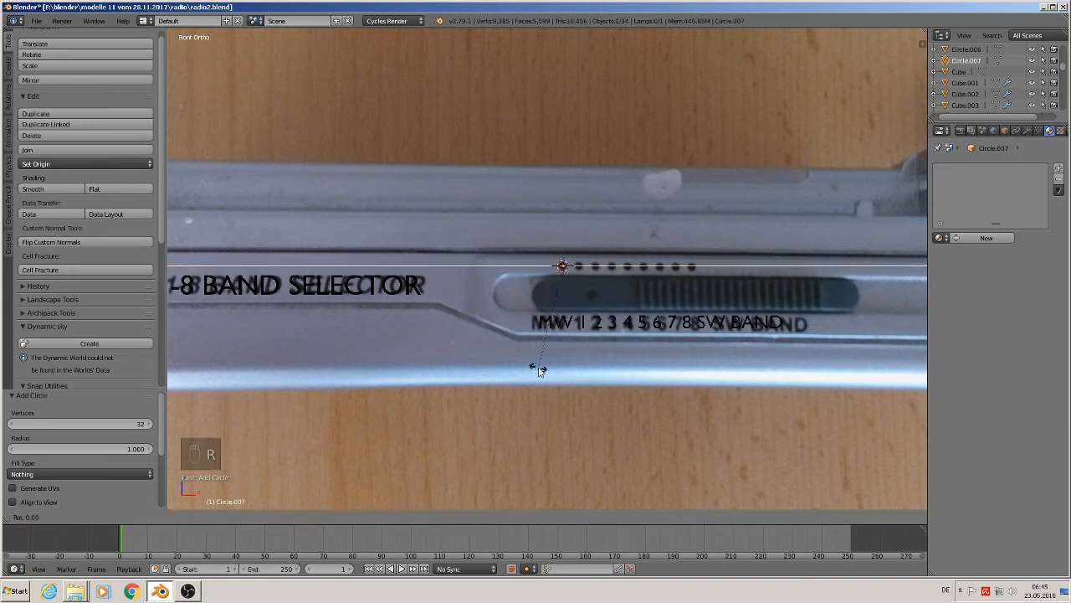
key("x")
key("9")
key("0")
key("Return")
Step: Scale the circle down by about 0.036, and again by about 0.28, towards the size of the first dot
key("s")
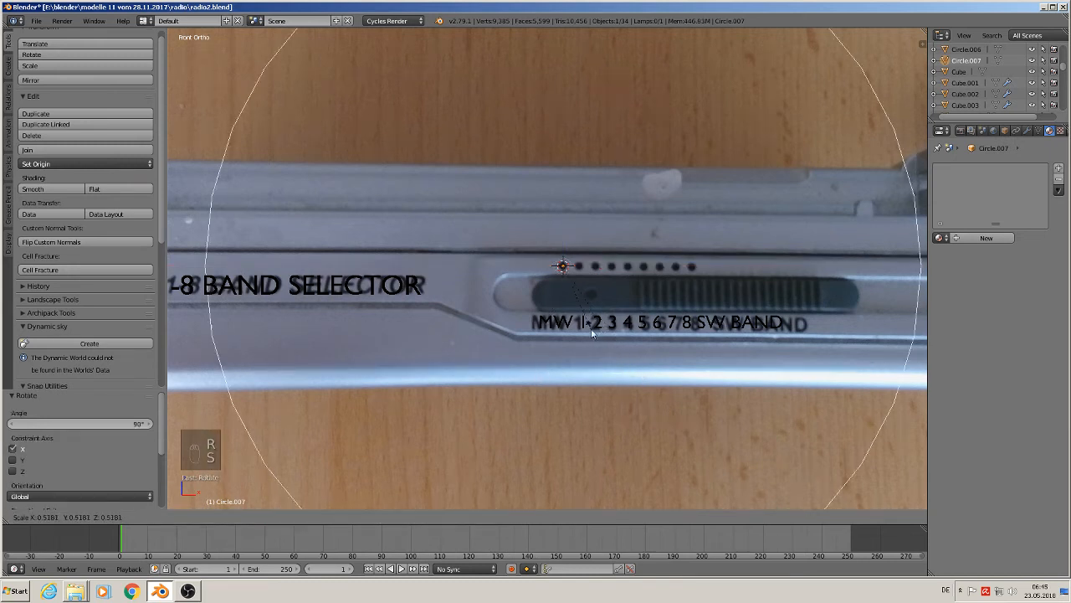
left_click(561, 266)
key("s")
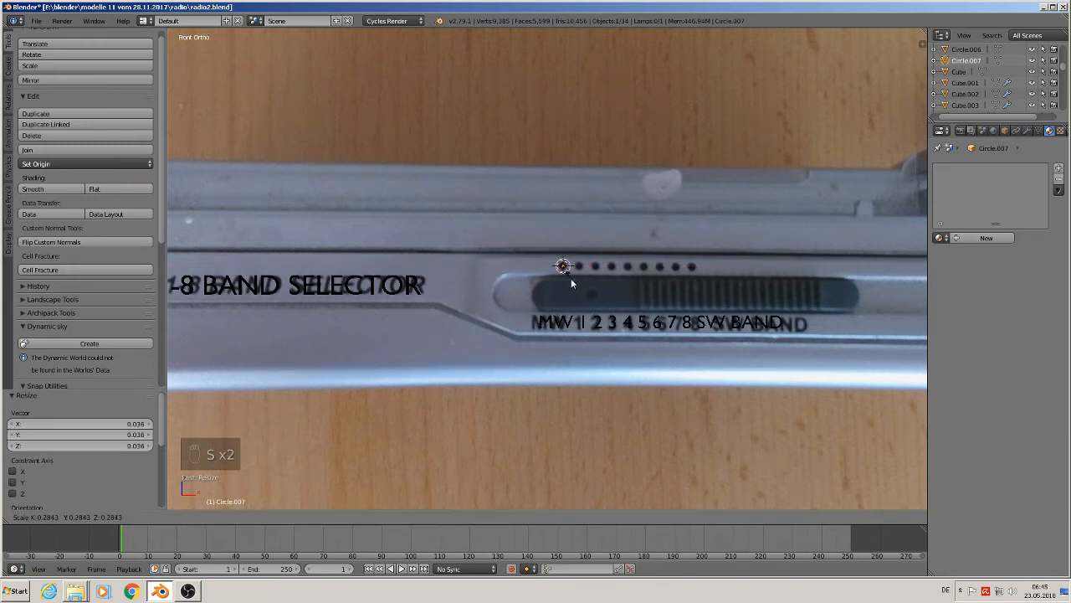
left_click(571, 281)
Step: Fill the circle with a face in Edit Mode and assign it the black bump material
scroll(584, 281, "up", 4)
key("Tab")
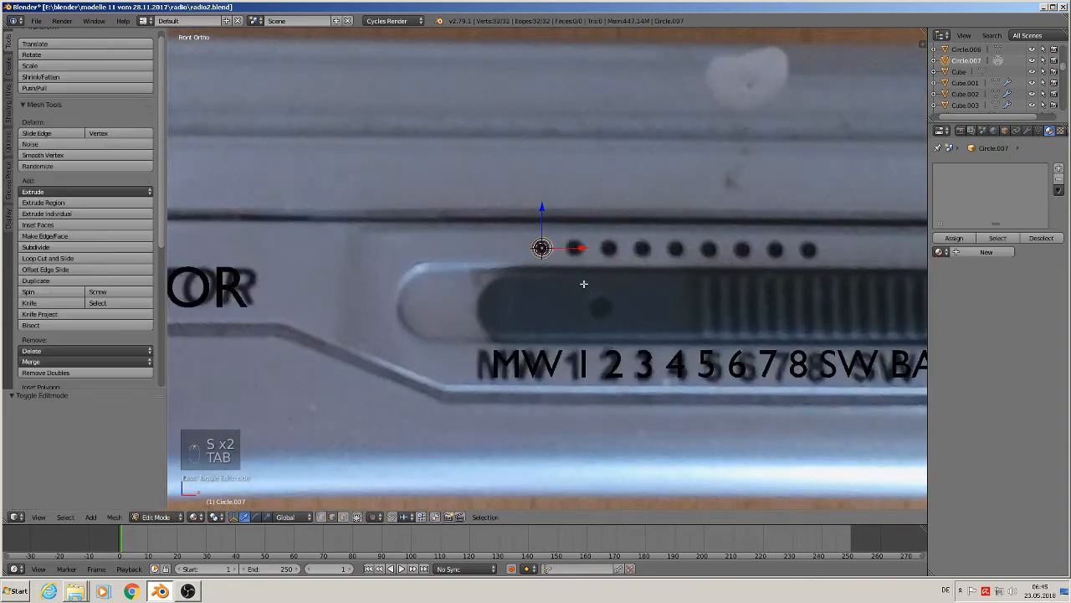
key("Tab")
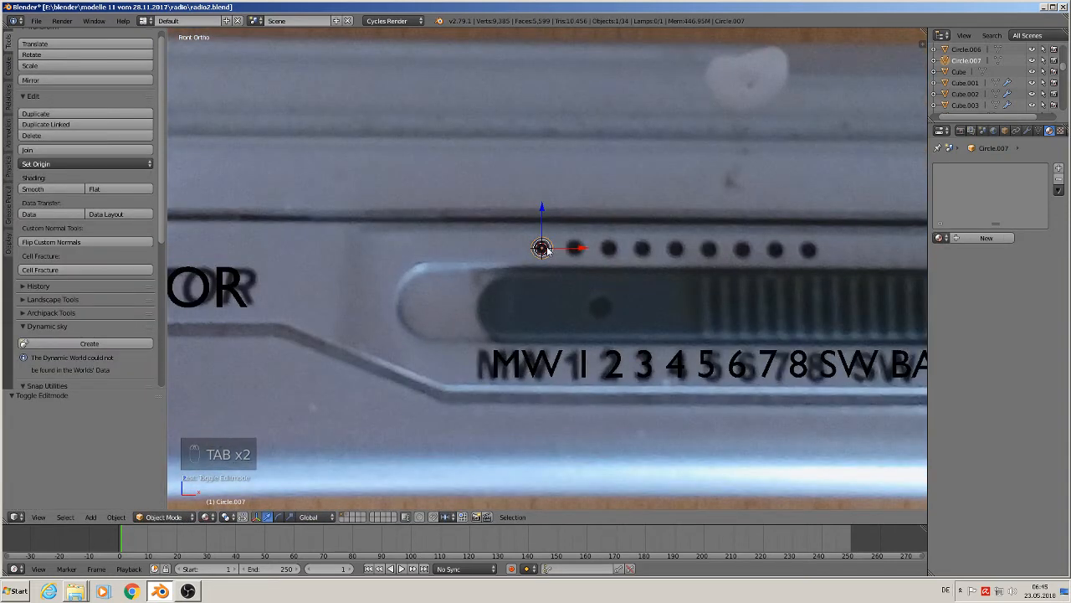
key("Tab")
key("a")
key("a")
key("a")
key("a")
key("a")
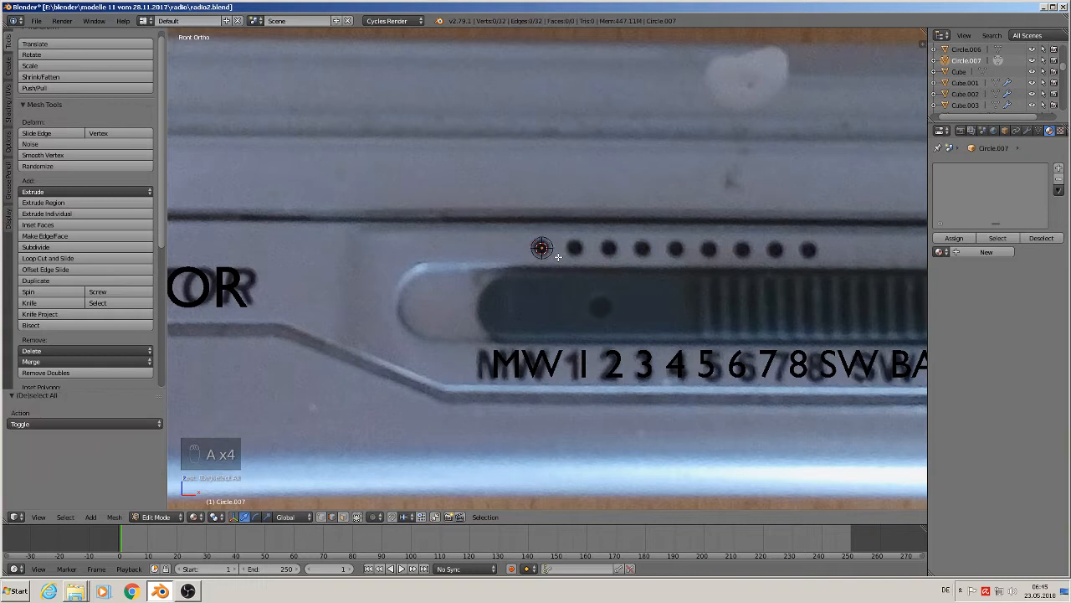
key("f")
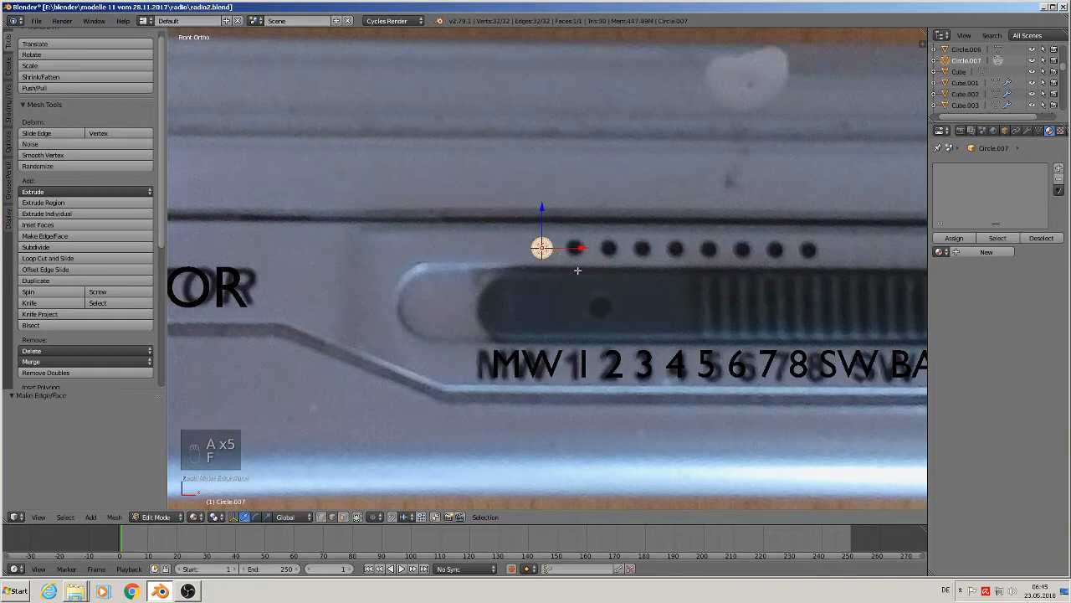
left_click(940, 251)
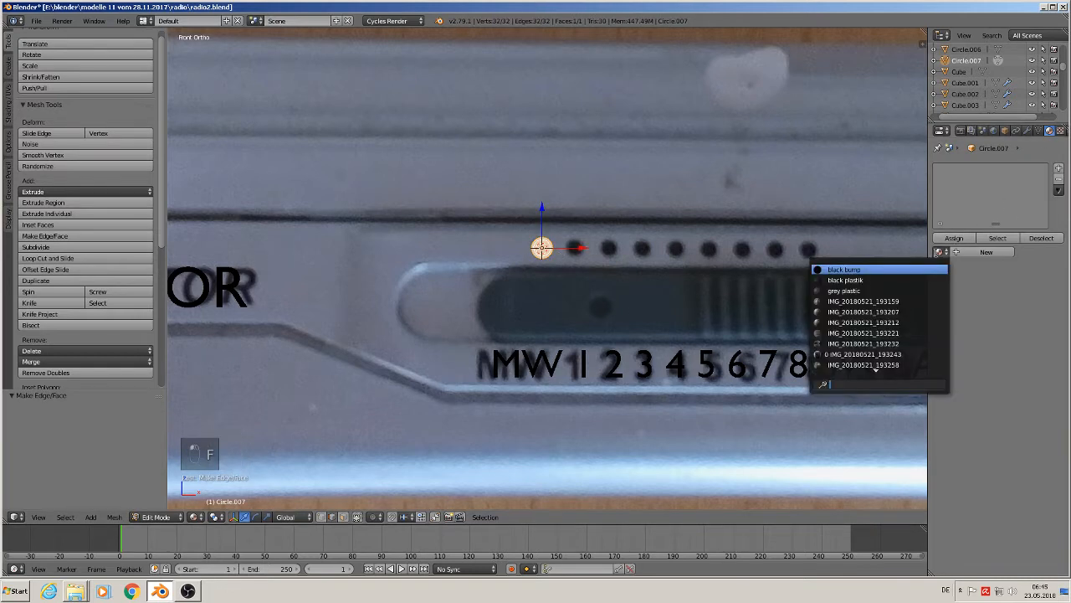
left_click(904, 268)
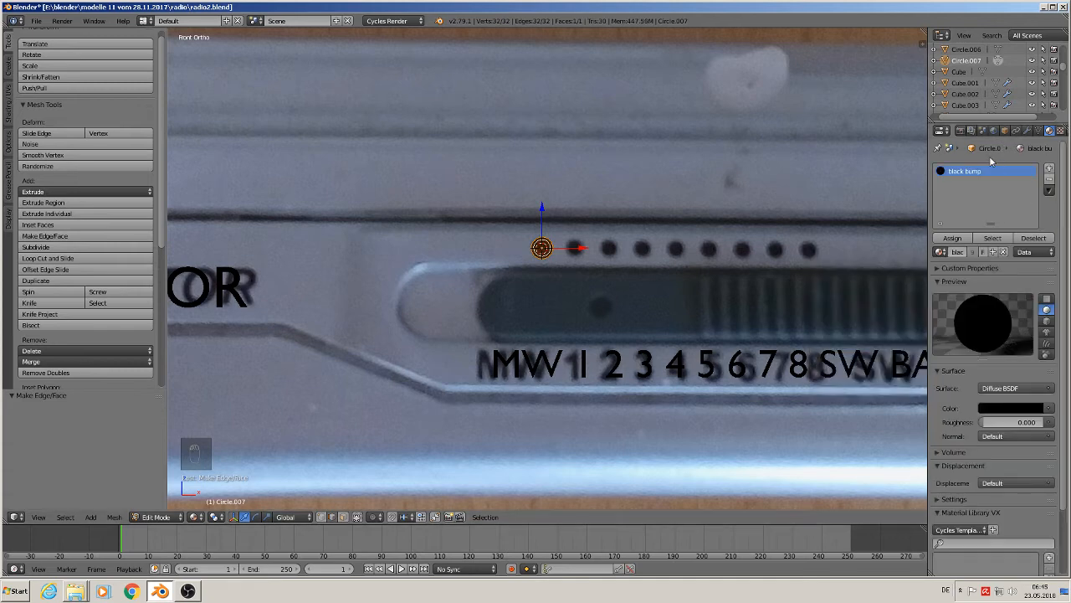
Step: Add an Array modifier to the dot with a relative X offset of 1.5
left_click(1028, 134)
left_click(992, 170)
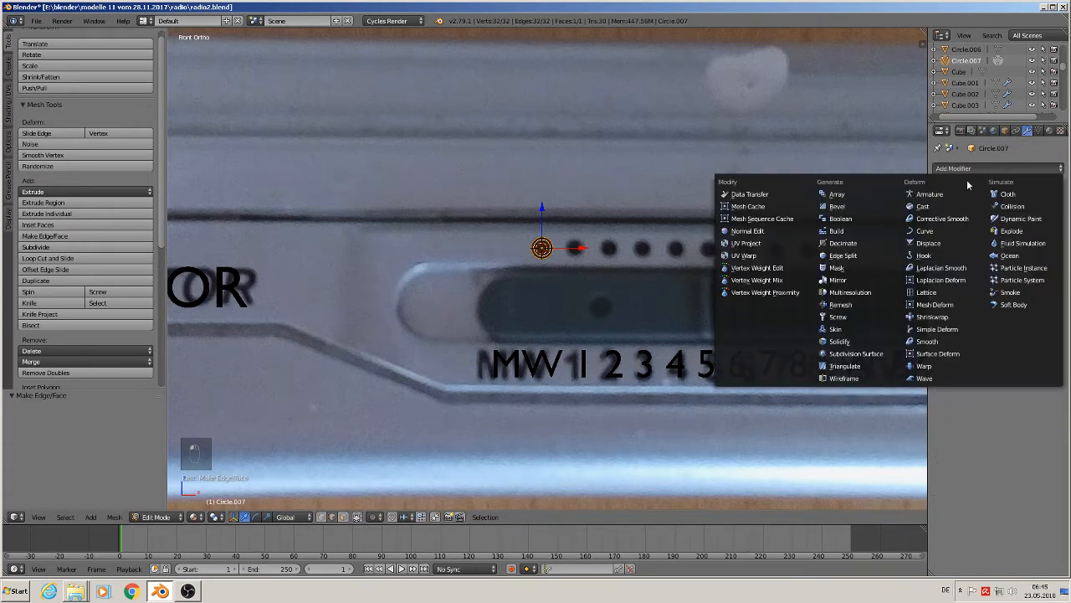
left_click(883, 193)
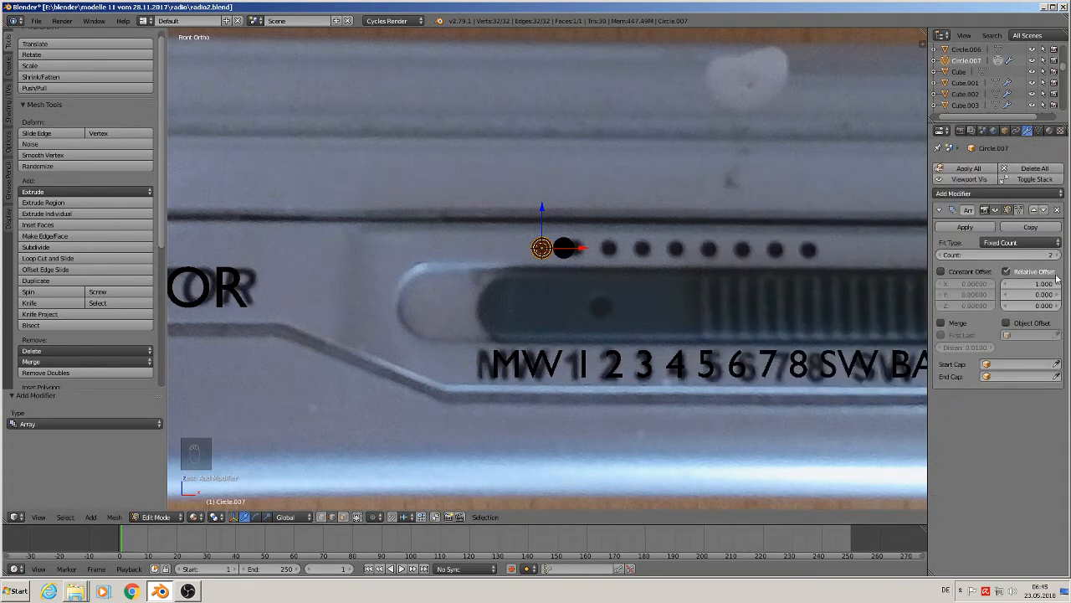
left_click_drag(1028, 283, 1056, 284)
Step: Scale the dot's mesh by about 0.760 and set the array's relative X offset to 2.0 to match the photo's spacing
key("s")
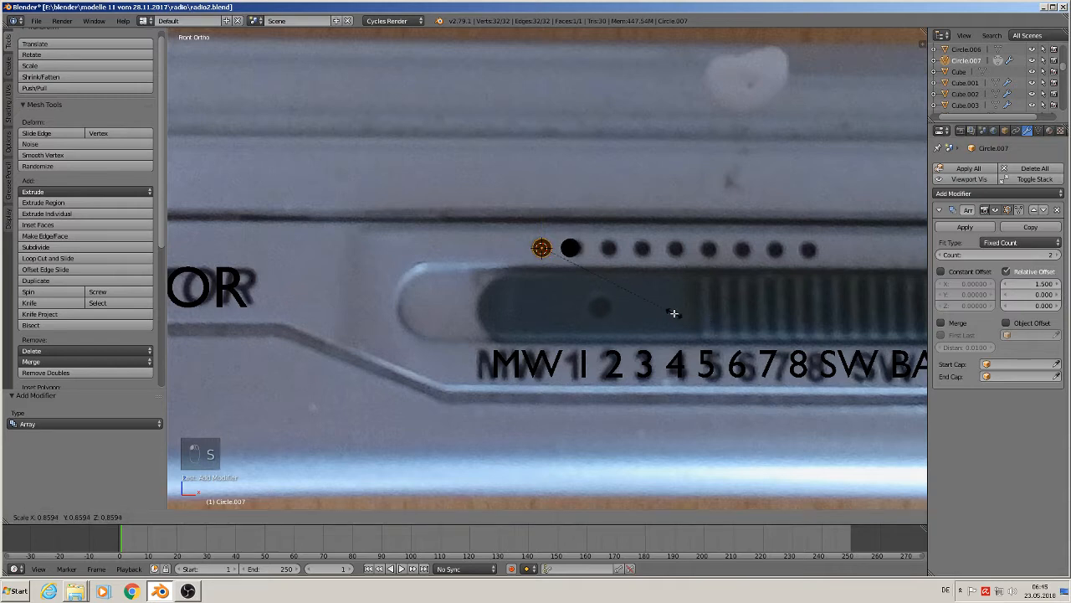
left_click(657, 306)
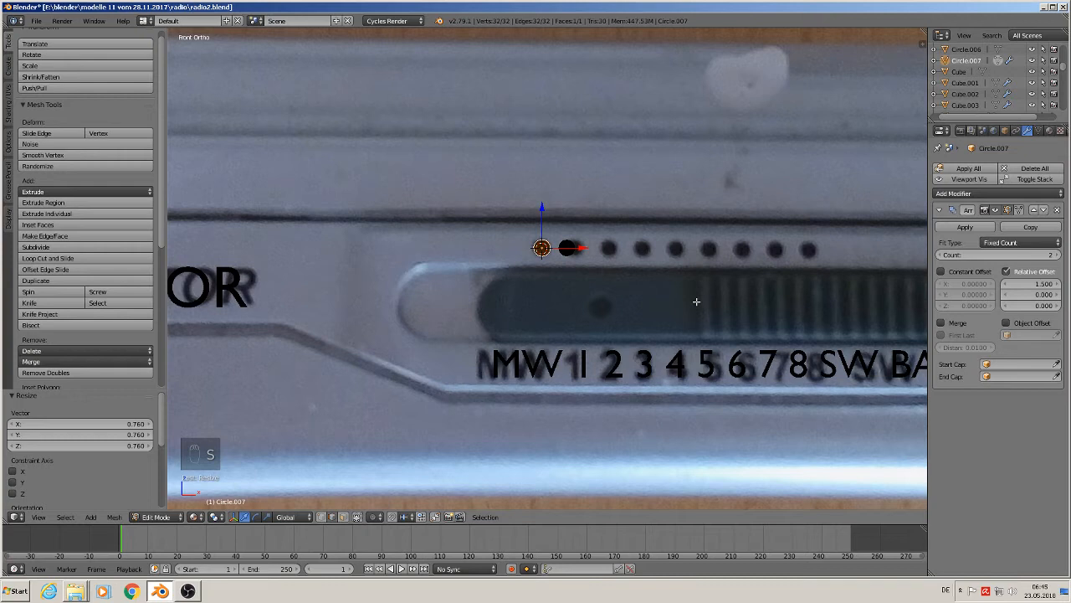
left_click(1058, 286)
left_click(1059, 286)
left_click(1059, 286)
left_click(1059, 285)
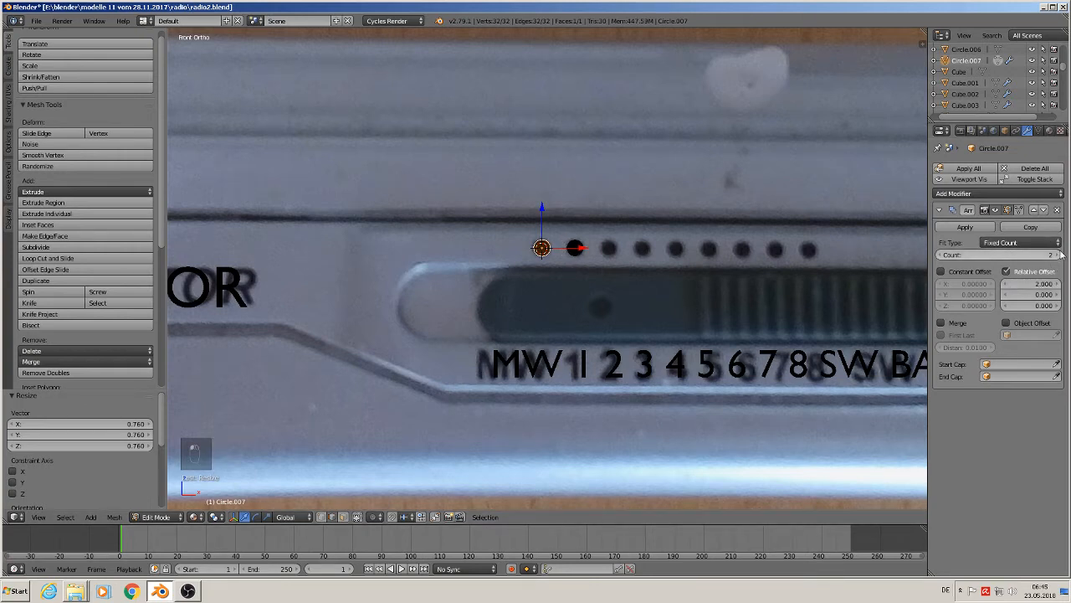
Step: Set the array count to 9 to cover the whole dot row and return to Object Mode
left_click(1059, 255)
left_click(1059, 255)
left_click(1059, 255)
left_click(1059, 255)
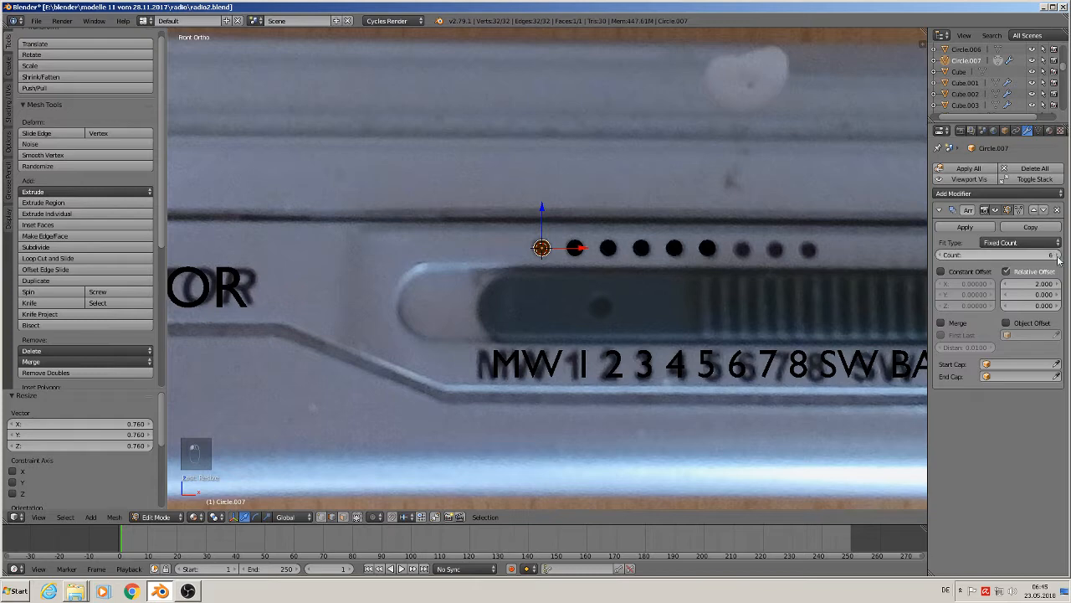
left_click(1059, 255)
left_click(1058, 255)
left_click(1059, 255)
scroll(655, 359, "down", 5)
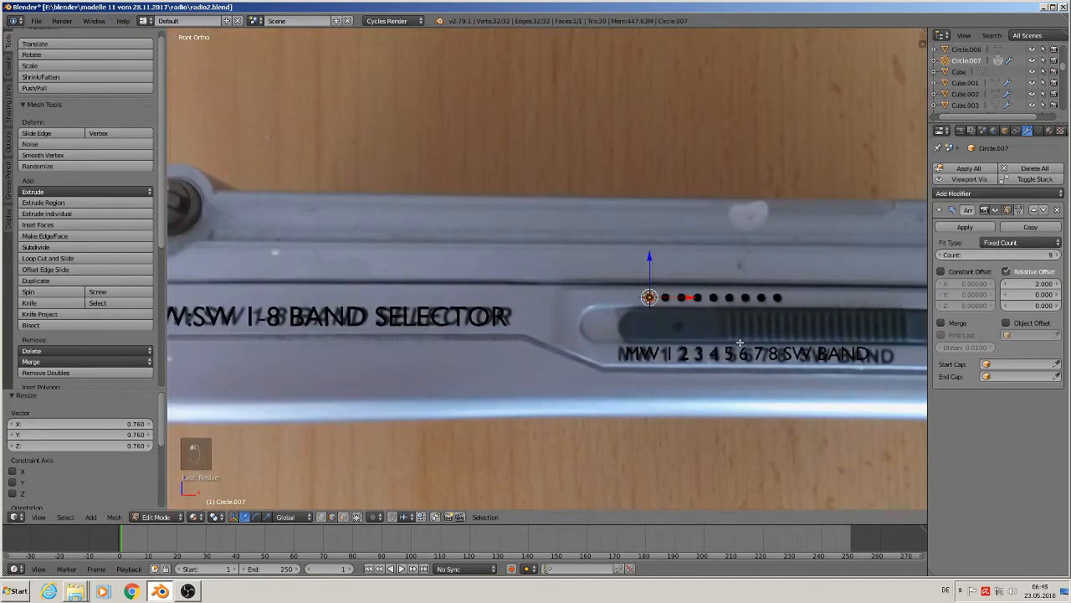
scroll(655, 359, "up", 1)
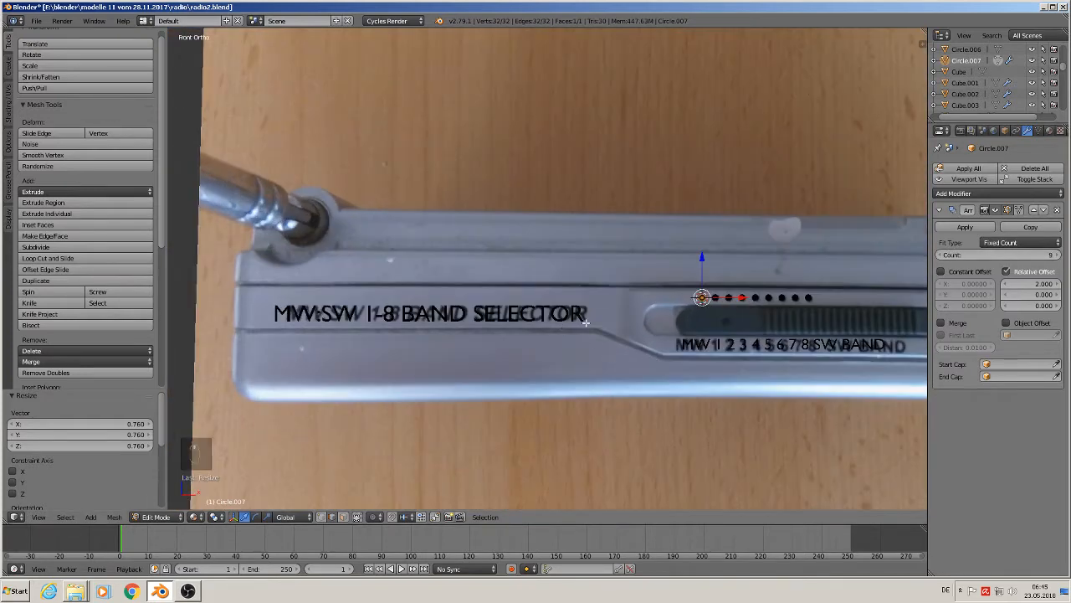
key("backslash")
key("Tab")
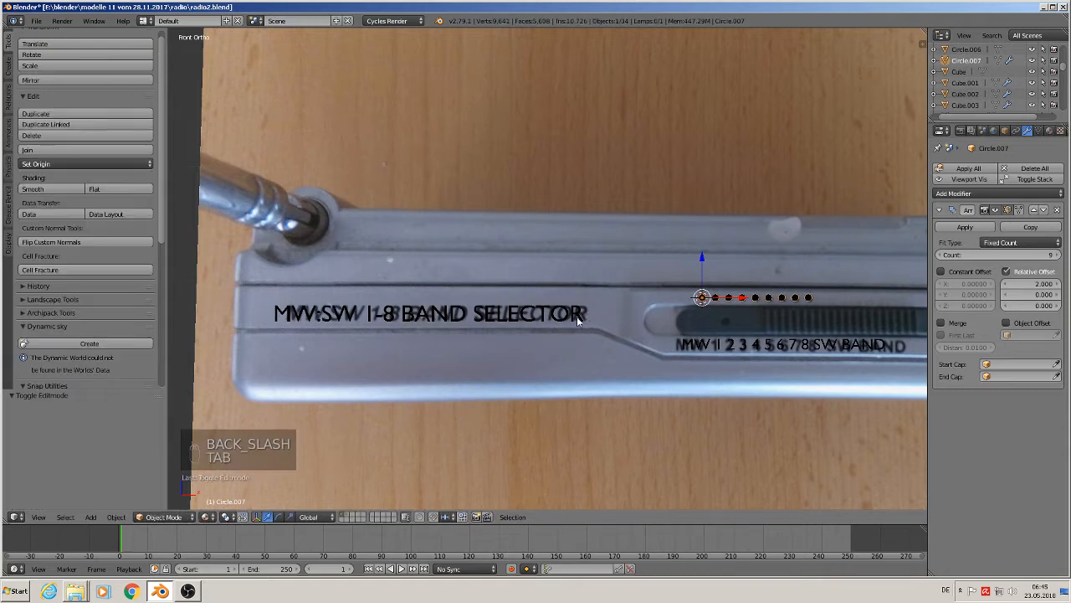
Step: Select both texts together with the dot row and move them about 12.507 along X and 1.582 along Z into the camera frame
right_click(575, 315)
right_click(693, 351, "shift")
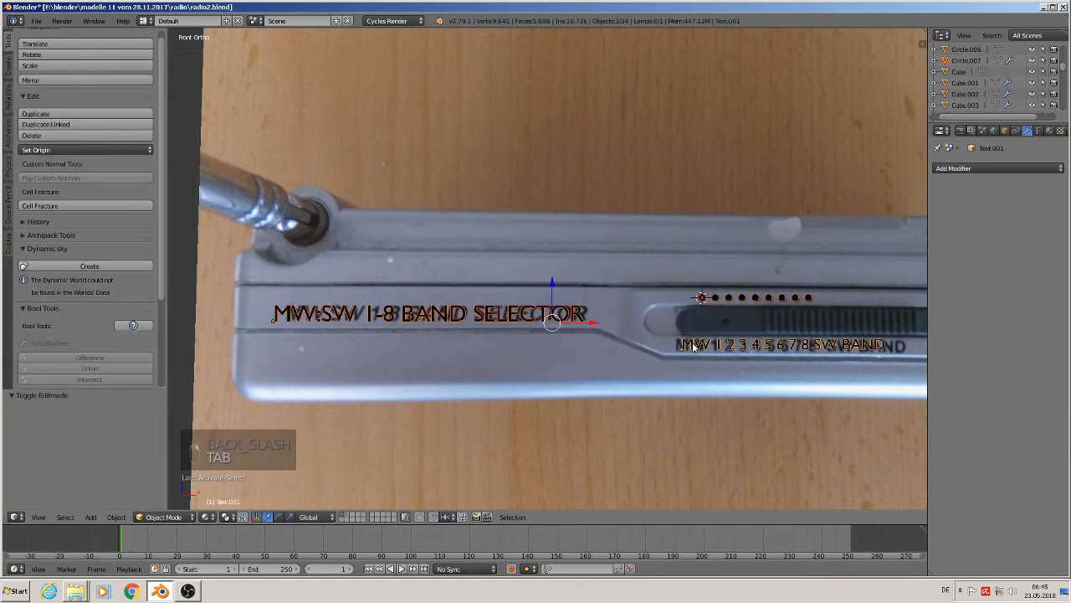
scroll(734, 384, "down", 4)
middle_click_drag(738, 385, 443, 334, "shift")
scroll(441, 333, "down", 6)
middle_click_drag(507, 342, 387, 346, "shift")
scroll(387, 343, "down", 2)
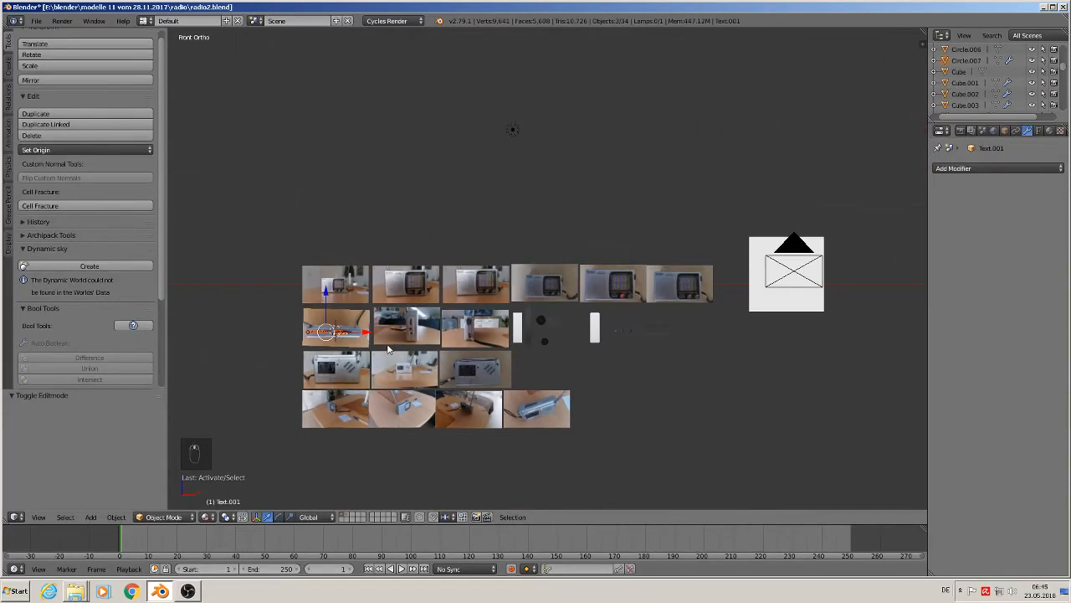
key("g")
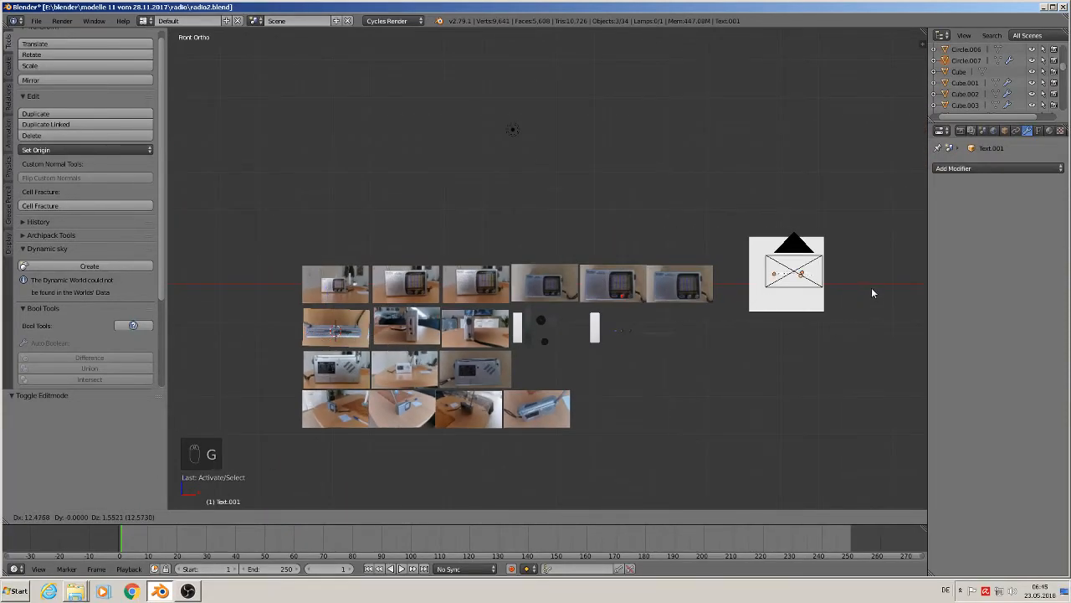
left_click(872, 286)
Step: Move the white background plane about 3.835 along X, out from behind the camera frame
scroll(827, 305, "up", 8)
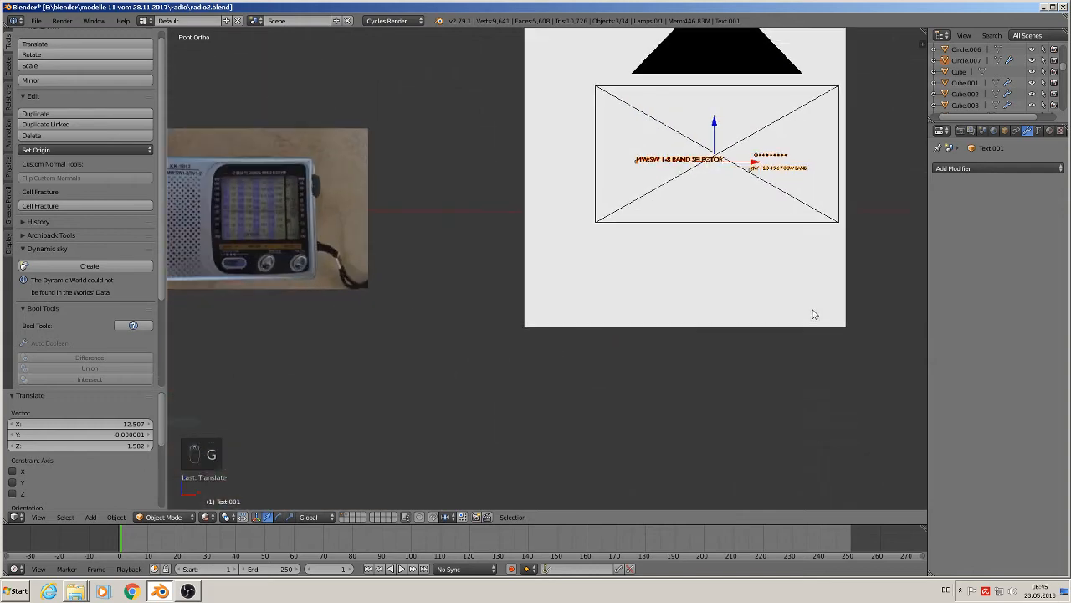
middle_click_drag(810, 313, 647, 506, "shift")
right_click(675, 229)
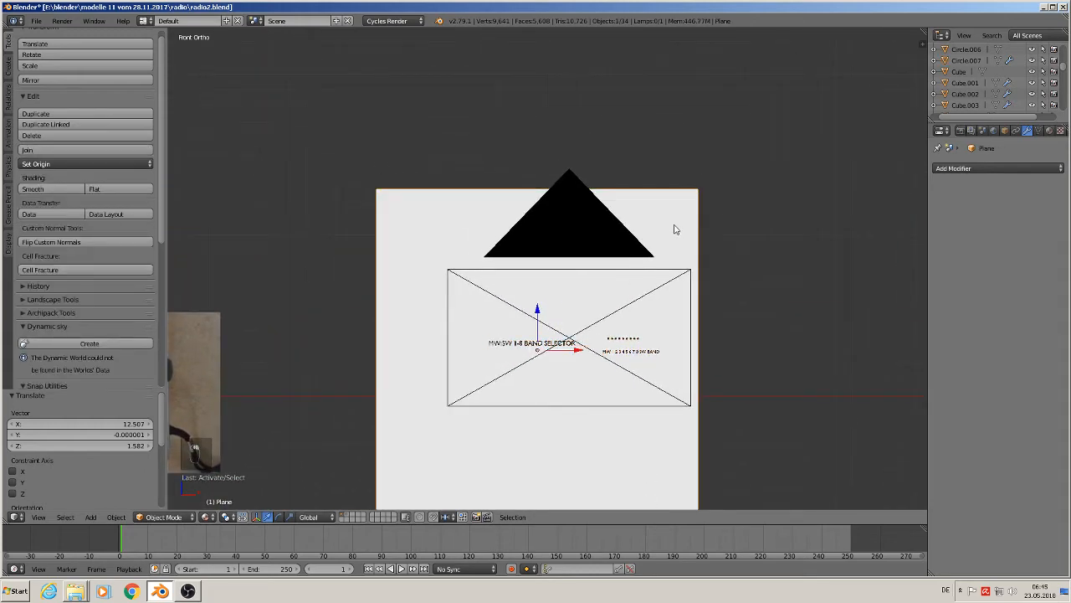
key("g")
key("x")
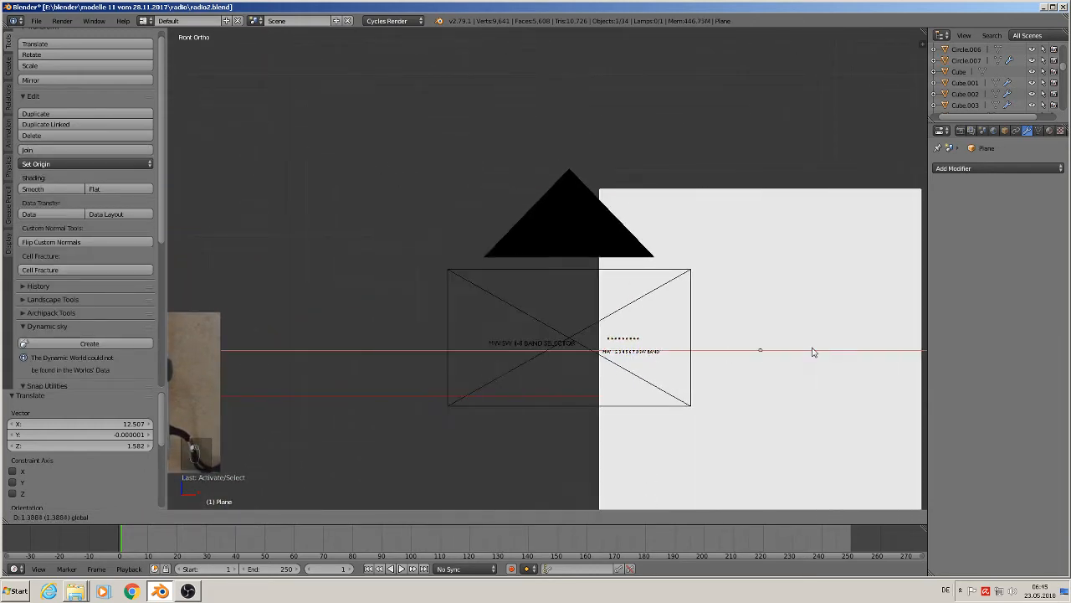
left_click(496, 334)
Step: Set the camera's orthographic scale to 1.114 and move the camera about 0.029 along X and -0.012 along Z to frame the lettering
scroll(687, 368, "up", 2)
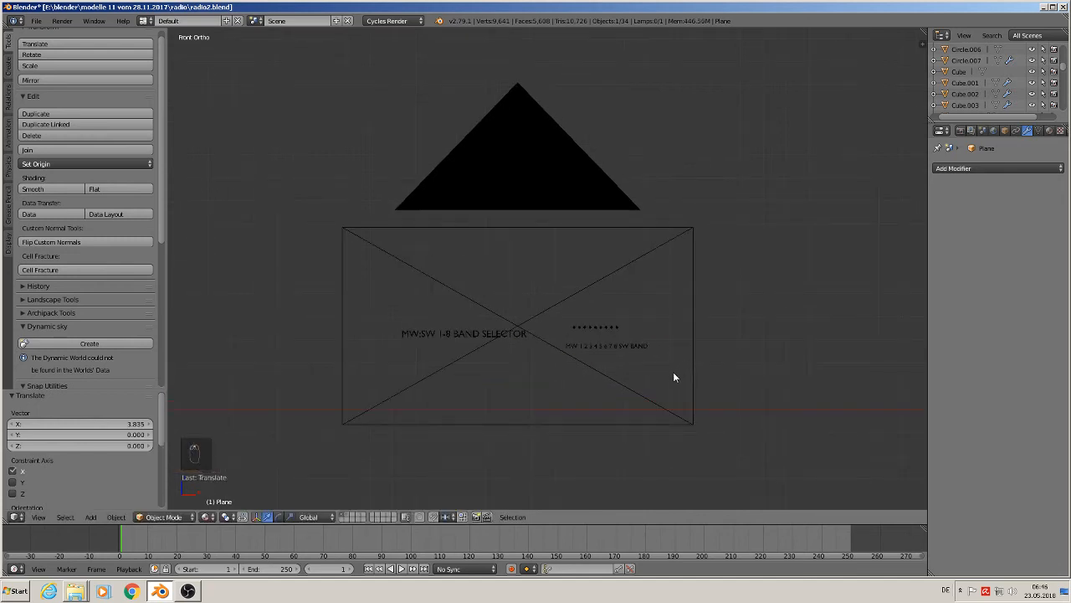
scroll(674, 377, "up", 1)
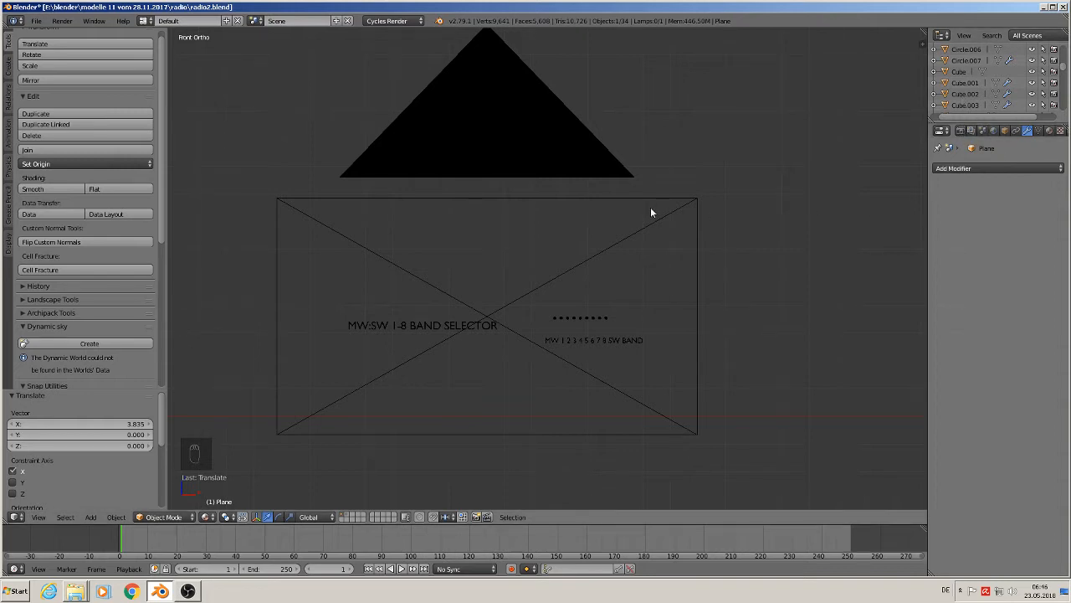
key("KP_0")
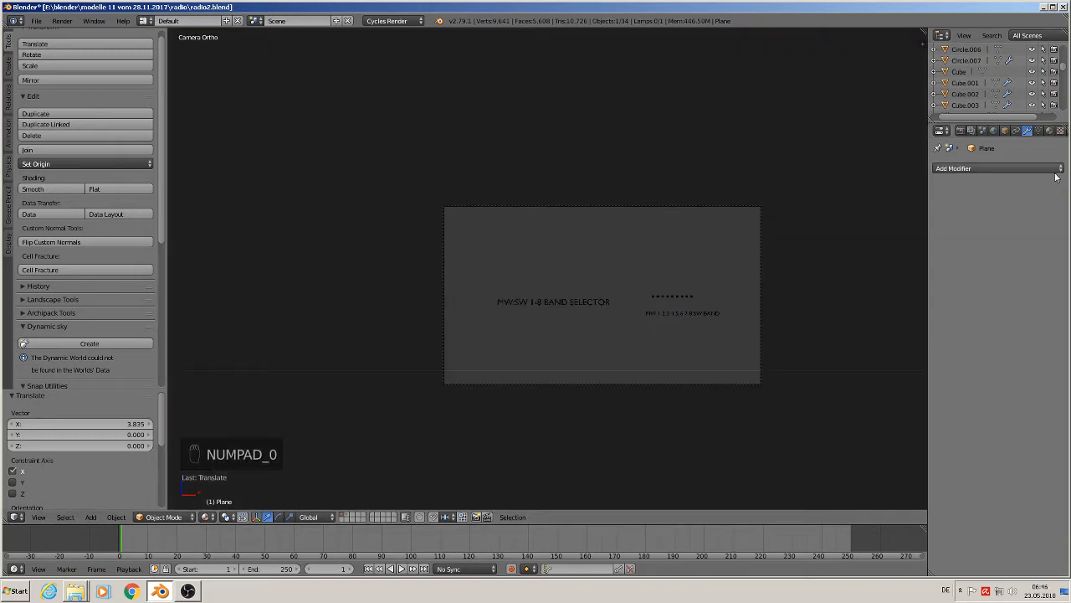
right_click(659, 218)
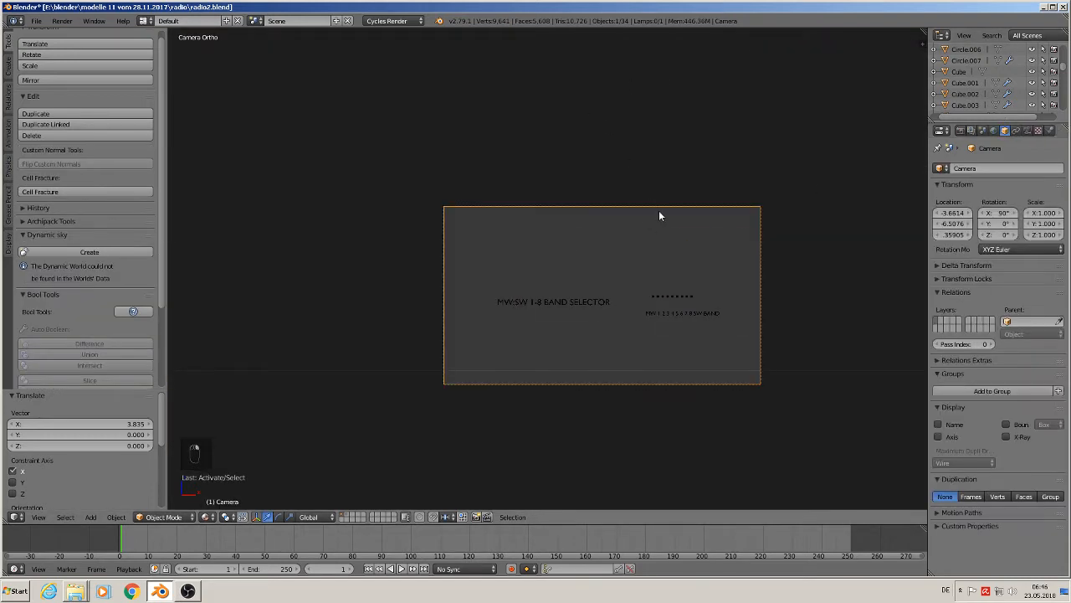
left_click(1029, 131)
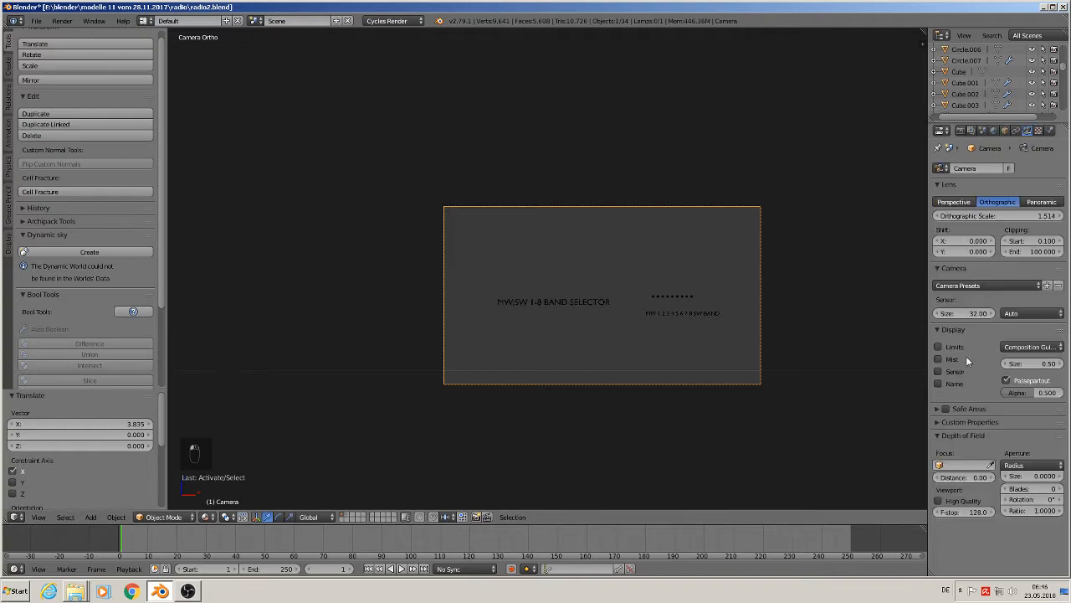
scroll(937, 219, "down", 4, "ctrl")
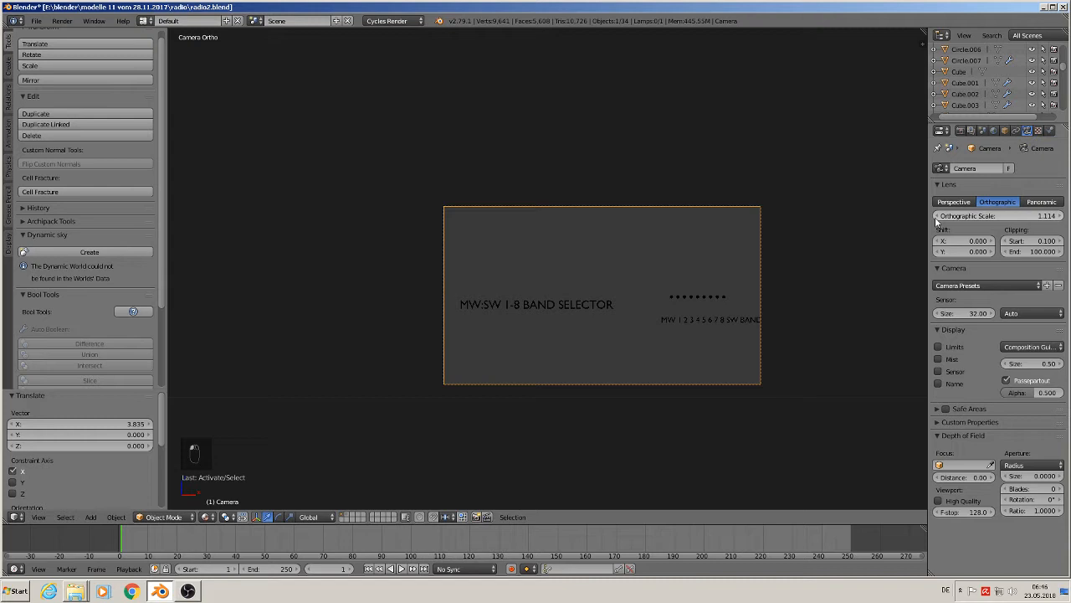
key("g")
left_click(539, 404)
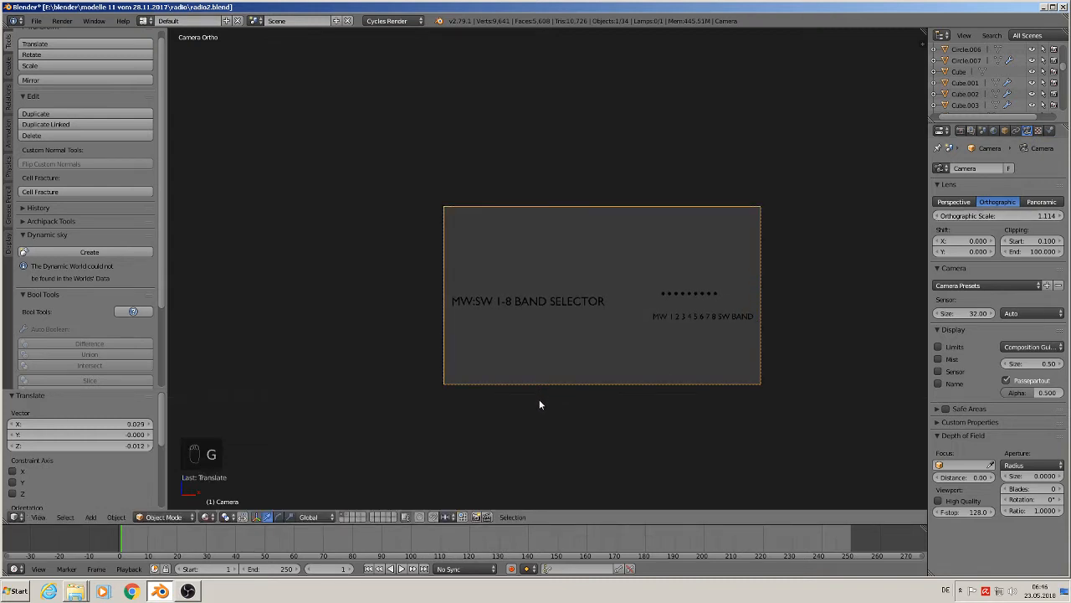
Step: Enable a transparent film background in the render settings and render the camera image
left_click(961, 132)
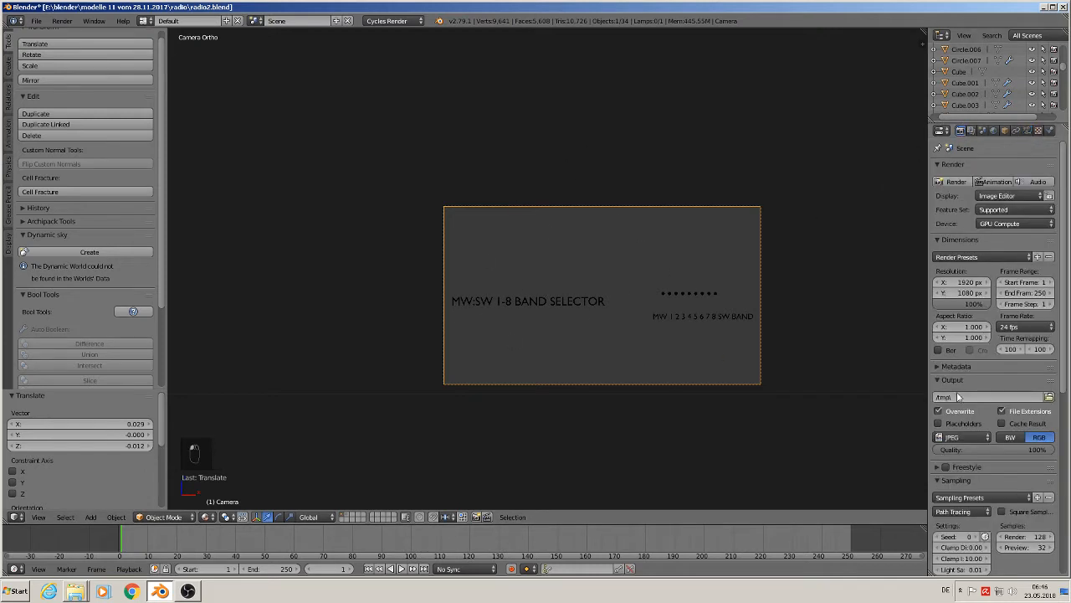
scroll(934, 517, "down", 4)
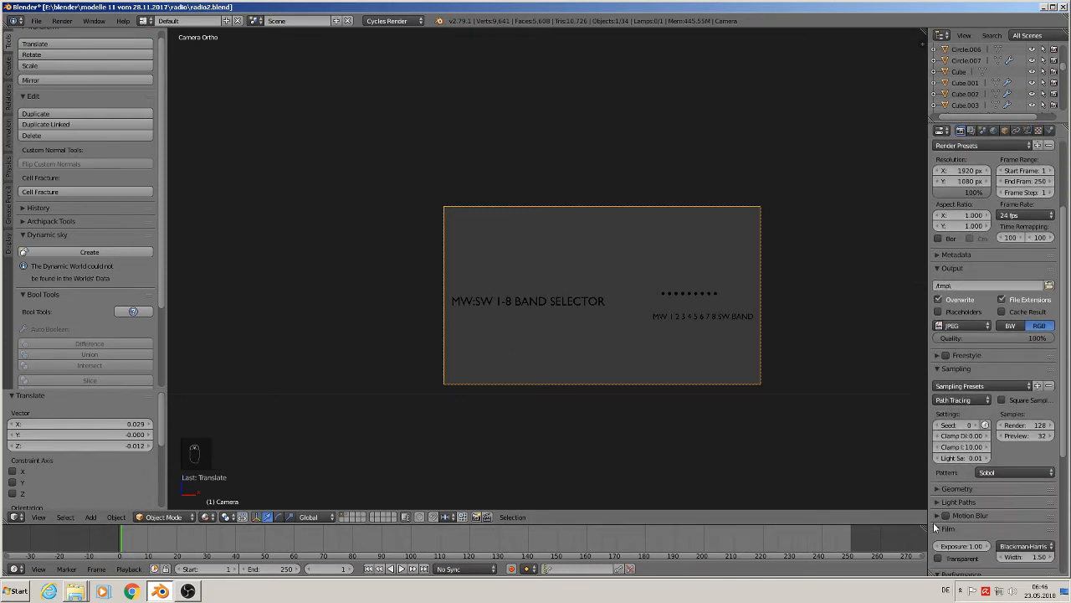
scroll(933, 522, "down", 2)
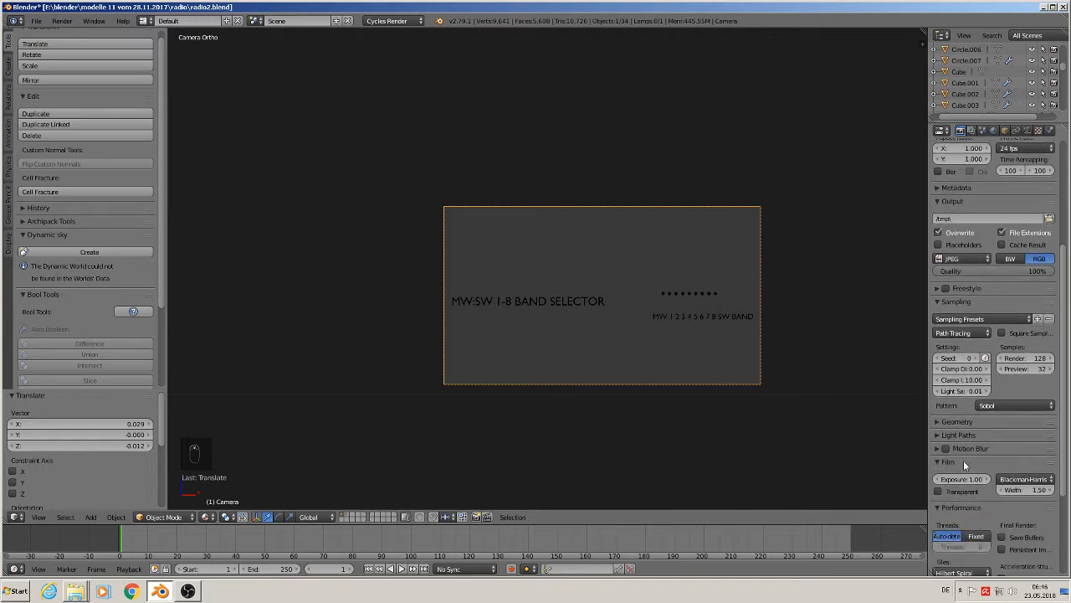
left_click(938, 492)
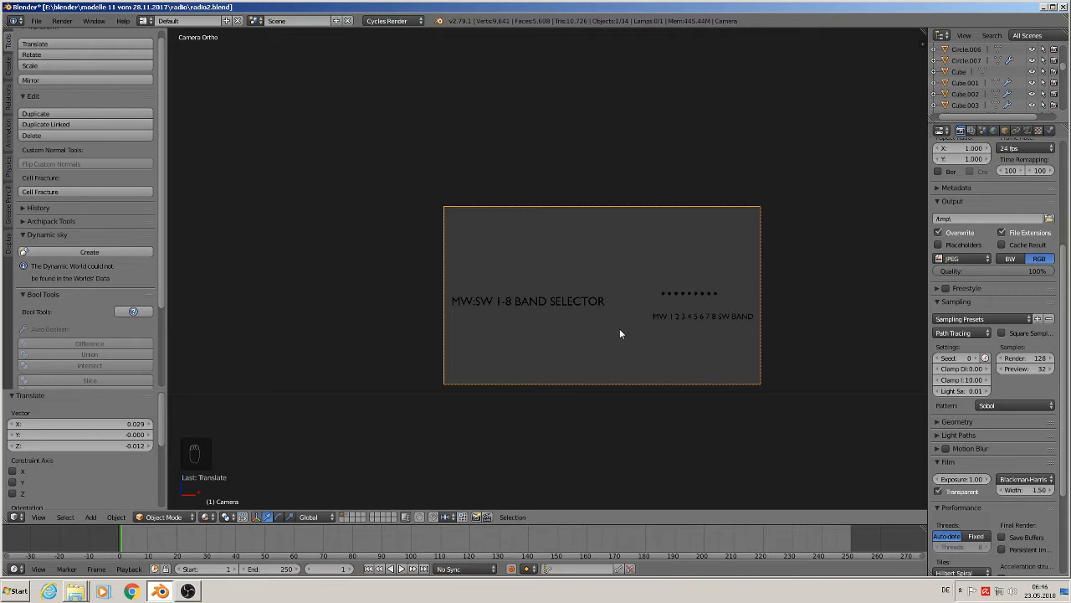
key("F12")
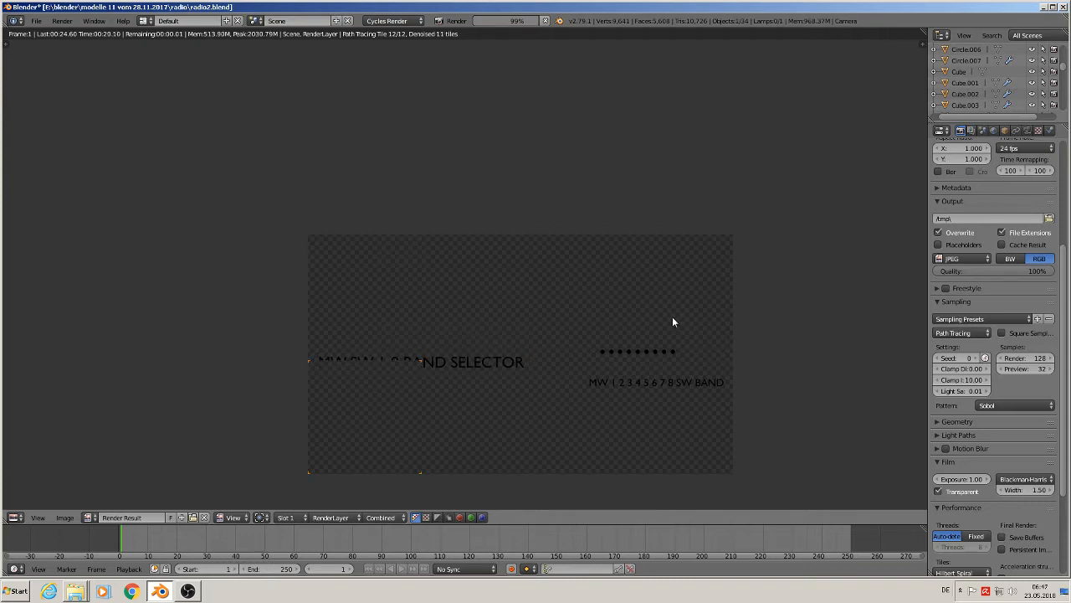
Step: Save the render as top radio text.png in the radio folder, in PNG format with RGBA colour, and return to the 3D scene
left_click(79, 517)
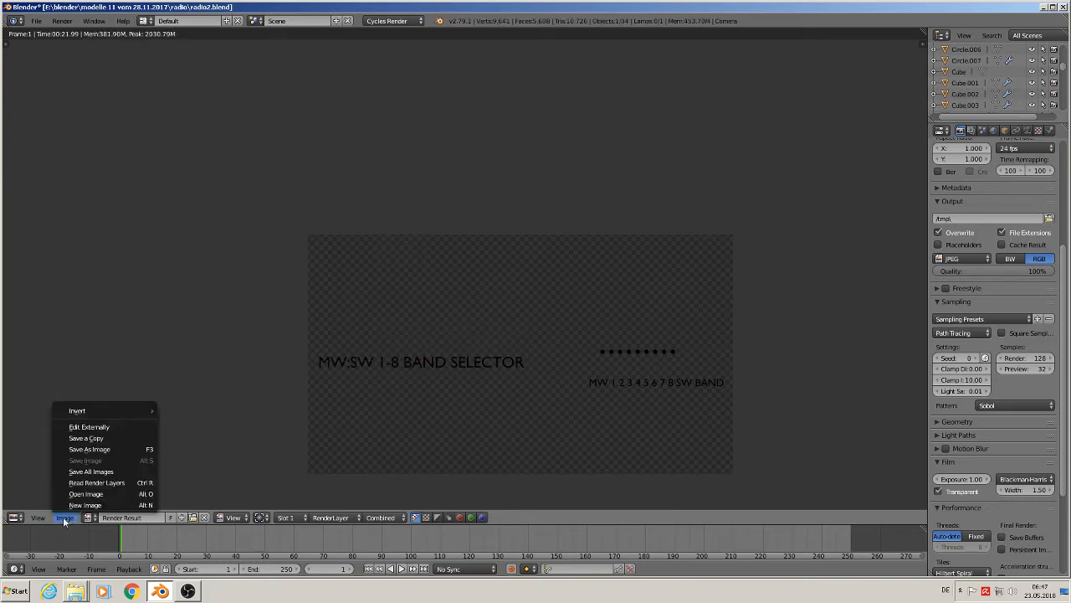
left_click(106, 446)
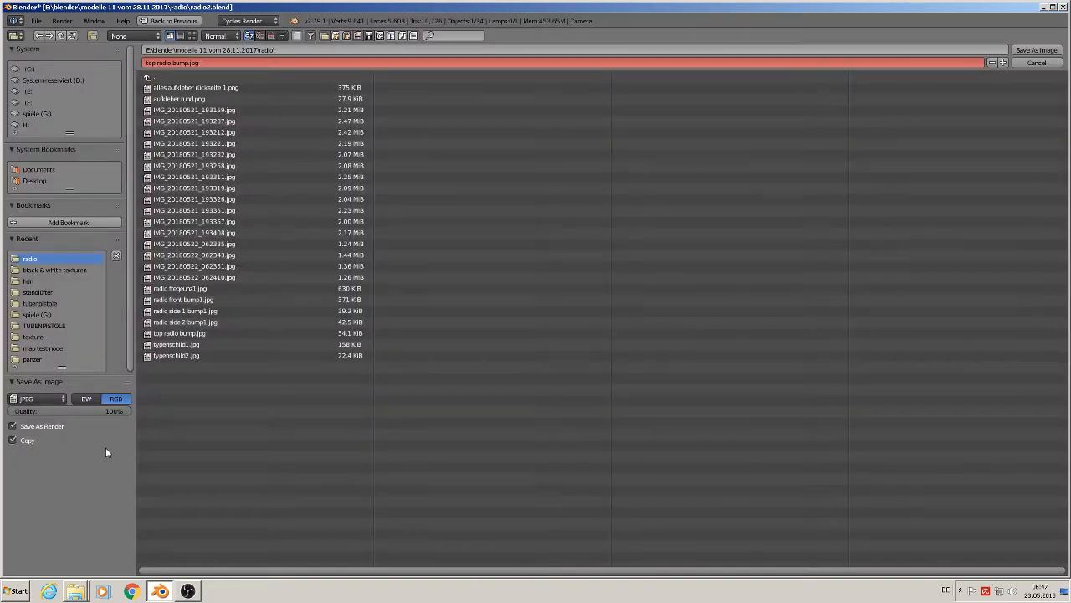
left_click(174, 65)
left_click_drag(172, 62, 194, 63)
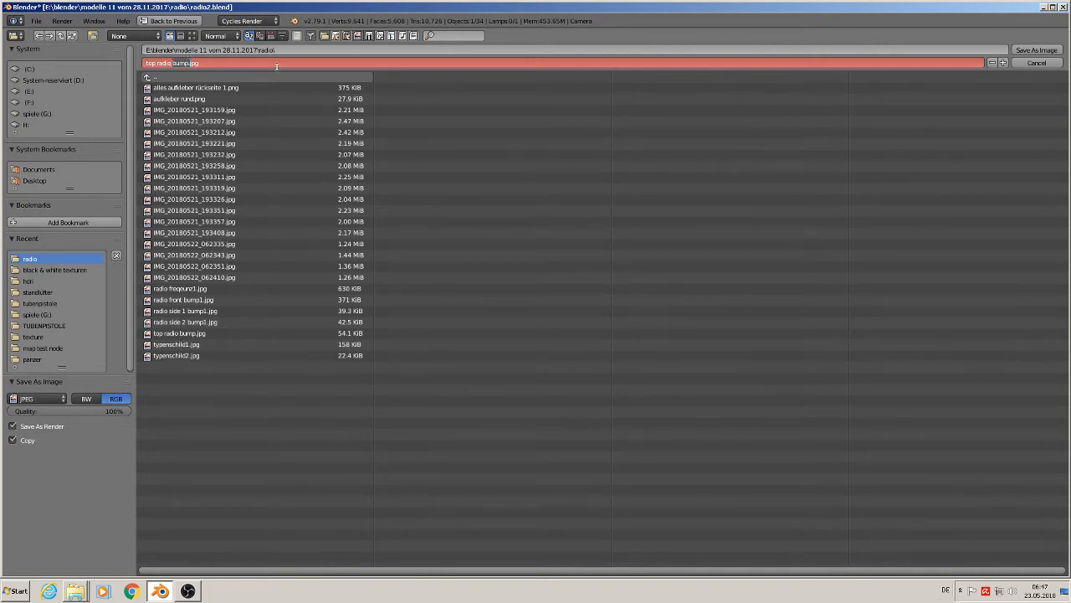
type("text")
left_click(31, 399)
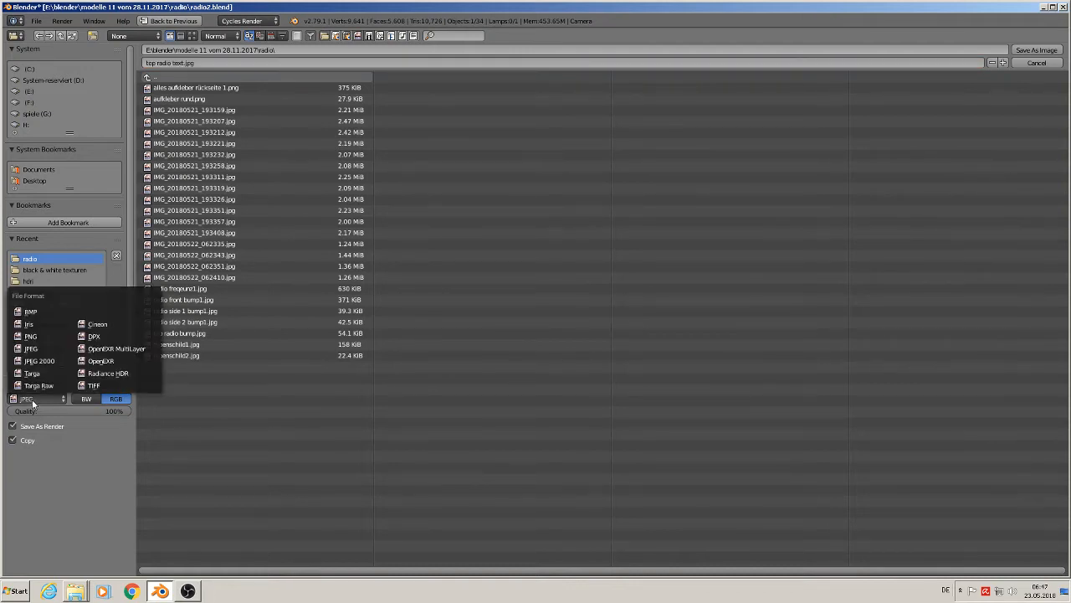
left_click(40, 335)
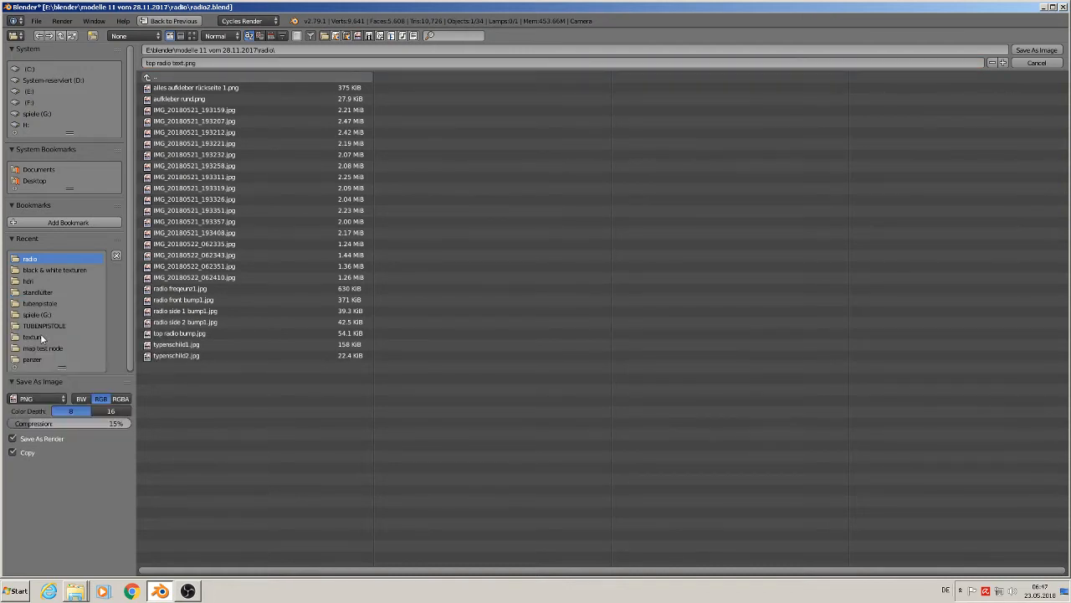
left_click(125, 400)
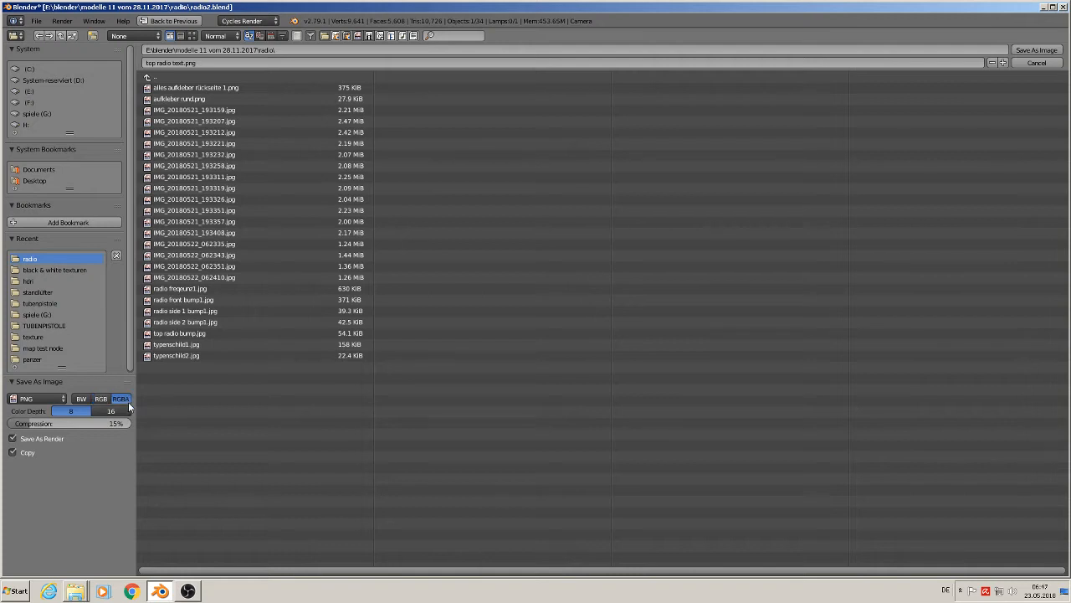
left_click(1038, 50)
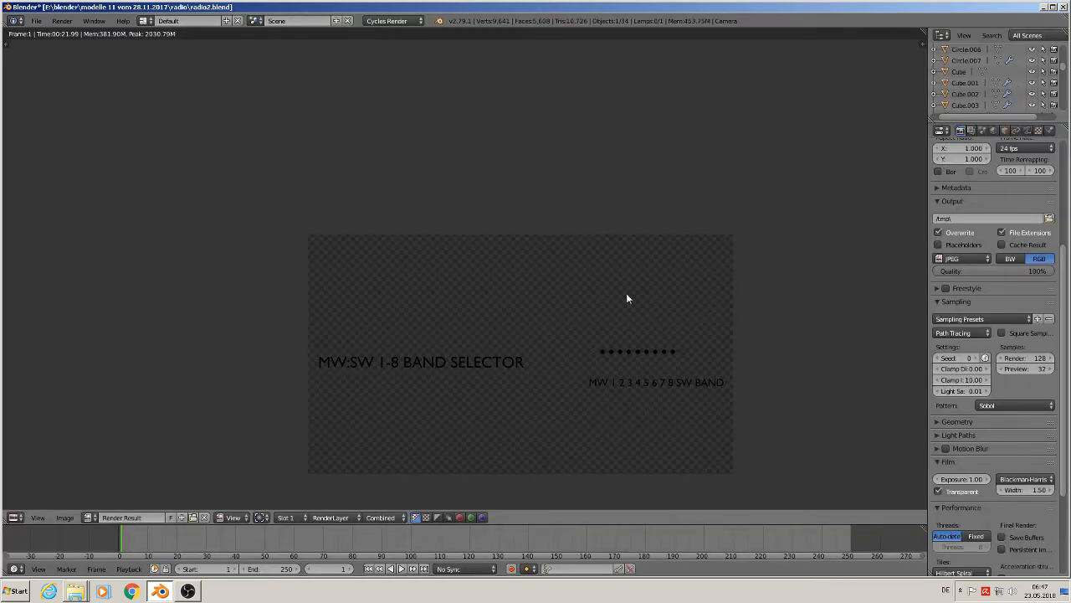
key("Escape")
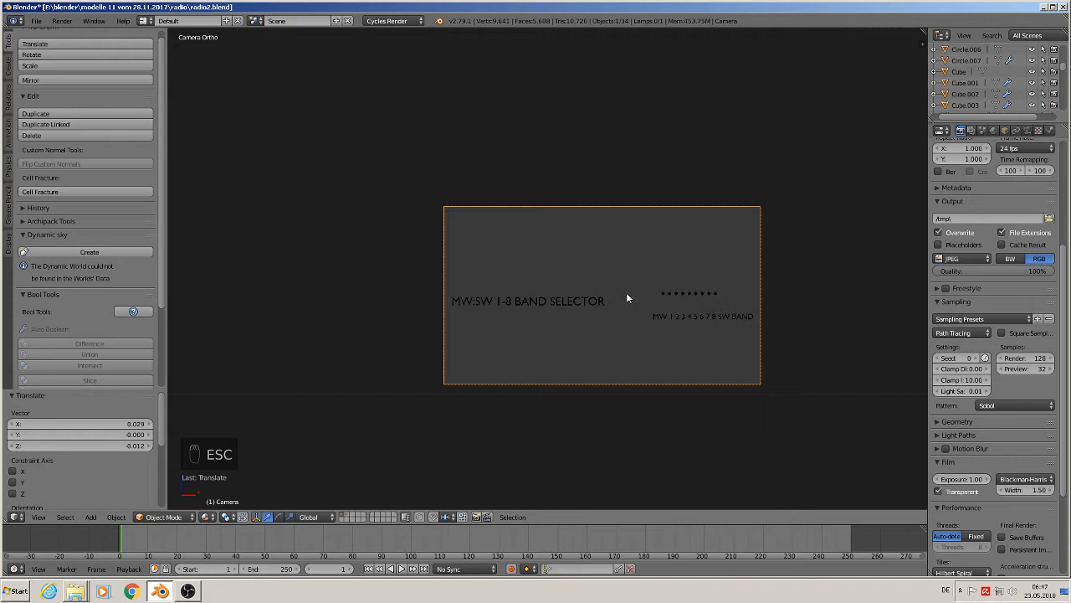
Step: Select the dot row together with both text objects in the front view and move them to layer 2
key("KP_0")
scroll(506, 346, "down", 4)
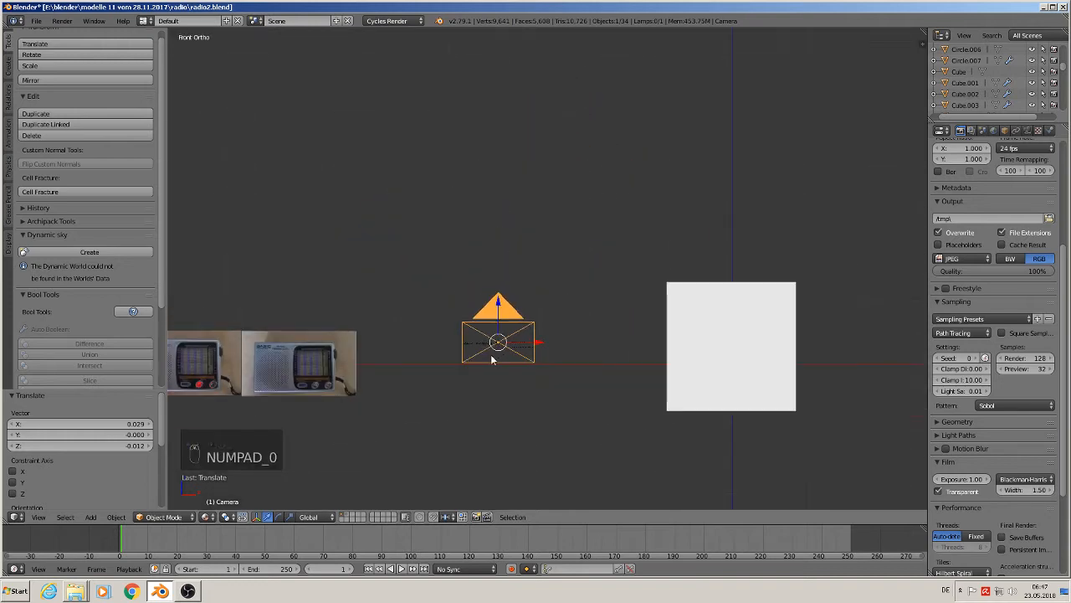
scroll(505, 352, "up", 9)
right_click(588, 294)
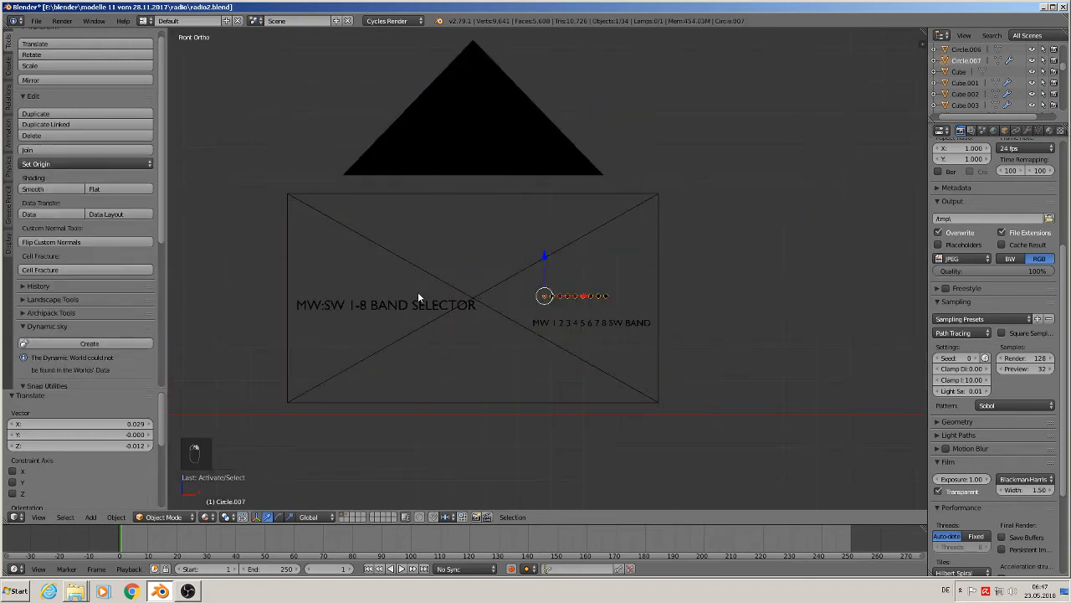
right_click(420, 297, "shift")
right_click(586, 328, "shift")
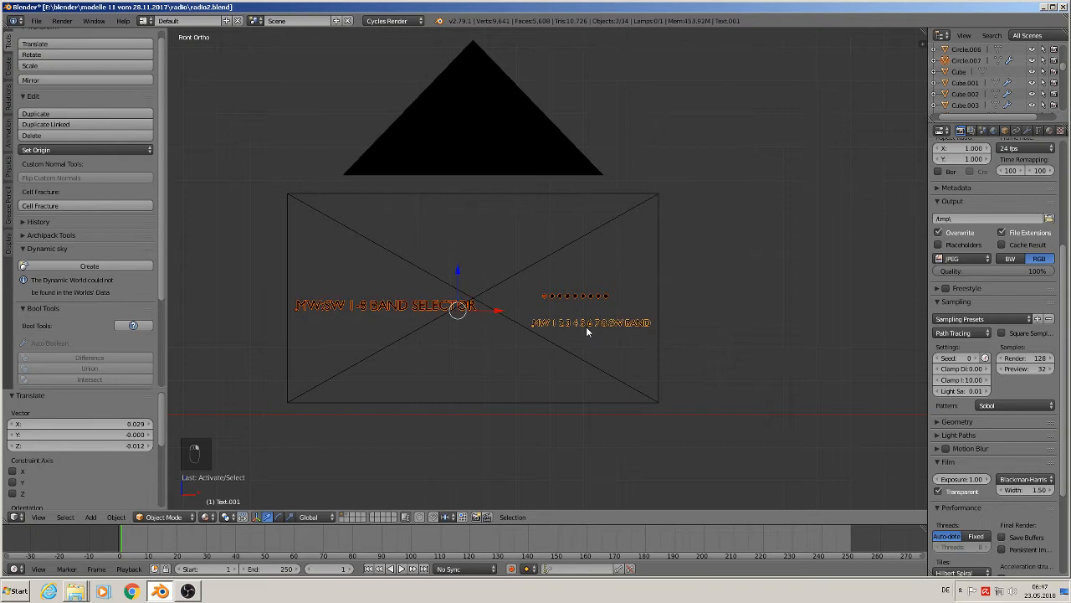
key("m")
left_click(681, 351)
Step: Save the project as a new file named radio3.blend in the radio folder
scroll(226, 322, "down", 10)
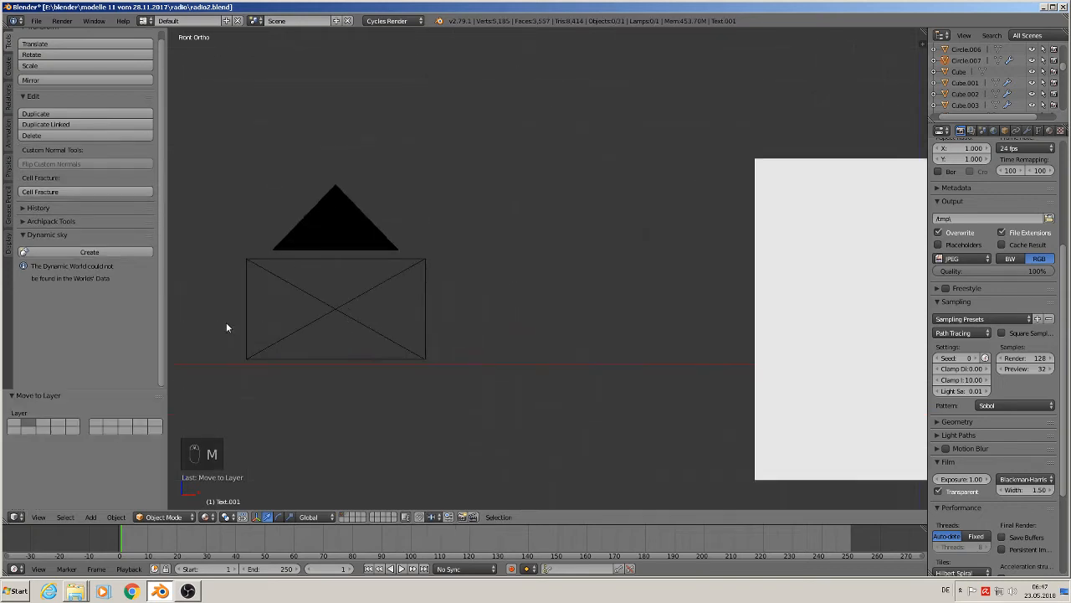
middle_click_drag(364, 313, 860, 266, "shift")
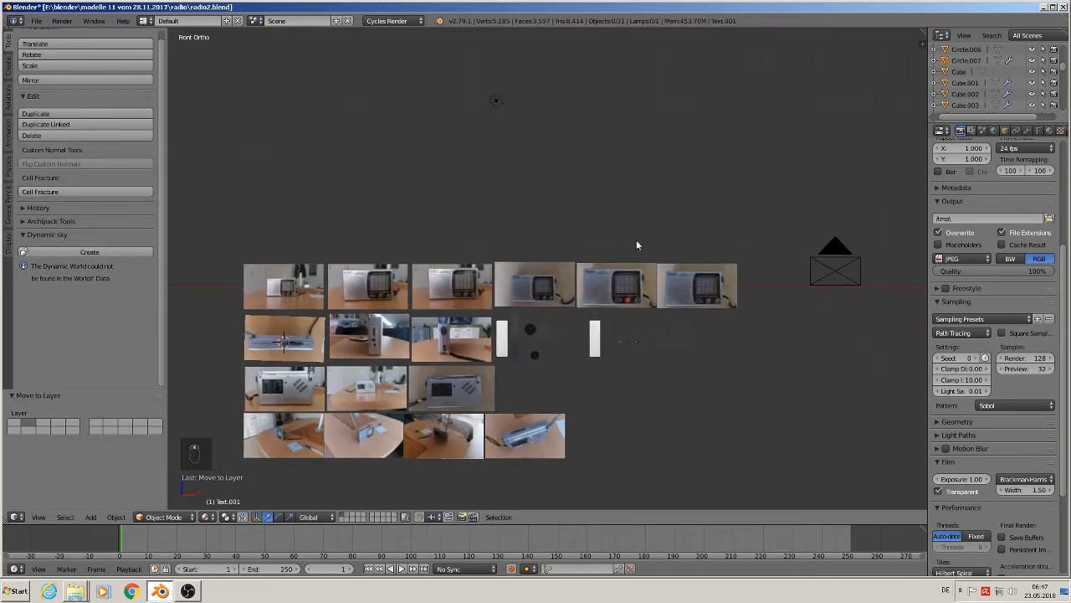
middle_click_drag(636, 239, 712, 185, "shift")
left_click(36, 20)
left_click(65, 118)
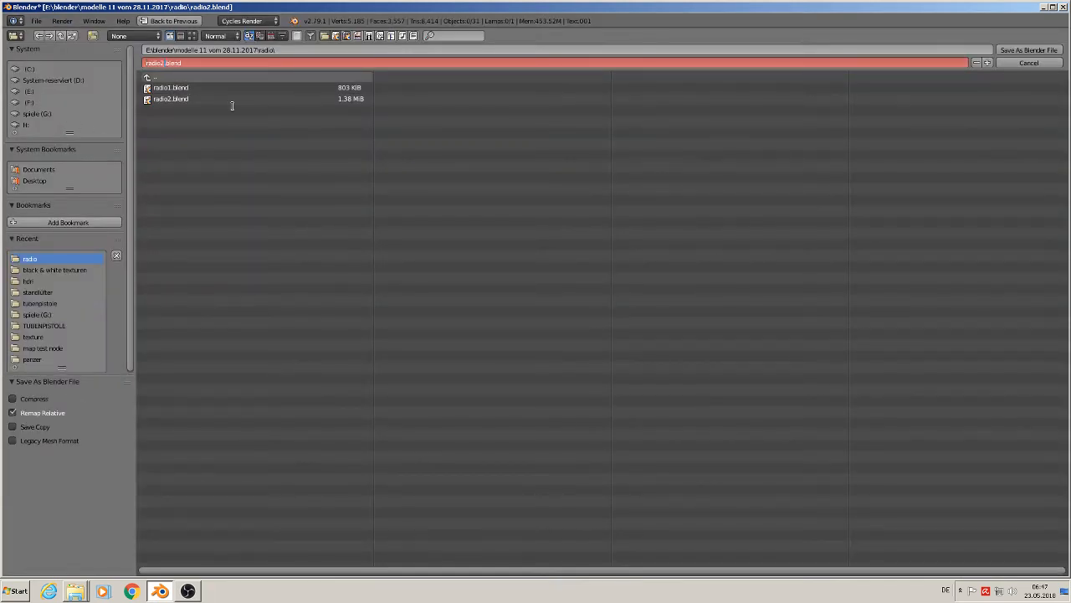
left_click(1058, 50)
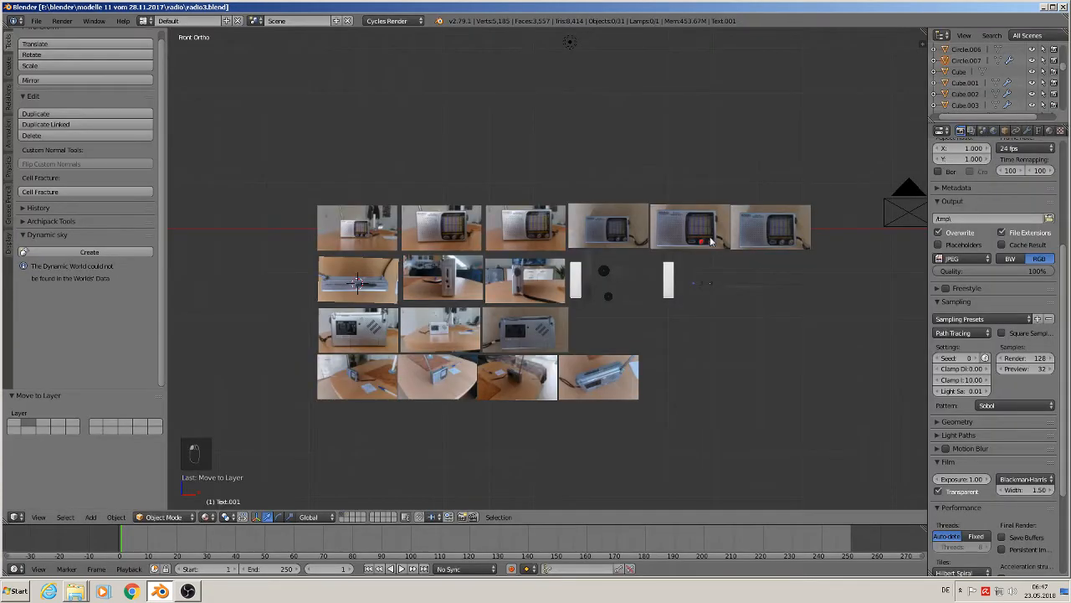
Step: Place the 3D cursor on the antenna mount in the back-side photo and add a UV sphere there
scroll(431, 193, "up", 6)
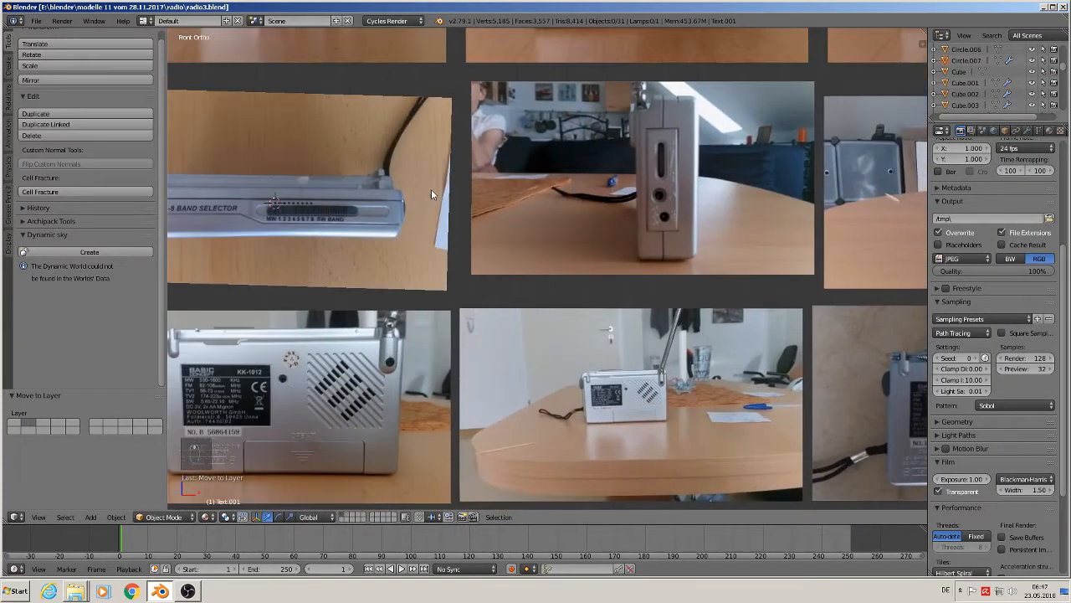
middle_click_drag(432, 192, 775, 275, "shift")
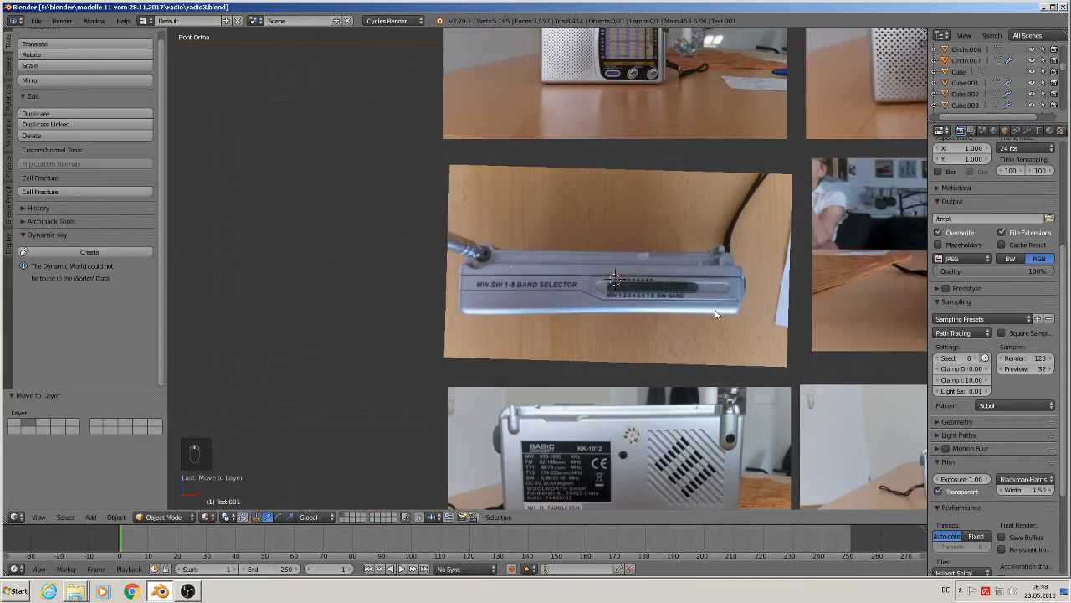
scroll(715, 313, "up", 3)
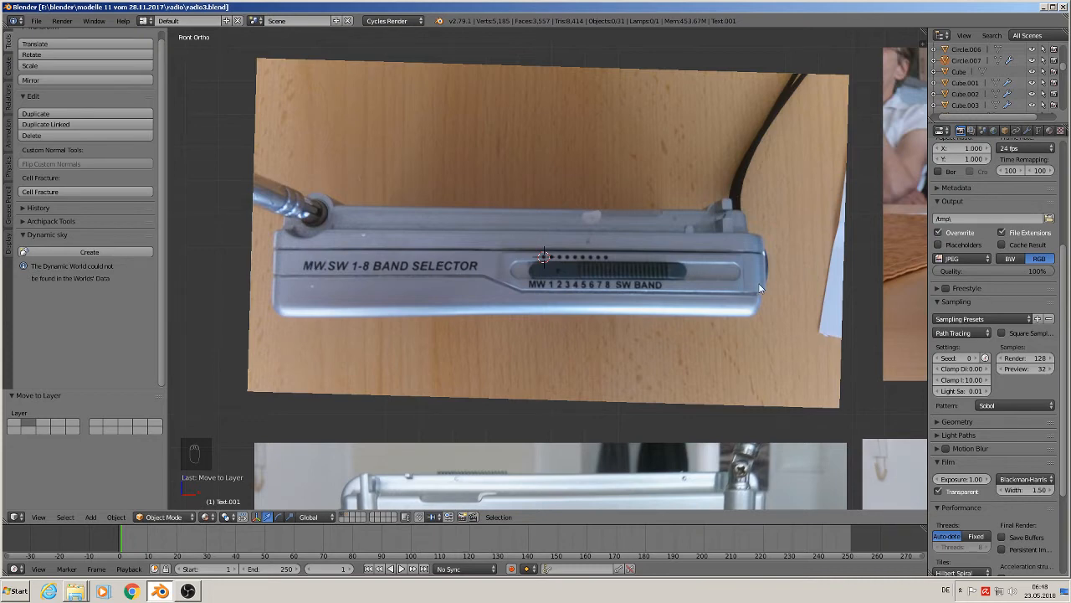
scroll(760, 288, "down", 3)
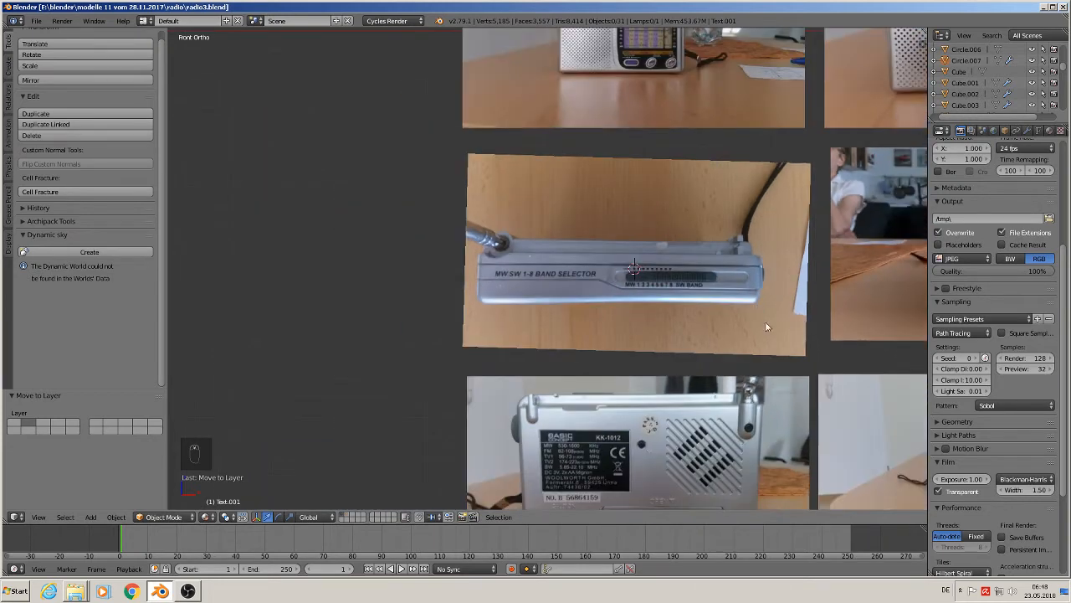
middle_click_drag(767, 327, 577, 166, "shift")
scroll(334, 236, "up", 5)
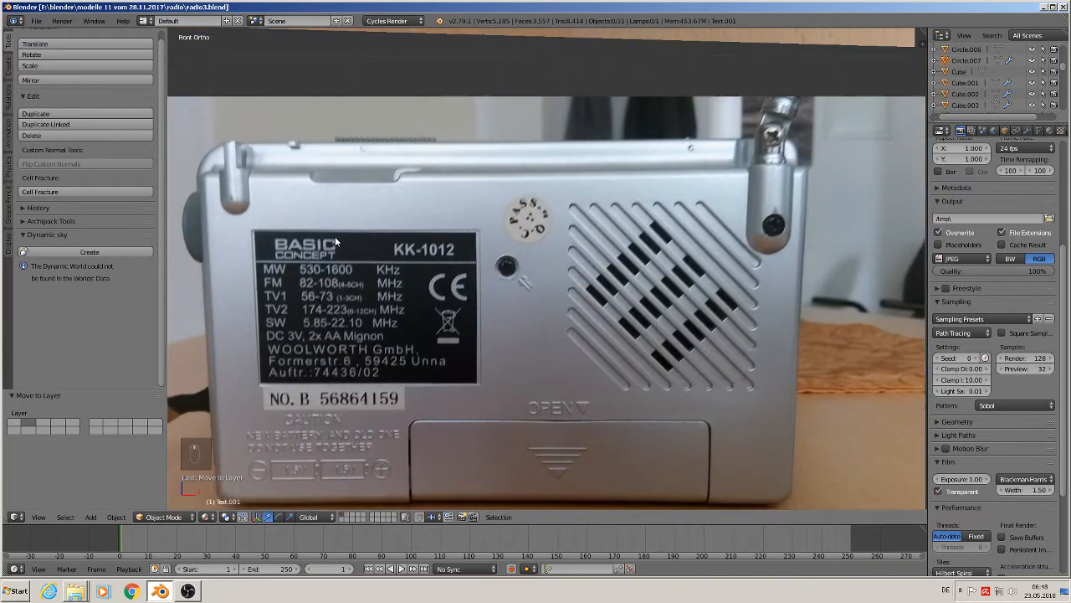
middle_click_drag(335, 237, 341, 226, "shift")
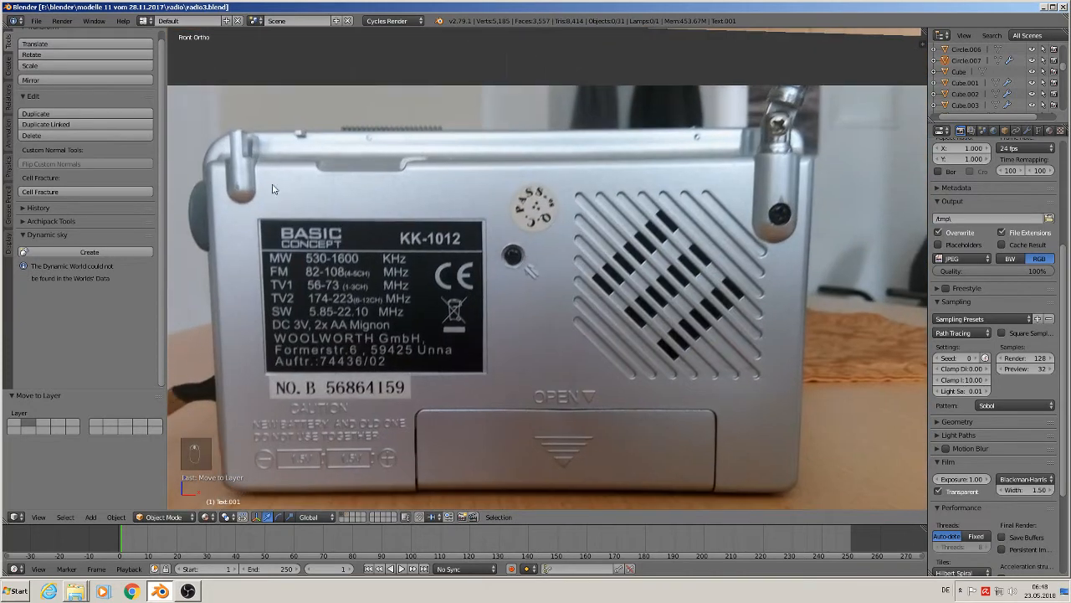
left_click(778, 197)
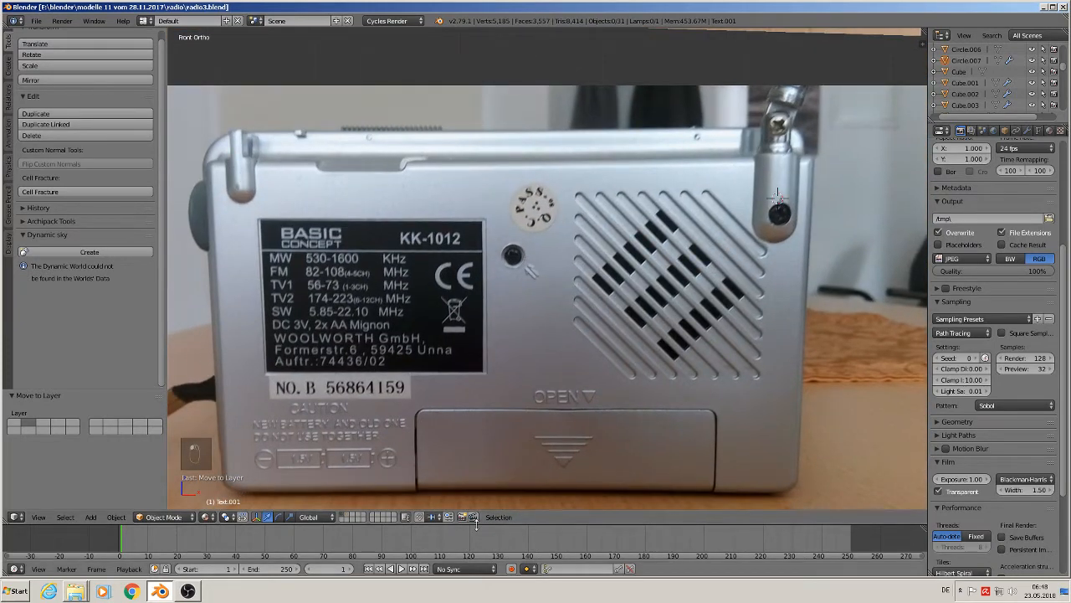
left_click(89, 518)
mouse_move(99, 503)
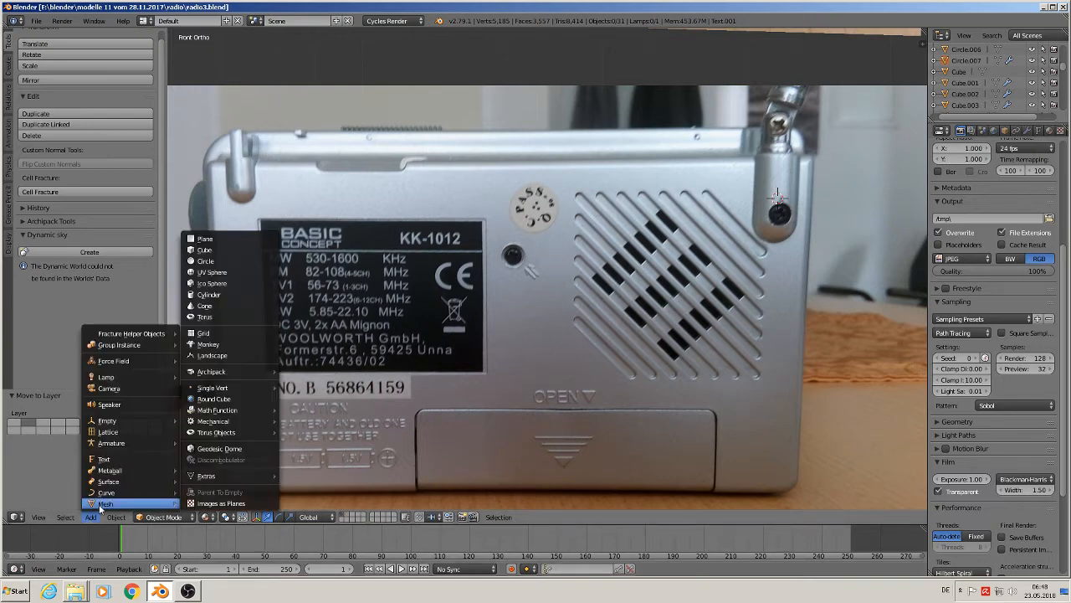
left_click(213, 273)
Step: Scale the sphere to about 0.046 and lower it along Z onto the rounded lower end of the antenna mount
key("s")
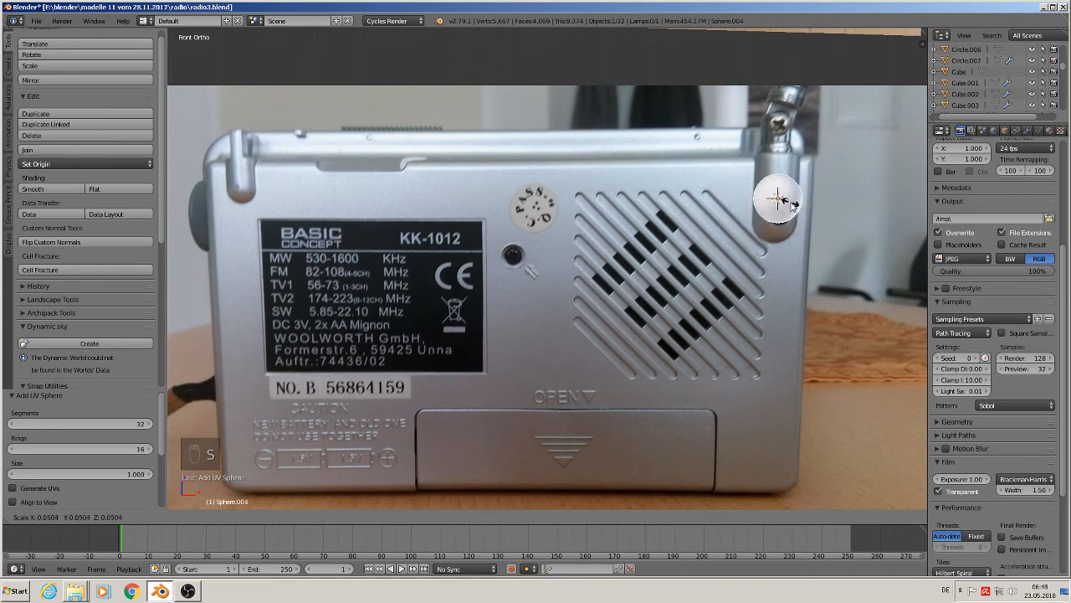
left_click(790, 205)
key("g")
key("z")
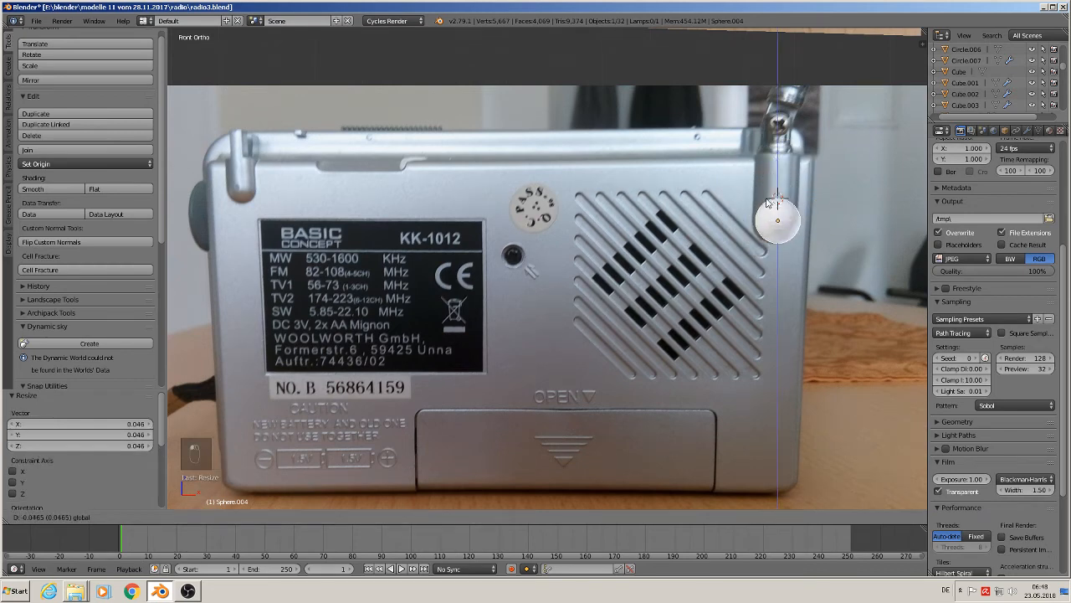
left_click(810, 243)
Step: Delete the vertices of the sphere's upper half, above its equator, in the front view
key("KP_Decimal")
key("Tab")
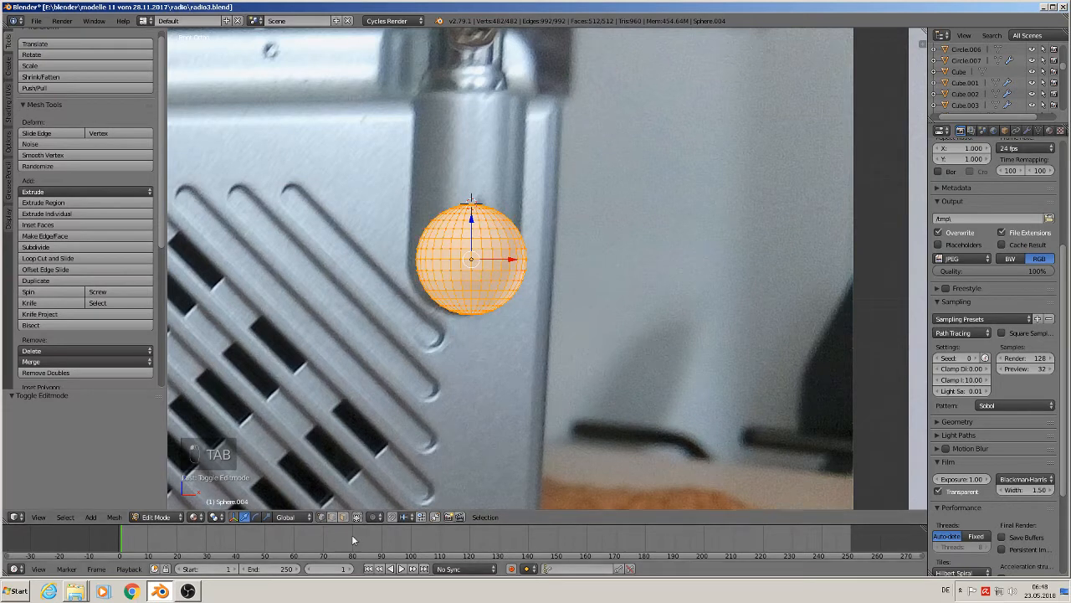
key("a")
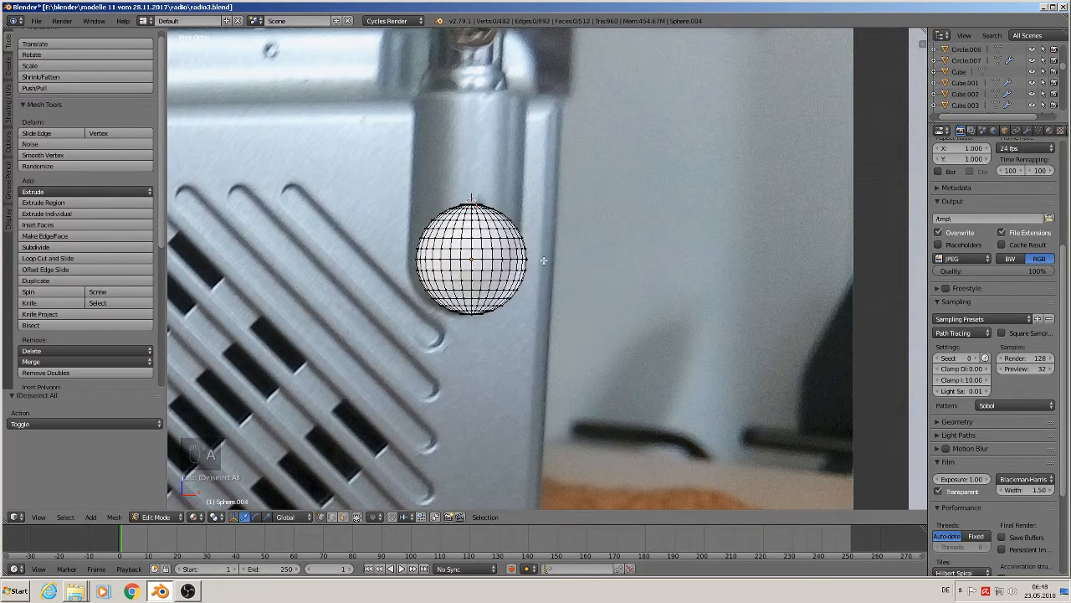
key("b")
left_click_drag(545, 256, 414, 167)
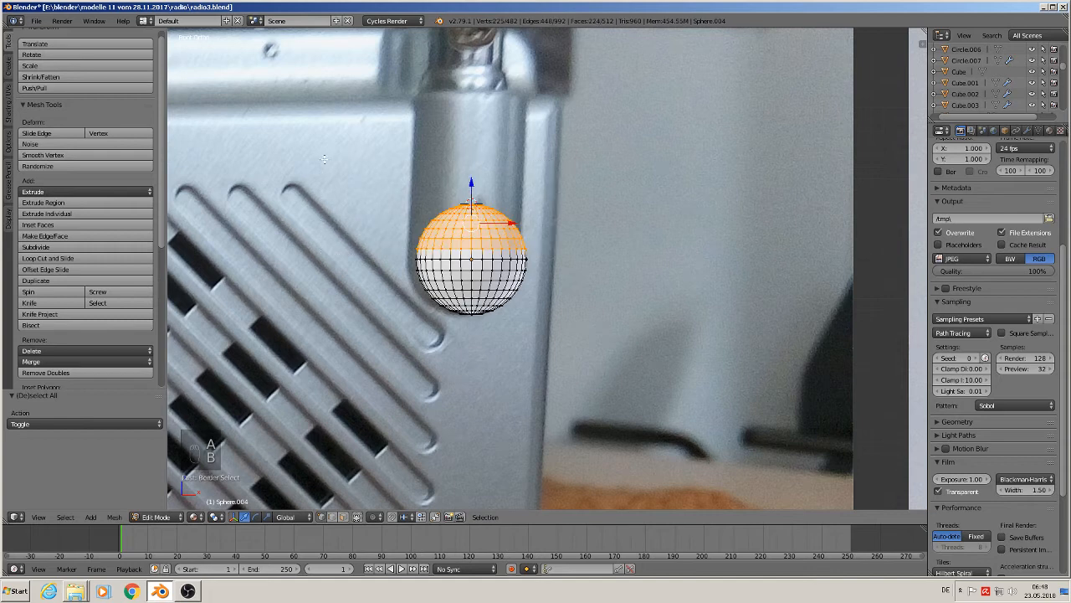
key("x")
left_click(331, 167)
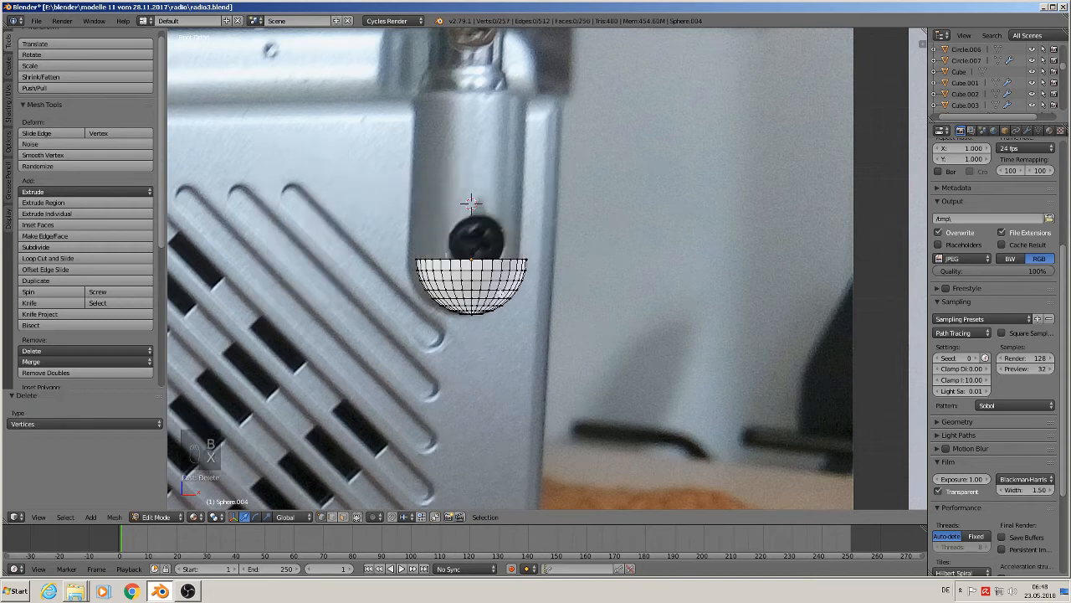
Step: Delete the rear half of the bowl's vertices in the top view, leaving a quarter sphere
key("KP_7")
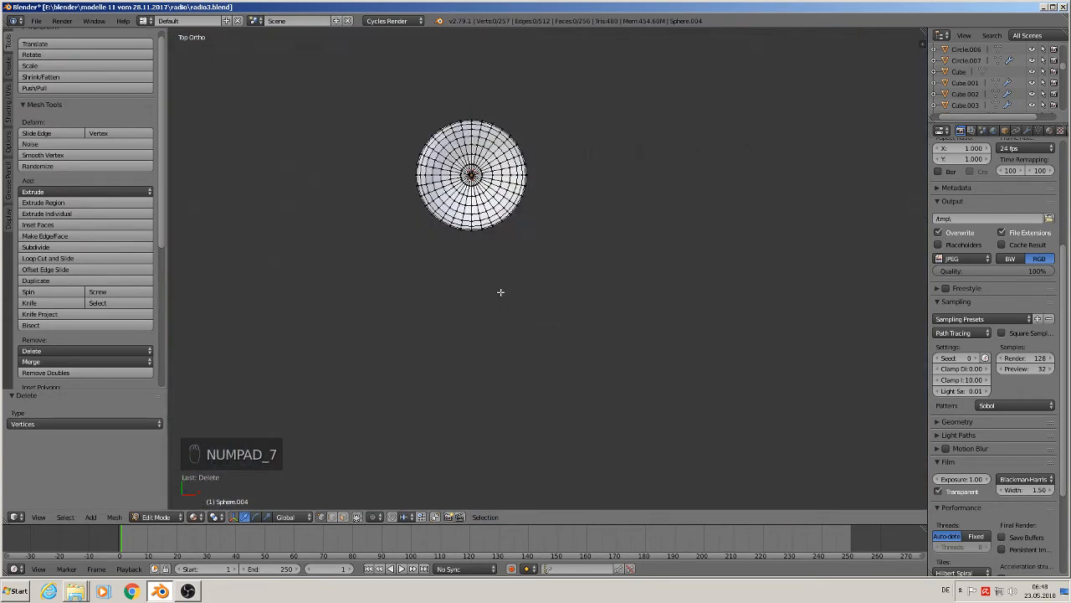
scroll(526, 172, "up", 4)
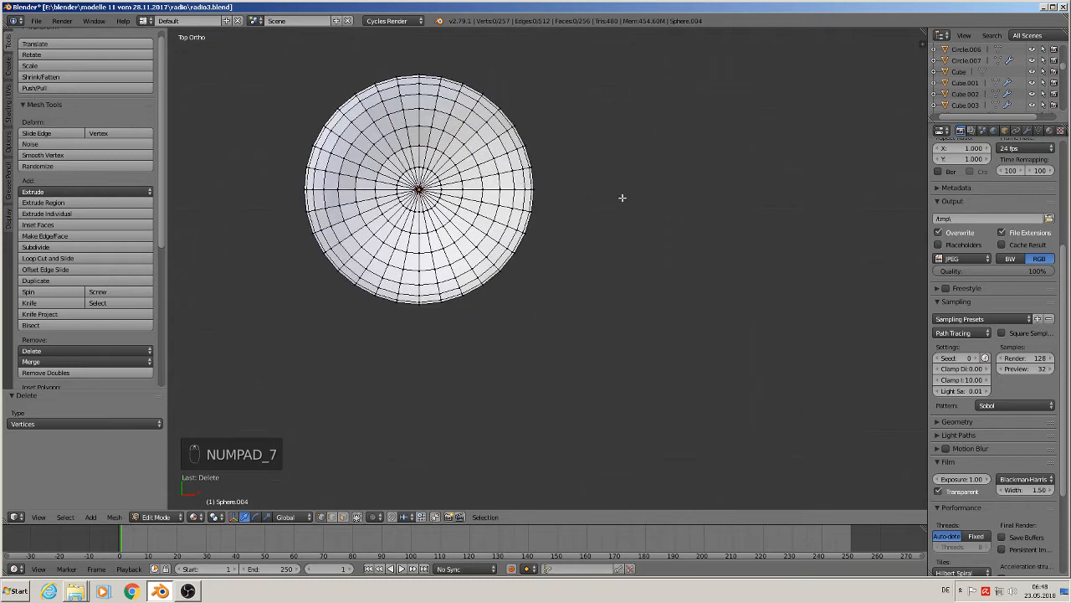
key("b")
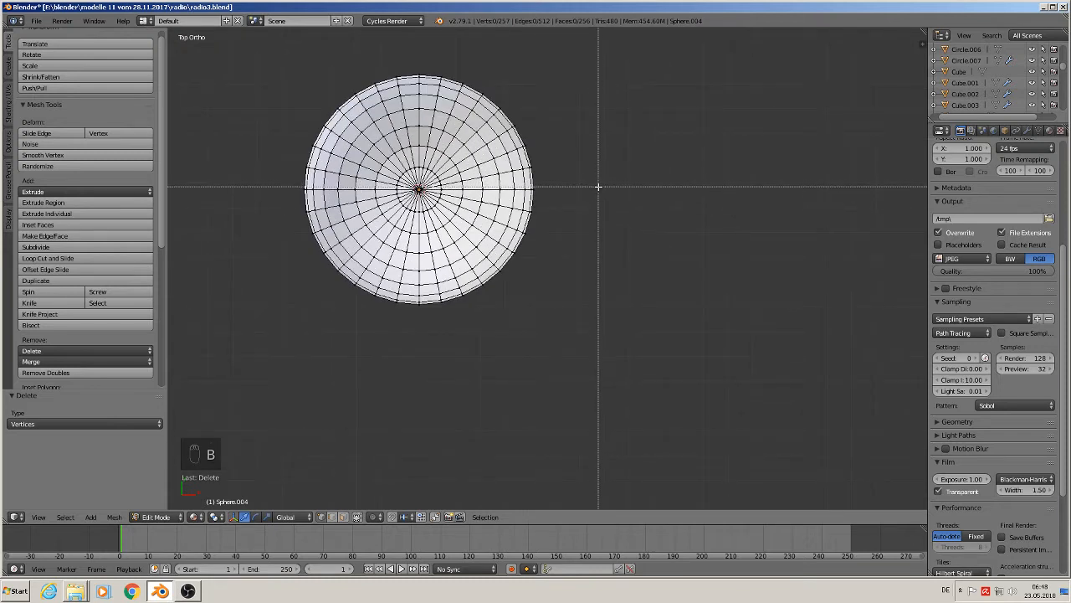
left_click_drag(598, 186, 216, 63)
key("x")
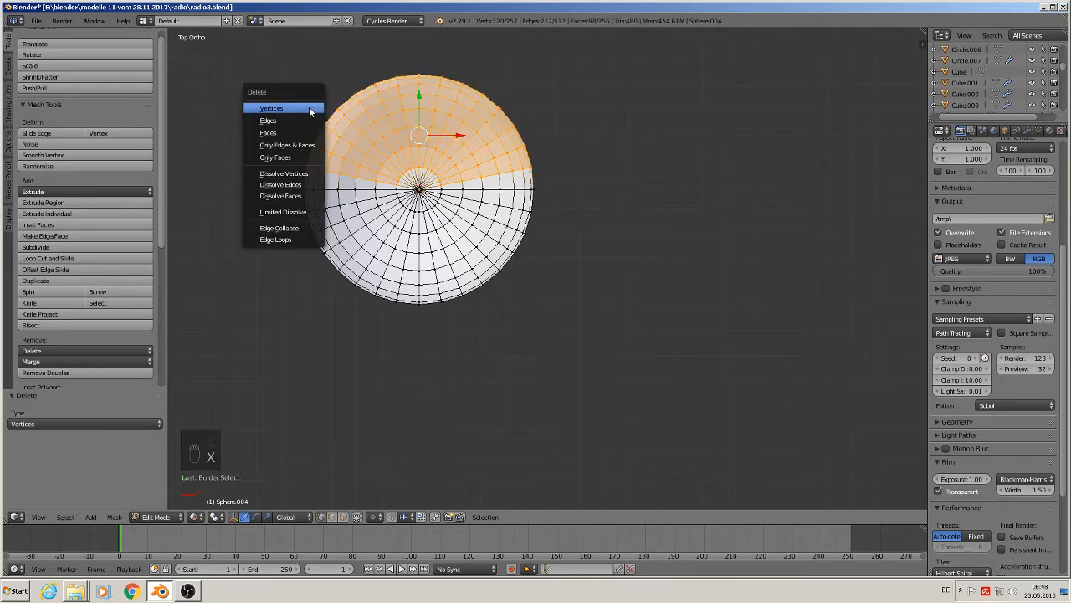
left_click(309, 106)
Step: Extrude the quarter sphere's upper edge loop straight up along Z to the top of the antenna mount
middle_click_drag(448, 303, 477, 295)
scroll(444, 249, "down", 6)
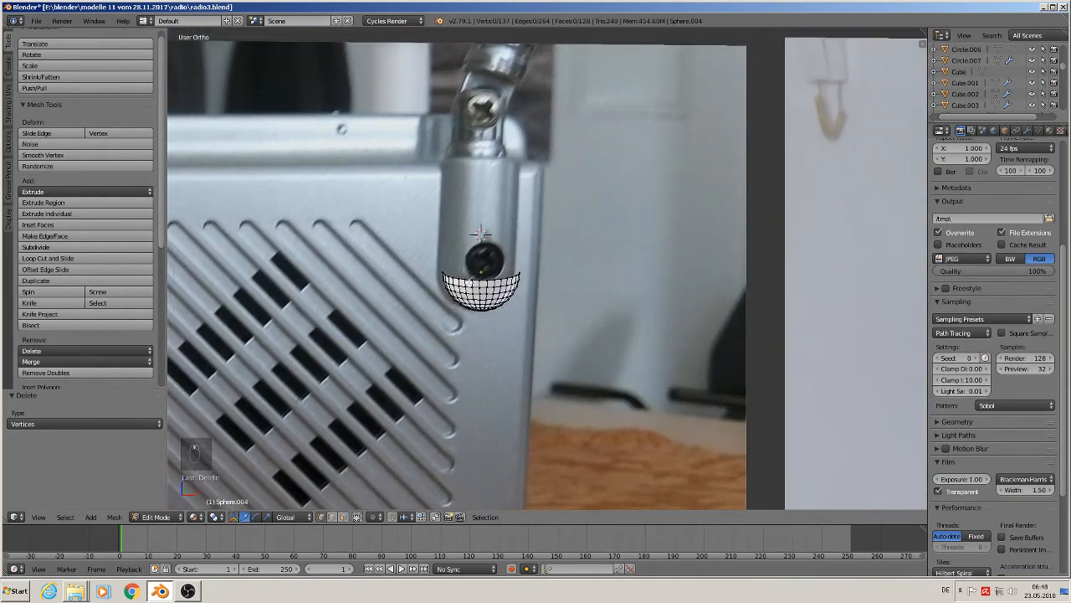
right_click(474, 281, "alt")
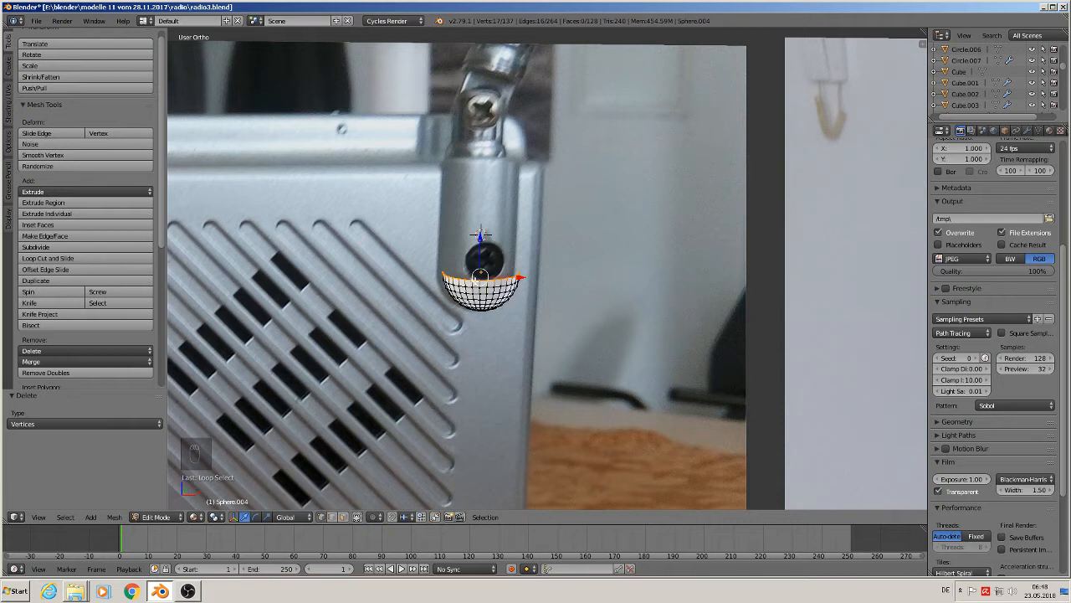
key("e")
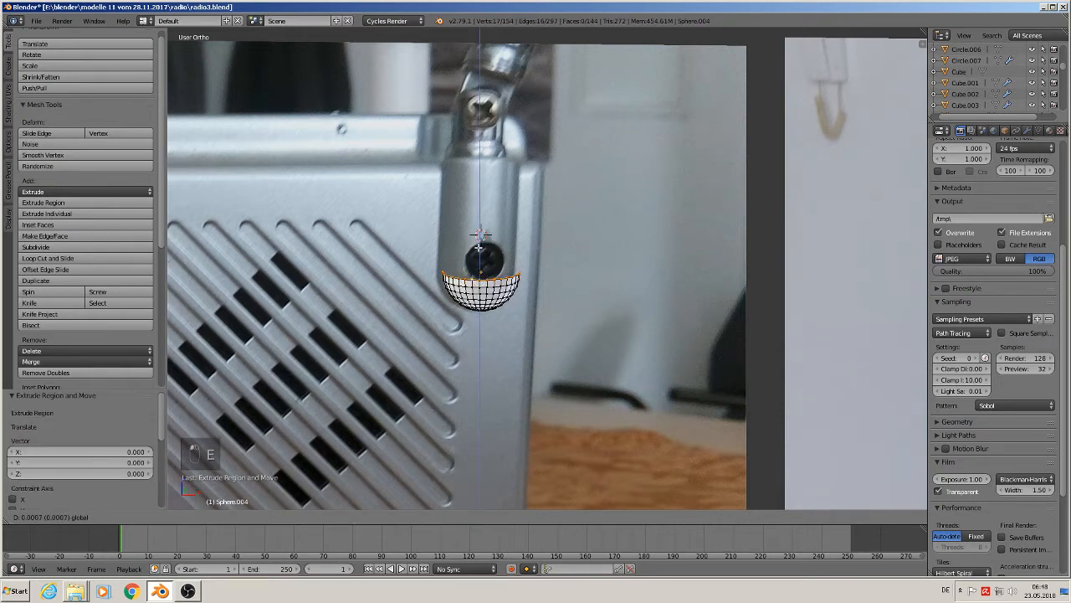
left_click(473, 132)
Step: Move the half-round mount object about -0.345 along Y, away from the reference photos
middle_click_drag(474, 133, 510, 231)
key("Tab")
left_click_drag(443, 181, 598, 366)
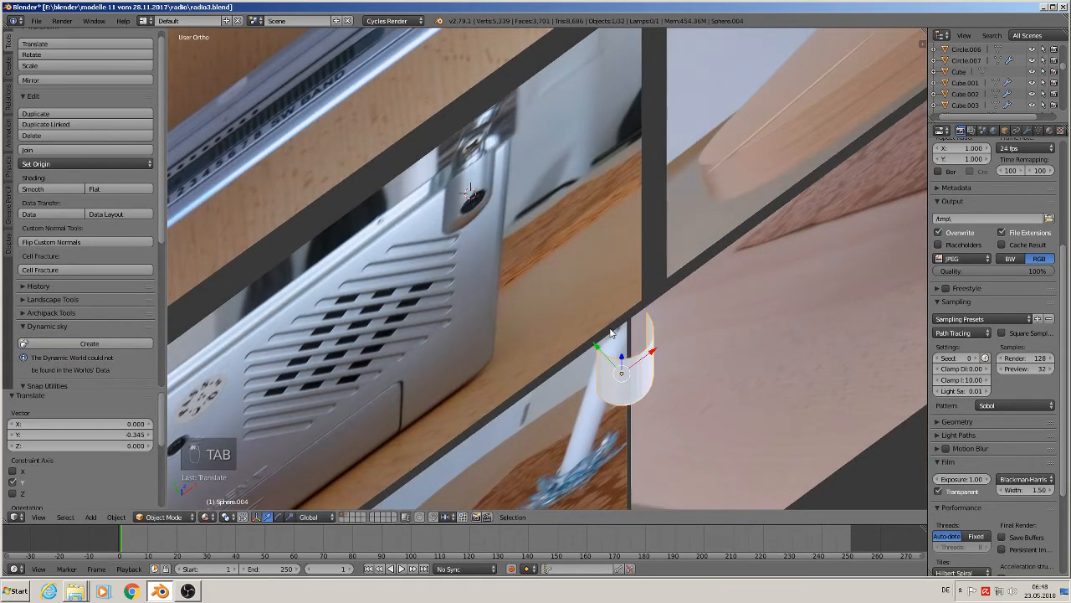
Step: Duplicate the mount's upper rim edge loop and move the copy about 0.055 along Y
scroll(534, 153, "up", 3)
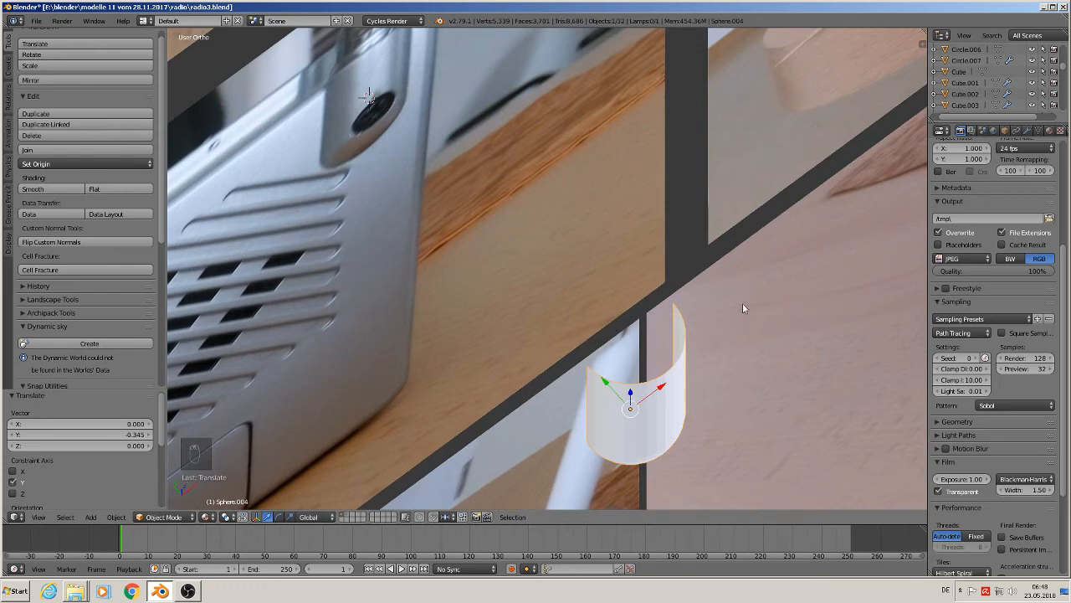
scroll(740, 345, "up", 2)
key("Tab")
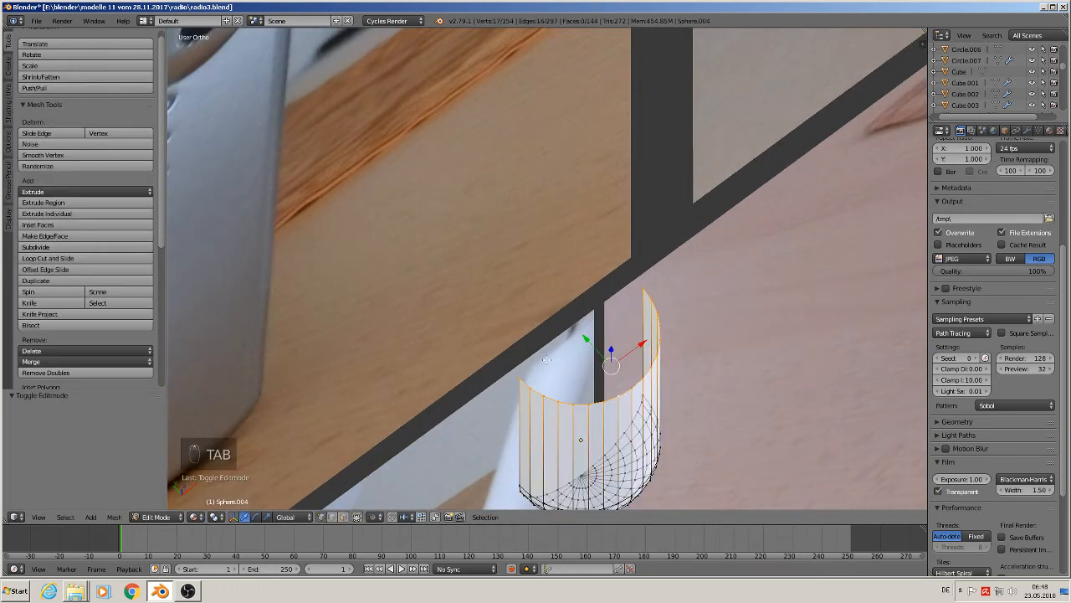
key("shift+d")
right_click(551, 360)
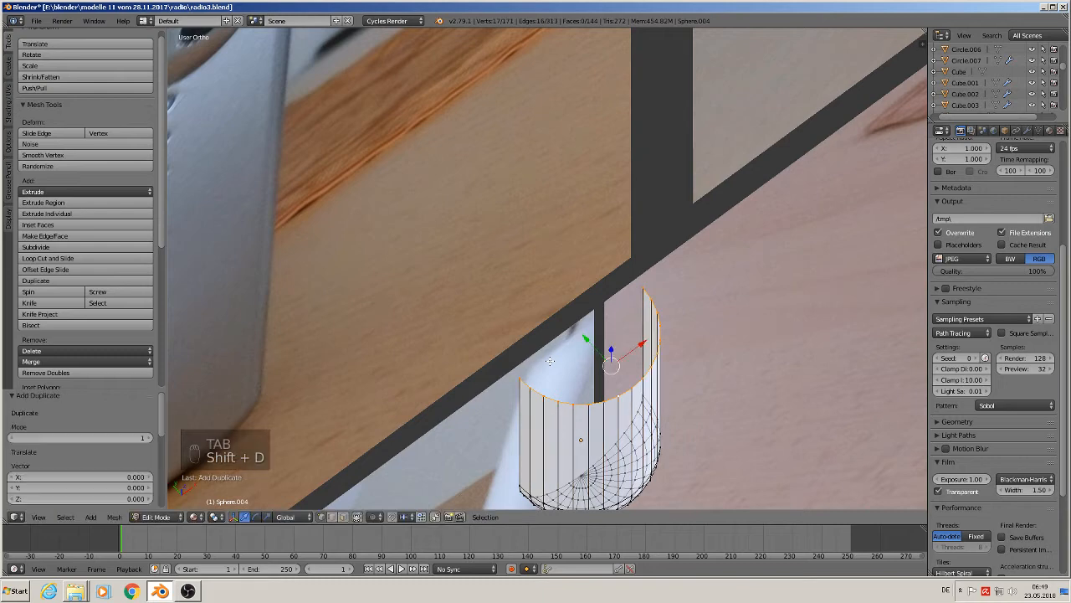
left_click_drag(590, 342, 524, 295)
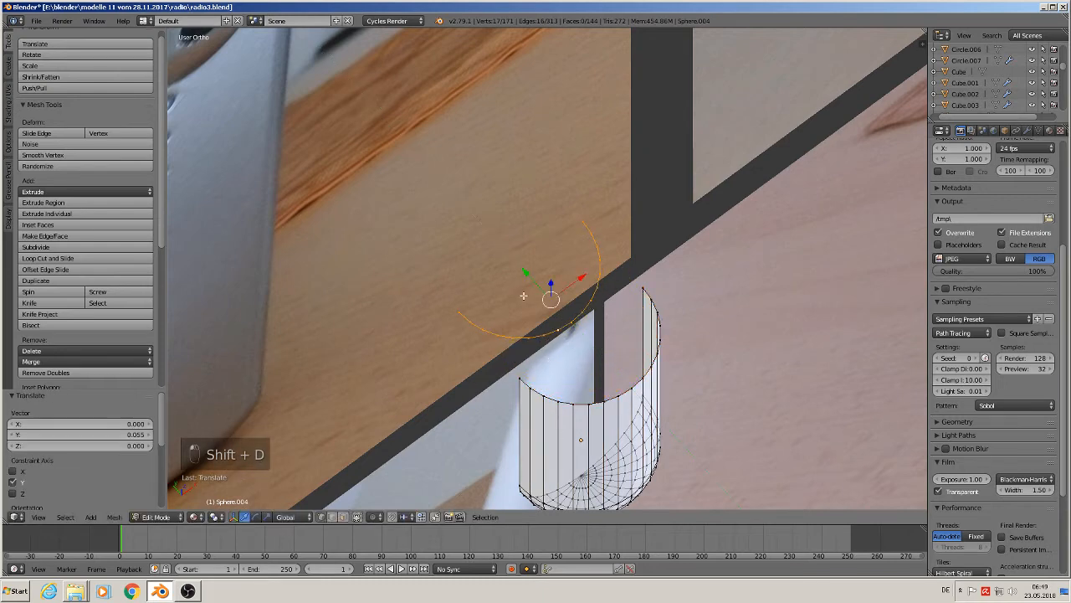
Step: Rotate the duplicated arc 180° about X and shift it slightly along Y to complete the rim's circle
middle_click_drag(524, 295, 636, 326)
type("r")
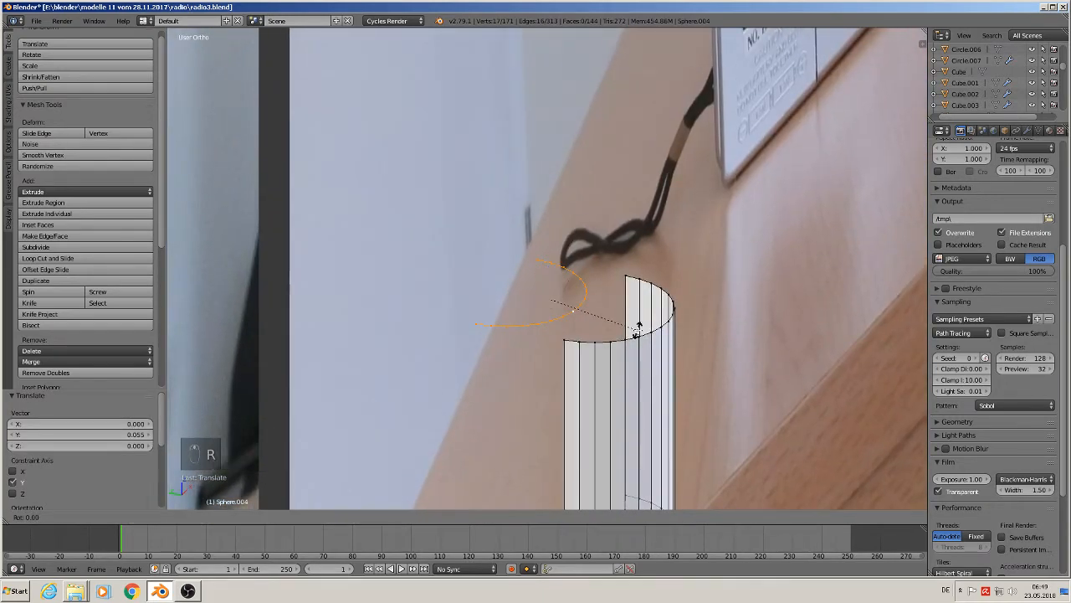
type("x18")
type("0")
key("Return")
scroll(460, 281, "up", 5)
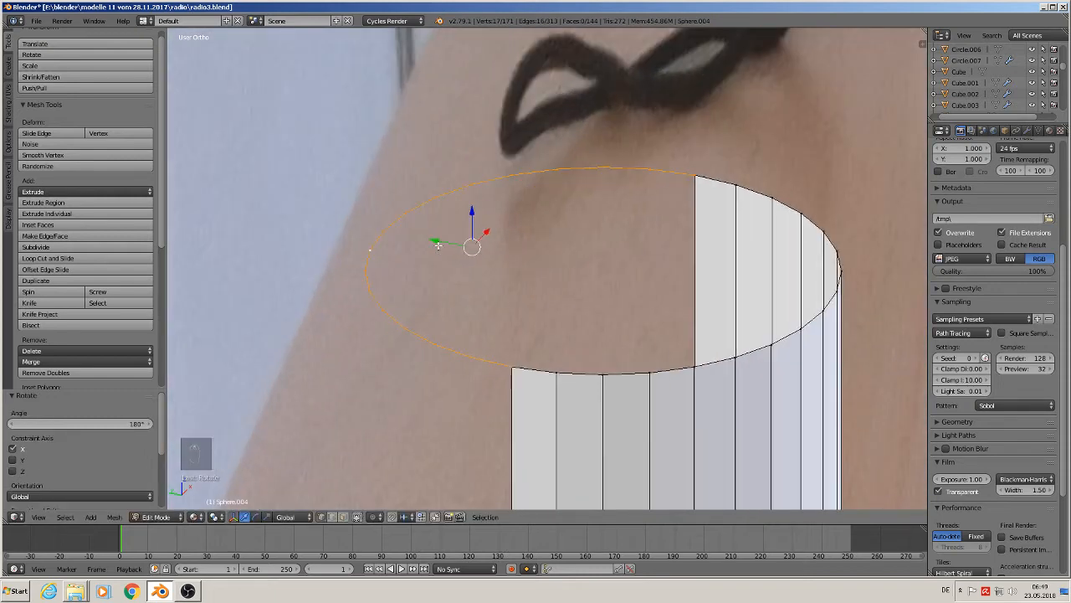
left_click_drag(437, 244, 435, 242)
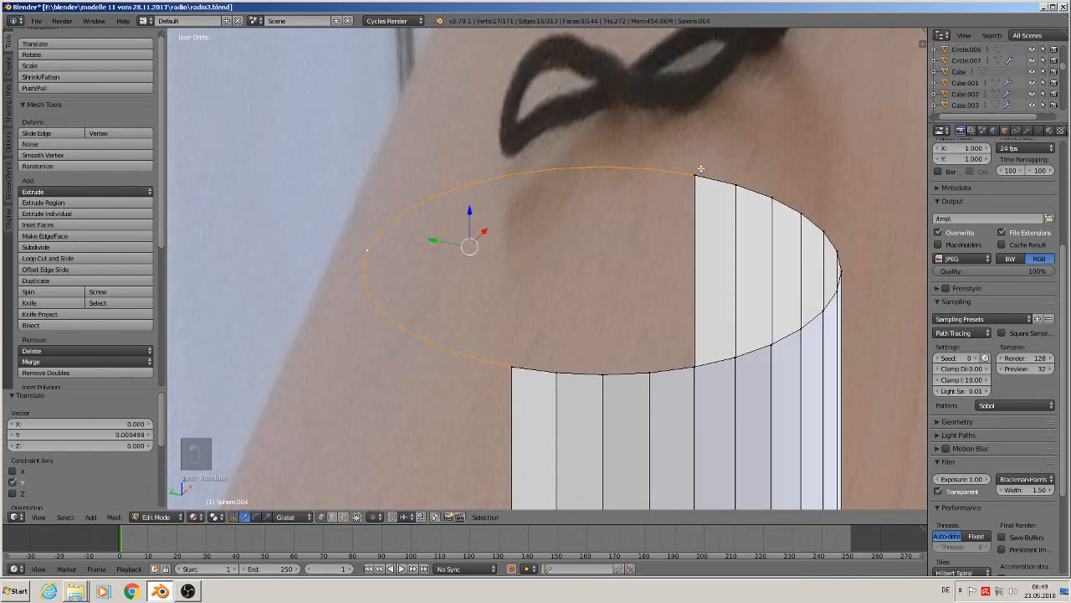
Step: Merge the arc's end vertex with the adjoining rim vertex at the near seam, using At Last
scroll(547, 457, "up", 5)
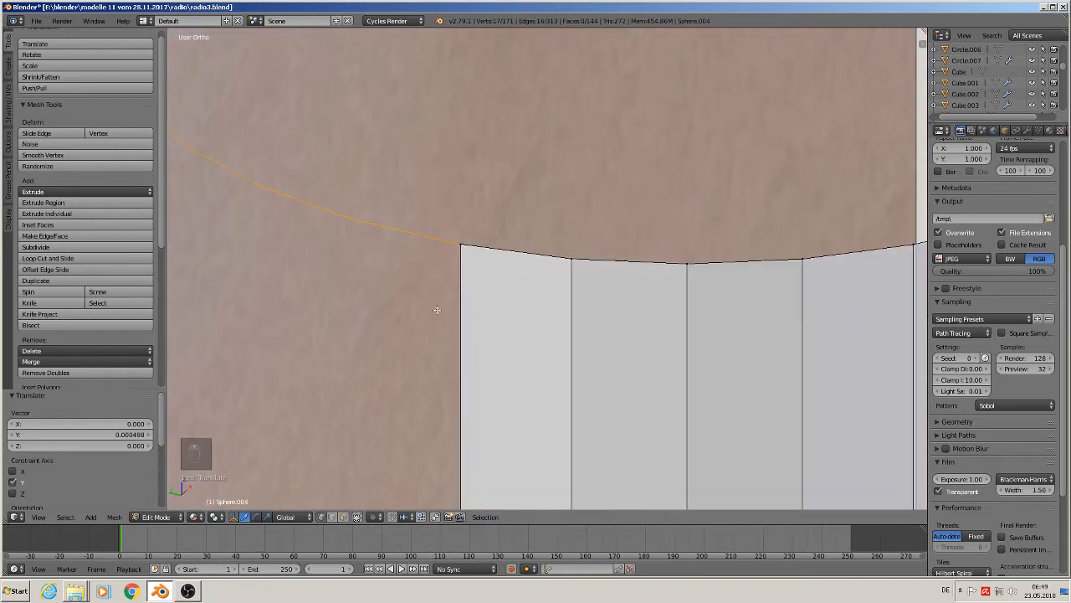
right_click(453, 240)
right_click(455, 242, "shift")
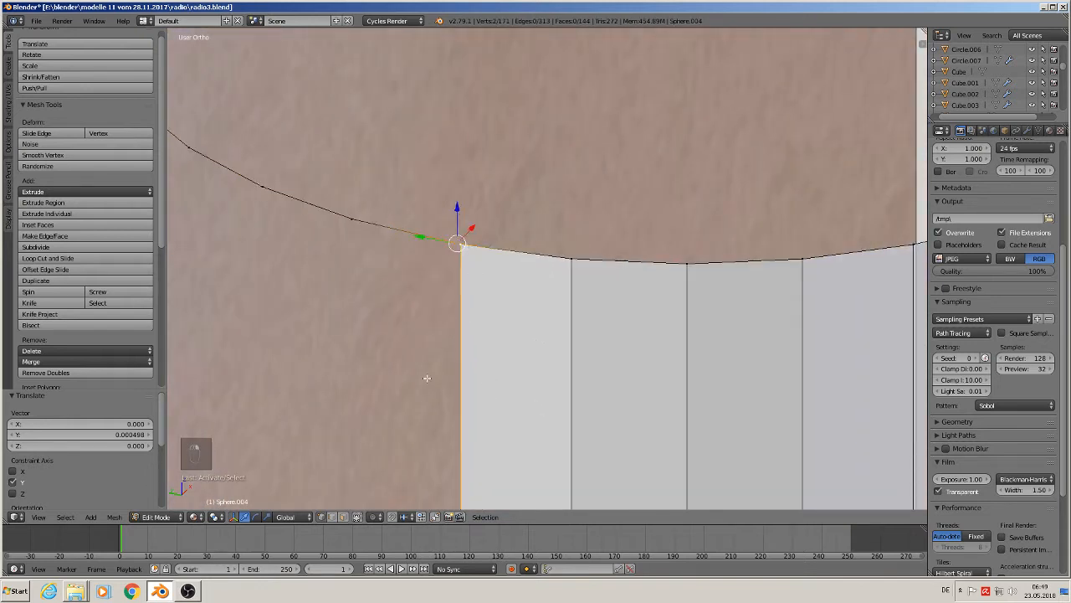
left_click(41, 363)
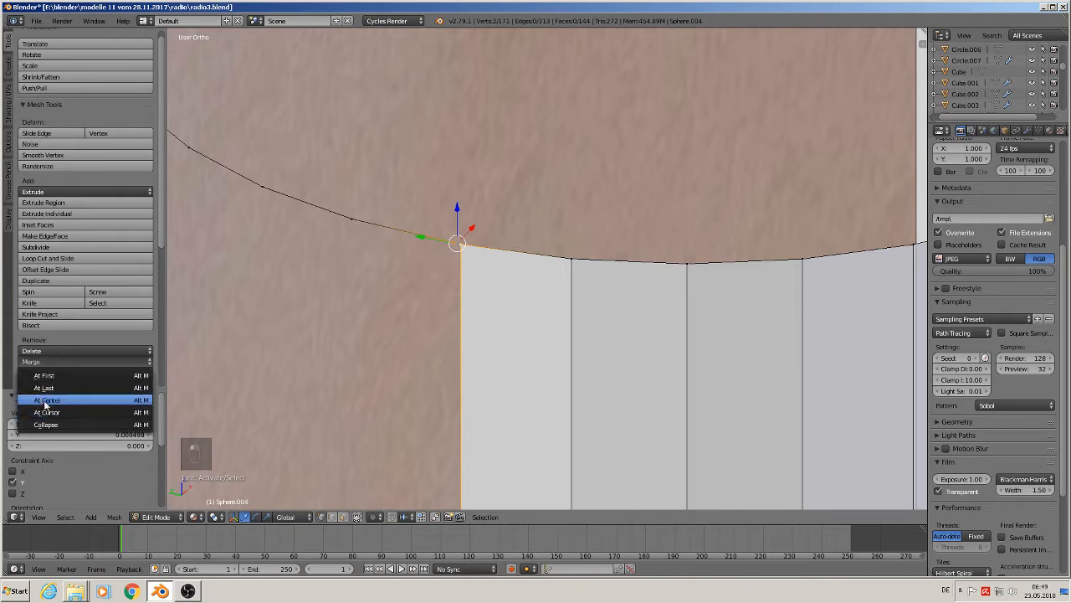
left_click(43, 388)
Step: Merge the arc's other end vertex with the adjoining rim vertex at the far seam, using At Last
scroll(711, 335, "down", 5)
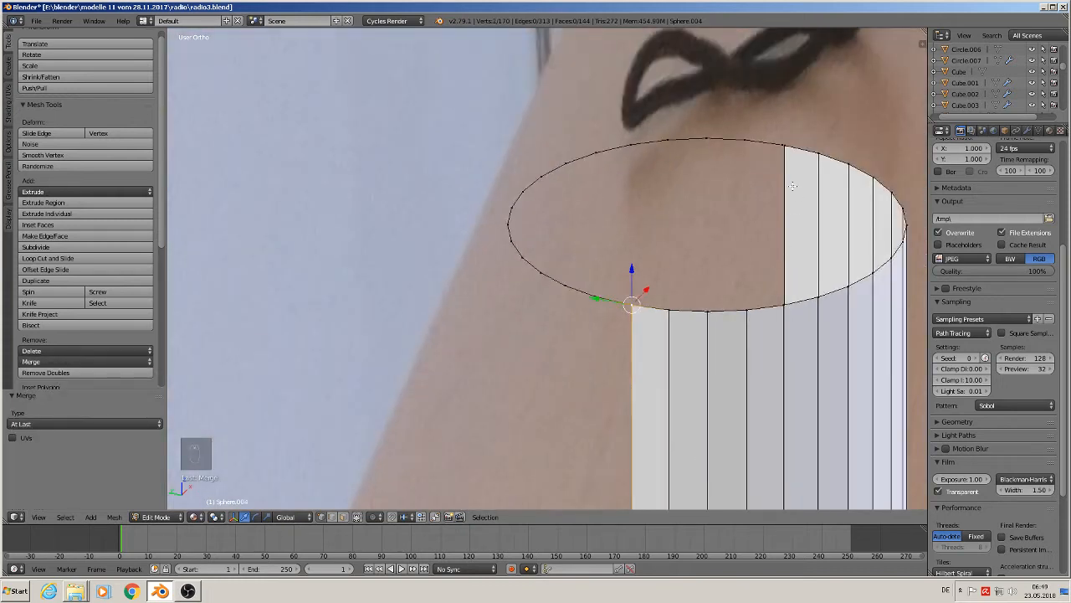
right_click(781, 147)
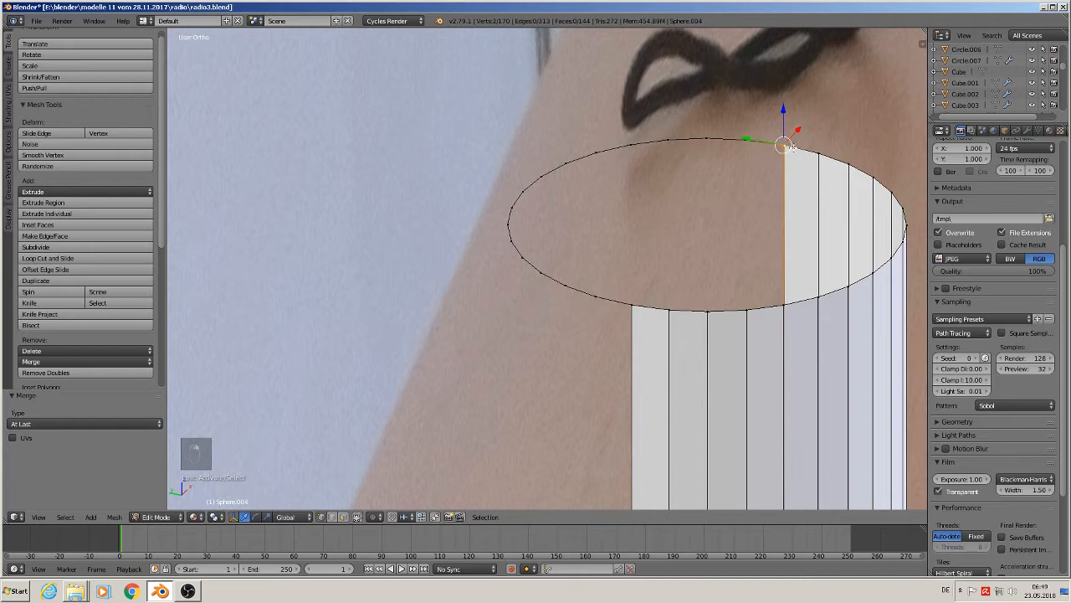
left_click(55, 363)
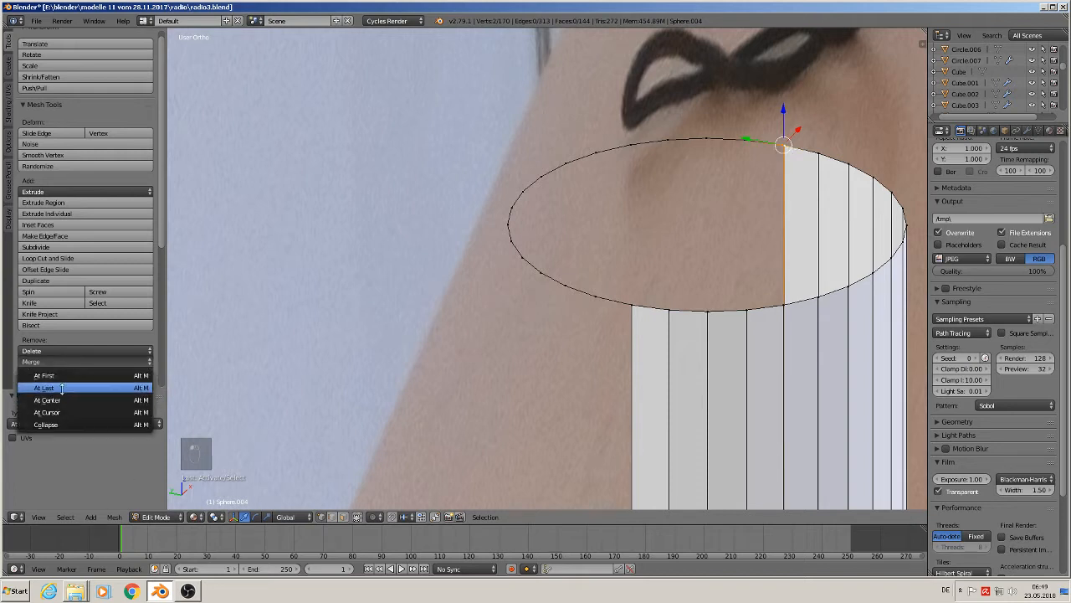
left_click(43, 388)
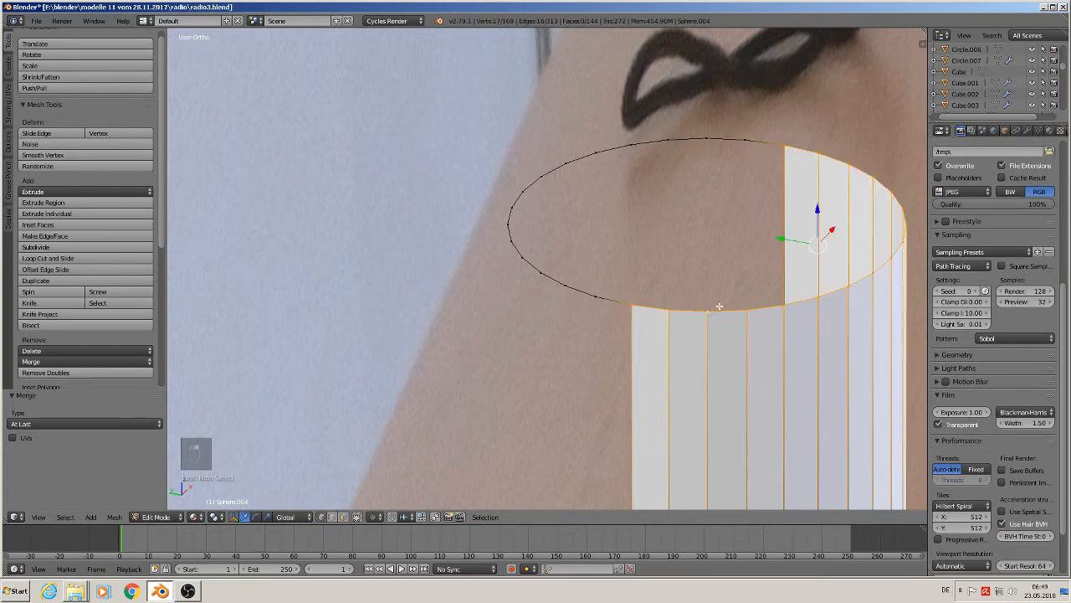
Step: Extrude the complete circular rim loop upward into a short collar and fill its open end with a face
right_click(586, 283, "alt")
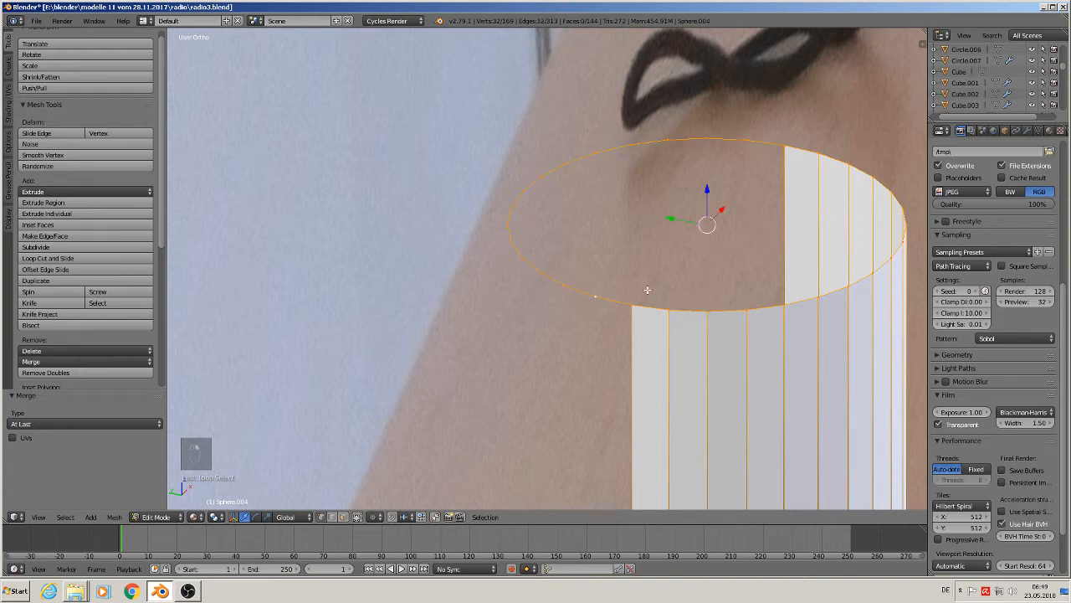
key("e")
left_click_drag(707, 190, 720, 97)
key("f")
key("Tab")
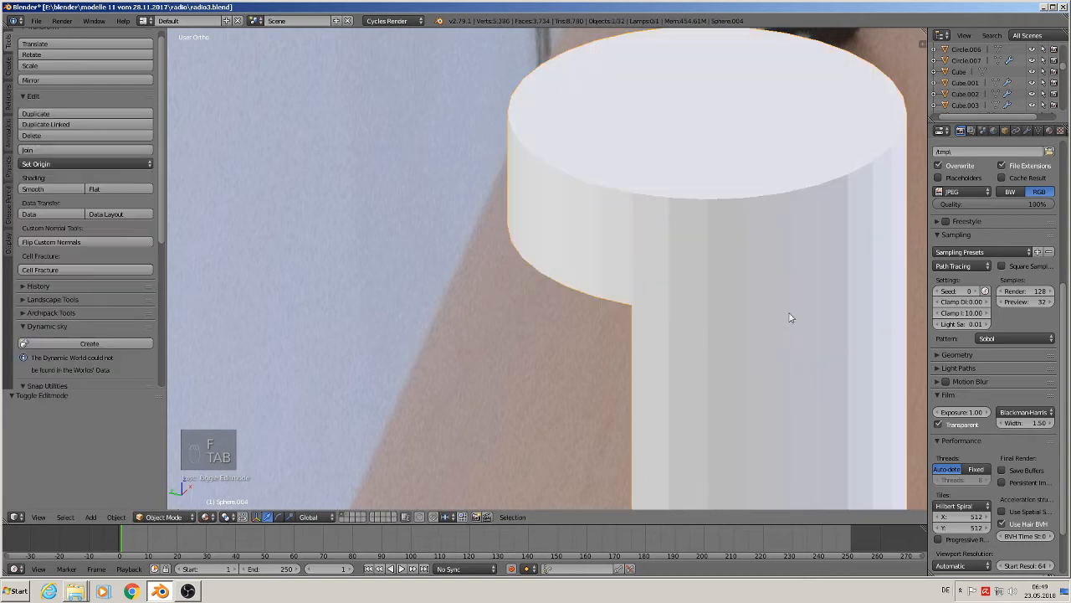
Step: Add two loop cuts around the collar, one just below its upper rim and one just above its lower edge
scroll(796, 368, "down", 6)
scroll(782, 395, "down", 5)
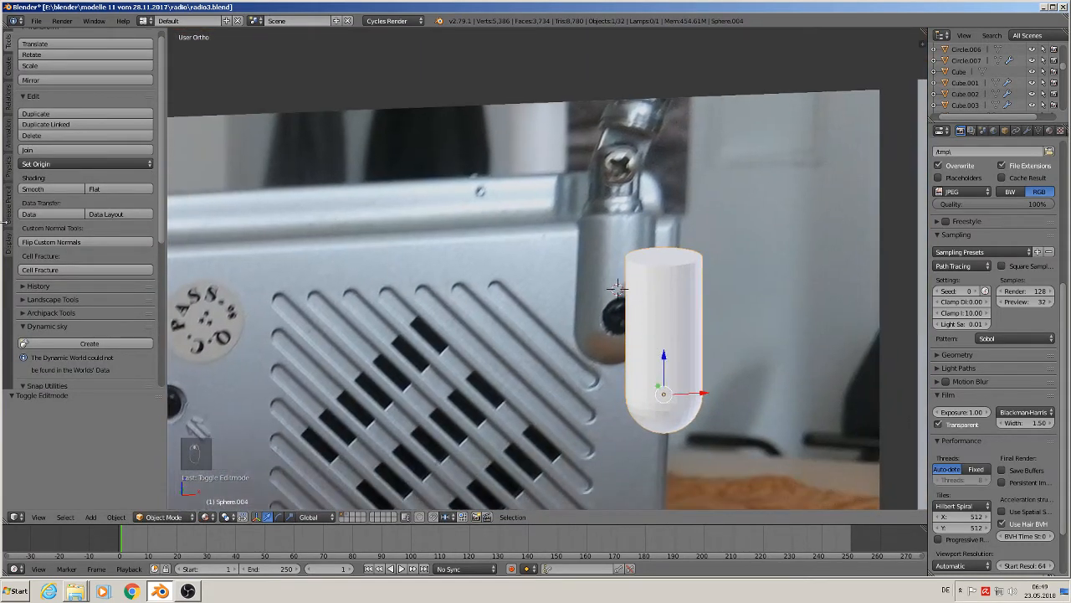
key("Tab")
scroll(561, 245, "up", 3)
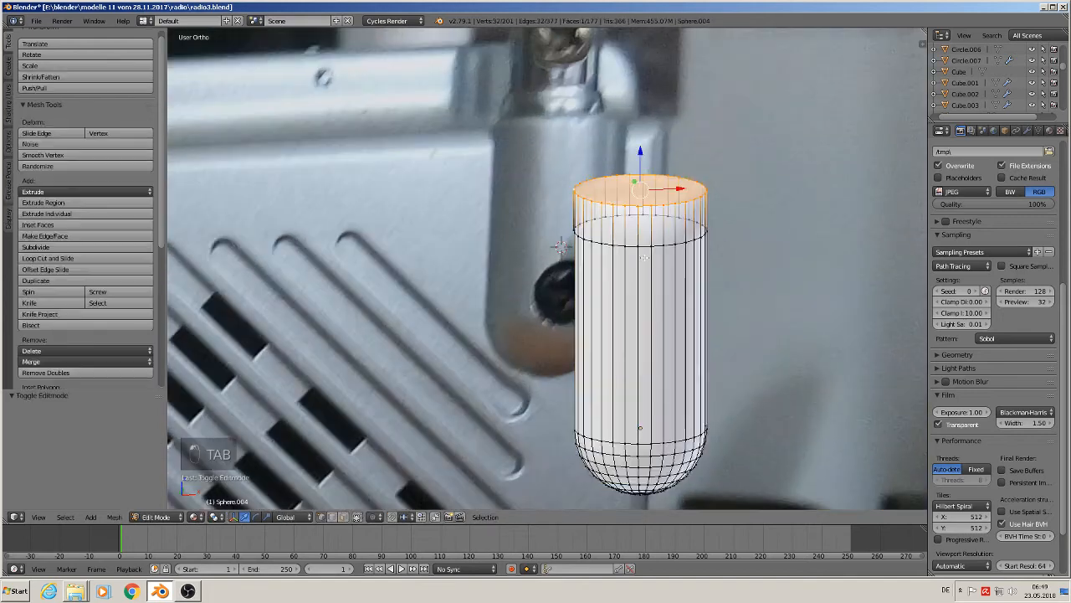
scroll(523, 249, "up", 2)
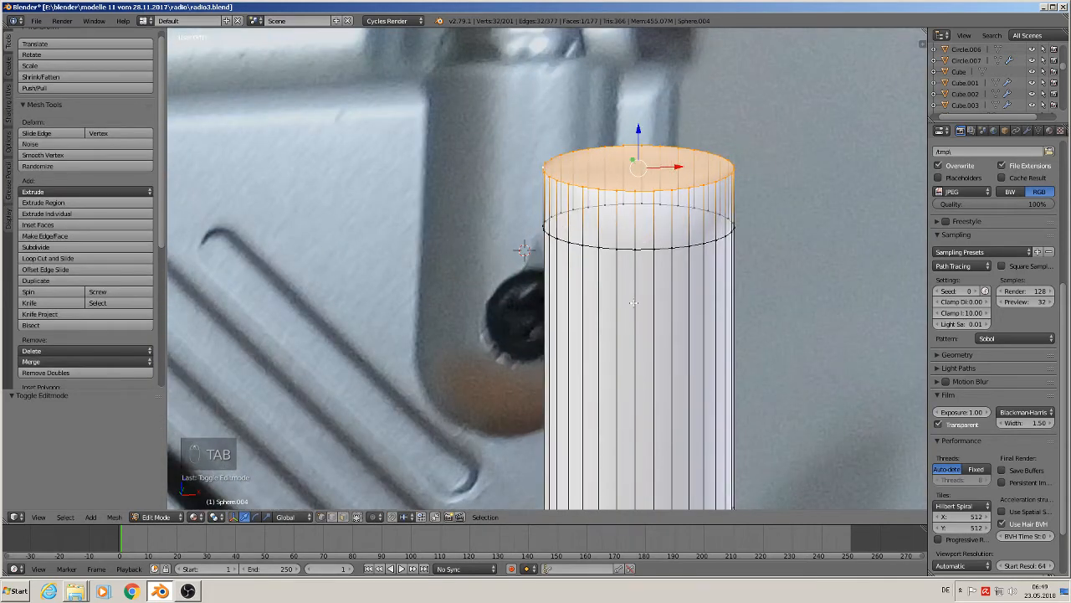
key("ctrl+r")
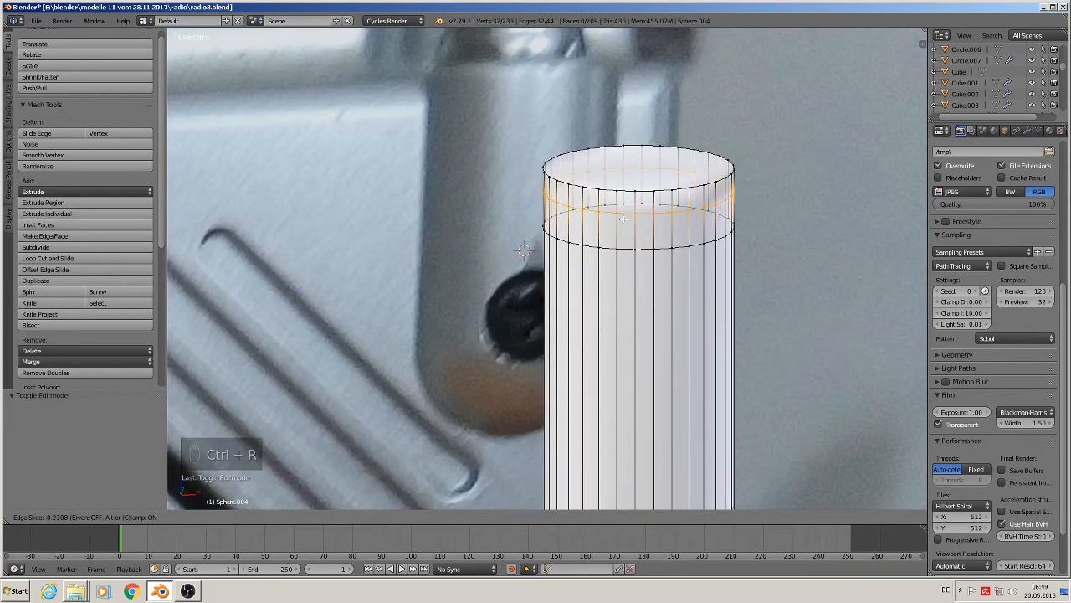
left_click(624, 207)
left_click(624, 198)
key("ctrl+r")
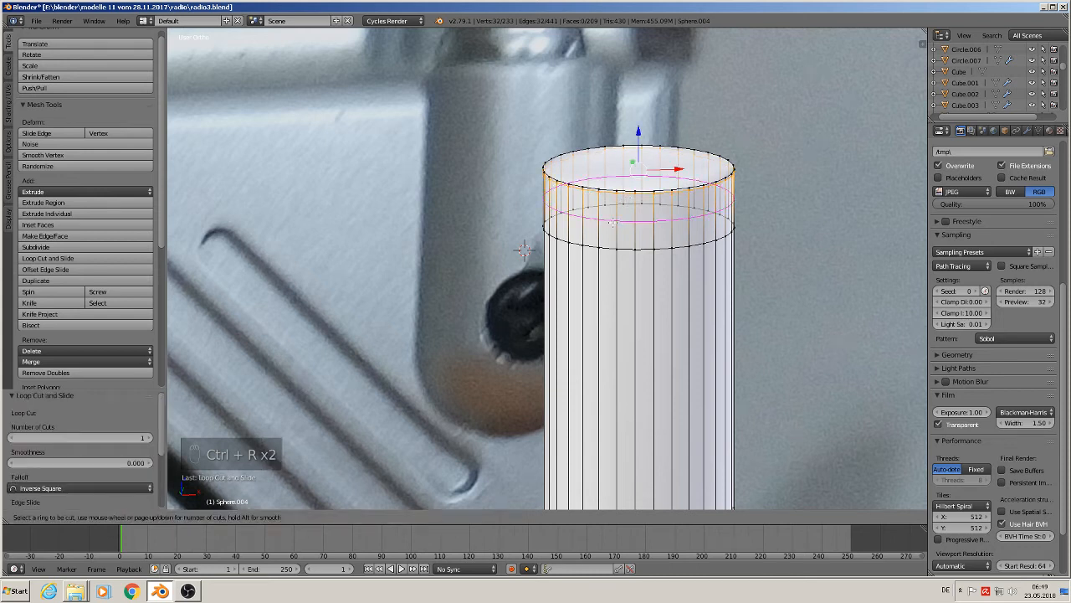
left_click(613, 224)
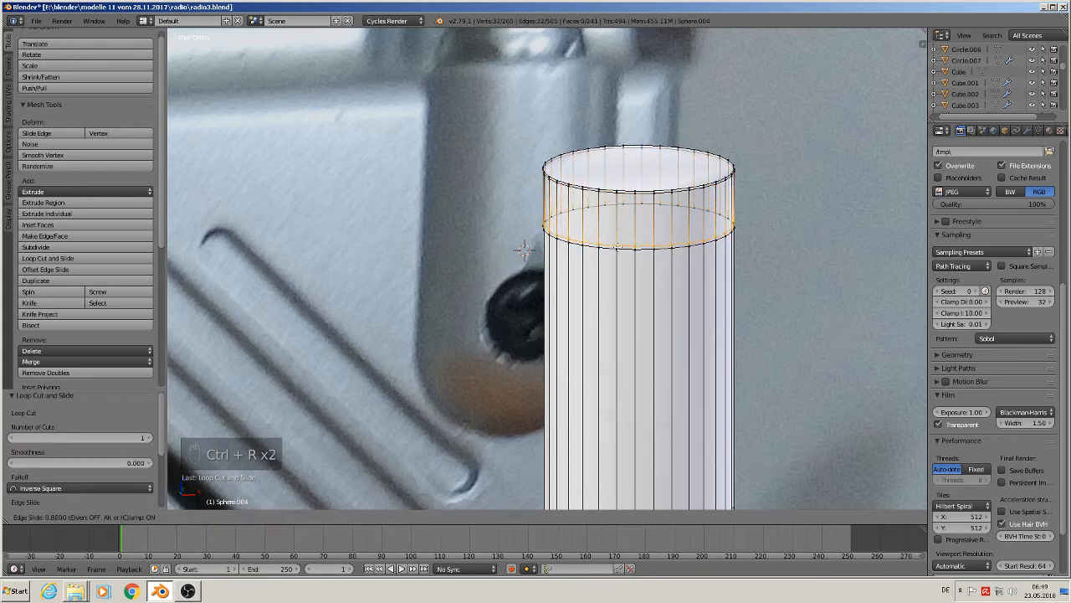
left_click(617, 245)
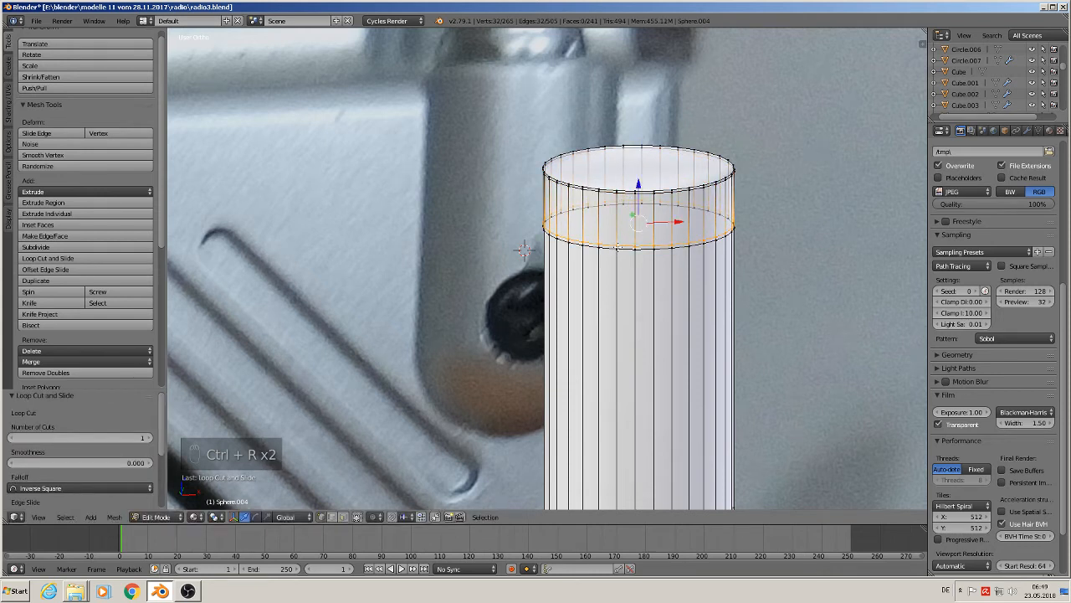
Step: Apply flat shading to the mount's top cap face in face select mode
left_click(344, 517)
right_click(640, 166)
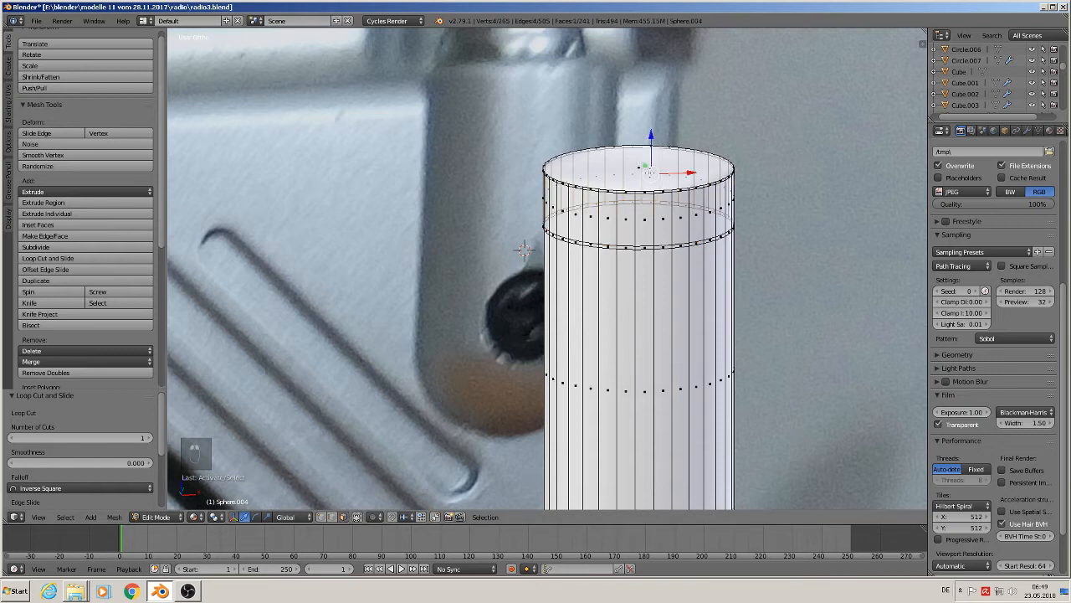
left_click(8, 98)
left_click(109, 65)
key("Tab")
scroll(697, 377, "down", 5)
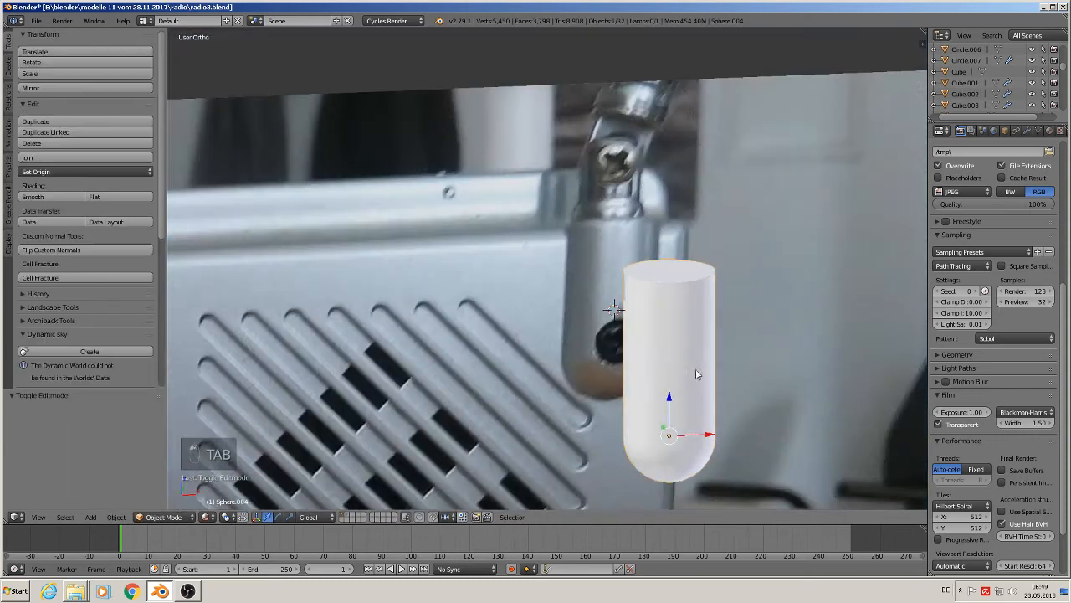
Step: Create a new material for the mount and name it "silver palstic rough"
middle_click_drag(721, 429, 752, 309, "shift")
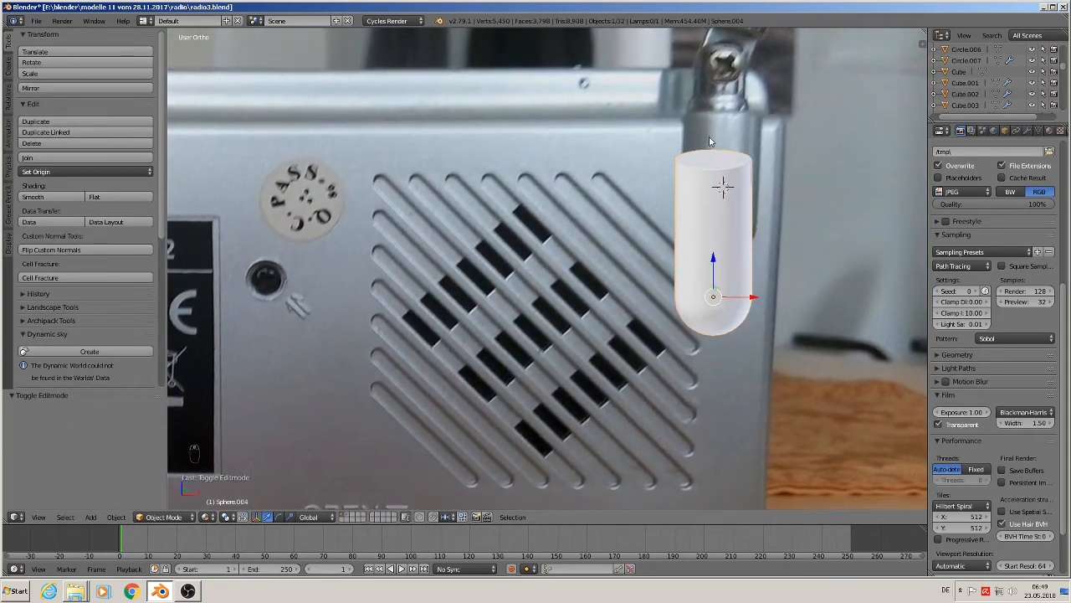
left_click(1050, 131)
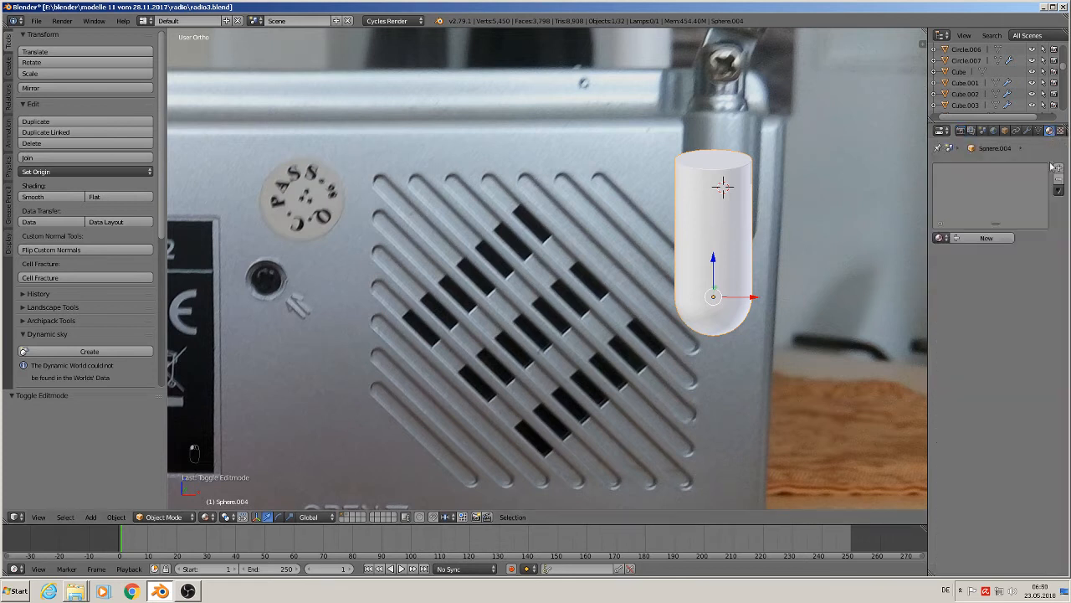
left_click(986, 239)
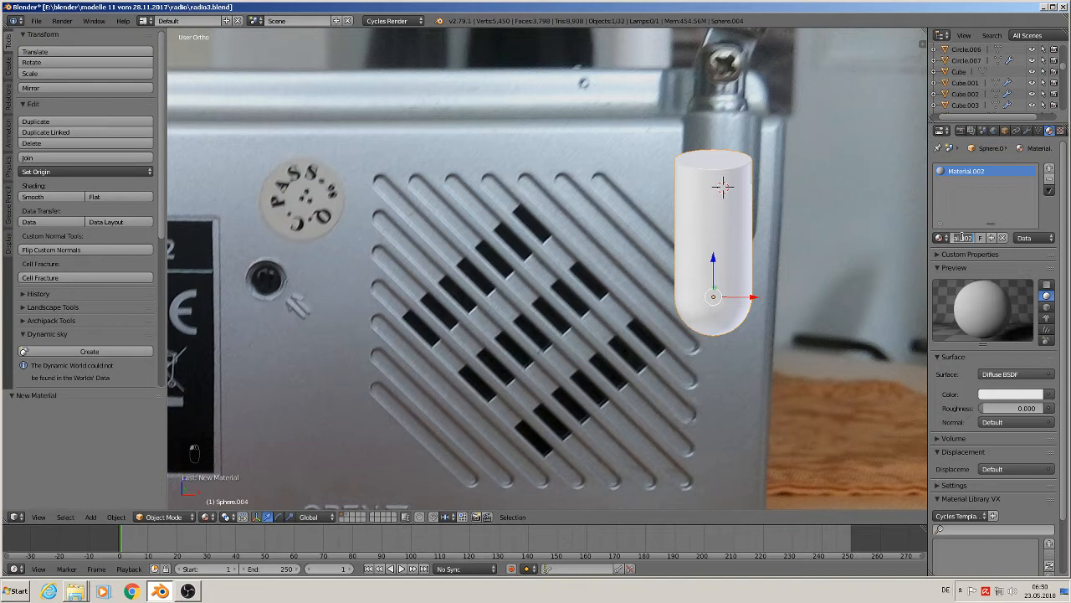
left_click(961, 238)
type("silver palstic rough")
key("Return")
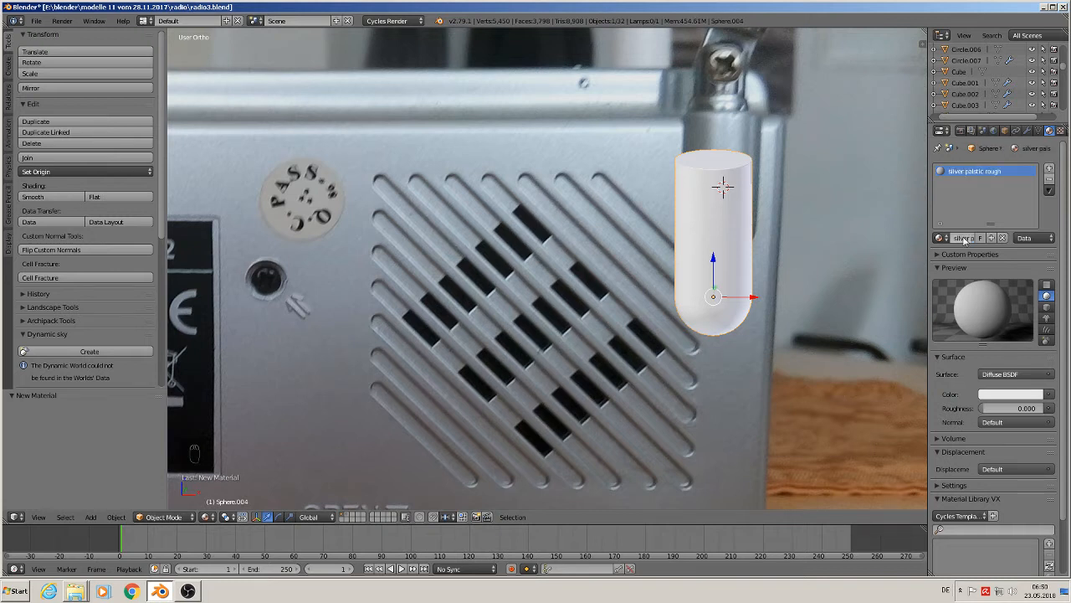
Step: Change the material's surface to Principled BSDF with Metallic 1 and Roughness about 0.676
left_click(990, 379)
left_click(947, 263)
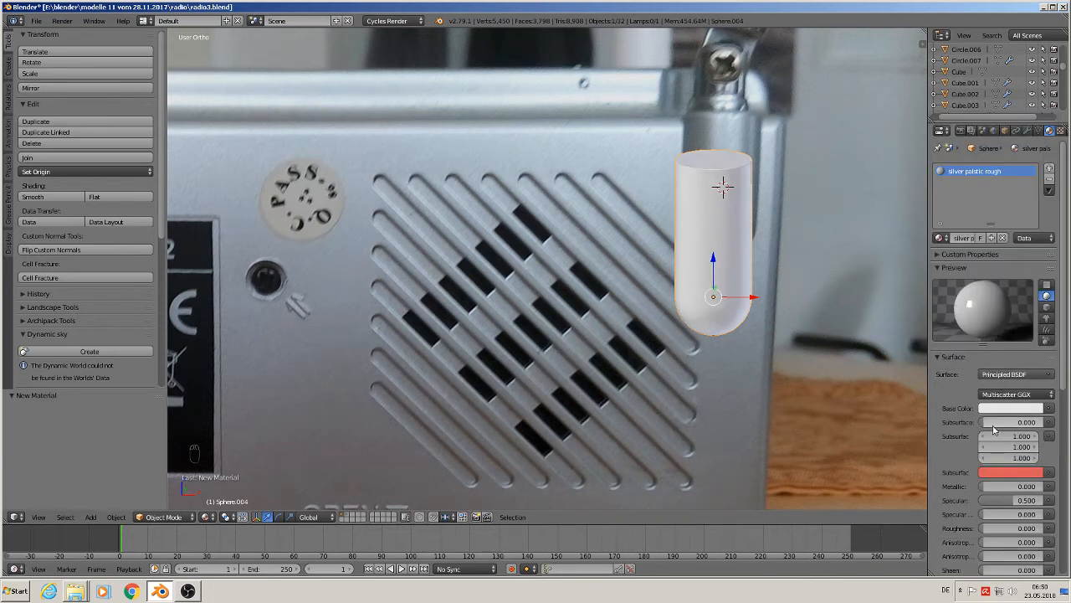
left_click(994, 486)
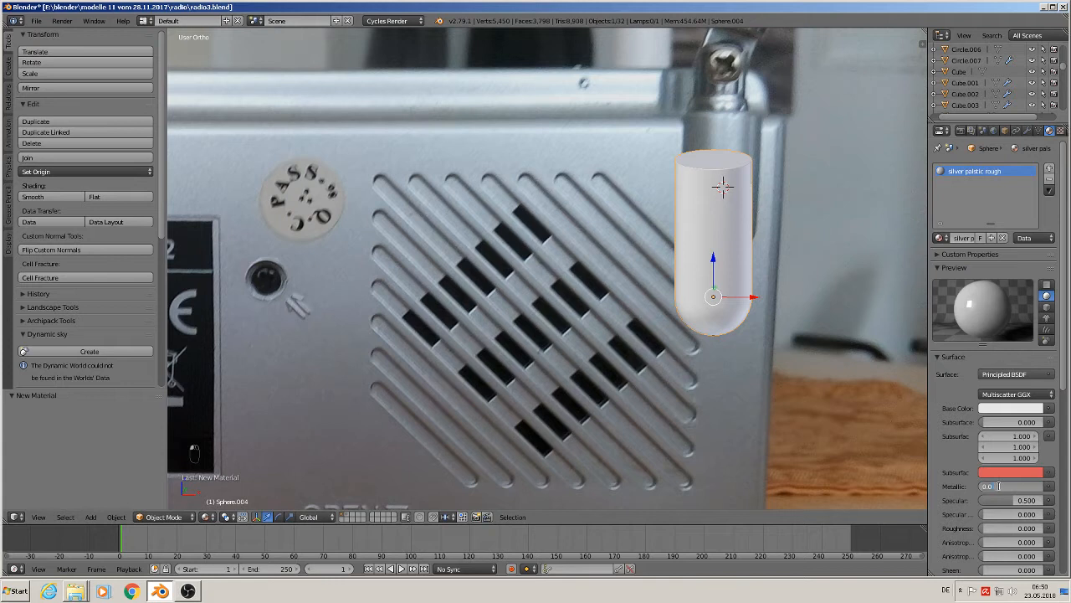
type("1")
key("Return")
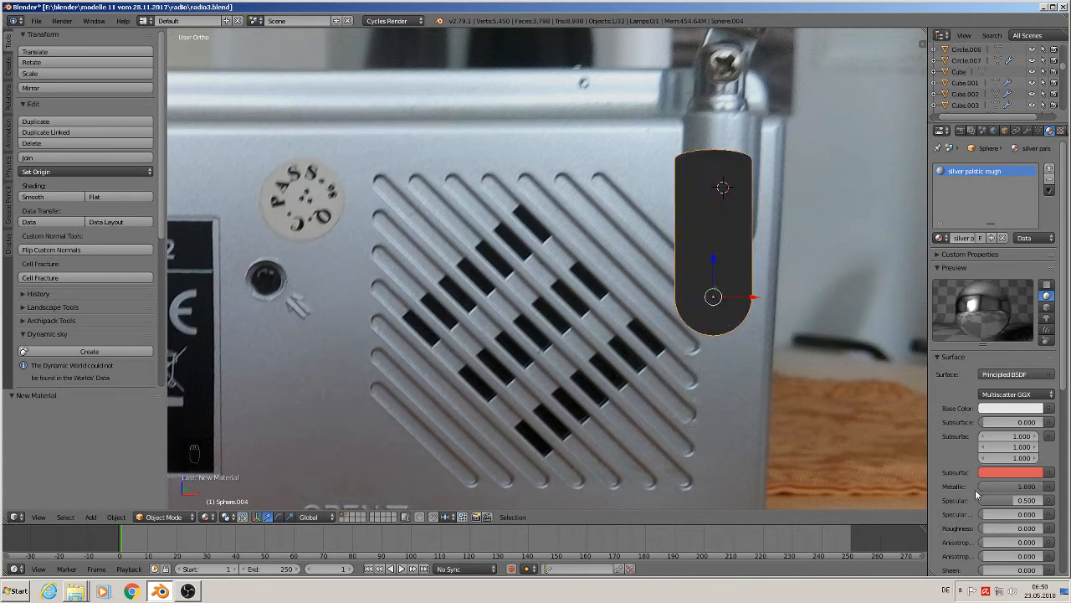
left_click_drag(994, 533, 1036, 530)
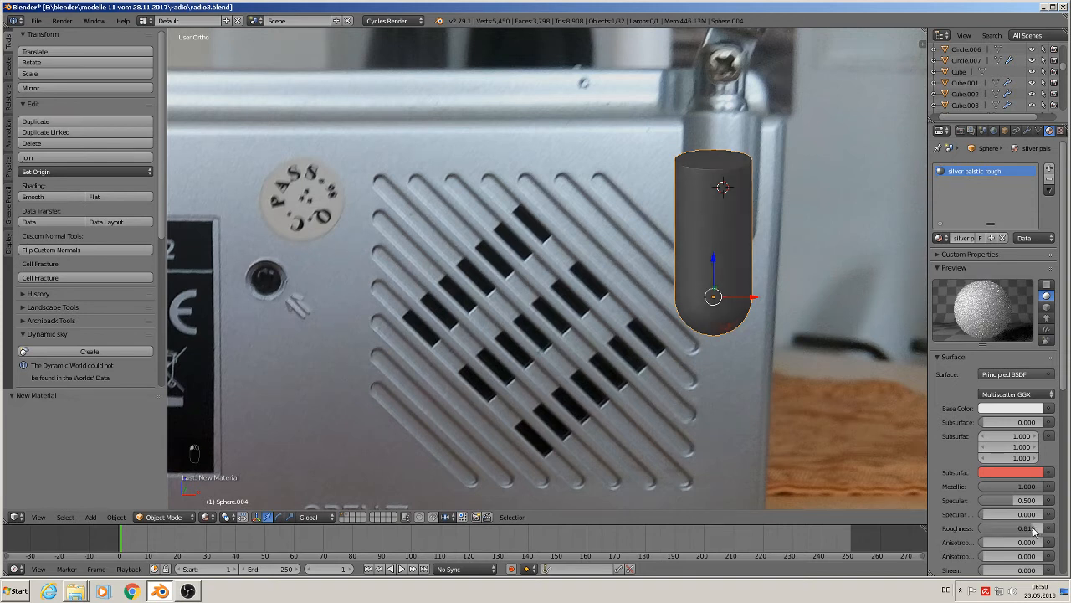
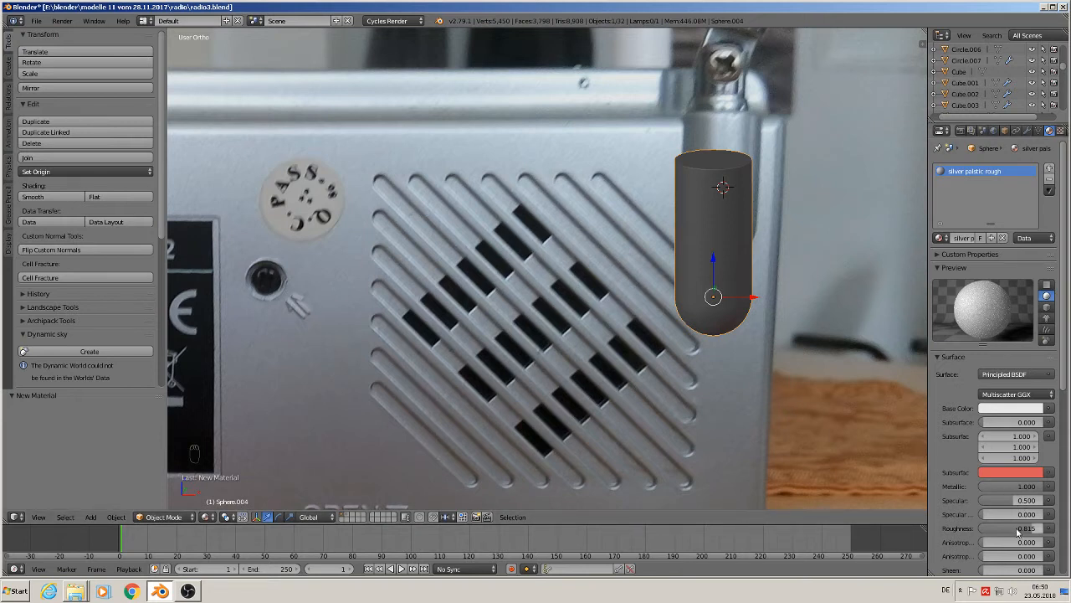
left_click_drag(1034, 529, 1026, 530)
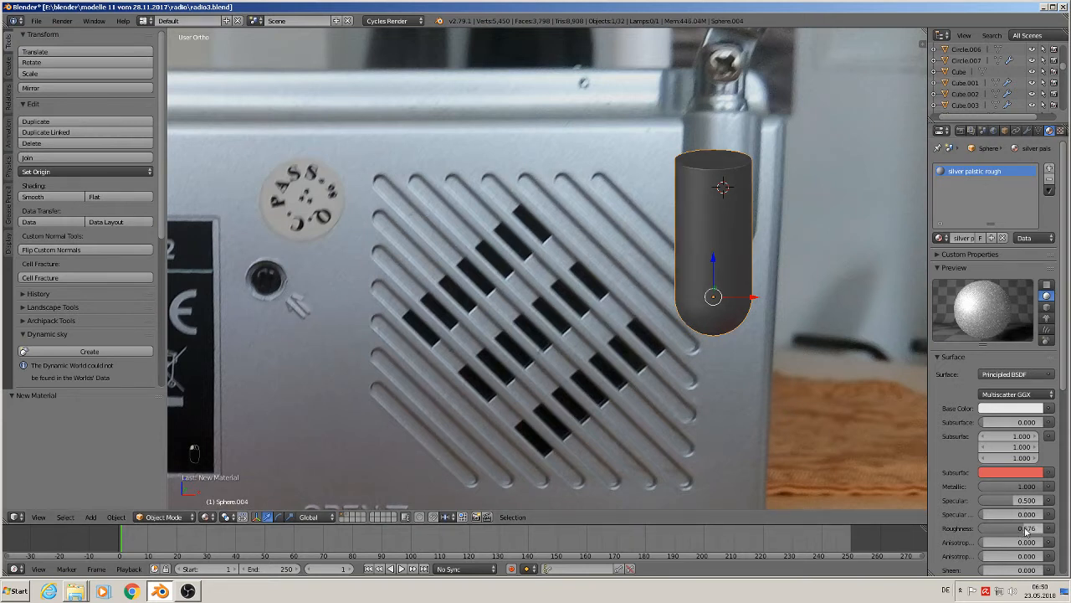
Step: Raise the mount's top cap face about 0.003 along Z
scroll(838, 301, "down", 4)
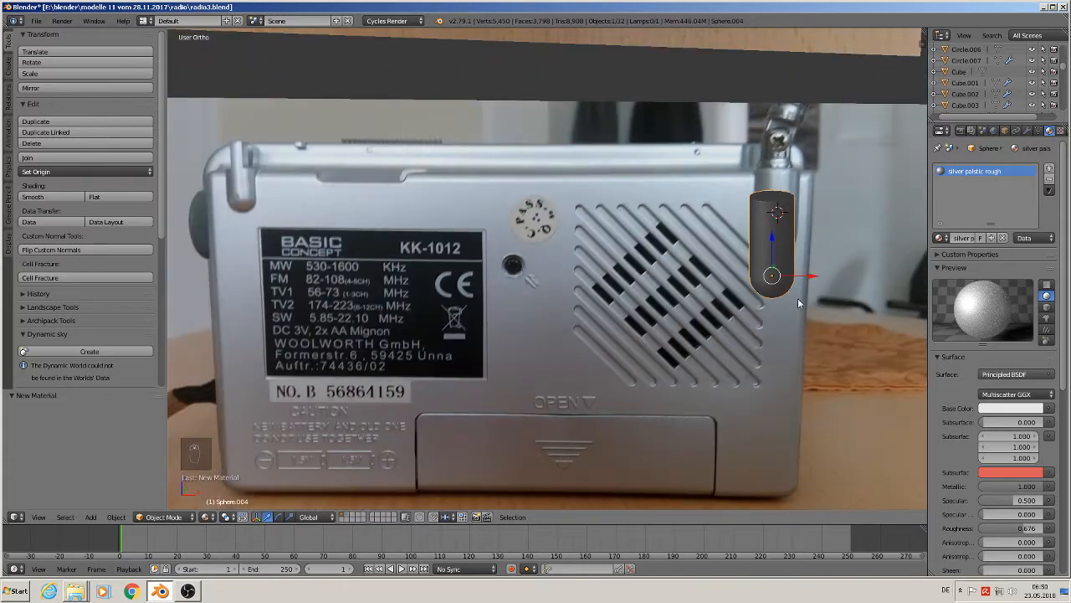
scroll(798, 302, "up", 2)
scroll(791, 268, "down", 3)
scroll(781, 210, "up", 5)
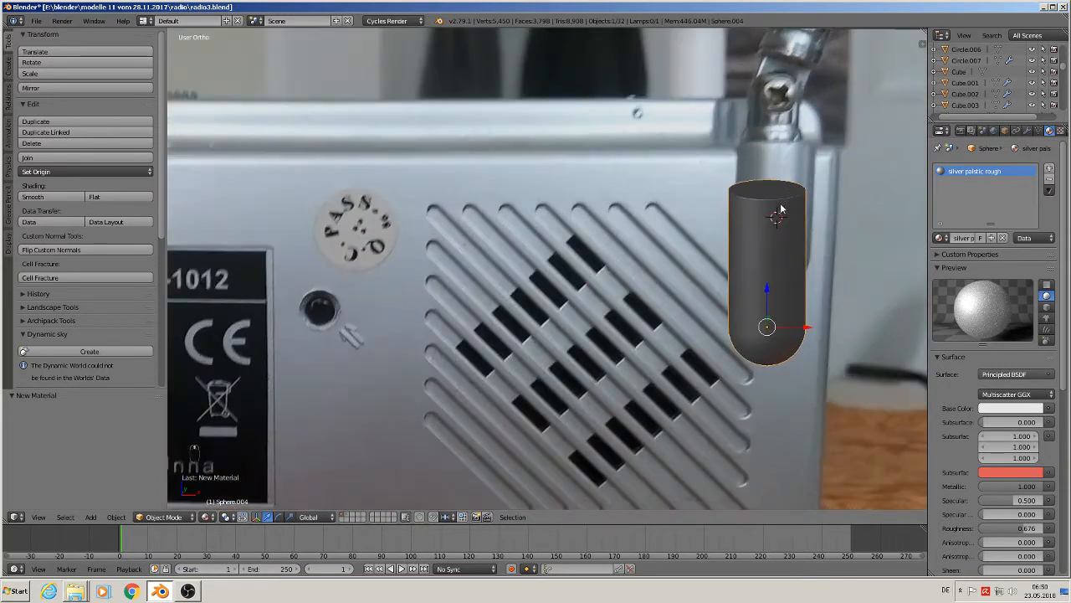
scroll(781, 209, "up", 2)
key("Tab")
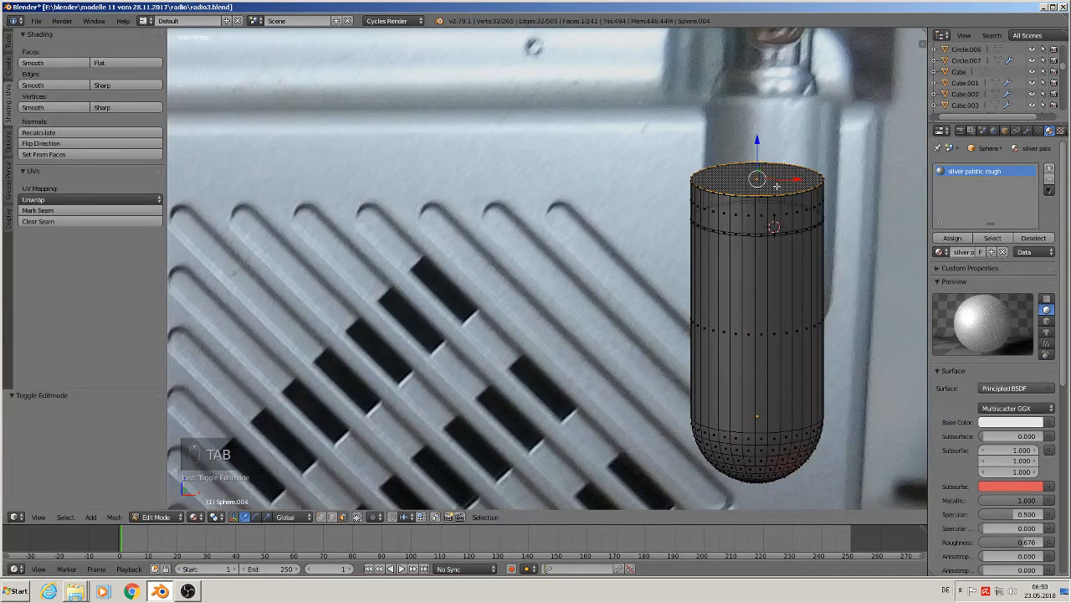
scroll(759, 198, "up", 4)
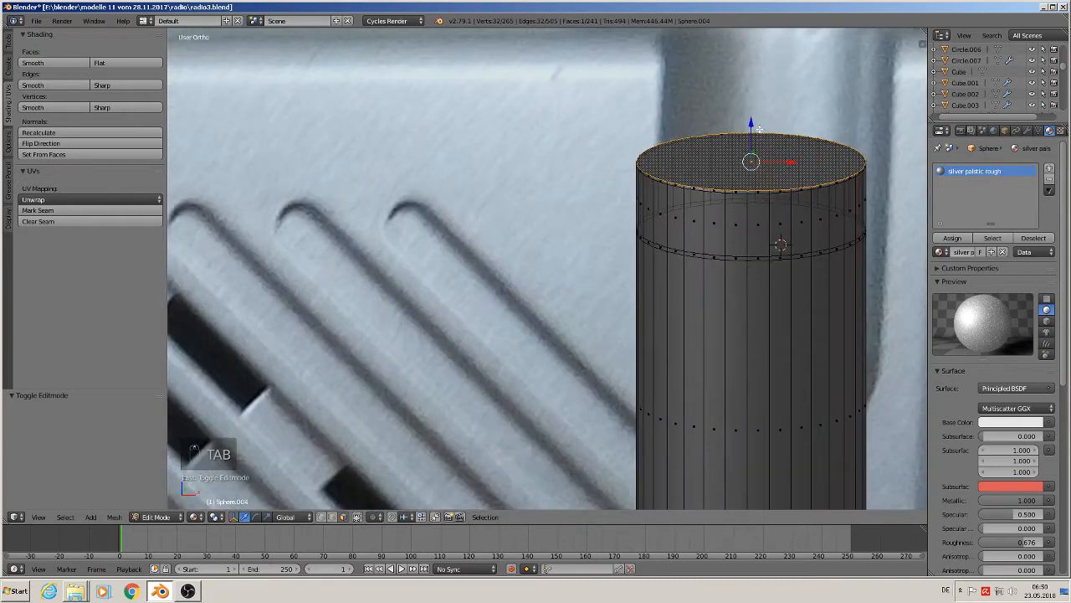
left_click_drag(754, 125, 770, 126)
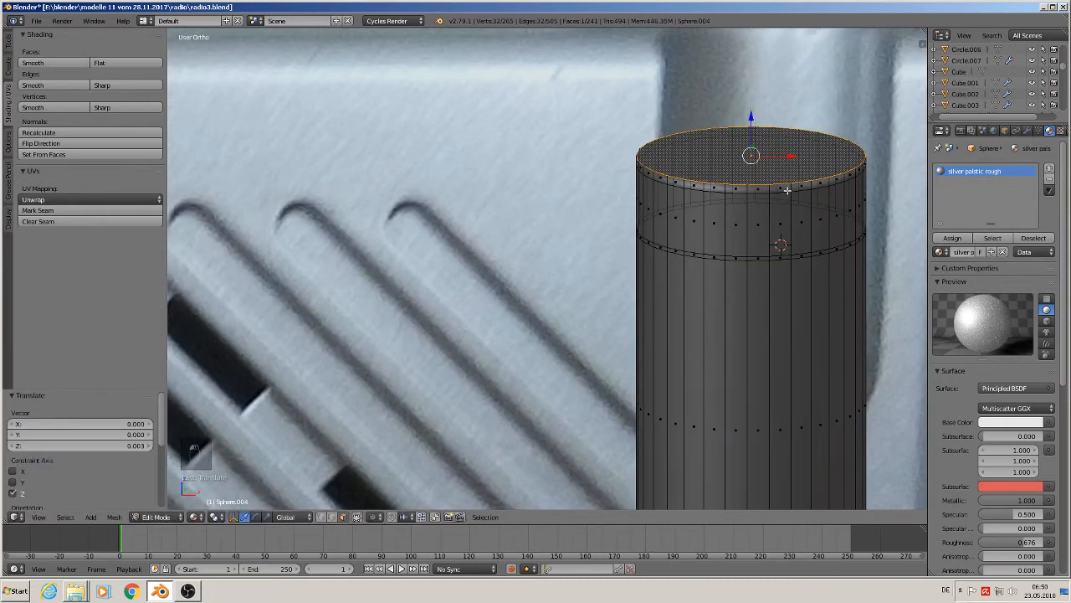
scroll(786, 190, "up", 2)
key("ctrl+b")
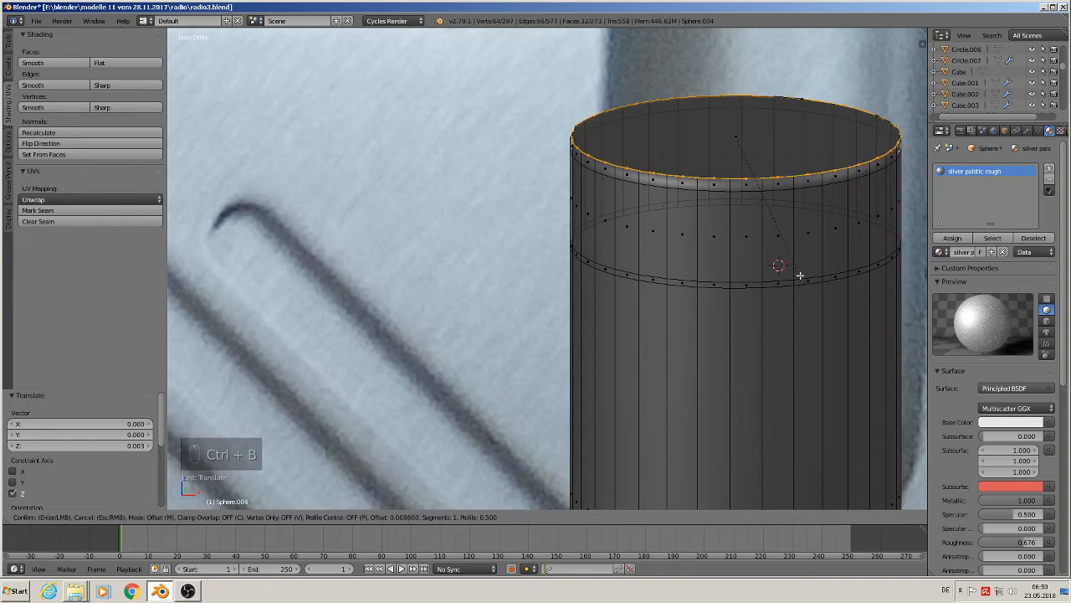
right_click(872, 334)
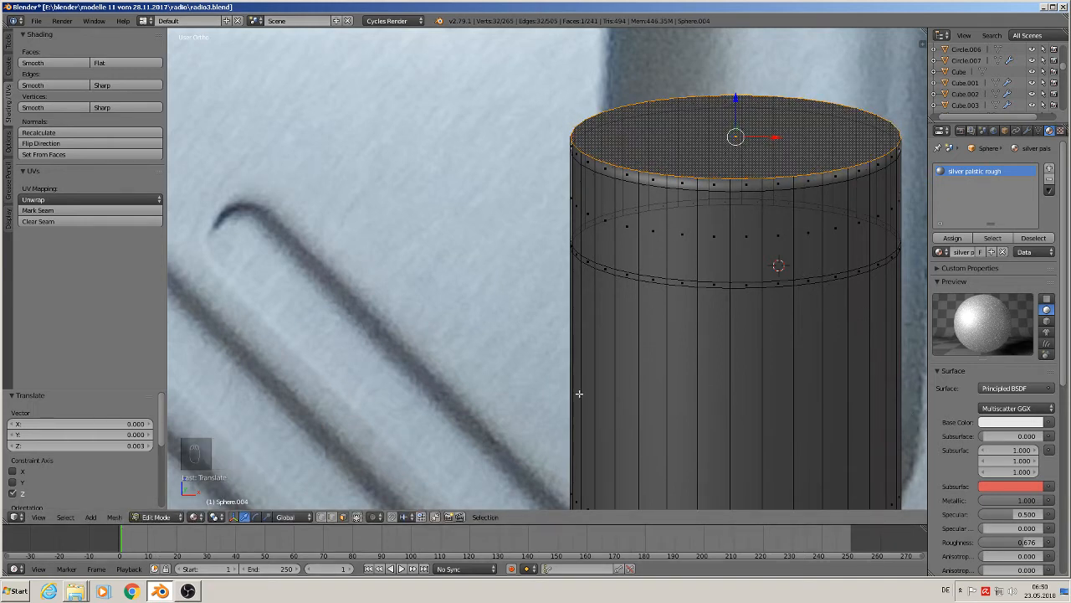
Step: Apply the mount object's rotation and scale, and return to editing its mesh
key("Tab")
left_click(117, 516)
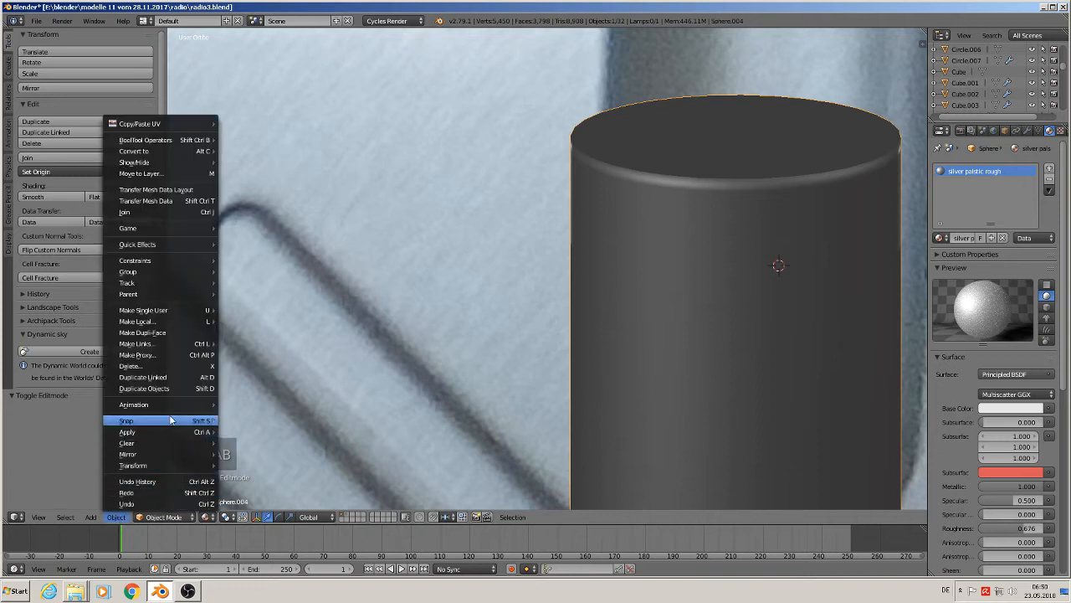
mouse_move(167, 431)
left_click(283, 347)
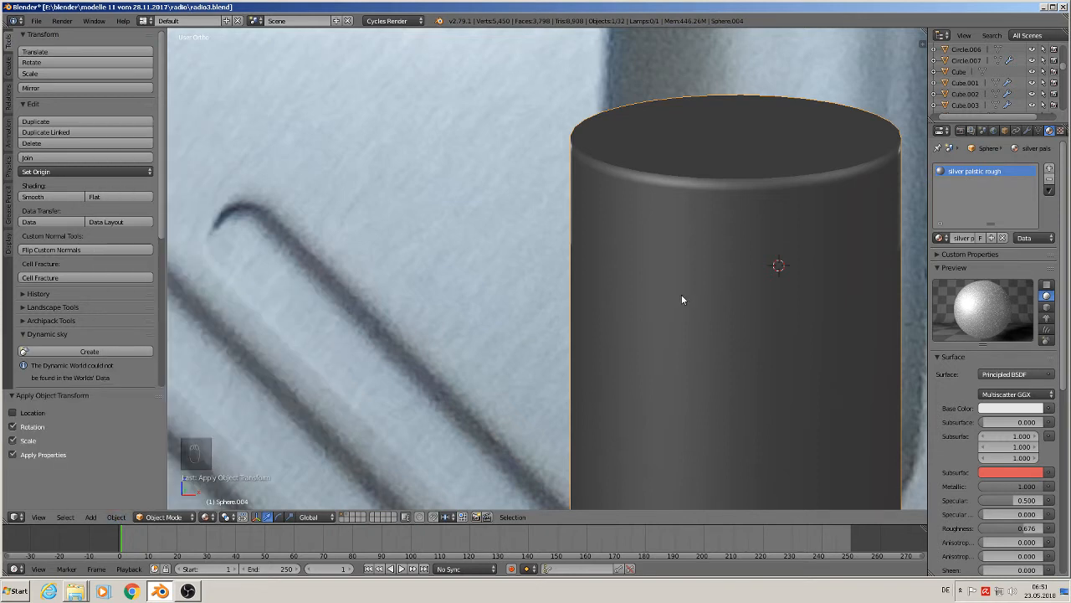
key("Tab")
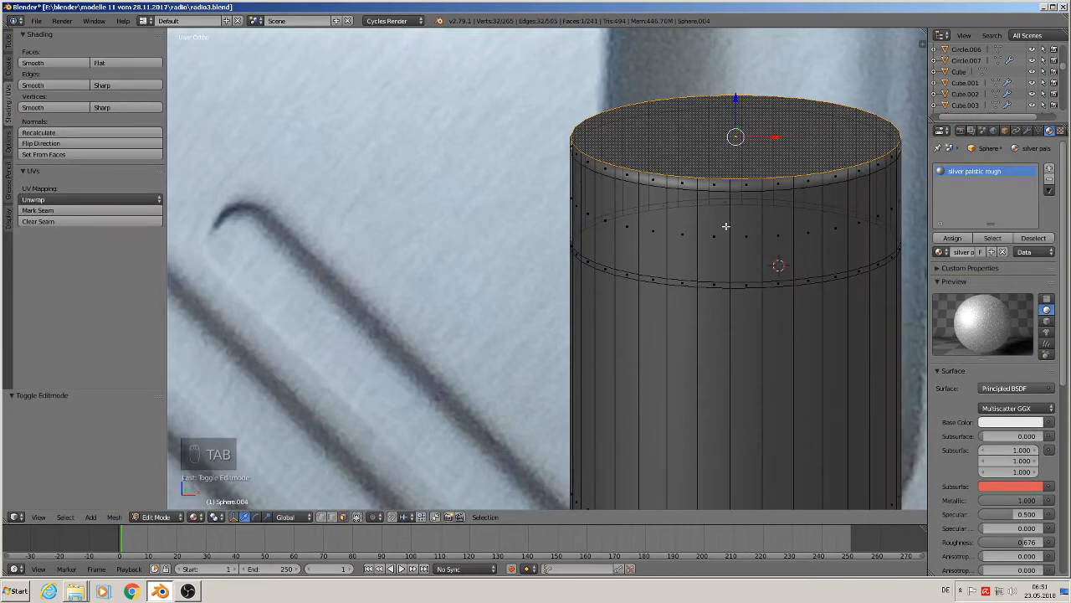
key("ctrl+b")
right_click(749, 235)
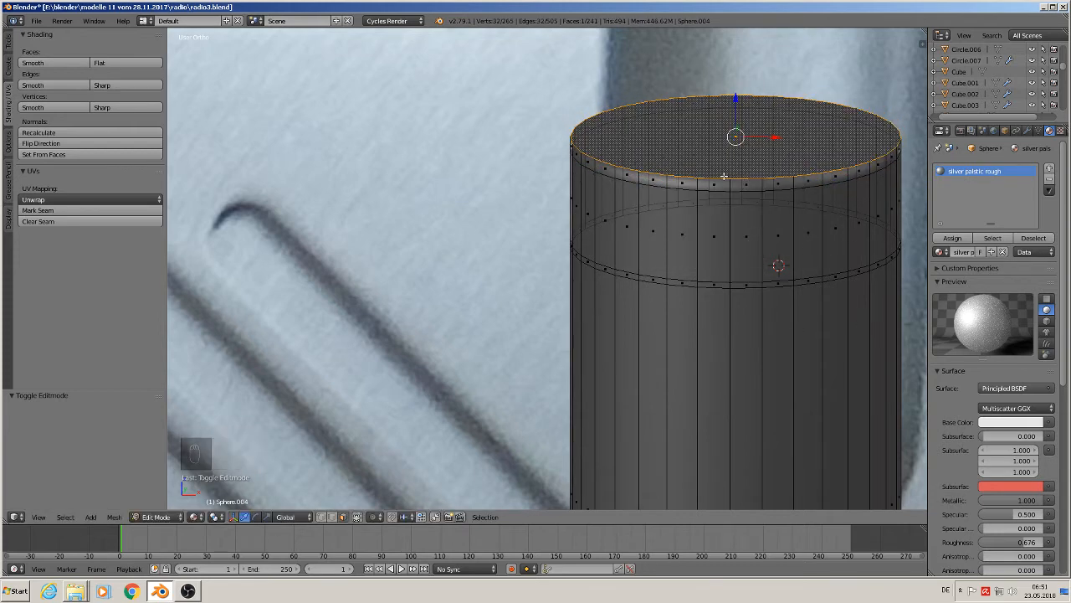
middle_click_drag(575, 145, 634, 189)
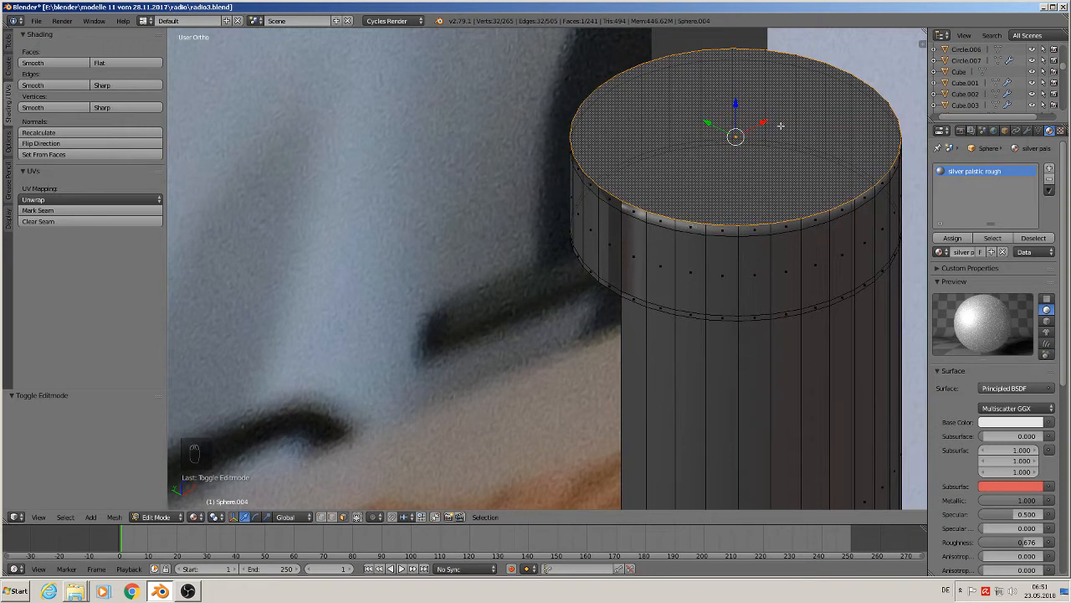
Step: Select the mount's entire mesh, recalculate its normals, and return to object mode
key("a")
key("a")
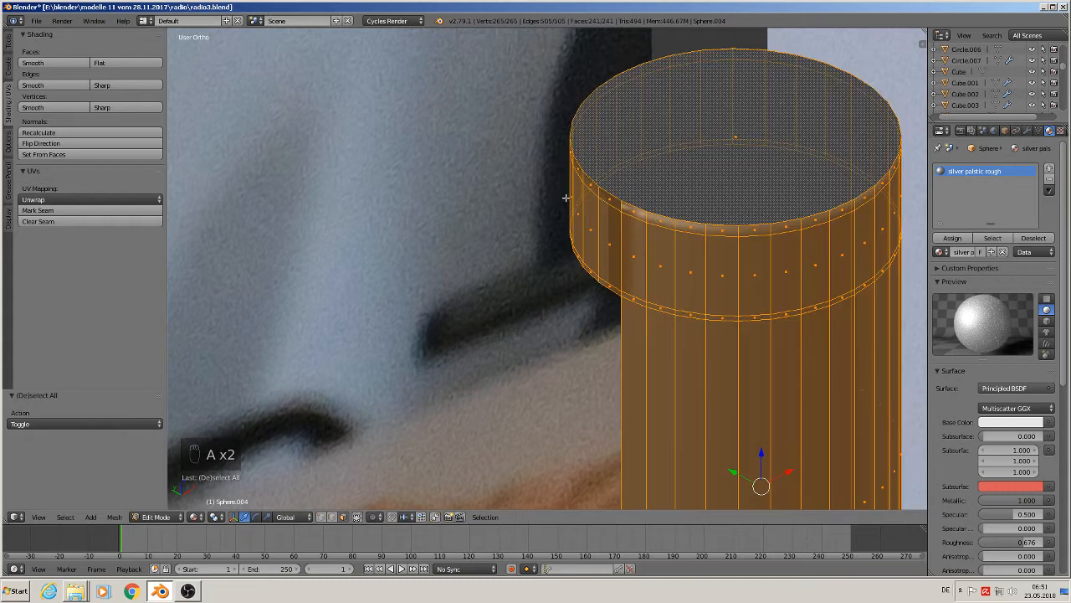
left_click(50, 132)
key("Tab")
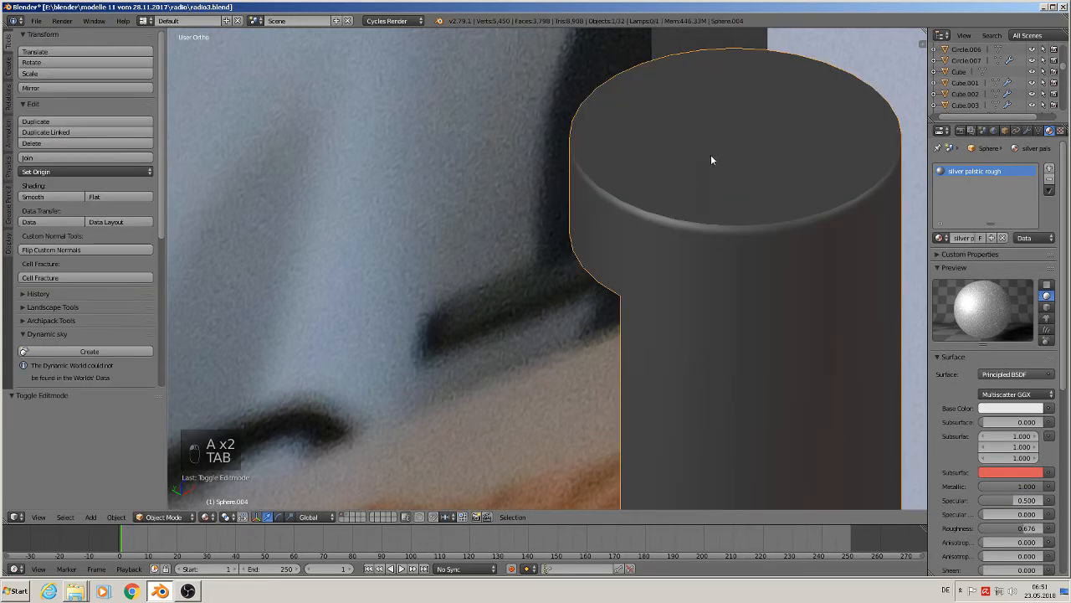
Step: Select the mount's top cap face, apply the object's rotation and scale, and return to editing its mesh
key("Tab")
right_click(733, 138)
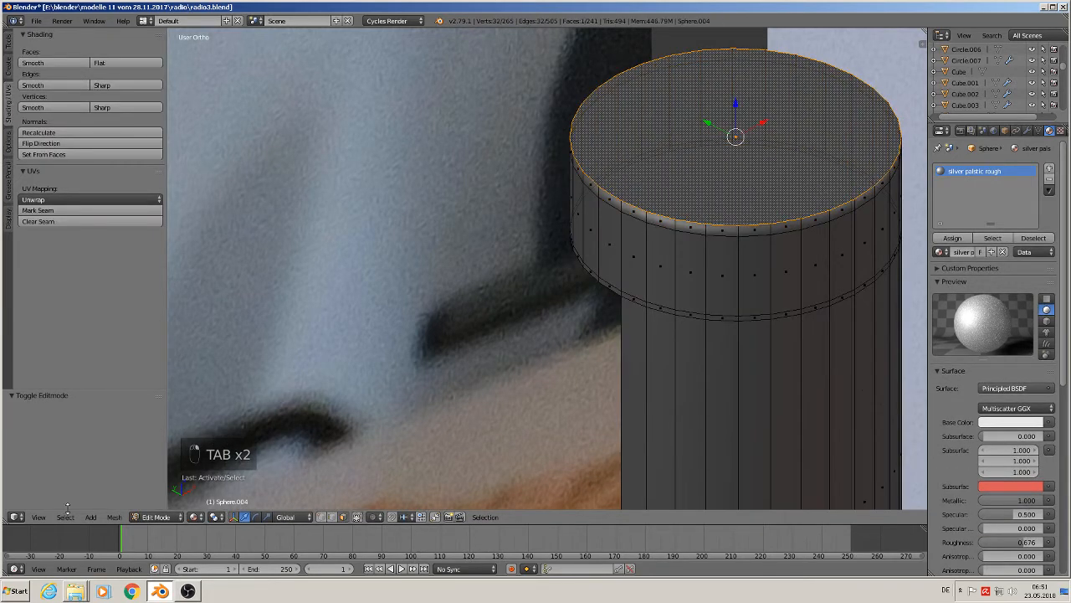
left_click(114, 517)
key("Tab")
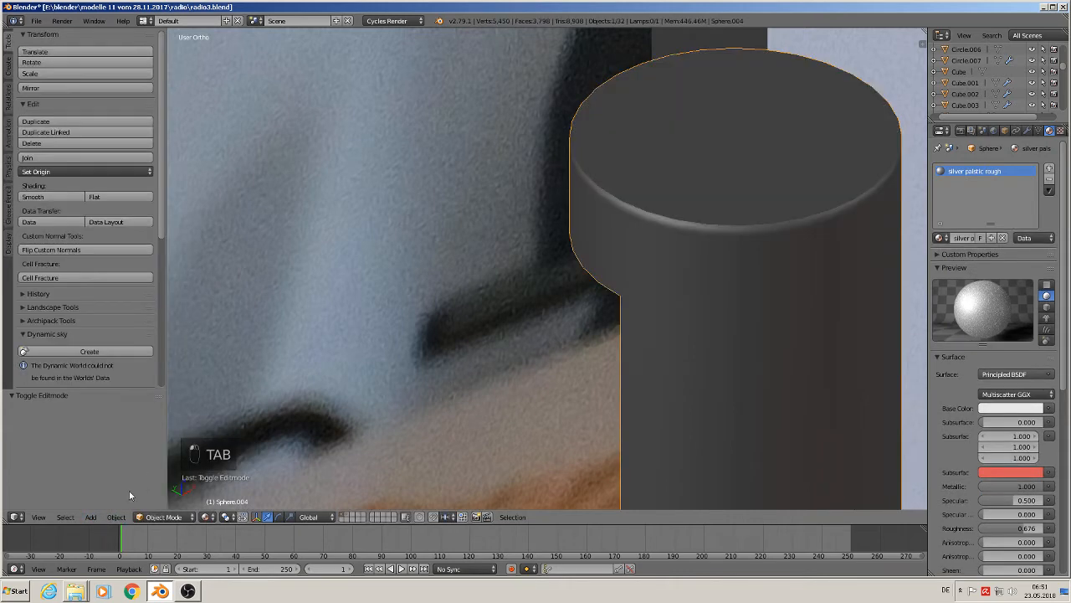
left_click(115, 517)
mouse_move(165, 431)
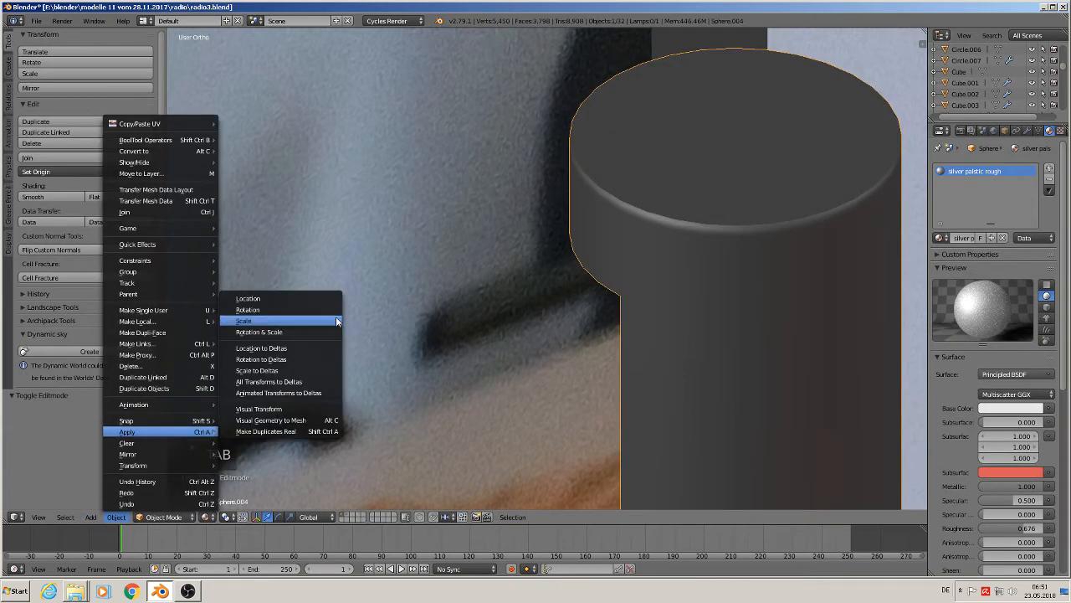
left_click(272, 331)
key("Tab")
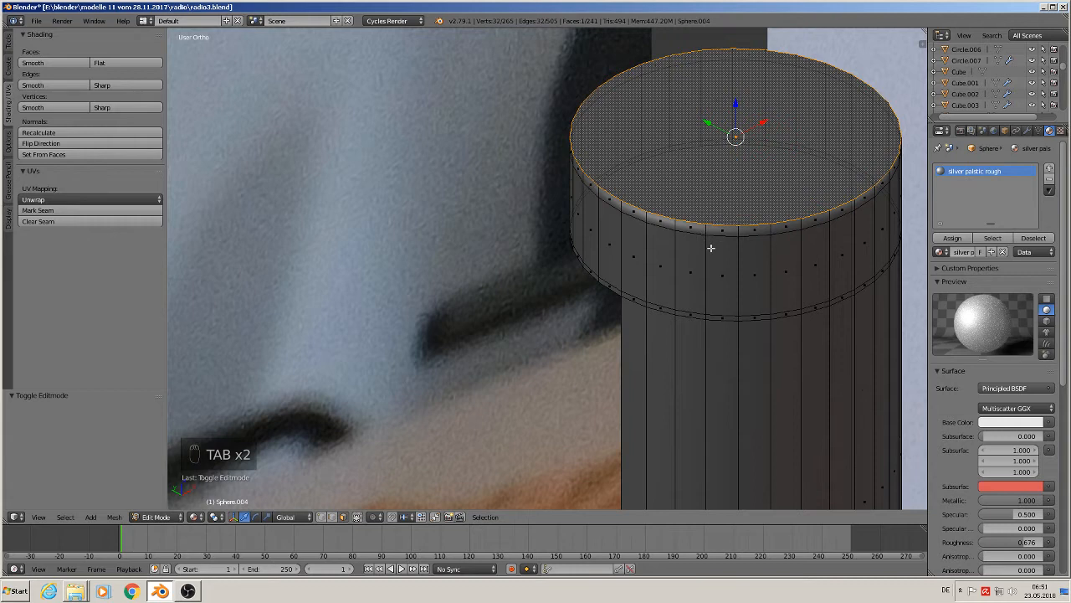
Step: Bevel the rim of the mount's top cap by about 0.001 with 2 segments and leave mesh editing
key("ctrl+b")
scroll(724, 262, "up", 1)
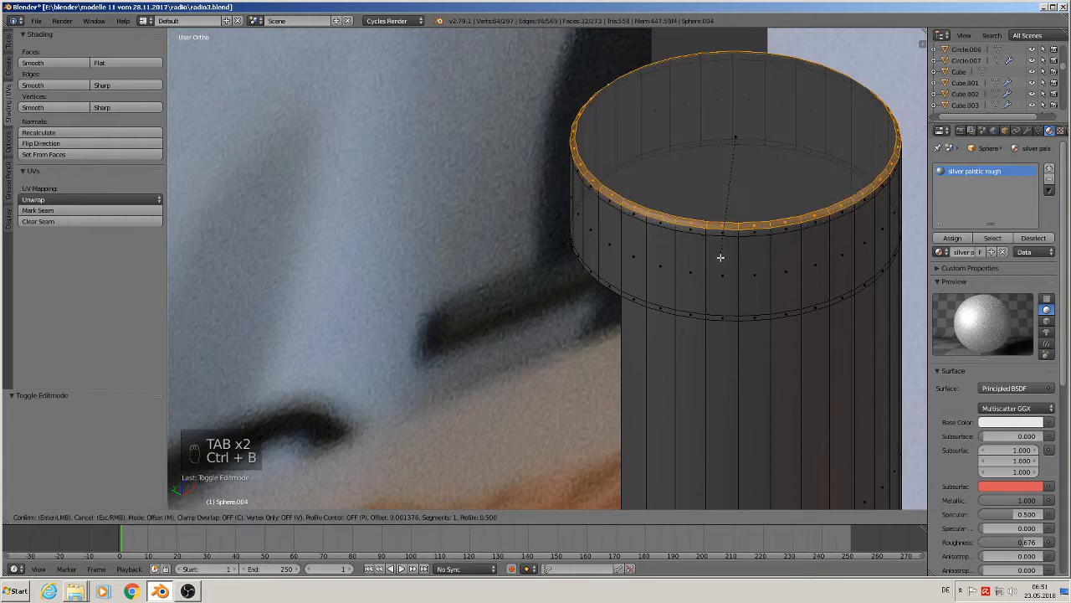
left_click(721, 257)
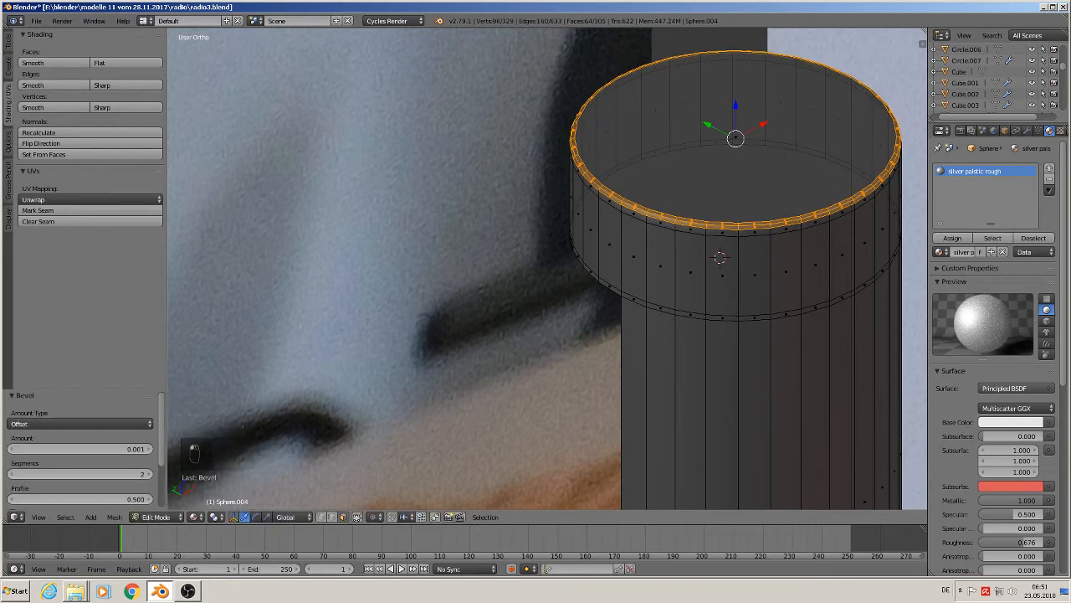
key("Tab")
Step: In front view, move the mount in the negative X direction to uncover the antenna mount in the reference photo
scroll(725, 295, "down", 3)
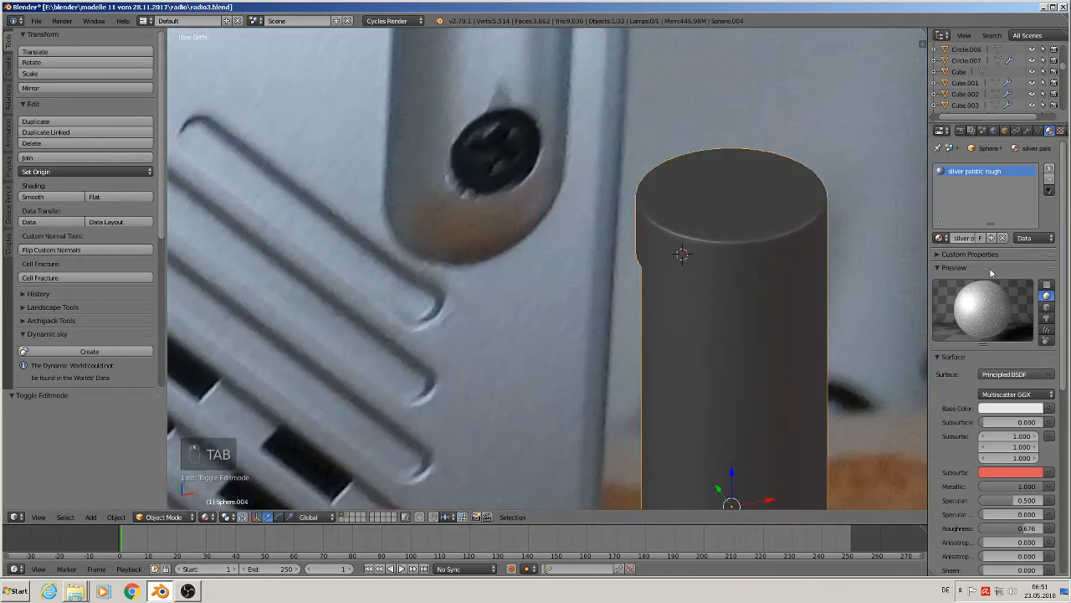
scroll(718, 346, "down", 3)
middle_click_drag(721, 353, 685, 335)
key("KP_1")
scroll(704, 362, "down", 4)
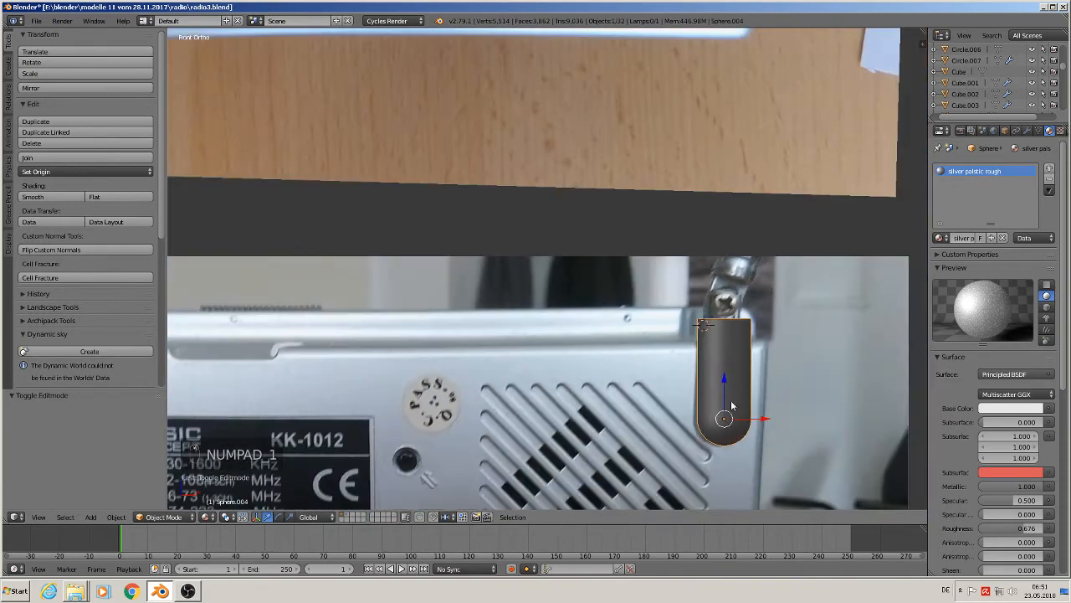
left_click(757, 416)
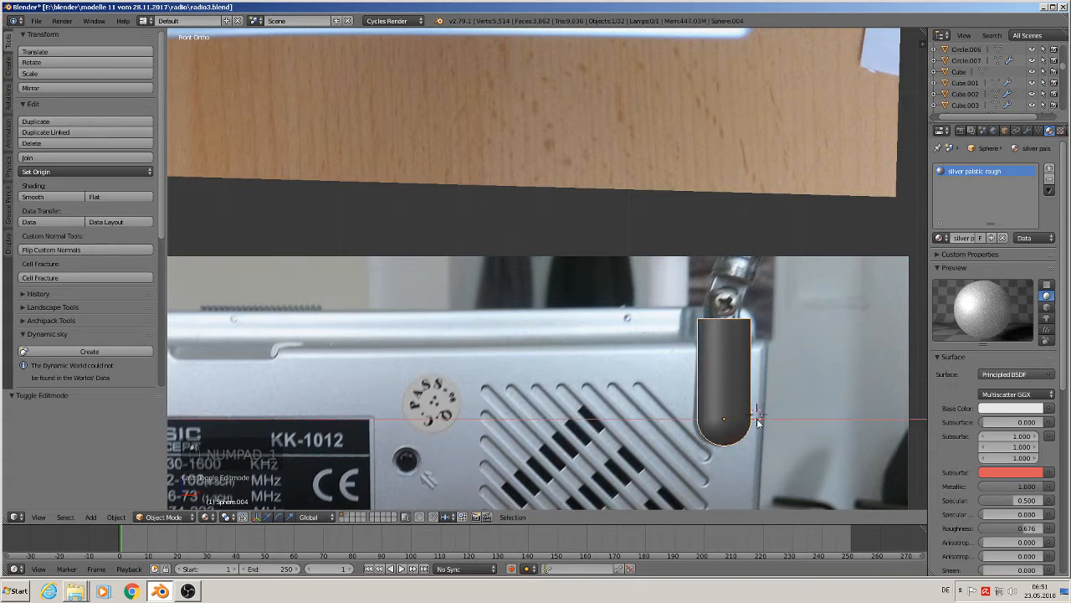
left_click_drag(746, 421, 672, 430)
Step: Duplicate the mount, shift the copy about -0.151 along X, and save the file
key("shift+d")
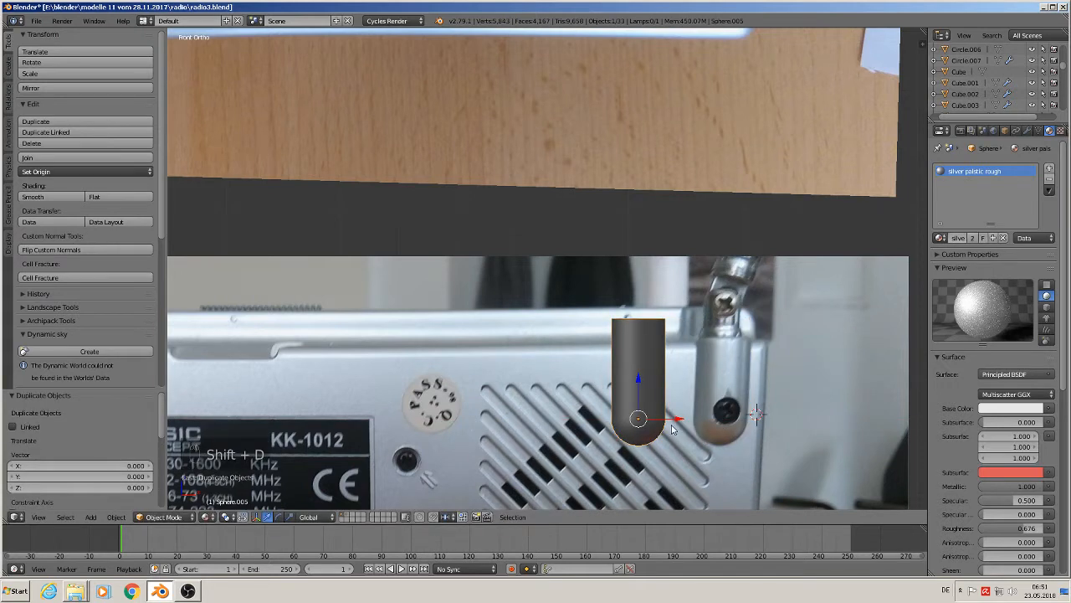
left_click(792, 436)
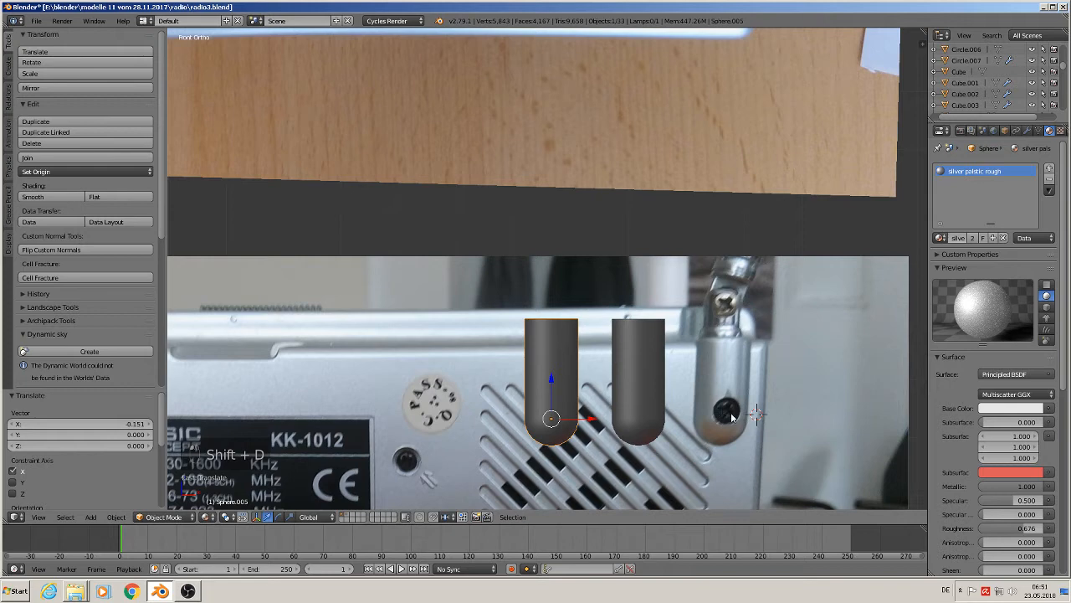
left_click(36, 20)
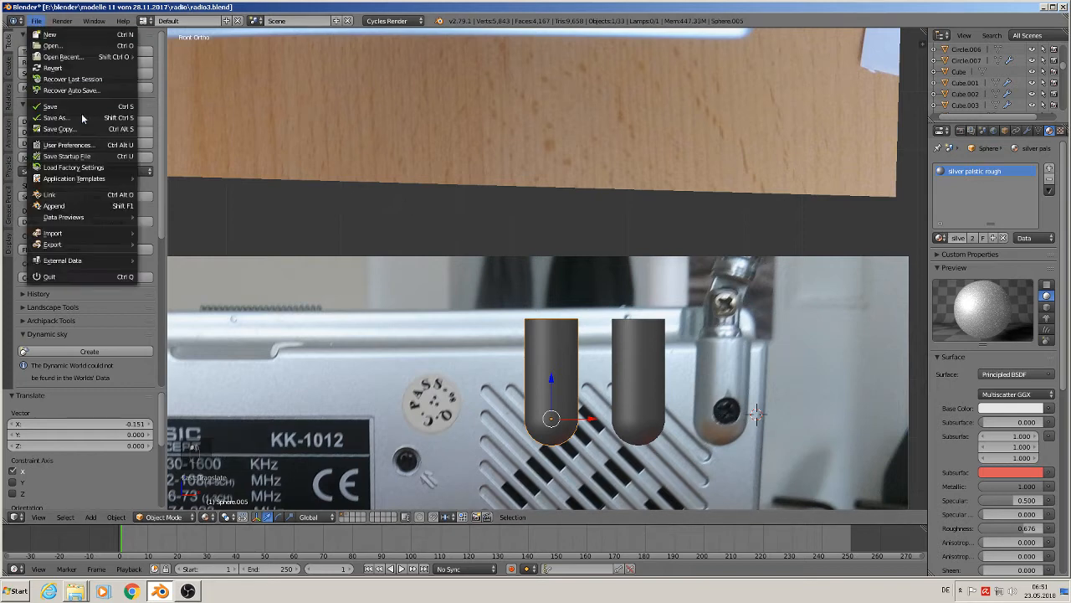
left_click(75, 106)
Step: Add a cylinder at the black screw in the reference photo and rotate it 90° about X
scroll(746, 419, "up", 3)
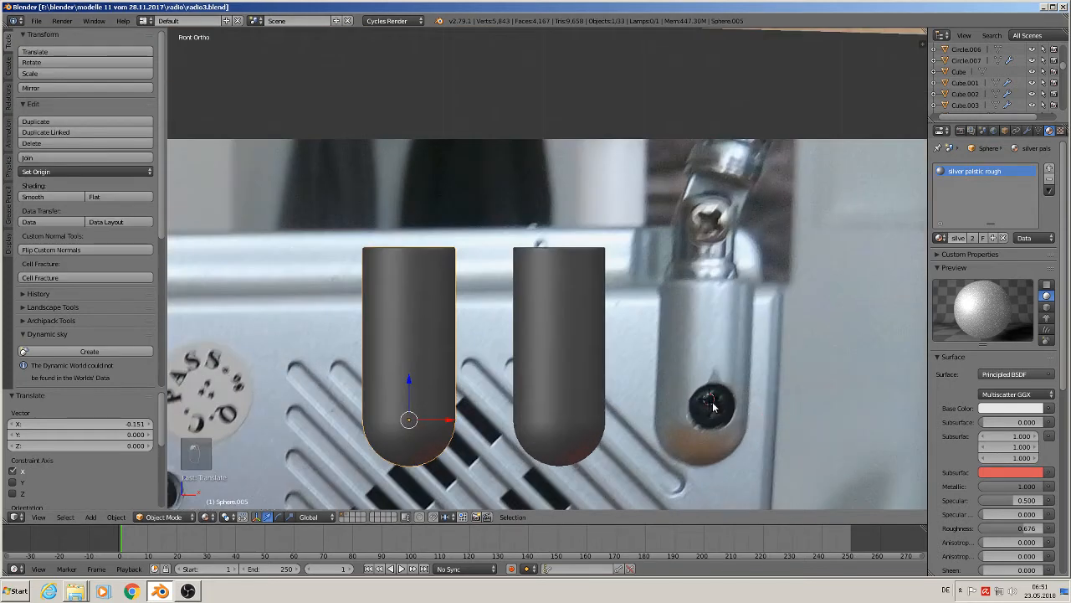
left_click(90, 517)
mouse_move(105, 504)
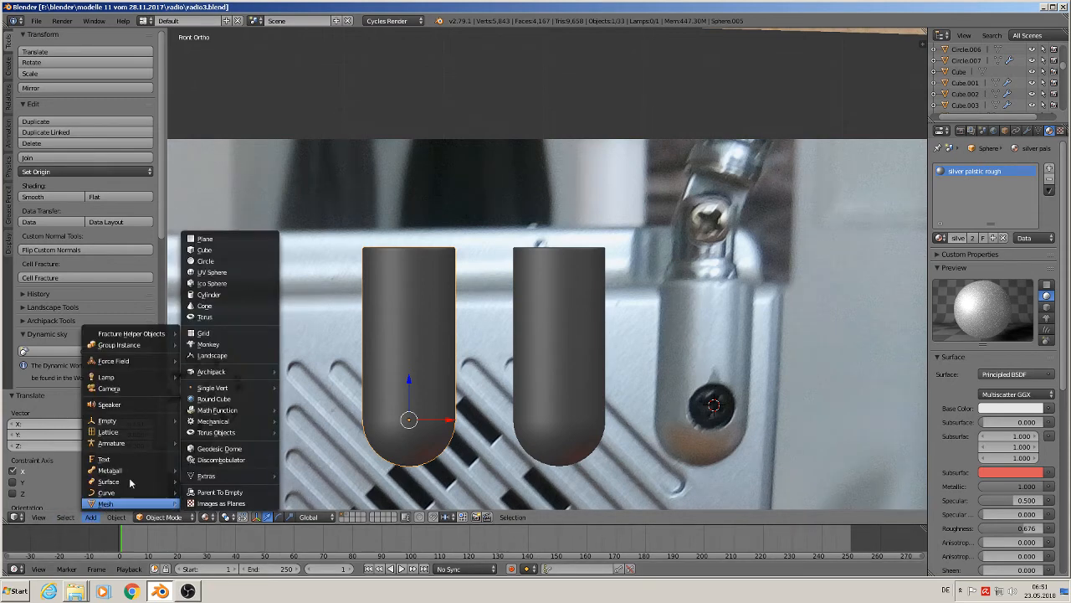
left_click(239, 300)
type("rx")
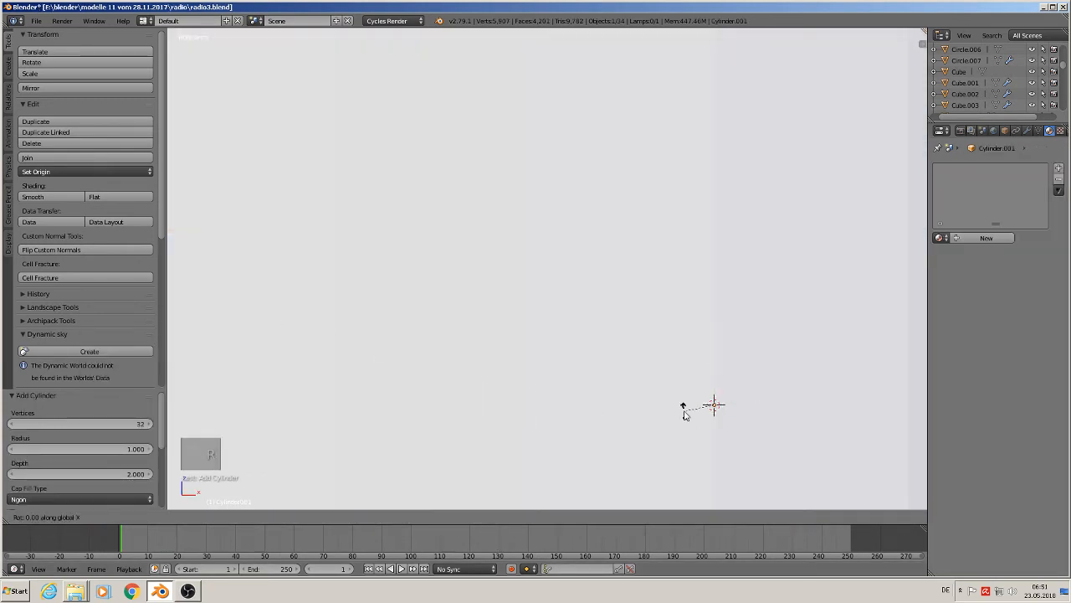
type("90")
left_click(684, 413)
Step: Scale the cylinder down to the black screw head's size, by about 0.038 and again by about 0.624
key("s")
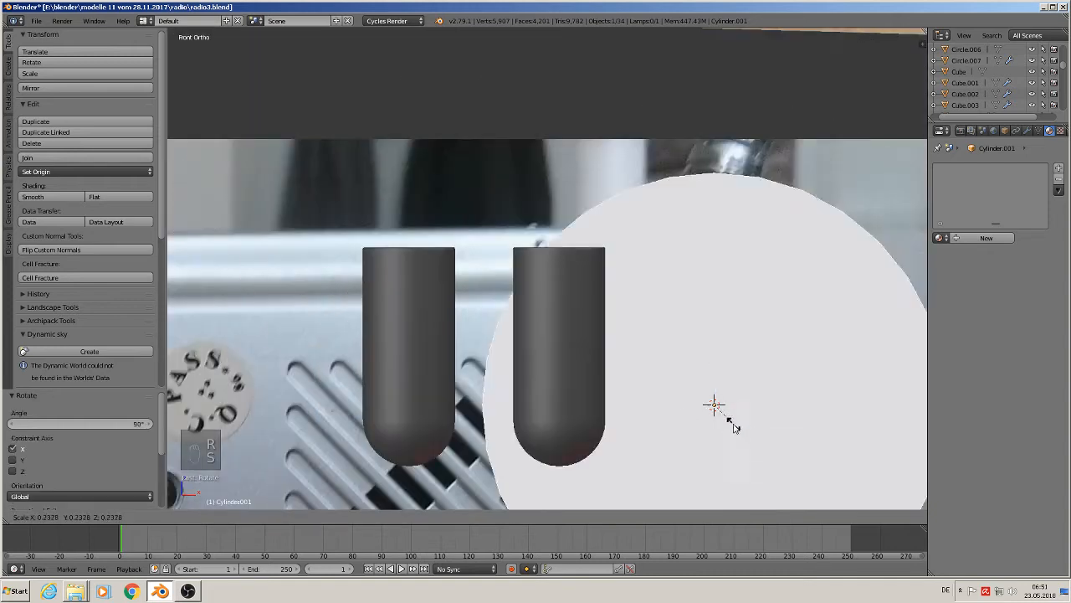
left_click(718, 406)
key("s")
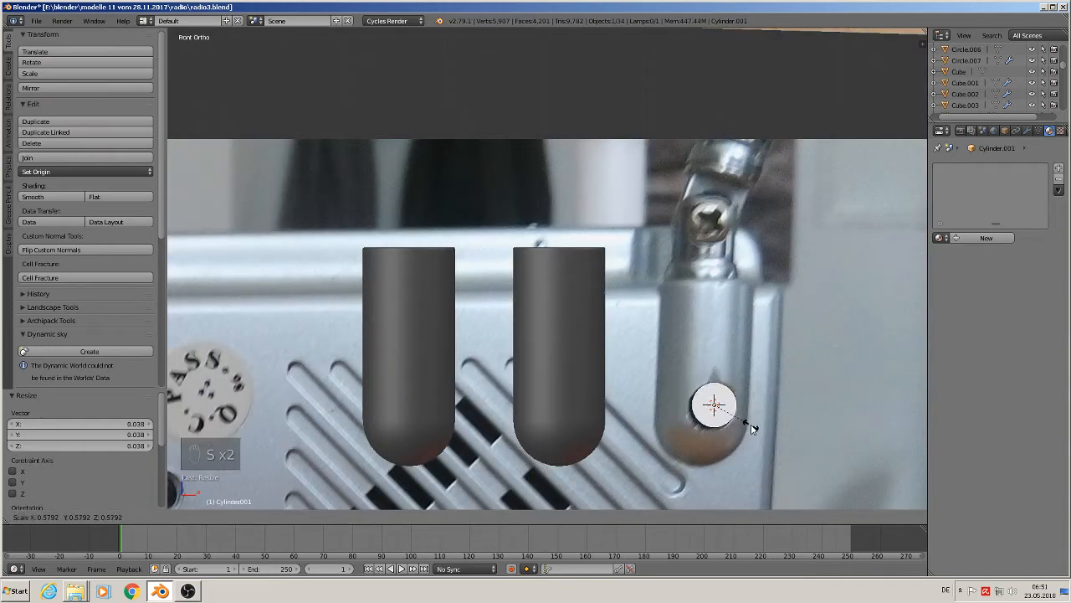
left_click(756, 428)
Step: Move the cylinder about -0.249 along Y, out in front of the reference photo
middle_click_drag(812, 279, 795, 440)
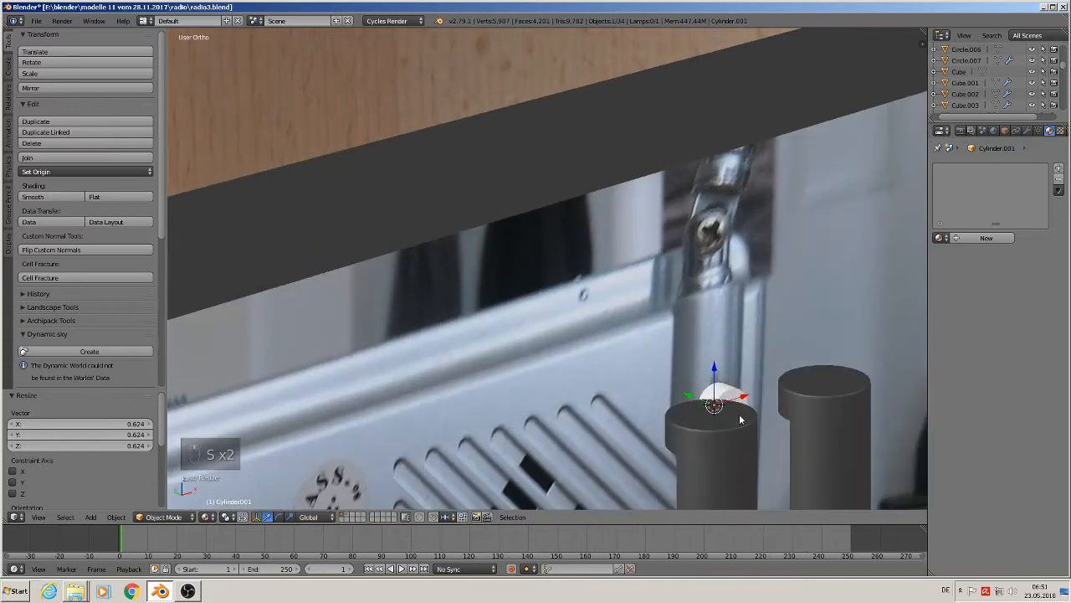
key("g")
key("y")
left_click(837, 473)
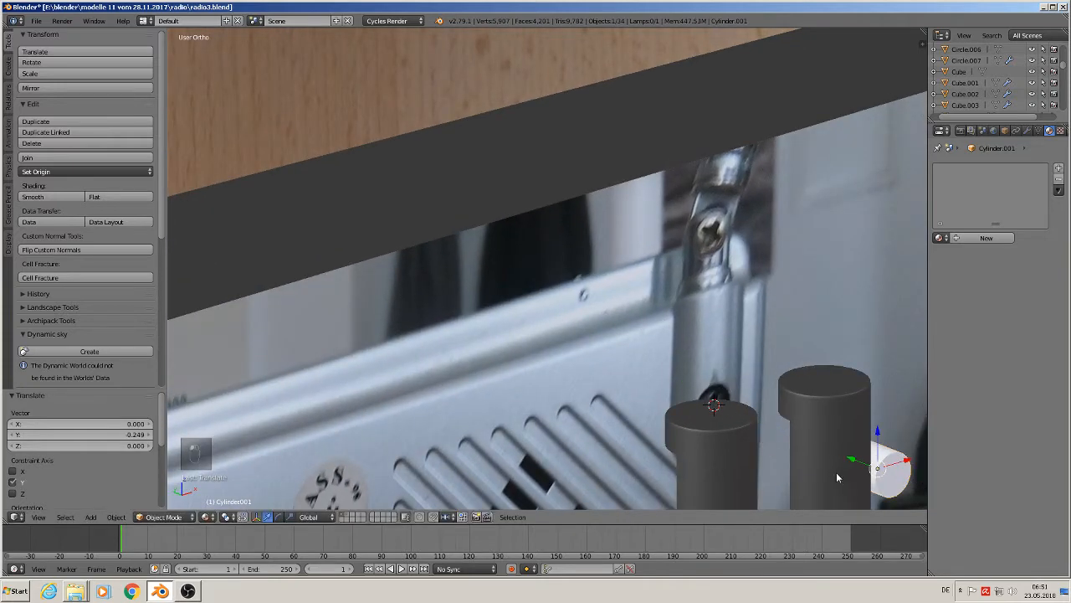
Step: In front view, browse the existing materials for one to assign to the screw cylinder
middle_click_drag(837, 472, 749, 436)
key("KP_1")
middle_click_drag(801, 407, 850, 428, "shift")
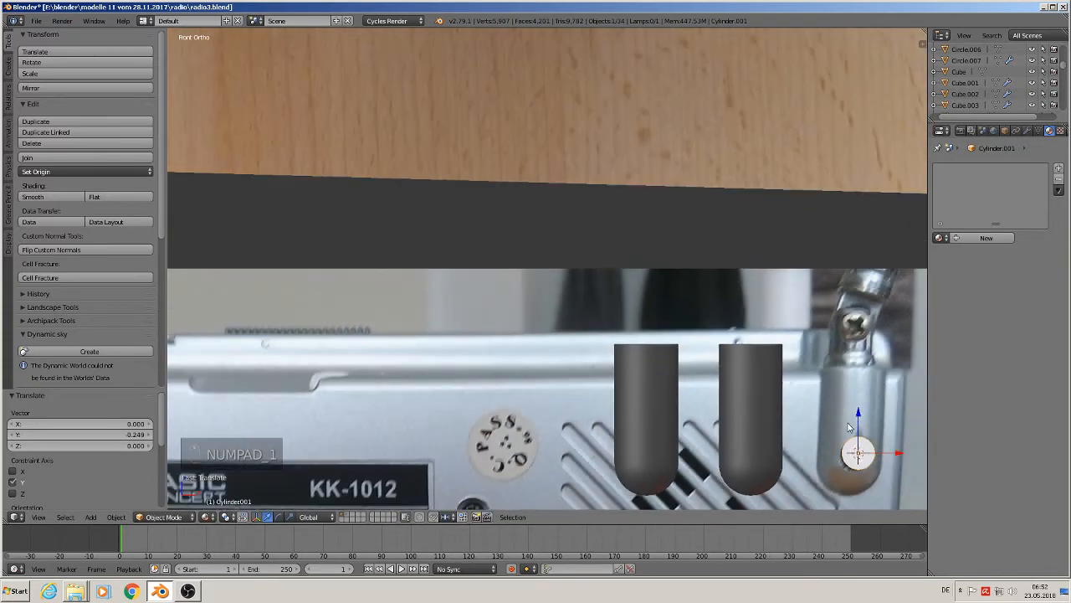
scroll(879, 456, "down", 1)
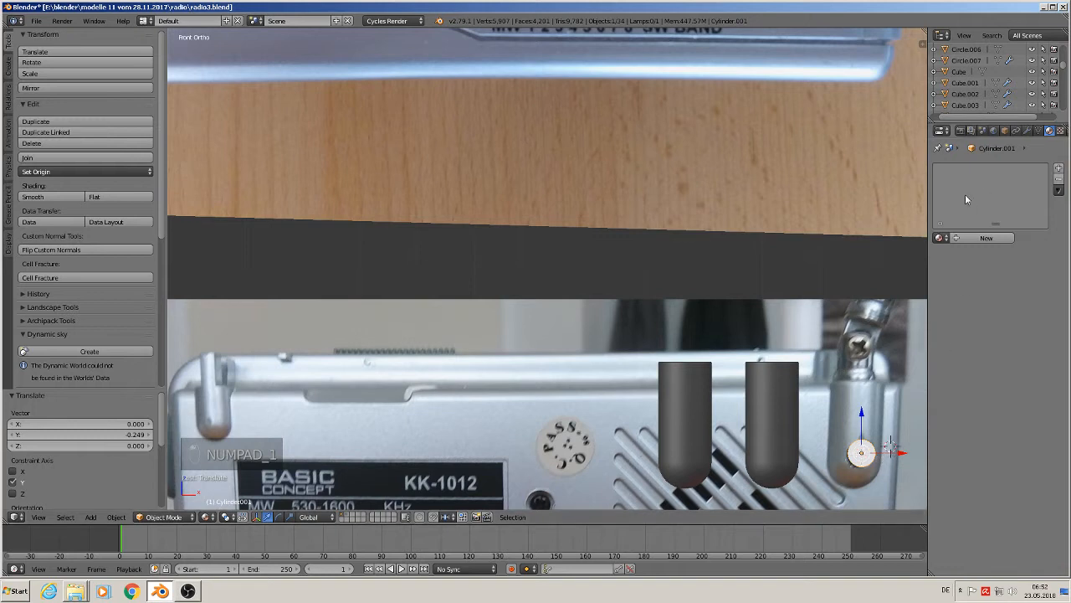
left_click(939, 238)
scroll(876, 358, "down", 19)
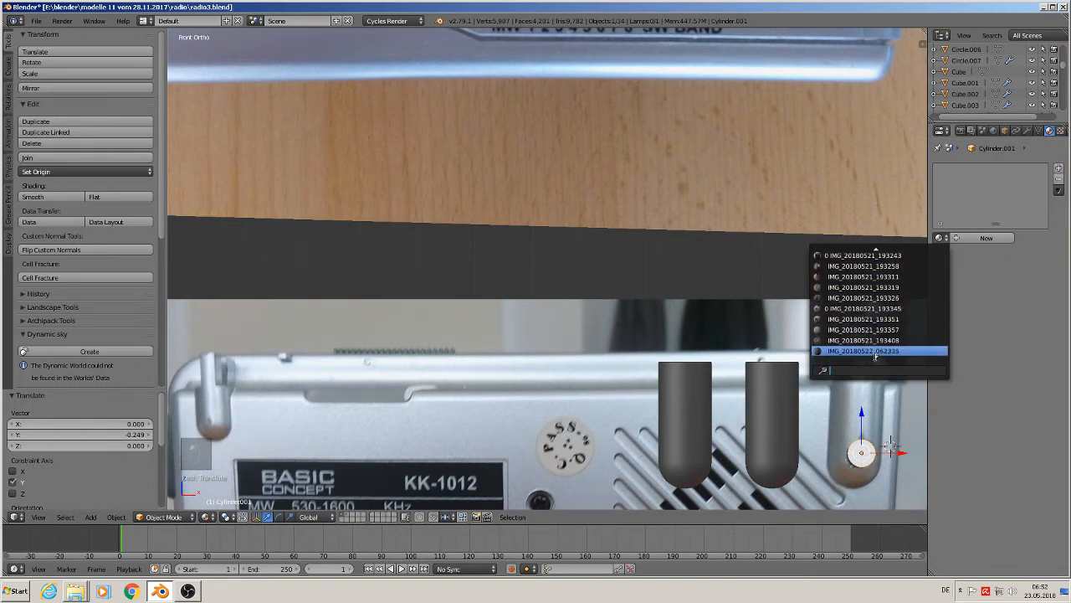
Step: Assign the existing red material to the small cylinder and move it about 0.158 along negative X, in line with the neighbouring rounded capsule
left_click(860, 319)
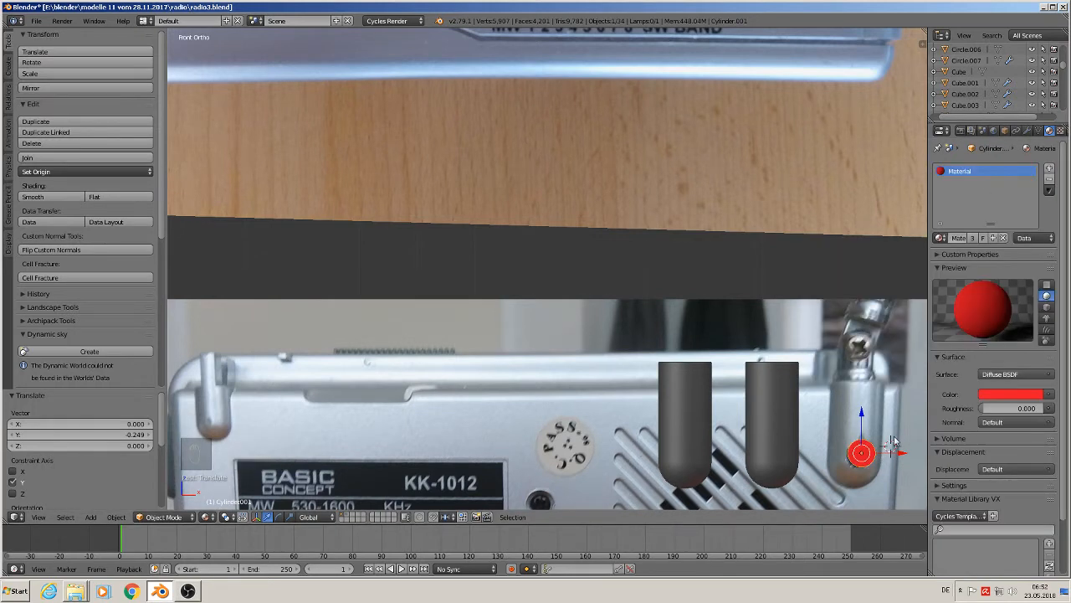
key("g")
key("x")
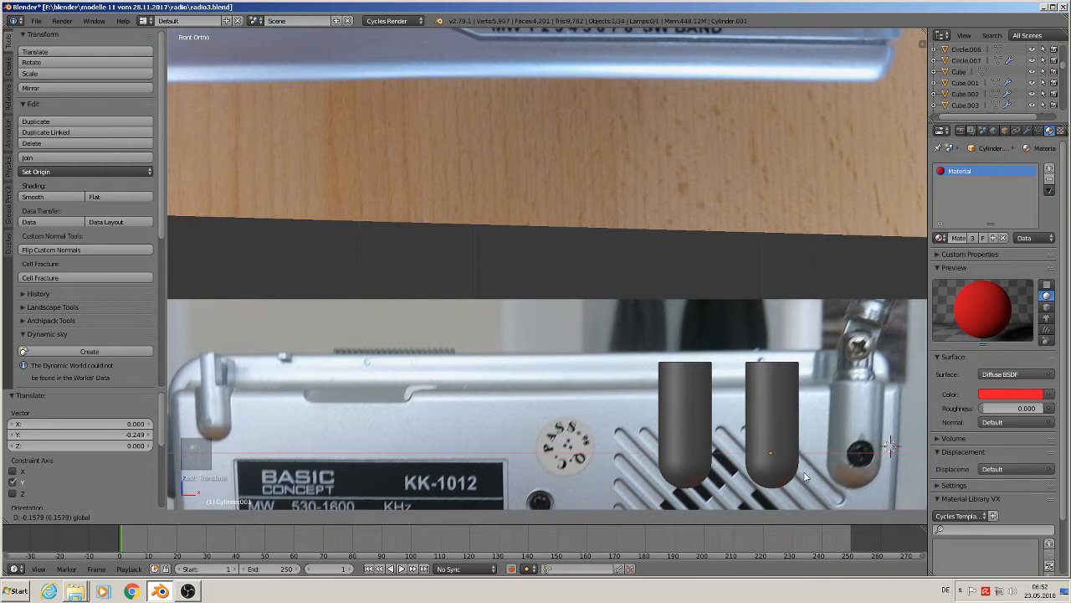
left_click(804, 471)
Step: Move the red cylinder about 0.14 along negative Y relative to the rounded capsule
middle_click_drag(803, 471, 865, 501)
key("g")
key("y")
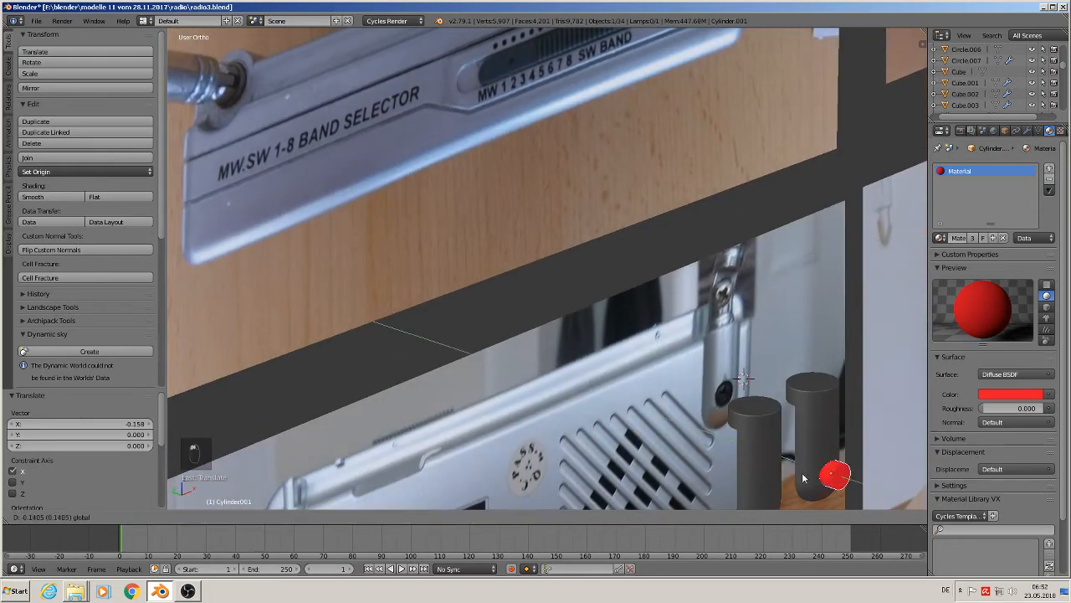
left_click(802, 474)
middle_click_drag(801, 473, 833, 19)
Step: Fine-position the red cylinder in front view, shifting it about 0.004 in X and -0.011 in Z within the capsule's rounded end
key("KP_1")
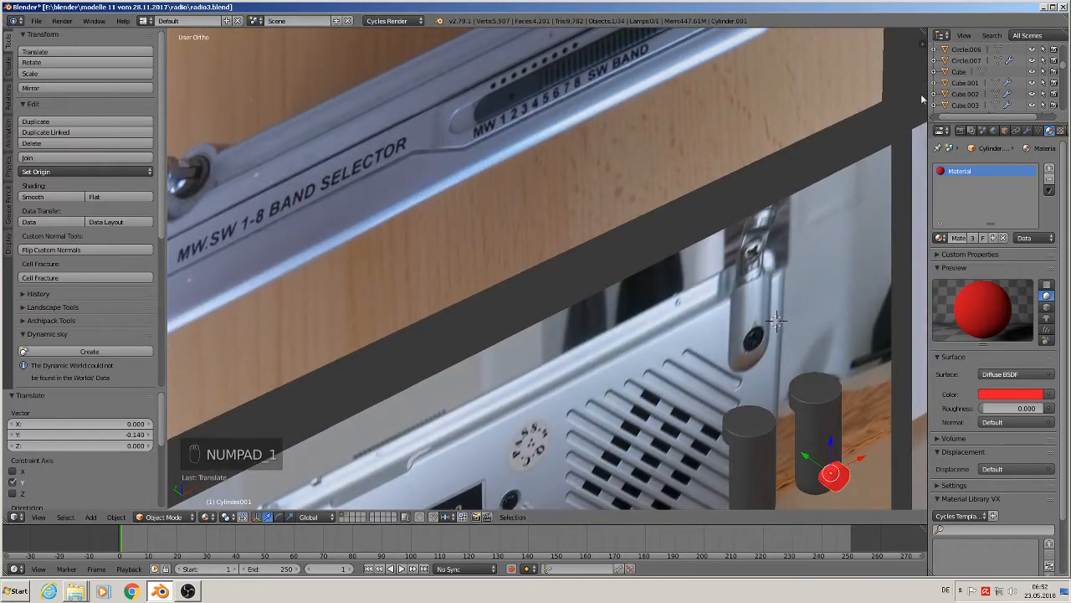
key("KP_1")
middle_click_drag(804, 391, 522, 182, "shift")
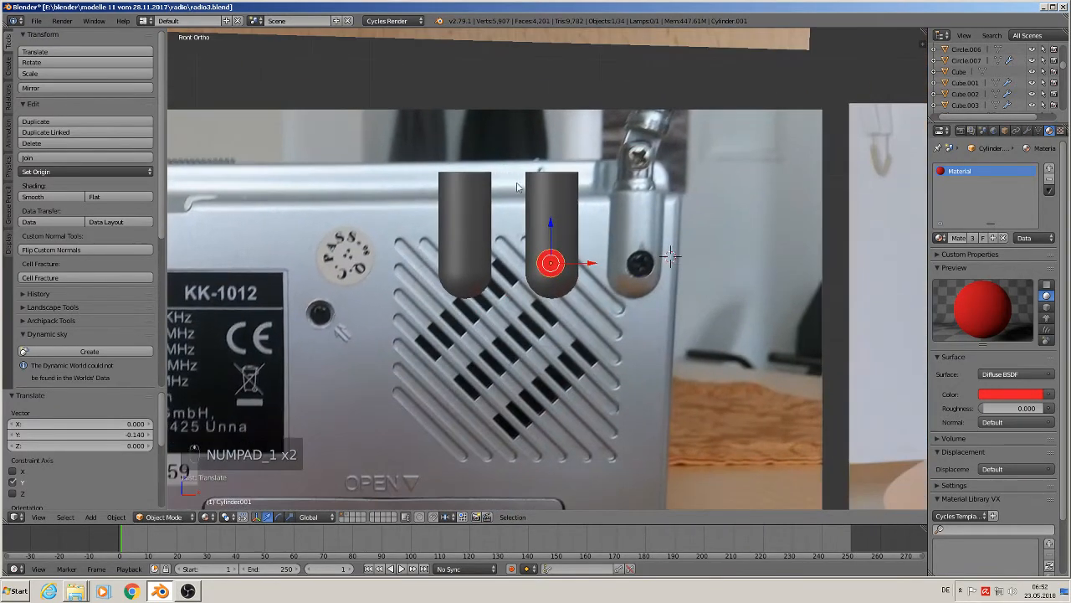
scroll(524, 189, "up", 3)
key("g")
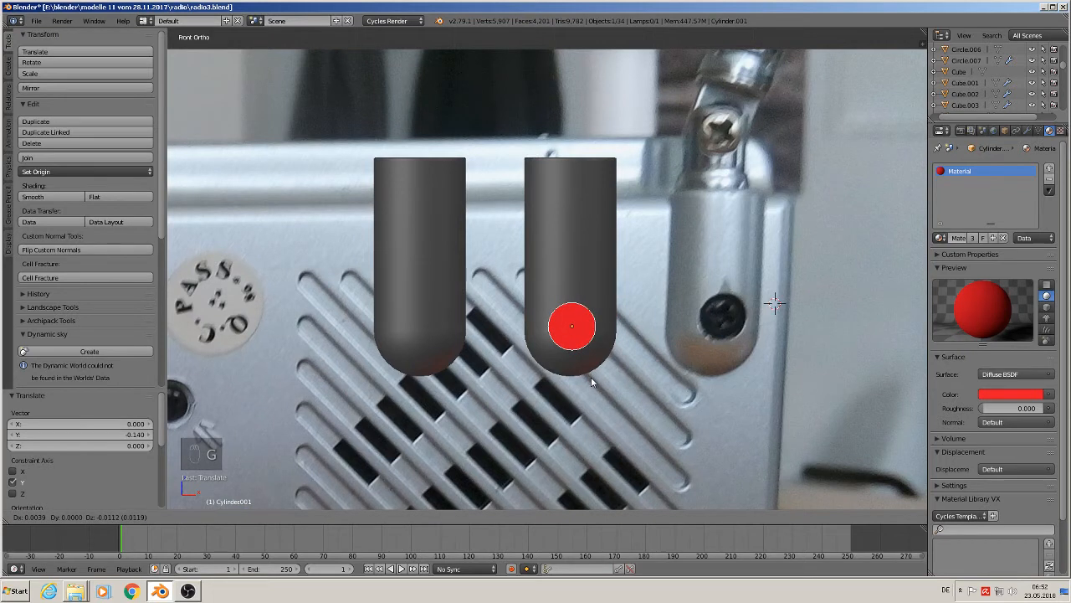
left_click(591, 377)
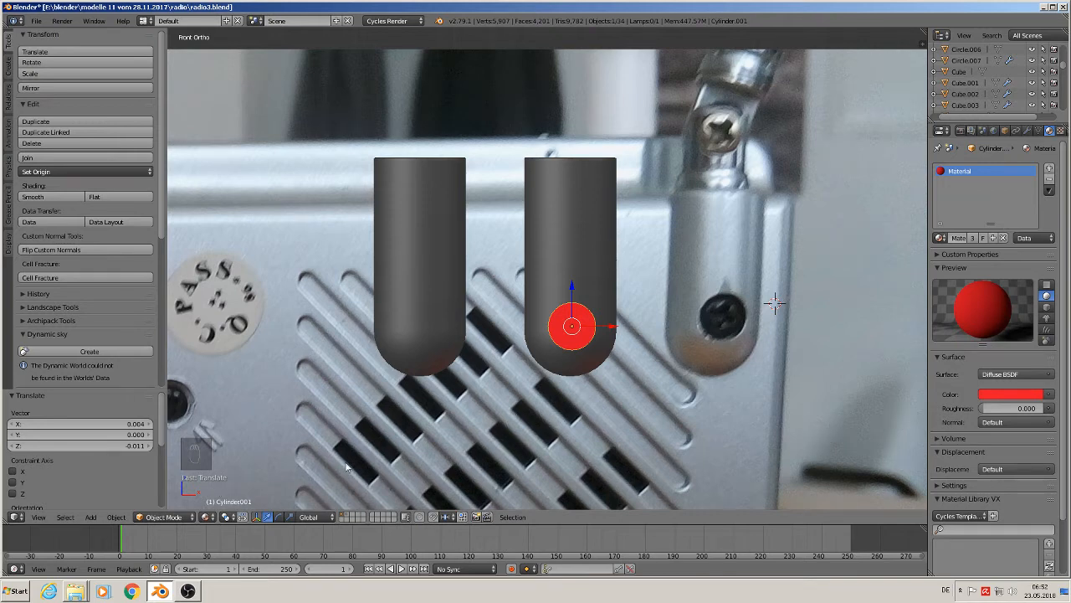
Step: Apply Rotation & Scale to the red cylinder and to the rounded capsule behind it
left_click(117, 518)
mouse_move(147, 432)
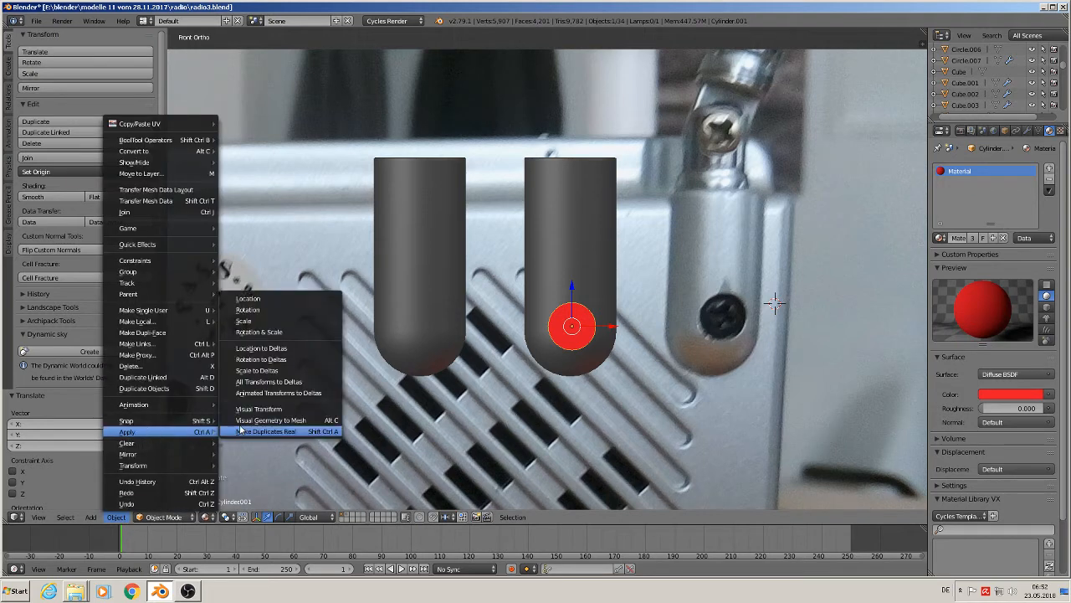
left_click(281, 332)
right_click(574, 233)
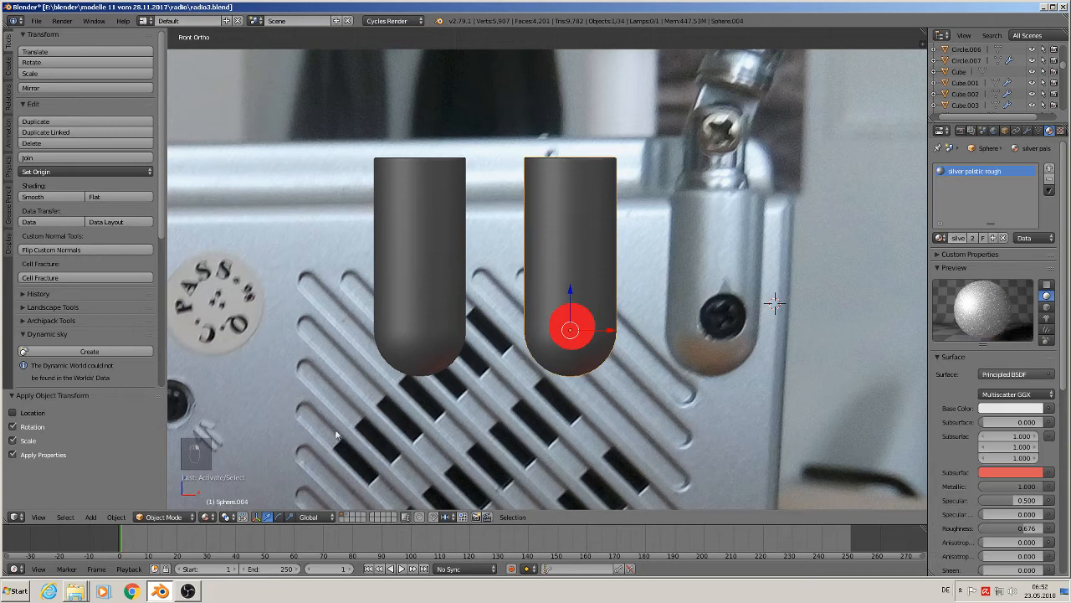
left_click(114, 518)
mouse_move(161, 435)
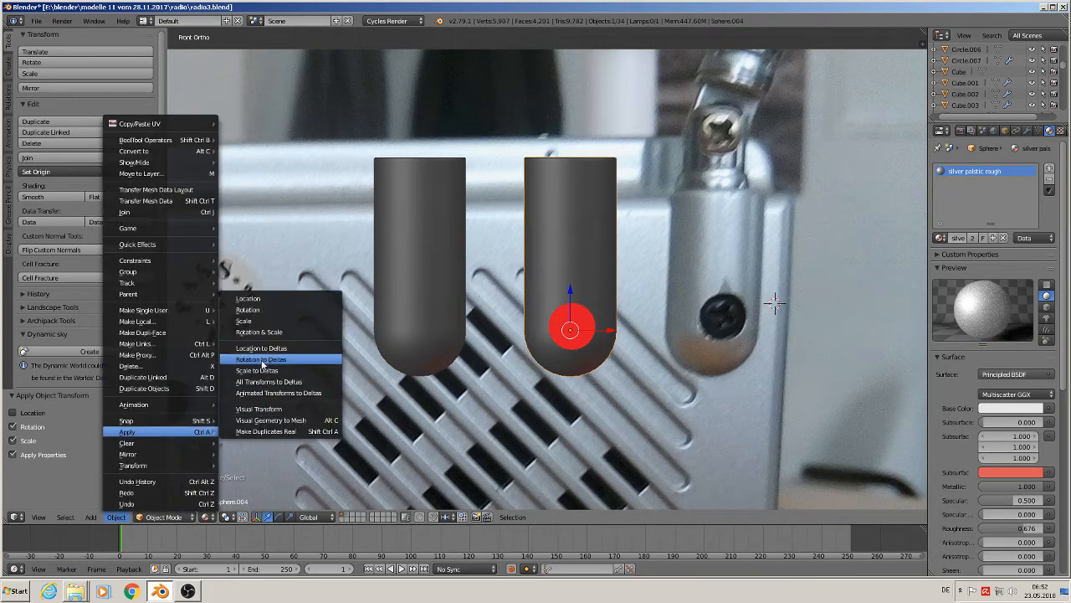
left_click(267, 333)
Step: Add a Boolean modifier to the capsule behind the red cylinder, with Cylinder.001 as its object
right_click(580, 331)
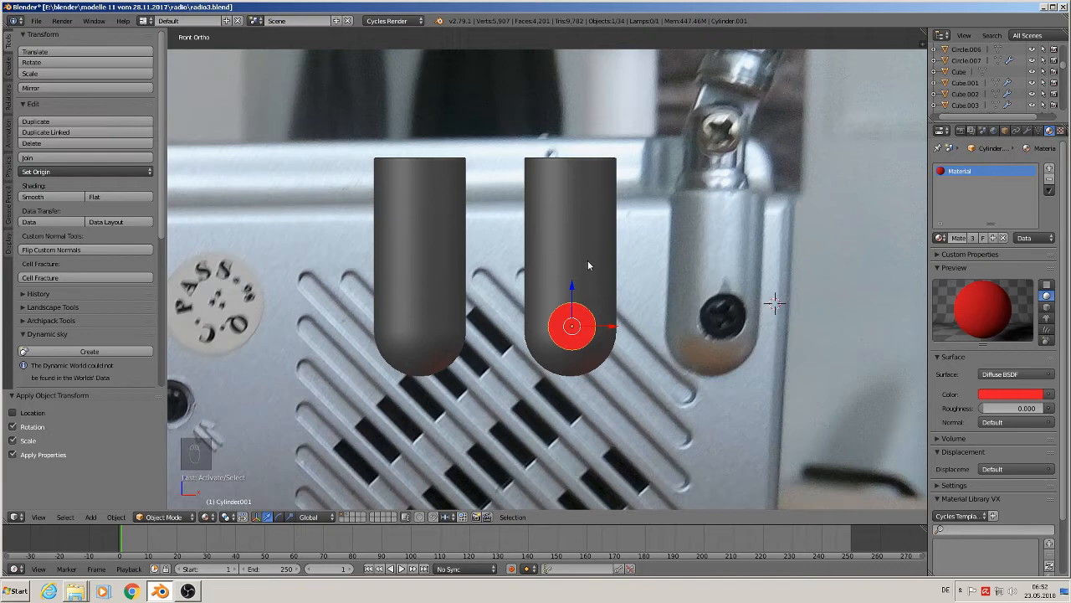
right_click(588, 263)
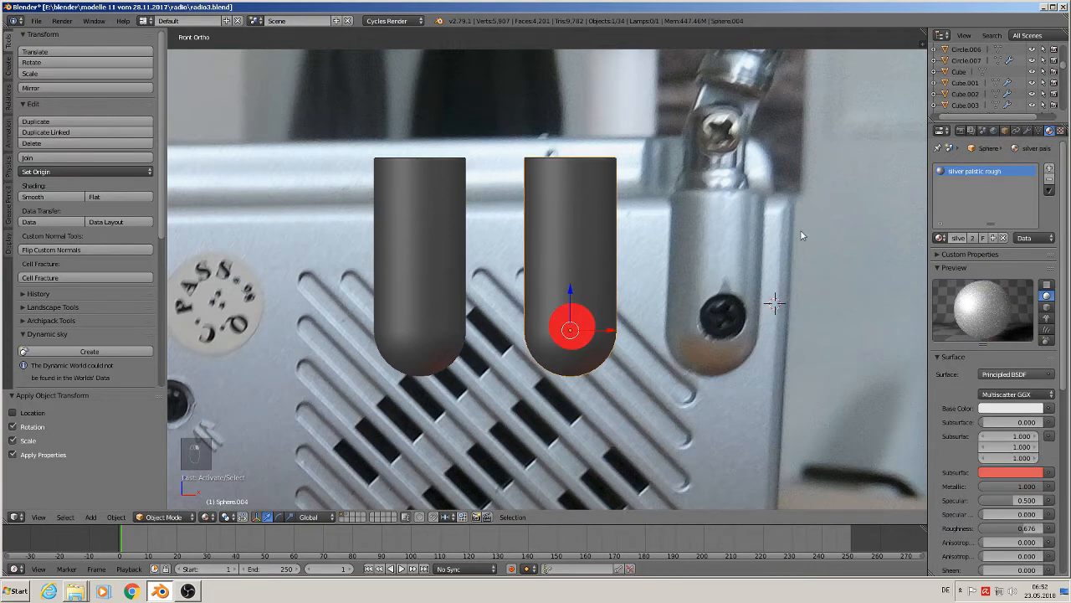
left_click(1027, 131)
left_click(961, 169)
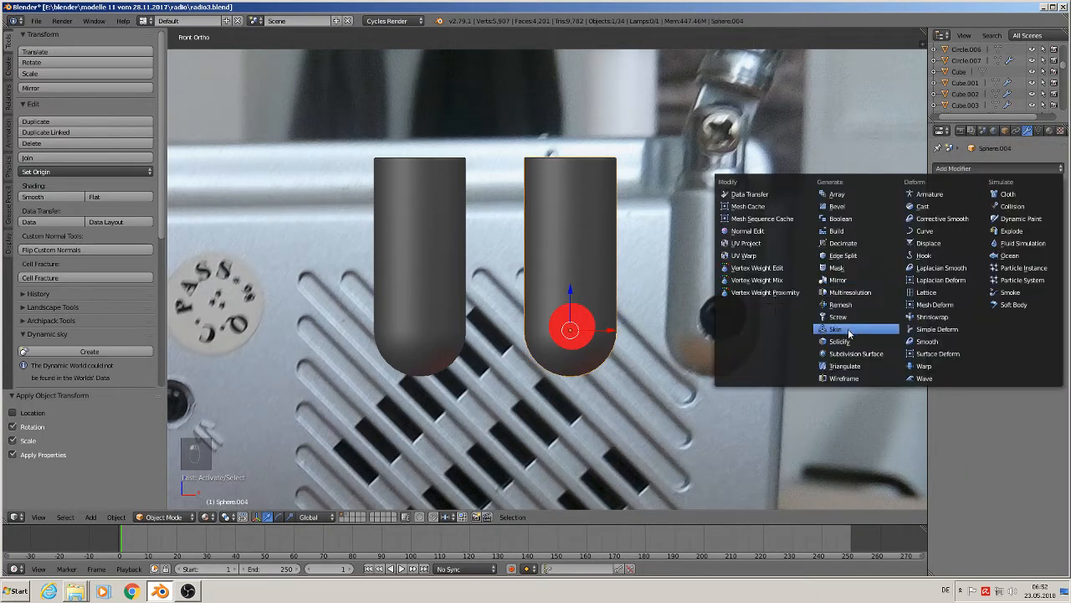
left_click(840, 218)
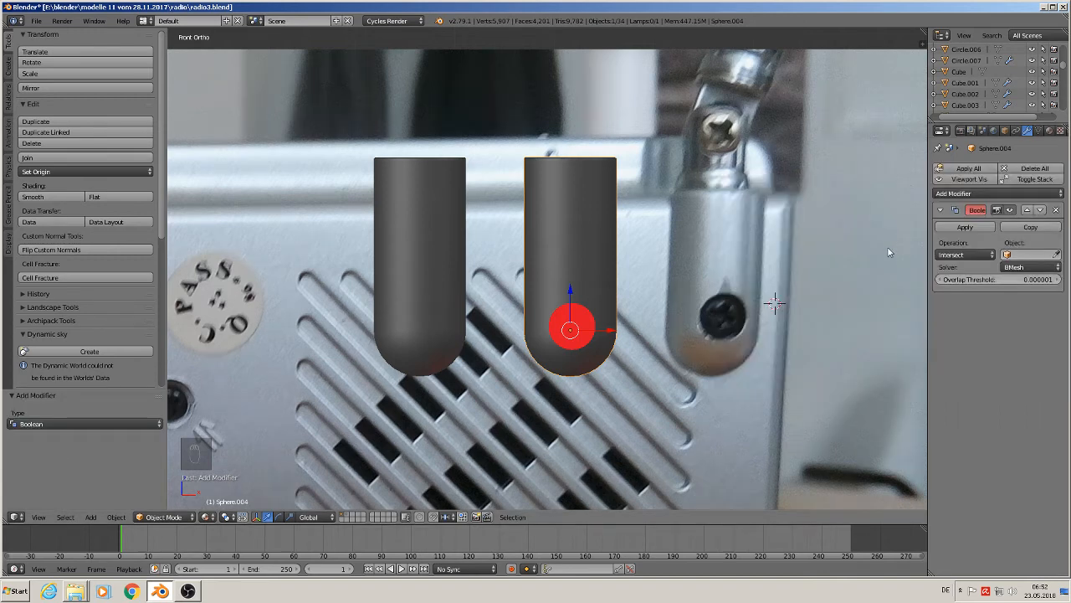
left_click(1018, 255)
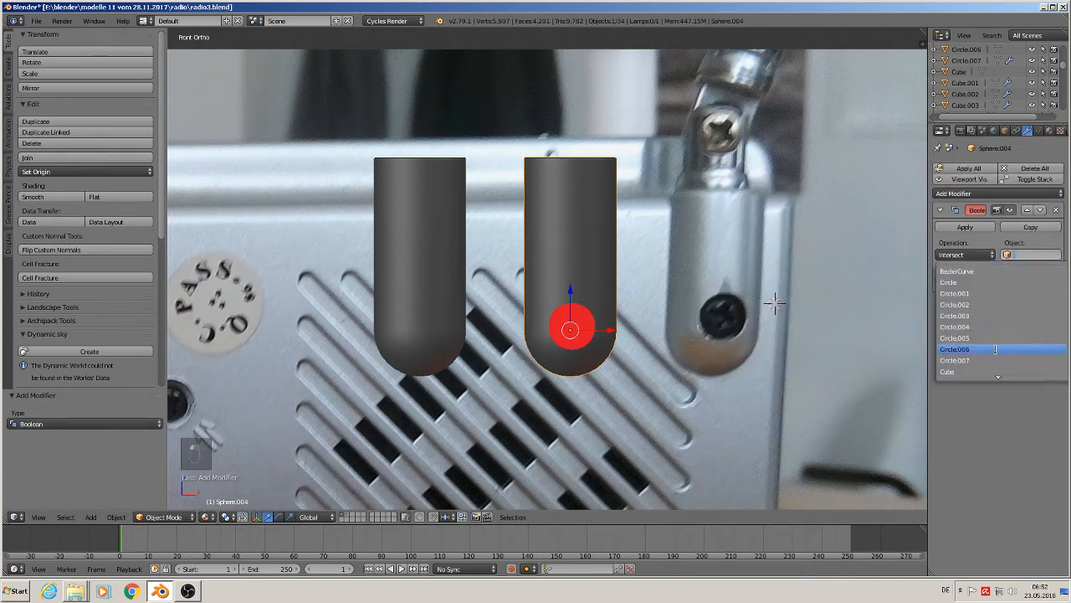
type("cy")
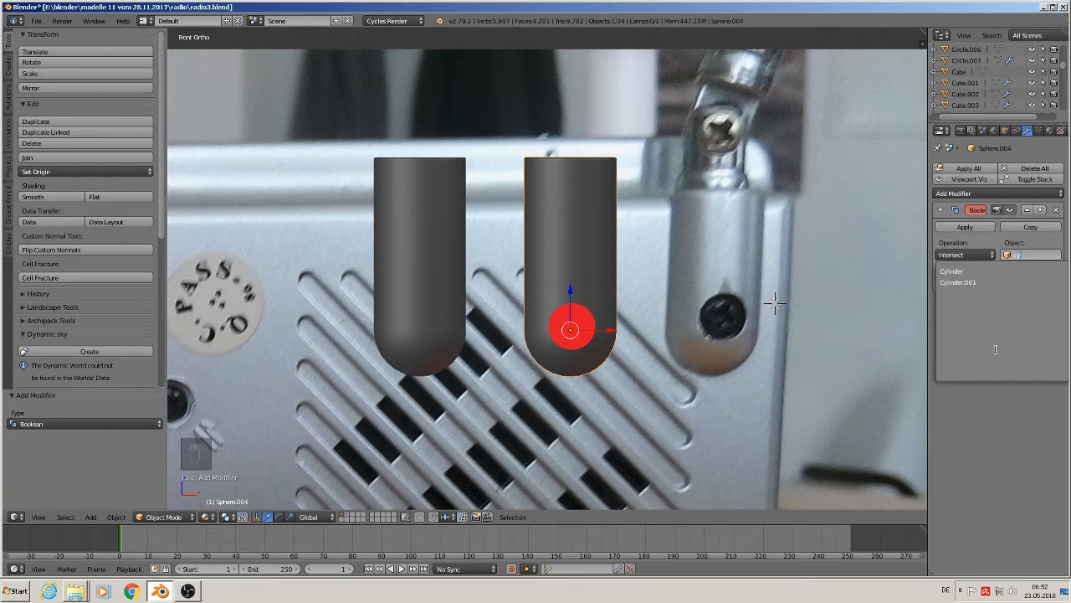
left_click(960, 282)
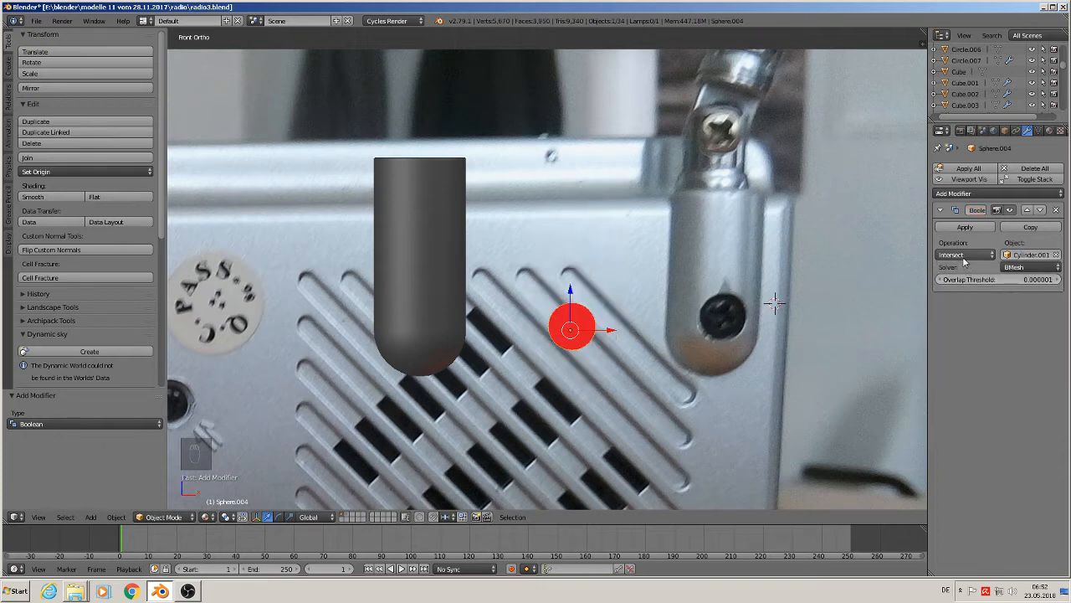
Step: Set the Boolean operation to Difference and apply the modifier to the capsule
left_click(964, 254)
left_click(970, 219)
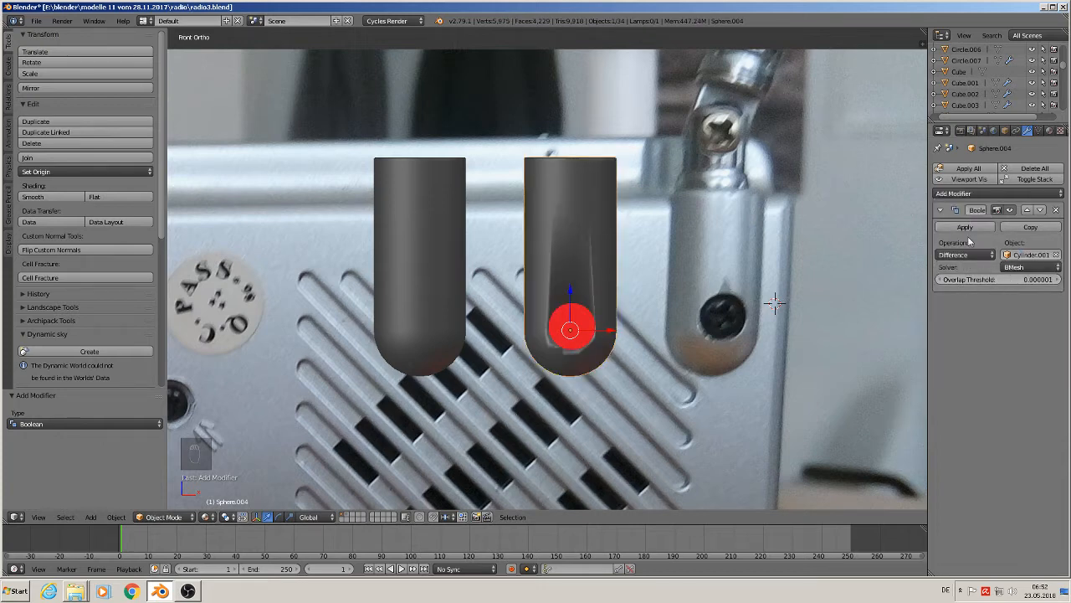
left_click(967, 227)
Step: Move the cut capsule about 0.26 along X, away from the red cylinder
right_click(567, 274)
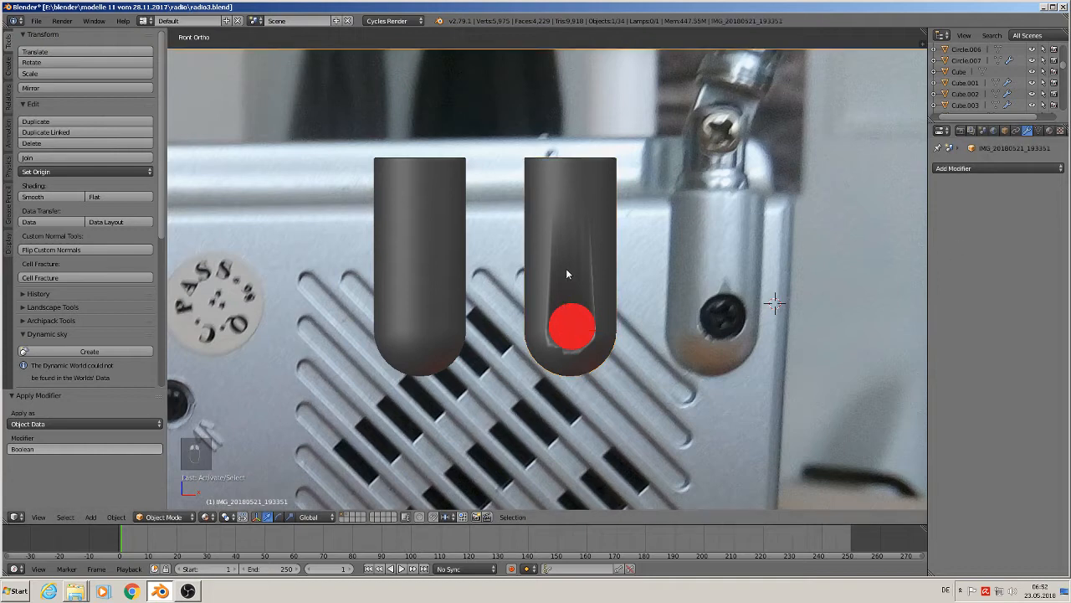
right_click(587, 277)
left_click_drag(608, 334, 867, 332)
Step: Add an Edge Split modifier to the cut capsule and inspect its recess from an angle
left_click(1004, 167)
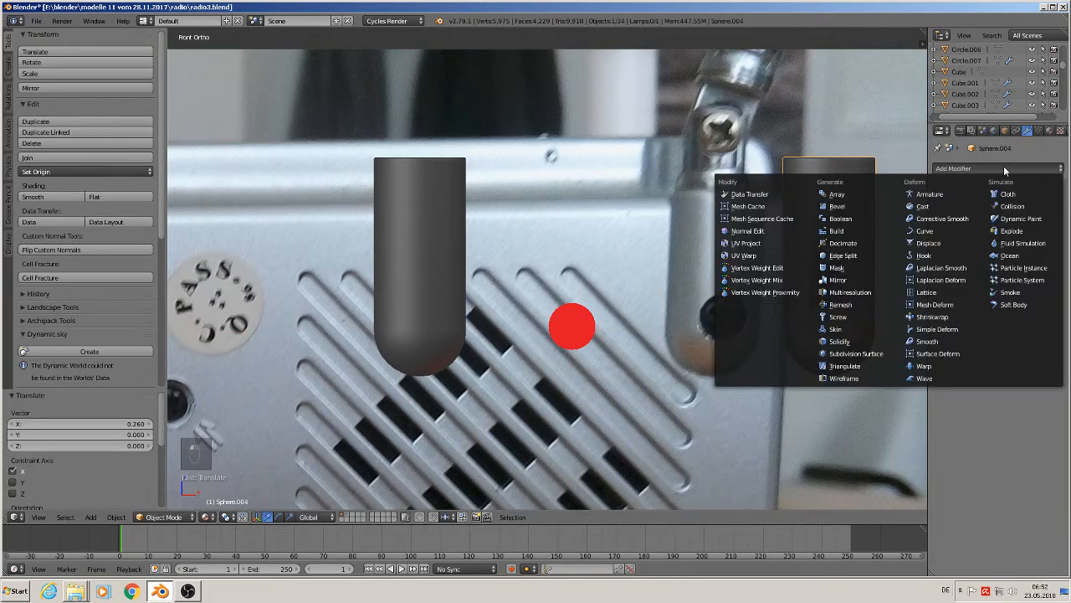
left_click(862, 256)
middle_click_drag(850, 323, 781, 403)
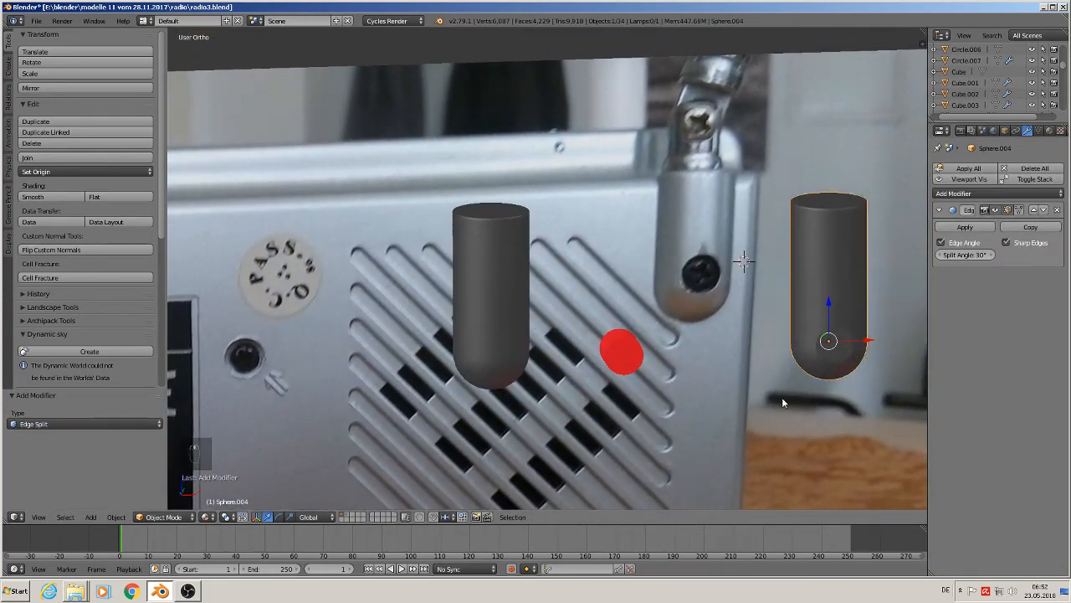
middle_click_drag(560, 403, 500, 372)
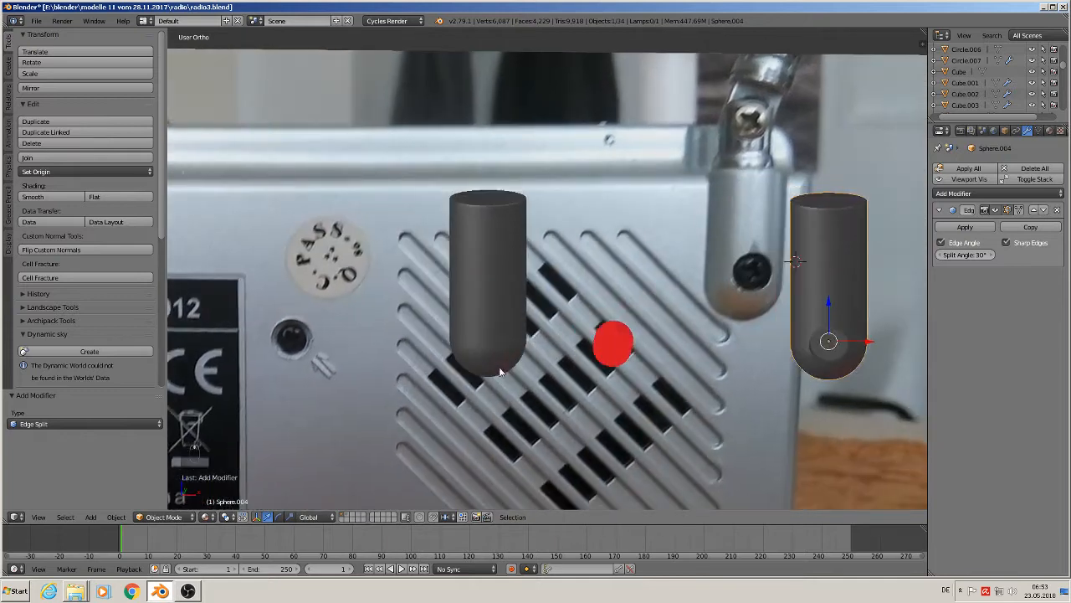
Step: Move the spare uncut capsule and the red cylinder to the second layer, and save the file
right_click(503, 307)
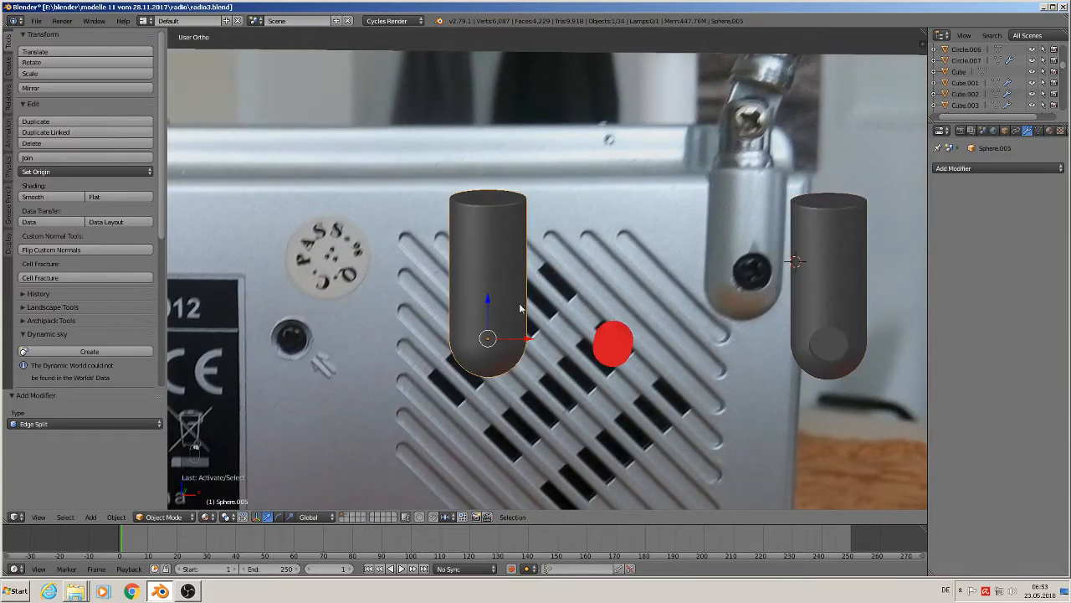
right_click(612, 341, "shift")
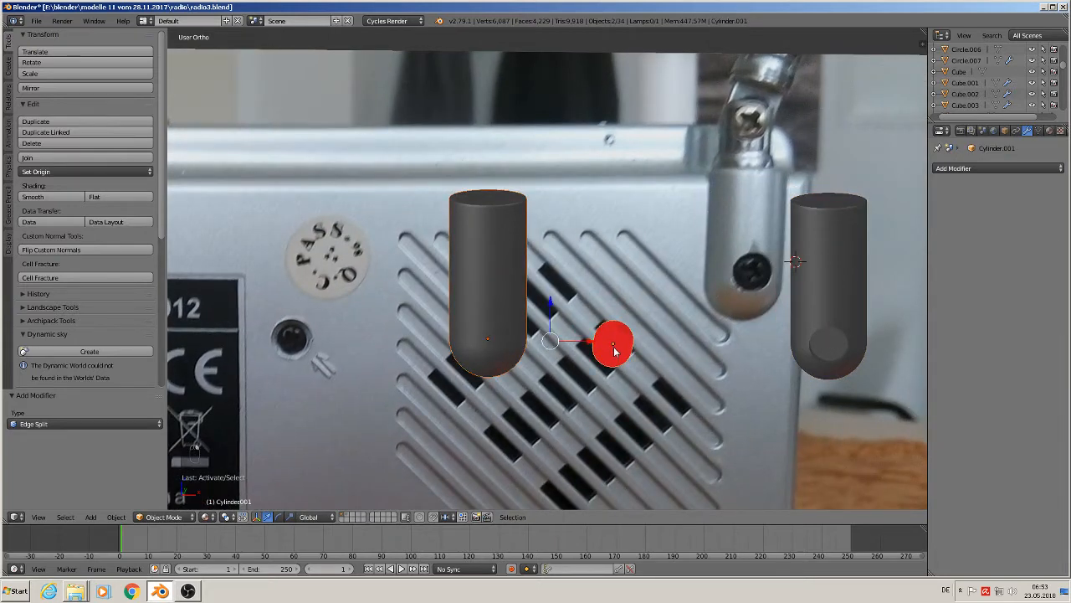
key("m")
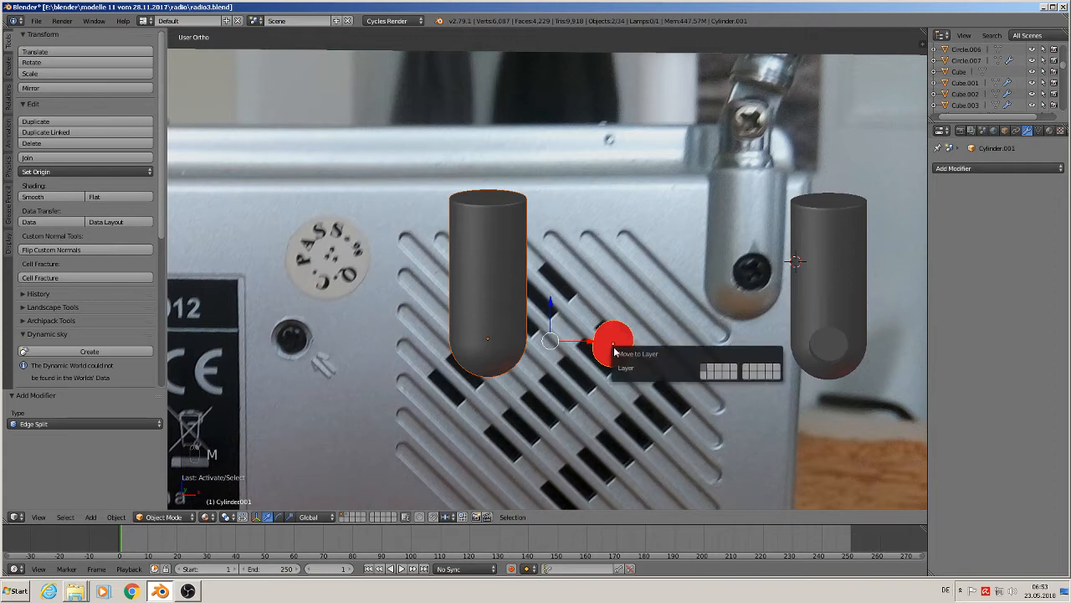
left_click(713, 370)
scroll(735, 404, "down", 2)
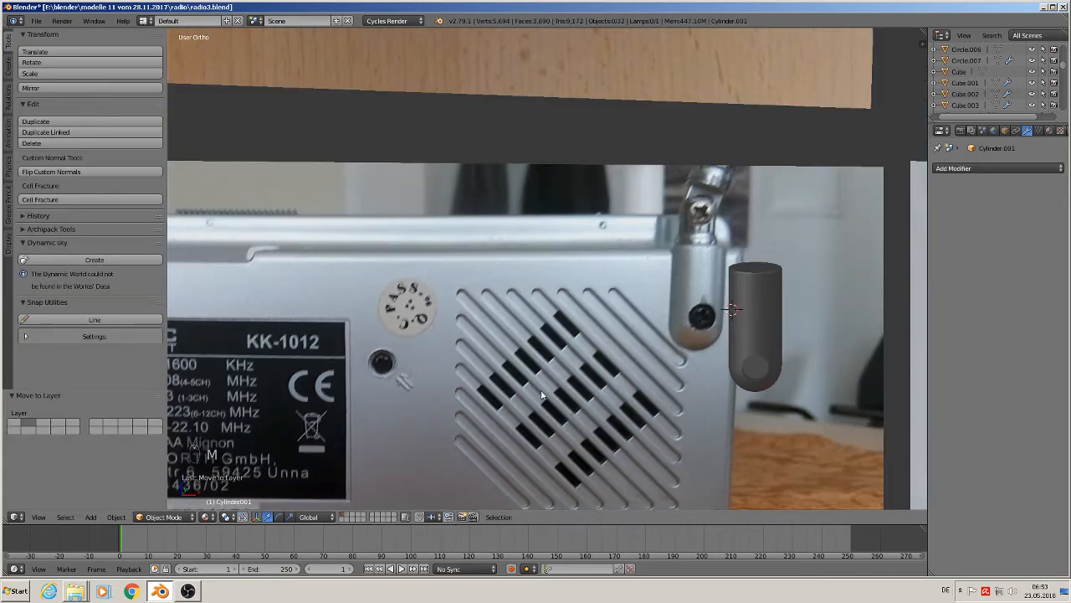
left_click(38, 20)
scroll(665, 365, "up", 1)
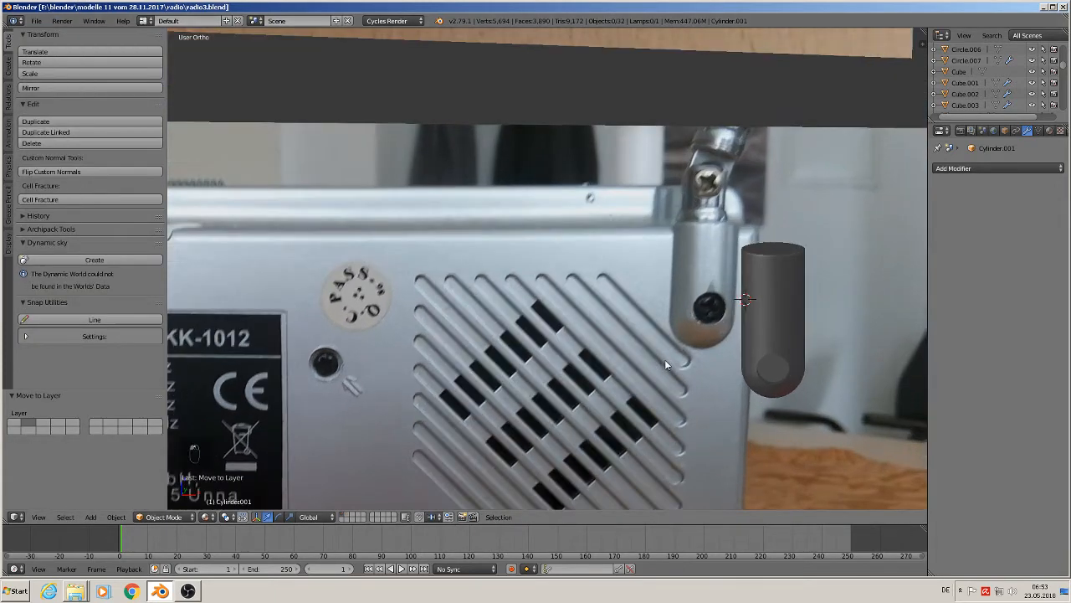
Step: Add a UV sphere over the screw in the front view, scale it to about 0.02, and move it about 0.112 along negative X
scroll(750, 305, "up", 1)
key("KP_1")
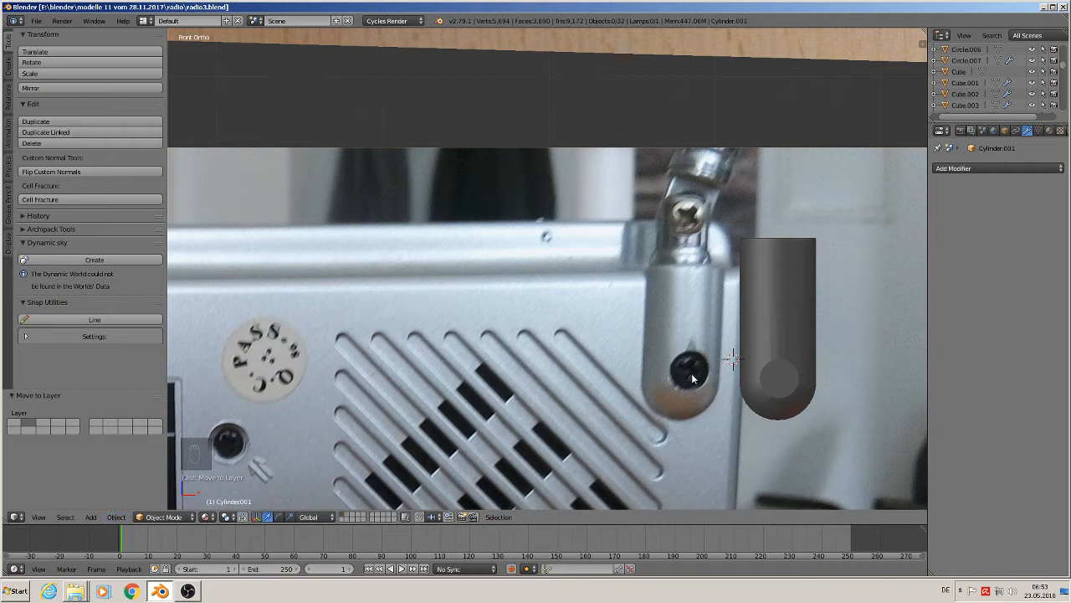
left_click(90, 516)
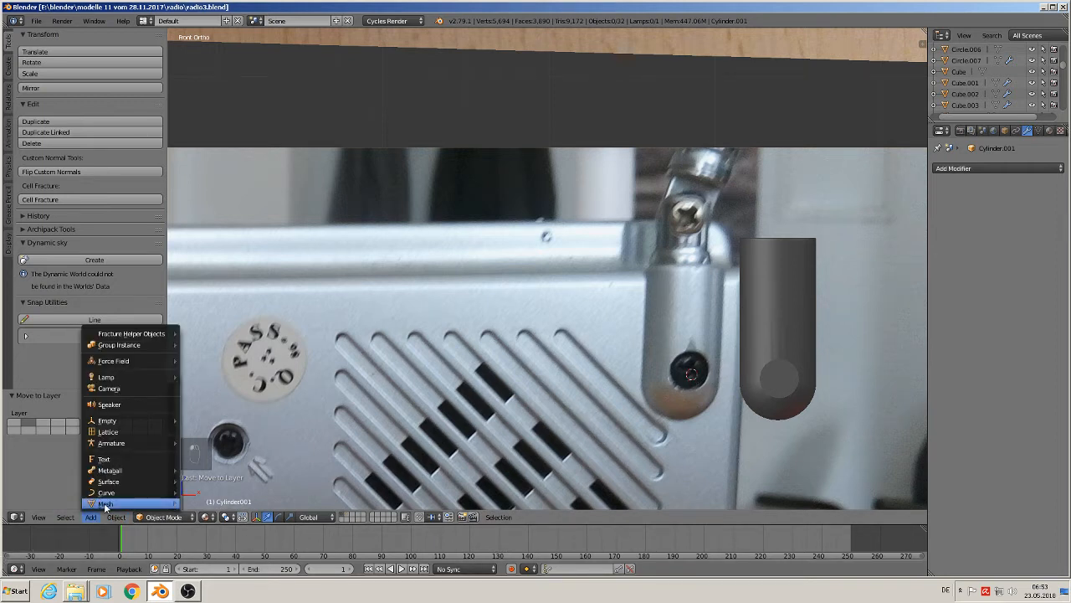
mouse_move(104, 503)
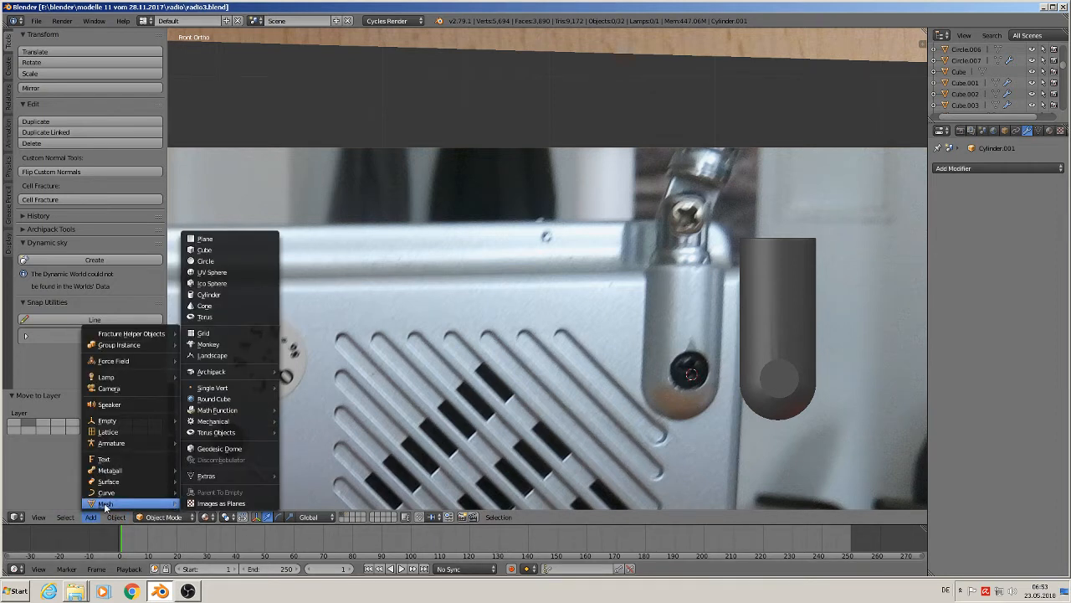
left_click(218, 273)
key("s")
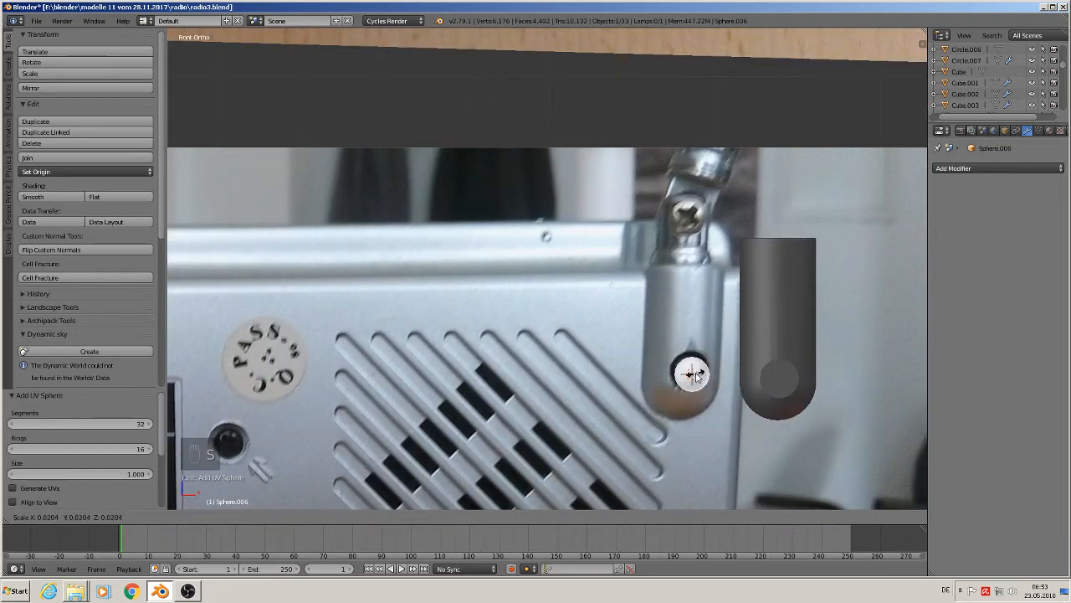
left_click(694, 374)
left_click_drag(730, 374, 636, 376)
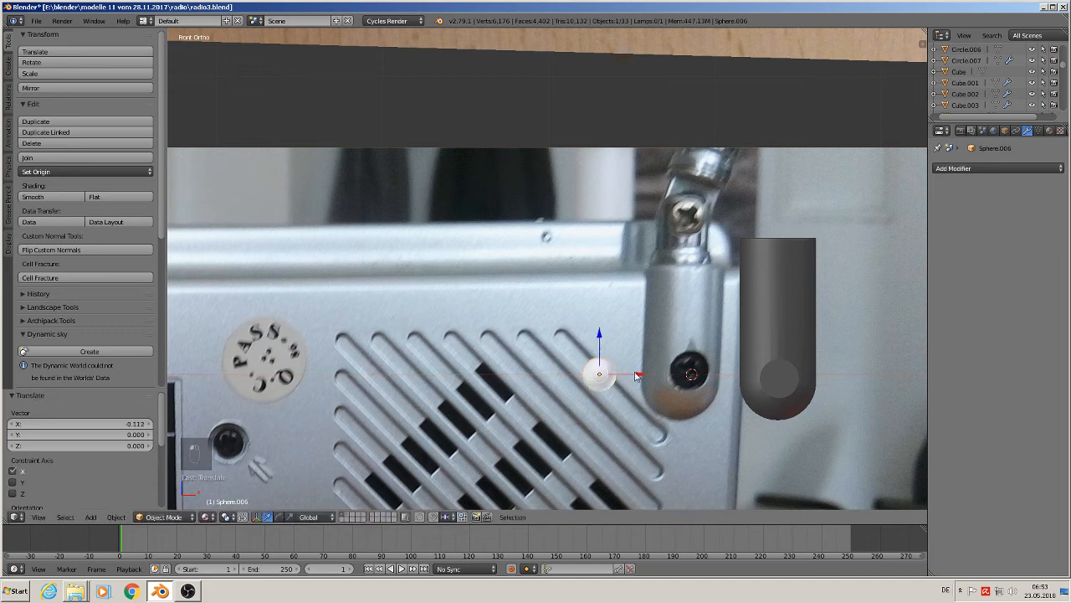
Step: Open the screw-head sphere's mesh for editing in the top view with nothing selected
key("KP_7")
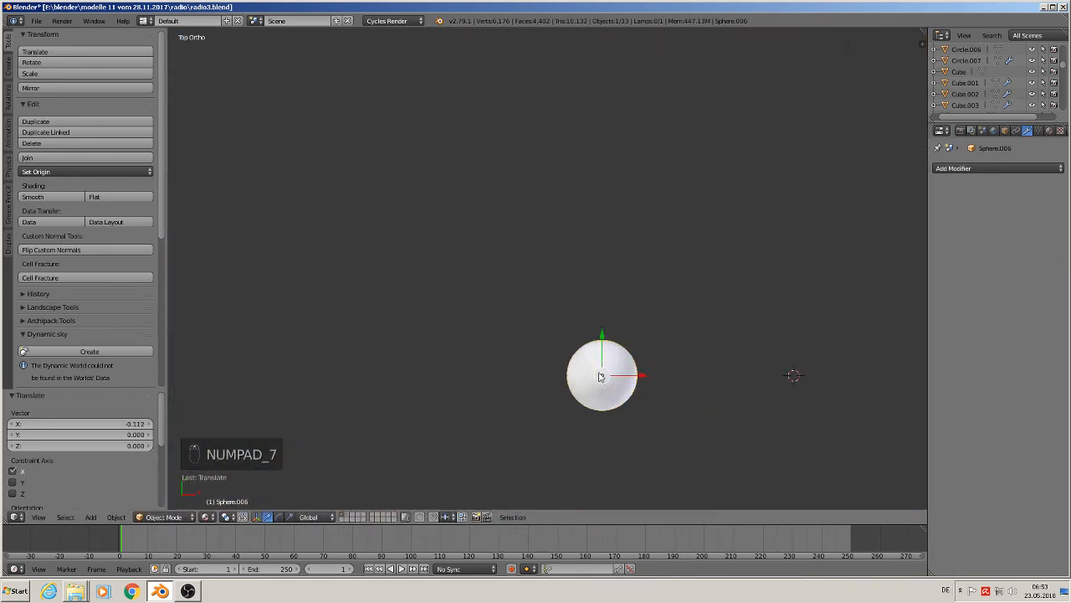
key("Tab")
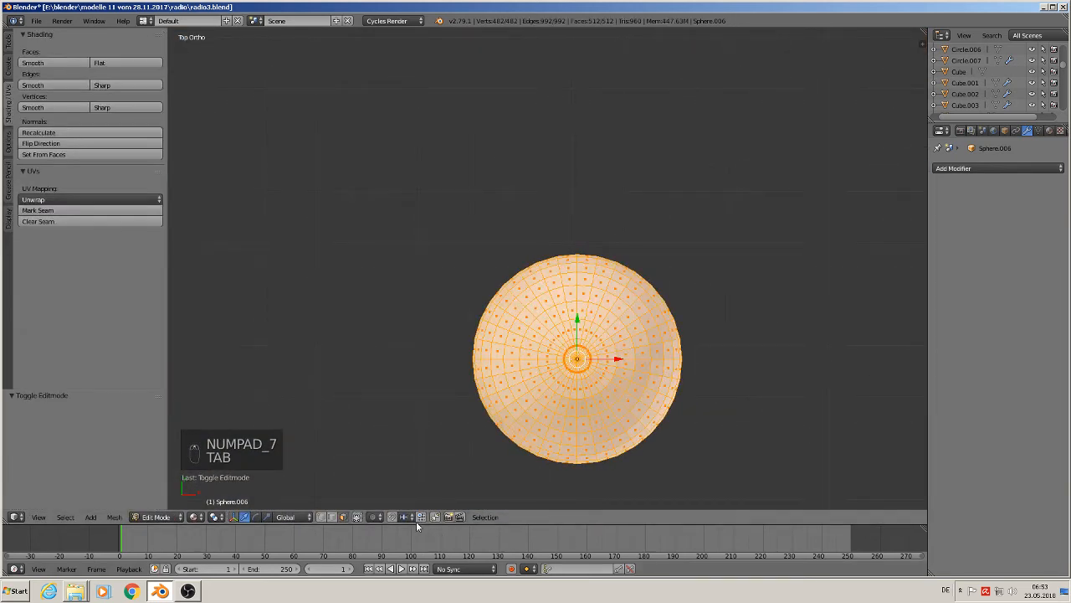
key("a")
key("a")
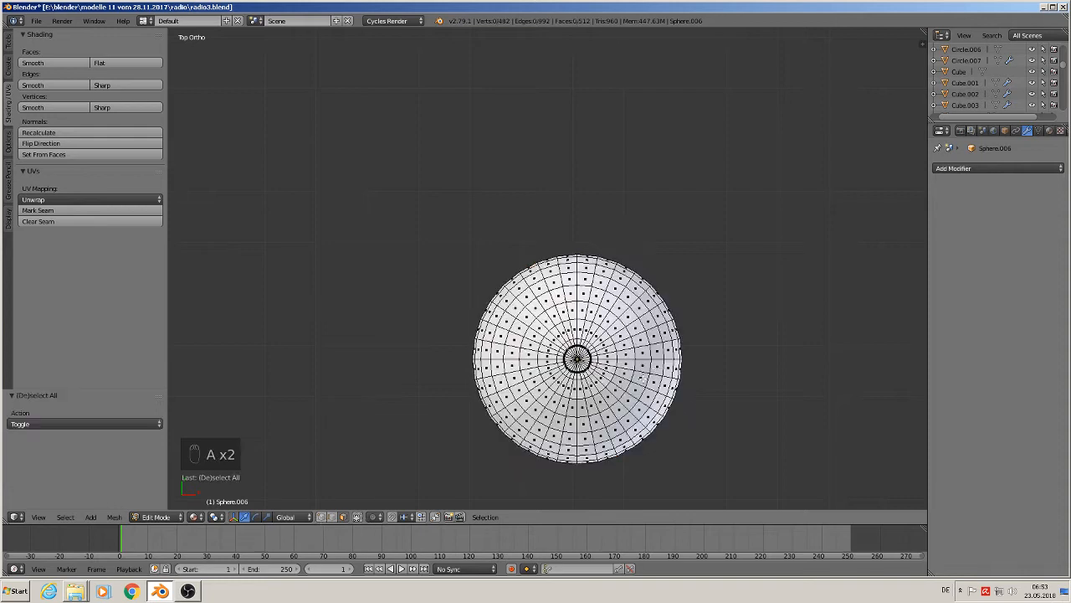
key("b")
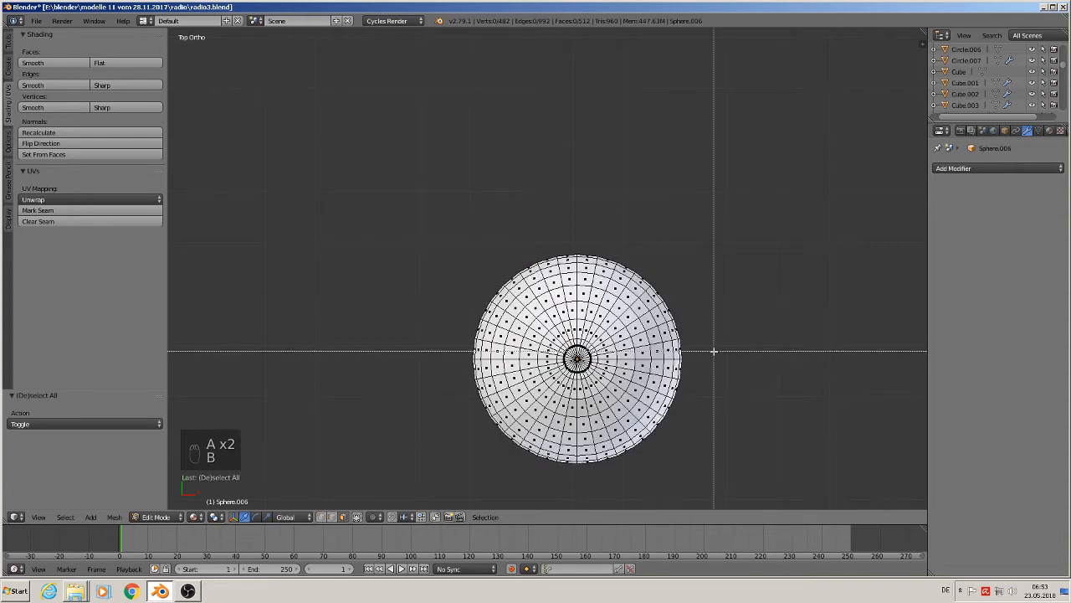
left_click_drag(713, 354, 383, 234)
key("x")
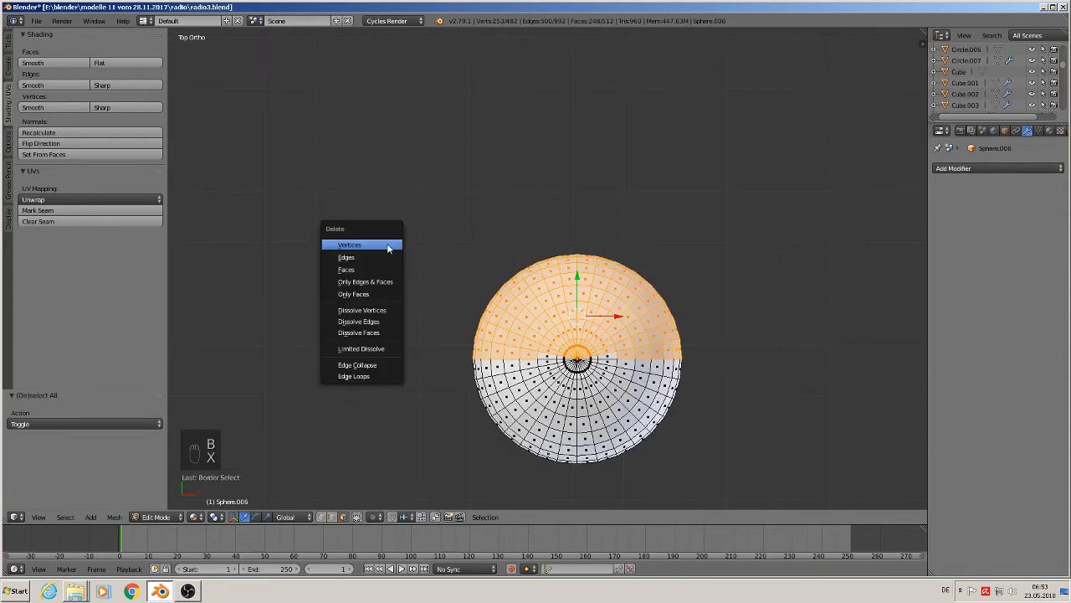
Step: Switch to vertex selection and delete the sphere's vertices on the positive Y side of its centre line
left_click(318, 521)
key("a")
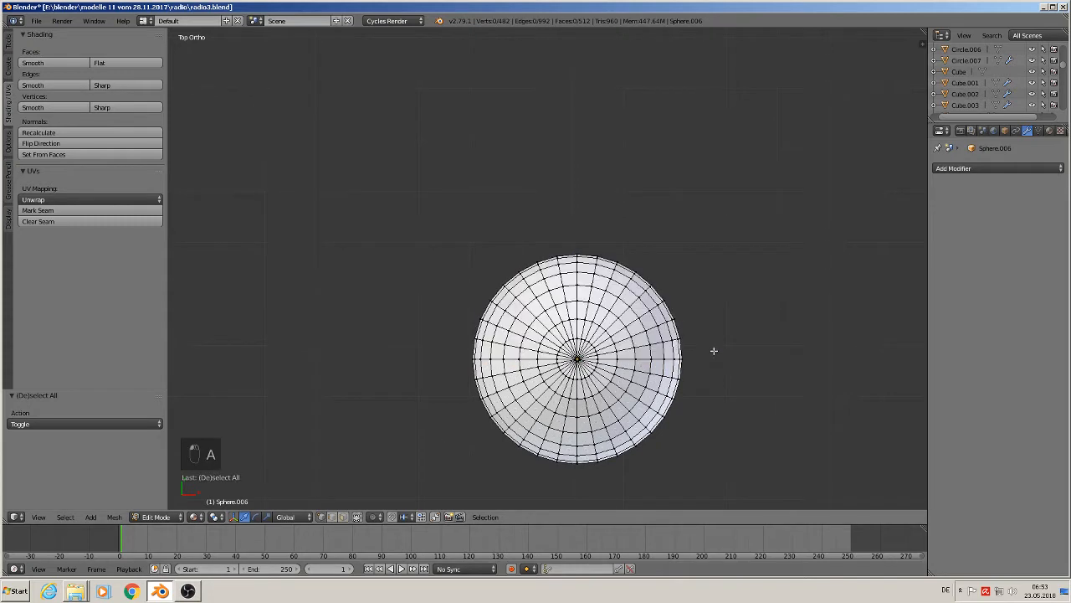
key("b")
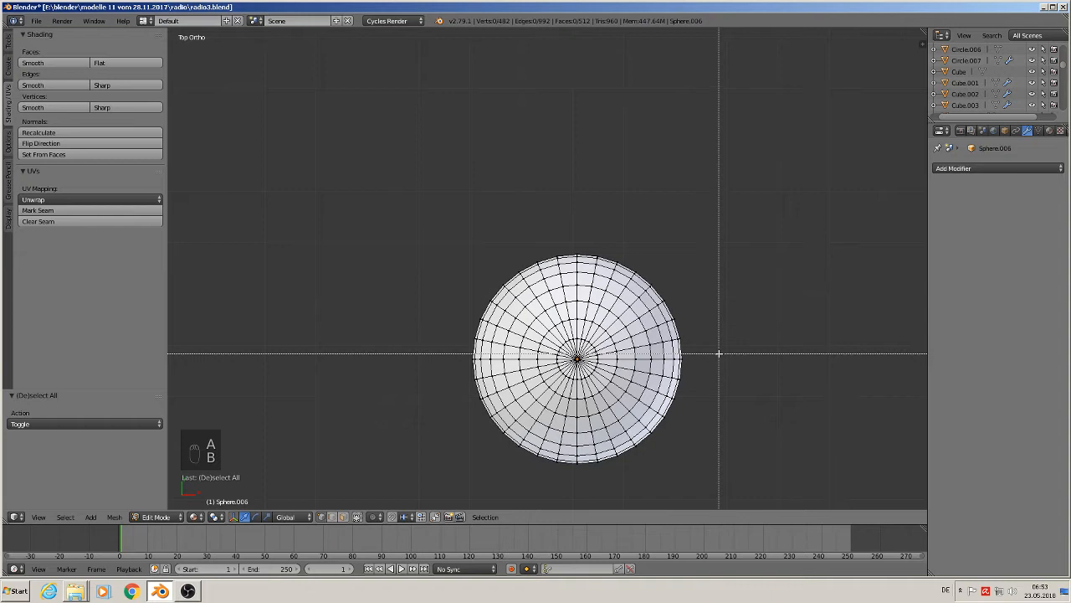
left_click_drag(719, 354, 371, 213)
key("x")
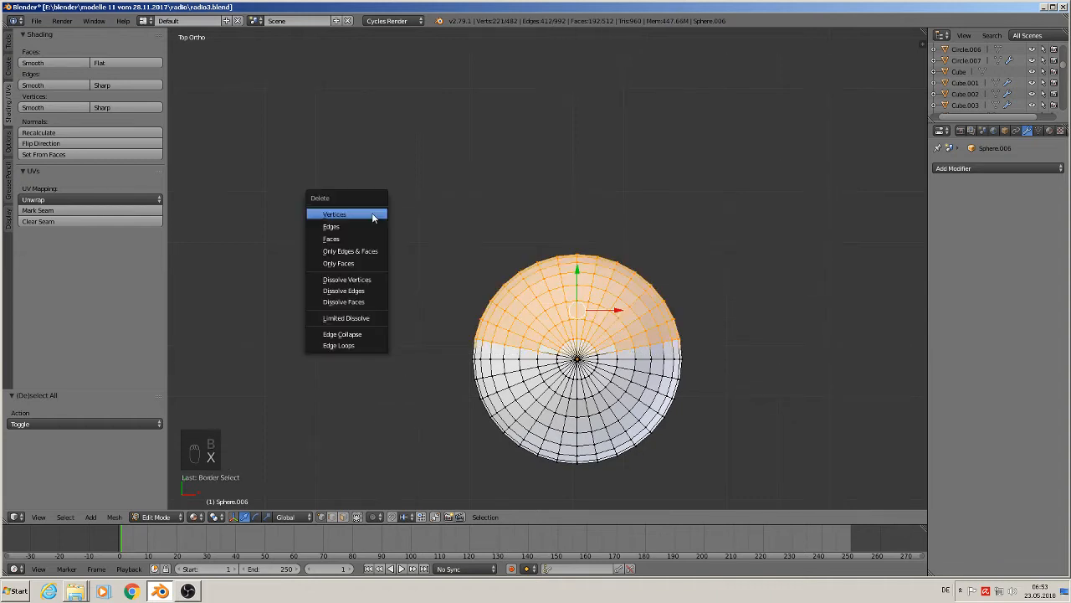
left_click(375, 212)
Step: Delete the leftover vertices beside the pole that stick out past the half sphere's straight cut edge
scroll(587, 290, "up", 2)
key("c")
left_click(572, 354)
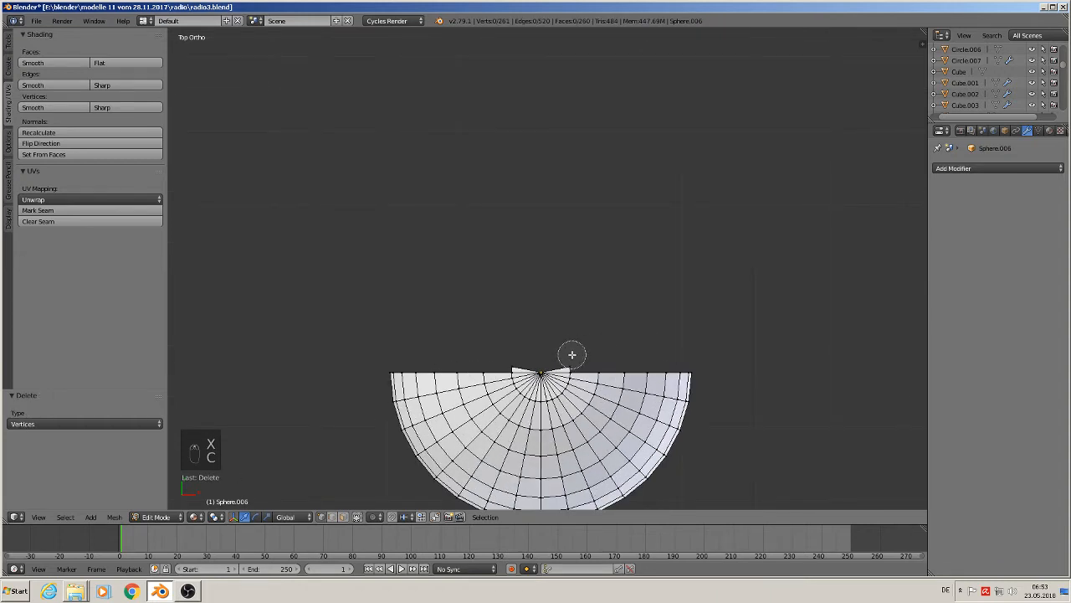
left_click(511, 354)
right_click(511, 355)
key("x")
left_click(510, 352)
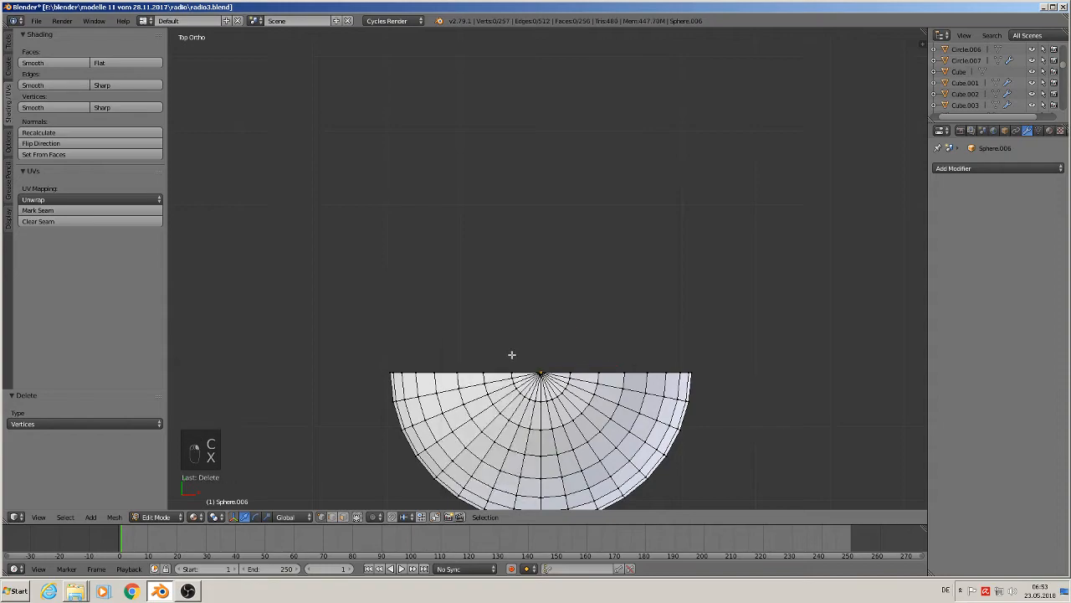
Step: Flatten the half sphere along the Y axis and move it about 0.15 along negative Y
scroll(544, 377, "down", 3)
middle_click_drag(523, 360, 525, 289)
scroll(660, 328, "down", 5)
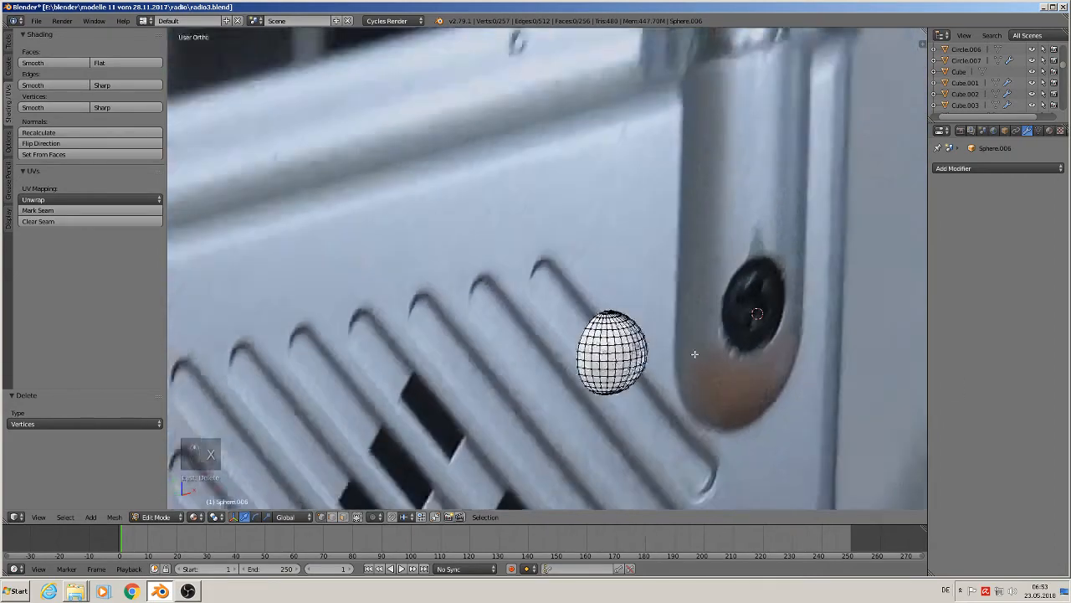
middle_click_drag(705, 356, 730, 359)
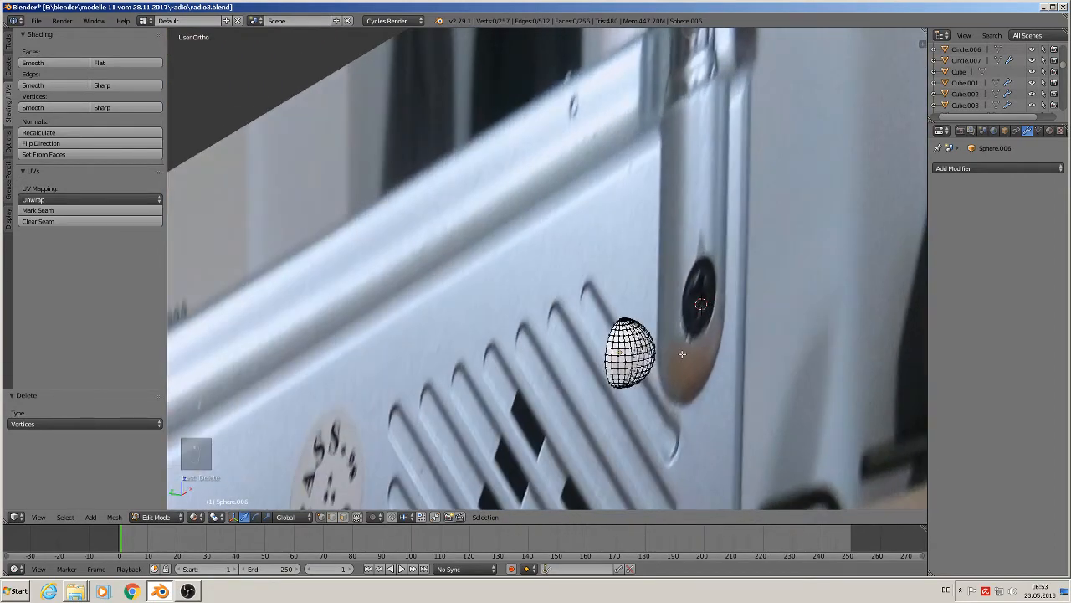
key("Tab")
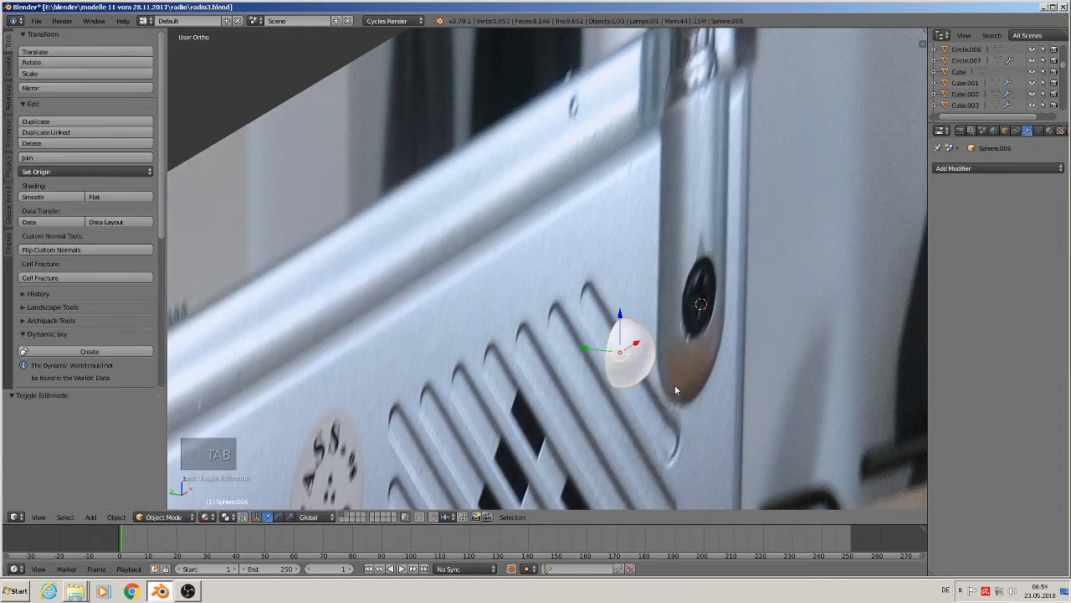
key("s")
key("y")
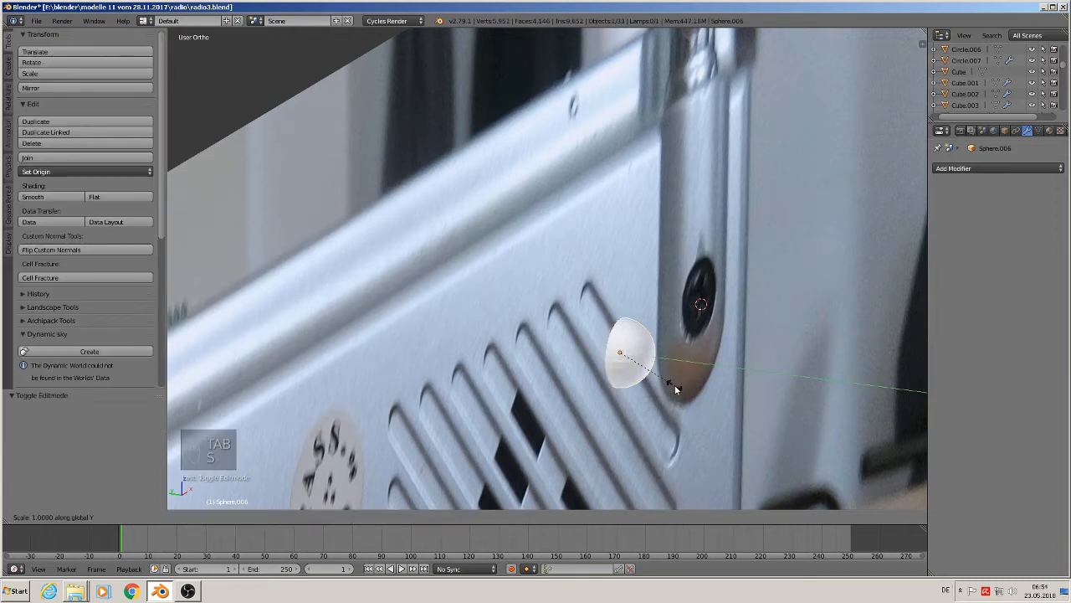
left_click(653, 377)
middle_click_drag(655, 377, 636, 396)
left_click_drag(662, 328, 514, 496)
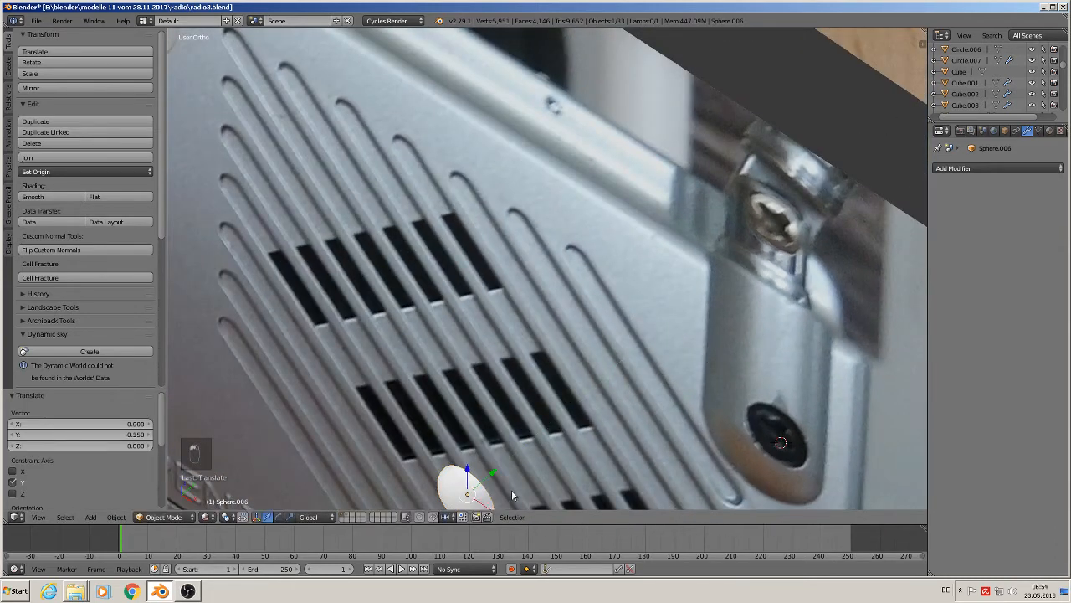
Step: Add a cube in the front view, shrink it to a tiny size, and move it onto the photographed black screw
key("KP_1")
scroll(521, 255, "up", 4)
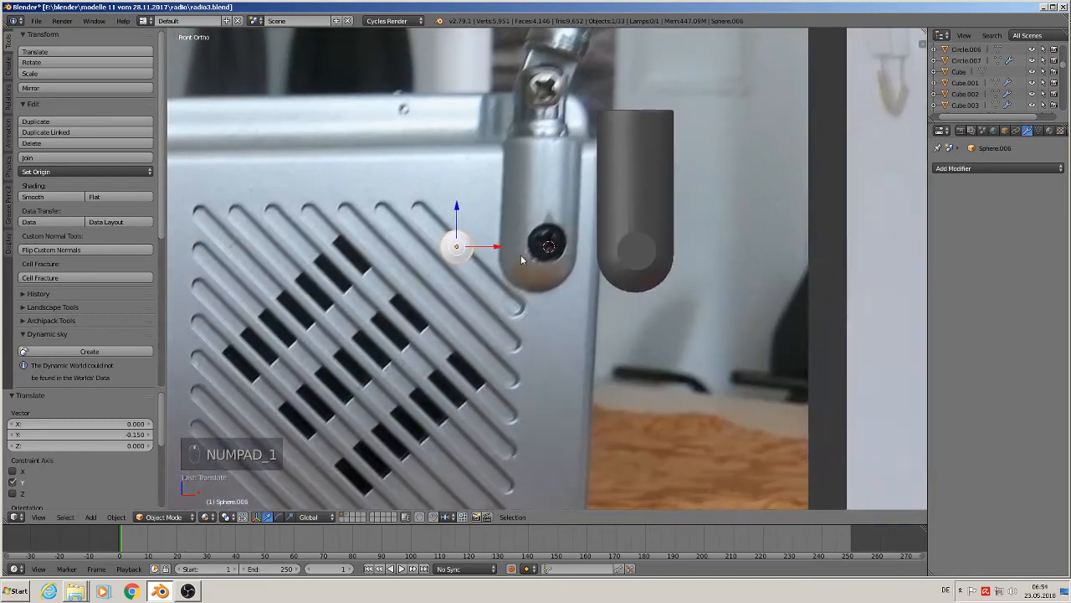
key("a")
key("a")
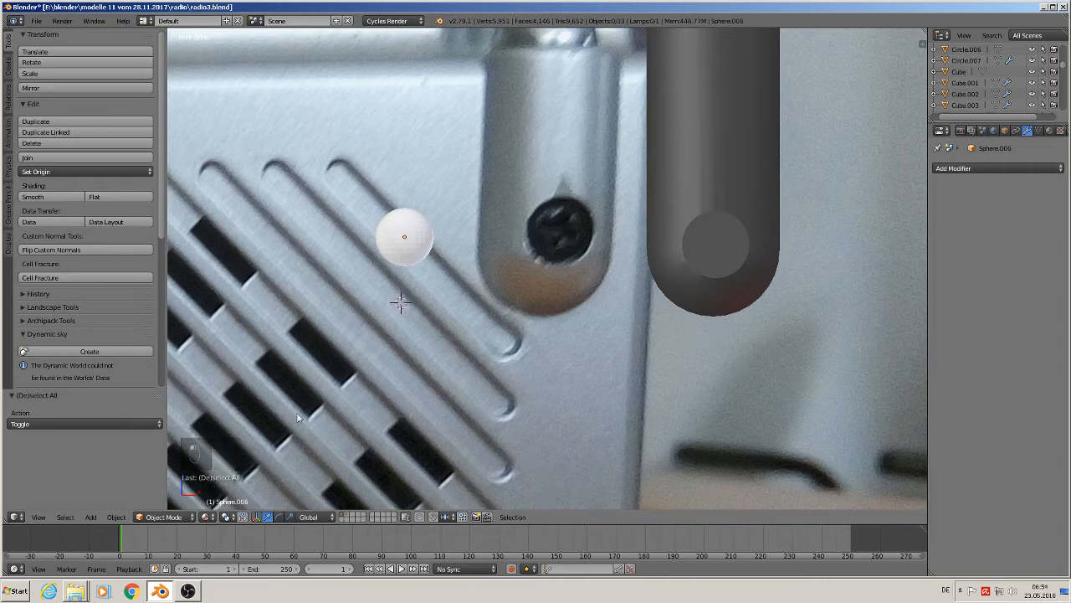
left_click(92, 517)
mouse_move(107, 504)
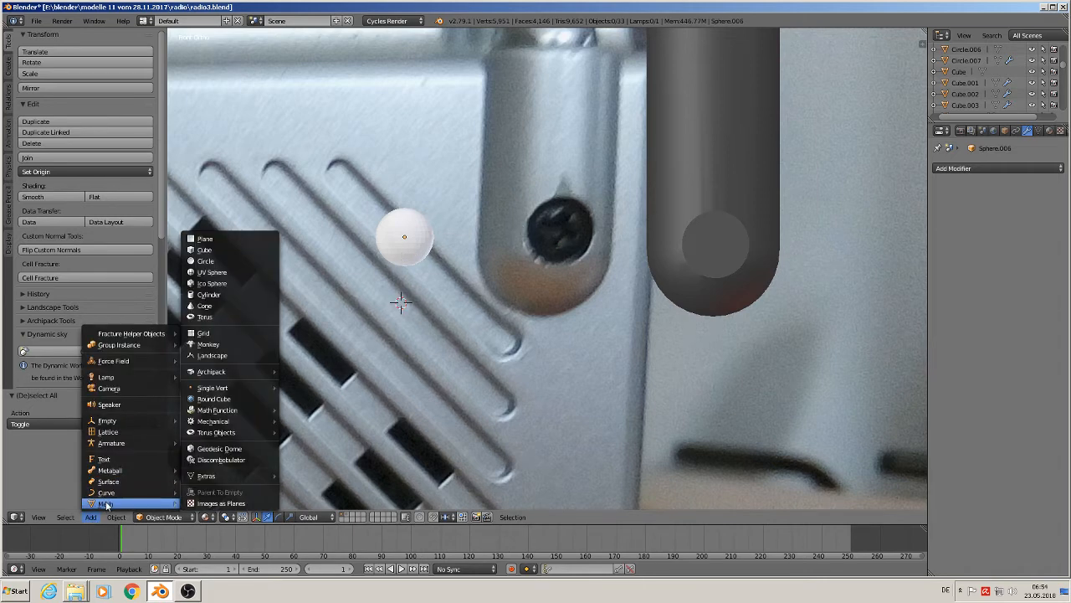
left_click(204, 250)
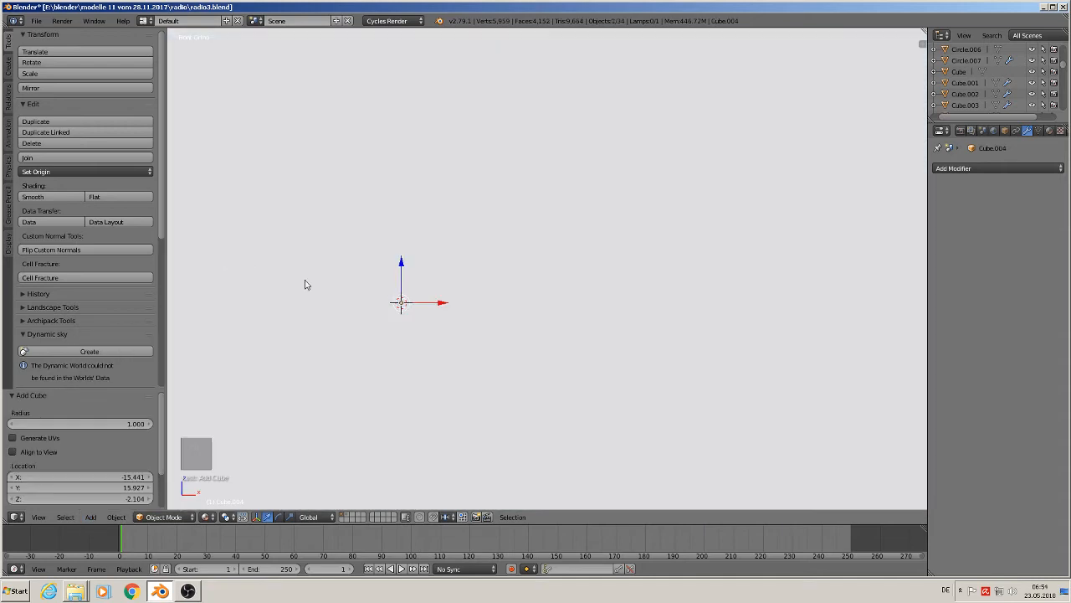
key("s")
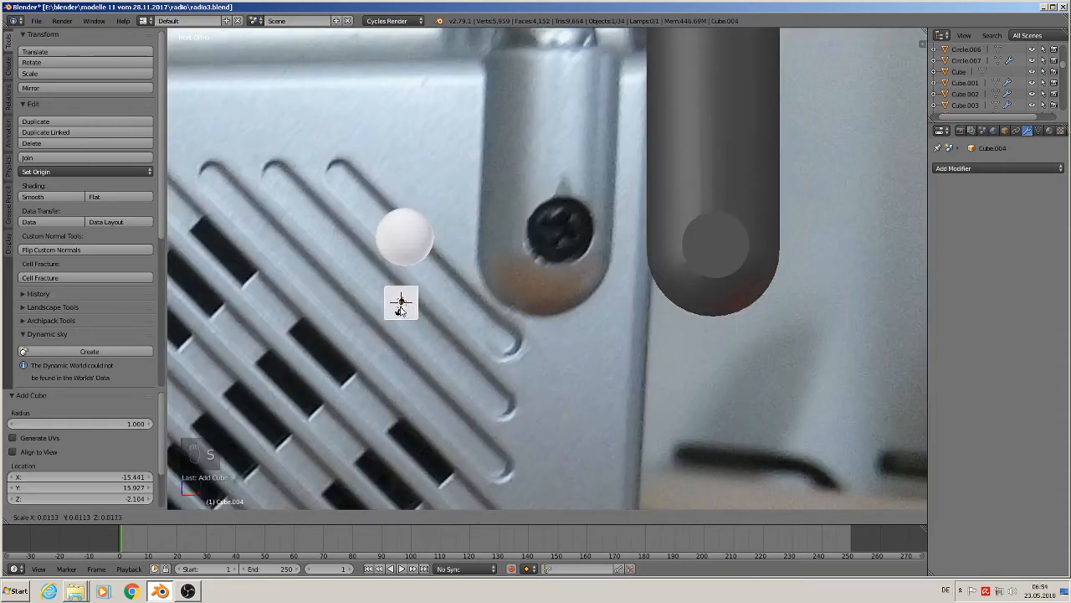
left_click(402, 306)
key("g")
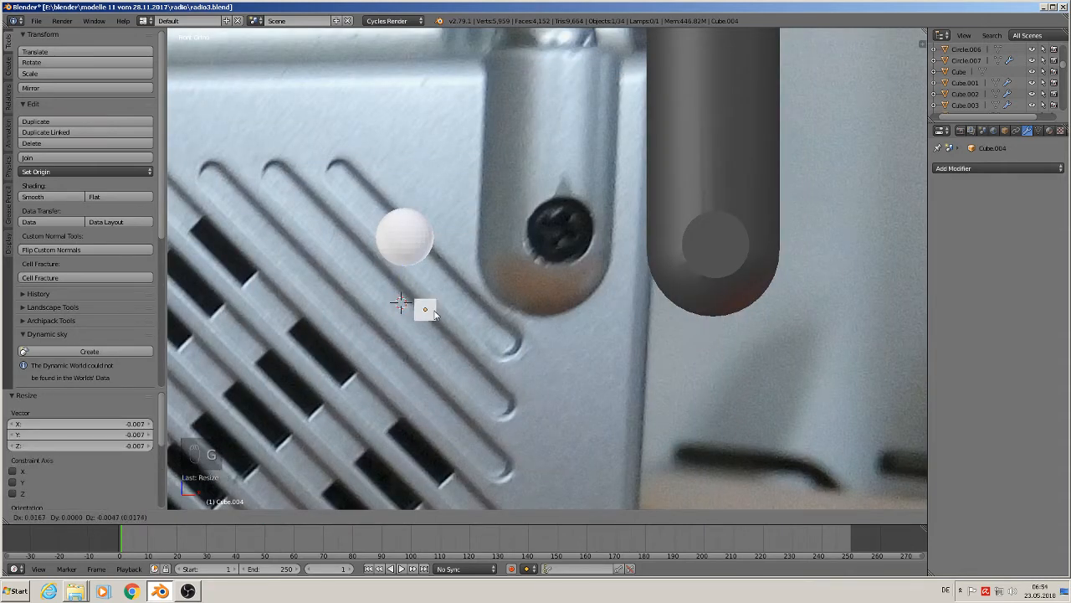
left_click(566, 241)
Step: Scale the cube down to about 0.41, and stretch it about 4.38 along X into a narrow slot bar
scroll(587, 258, "up", 3)
key("s")
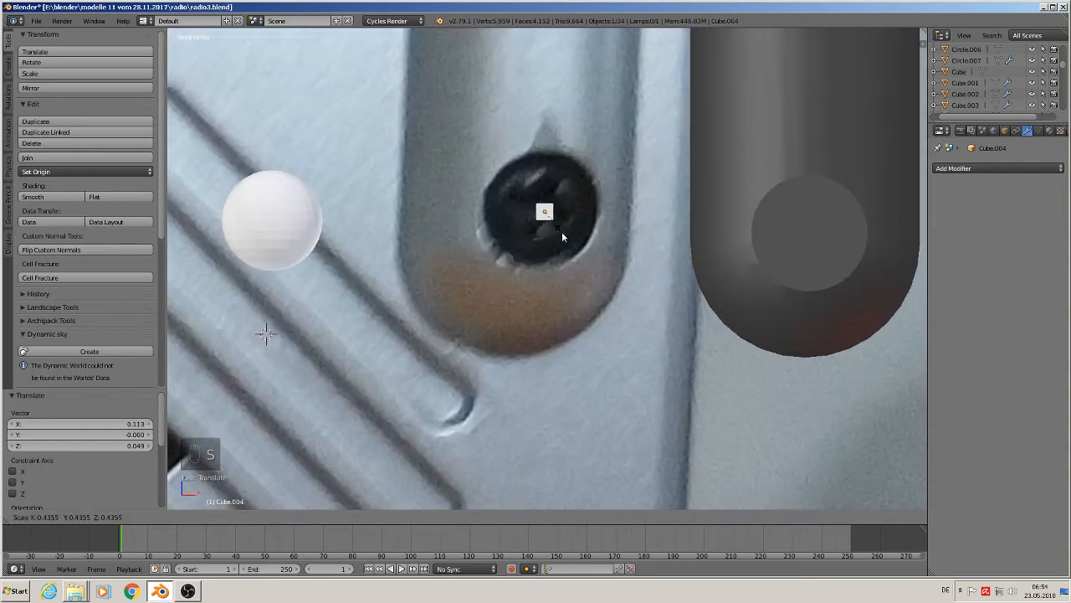
left_click(561, 231)
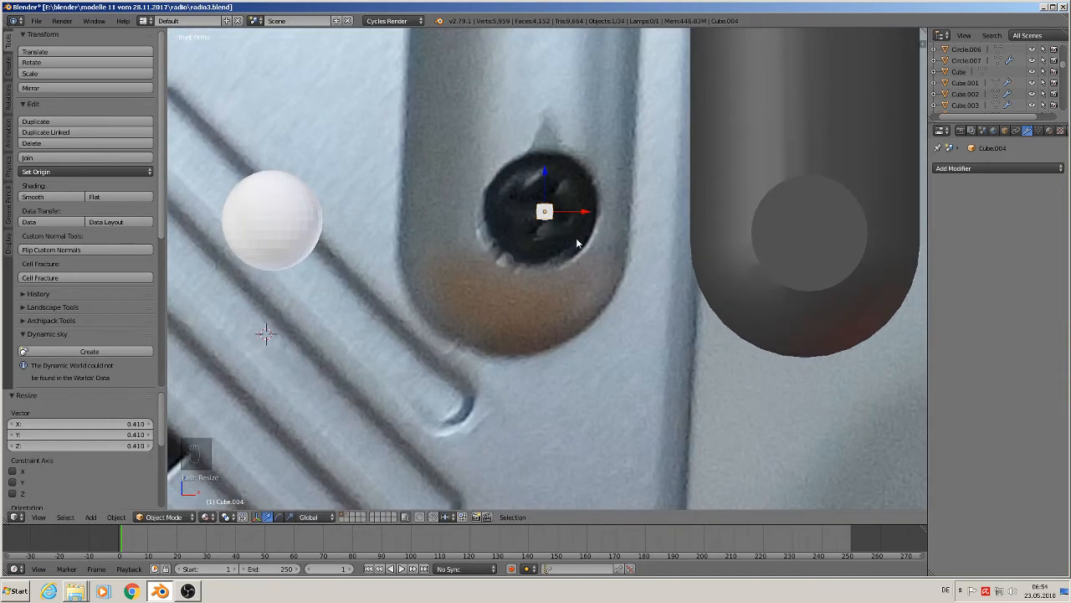
key("s")
key("x")
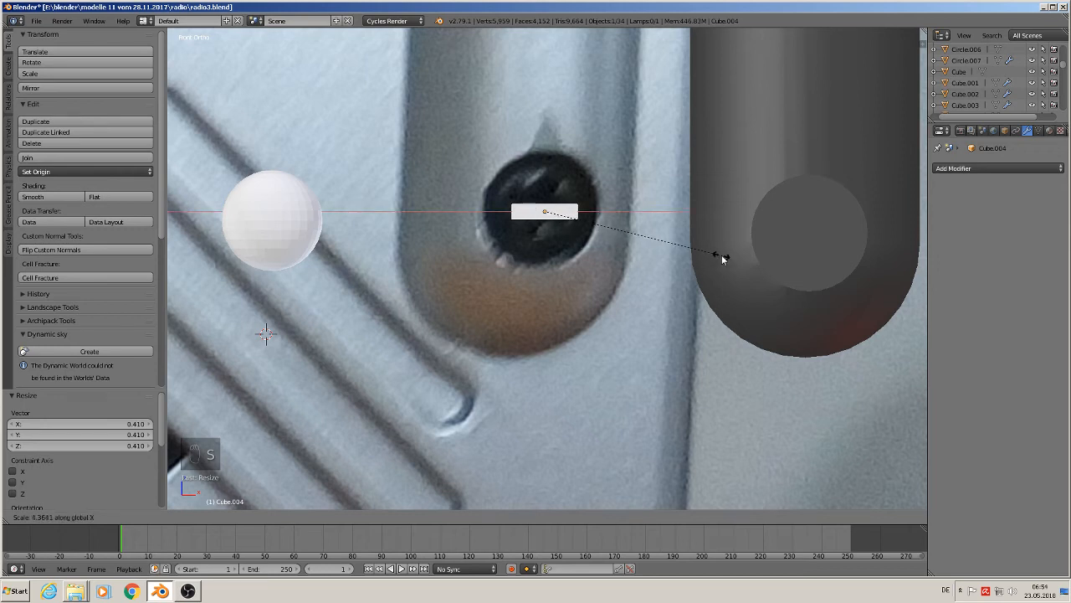
left_click(724, 259)
Step: Add two evenly spaced loop cuts across the bar's length, dividing it into three sections
scroll(555, 202, "up", 2)
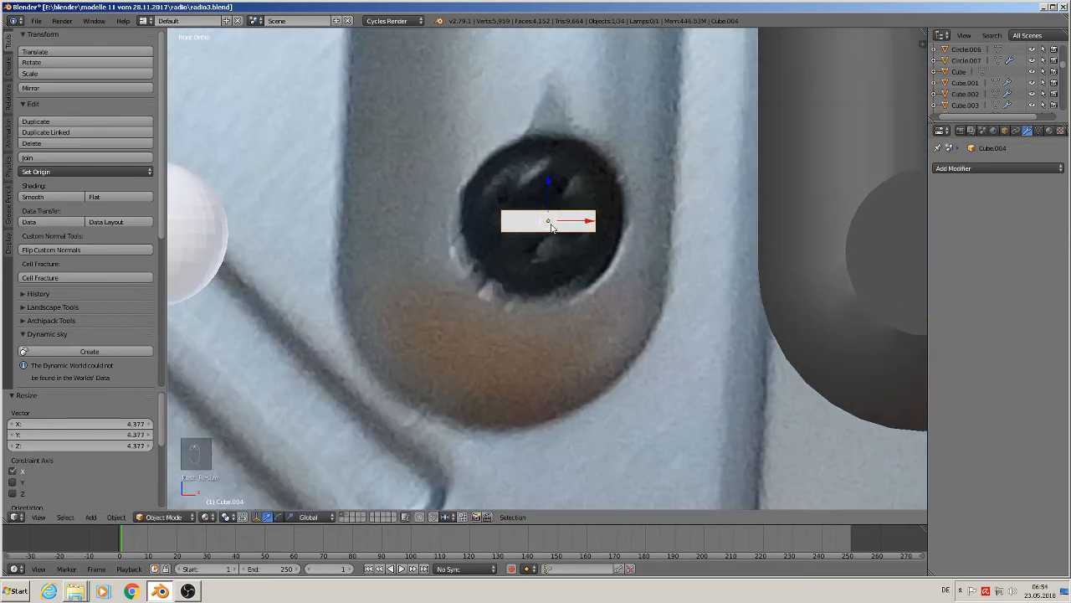
key("ctrl+r")
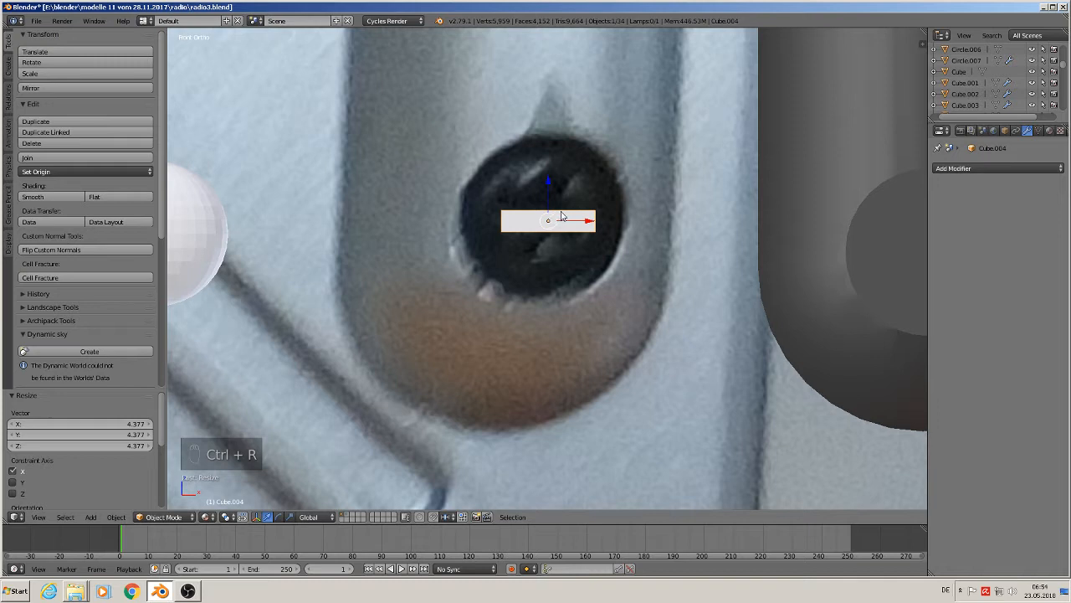
scroll(561, 216, "up", 4)
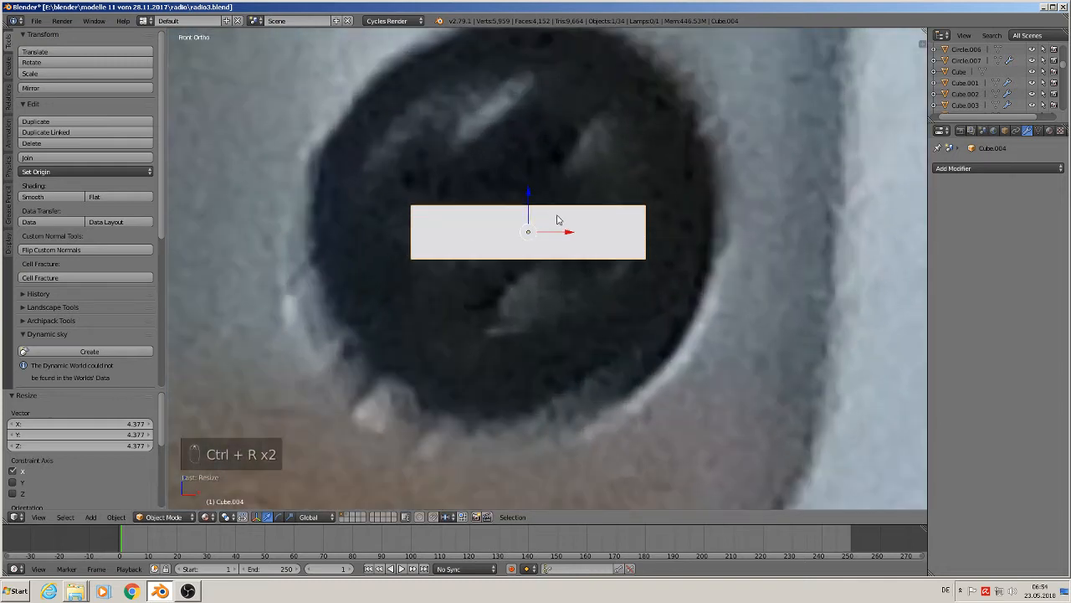
scroll(499, 228, "up", 2)
key("Tab")
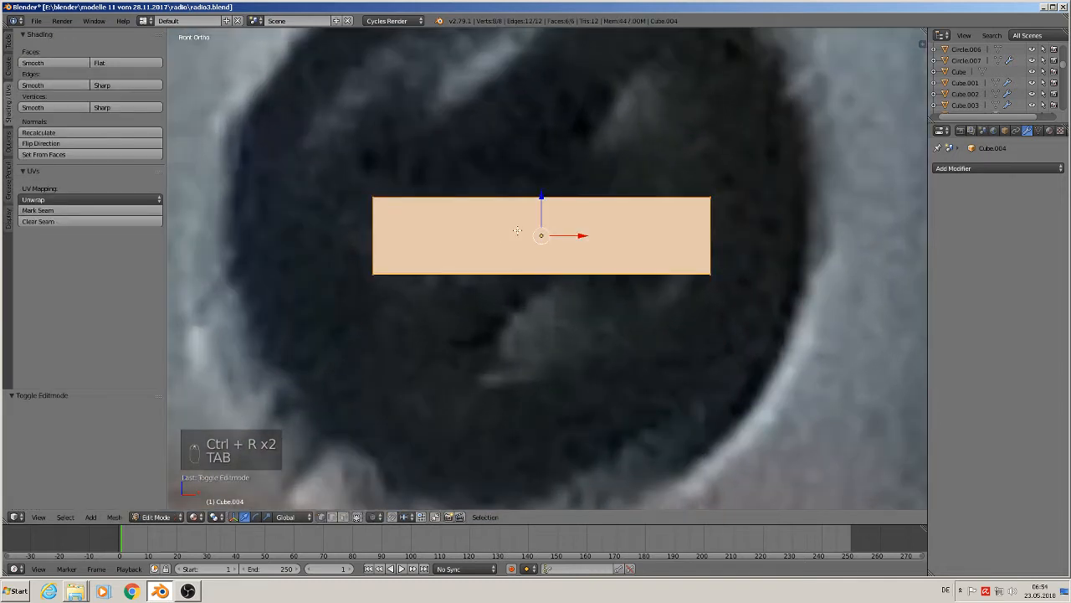
key("ctrl+r")
scroll(518, 230, "up", 1)
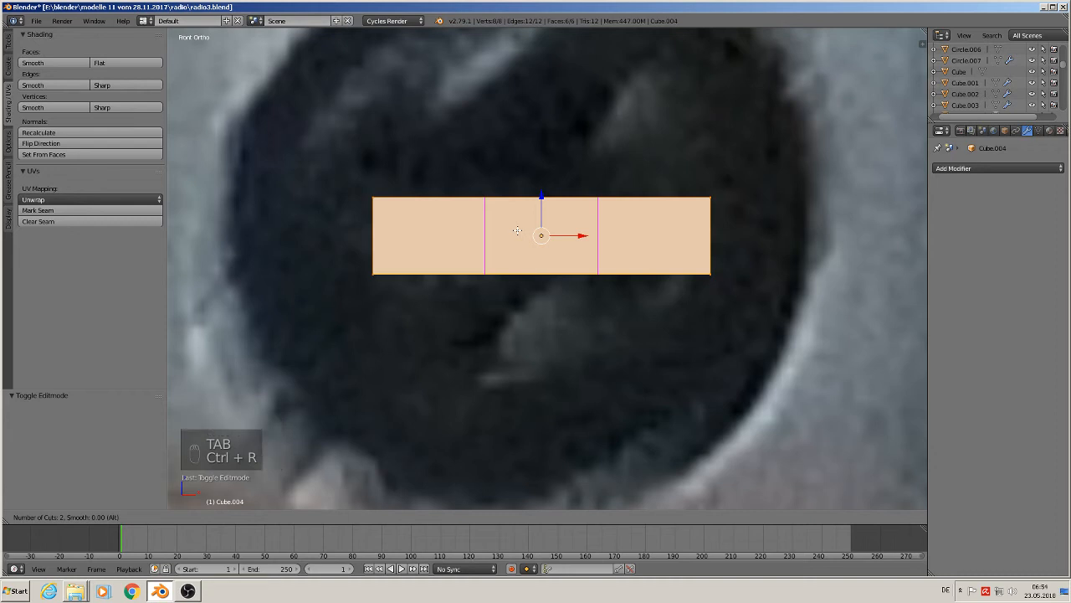
left_click(518, 230)
right_click(517, 231)
Step: Scale the two loop cuts to about 0.776 along X to narrow the bar's middle section
scroll(535, 239, "down", 5)
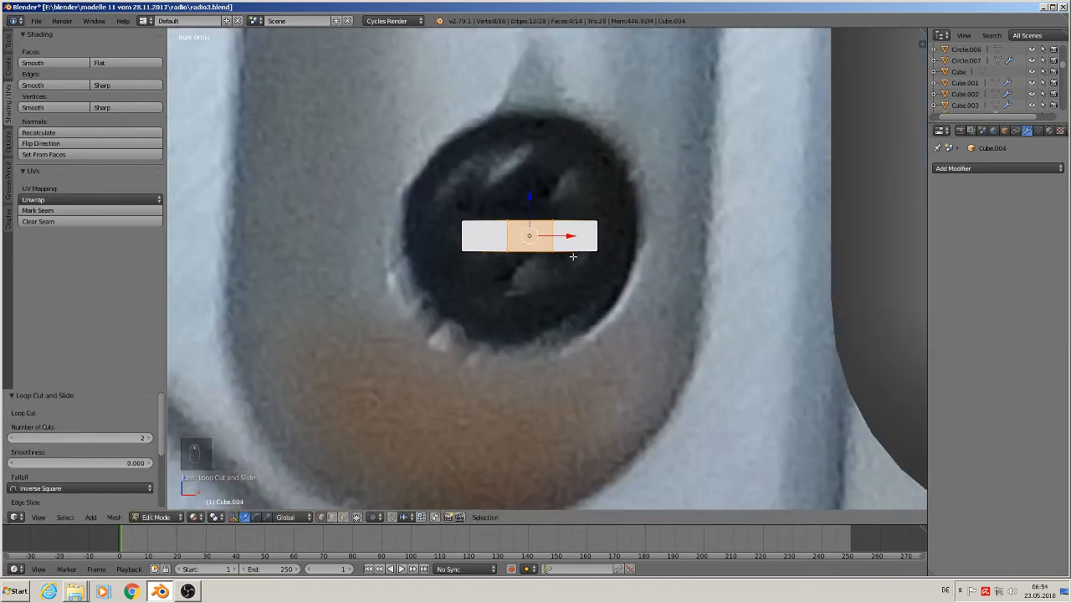
key("s")
key("x")
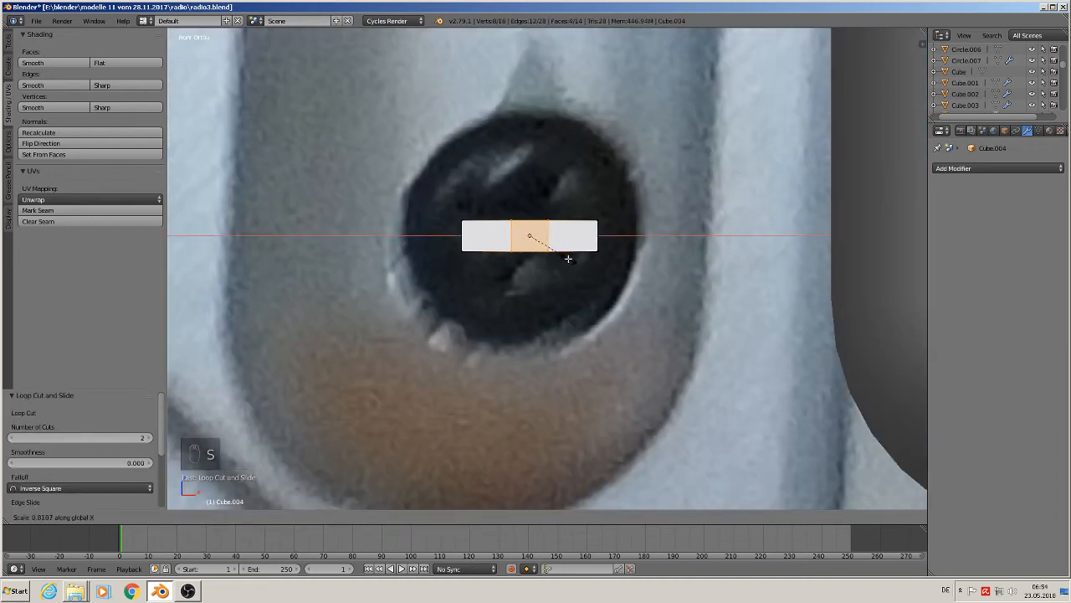
left_click(556, 258)
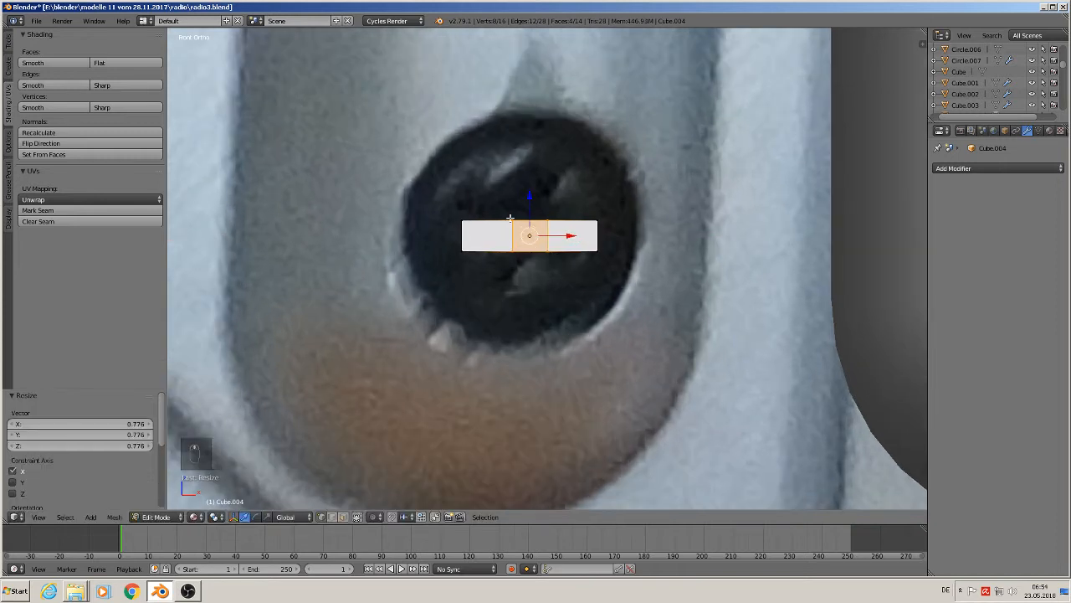
Step: Move the whole bar about 0.027 along negative Y, out in front of the photographed screw
right_click(511, 219)
middle_click_drag(561, 246, 590, 278)
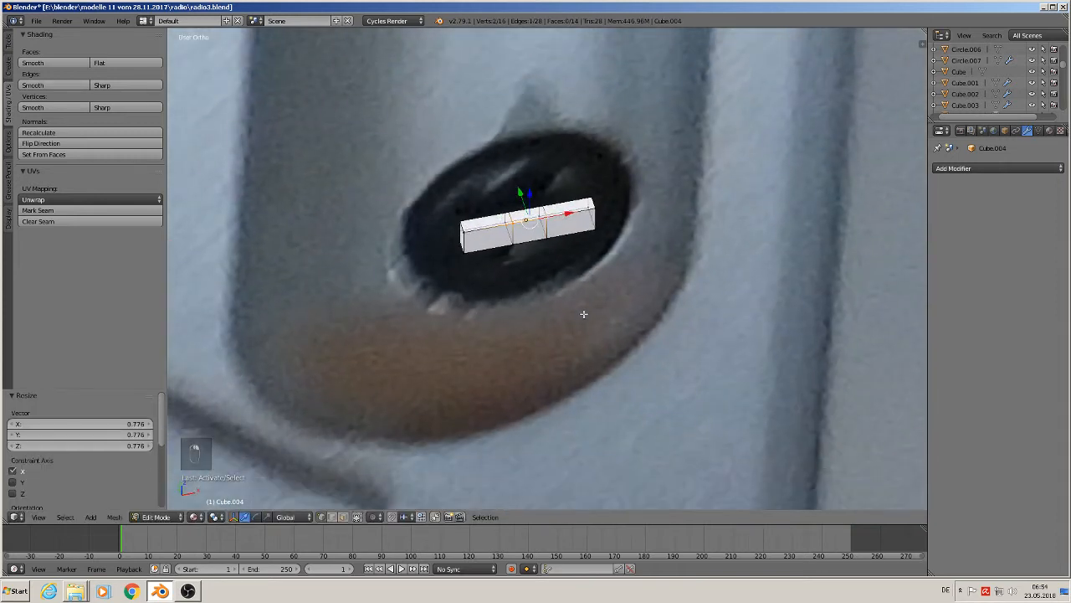
key("Tab")
left_click_drag(515, 187, 532, 365)
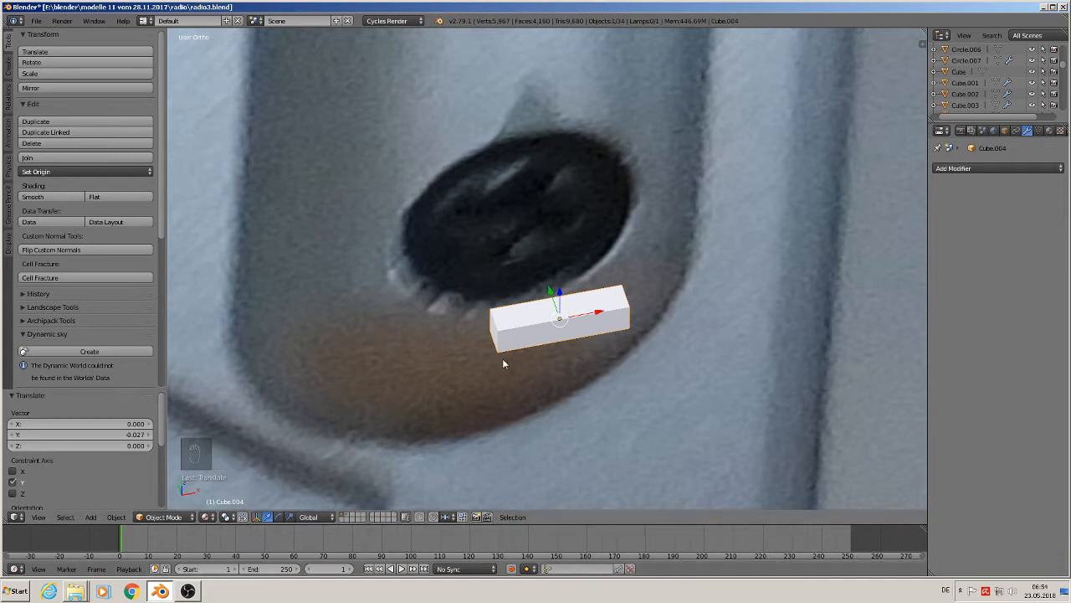
Step: Extrude the top face of the slot bar's middle section upward along Z to form the cross's upper arm
key("Tab")
left_click(344, 516)
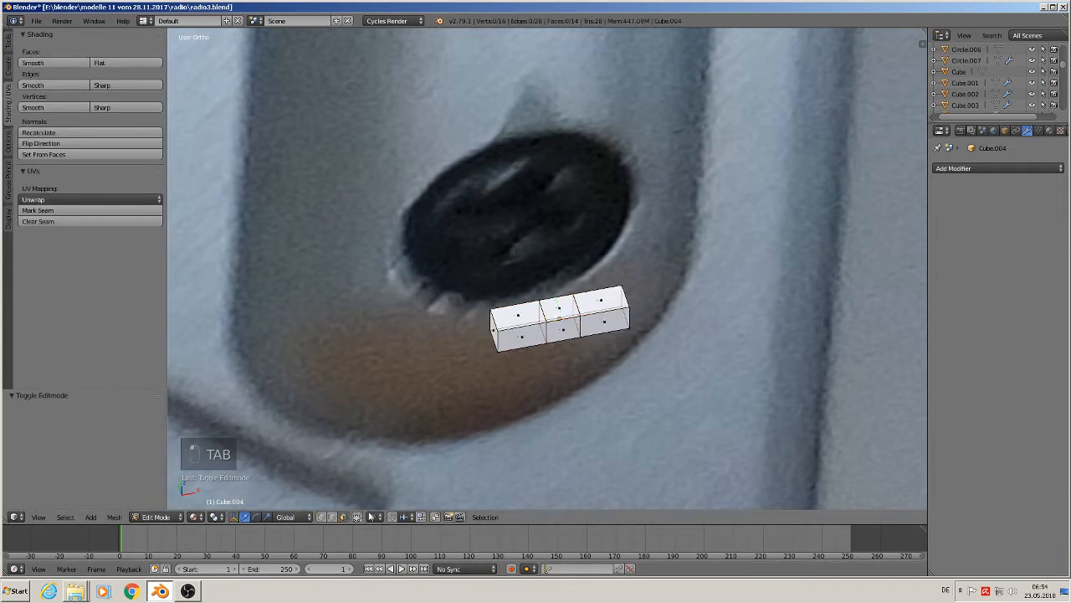
right_click(562, 299)
middle_click_drag(568, 380, 551, 331)
key("e")
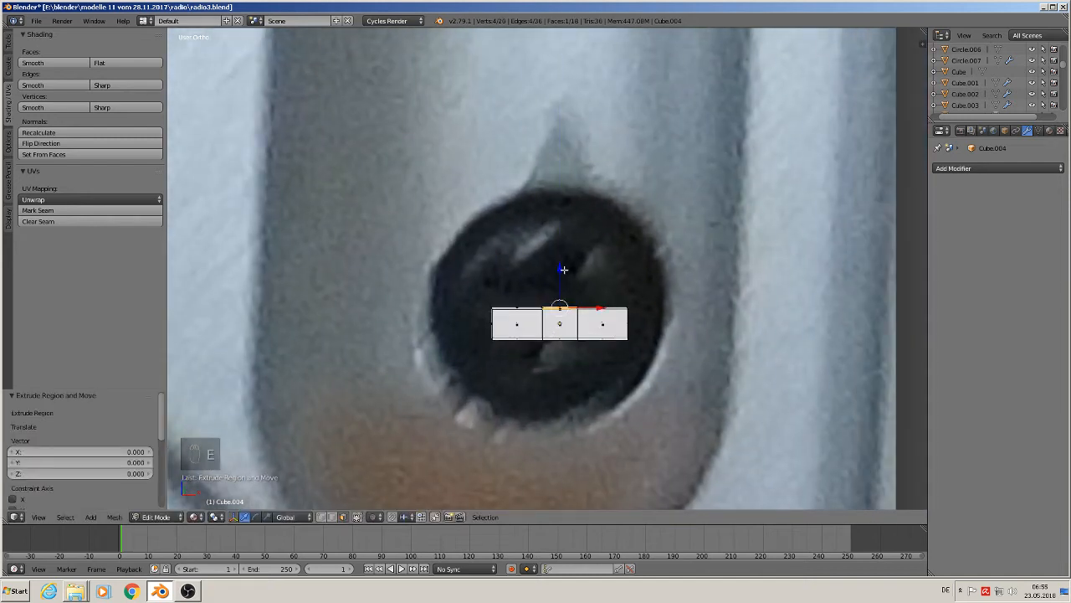
left_click_drag(564, 269, 559, 228)
Step: Extrude the bottom face of the bar's middle section about 0.008 downward along Z to complete the cross
middle_click_drag(575, 368, 550, 339)
right_click(559, 333)
key("e")
right_click(579, 379)
left_click_drag(560, 292, 567, 336)
scroll(567, 337, "down", 2)
scroll(567, 336, "down", 4)
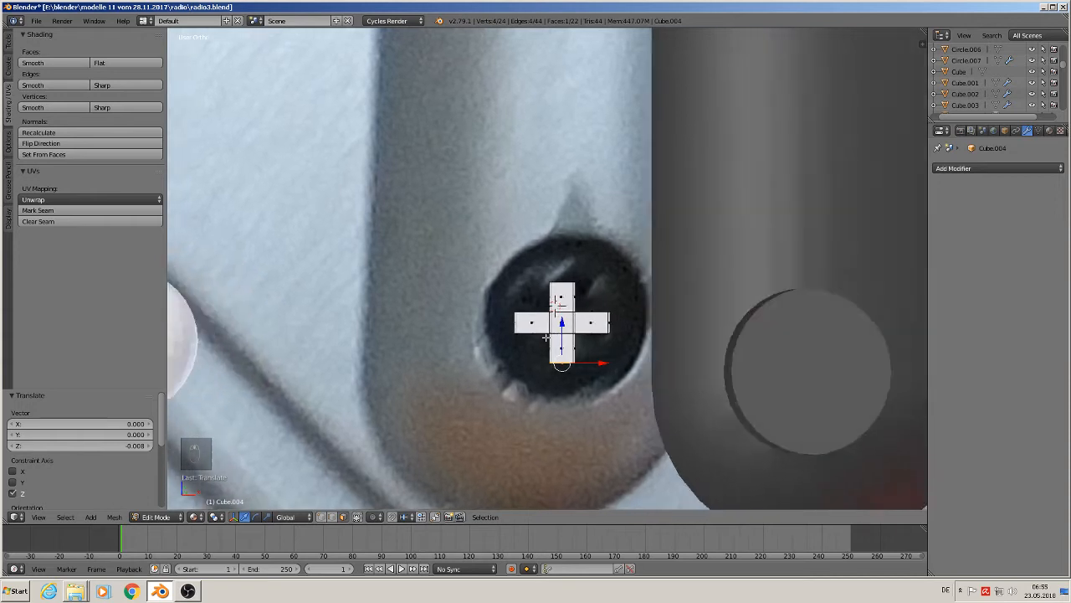
key("Tab")
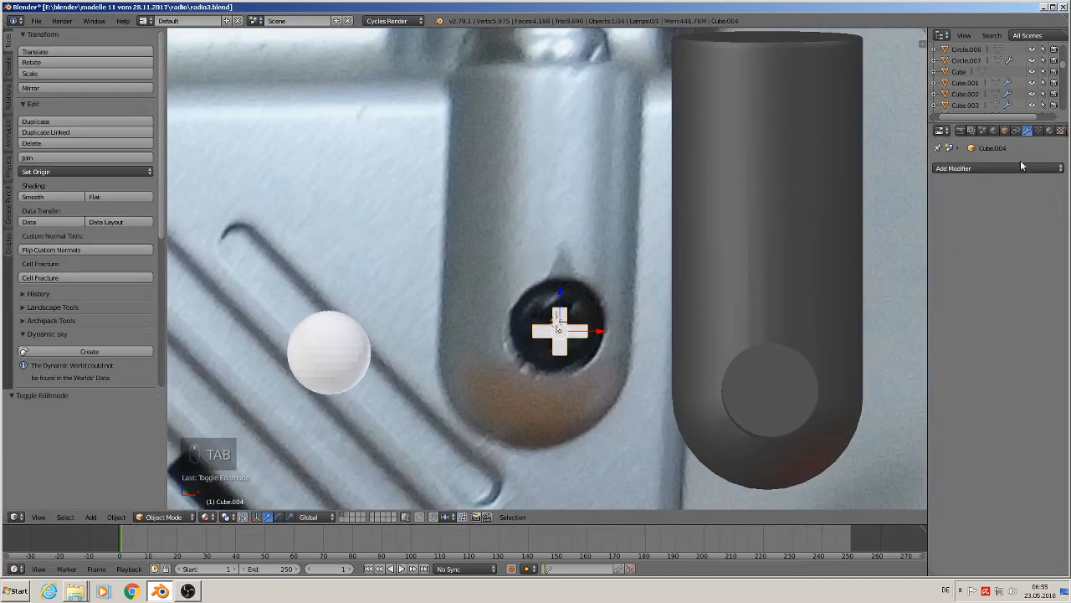
Step: Assign the existing red material named Material to the cross
left_click(1050, 131)
left_click(939, 238)
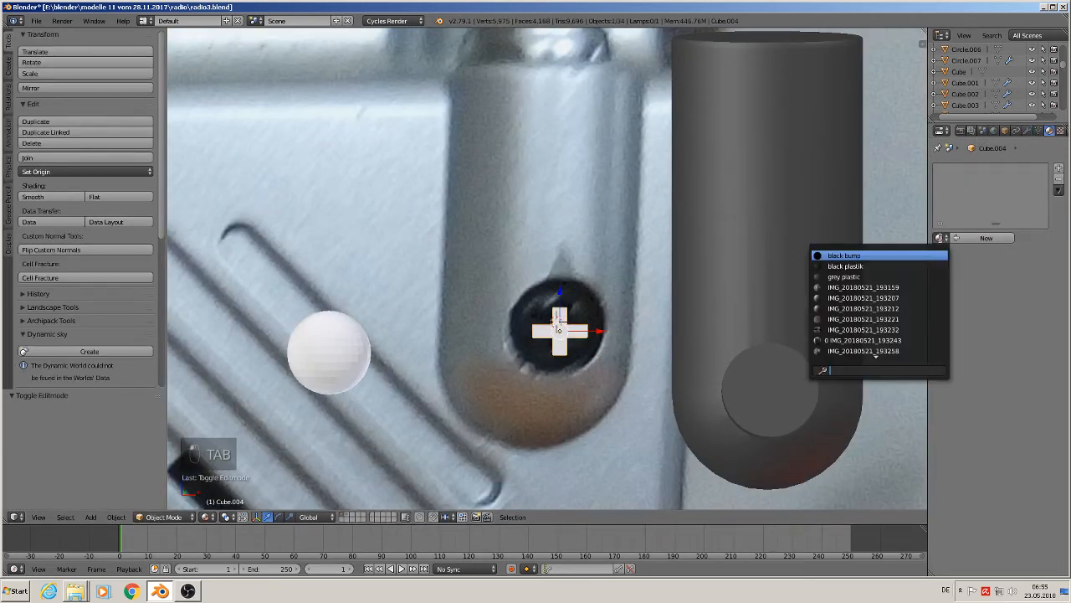
scroll(880, 342, "down", 18)
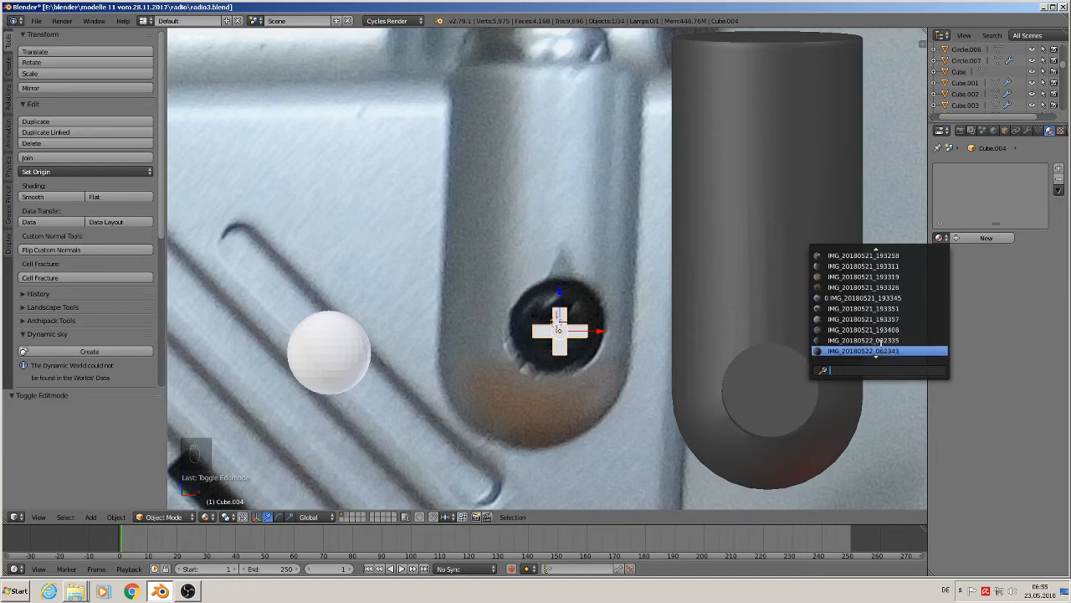
scroll(881, 344, "down", 3)
left_click(866, 328)
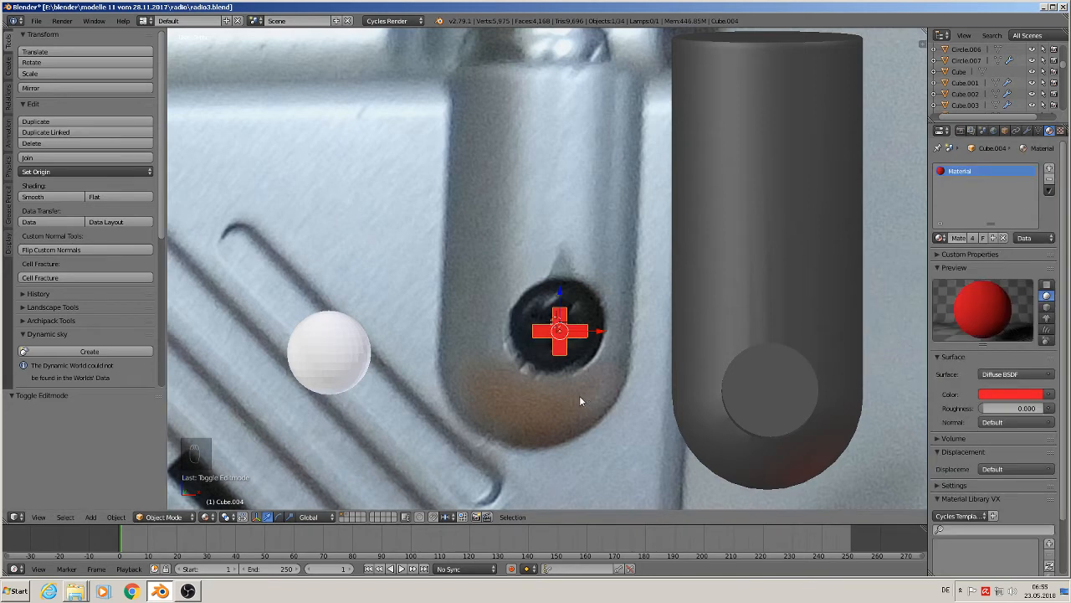
Step: Move the cross about 0.112 along negative X and about 0.185 along negative Y, in front of the half-sphere screw head
scroll(579, 400, "down", 3)
left_click_drag(603, 362, 468, 374)
key("KP_1")
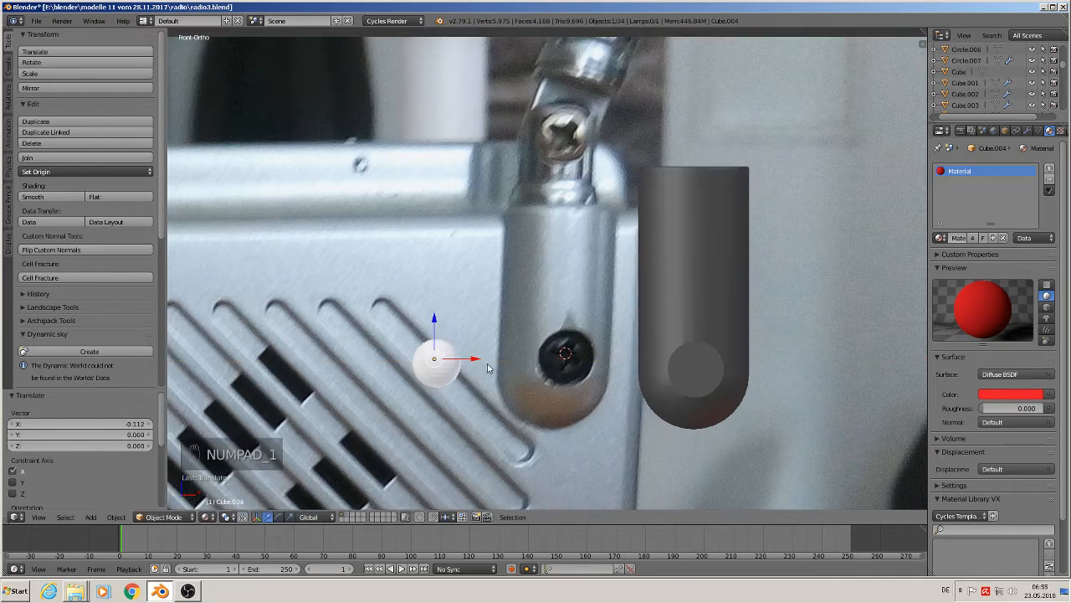
middle_click_drag(488, 368, 430, 369)
left_click_drag(460, 355, 326, 433)
Step: Stretch the cross along Y and move it about 0.050 along Y so it runs through the screw head
middle_click_drag(326, 434, 553, 253)
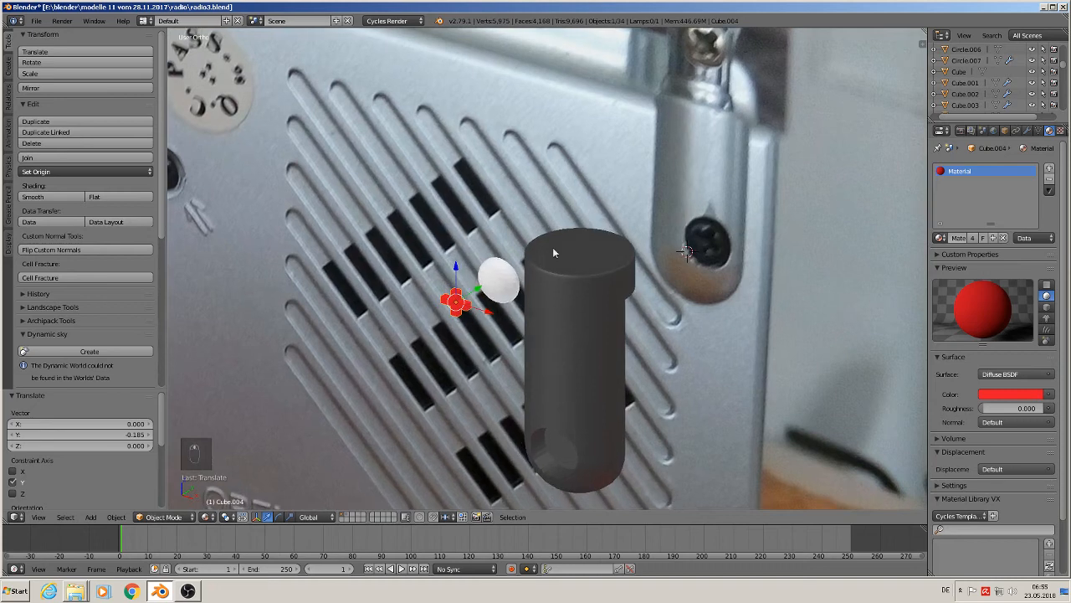
key("s")
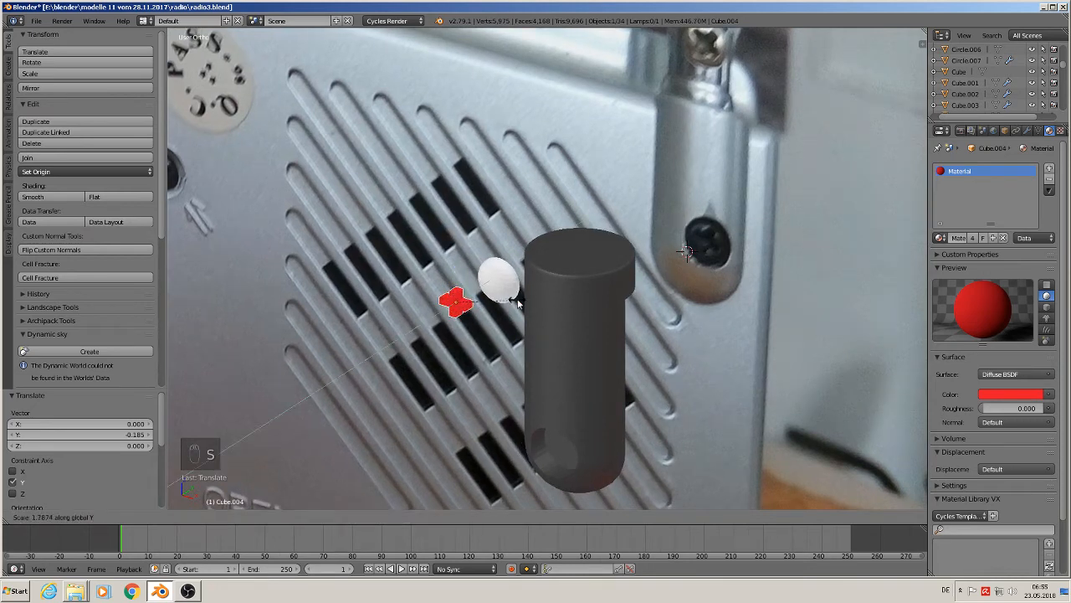
left_click(664, 237)
left_click_drag(474, 290, 515, 271)
Step: Centre the cross on the screw head in front view, moving it about 0.002 along X and -0.004 along Z
key("KP_1")
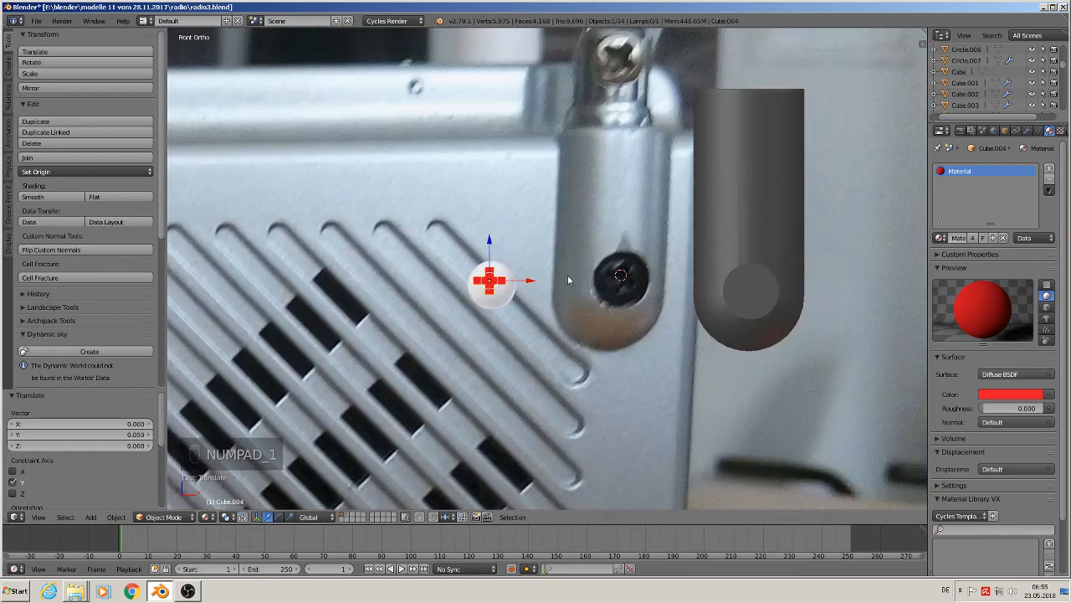
scroll(568, 274, "up", 3)
key("g")
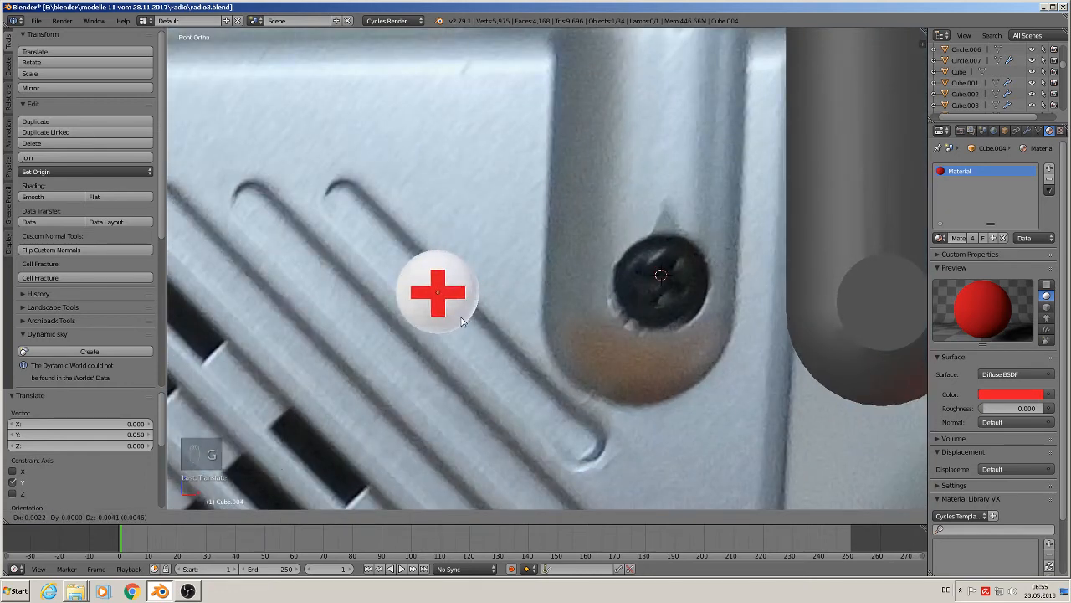
left_click(461, 321)
middle_click_drag(463, 324, 549, 398)
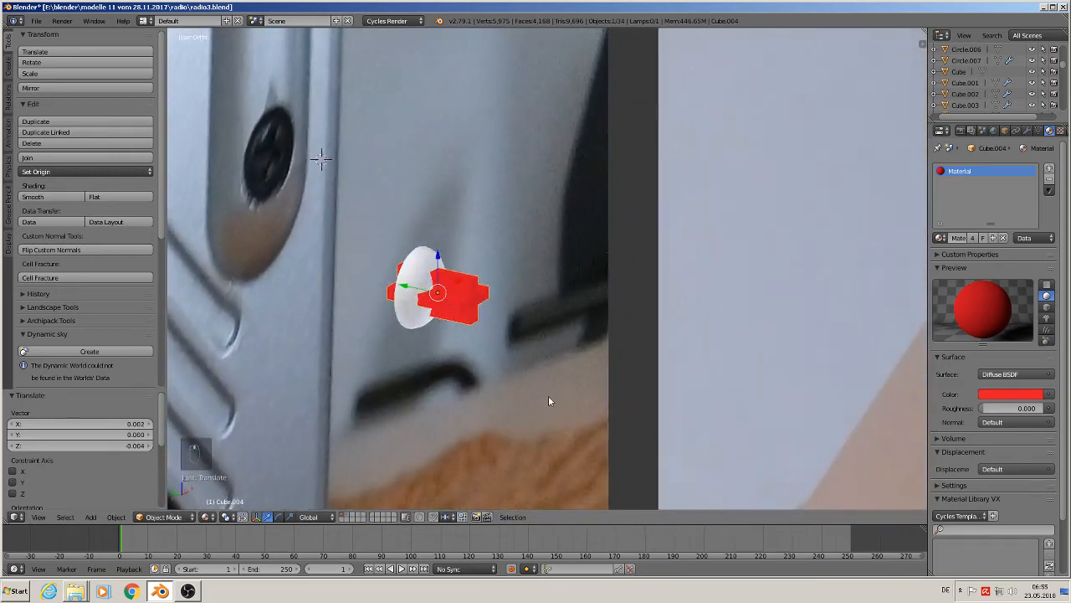
Step: Extrude the half sphere's open rim backward along Y and fill the extruded loop with a face
scroll(549, 401, "up", 3)
right_click(421, 228)
key("Tab")
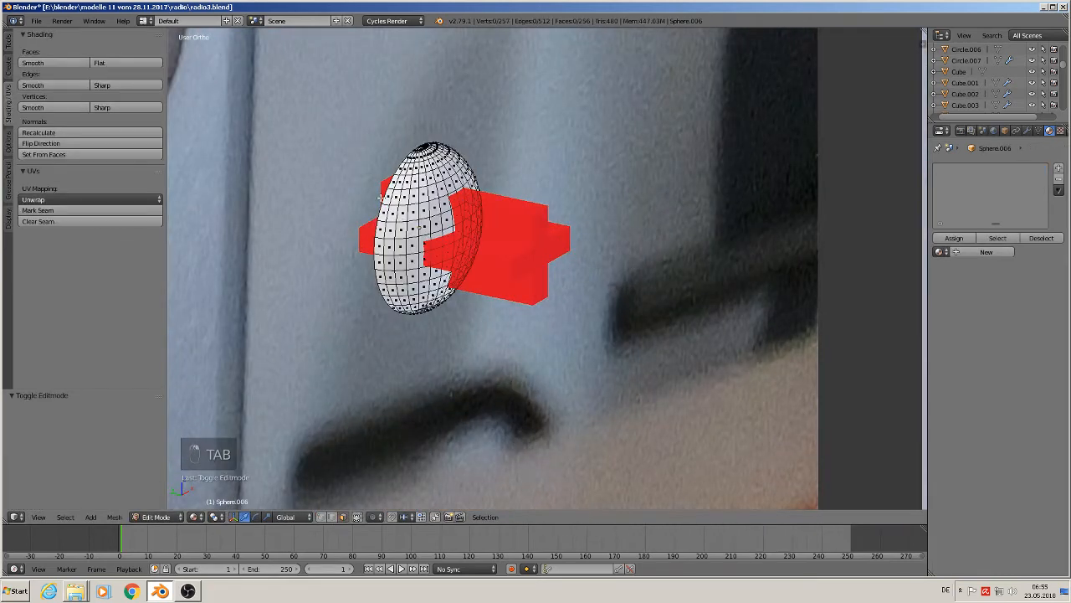
left_click(343, 517)
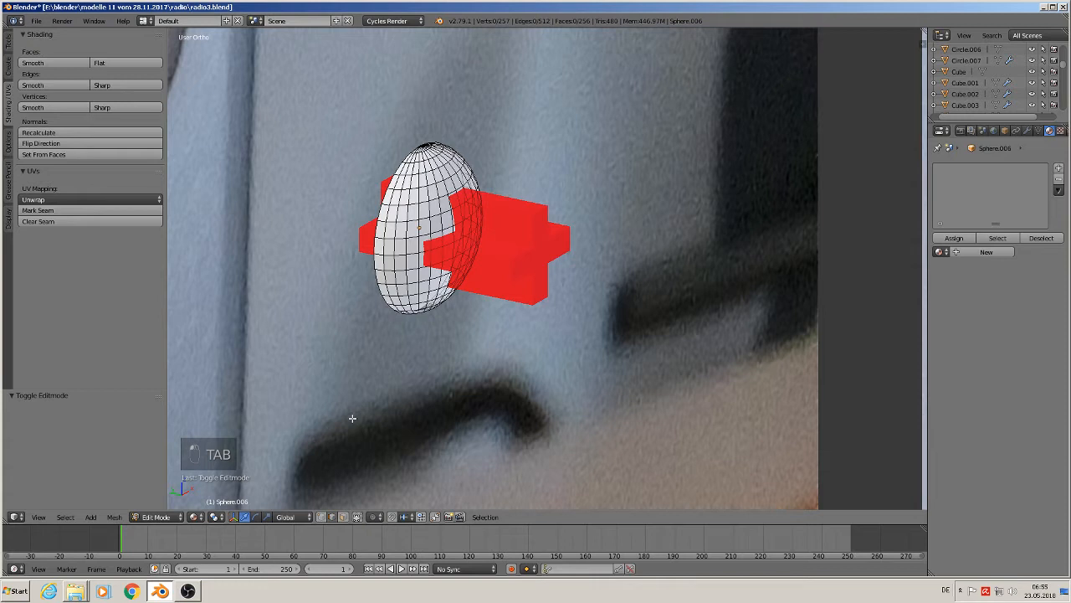
right_click(374, 213, "alt")
key("e")
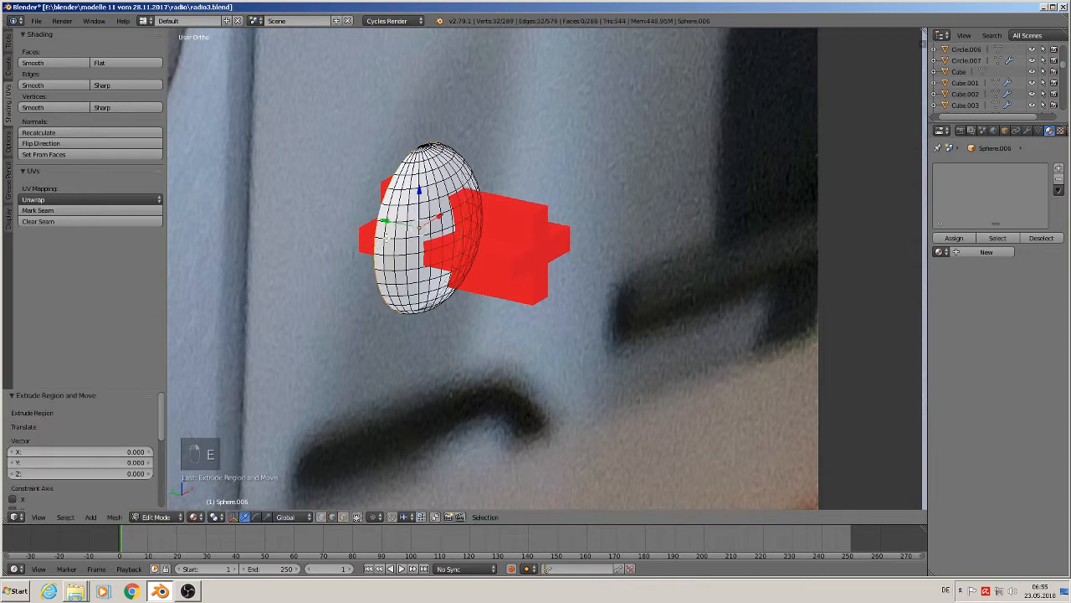
left_click_drag(385, 221, 340, 211)
key("f")
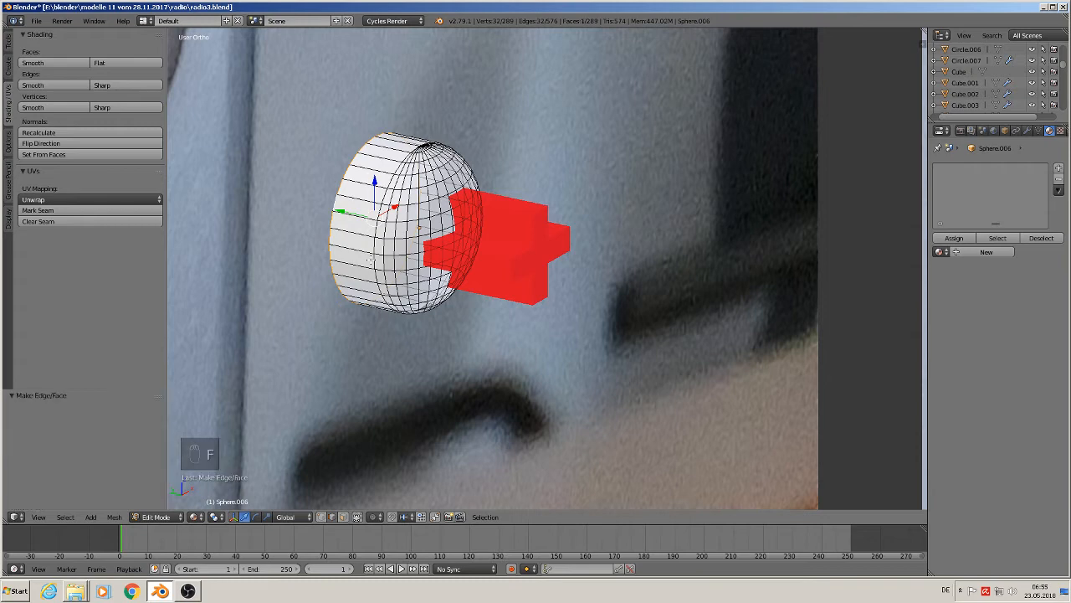
key("Tab")
Step: Shade the screw head smooth and apply its rotation and scale
mouse_move(426, 320)
middle_mouse_down()
mouse_move(243, 290)
mouse_move(432, 292)
middle_mouse_up()
left_click(68, 195)
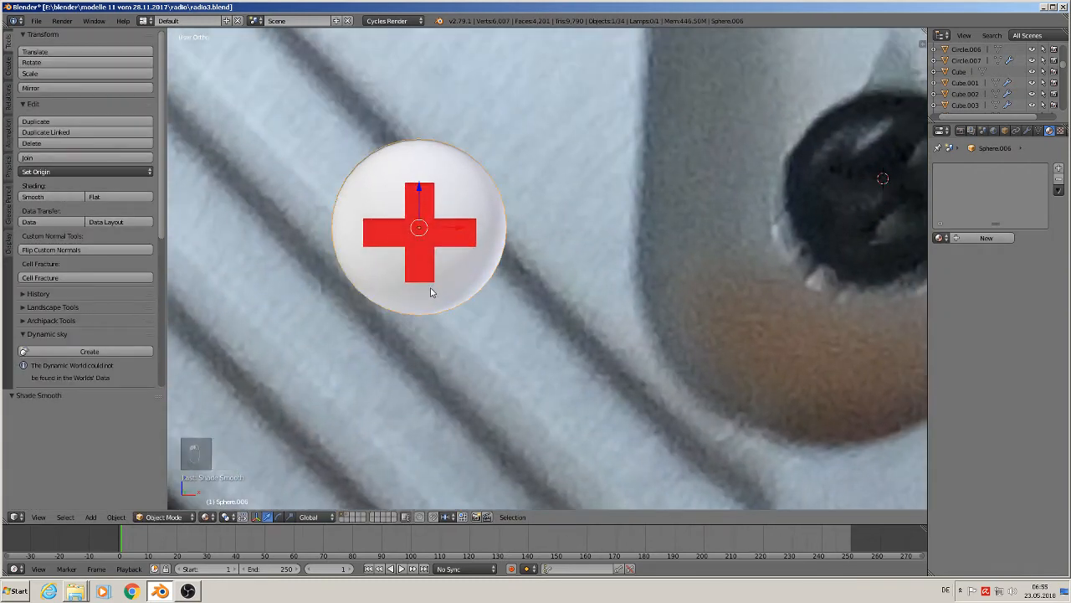
left_click(122, 515)
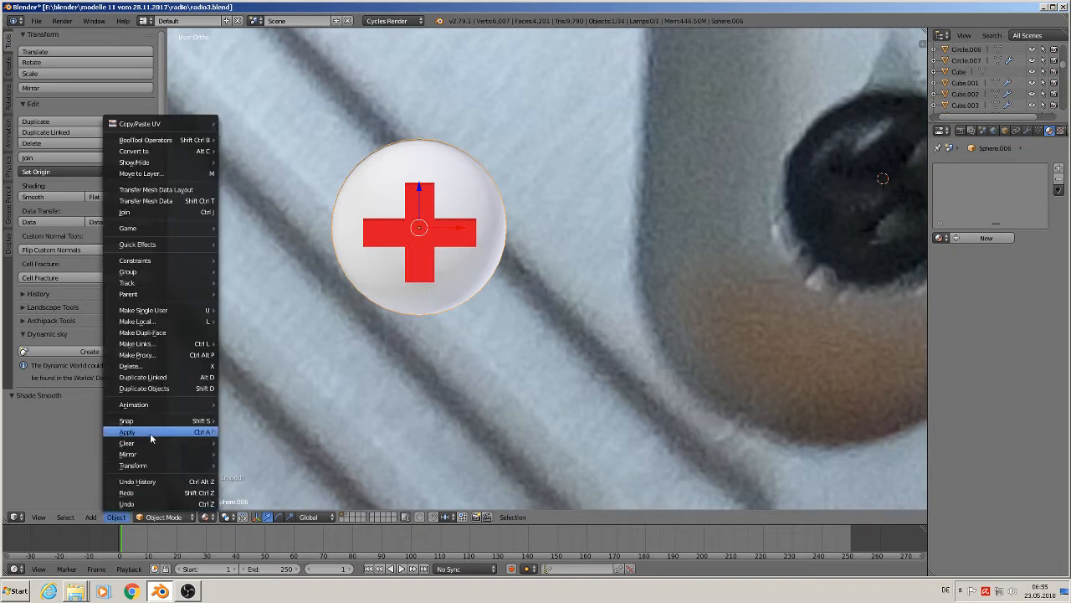
mouse_move(151, 432)
left_click(288, 334)
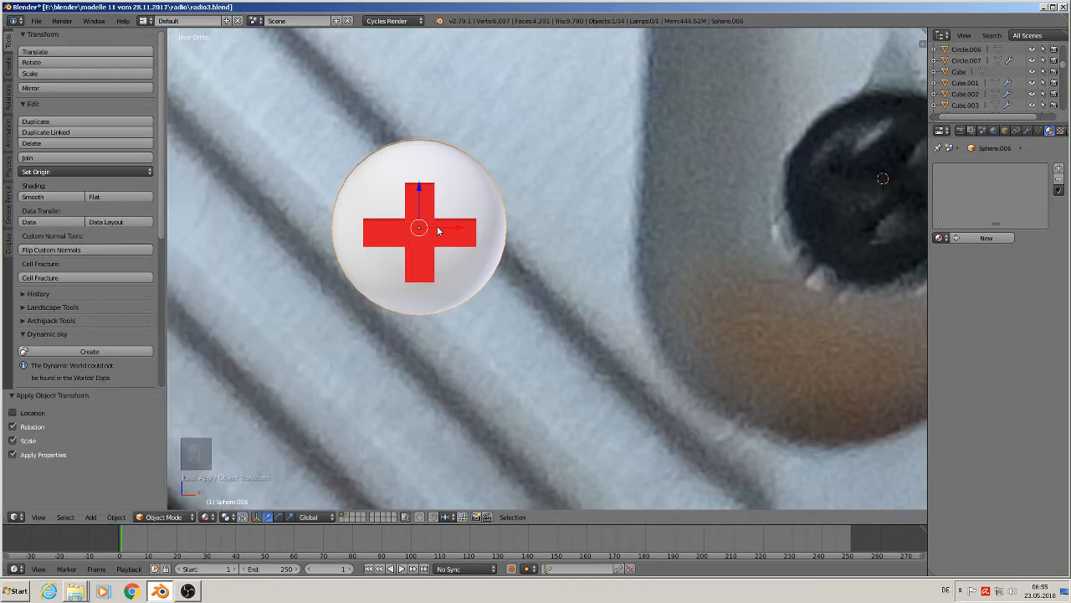
Step: Apply the rotation and scale of the red cross
right_click(425, 255)
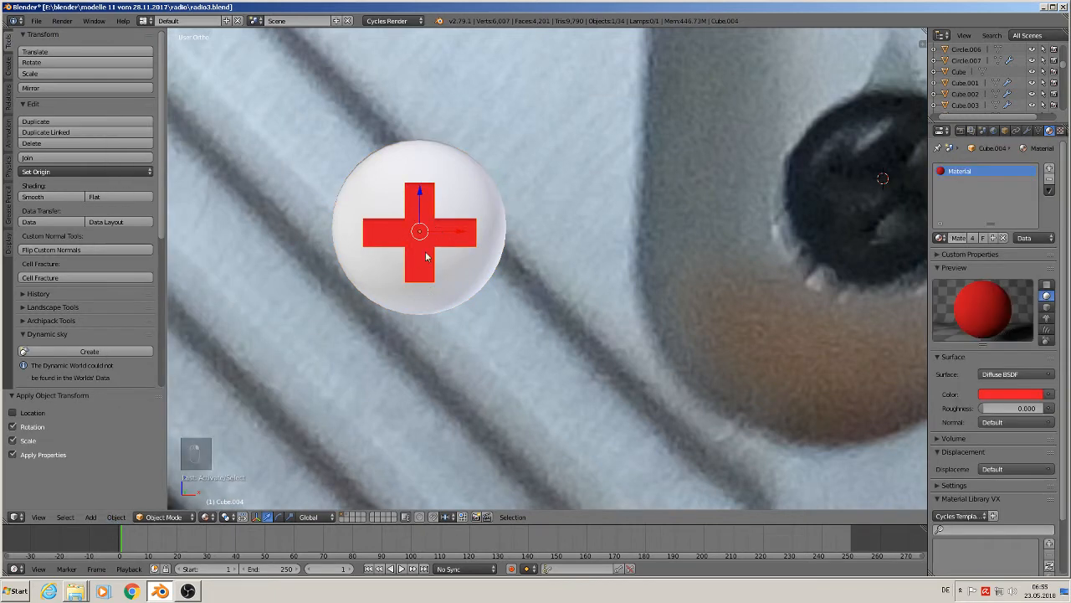
left_click(116, 516)
mouse_move(167, 431)
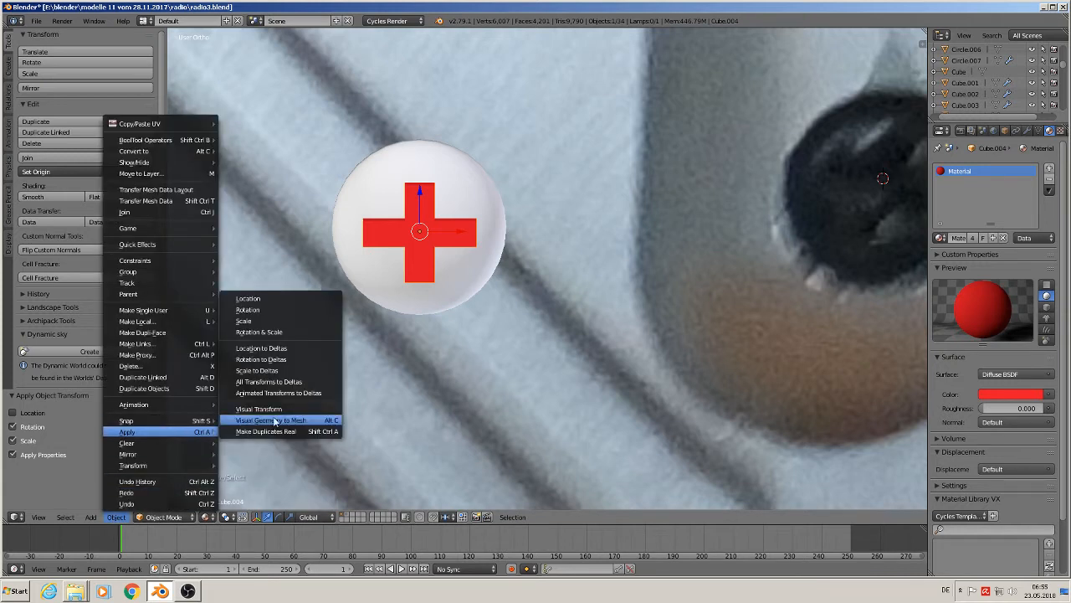
left_click(319, 331)
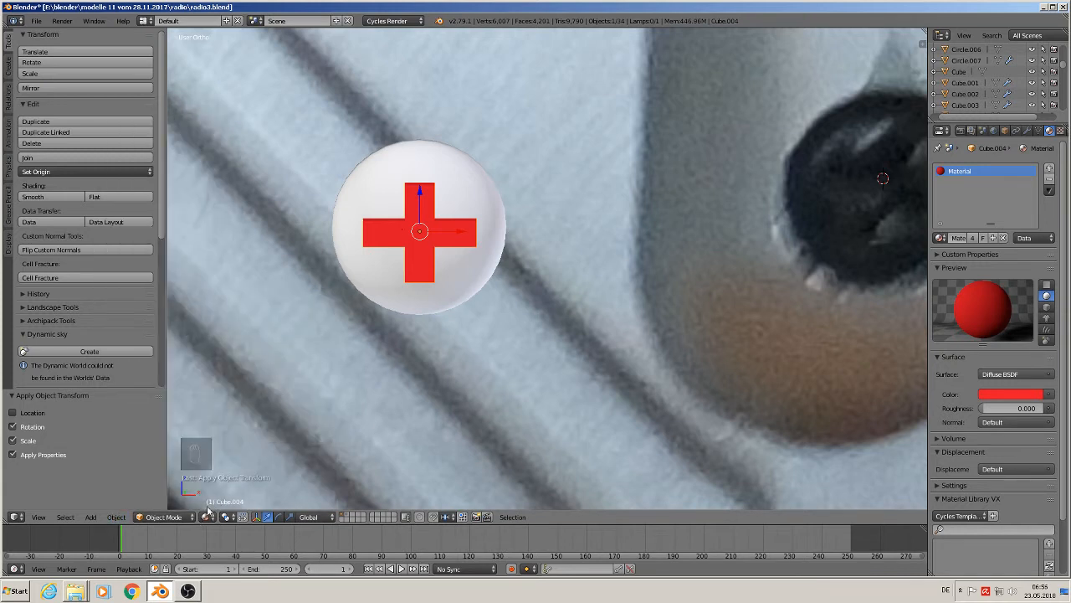
Step: Cut the cross slot into the screw head with a Boolean modifier set to Difference with Cube.004, and apply the modifier
right_click(466, 201)
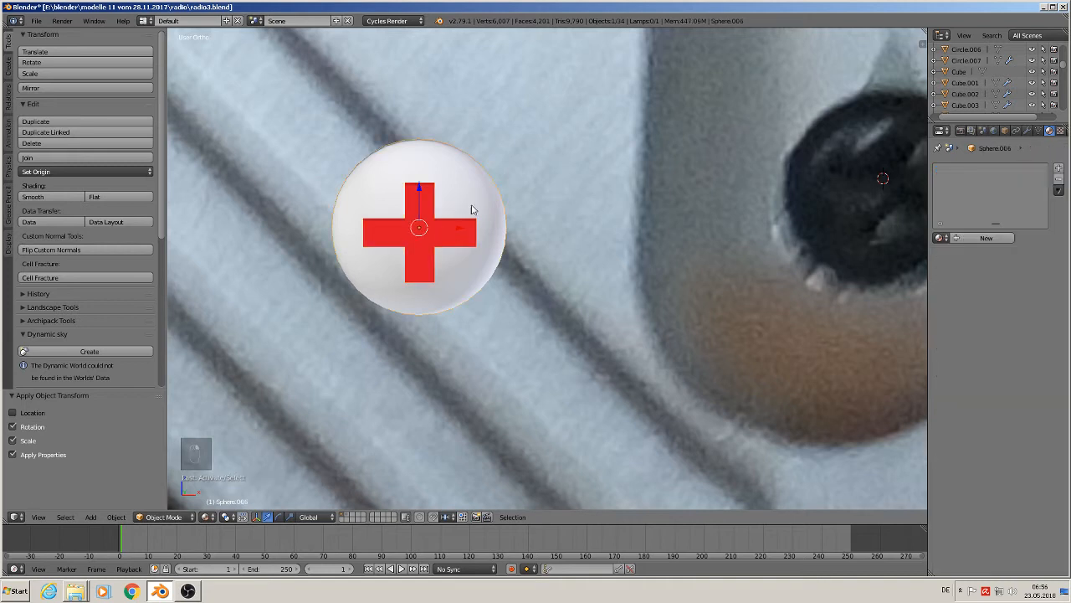
left_click(1029, 132)
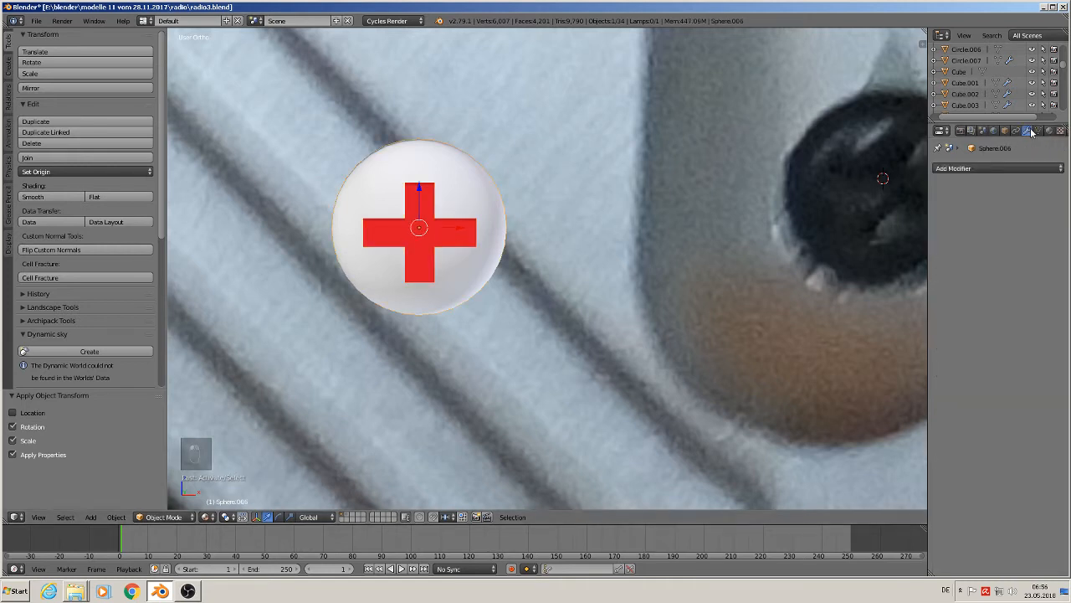
left_click(989, 169)
left_click(862, 219)
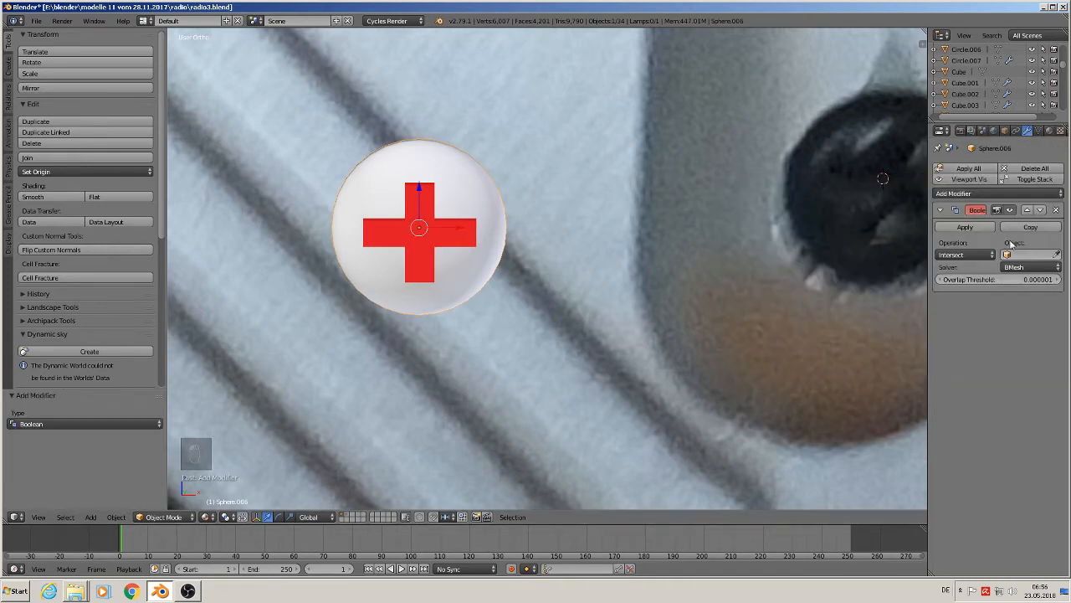
left_click(1023, 255)
scroll(1004, 344, "down", 3)
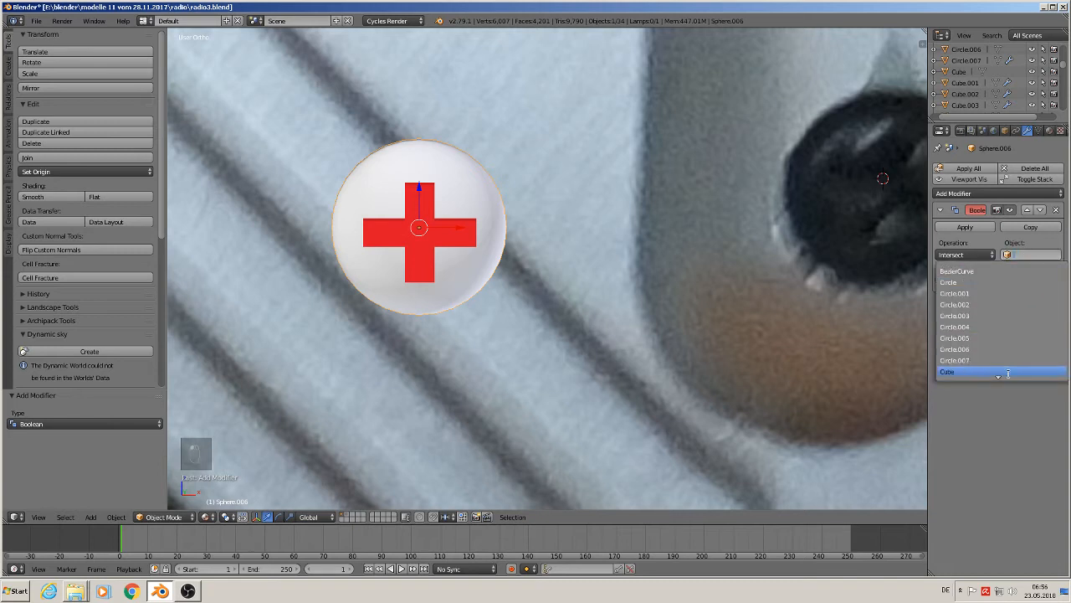
left_click(997, 349)
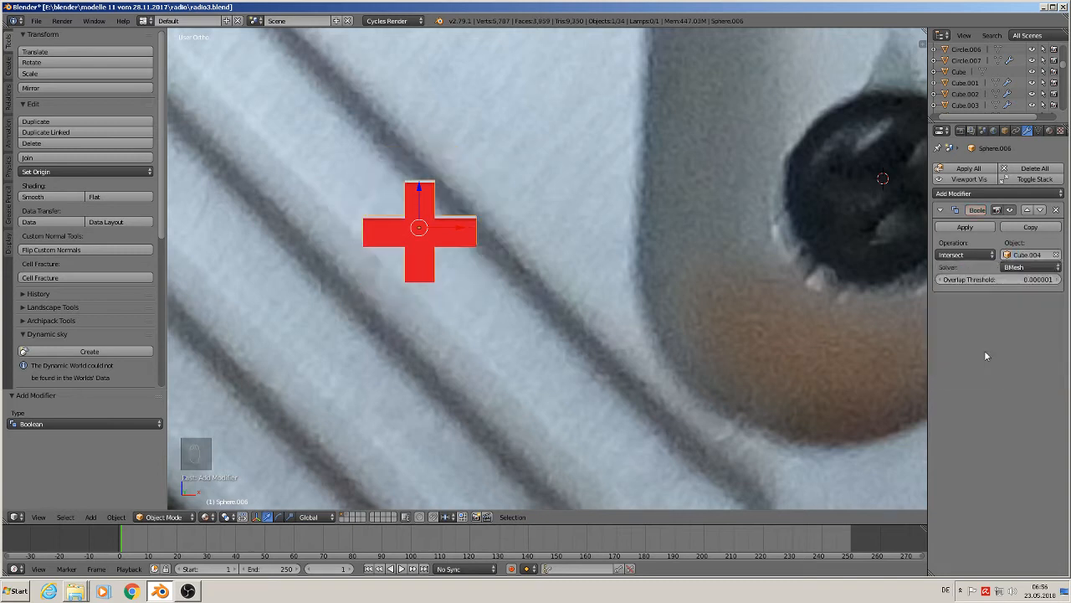
left_click(958, 255)
left_click(964, 222)
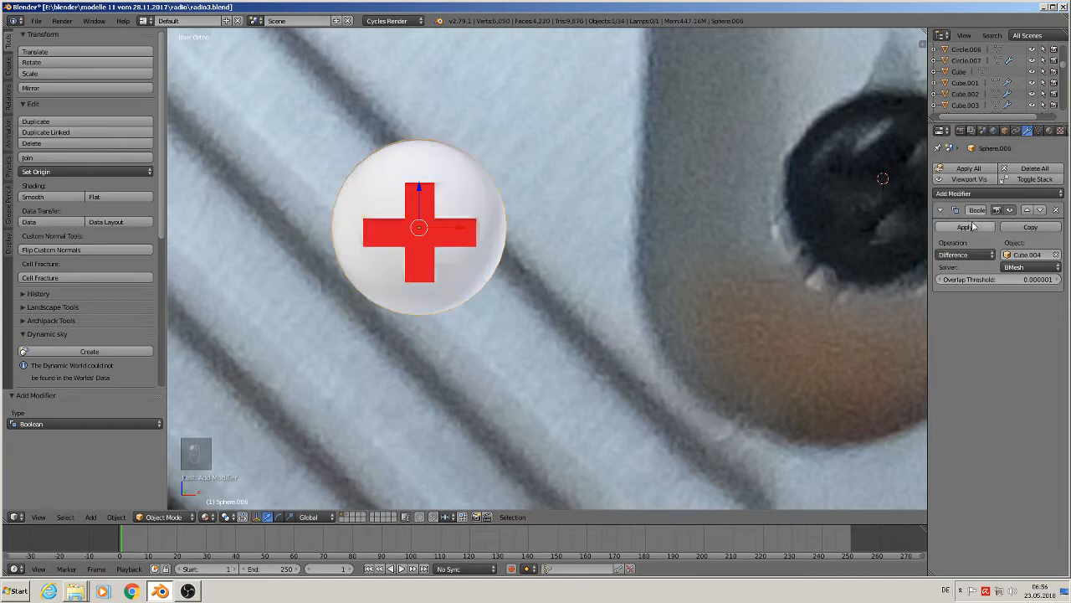
left_click(966, 227)
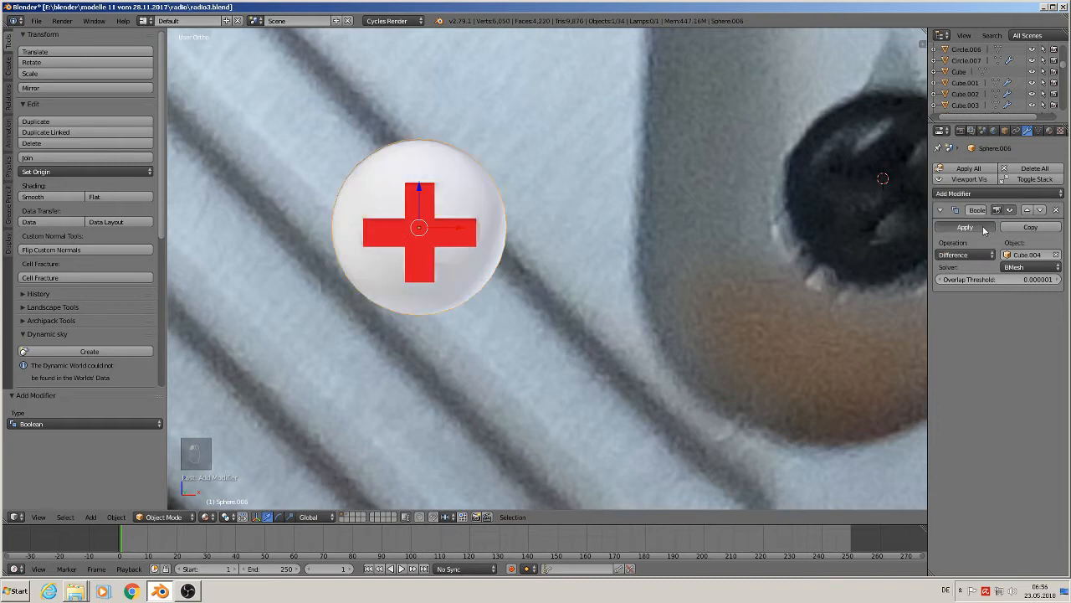
Step: Move the red cross about 0.065 along X, clear of the screw head
right_click(432, 241)
key("g")
key("x")
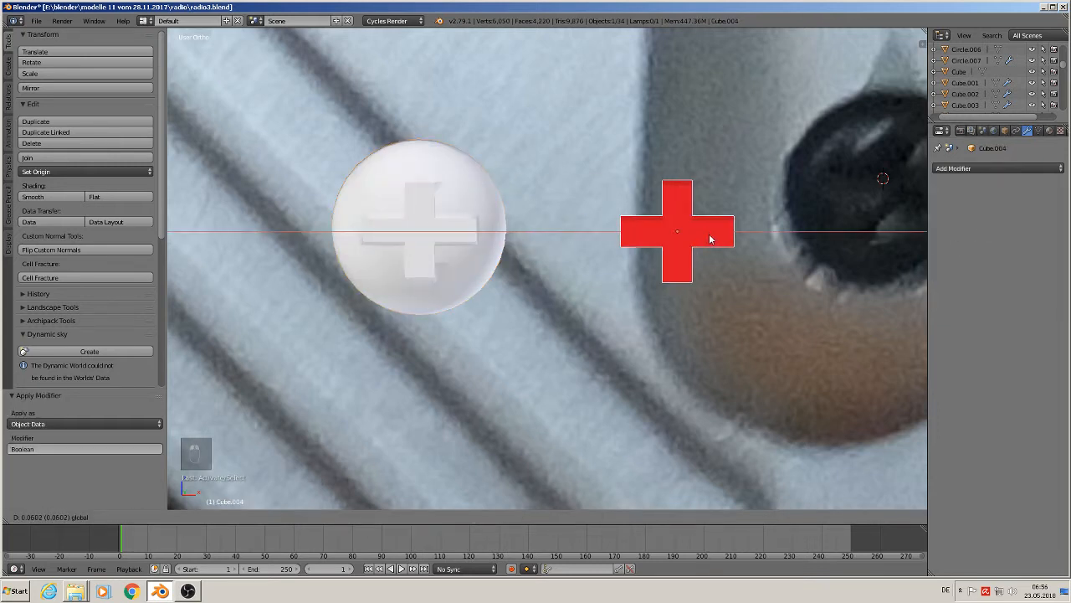
left_click(725, 239)
middle_click_drag(300, 312, 364, 320)
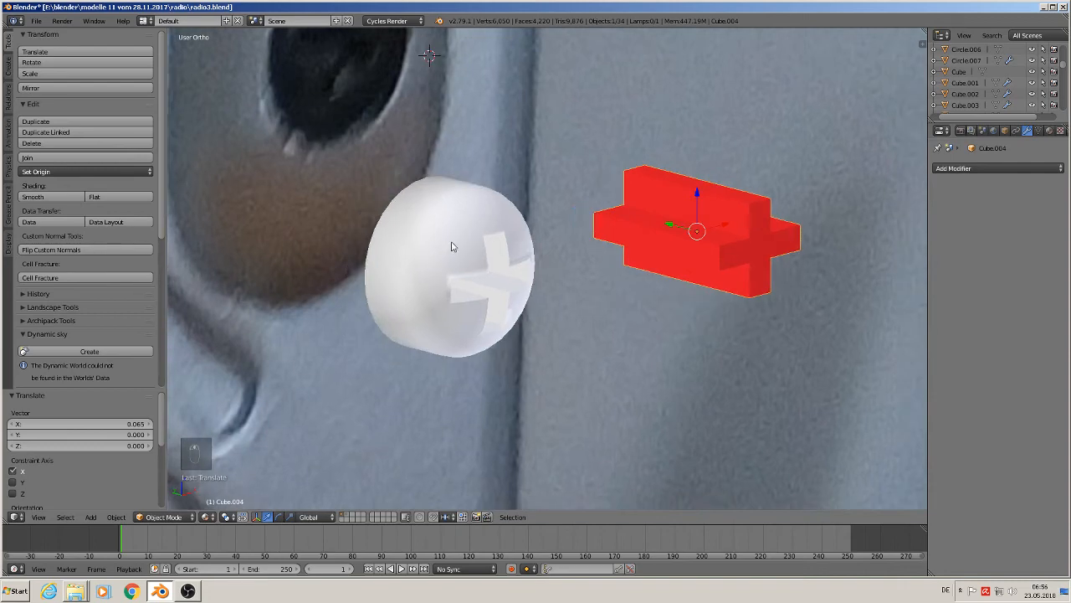
right_click(453, 315)
key("g")
key("z")
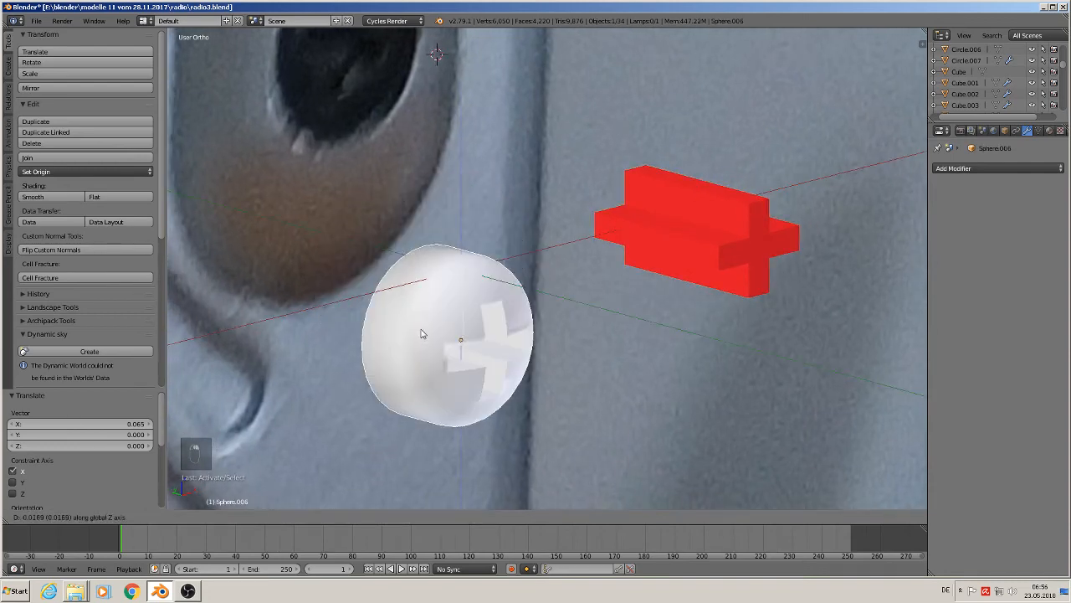
right_click(436, 358)
mouse_move(431, 360)
middle_mouse_down()
mouse_move(379, 369)
mouse_move(359, 360)
mouse_move(419, 346)
middle_mouse_up()
scroll(698, 332, "down", 7)
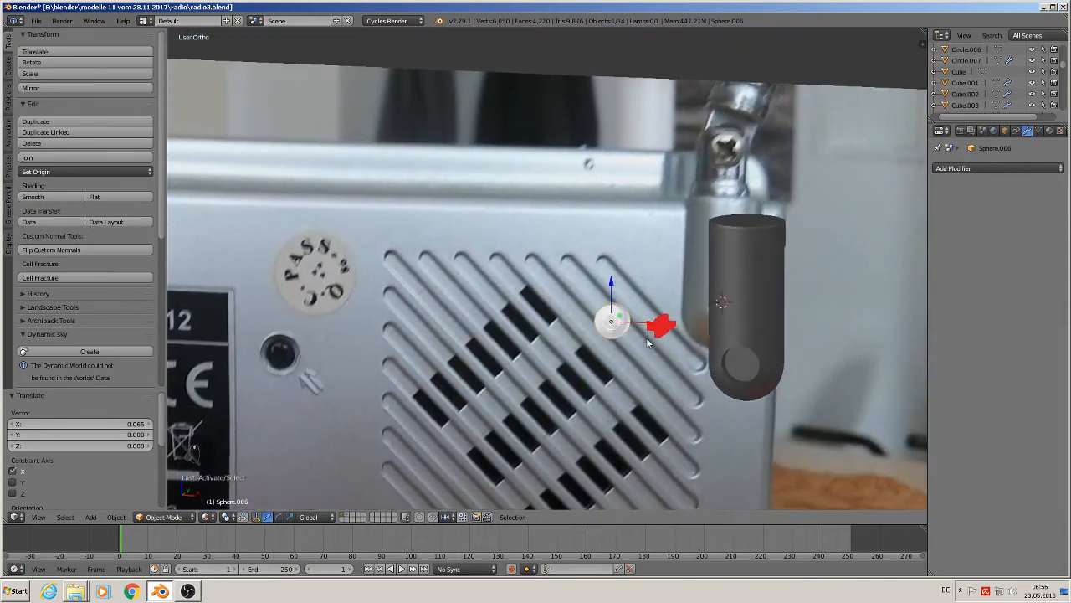
middle_click_drag(646, 338, 667, 344)
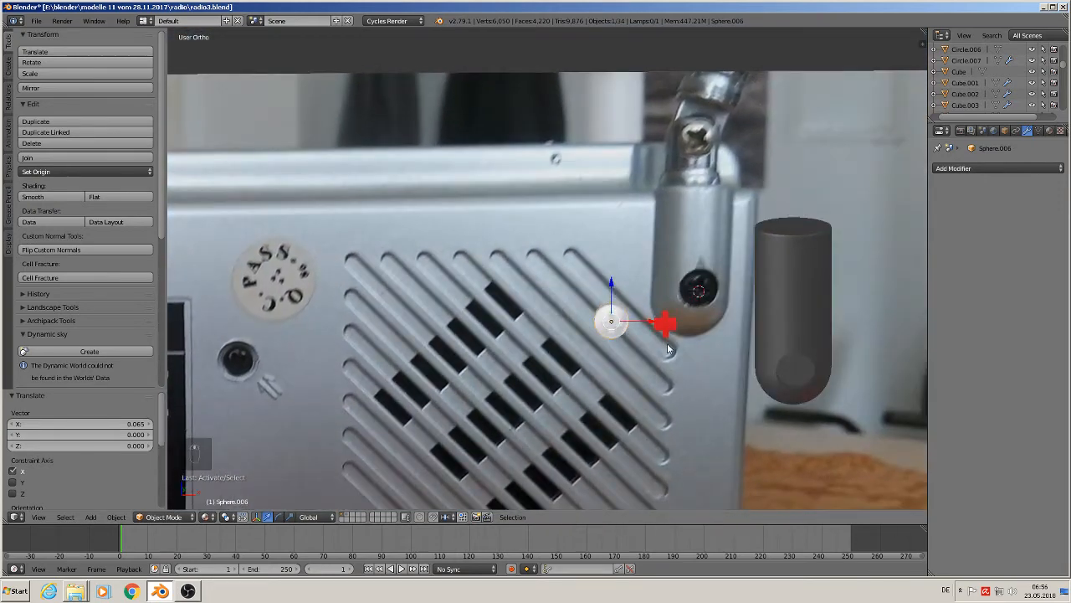
Step: Add a new material to the screw head and name it black metall
left_click(1049, 130)
left_click(986, 239)
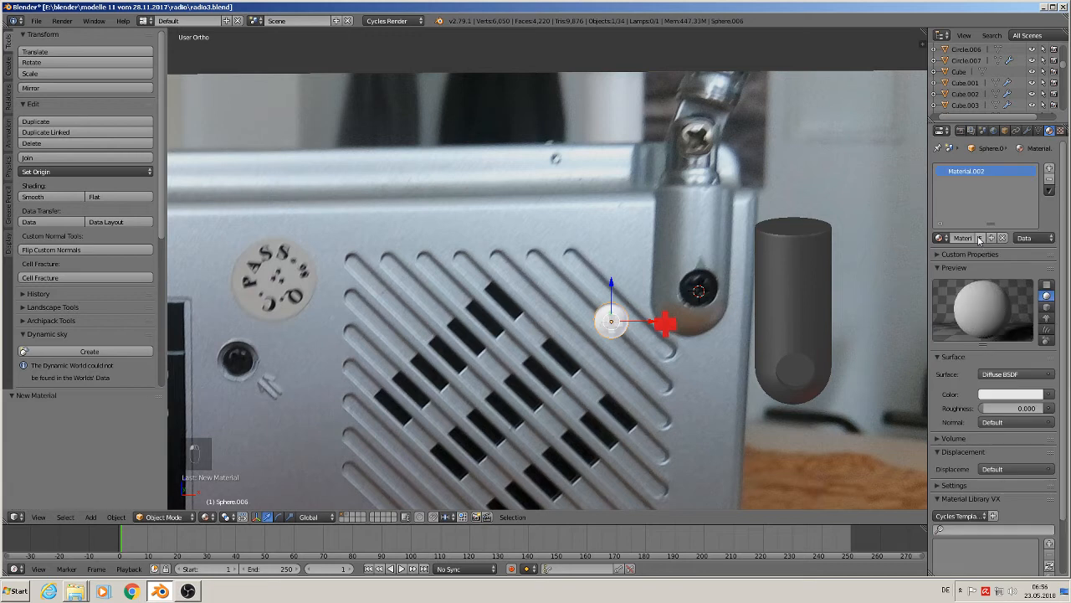
left_click(966, 238)
left_click(966, 237)
key("Return")
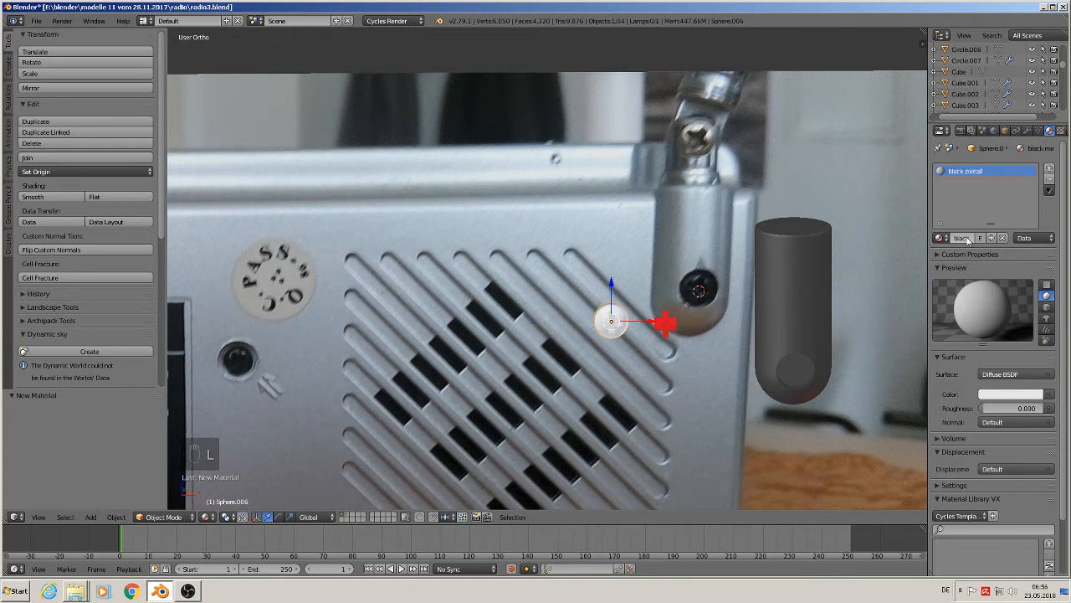
Step: Give the black metall material a Principled BSDF surface with a black base color and Metallic 1
left_click(989, 375)
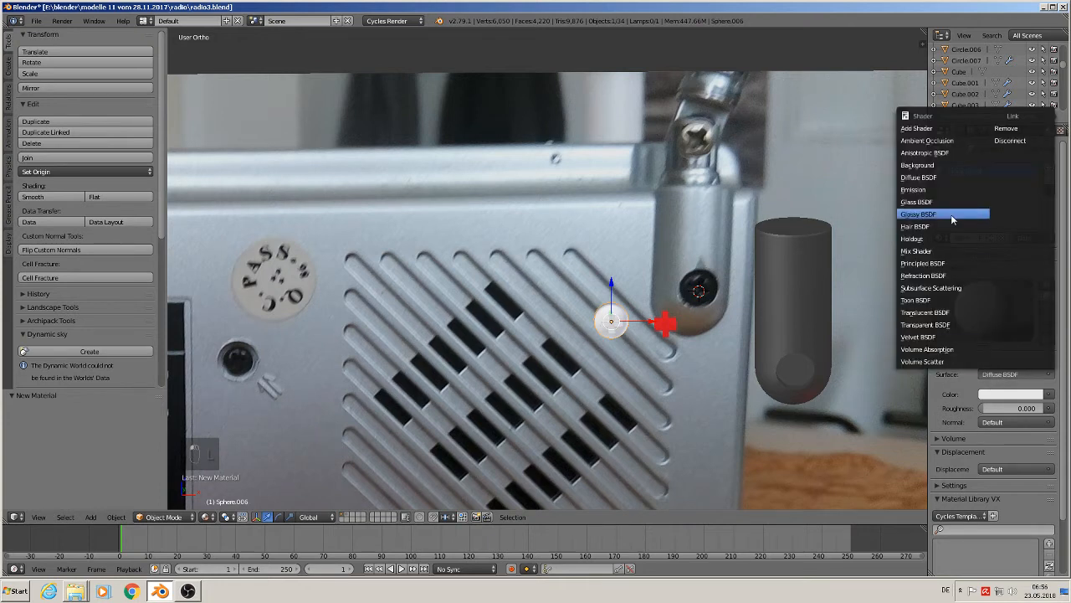
left_click(956, 262)
left_click(1012, 410)
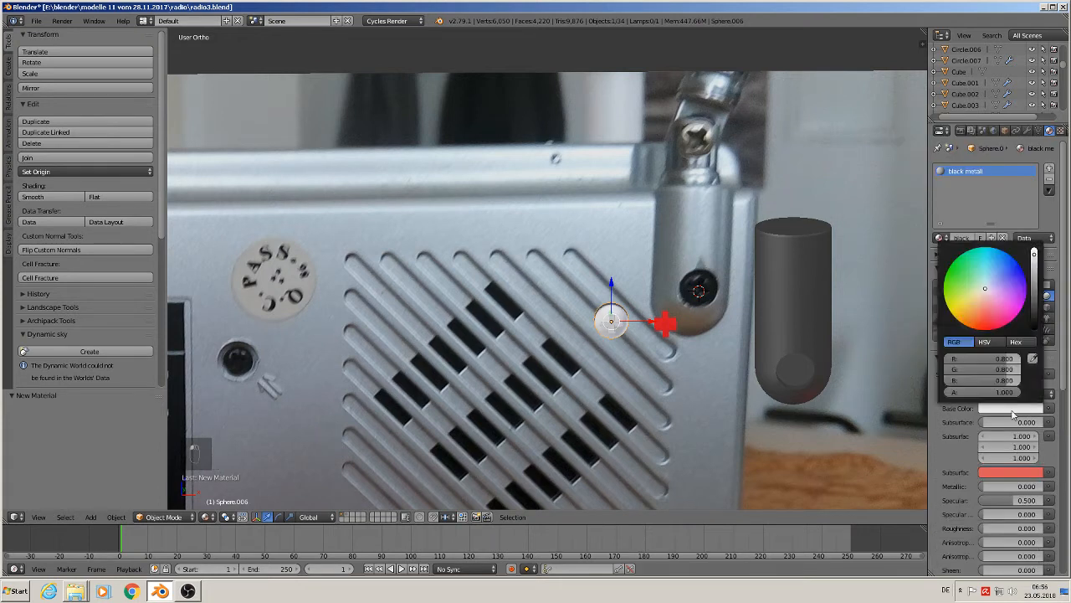
left_click(1035, 322)
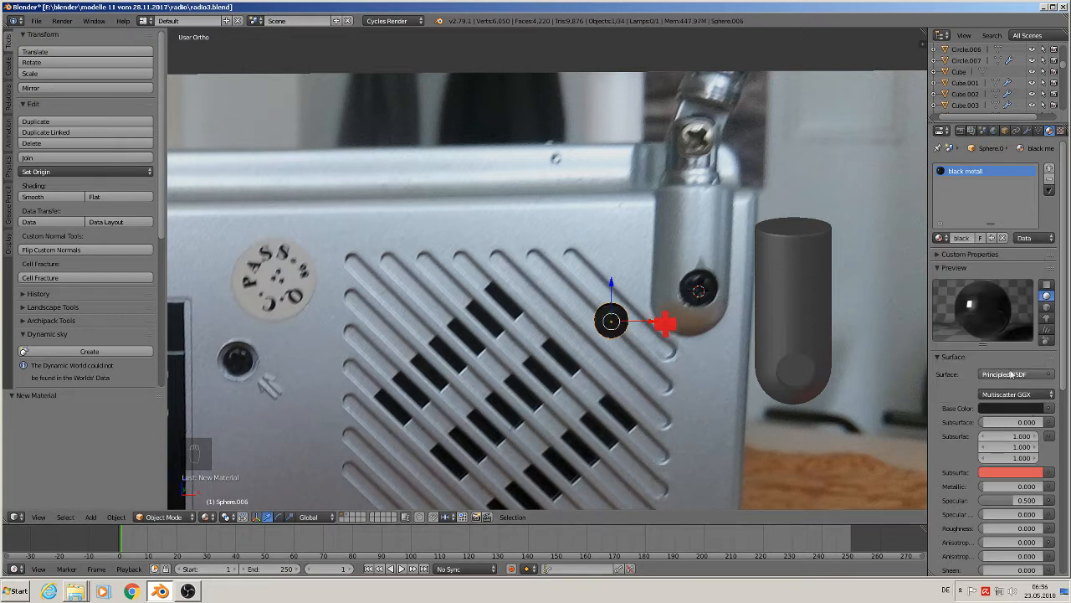
left_click(989, 486)
type("1")
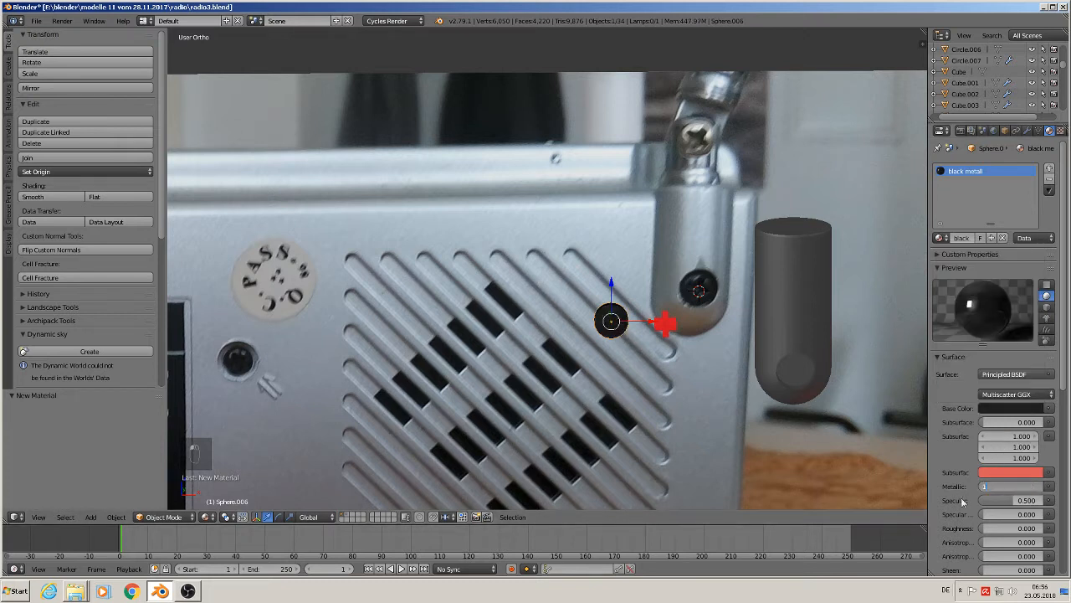
key("Return")
Step: Set the roughness of the black metall material to about 0.287
scroll(893, 467, "up", 2)
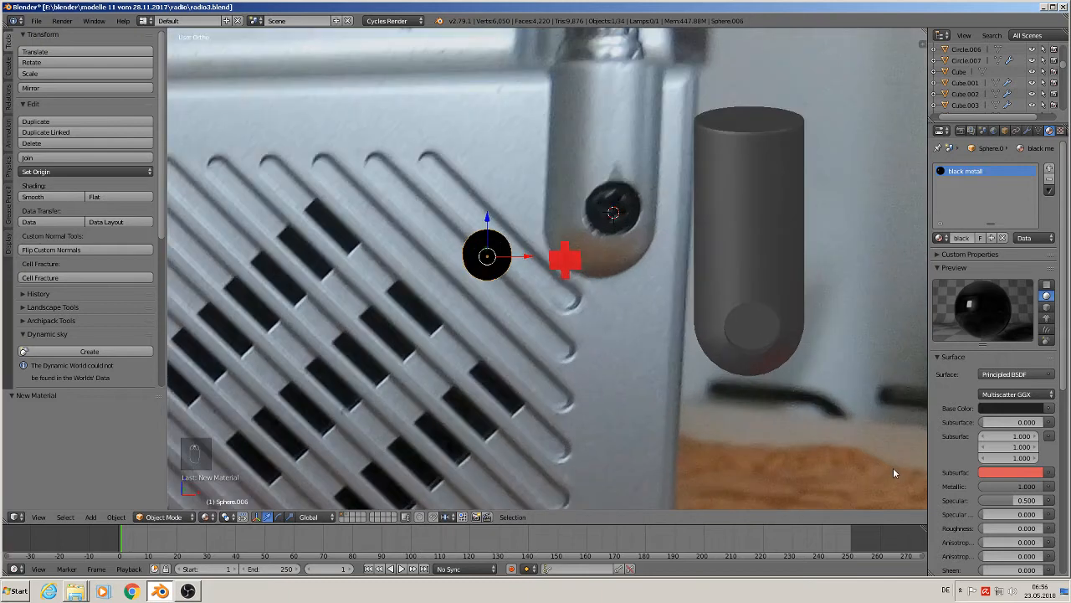
left_click_drag(1000, 529, 1003, 532)
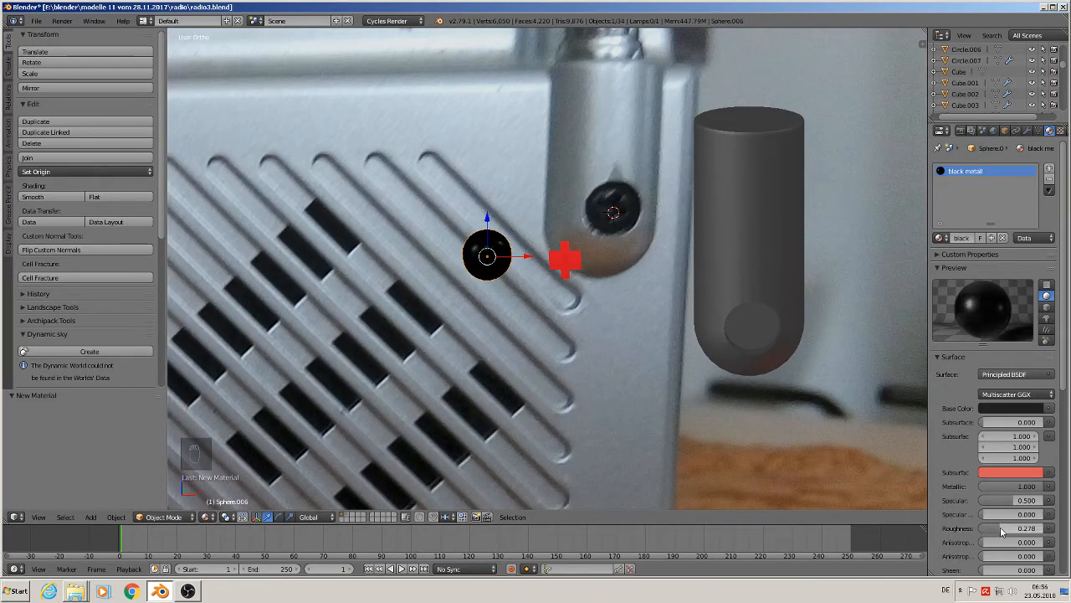
left_click(1001, 531)
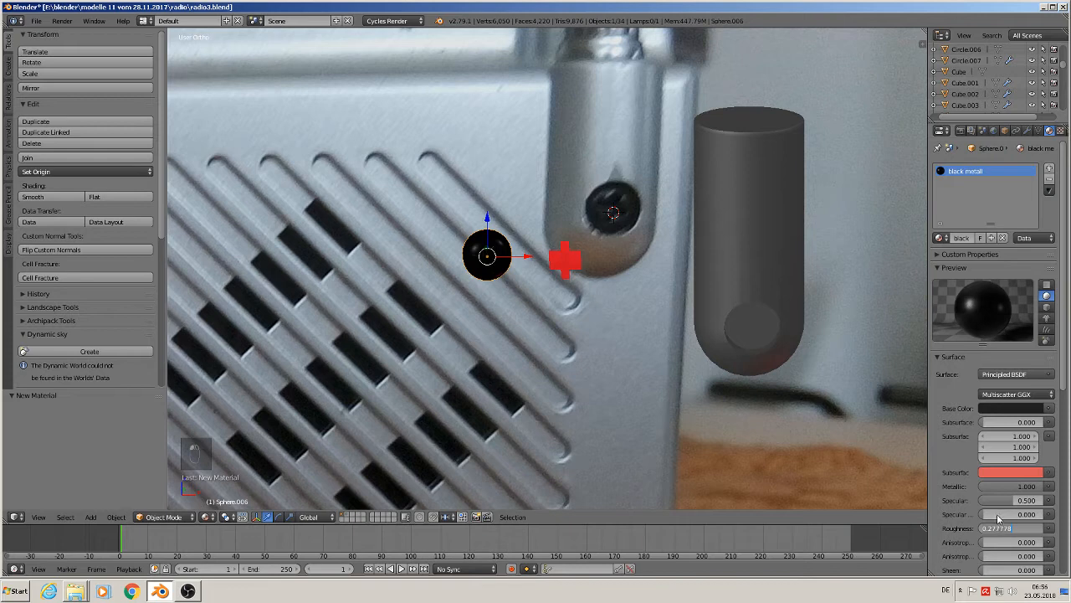
left_click(1015, 528)
key("Return")
left_click_drag(1014, 528, 1013, 528)
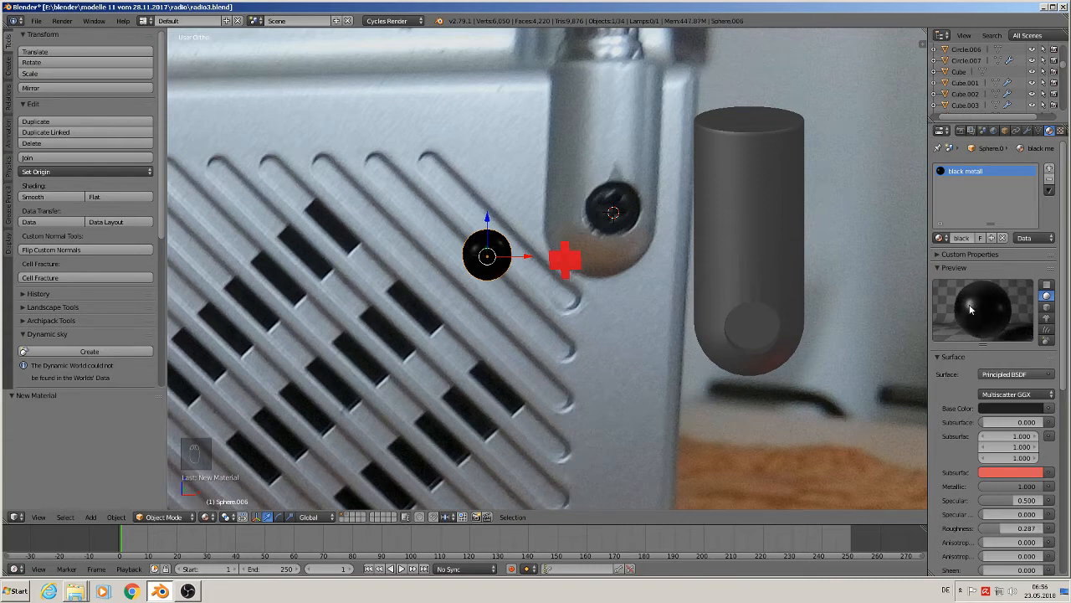
Step: Duplicate the screw head in front view and move the copy up along Z, clear of the original
scroll(481, 298, "down", 3)
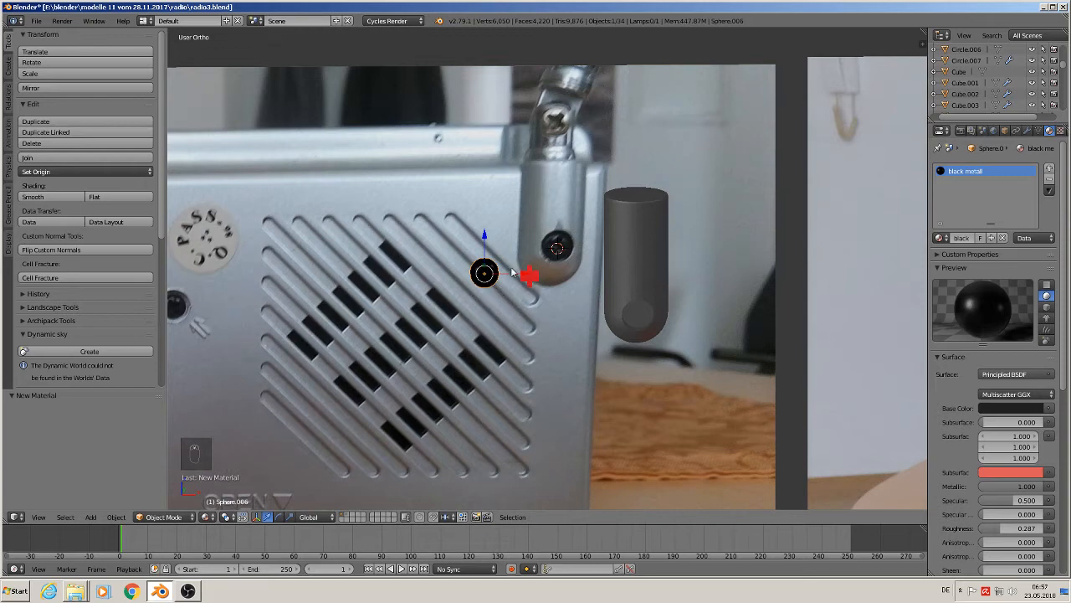
key("KP_1")
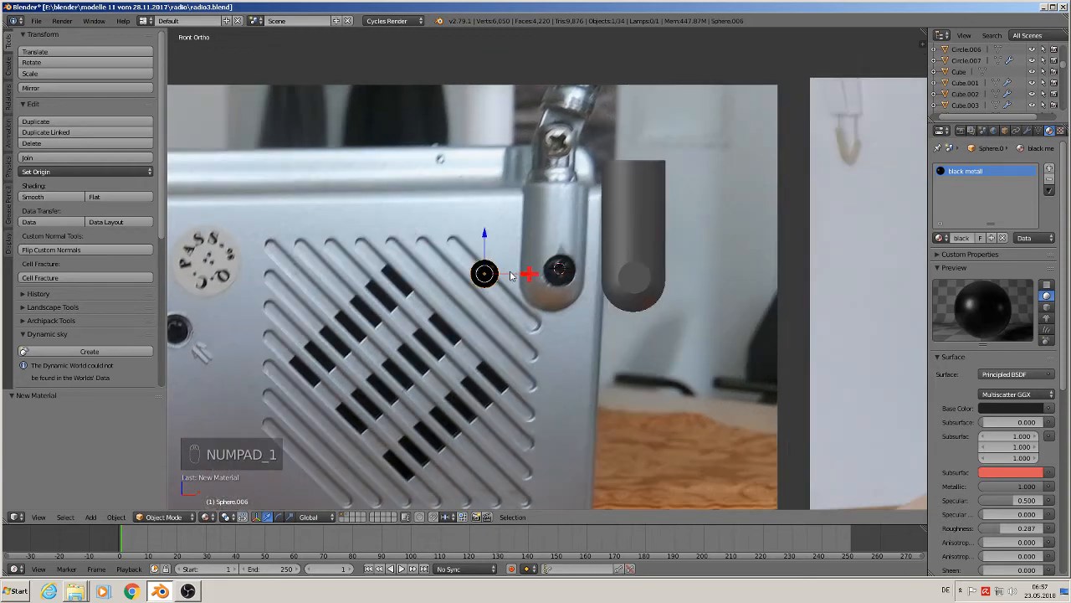
key("shift+d")
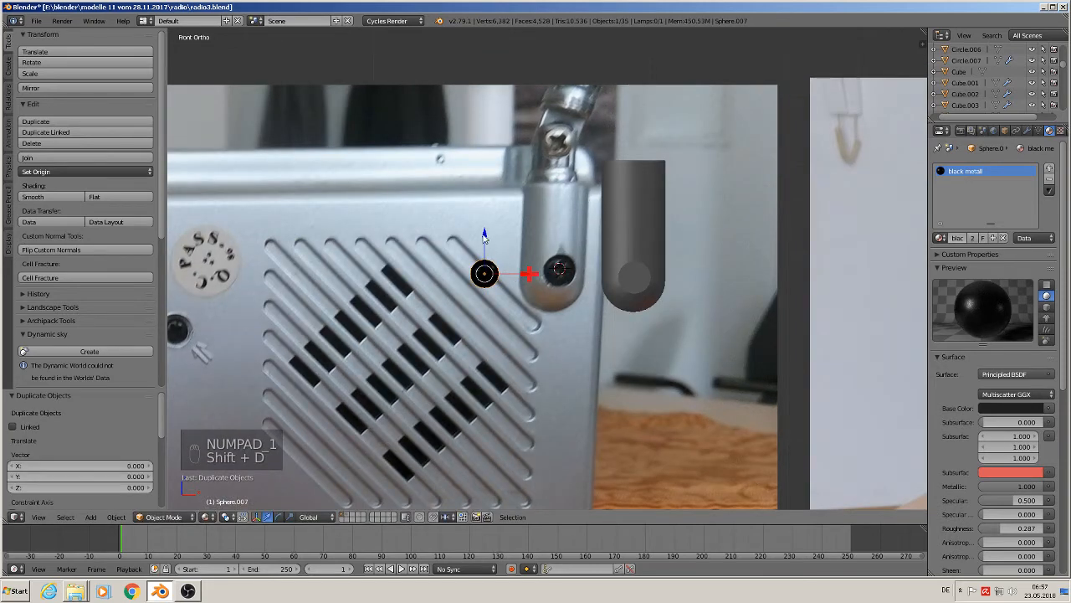
left_click_drag(483, 235, 491, 187)
Step: Move the original screw head 0.220 along X and -0.231 along Y to the recess in the antenna holder
right_click(493, 273)
left_click_drag(529, 274, 674, 277)
middle_click_drag(674, 277, 598, 336)
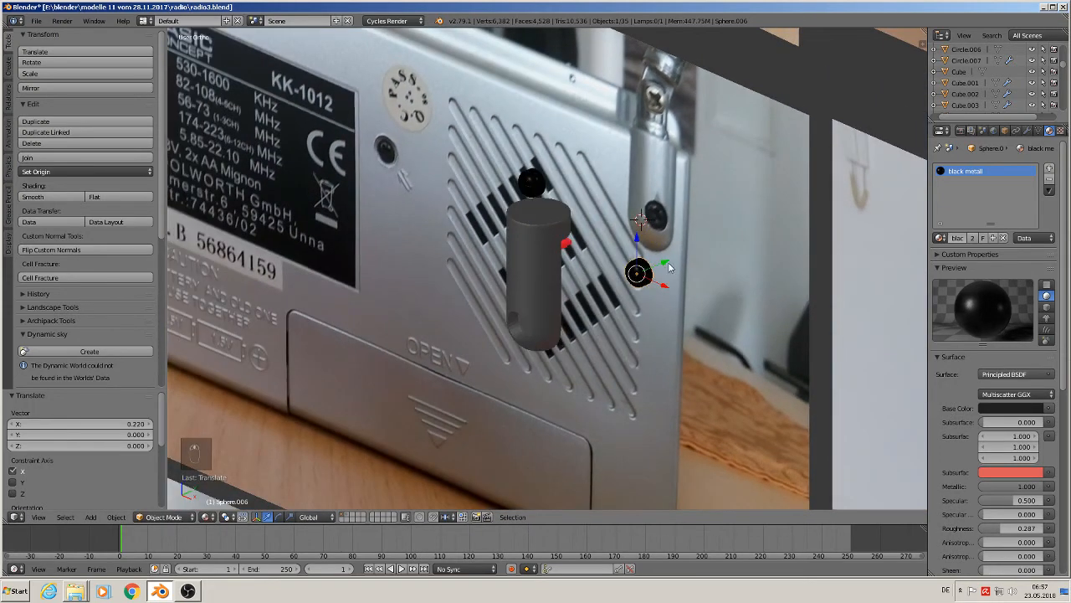
left_click_drag(669, 266, 565, 338)
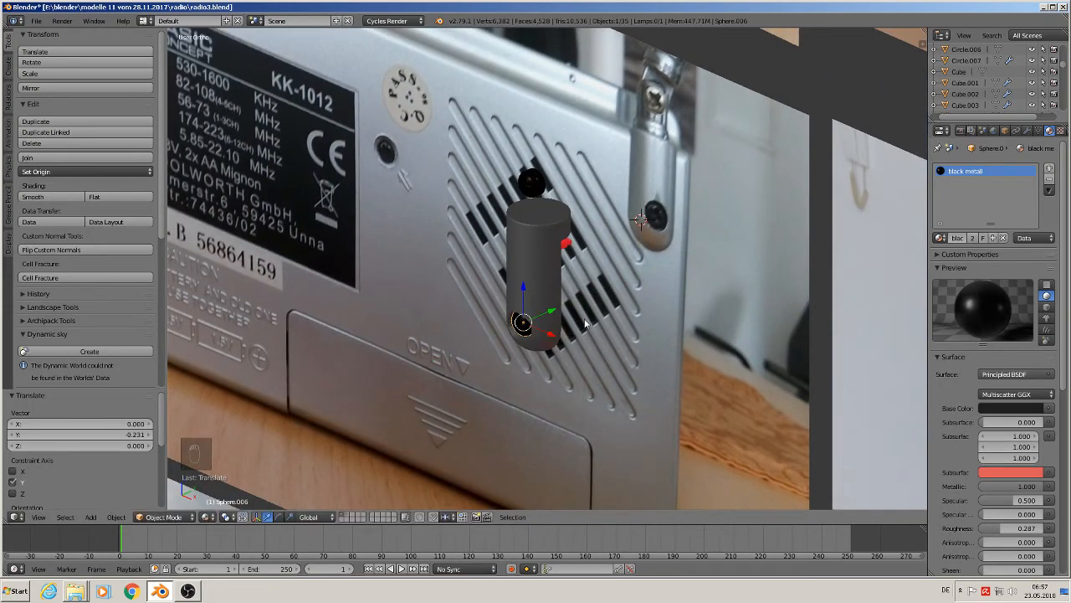
Step: Center the screw head in the holder's recess with a slight shift along Z and -0.004 along X
scroll(584, 321, "up", 7)
middle_click_drag(529, 324, 427, 310)
key("g")
key("z")
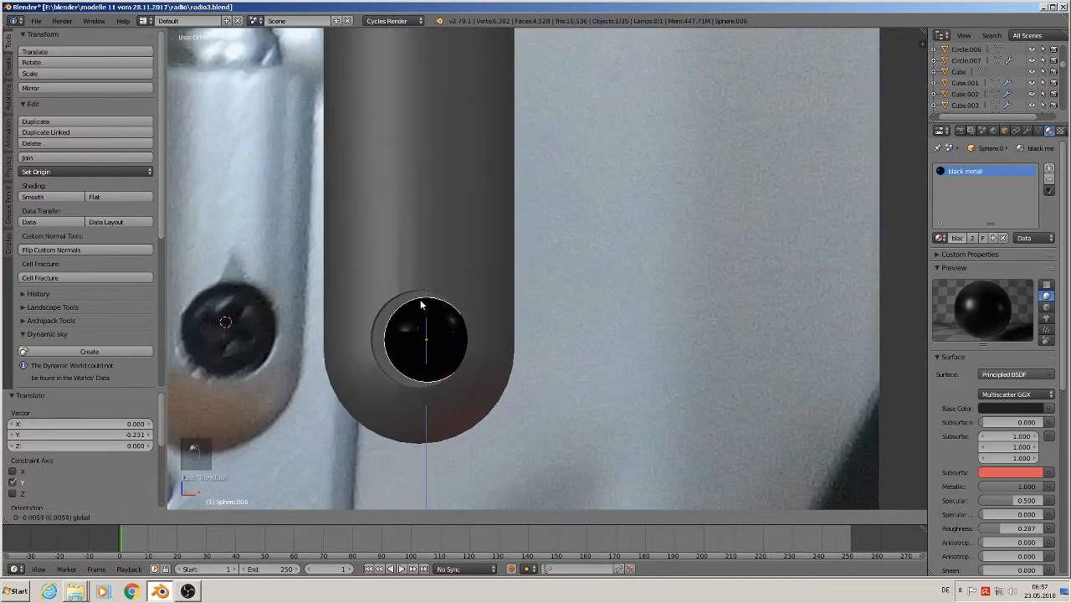
left_click(421, 305)
left_click_drag(470, 343, 455, 343)
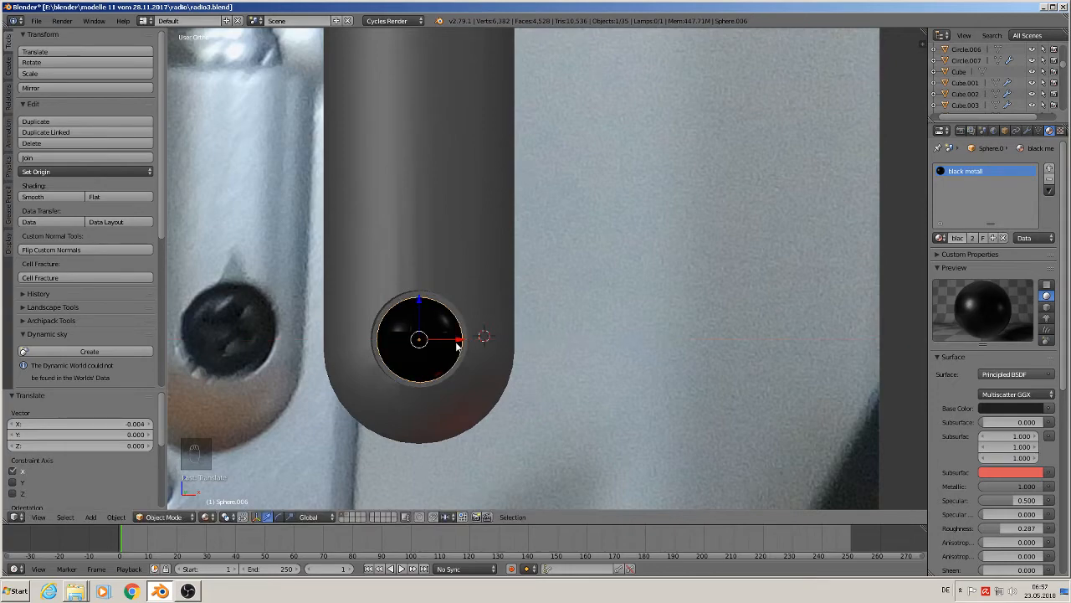
Step: Join the screw head and the antenna holder into one object, with the holder as the active object
middle_click_drag(455, 342, 737, 297)
scroll(450, 359, "down", 1)
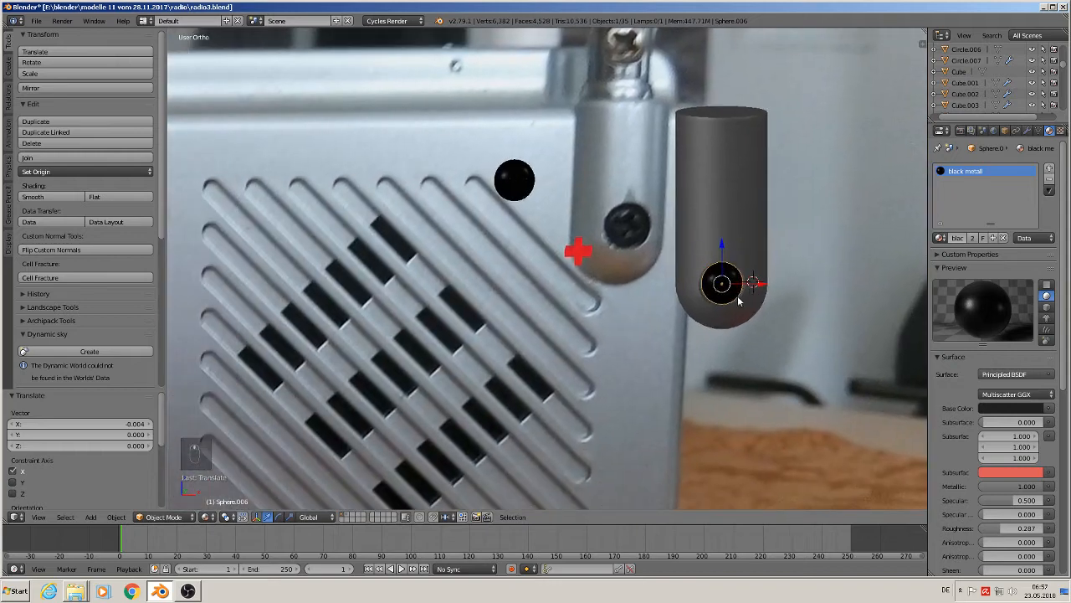
scroll(714, 291, "down", 2)
right_click(717, 211)
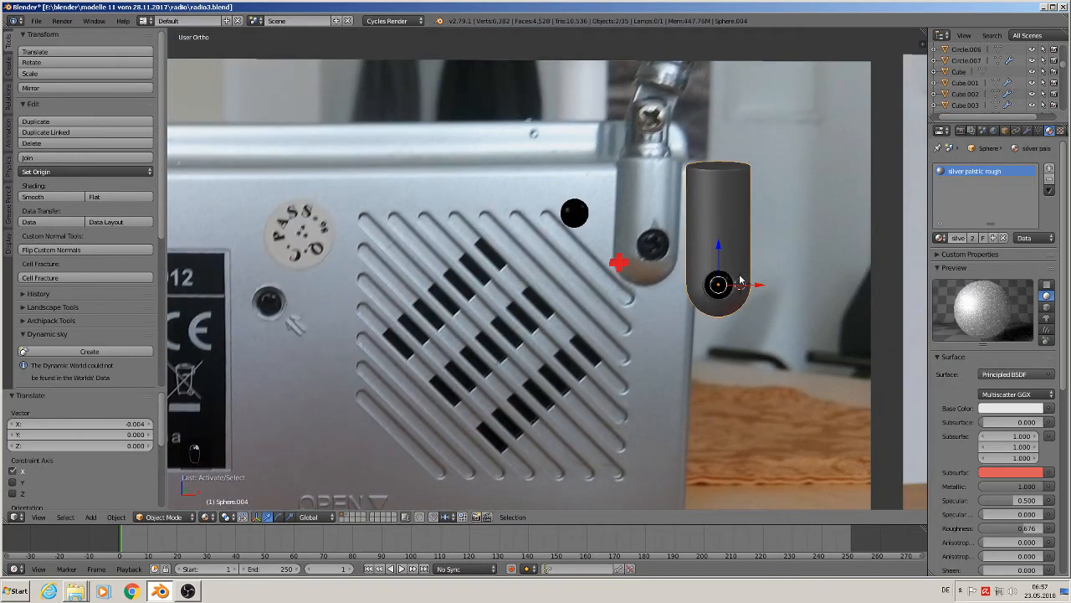
left_click(92, 158)
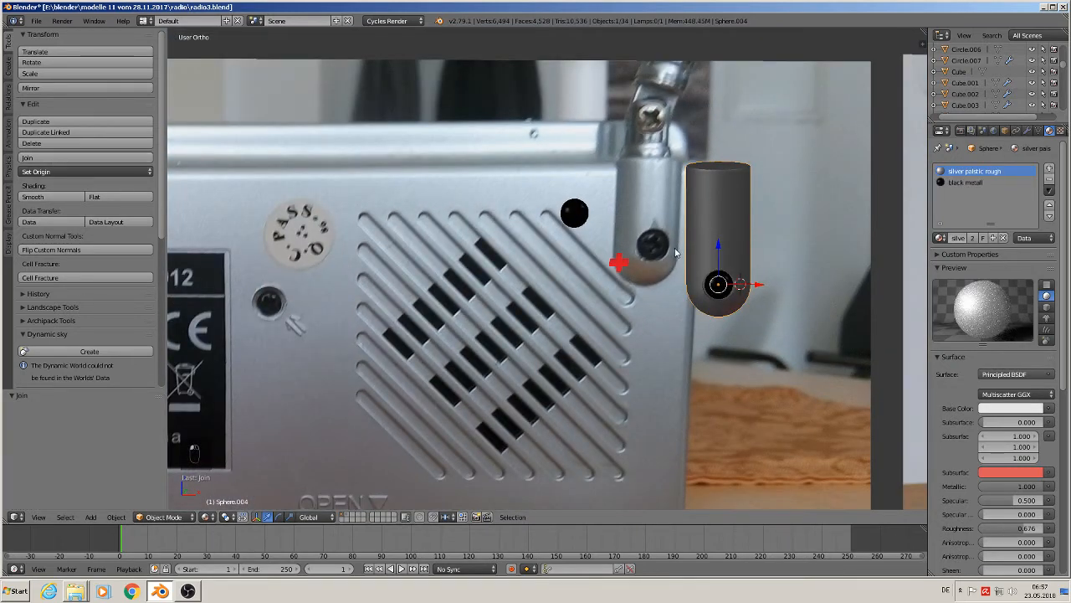
Step: Move the red cross to the second layer
right_click(605, 254)
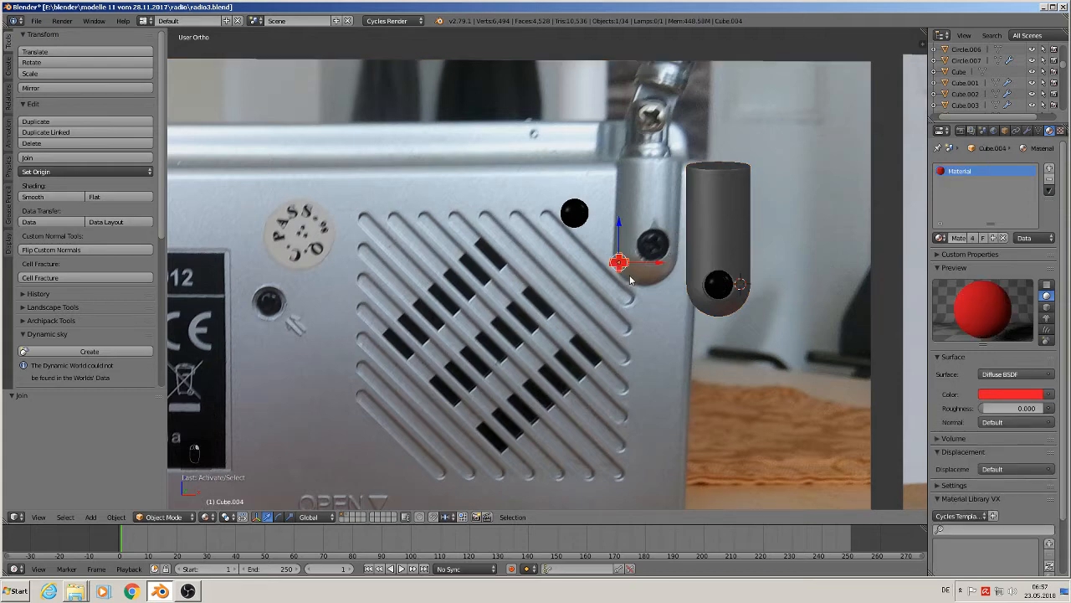
key("m")
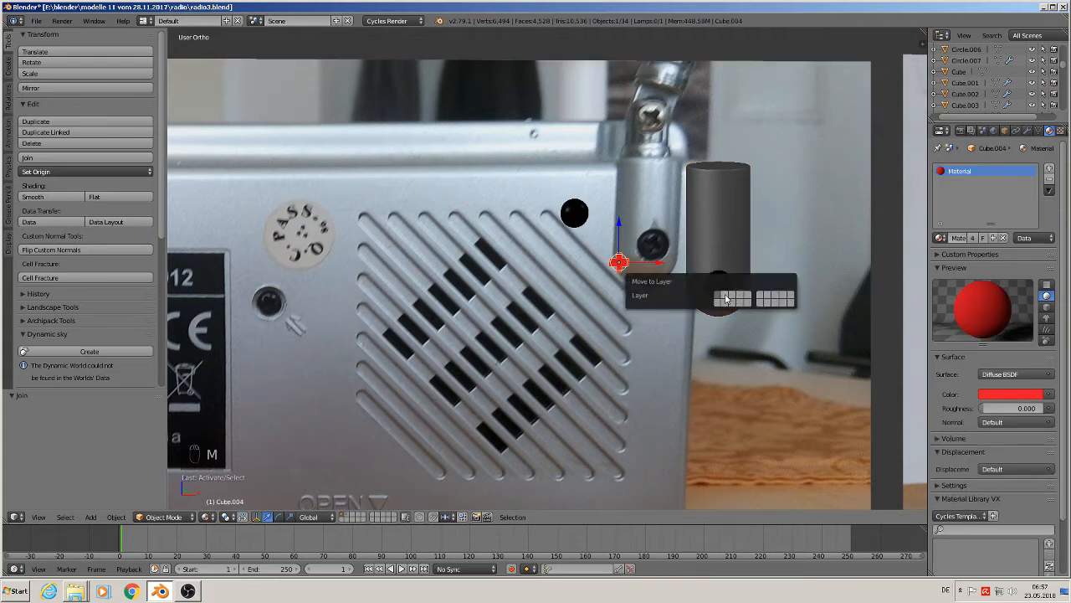
left_click(734, 299)
scroll(533, 398, "down", 5)
scroll(578, 374, "up", 4)
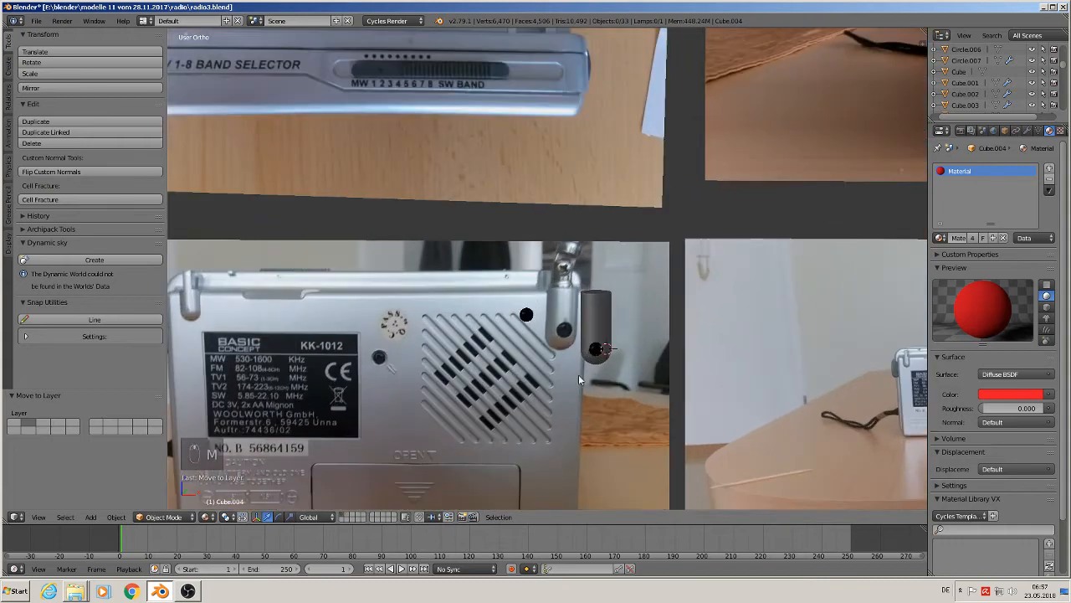
Step: Move the joined antenna holder along X past the reference photos and scale it up by about 2.834
right_click(598, 322)
scroll(599, 339, "down", 3)
scroll(614, 357, "down", 7)
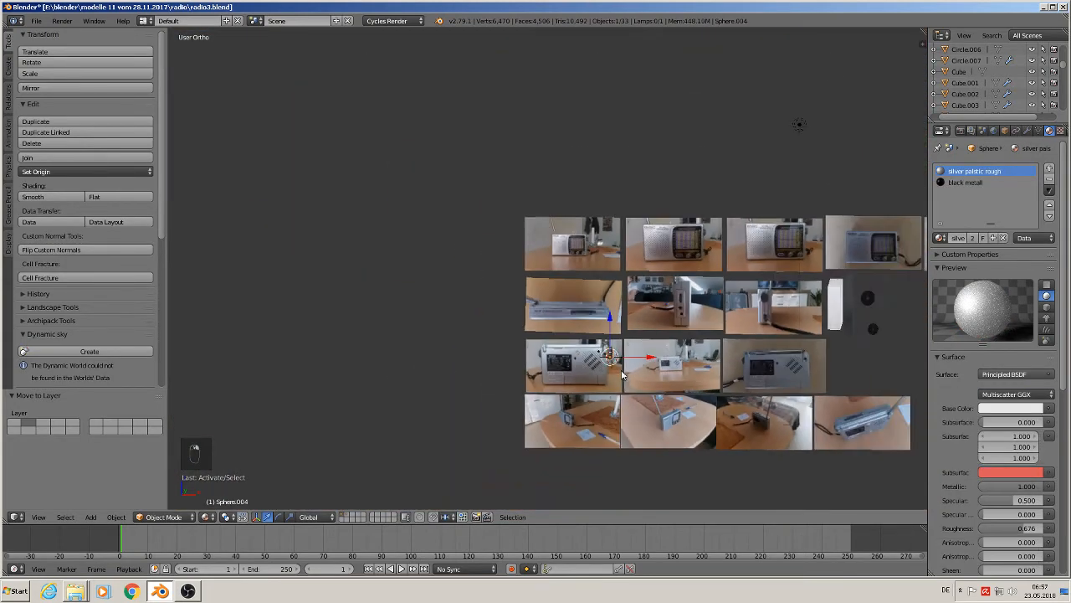
middle_click_drag(624, 373, 473, 365, "shift")
left_click_drag(493, 346, 836, 326)
key("s")
left_click(159, 386)
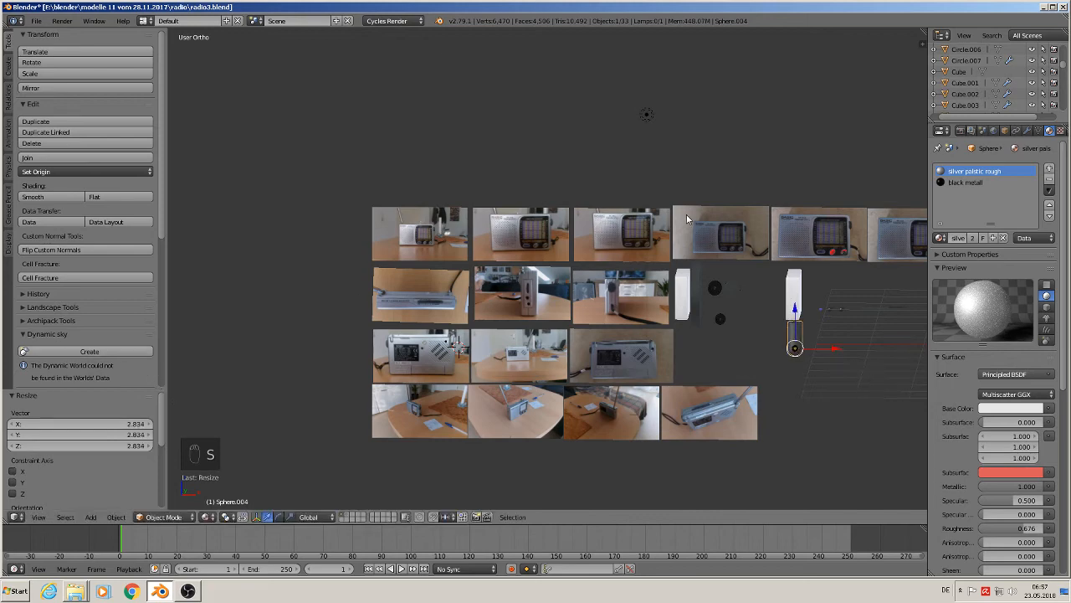
Step: Deselect everything and save the file
key("a")
left_click(36, 20)
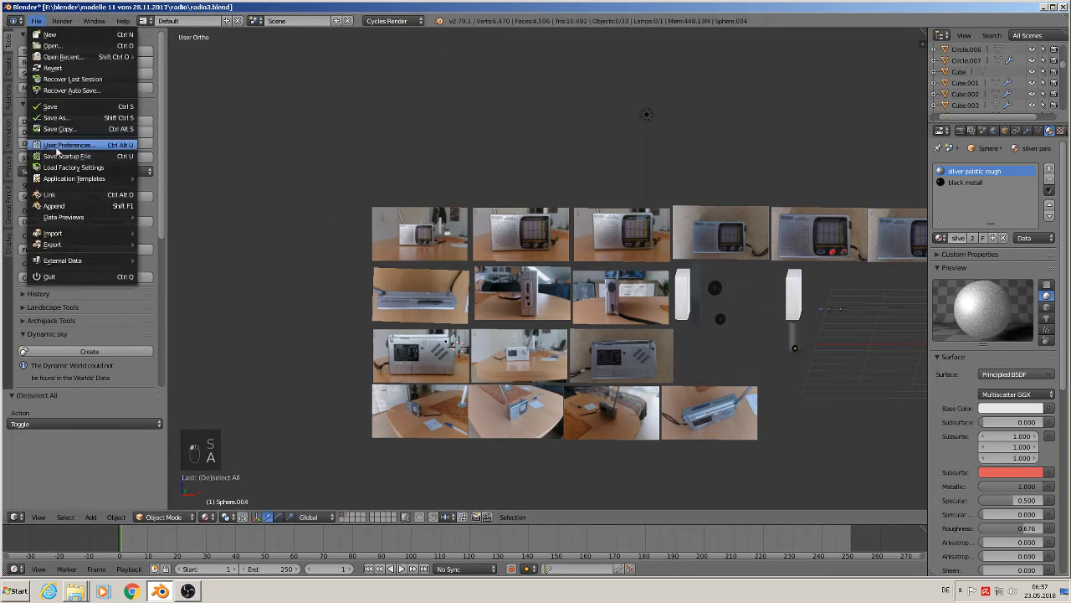
Step: Add a UV sphere at the lower end of the left holder in the radio's back photo and scale it to about 0.027
scroll(417, 349, "up", 10)
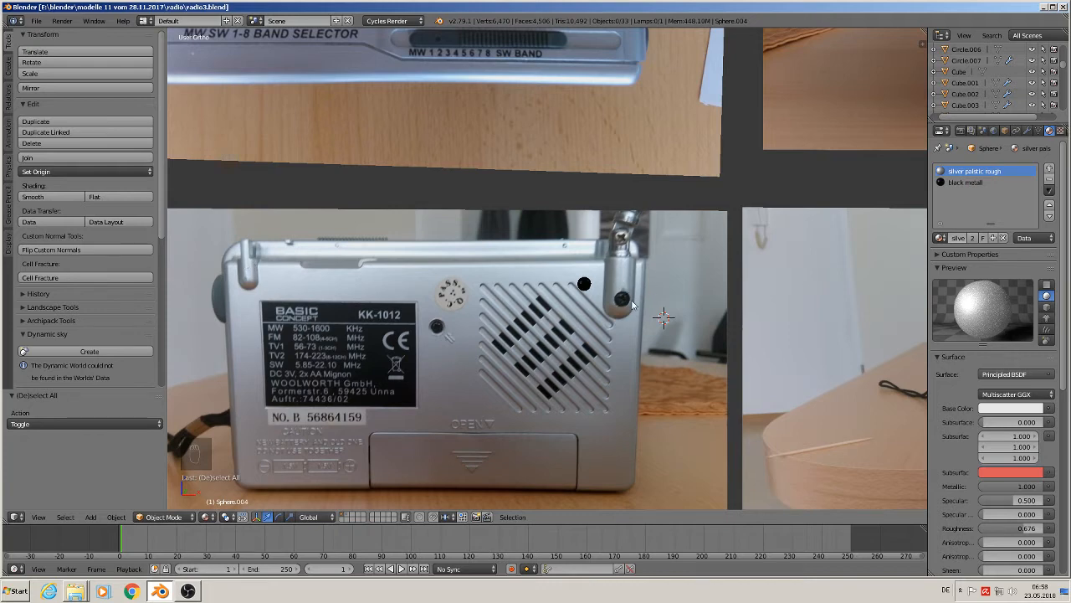
scroll(271, 297, "up", 3)
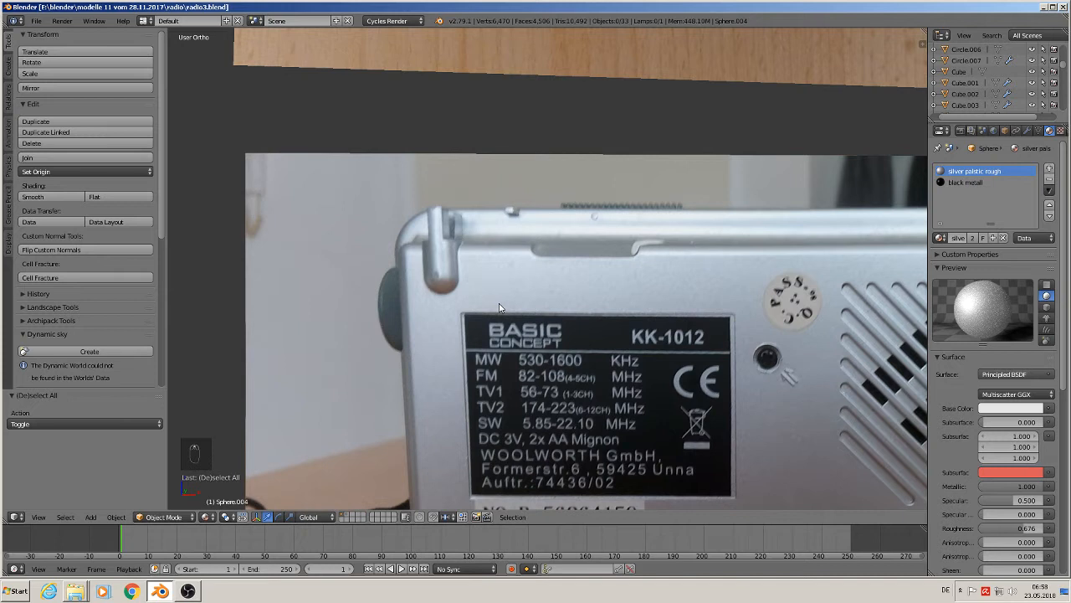
left_click(438, 283)
left_click(97, 517)
mouse_move(134, 502)
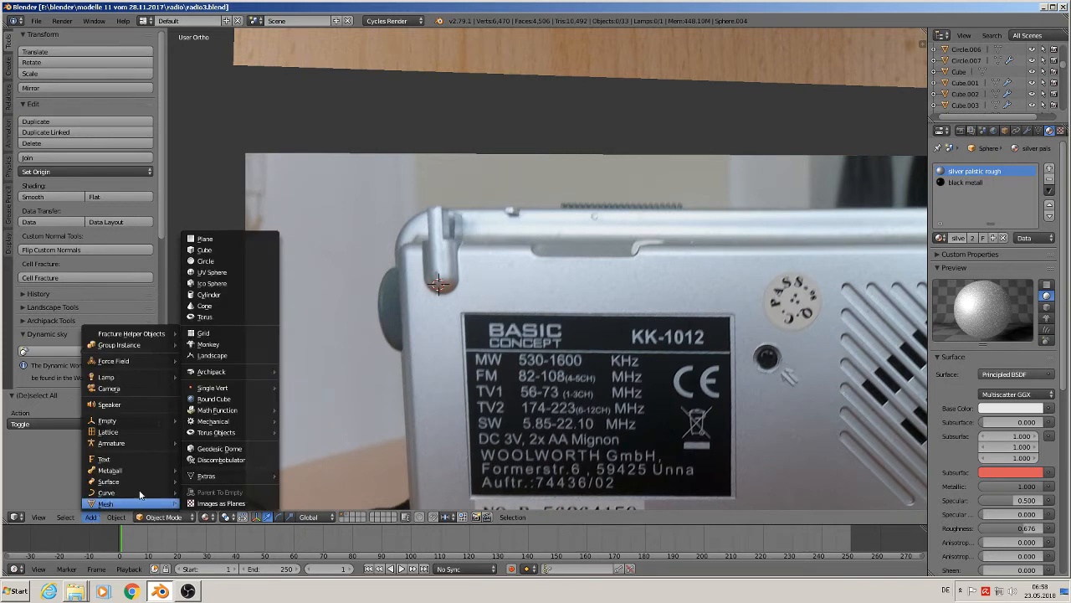
left_click(249, 274)
key("s")
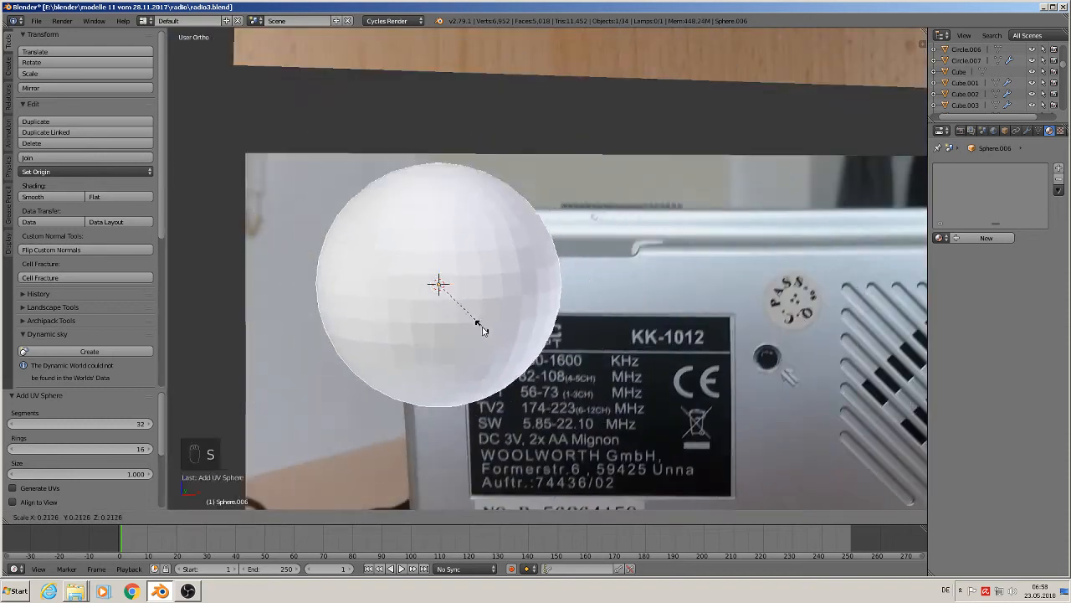
left_click(438, 283)
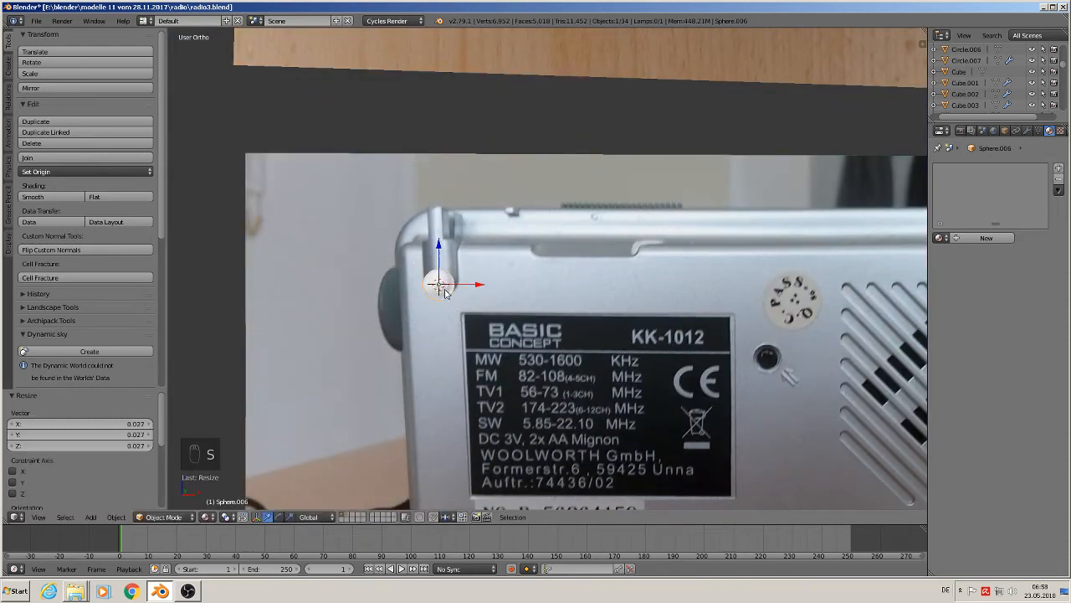
Step: Shift the new sphere about 0.008 along X and rescale it to match the width of the left holder's rounded end
key("g")
key("x")
left_click_drag(465, 283, 464, 284)
key("s")
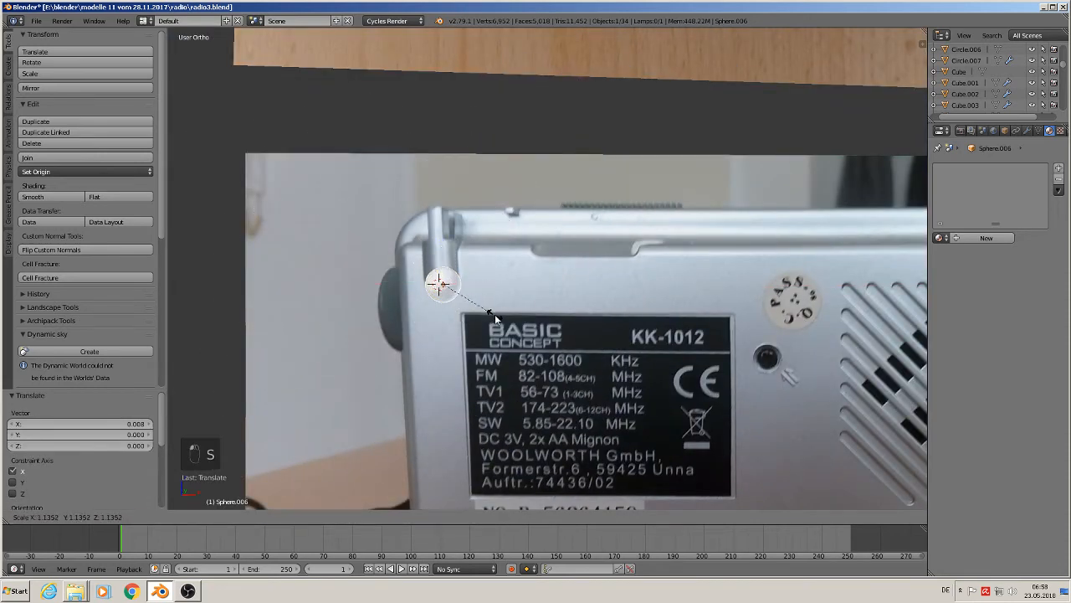
left_click(491, 315)
key("s")
left_click(490, 314)
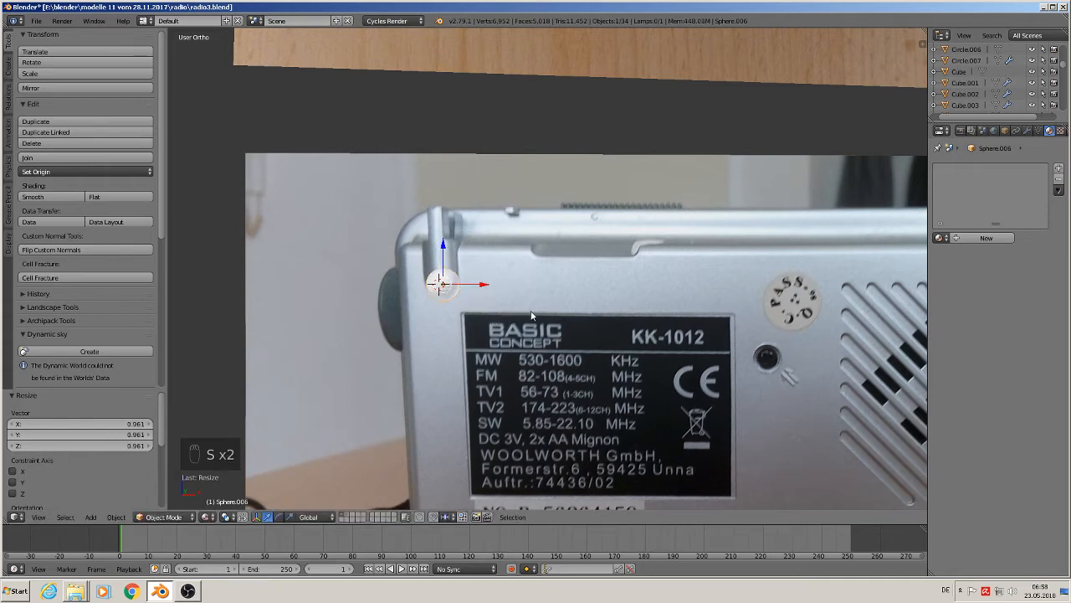
Step: Delete the upper half of the sphere's vertices at the left holder, keeping only the lower hemisphere
key("Tab")
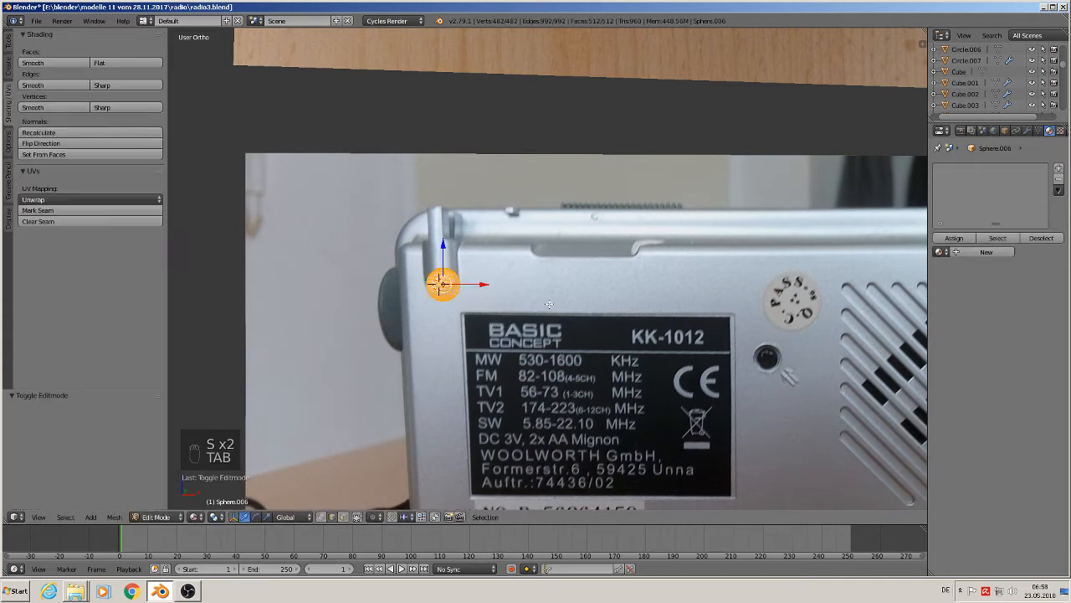
scroll(539, 303, "up", 6)
key("KP_1")
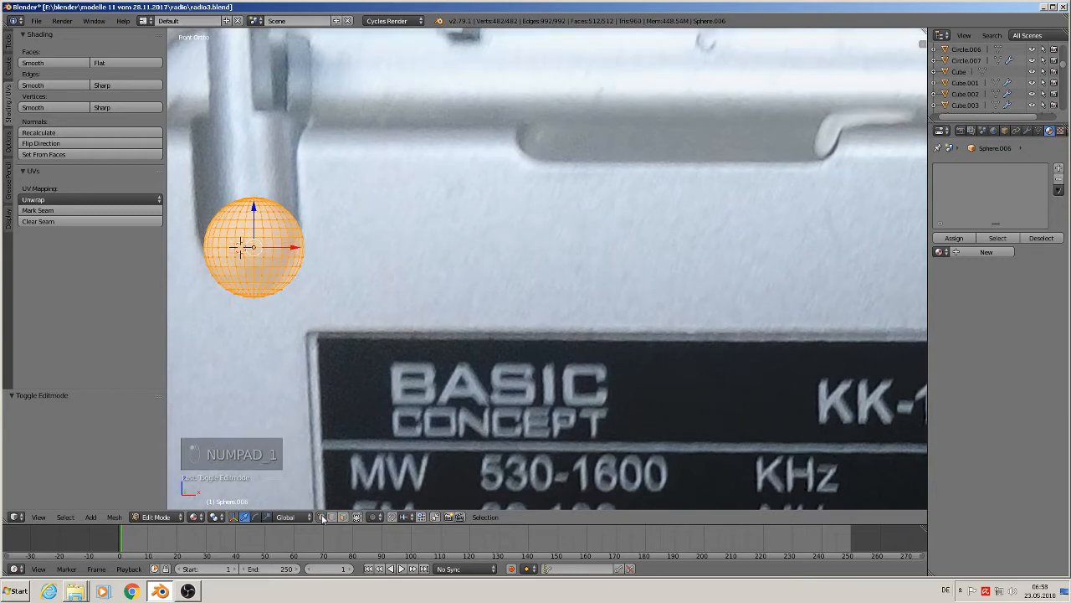
middle_click_drag(340, 395, 483, 369, "shift")
key("a")
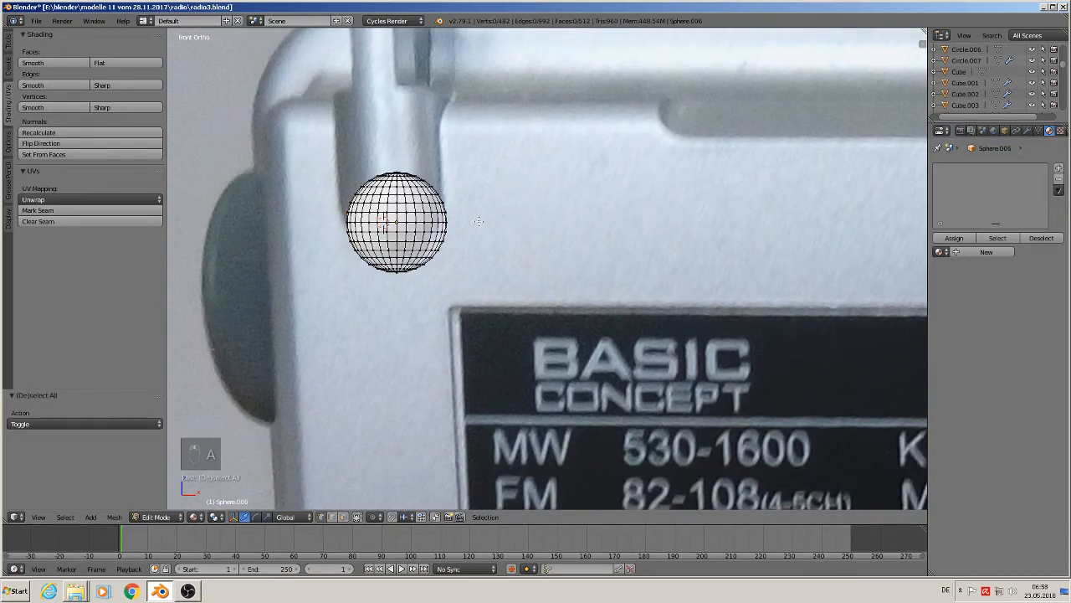
key("b")
left_click_drag(469, 202, 316, 151)
key("x")
left_click(290, 155)
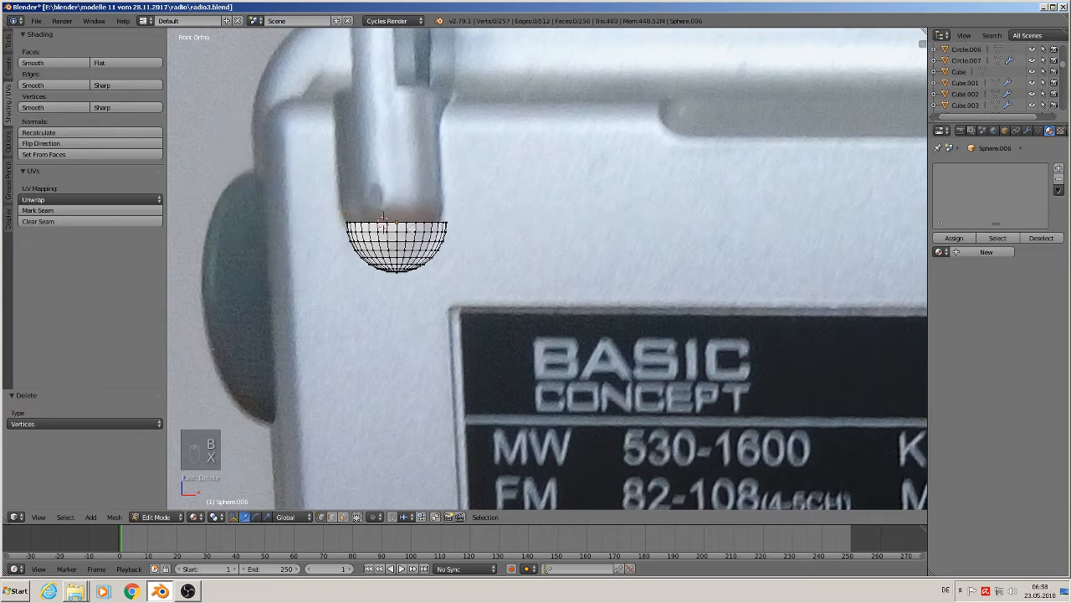
Step: Extrude the hemisphere's open rim about 0.074 up along Z to form the holder's cylindrical body
middle_click_drag(430, 232, 432, 251)
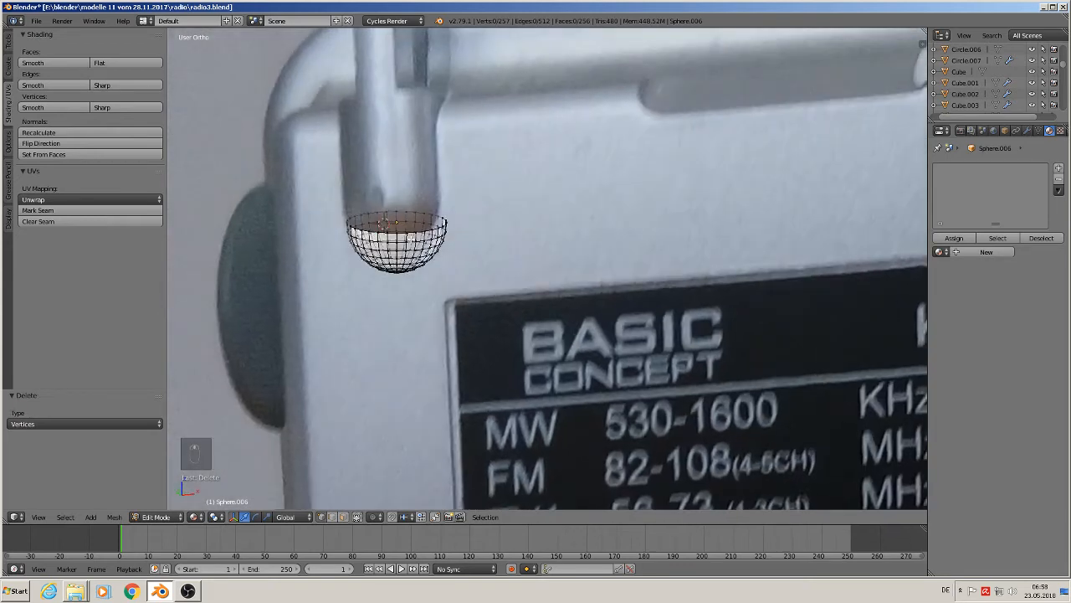
right_click(410, 238, "alt")
right_click(411, 236, "alt")
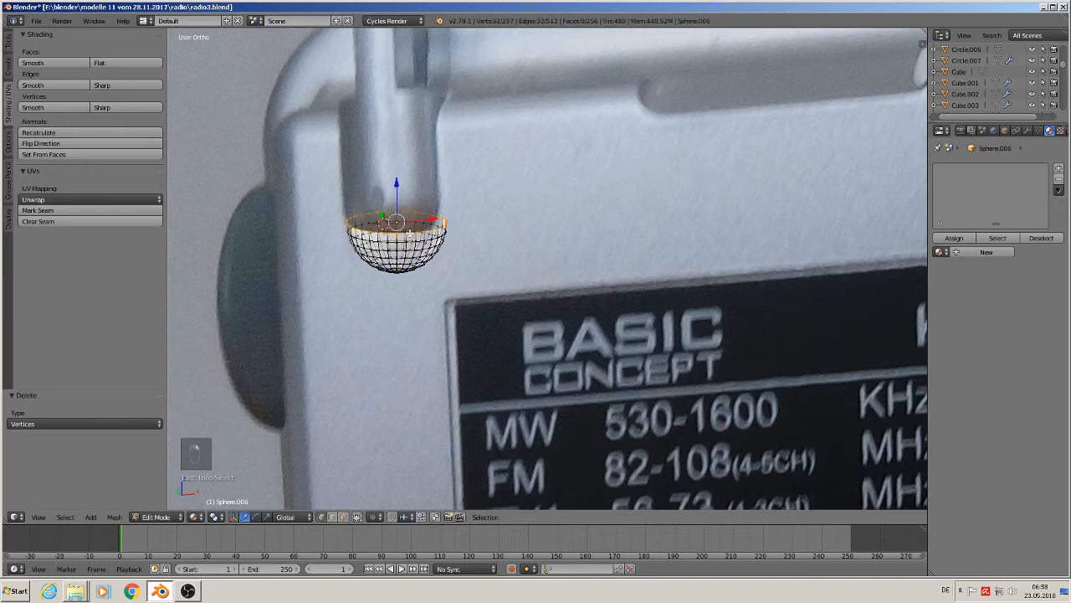
key("e")
left_click(410, 234)
left_click_drag(404, 187, 397, 58)
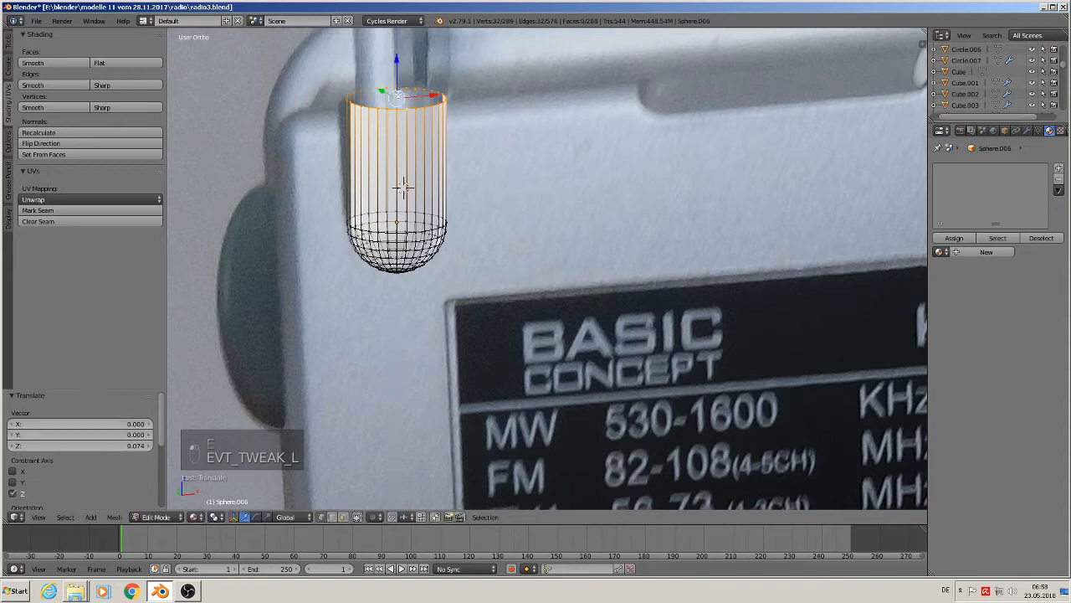
Step: Try extruding a narrow group of middle top-rim vertices about 0.054 up along Z, and undo the extrusion
key("KP_1")
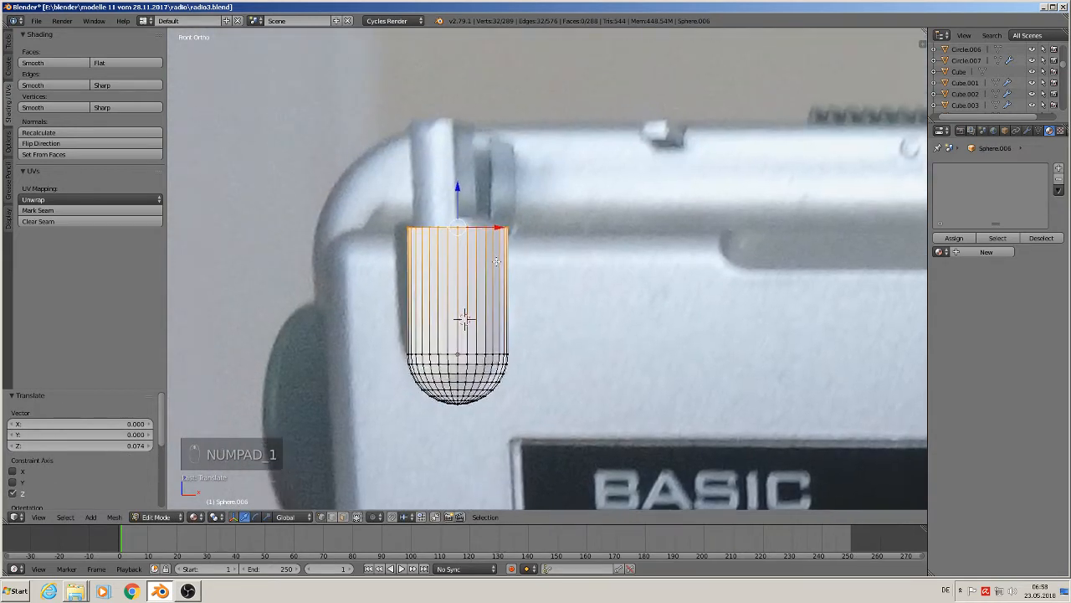
middle_click_drag(496, 261, 495, 287, "shift")
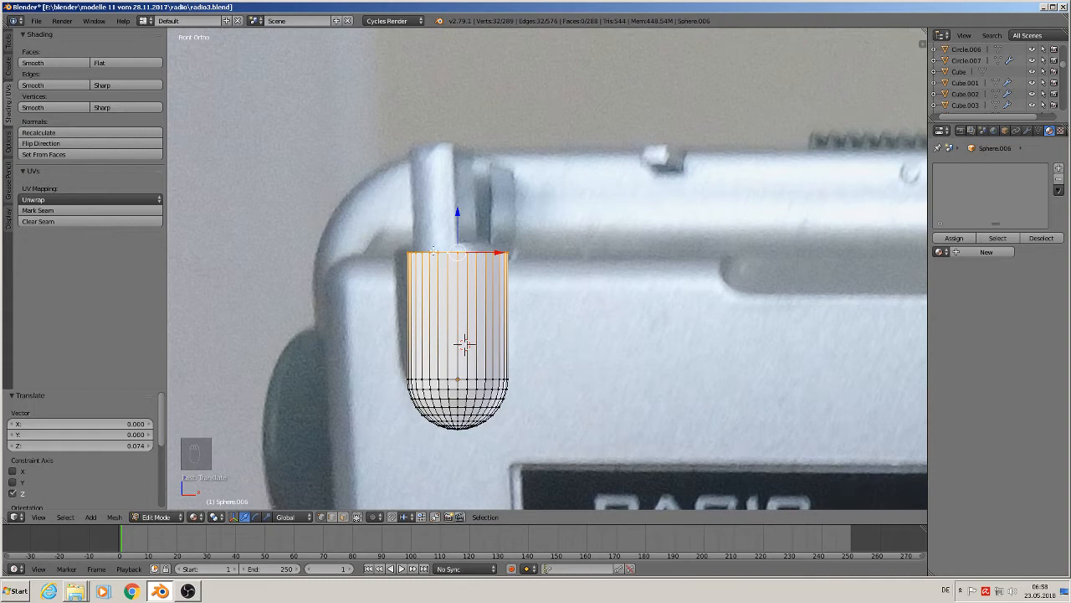
scroll(458, 264, "up", 3)
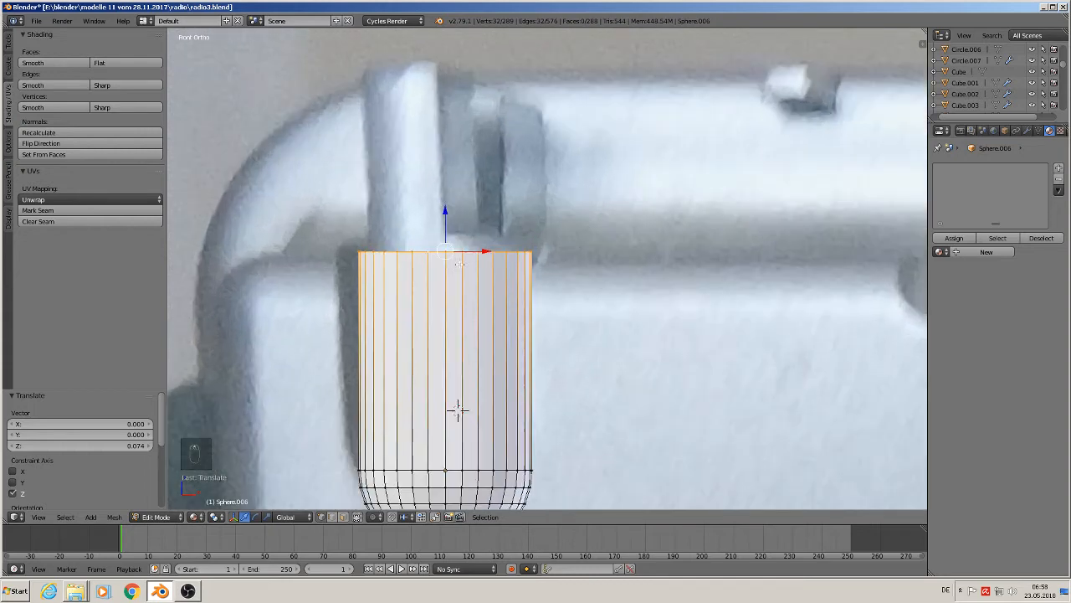
right_click(428, 259)
right_click(446, 260, "shift")
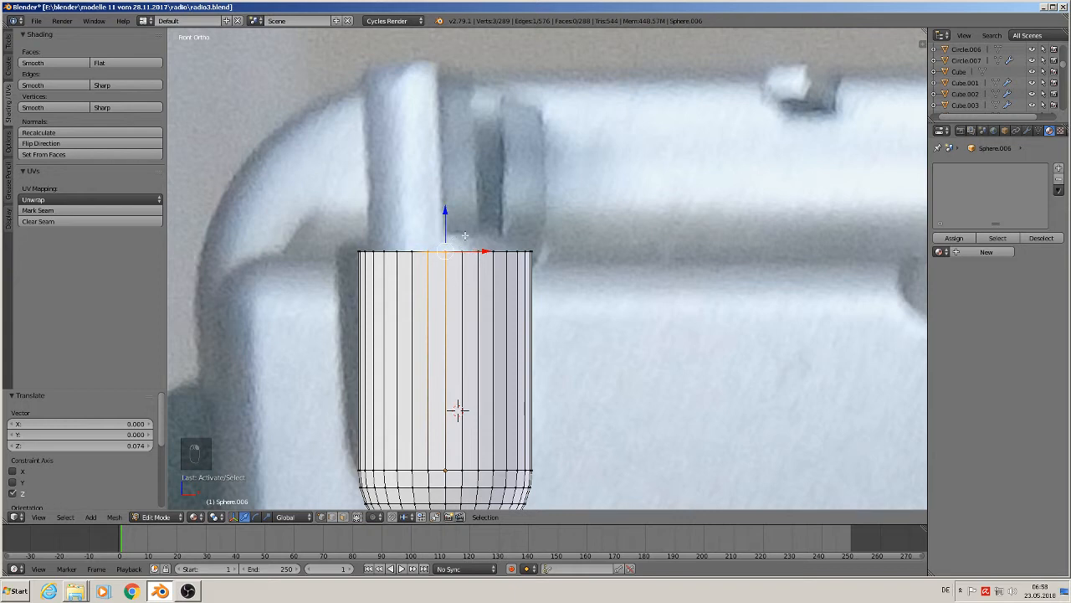
key("c")
left_click_drag(463, 251, 434, 250)
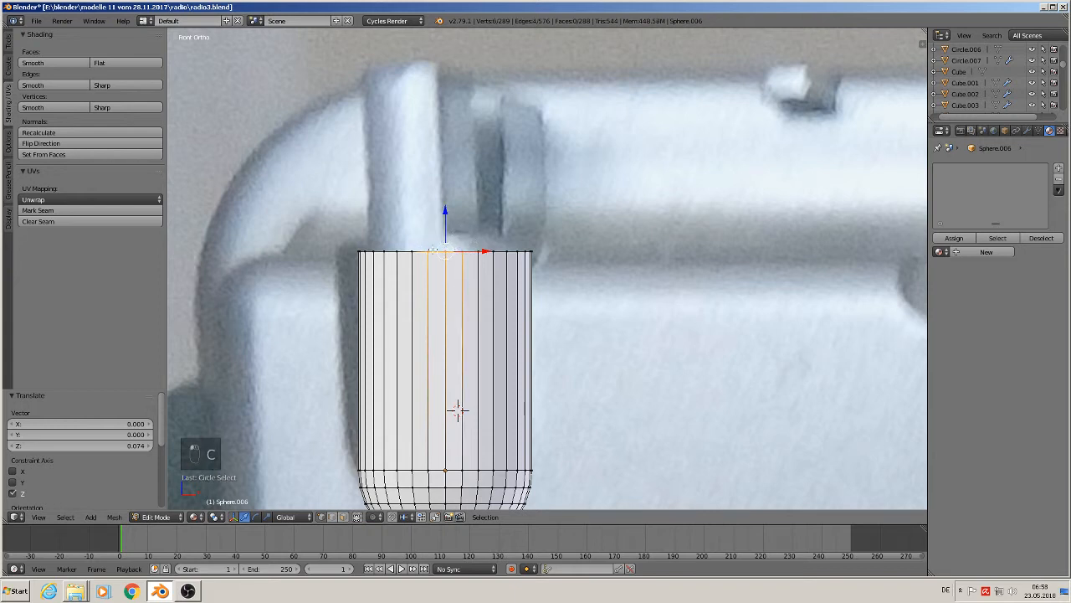
key("e")
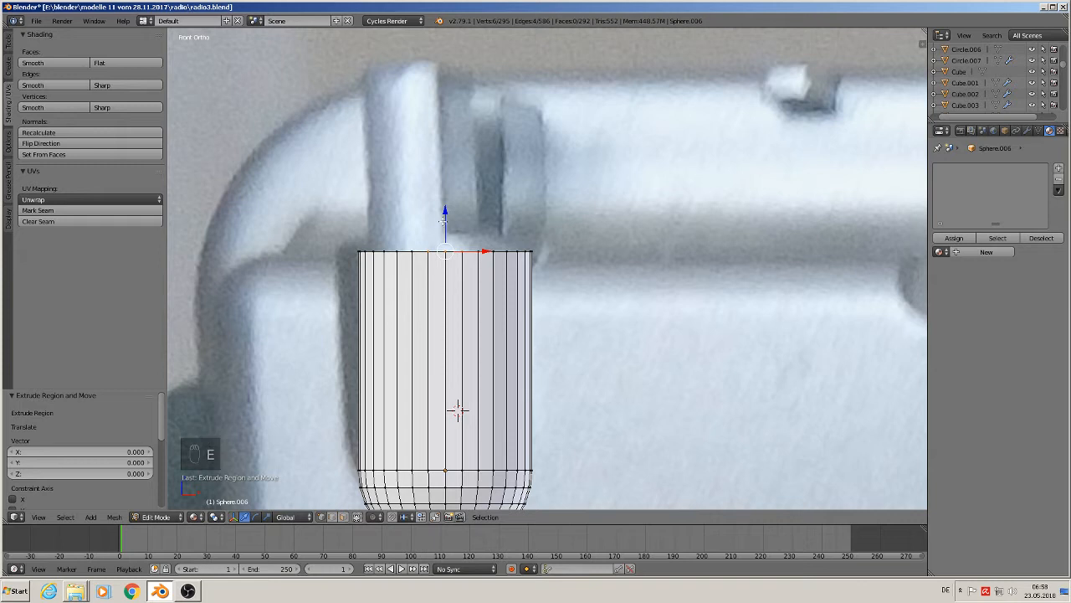
left_click(447, 58)
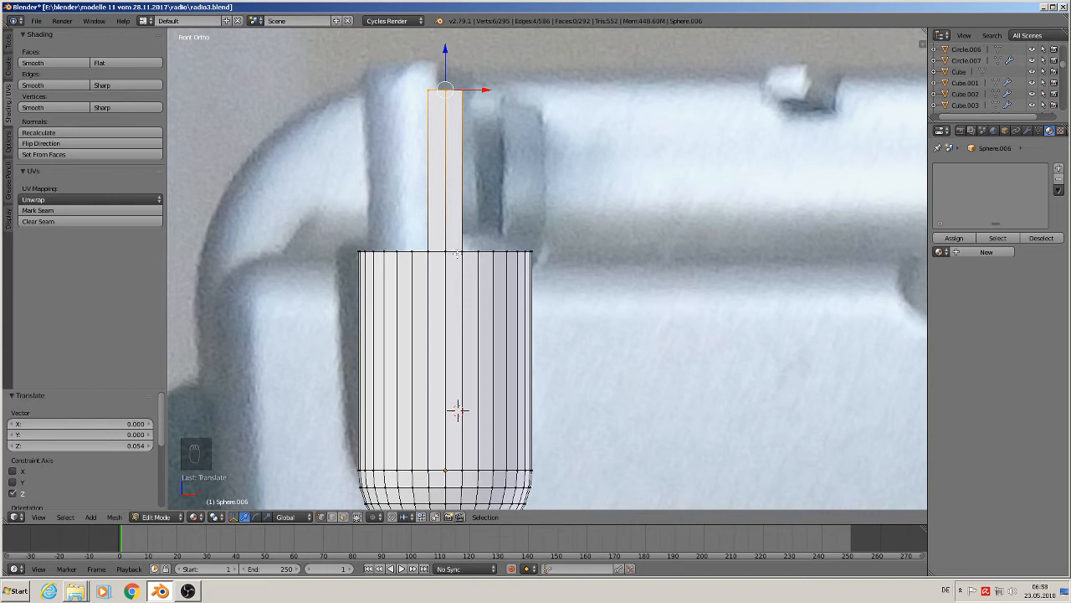
key("ctrl+z")
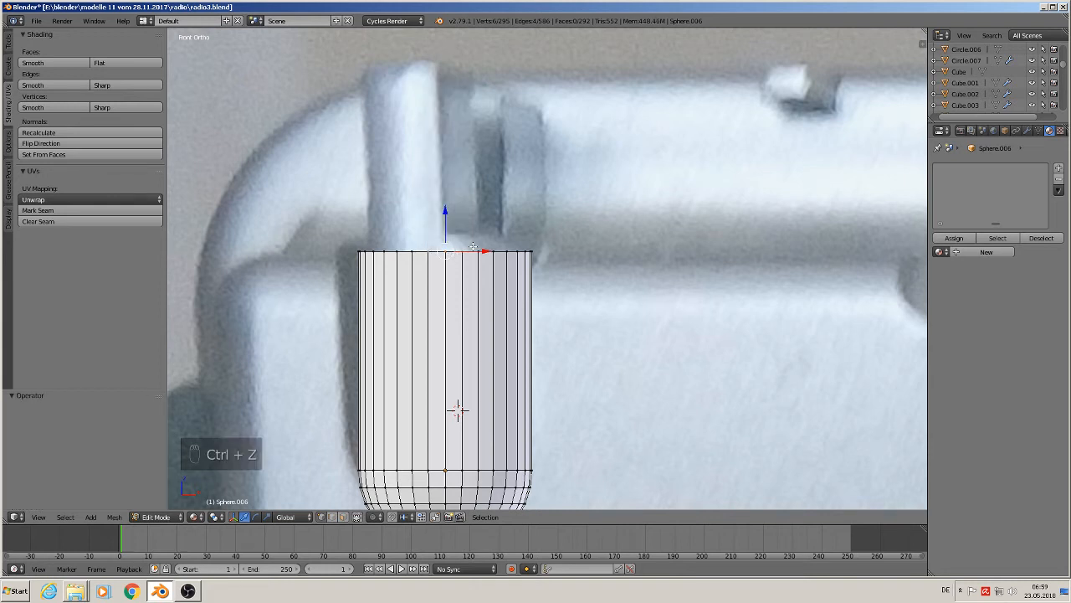
key("ctrl+z")
Step: Extrude the wider middle group of front and back top-rim vertices about 0.054 up along Z
key("a")
key("c")
left_click(458, 253)
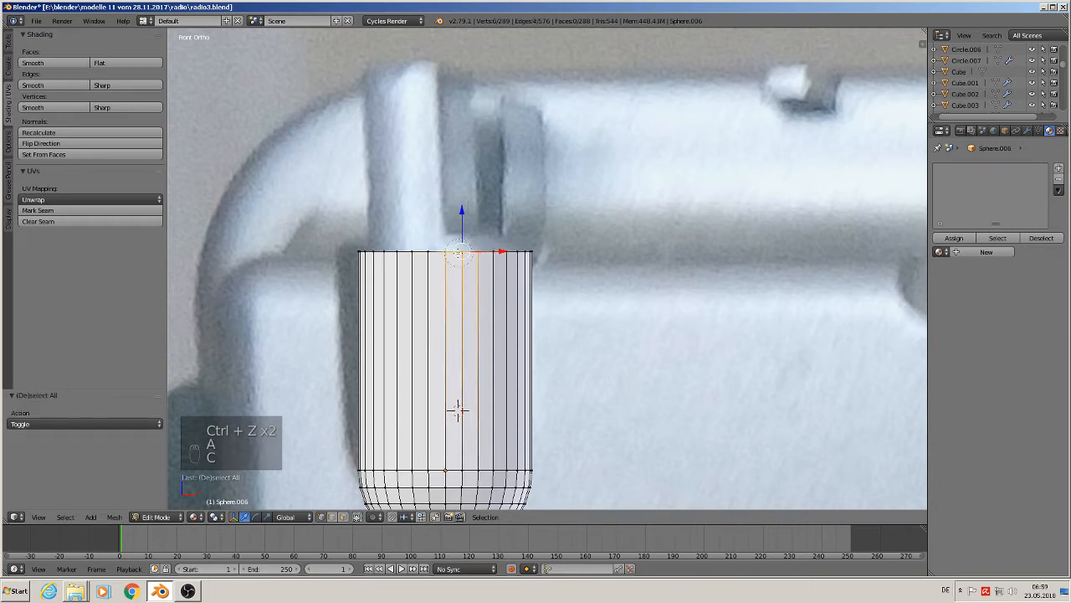
left_click_drag(459, 252, 420, 253)
right_click(421, 255)
key("e")
right_click(437, 230)
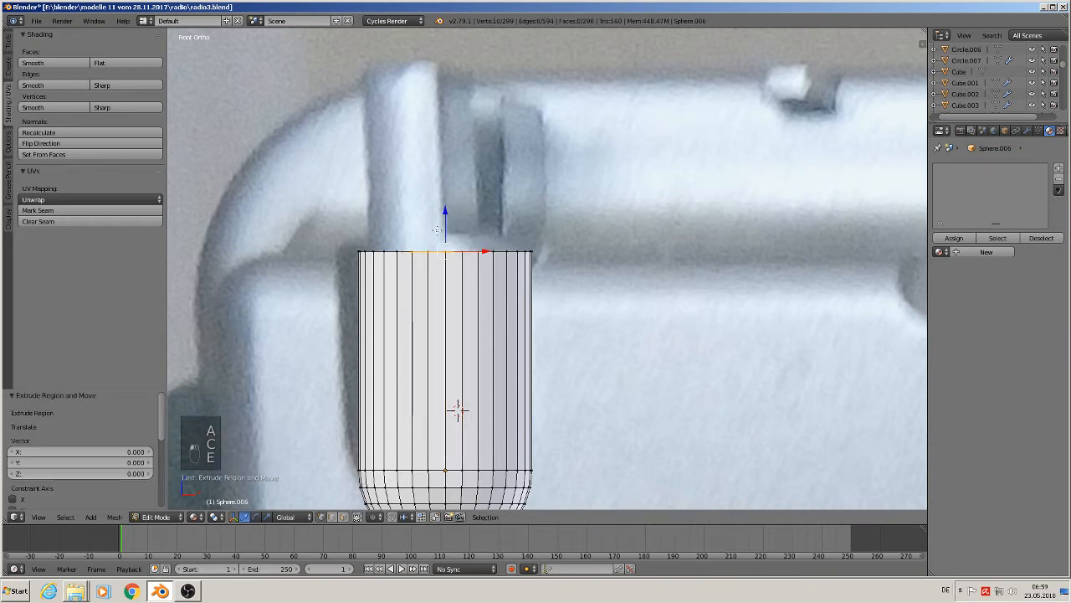
key("e")
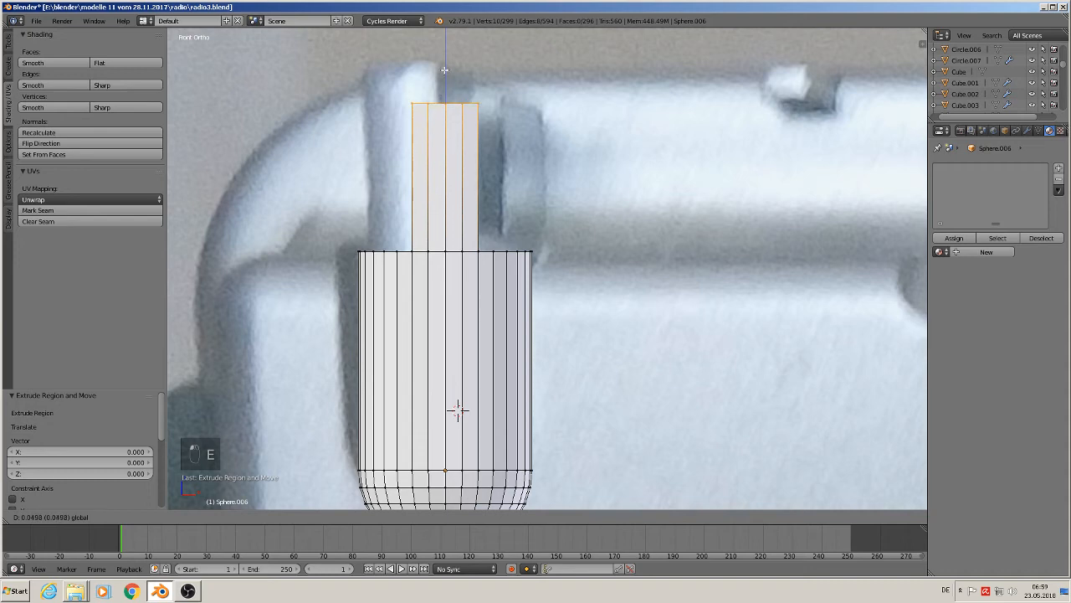
left_click(444, 63)
Step: Move the whole holder object about -0.33 along Y, clear of the reference photo
middle_click_drag(445, 62, 489, 161)
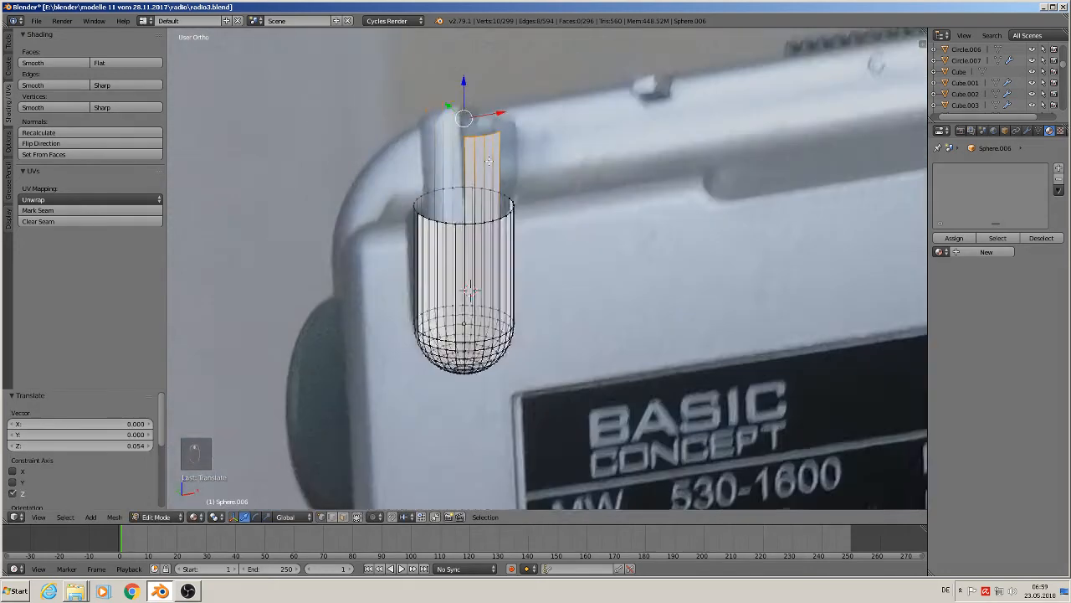
scroll(488, 168, "down", 1)
key("Tab")
scroll(483, 198, "down", 3)
left_click_drag(456, 244, 561, 348)
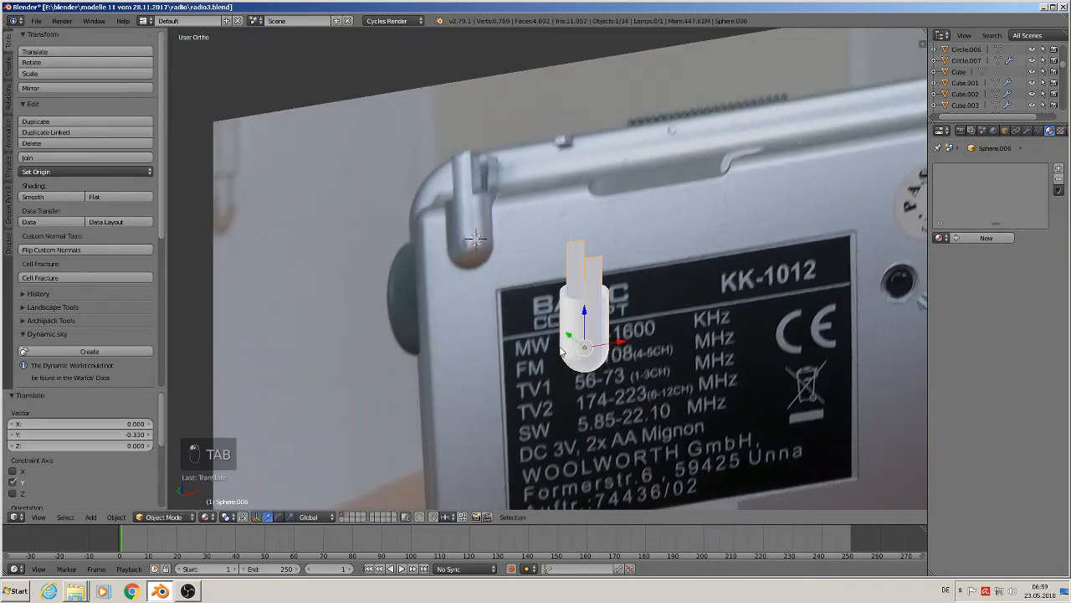
Step: Cap the two extruded strips with a face joining their upper edges
scroll(560, 350, "up", 6)
key("Tab")
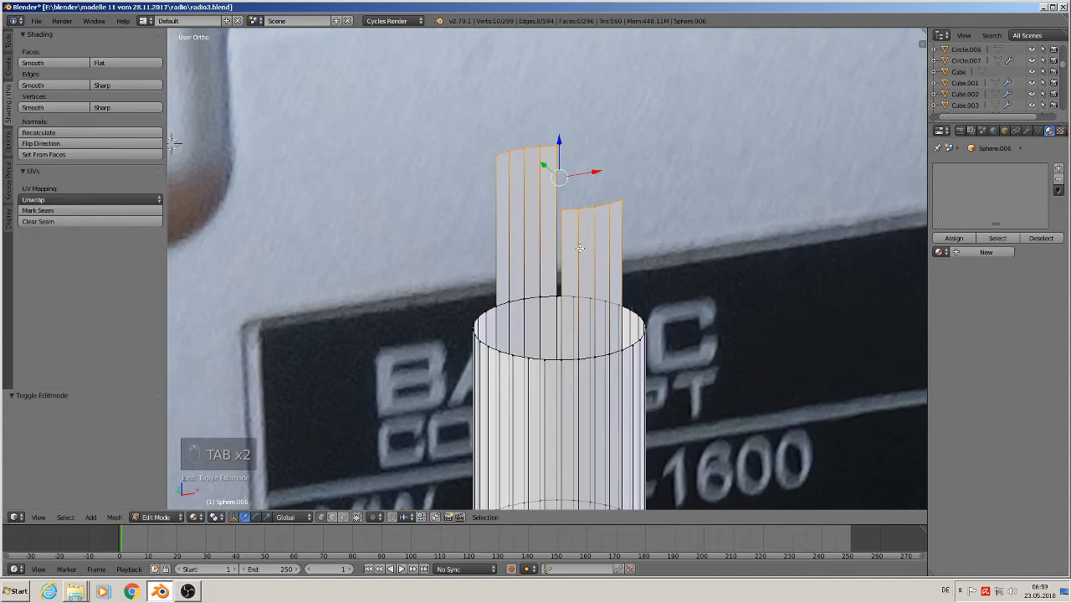
key("f")
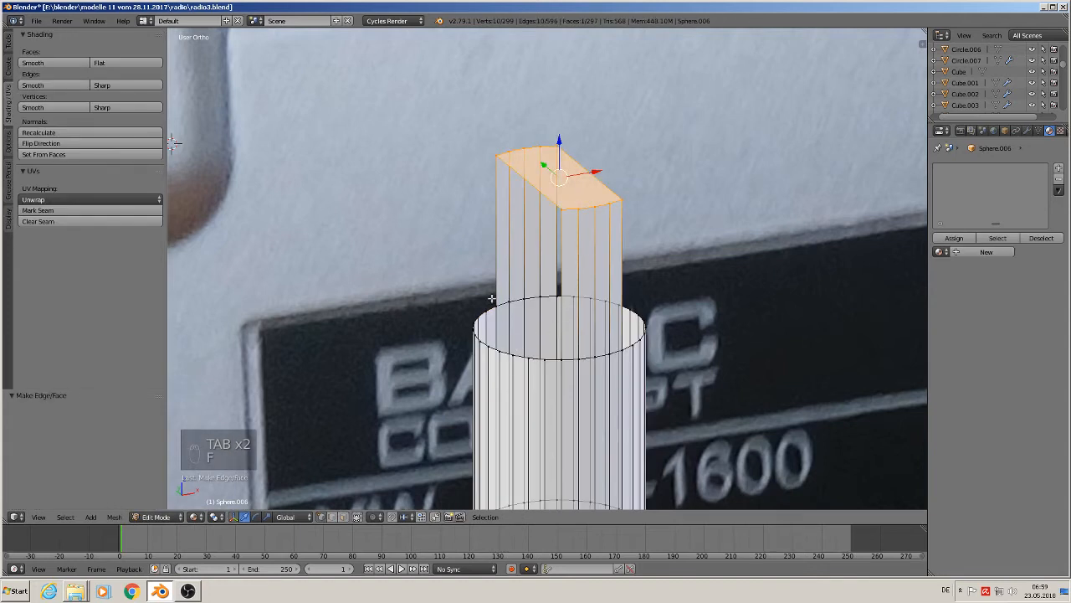
Step: Fill the ledge on the tongue's -X side with a face and close the tongue's side wall above it
right_click(510, 317)
right_click(563, 371, "shift")
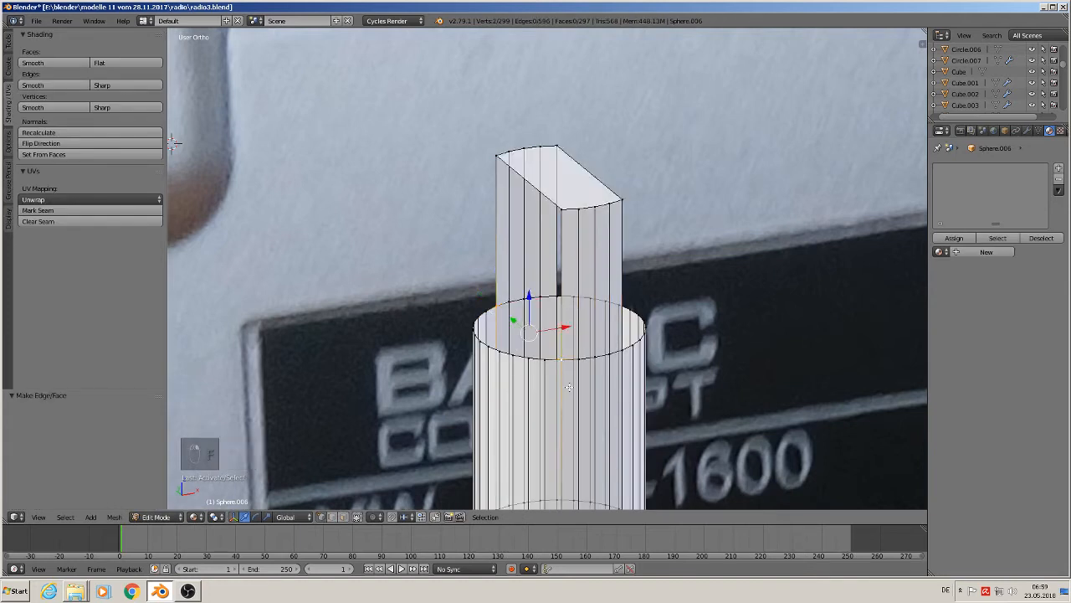
key("f")
right_click(504, 351, "alt")
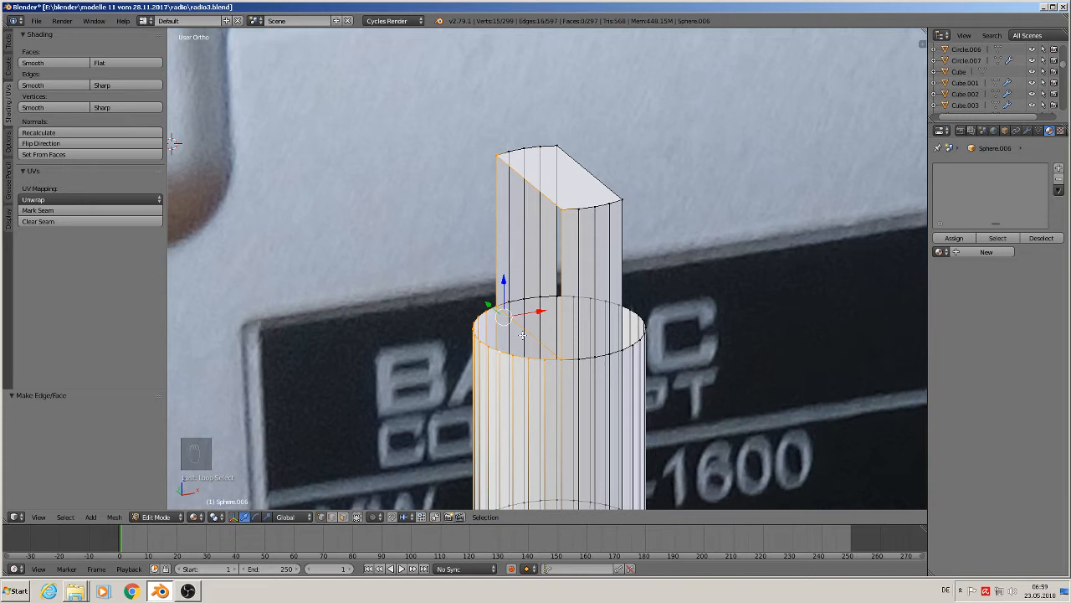
right_click(493, 155, "shift")
right_click(559, 206, "shift")
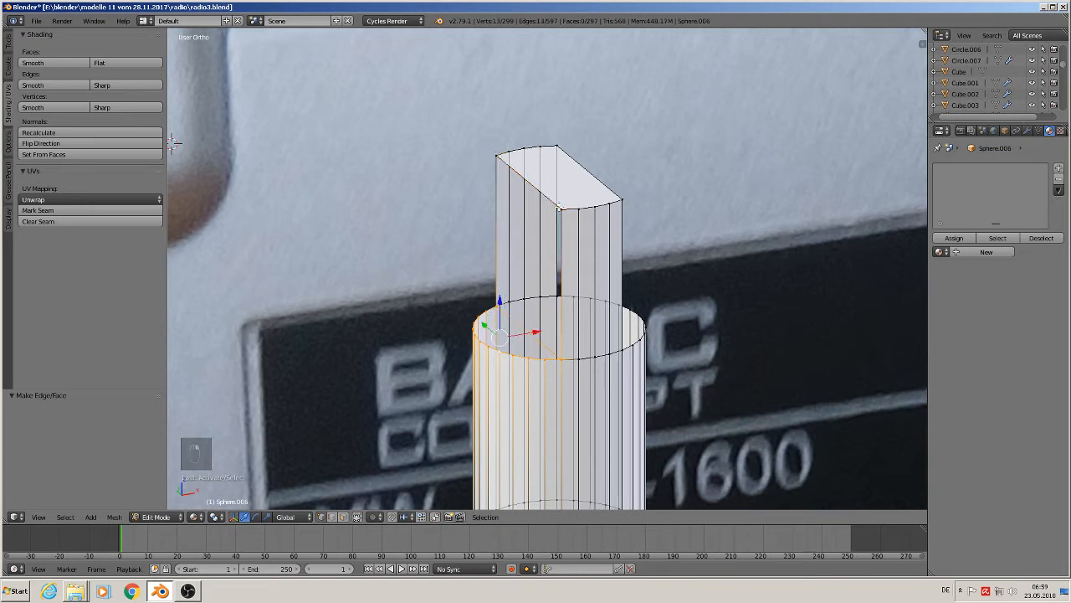
key("f")
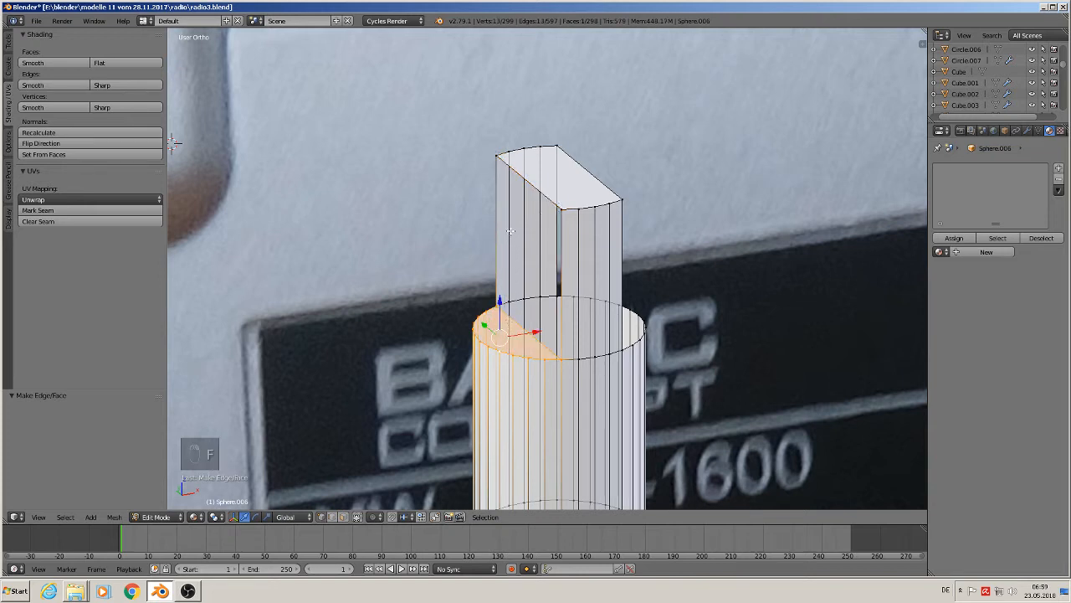
right_click(511, 231, "alt")
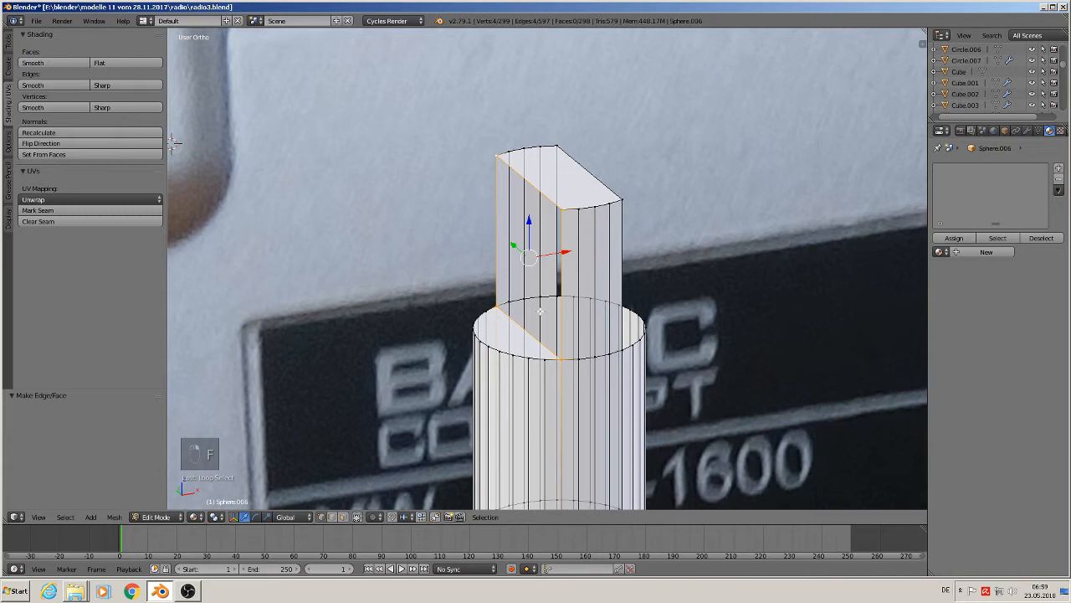
key("f")
Step: Join the two base corners on the tongue's +X side with an edge and fill the ledge beside it
middle_click_drag(621, 340, 539, 348)
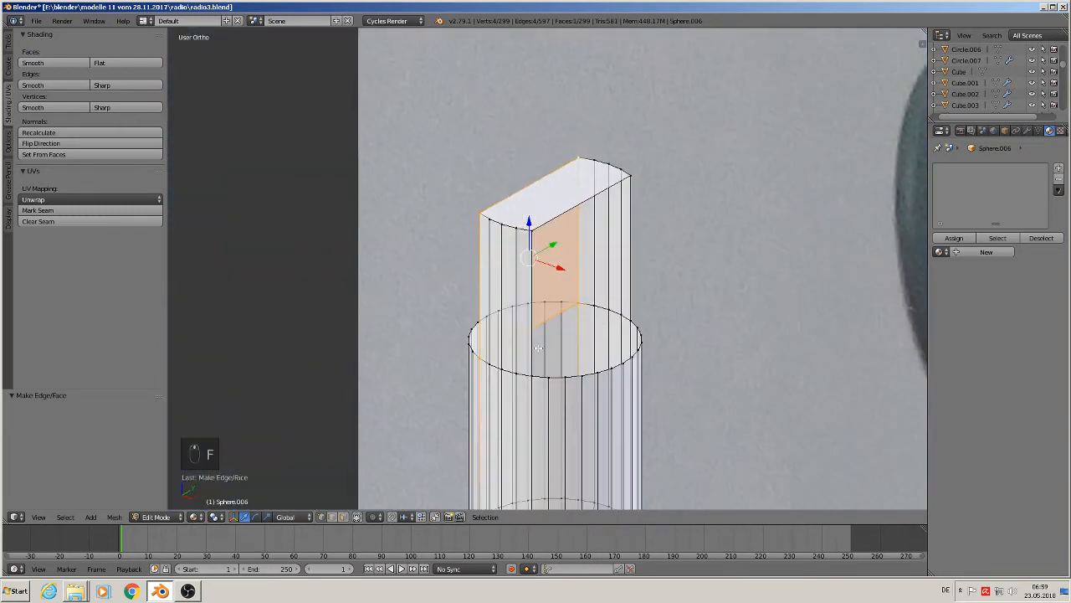
right_click(536, 371)
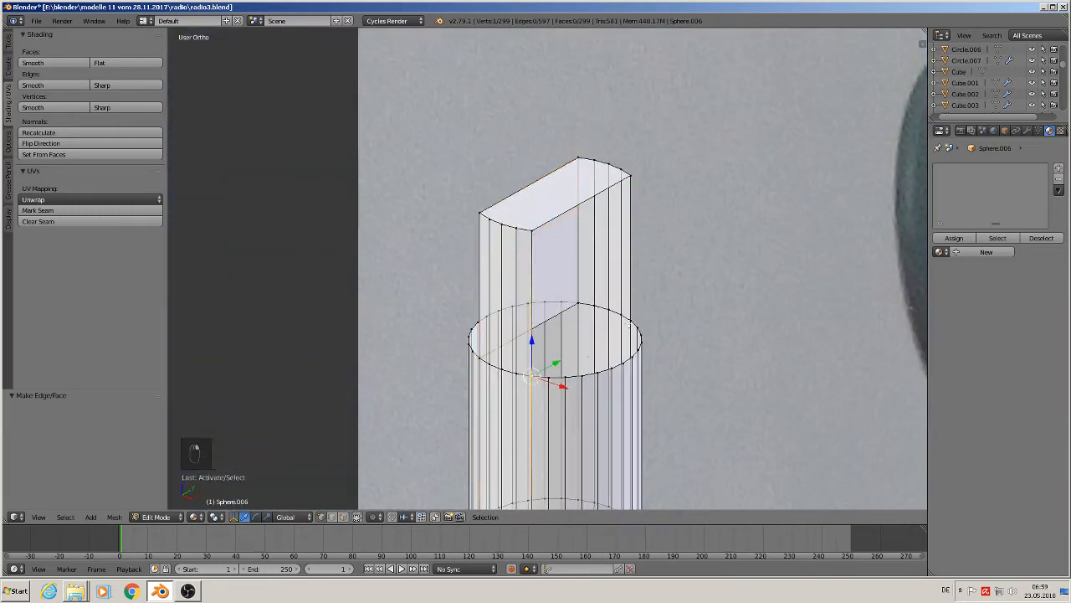
right_click(632, 317, "shift")
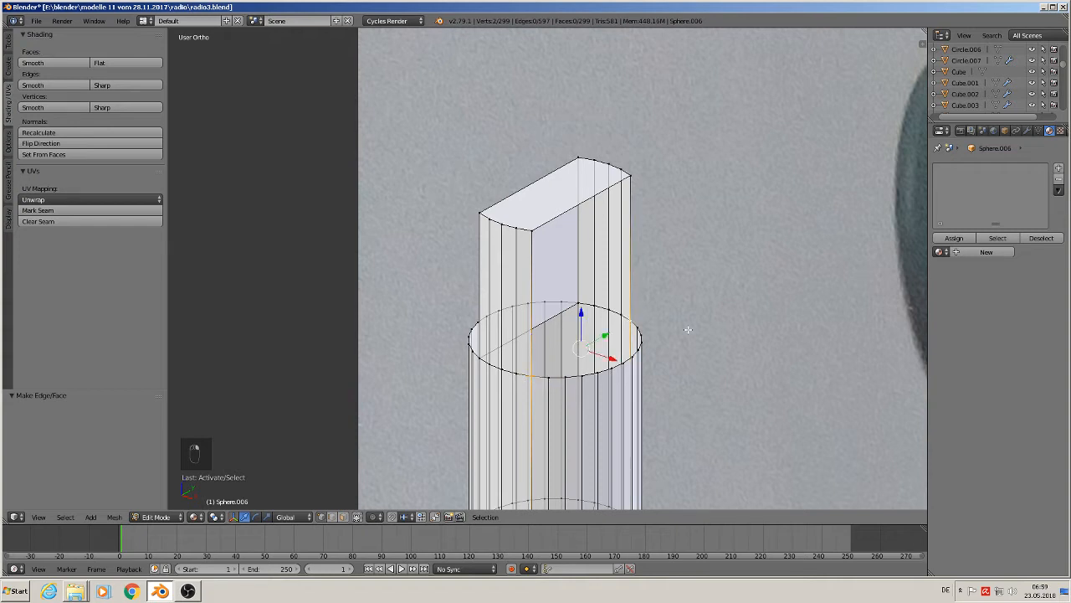
key("f")
right_click(613, 366, "alt")
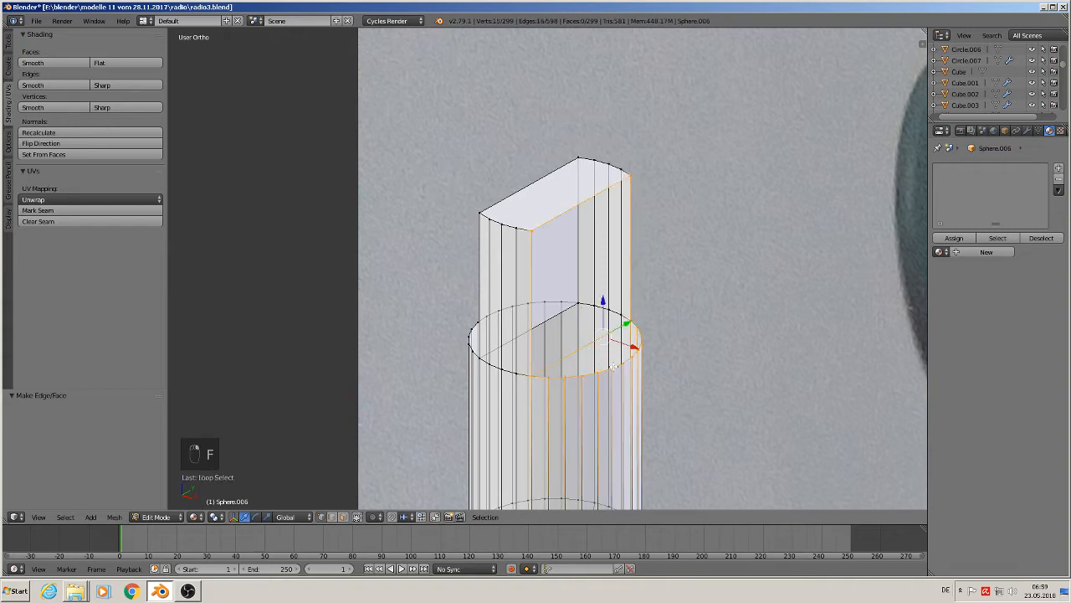
right_click(533, 232, "shift")
right_click(624, 181, "shift")
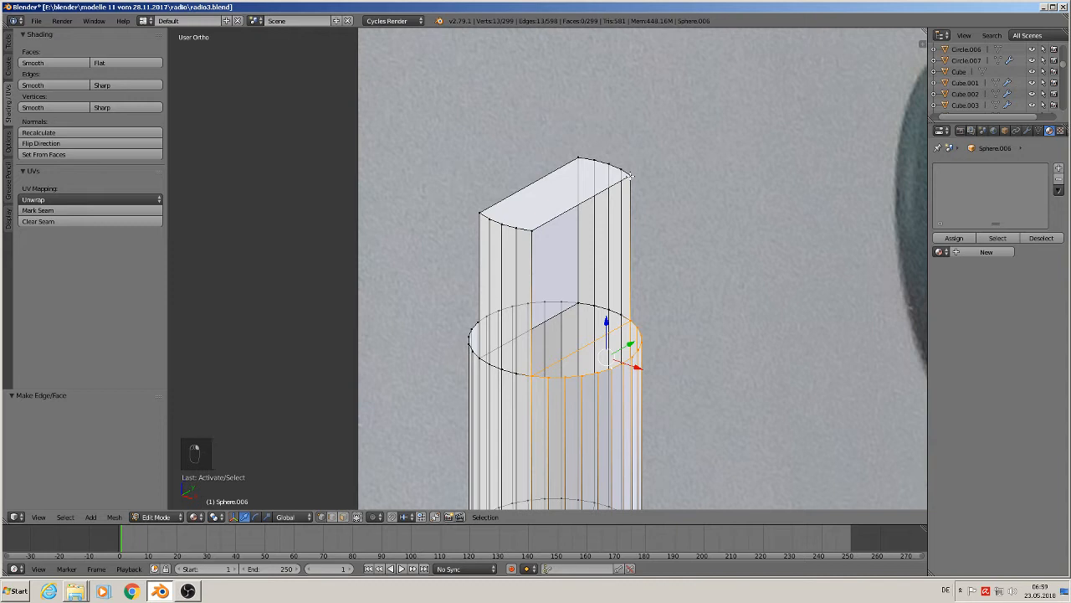
key("f")
Step: Close the tongue's remaining +X side wall with a face and return to Object Mode
key("a")
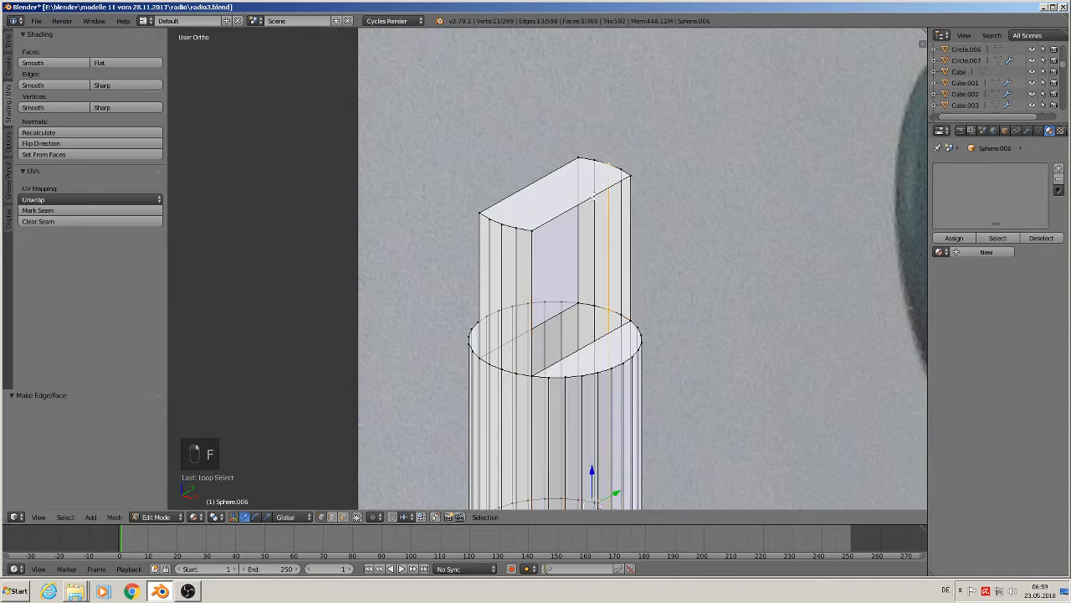
right_click(592, 195, "alt")
key("f")
key("Tab")
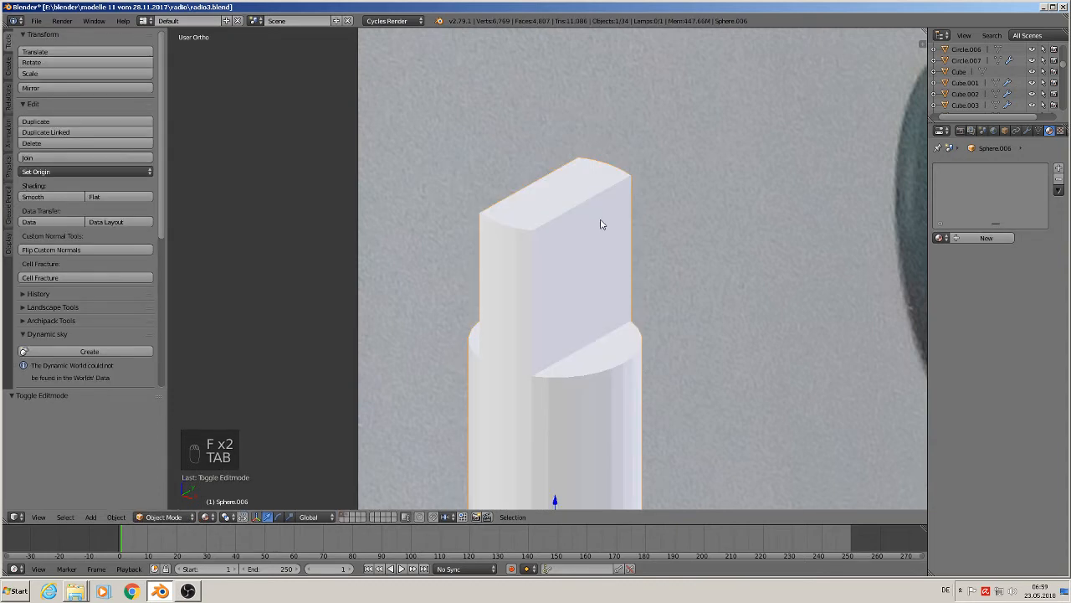
scroll(575, 356, "down", 5)
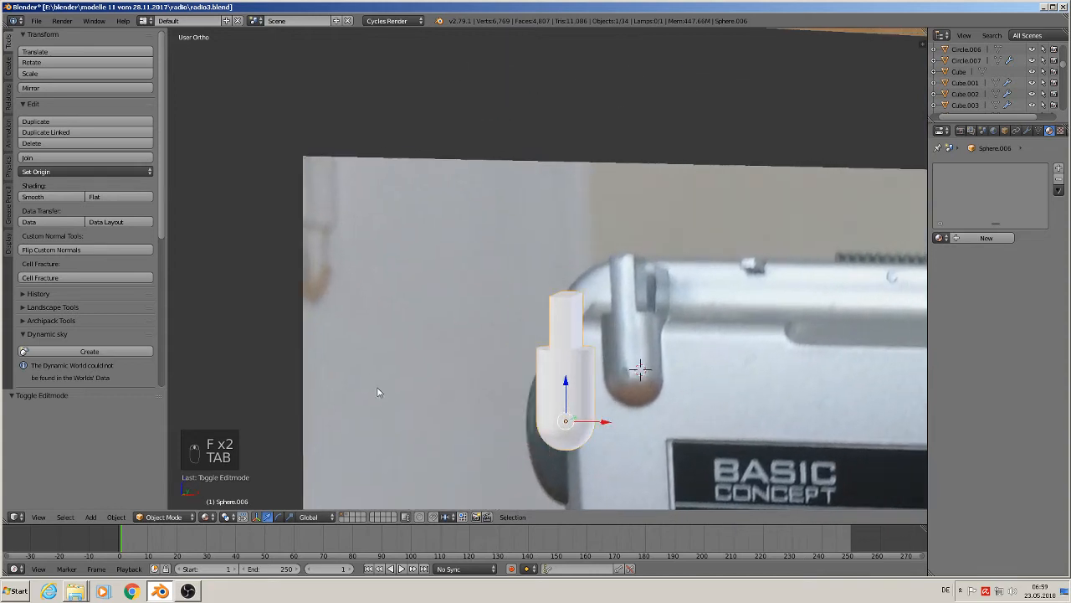
Step: Shade the holder smooth and add an Edge Split modifier to it
left_click(41, 198)
scroll(442, 307, "up", 2)
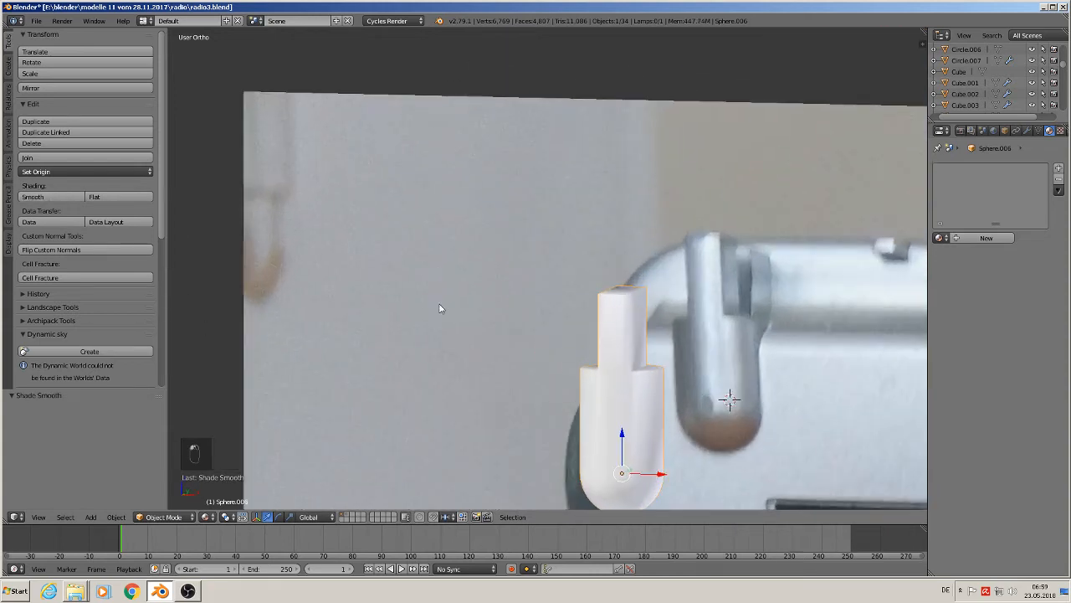
middle_click_drag(762, 400, 528, 300, "shift")
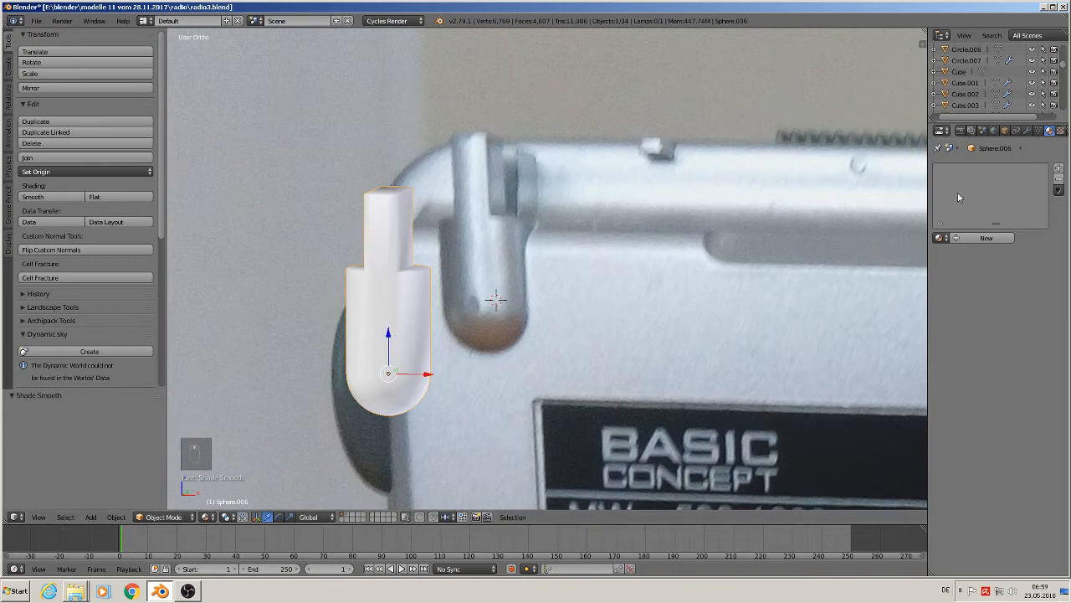
left_click(1027, 131)
left_click(967, 169)
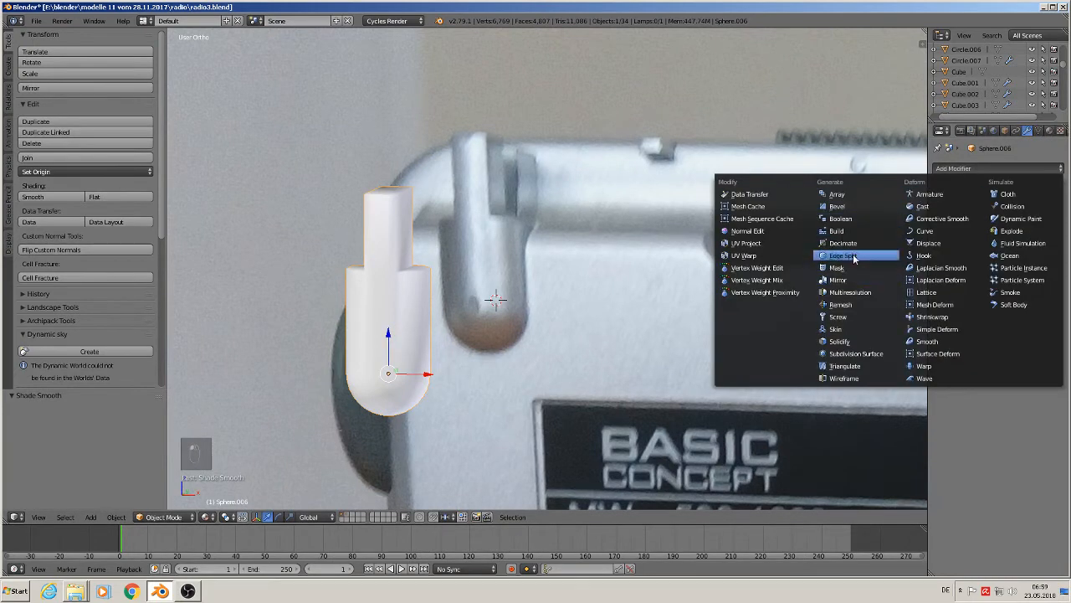
left_click(854, 257)
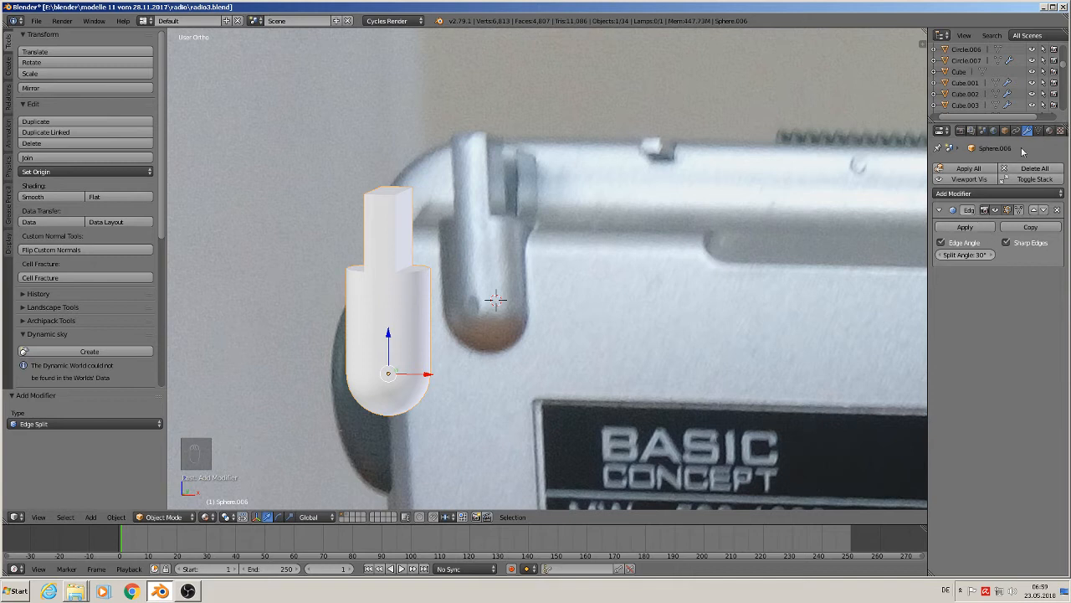
Step: Assign the existing material "silver palstic rough" to the holder
left_click(1050, 130)
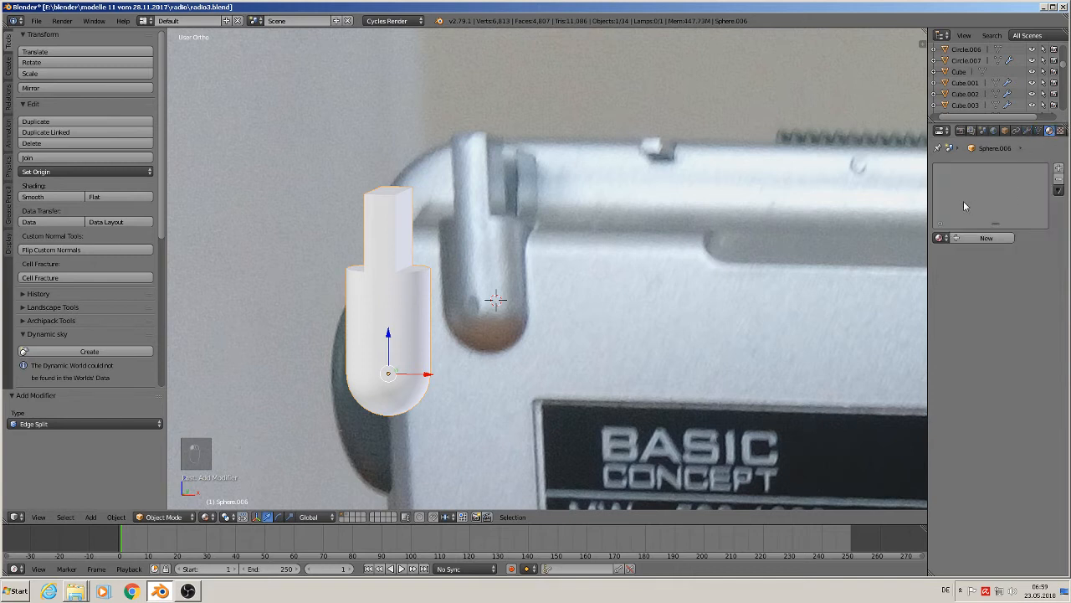
left_click(940, 239)
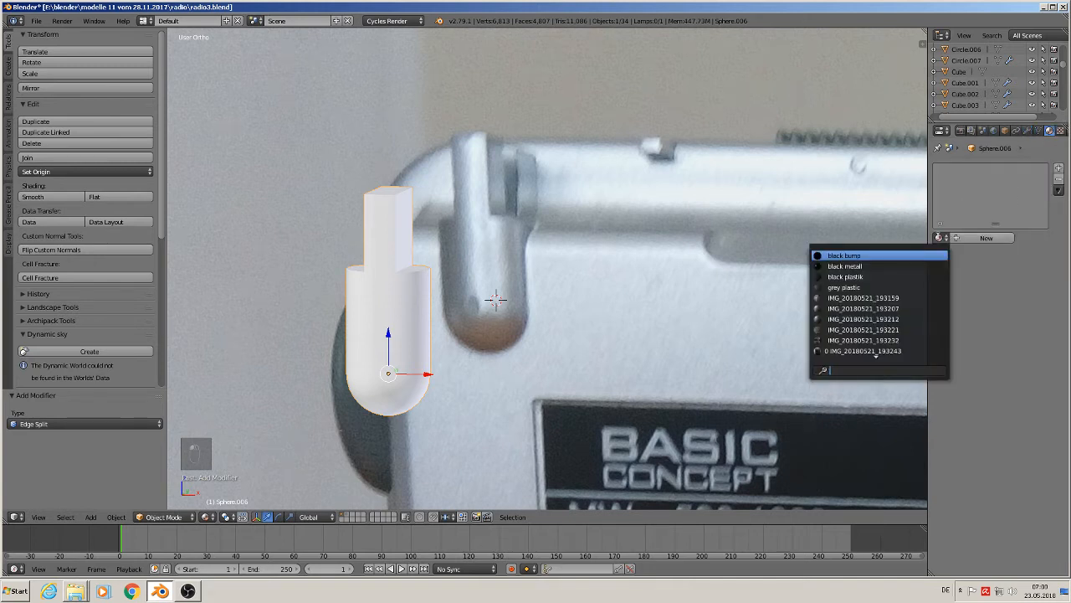
scroll(919, 350, "down", 10)
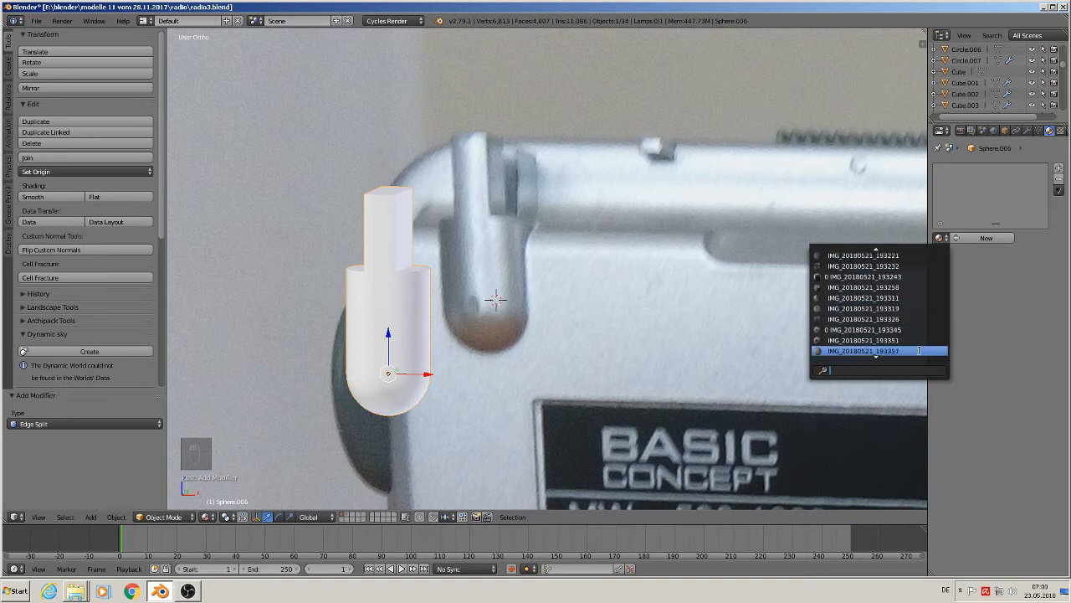
scroll(919, 350, "down", 3)
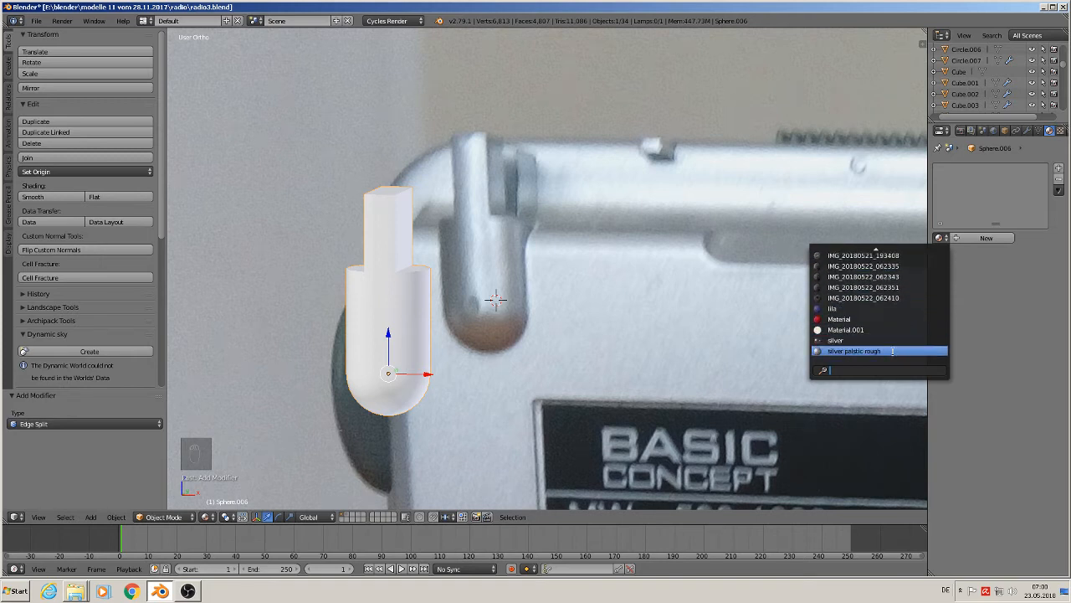
left_click(893, 351)
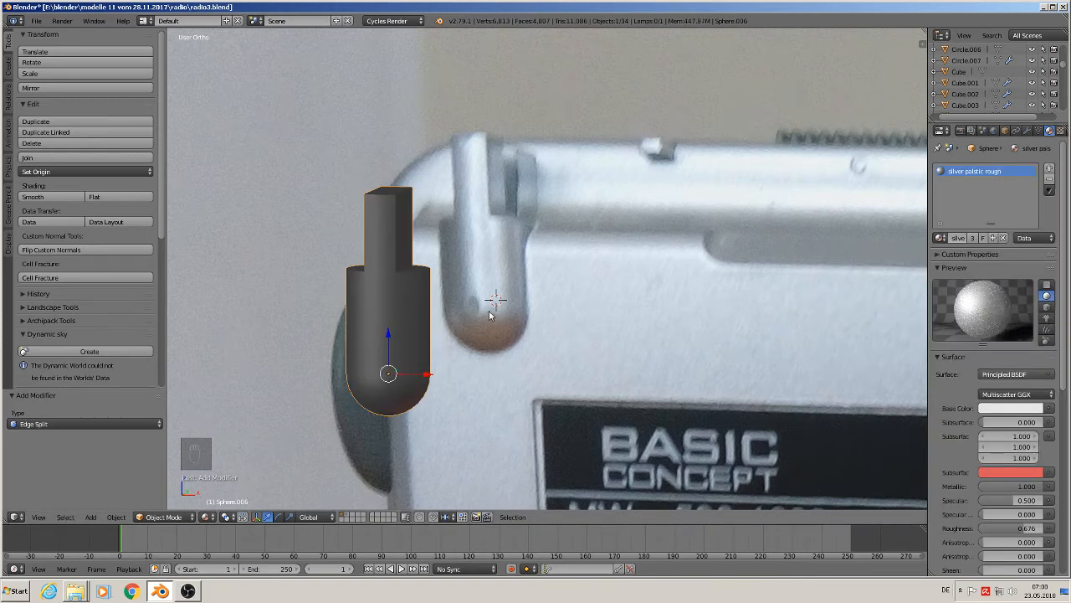
Step: In Edit Mode, divide the tongue's -X side wall with two evenly spaced vertical loop cuts, without sliding them
middle_click_drag(490, 315, 429, 329)
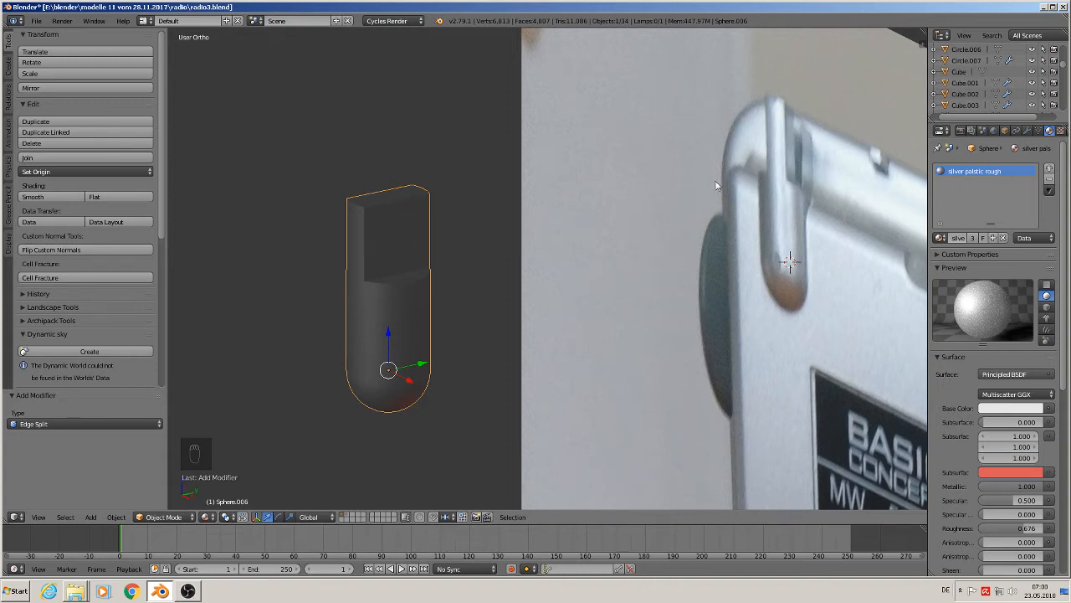
scroll(349, 213, "up", 2)
key("Tab")
scroll(350, 212, "up", 2)
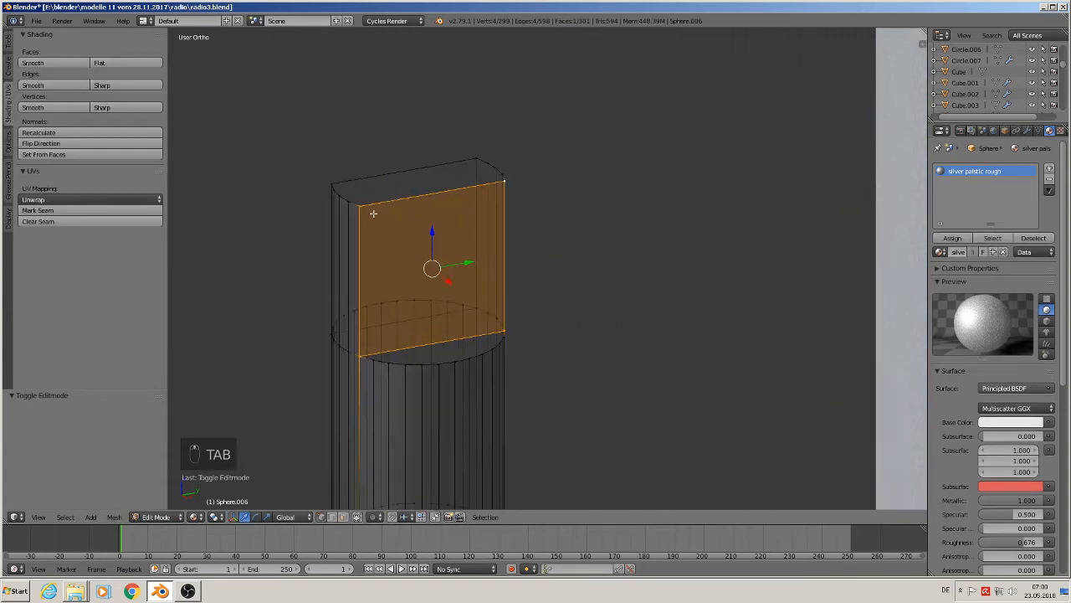
scroll(360, 210, "up", 1)
middle_click_drag(364, 210, 356, 243)
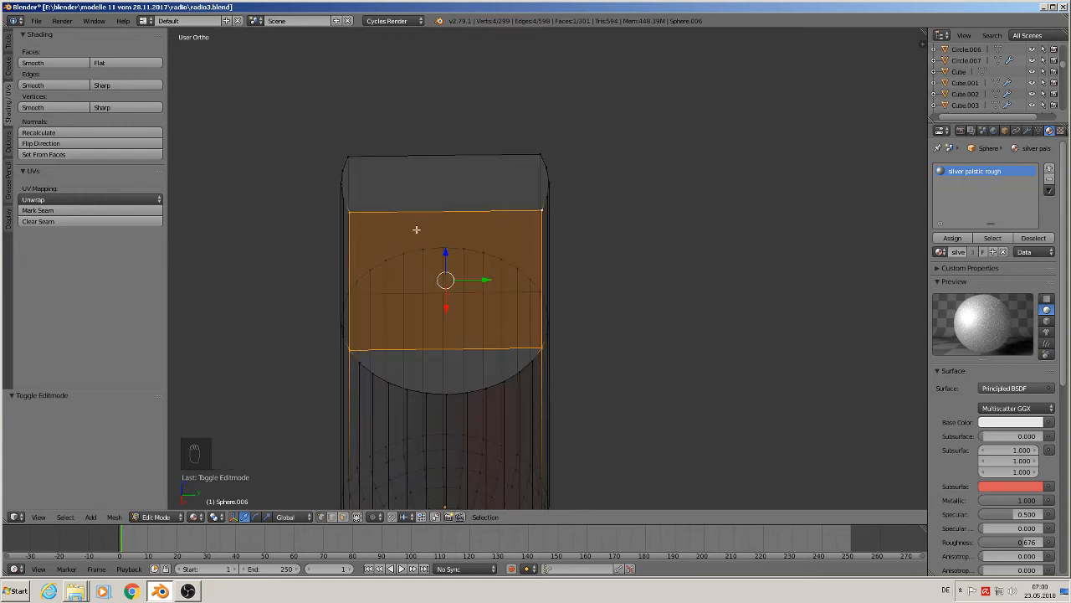
middle_click_drag(416, 230, 410, 166)
key("Tab")
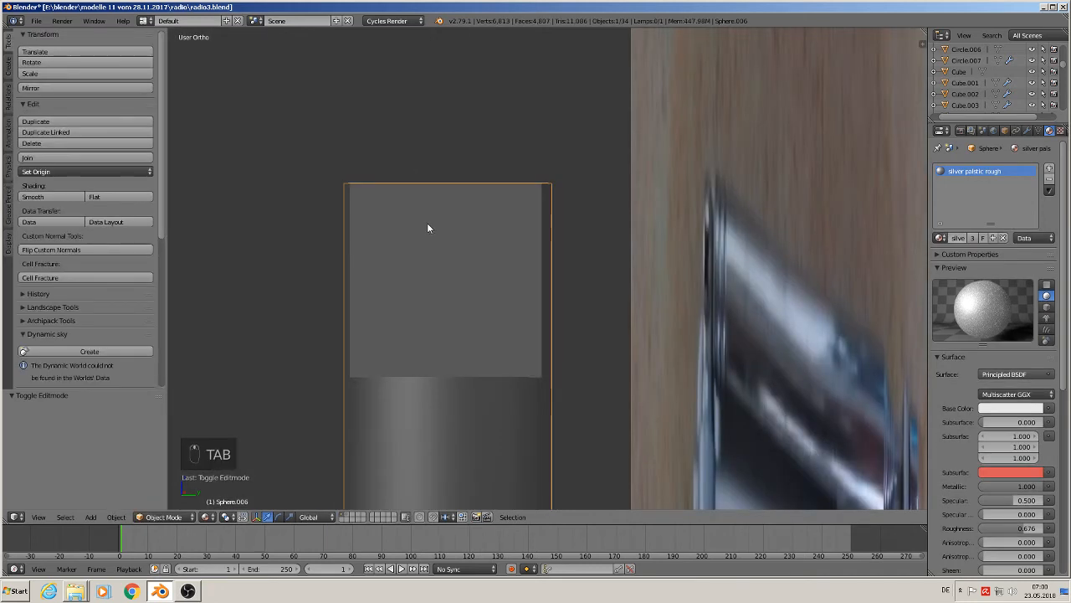
key("Tab")
key("a")
key("a")
key("a")
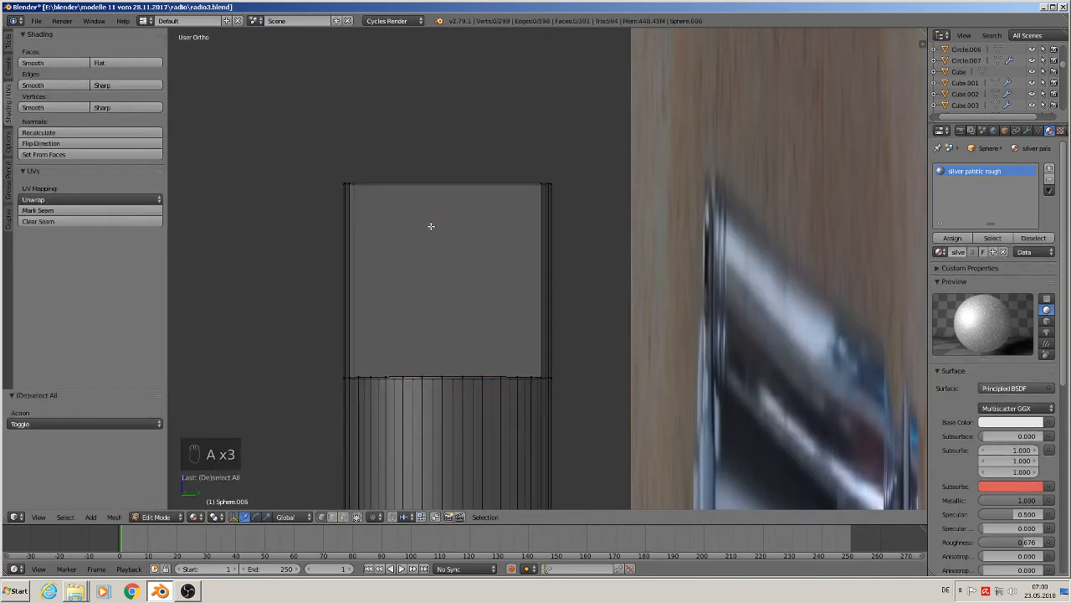
key("ctrl+r")
scroll(431, 195, "up", 1)
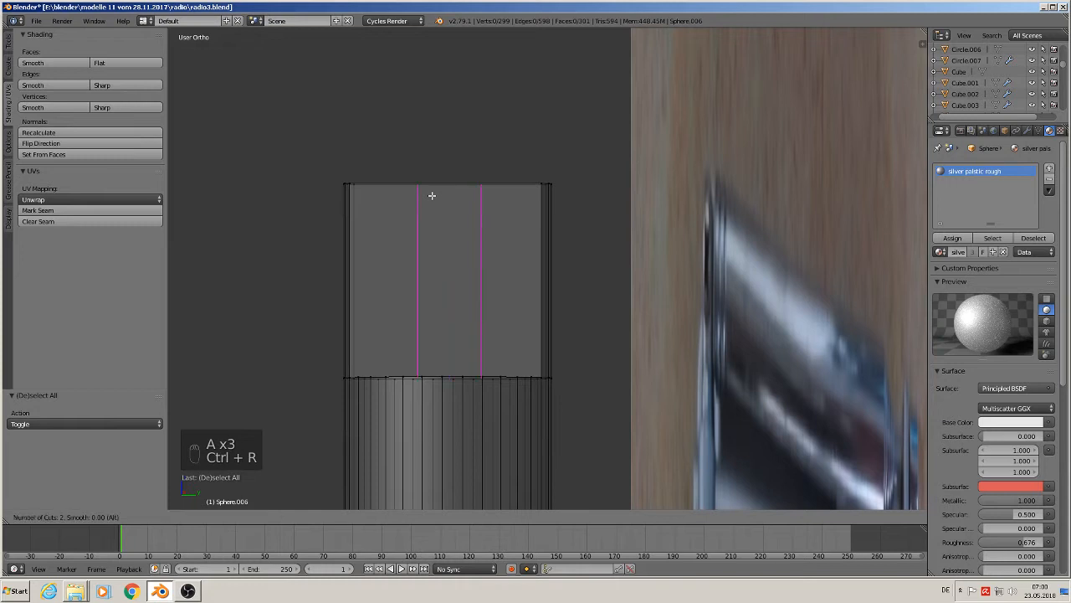
left_click(431, 195)
right_click(432, 196)
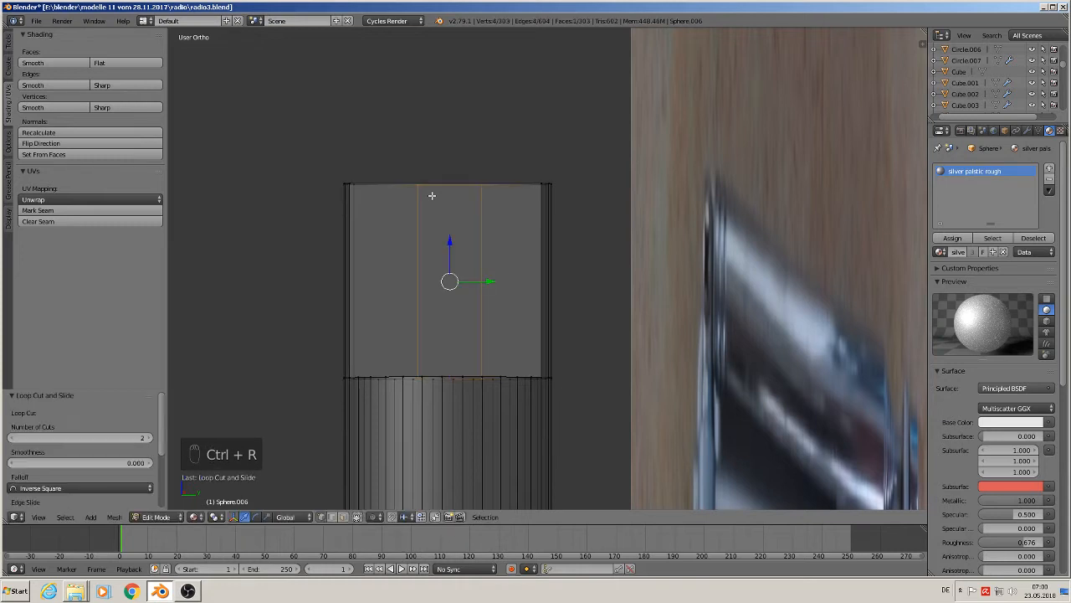
Step: Divide the tongue's +X side wall with two matching vertical loop cuts
middle_click_drag(431, 195, 433, 229)
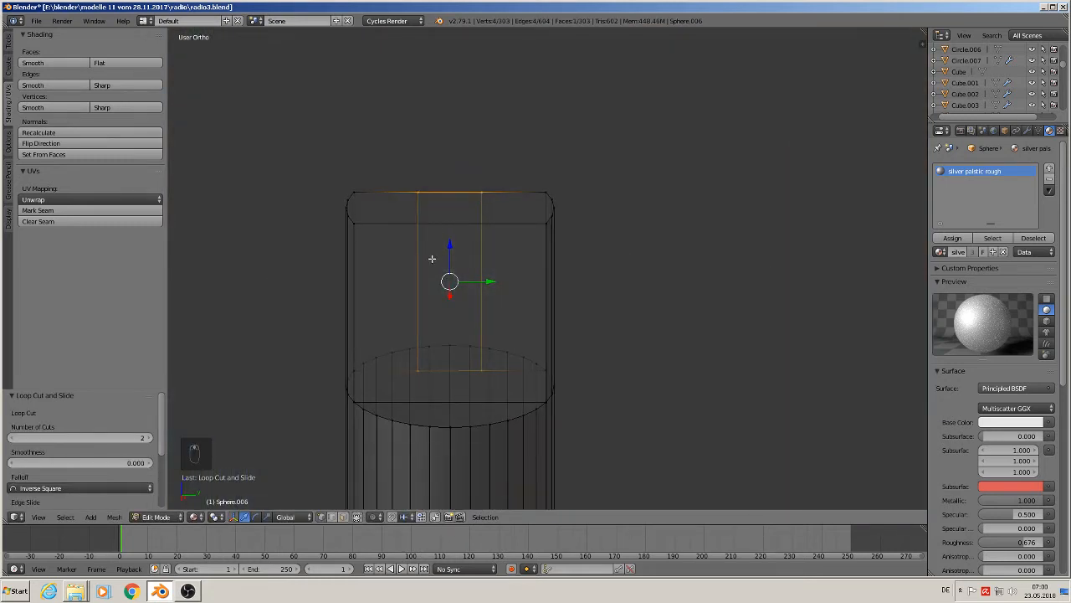
key("ctrl+r")
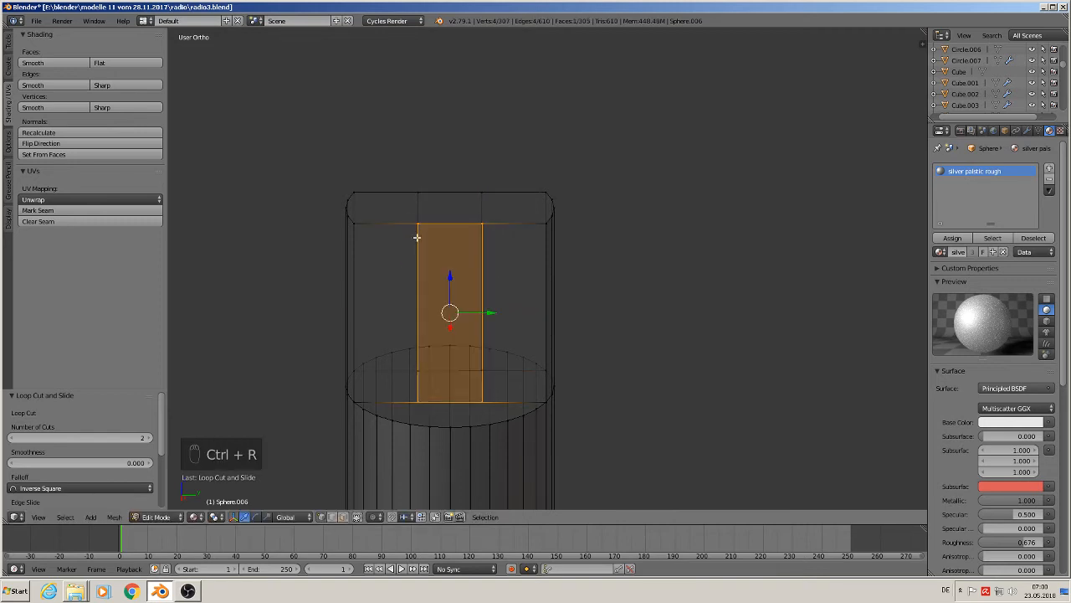
middle_click_drag(407, 221, 412, 223)
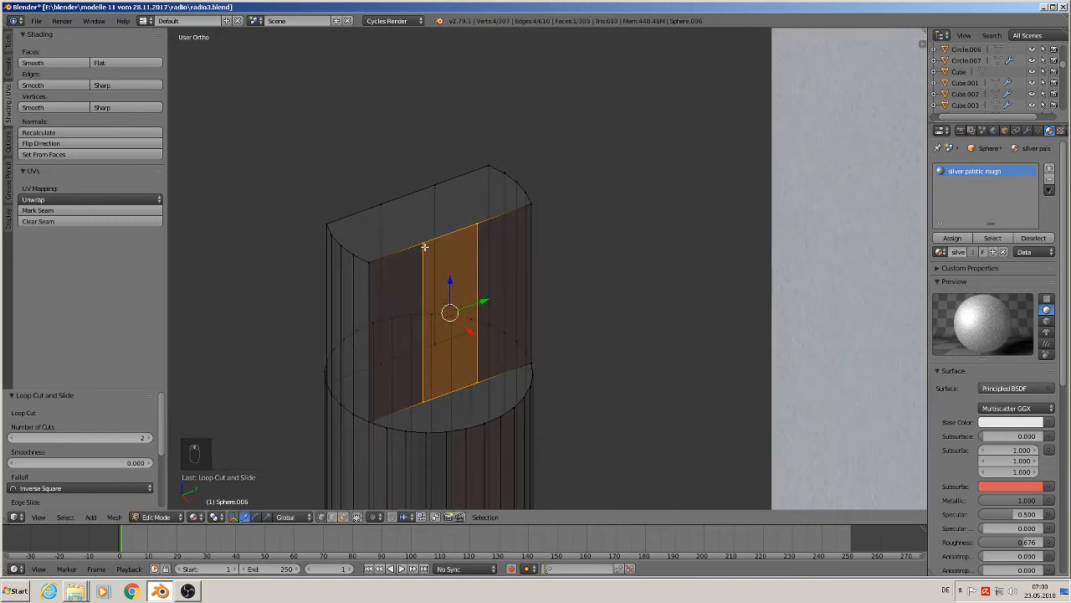
Step: Knife two cuts across the tongue's top face, joining the upper ends of the loop cuts on both side walls
left_click(10, 41)
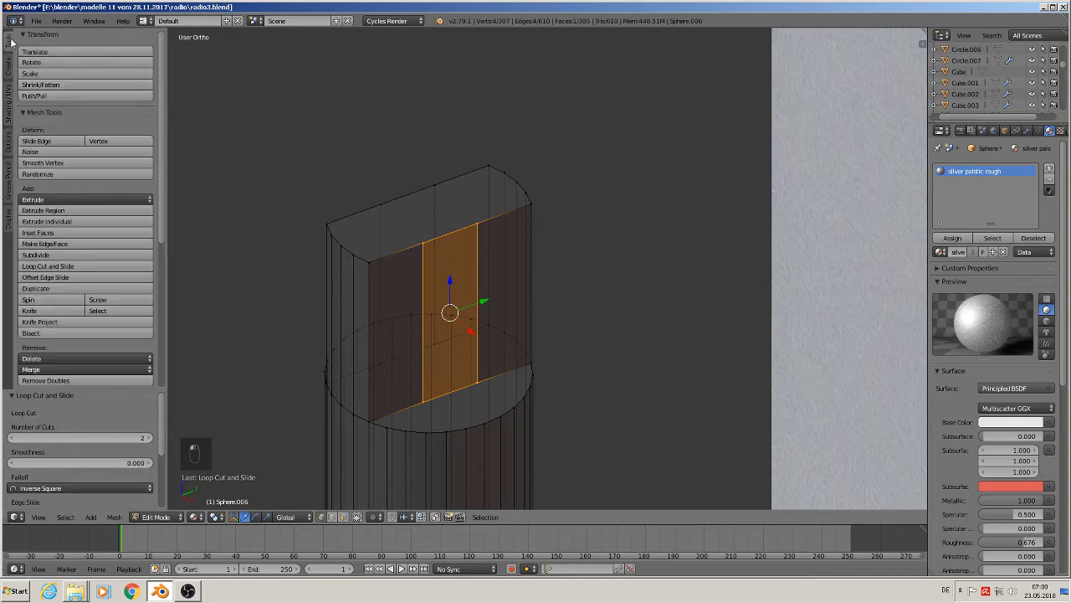
left_click(50, 311)
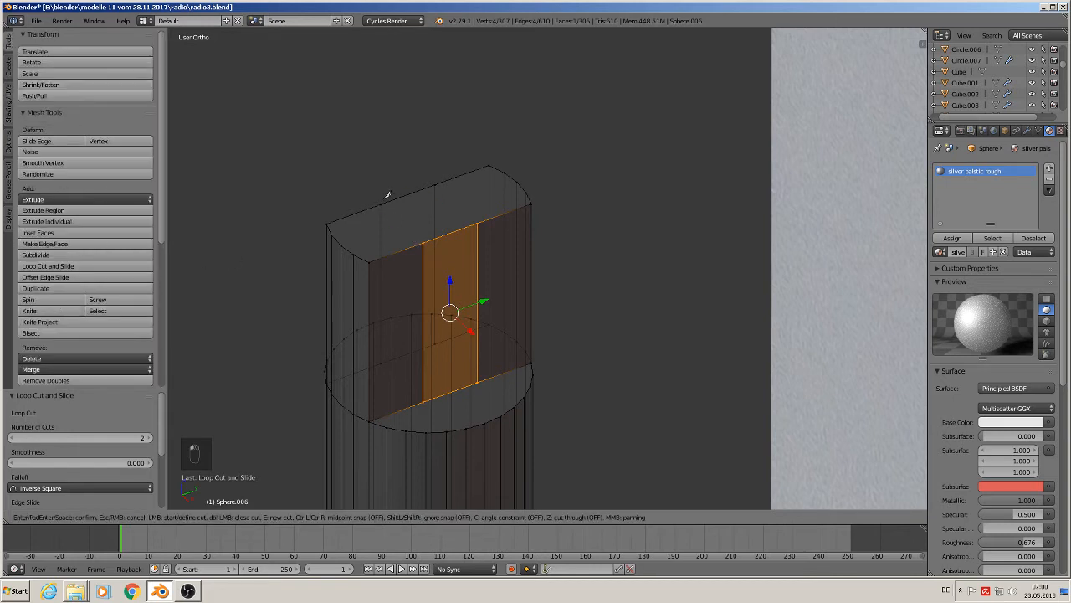
left_click(382, 204)
left_click(429, 240)
key("Return")
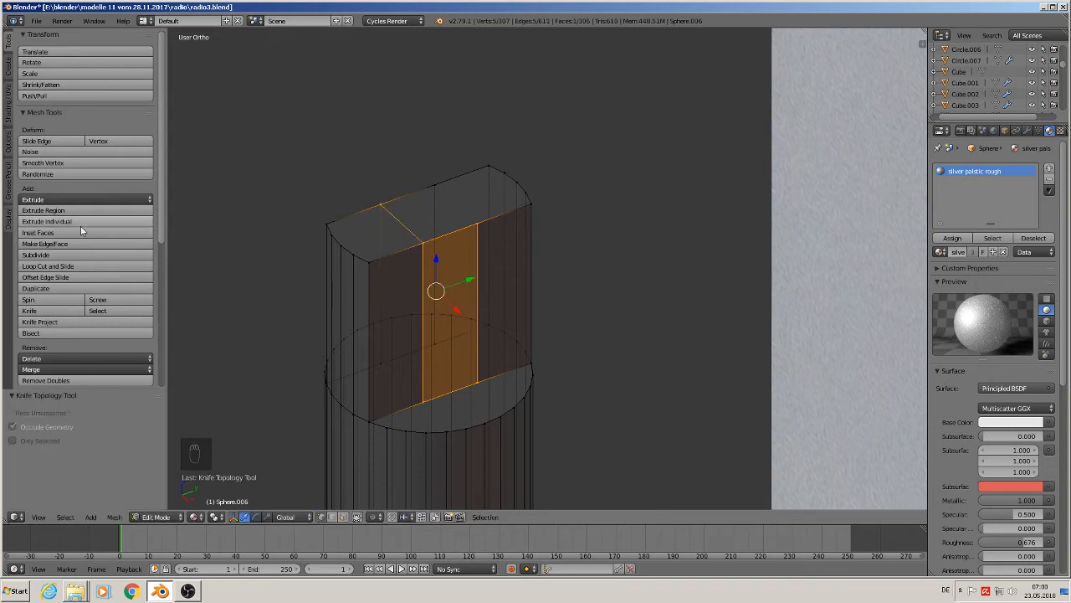
left_click(45, 312)
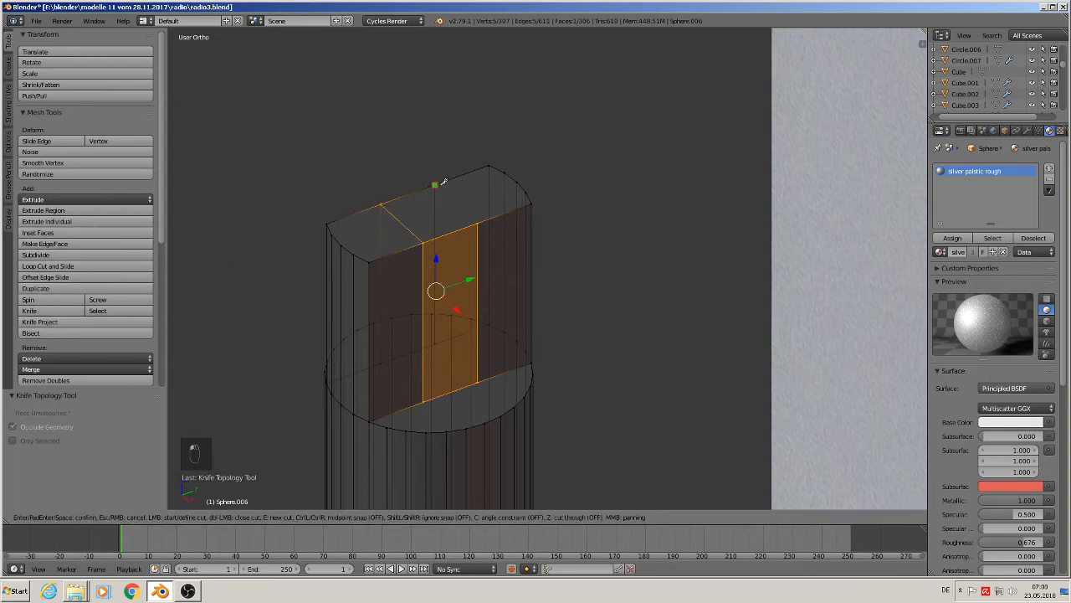
left_click(477, 221)
key("Return")
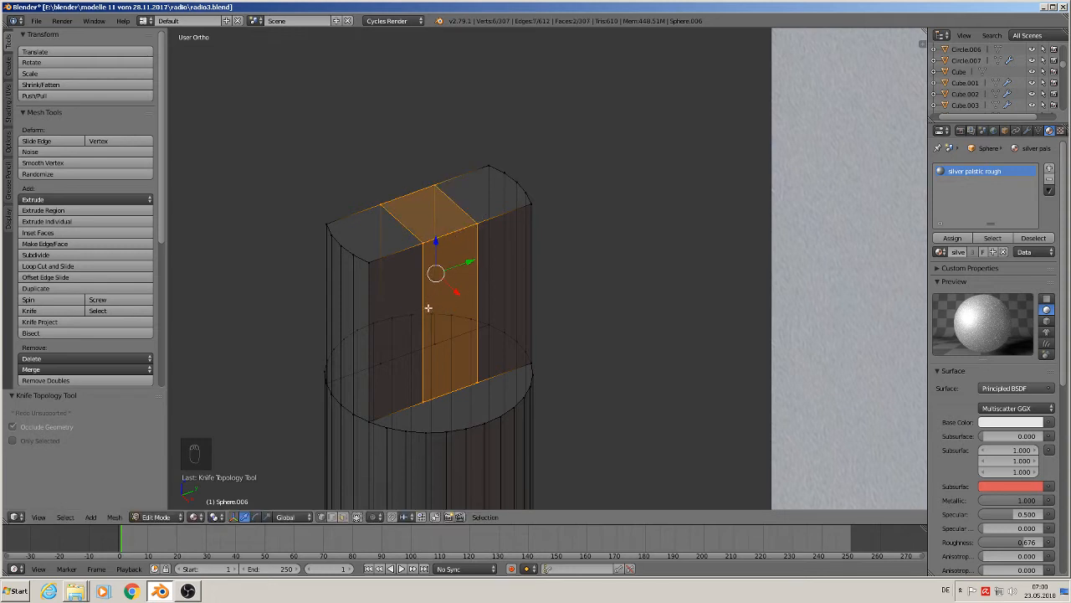
middle_click_drag(449, 322, 581, 127, "shift")
scroll(581, 127, "up", 3)
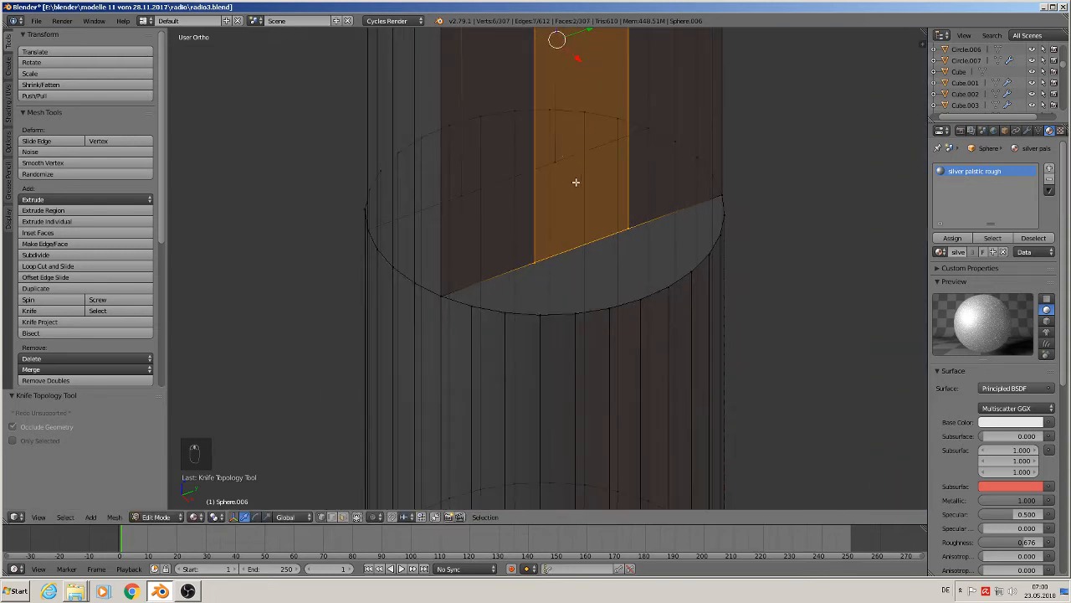
left_click(32, 310)
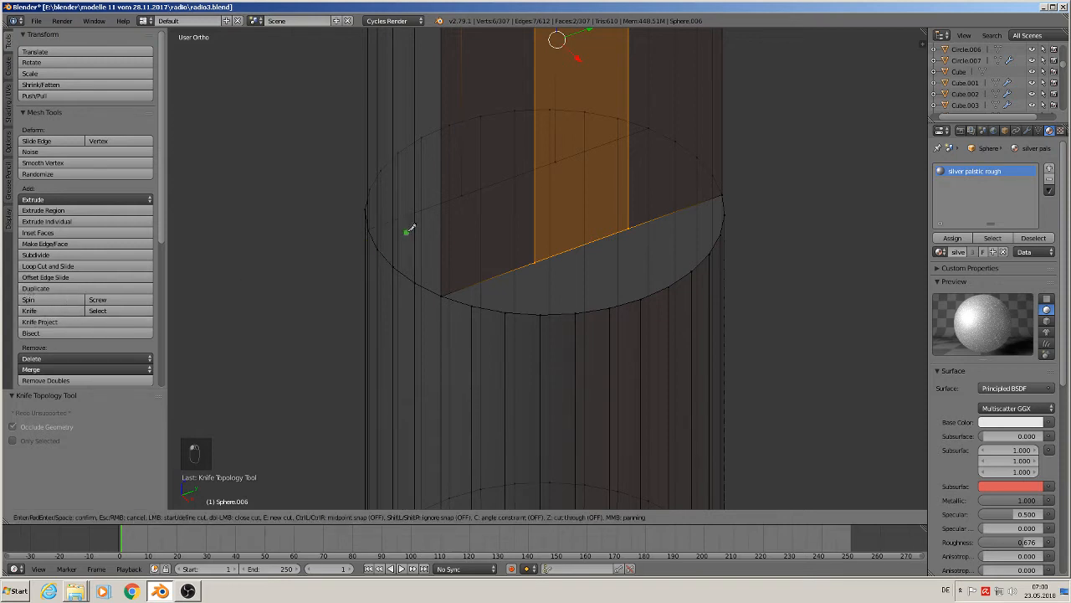
right_click(465, 192)
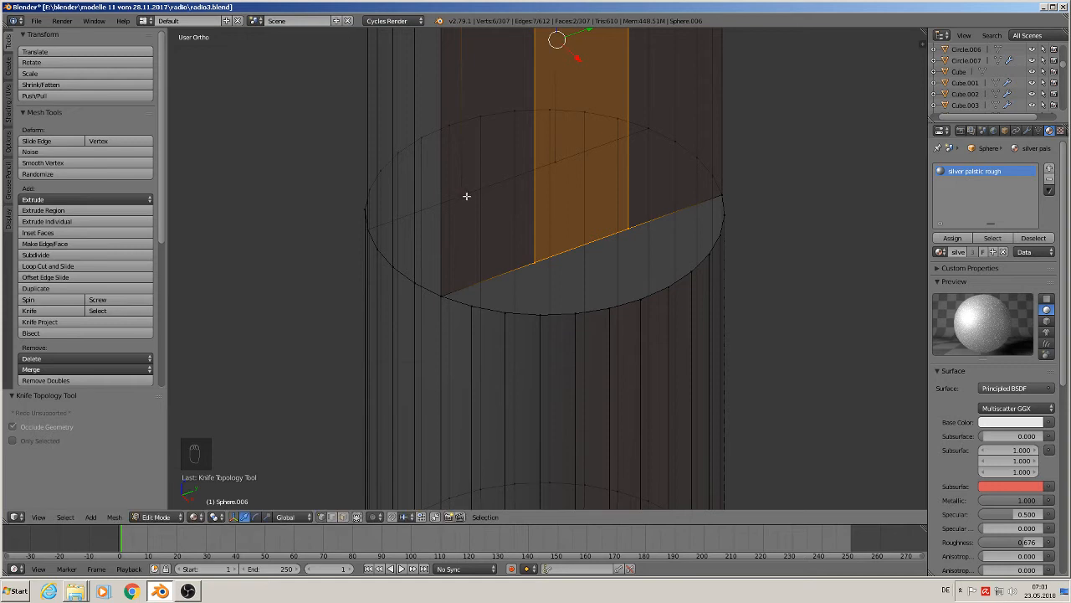
scroll(465, 195, "up", 3)
key("a")
middle_click_drag(465, 197, 483, 199)
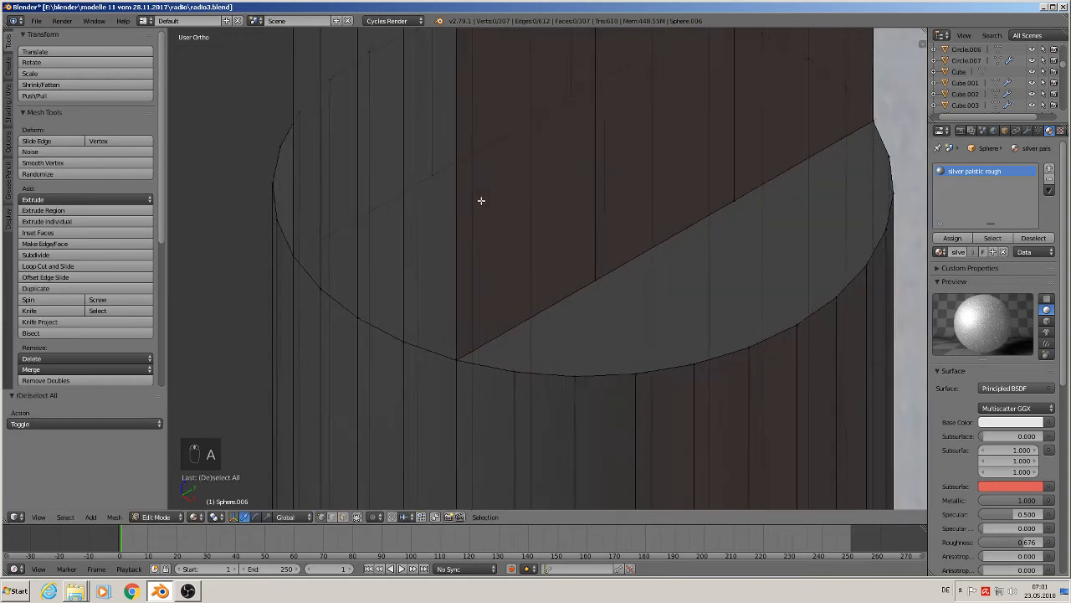
left_click(47, 311)
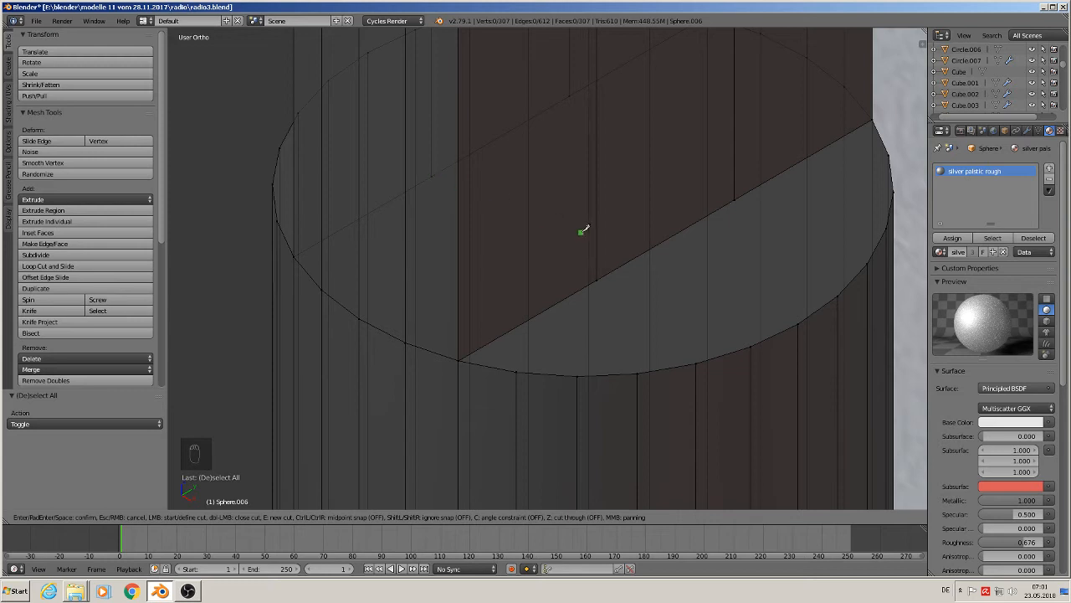
left_click(596, 280)
key("Escape")
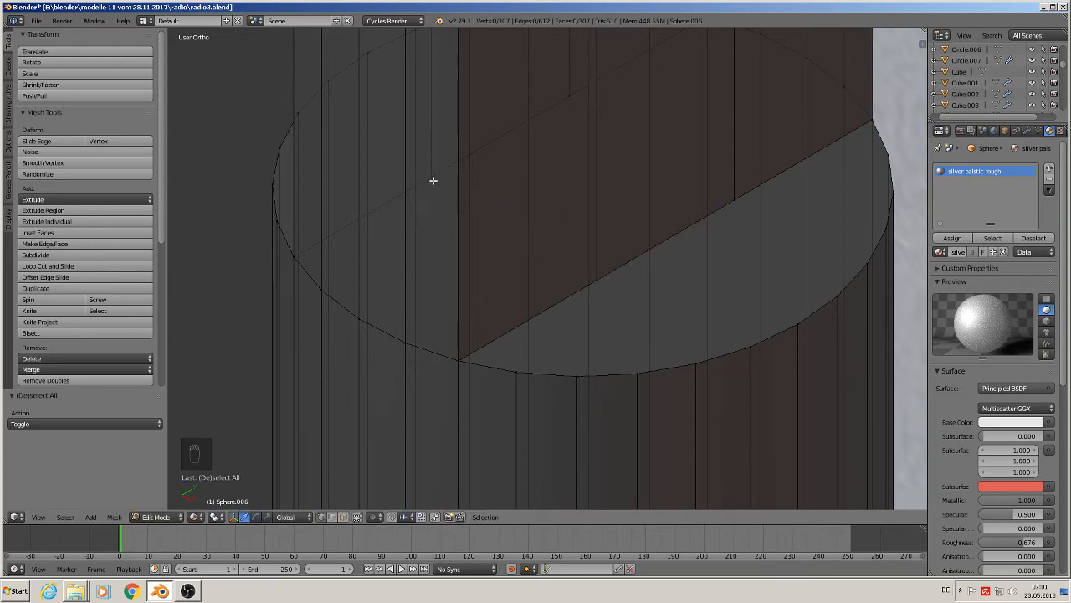
Step: Delete the two middle edges on the tongue's top to open a slot between two outer prongs
middle_click_drag(438, 188, 462, 195)
scroll(462, 195, "down", 4)
middle_click_drag(588, 181, 502, 367)
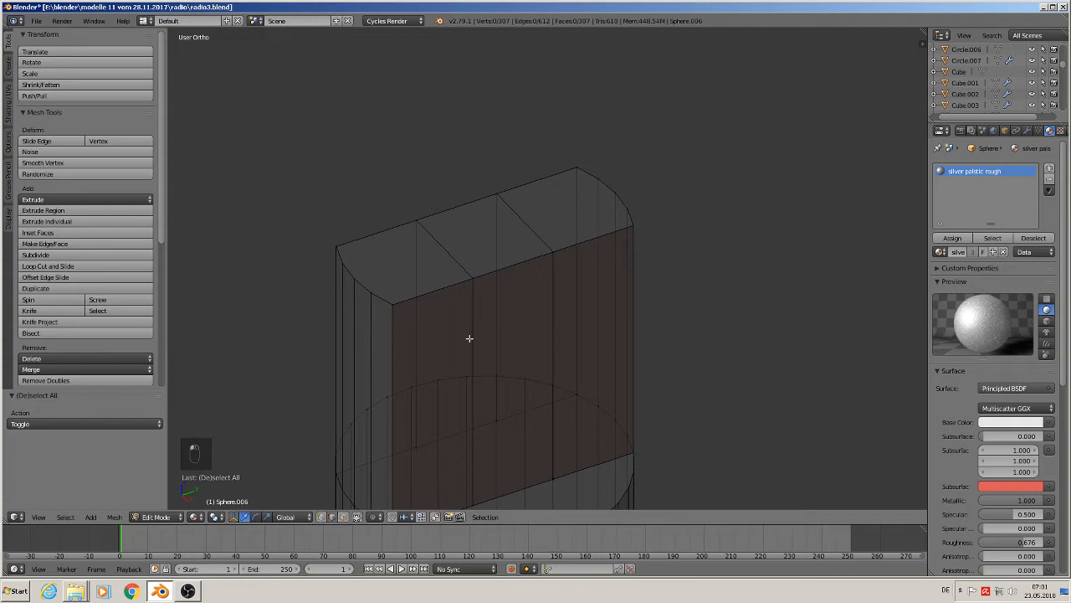
right_click(518, 265)
right_click(470, 205, "shift")
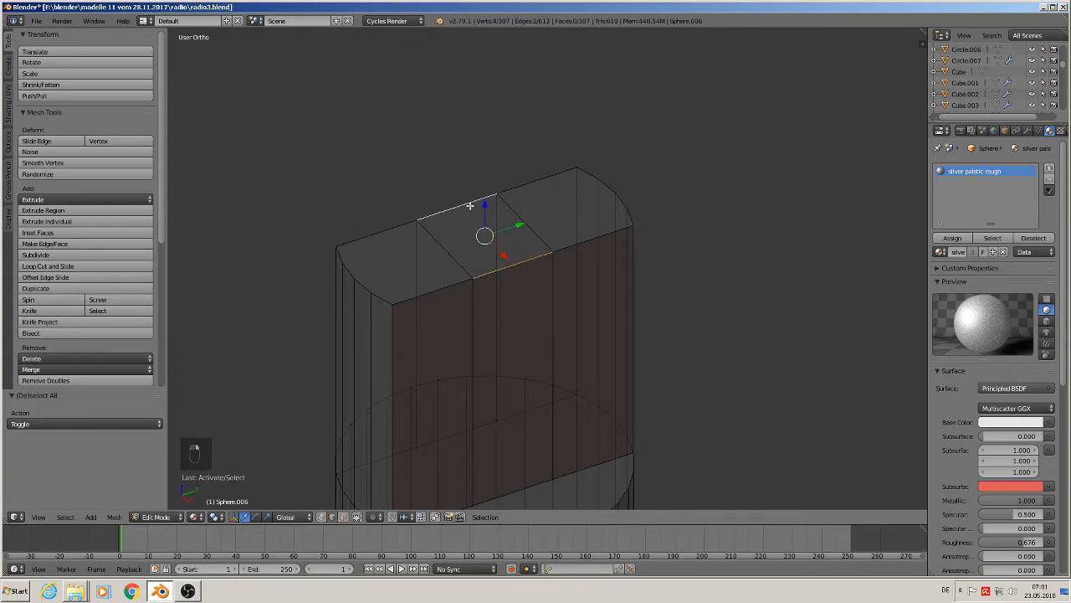
key("x")
left_click(474, 218)
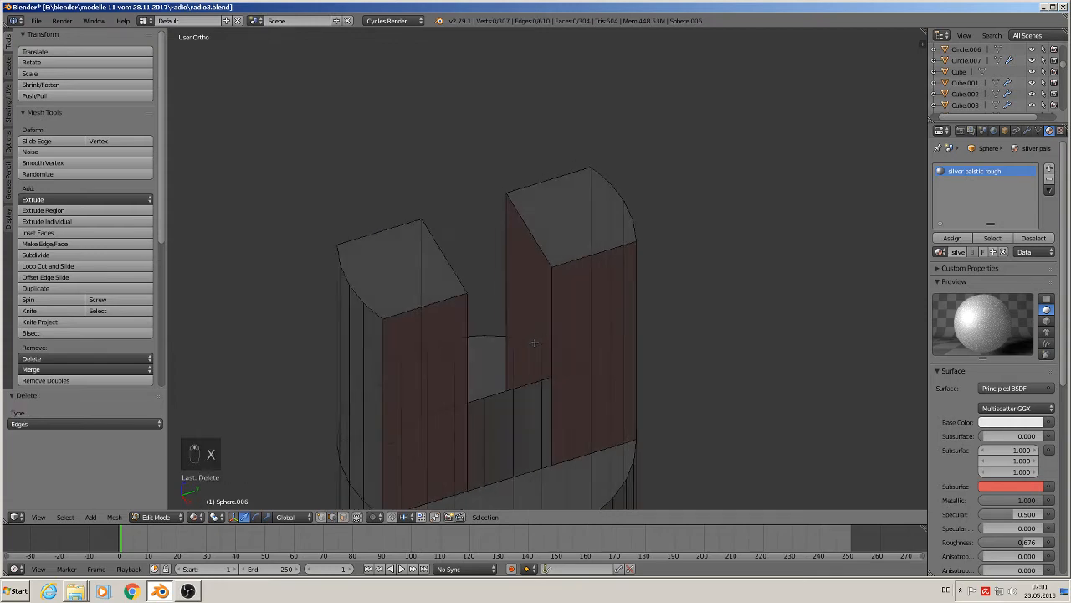
Step: Fill the slot's floor with a face between its two lower middle edges
middle_click_drag(534, 342, 603, 198)
right_click(591, 209)
right_click(603, 295, "shift")
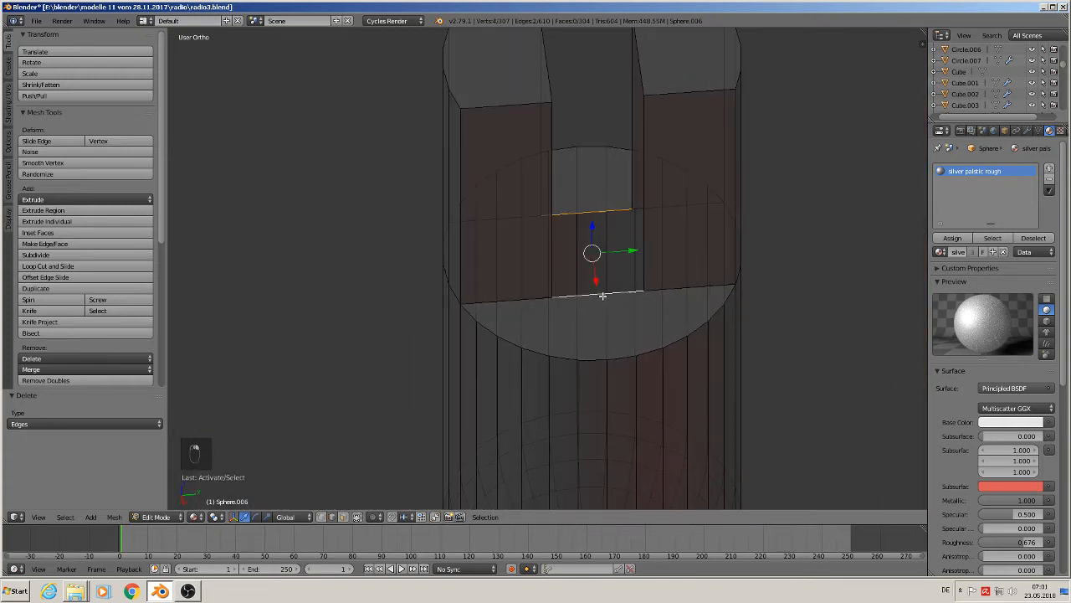
key("f")
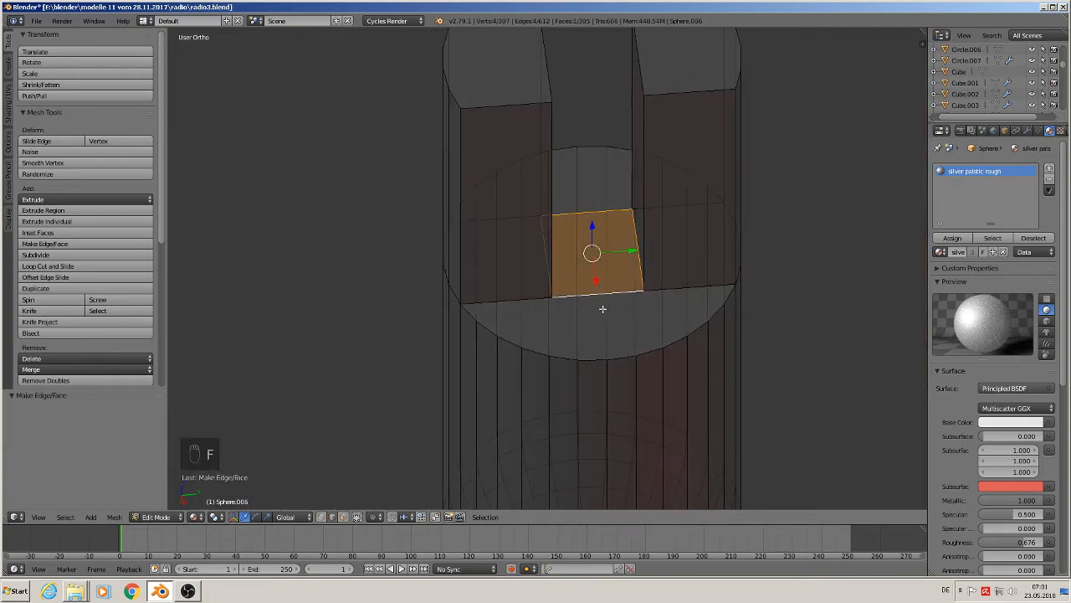
Step: Fill the slot's two inner side walls with faces and return to Object Mode
middle_click_drag(603, 309, 585, 303)
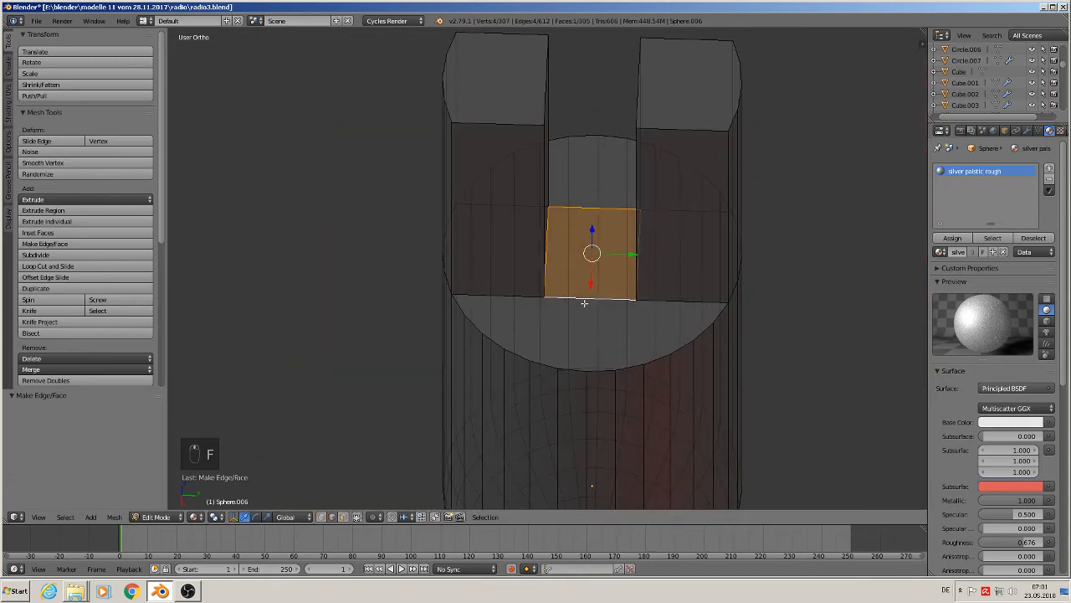
right_click(544, 156, "alt")
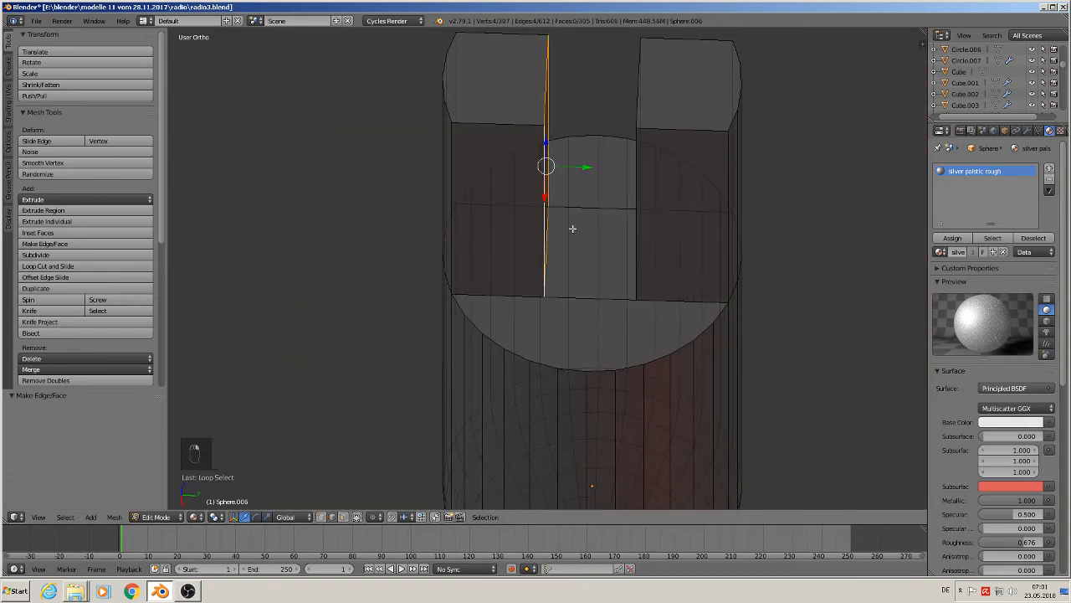
middle_click_drag(572, 227, 645, 148)
key("f")
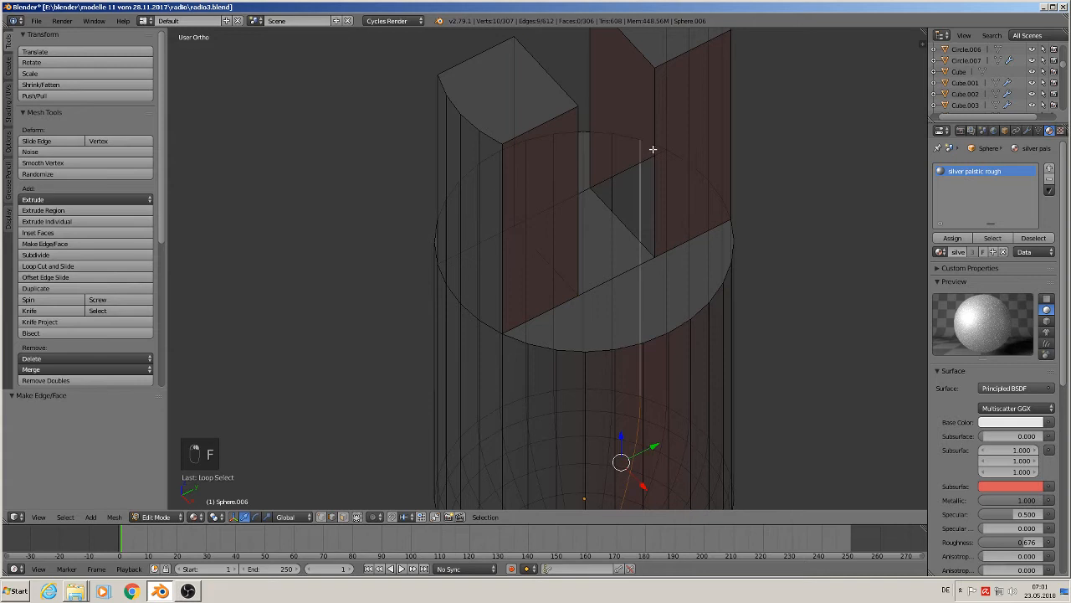
right_click(653, 149, "alt")
key("f")
key("Tab")
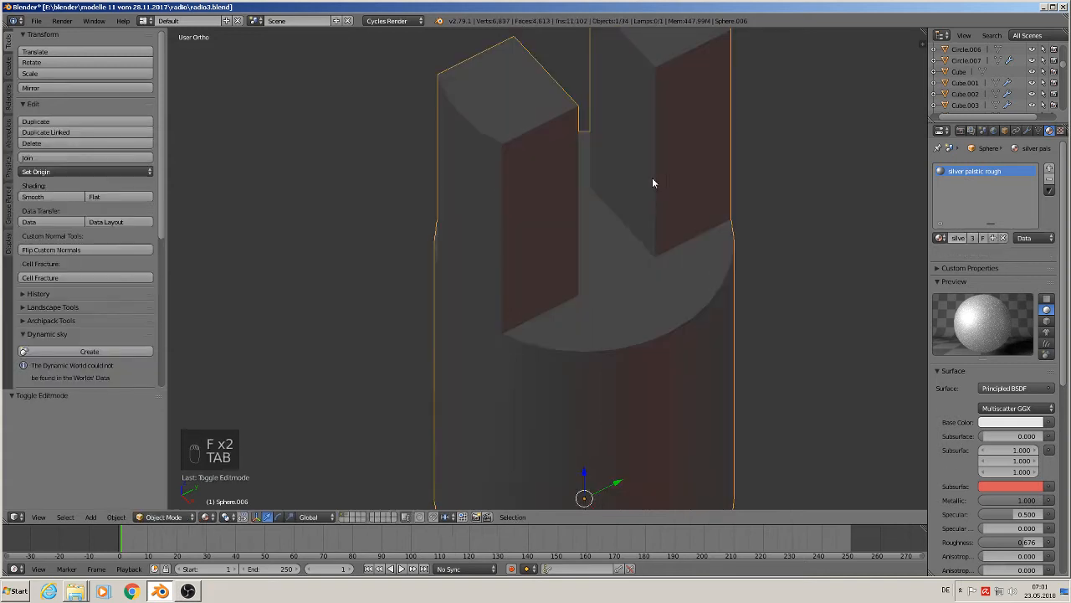
Step: In front view, move the finished left holder about 6.77 units along X into the empty area beside the other modelled parts
scroll(652, 178, "down", 6)
scroll(675, 243, "down", 6)
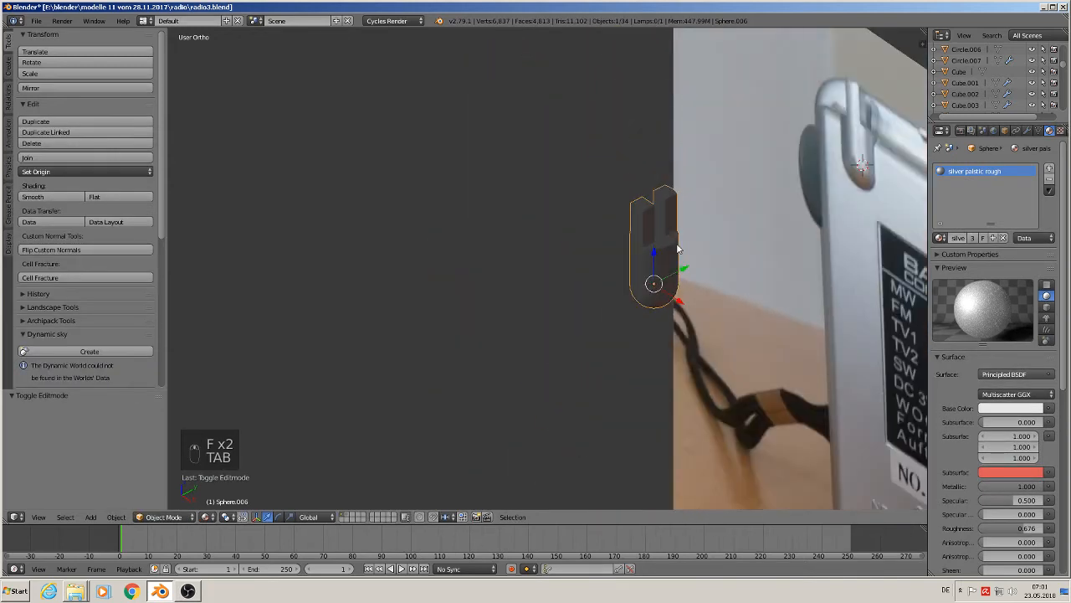
middle_click_drag(529, 246, 535, 243)
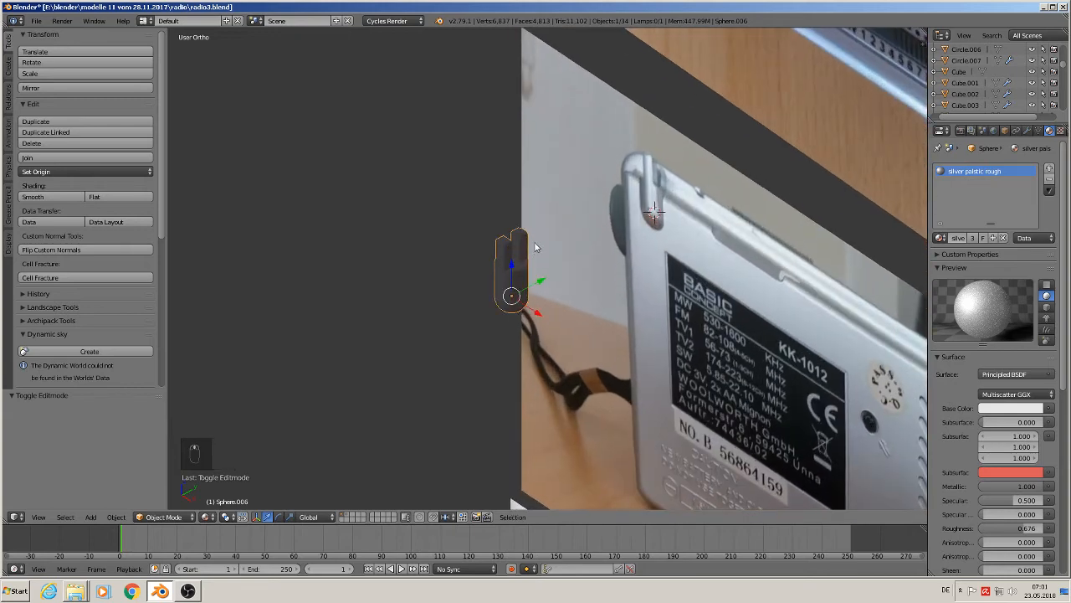
scroll(615, 286, "down", 4)
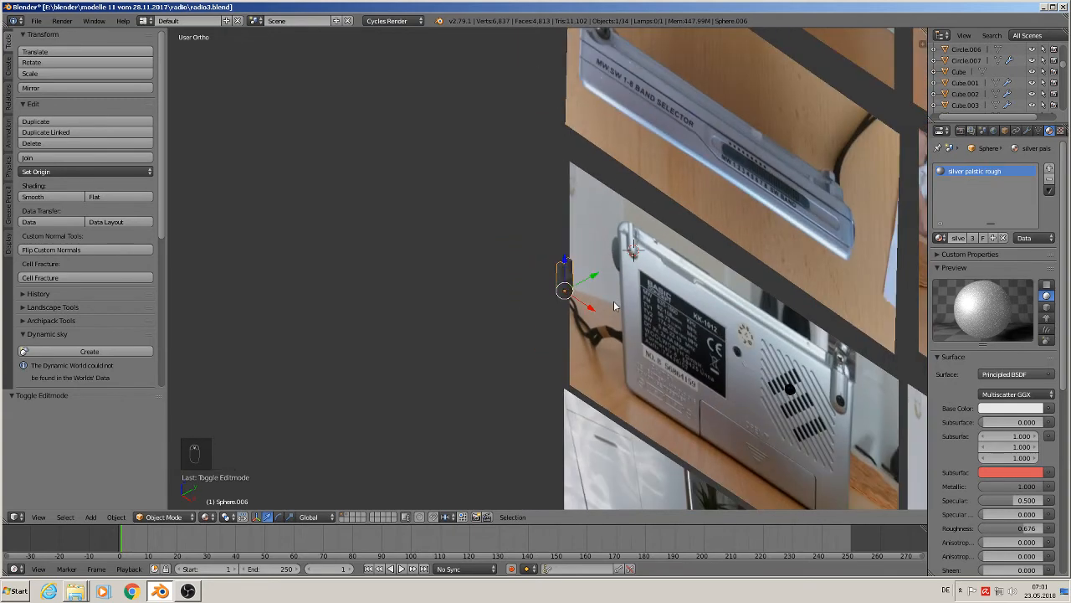
middle_click_drag(648, 311, 707, 263)
key("KP_1")
scroll(731, 259, "down", 7)
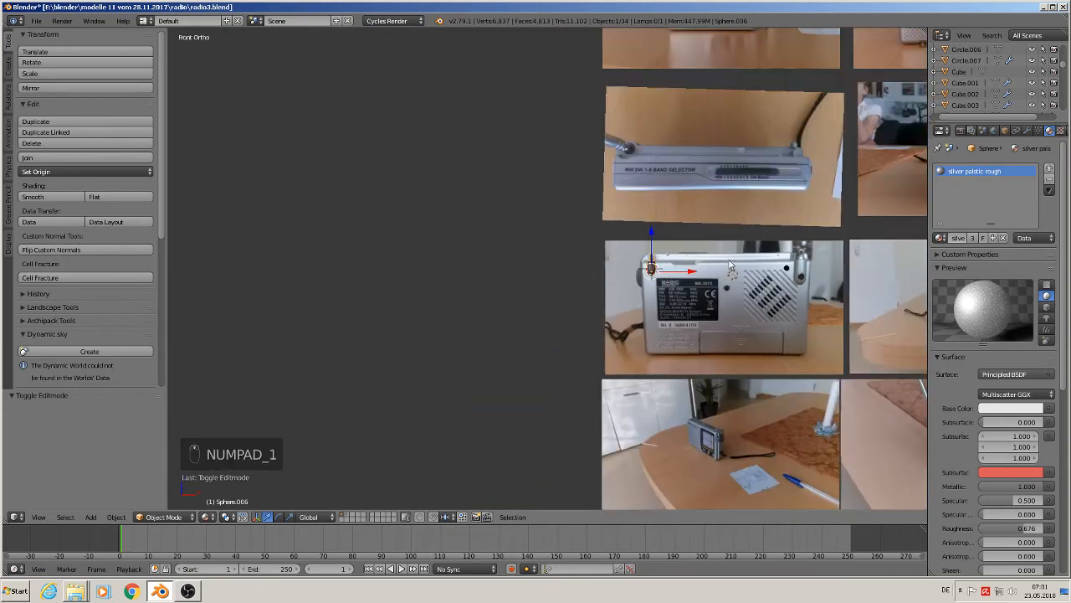
middle_click_drag(750, 305, 317, 309, "shift")
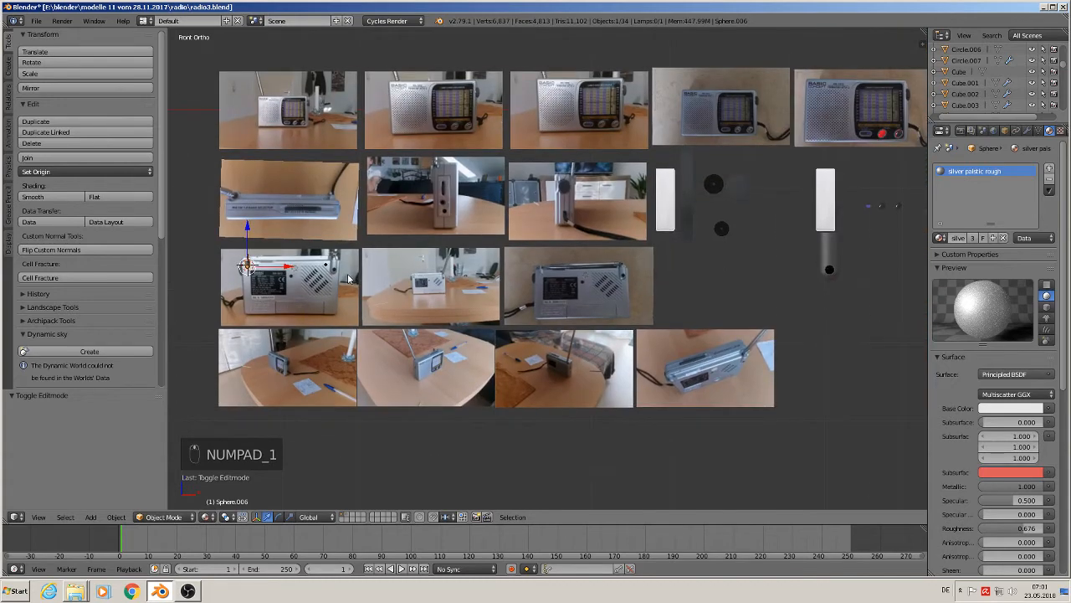
key("g")
left_click(868, 266)
Step: Scale the left holder up uniformly by 3.106 and save radio3.blend
key("s")
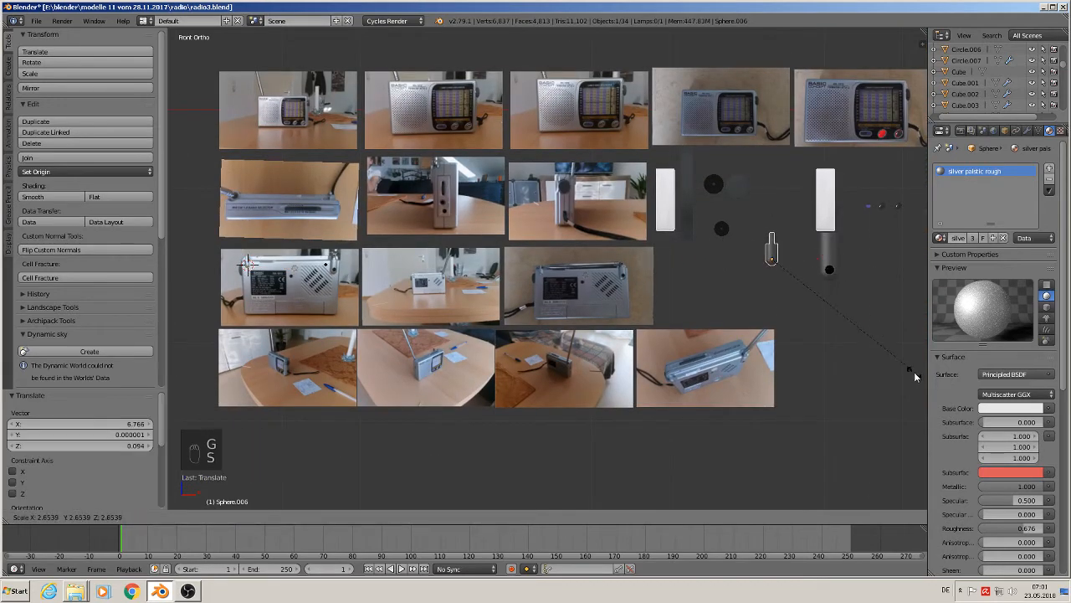
left_click(914, 372)
left_click(36, 20)
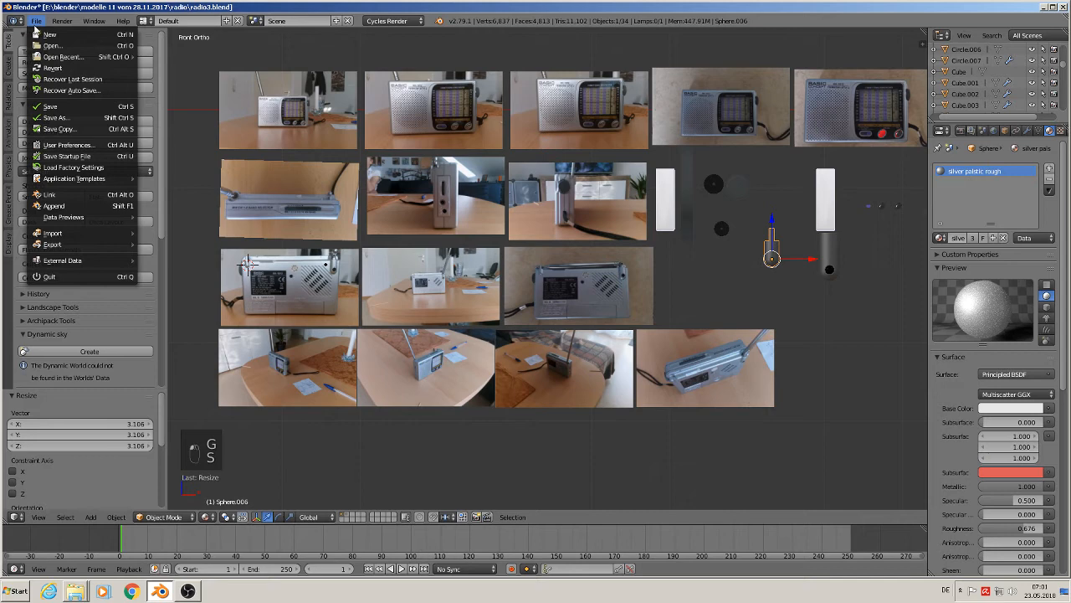
left_click(63, 107)
Step: Move the black screw head from the back-view photo to the empty area below the other black round parts
scroll(191, 224, "up", 5)
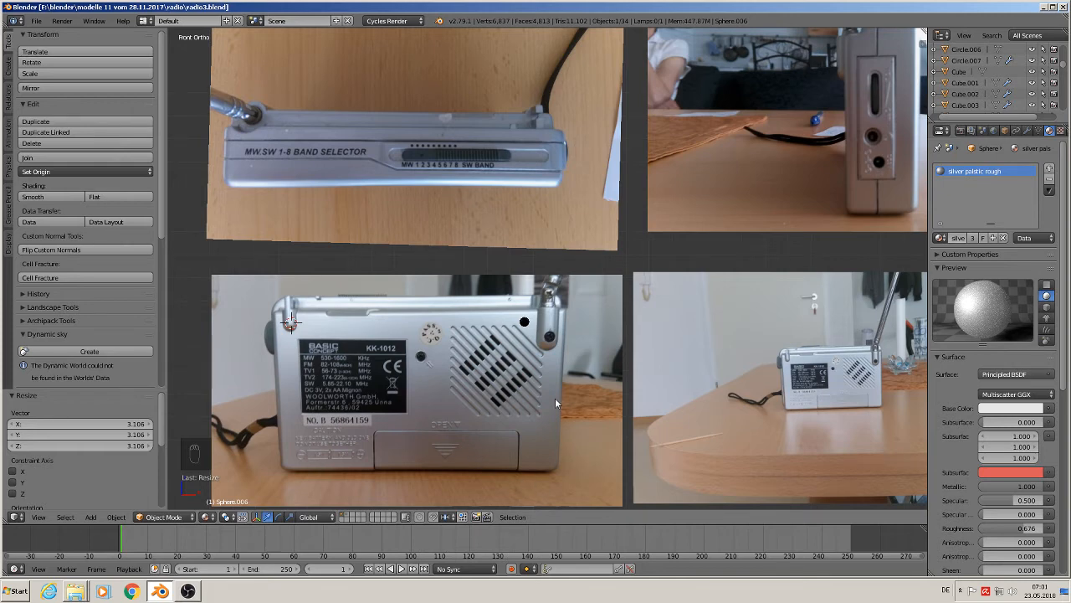
scroll(503, 423, "up", 5)
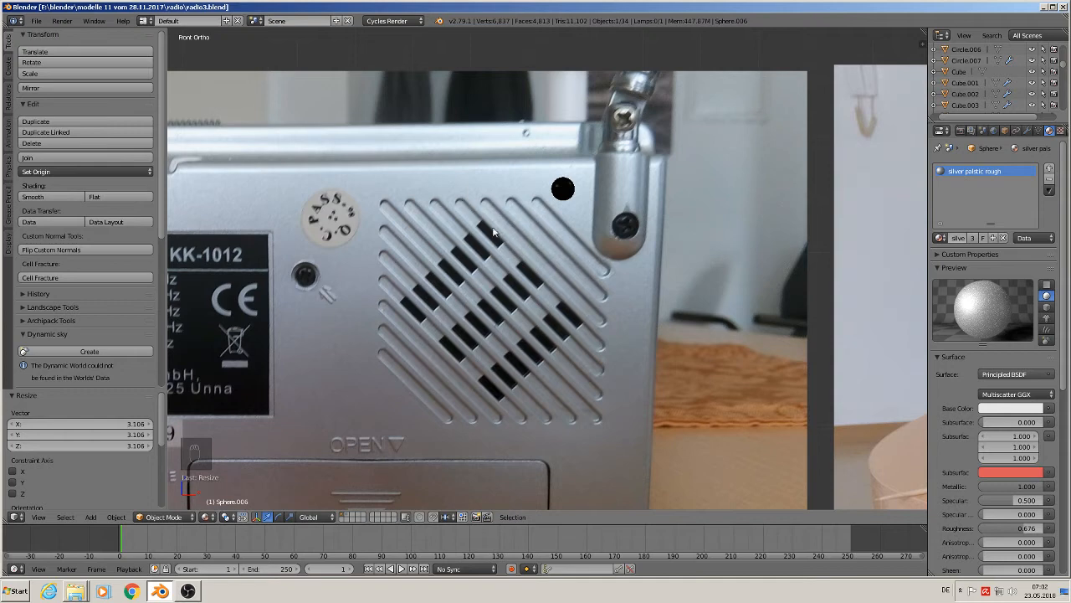
scroll(599, 262, "up", 2)
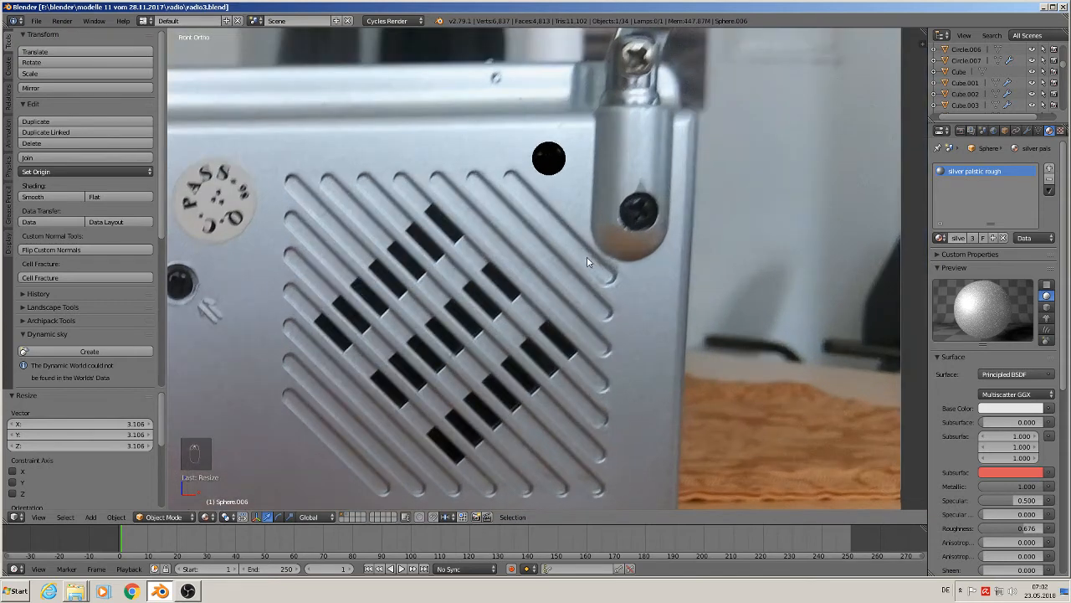
scroll(593, 258, "down", 2)
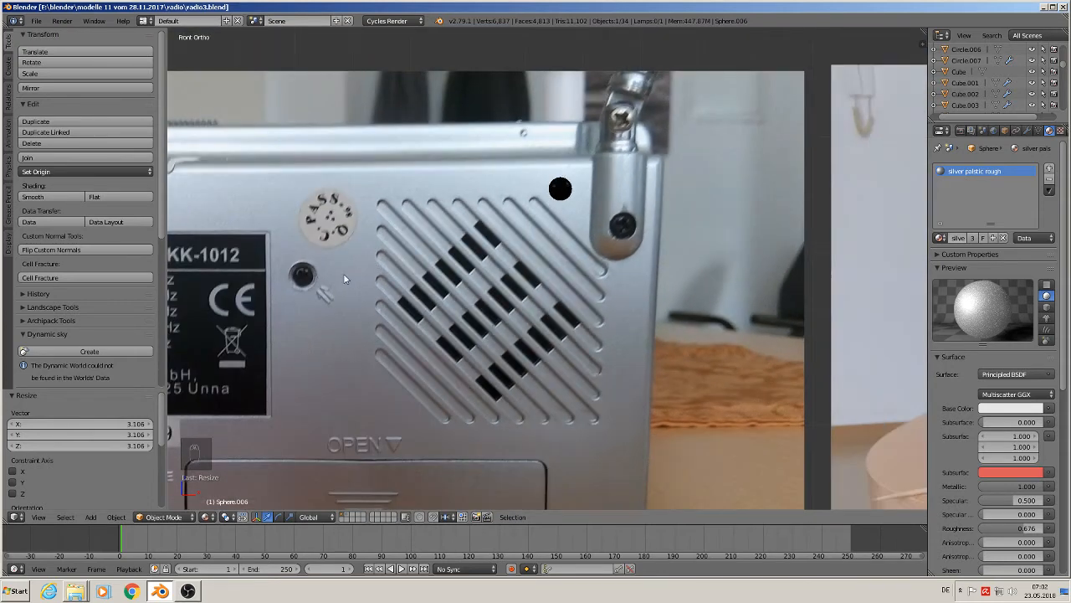
right_click(557, 187)
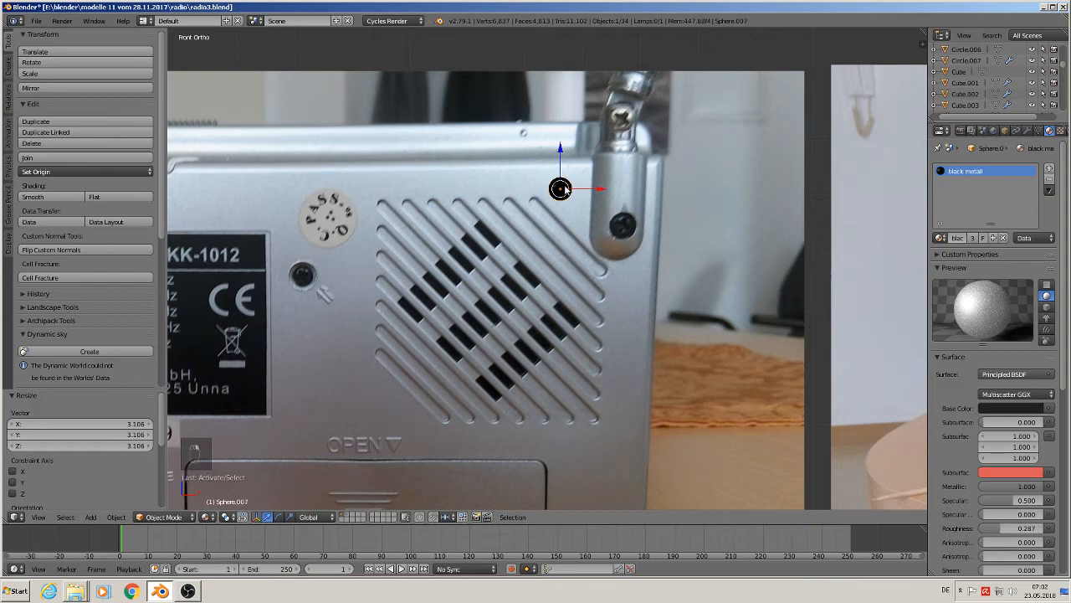
scroll(629, 285, "down", 8)
scroll(667, 312, "down", 3)
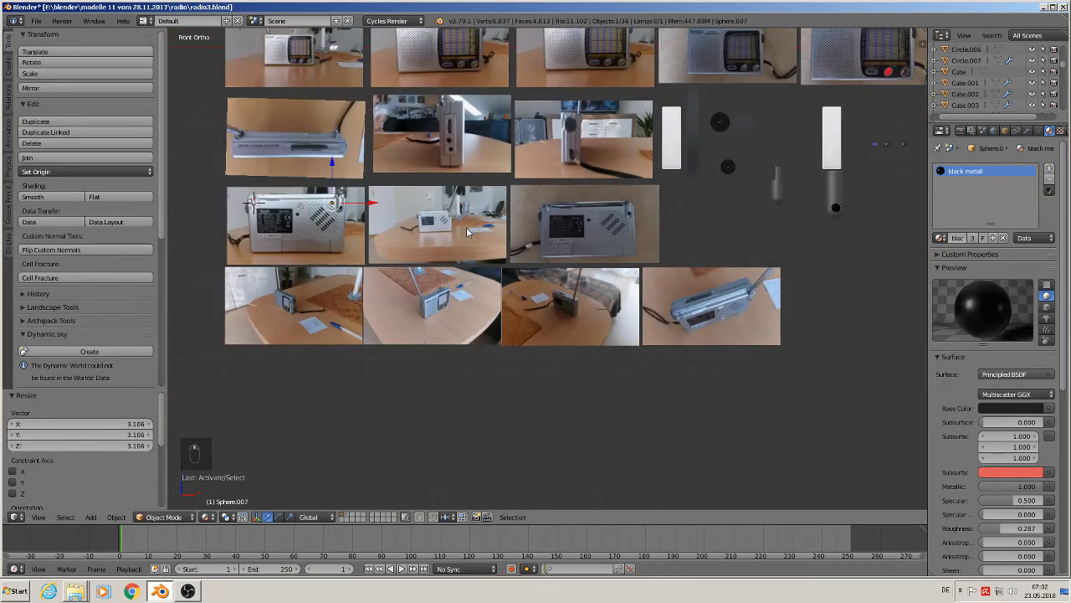
key("s")
right_click(541, 218)
key("g")
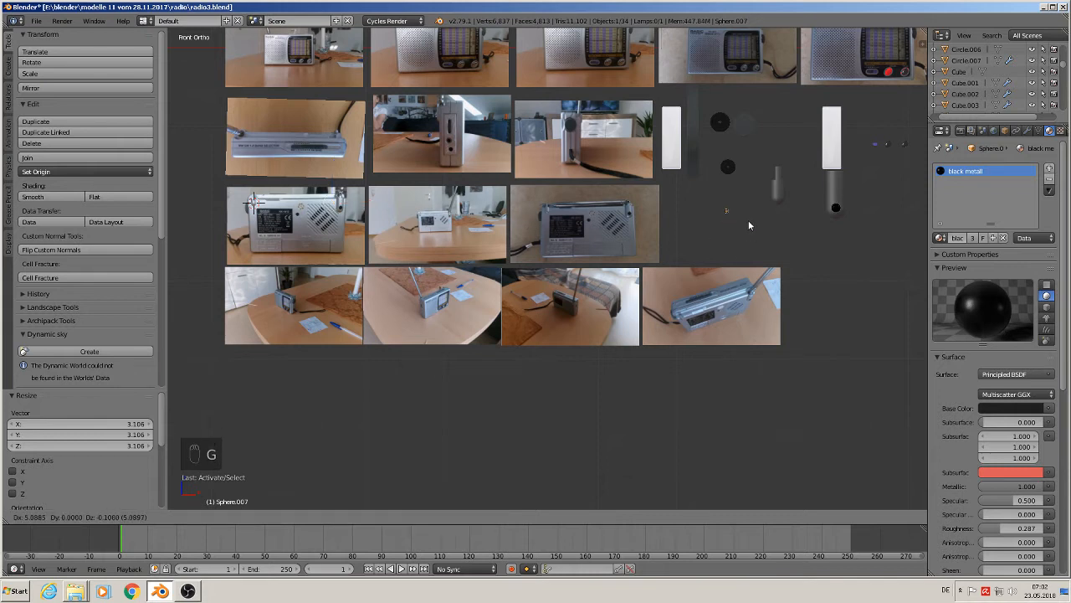
left_click(748, 220)
Step: Enlarge the black screw head well beyond the neighbouring round parts, deselect it, and save the file
key("s")
left_click(502, 456)
key("a")
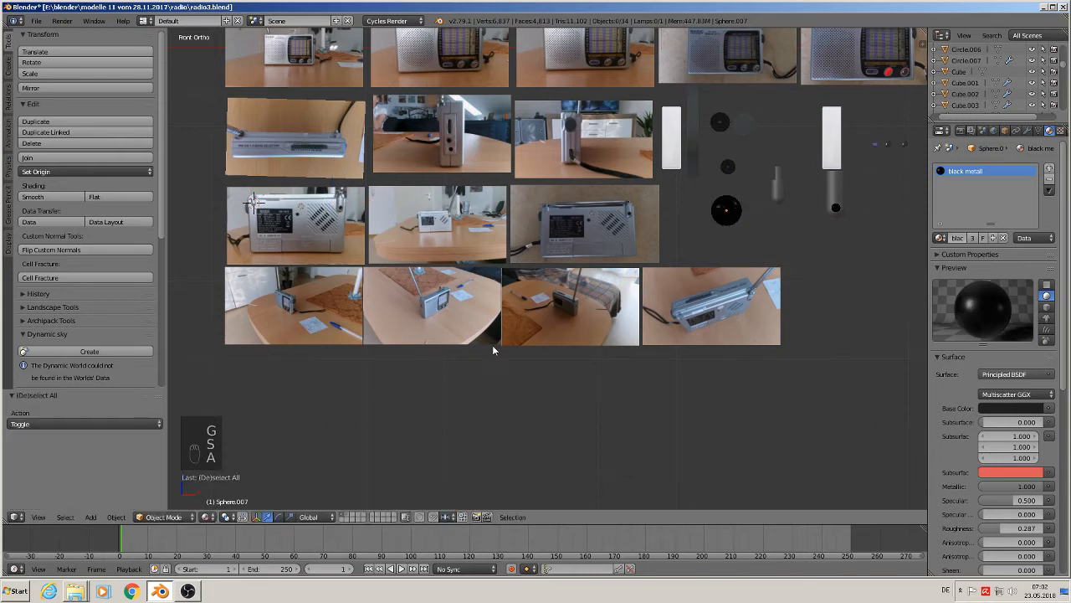
scroll(46, 98, "down", 3)
left_click(36, 20)
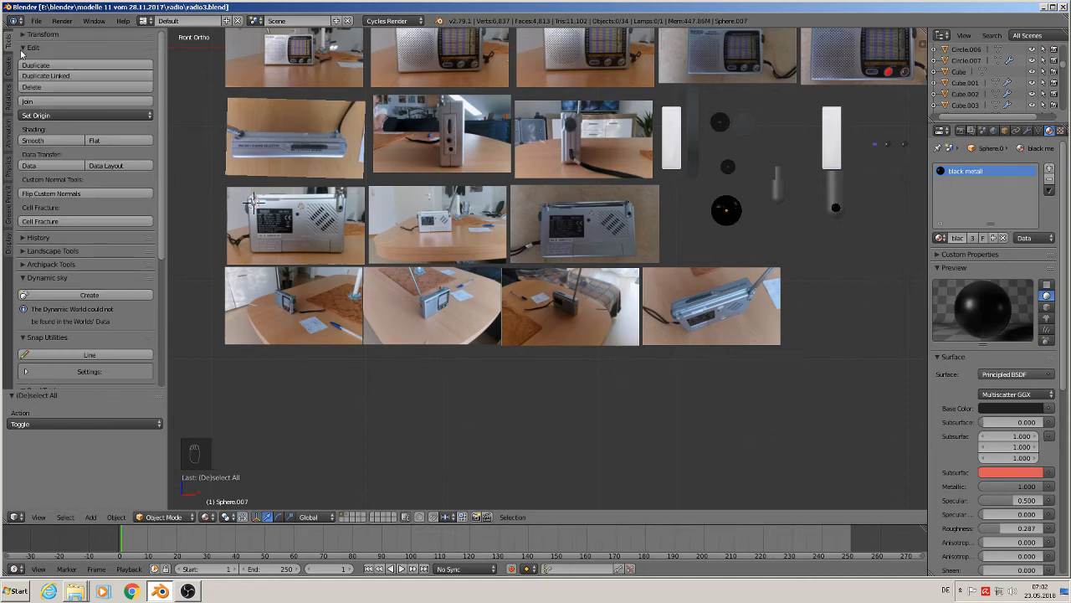
Step: Add a 32-vertex circle below the speaker grille beside the OPEN label and rotate it 90° about X
scroll(23, 40, "up", 3)
scroll(498, 310, "up", 5)
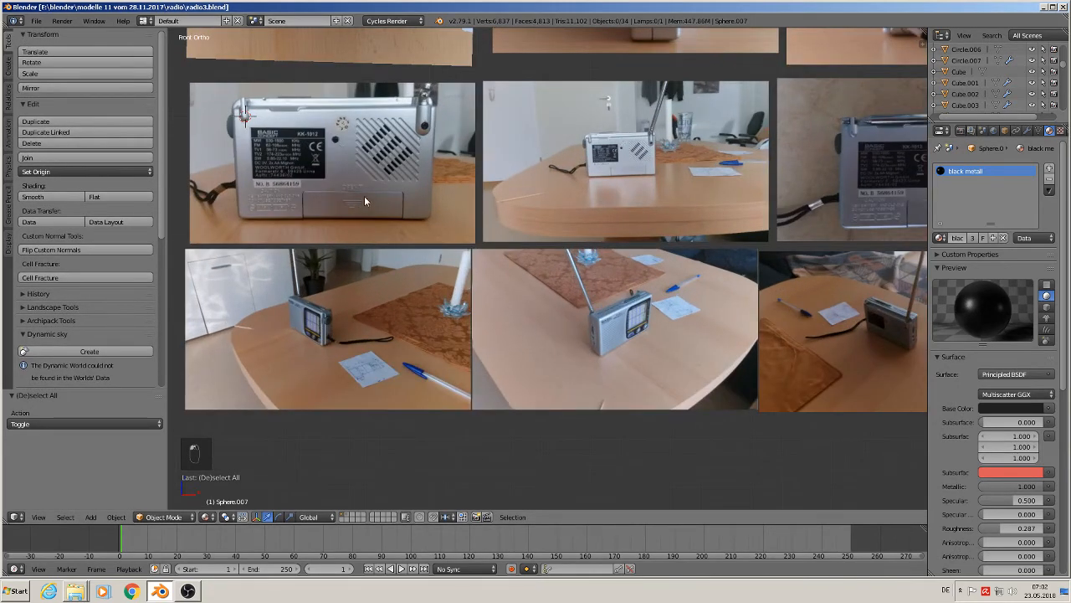
scroll(498, 310, "up", 4)
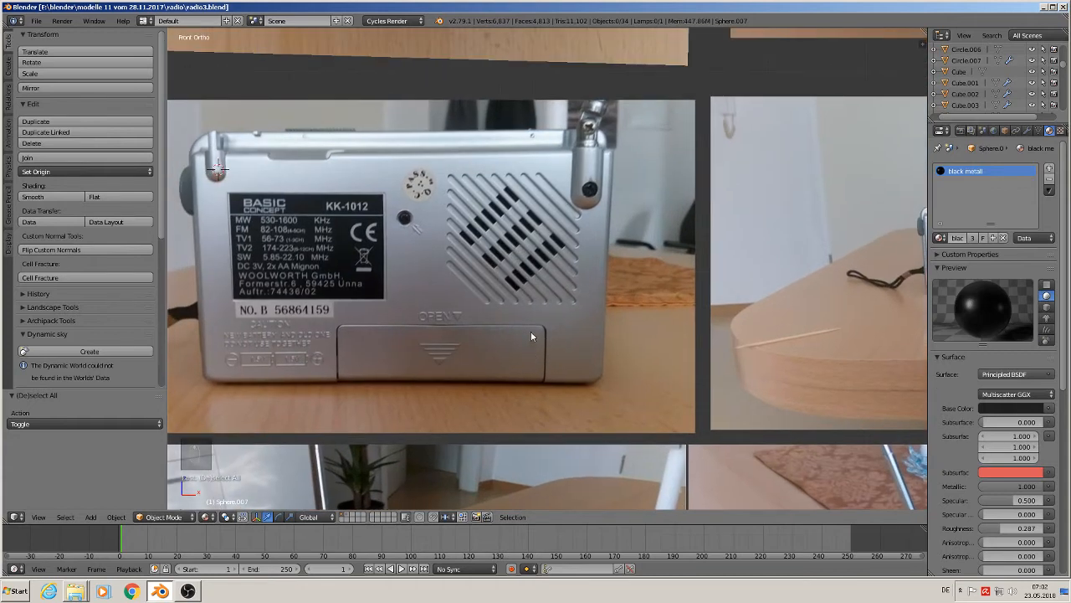
scroll(548, 381, "up", 4)
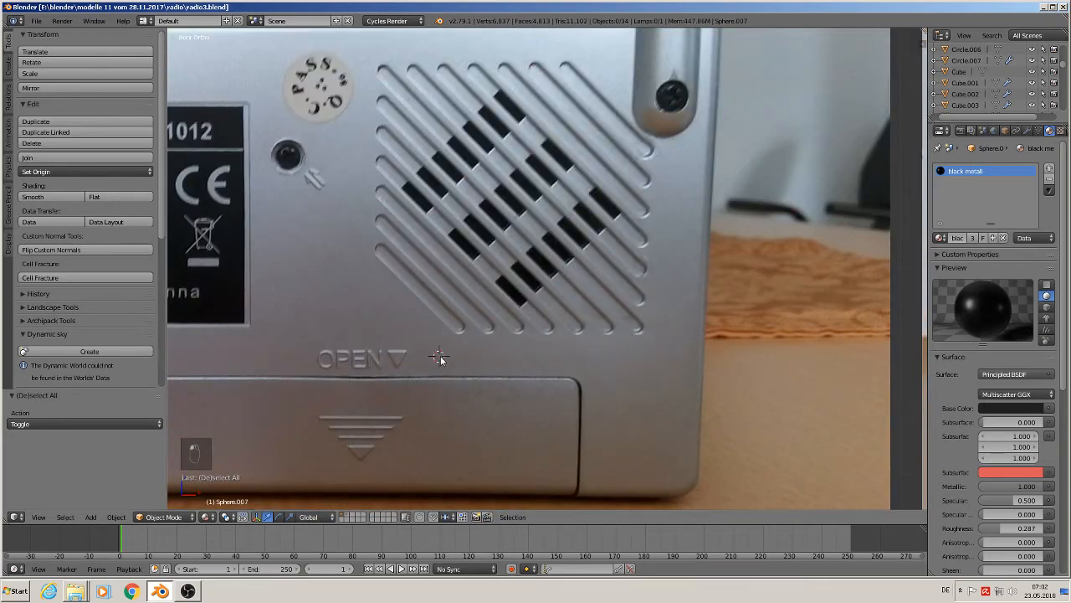
left_click(91, 517)
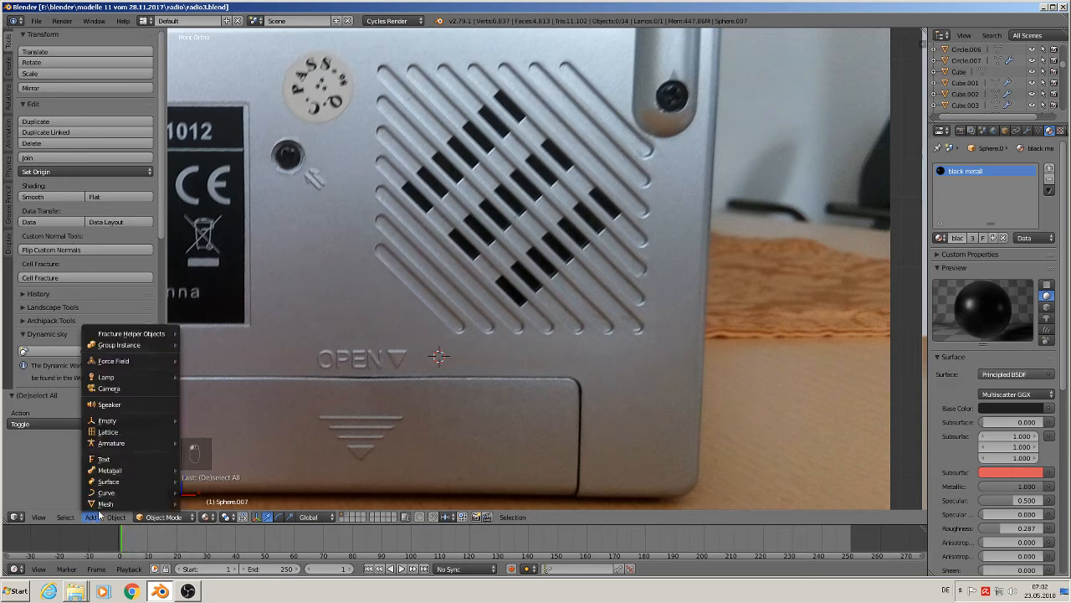
mouse_move(125, 503)
left_click(218, 262)
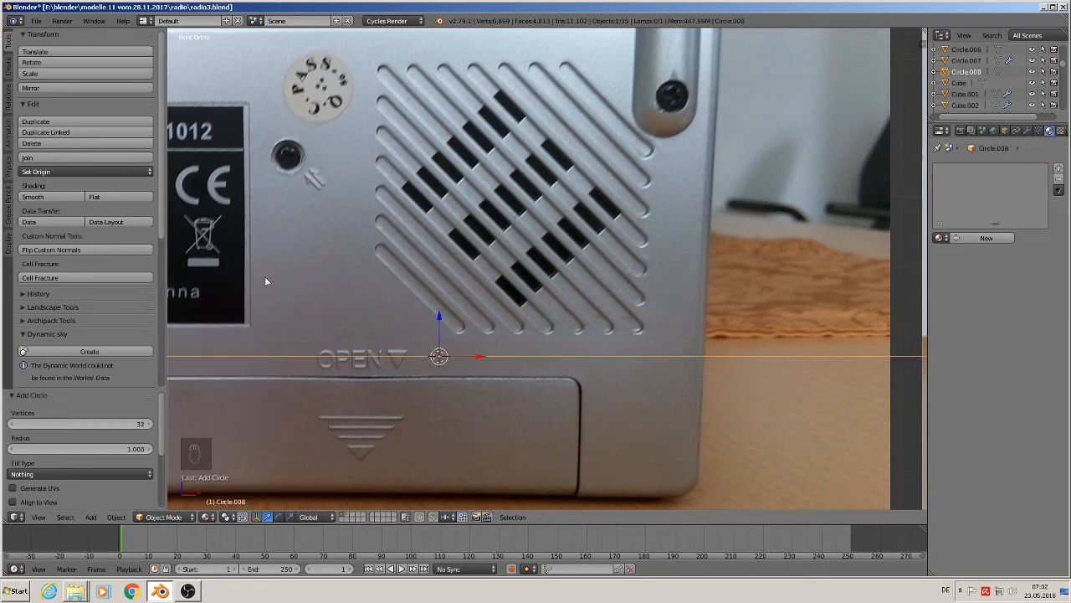
type("rx90")
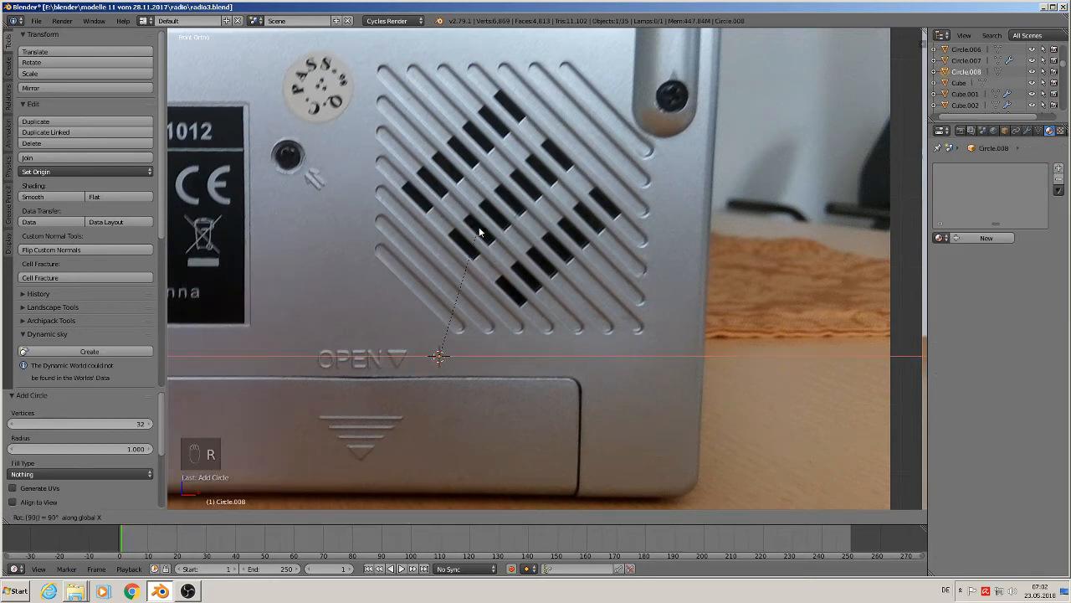
key("Return")
Step: Scale the circle by 0.008 and again by 1.445, and move it onto the upper-left end of the grille's lowest groove
key("s")
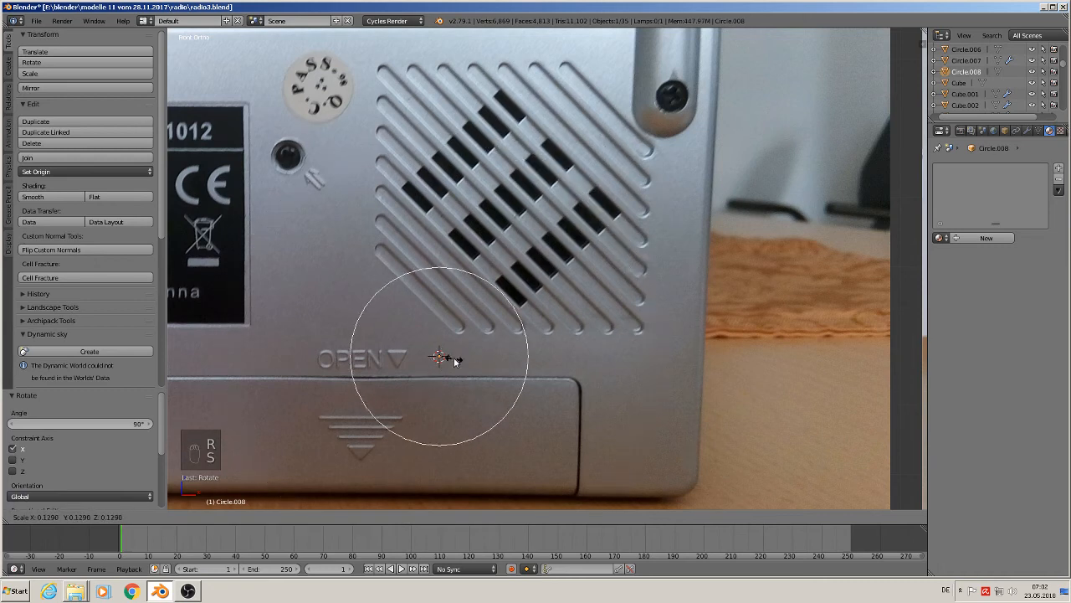
left_click(441, 353)
key("s")
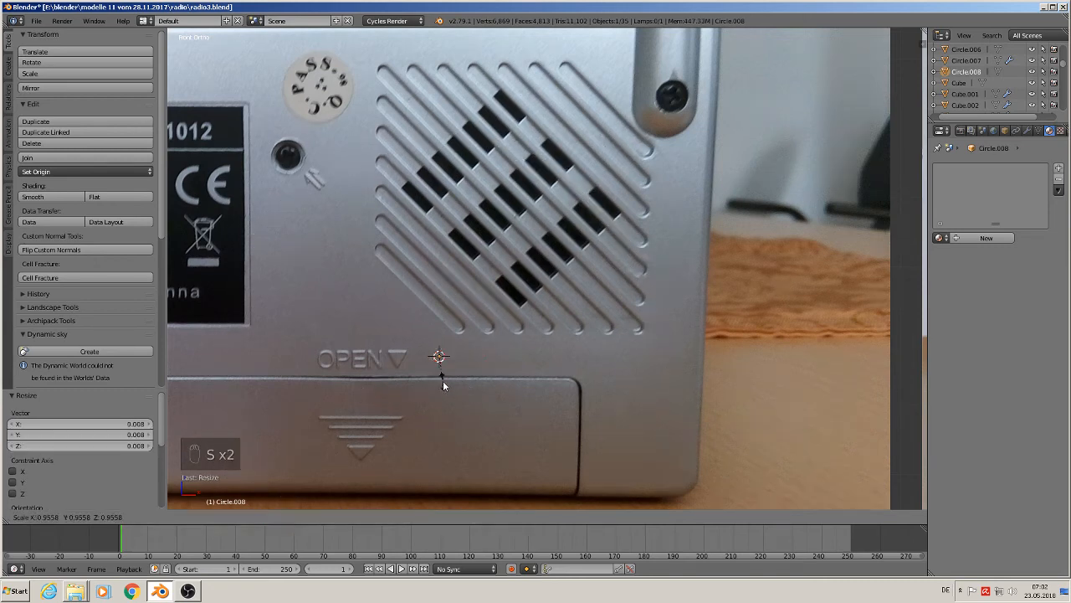
left_click(464, 384)
key("g")
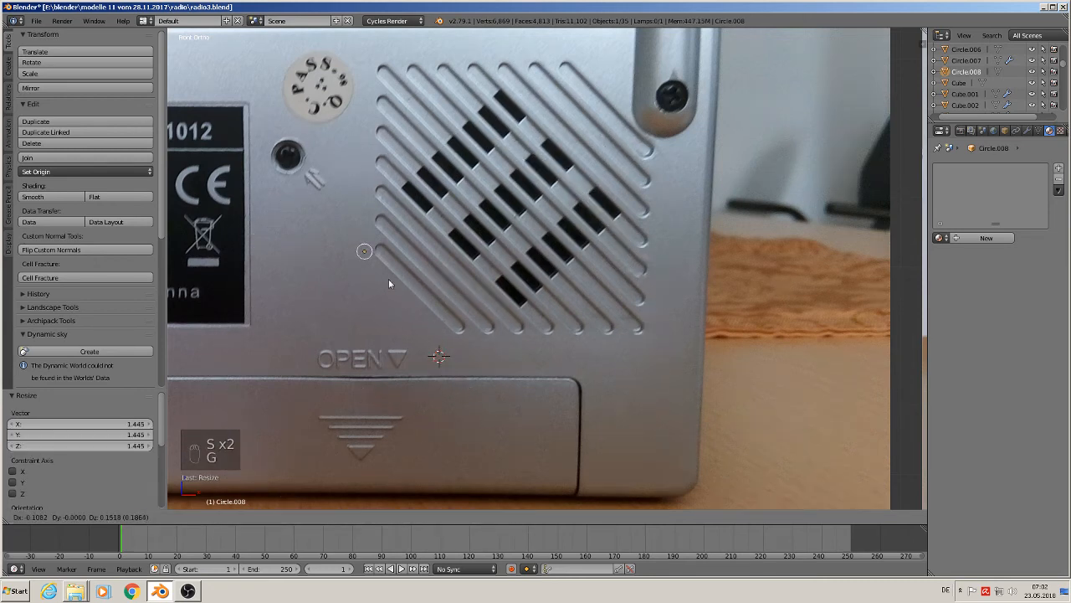
left_click(405, 277)
Step: Fine-tune the circle's size and position to match the rounded end of the lowest groove
scroll(407, 273, "up", 4)
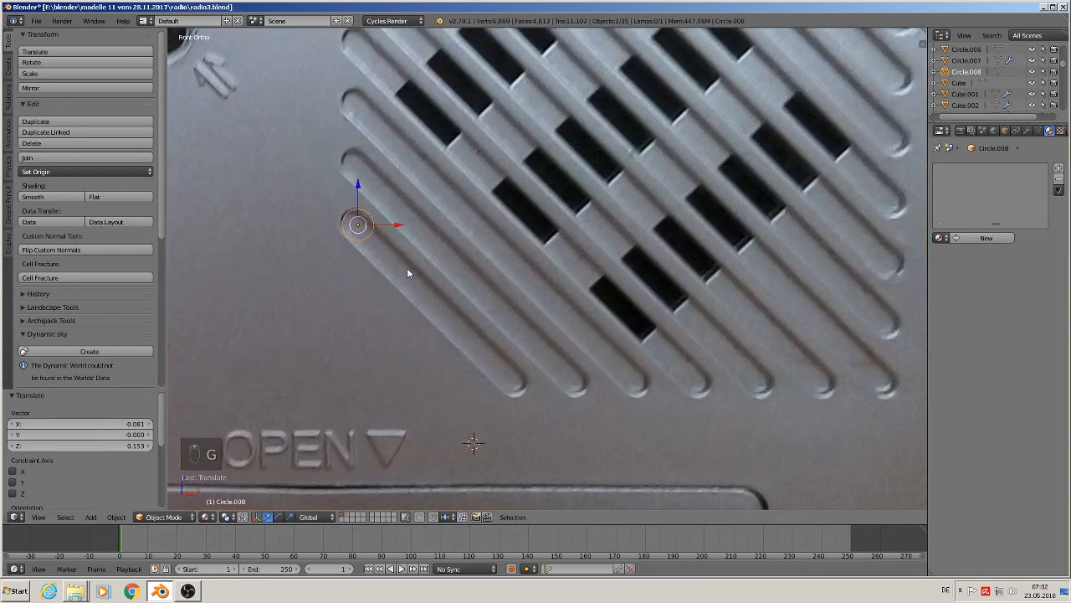
key("s")
left_click(401, 266)
key("g")
left_click(382, 238)
Step: Delete the circle's right-hand vertices in Edit Mode, leaving a half circle around the groove's rounded end
key("Tab")
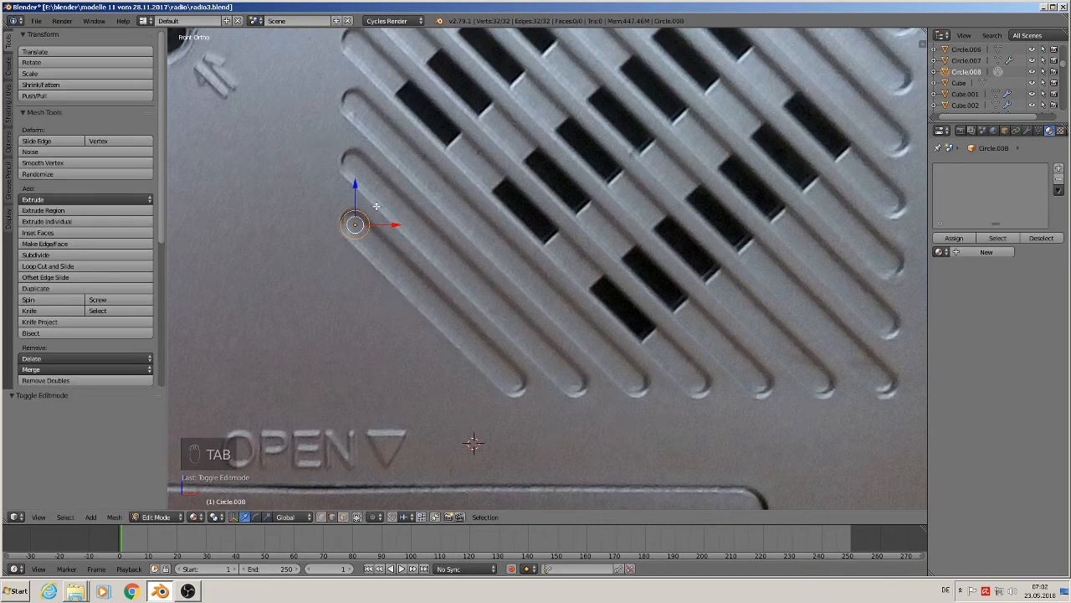
key("a")
key("a")
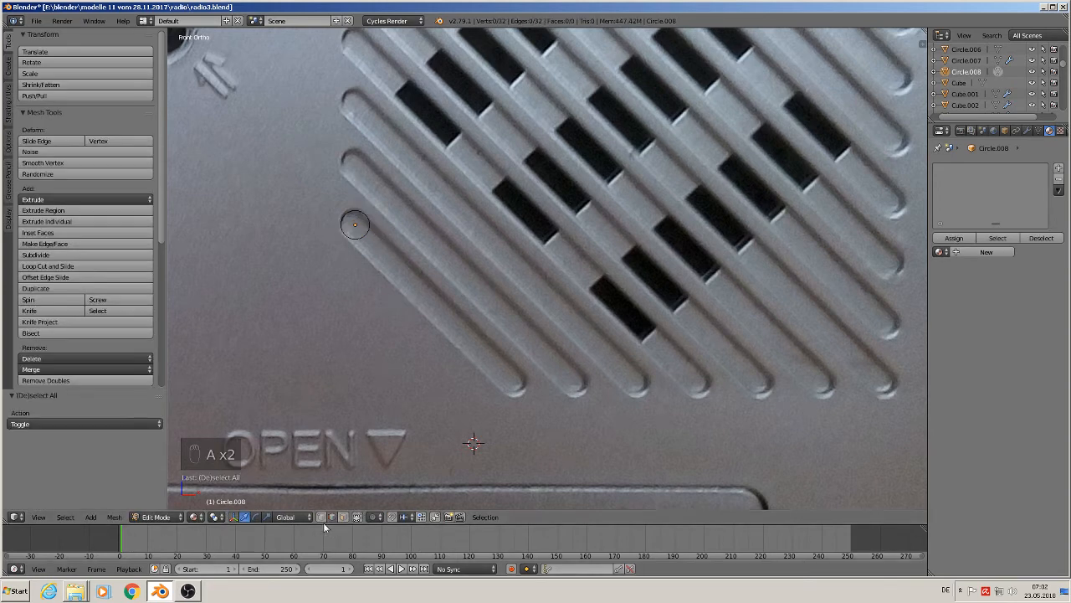
scroll(382, 219, "up", 4)
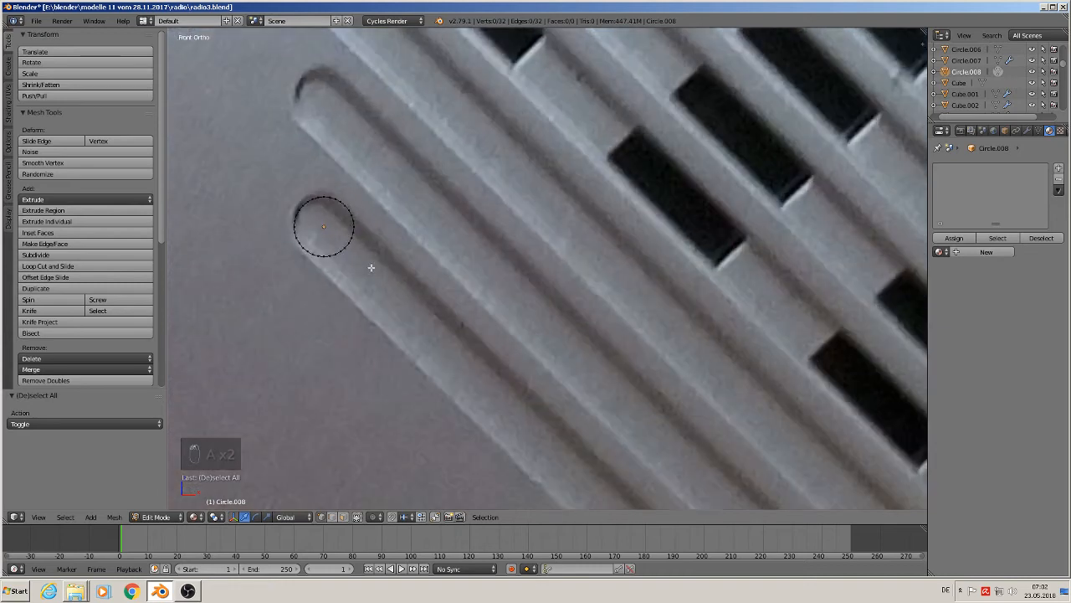
key("b")
left_click_drag(394, 295, 328, 179)
key("x")
left_click(329, 175)
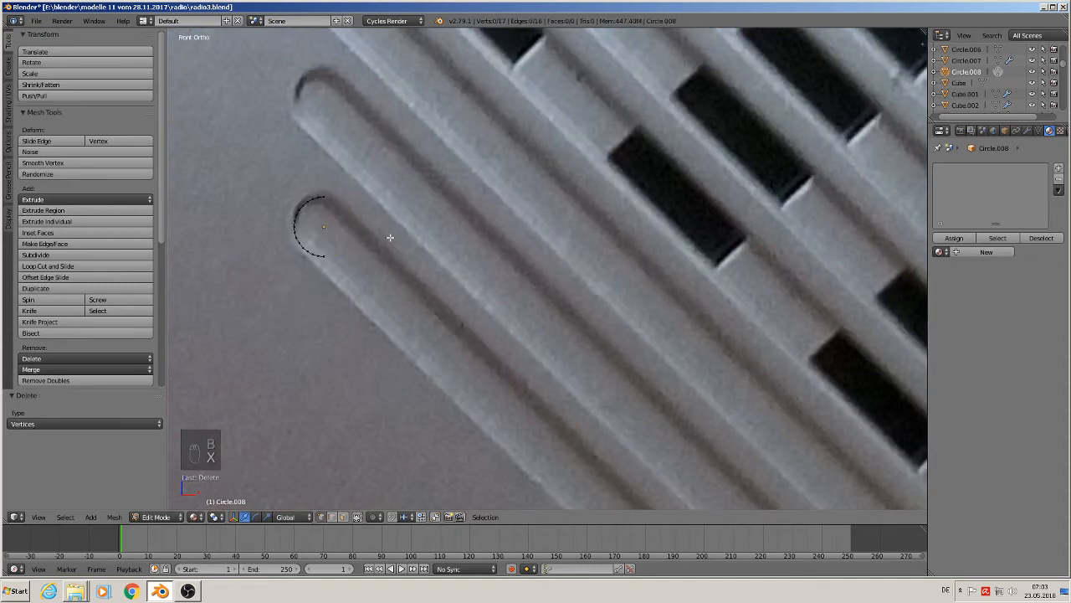
Step: Duplicate the half circle 0.161 along X and rotate the copy 180° about Z so the two open sides face each other
scroll(392, 239, "down", 2)
key("a")
scroll(397, 254, "down", 2)
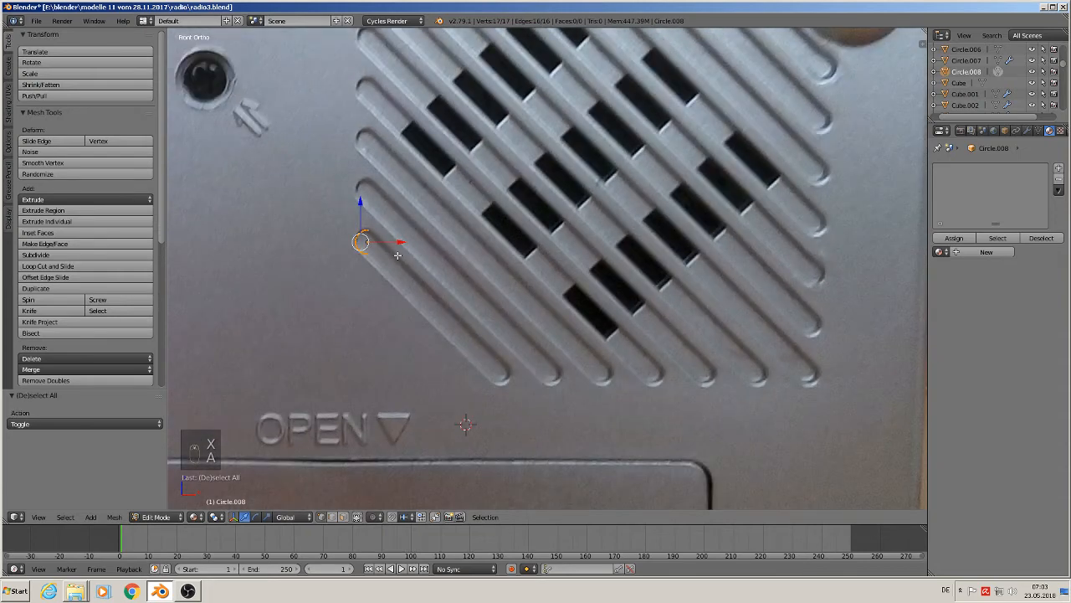
key("shift+d")
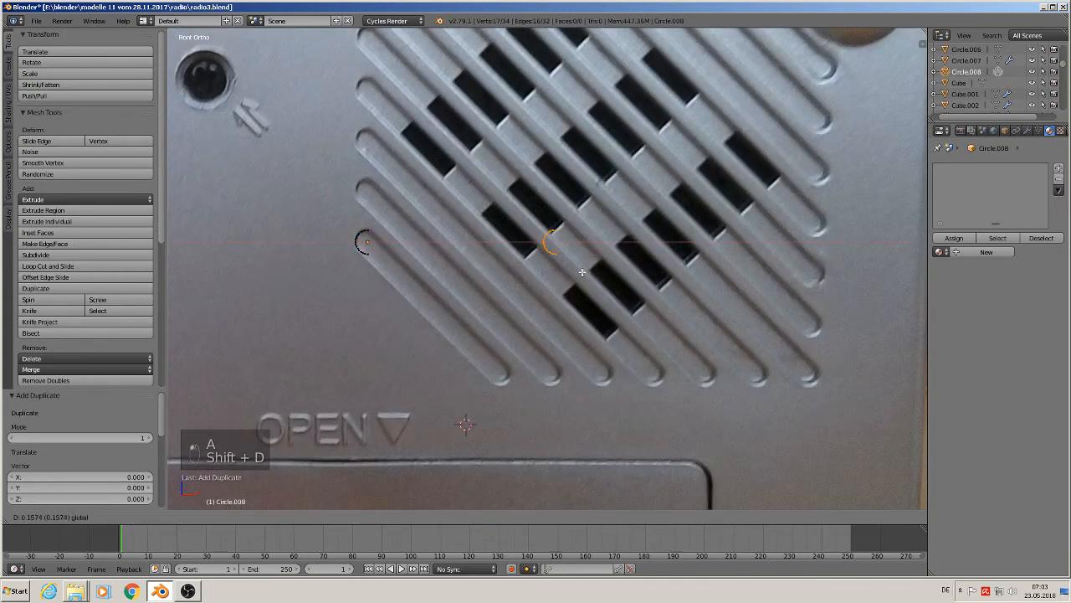
left_click(586, 267)
type("rz")
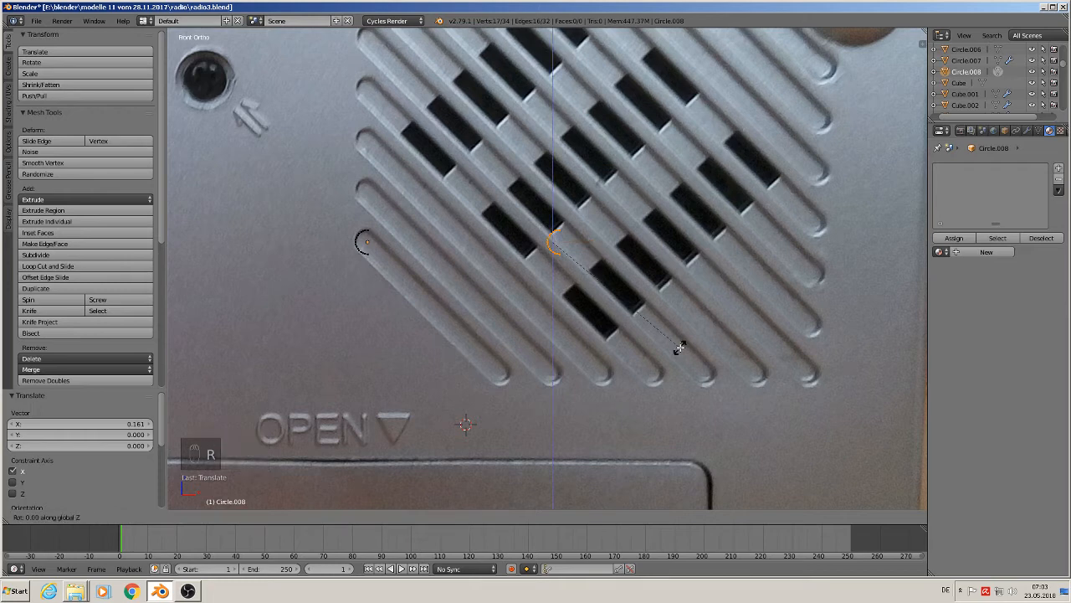
type("180")
key("Return")
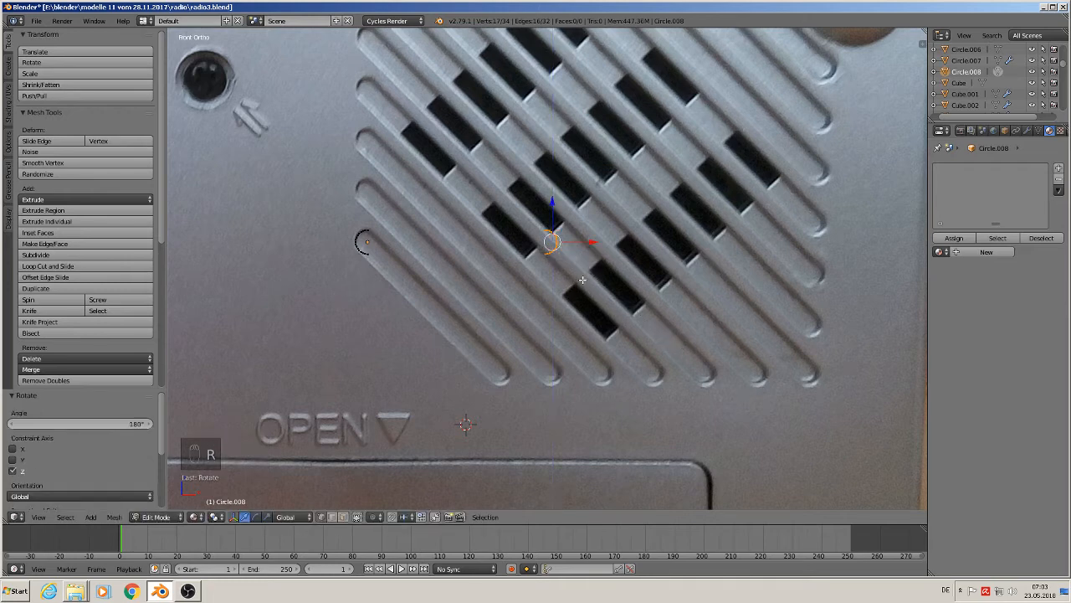
Step: Connect the facing end vertices of the two half circles with an upper and a lower straight edge
scroll(751, 295, "up", 4)
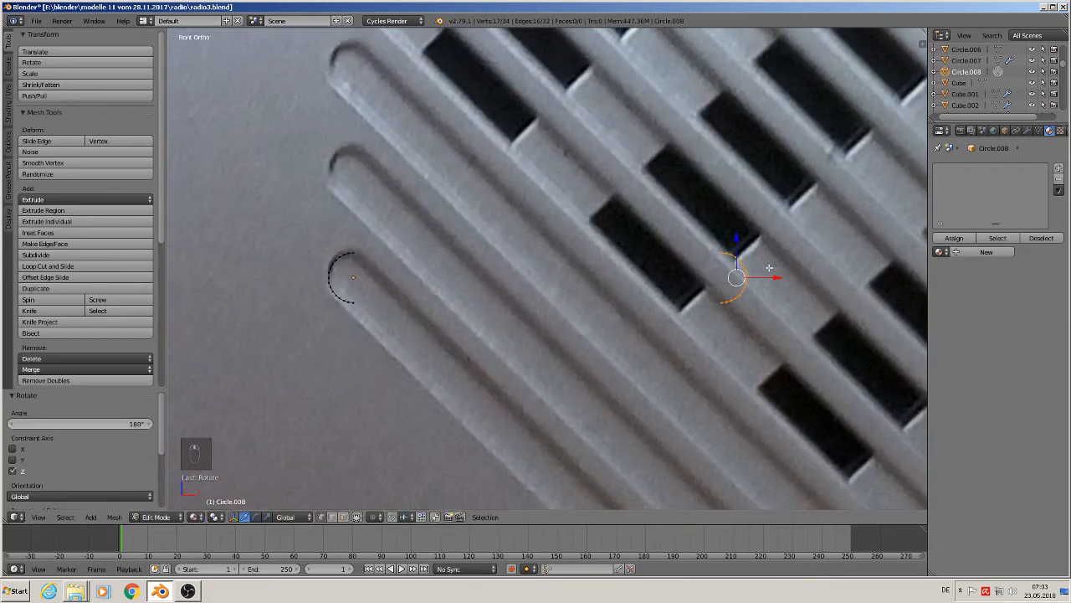
right_click(718, 251)
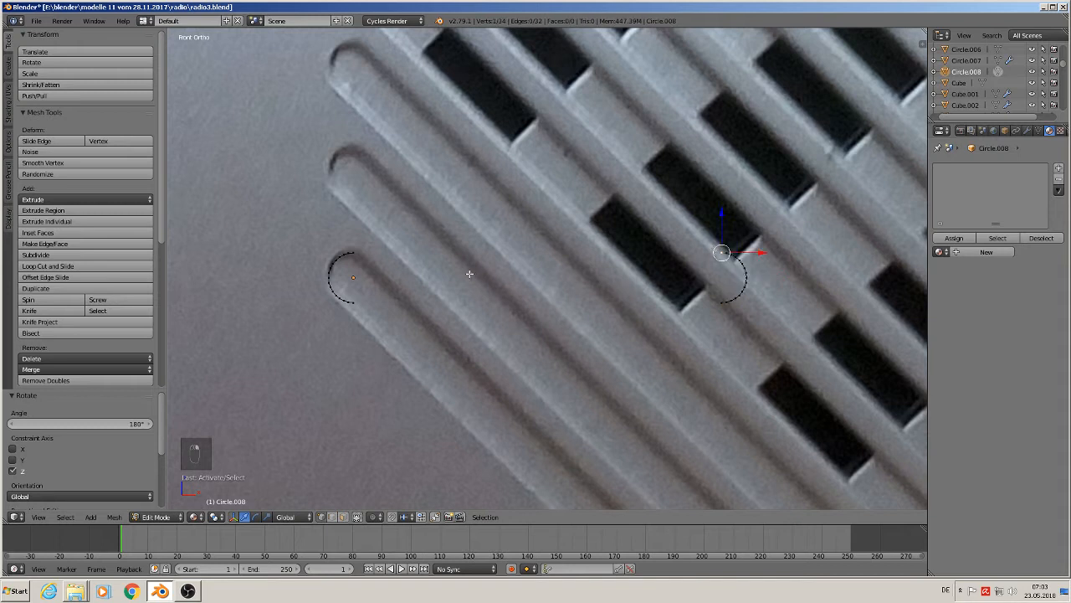
right_click(365, 249, "shift")
key("f")
right_click(688, 301)
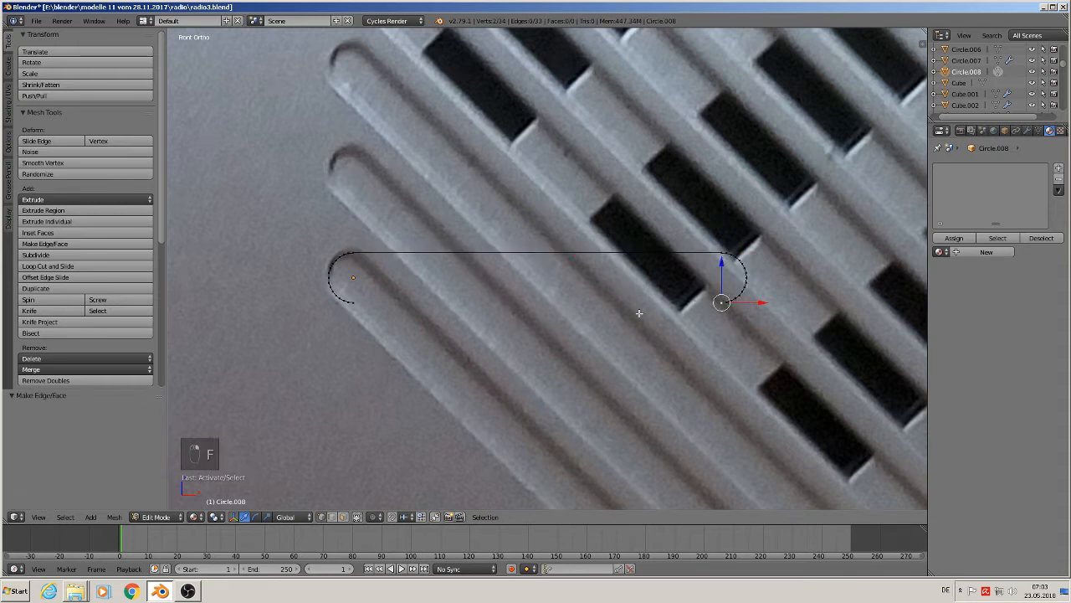
right_click(372, 302, "shift")
key("f")
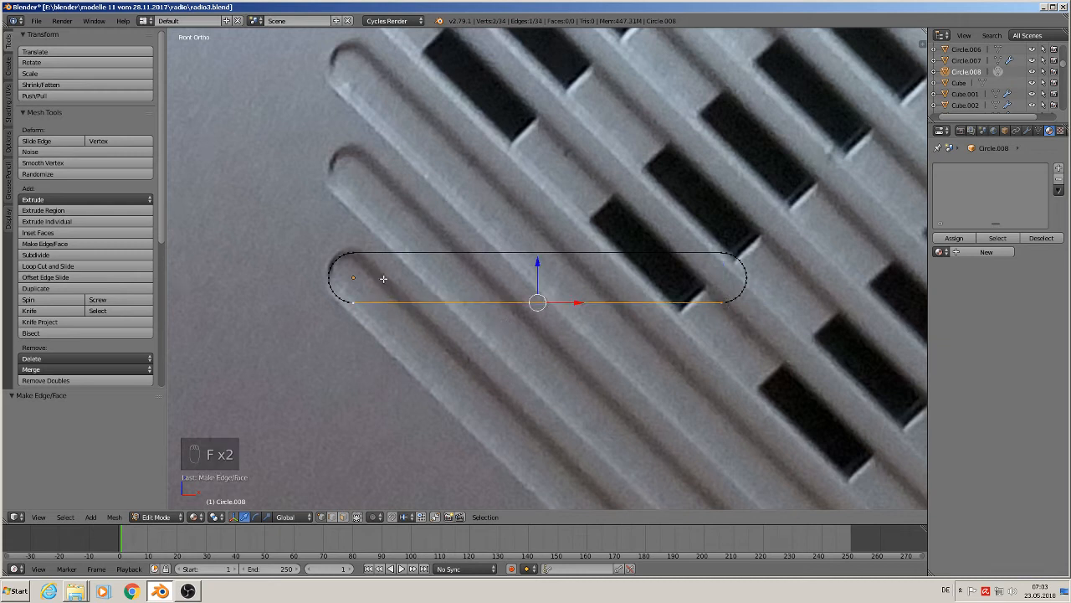
Step: Fill the closed slot outline with a face and recalculate its normals
key("a")
key("a")
key("a")
key("f")
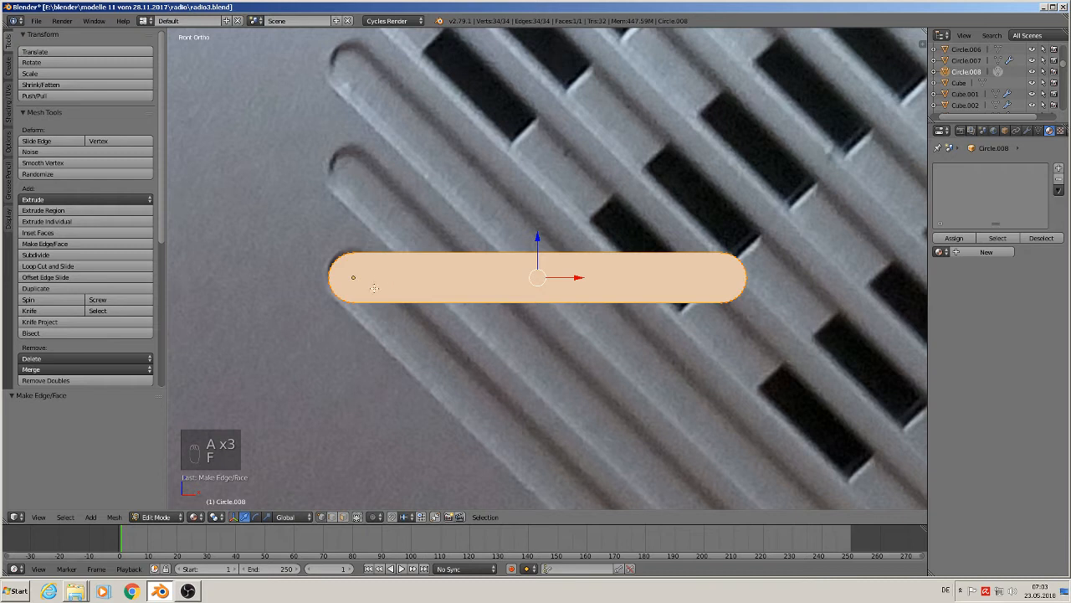
left_click(10, 99)
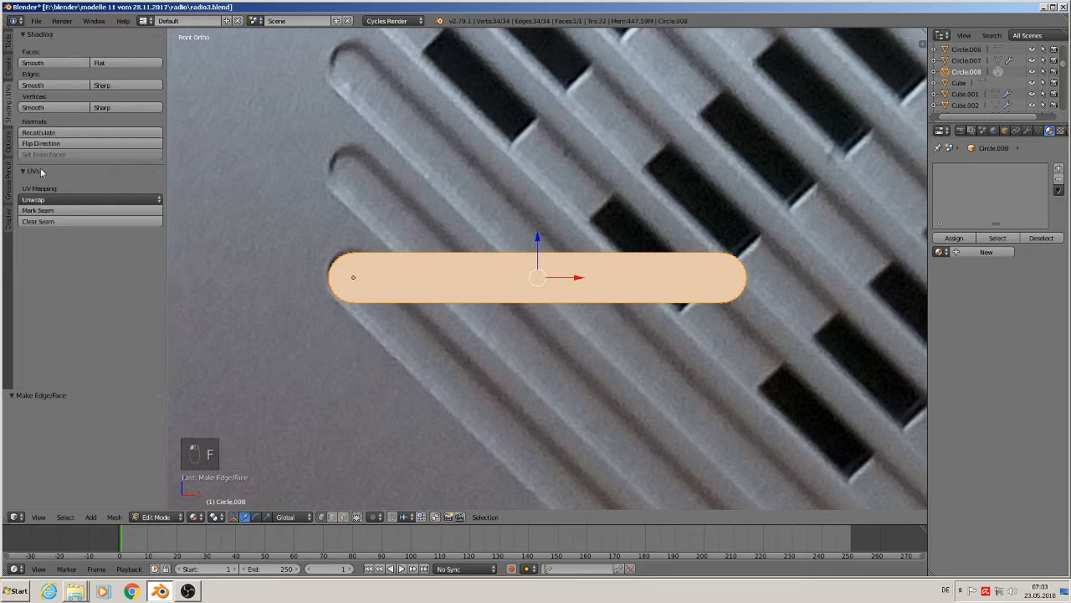
left_click(76, 134)
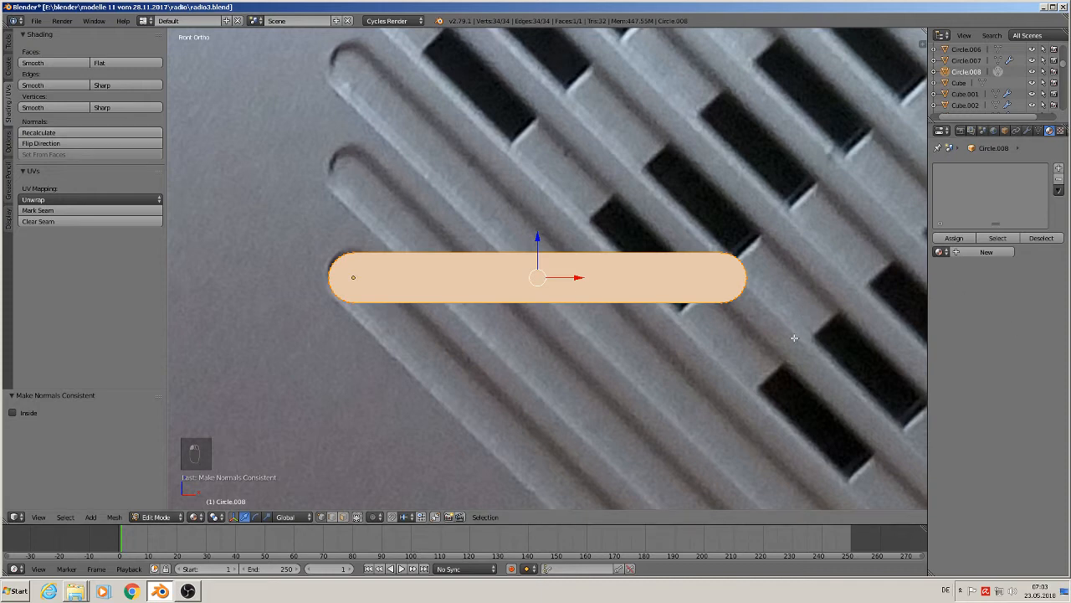
Step: Scale the slot shape by 0.866, move it -0.021 in X and -0.052 in Z, and rotate it 44° along the lowest groove
scroll(794, 338, "down", 6)
middle_click_drag(703, 308, 523, 205, "shift")
scroll(574, 276, "up", 1)
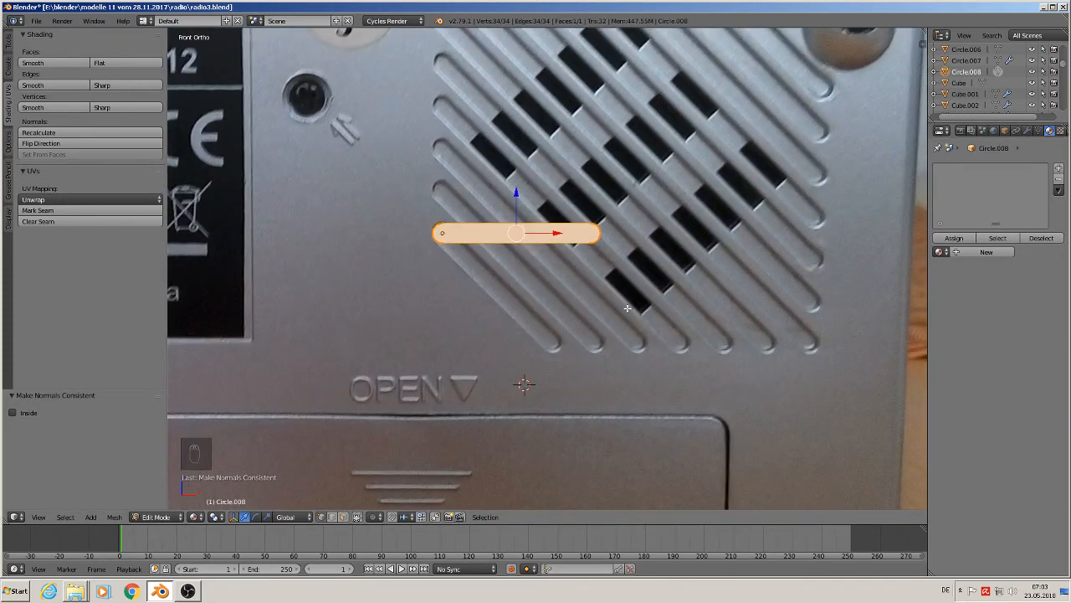
key("s")
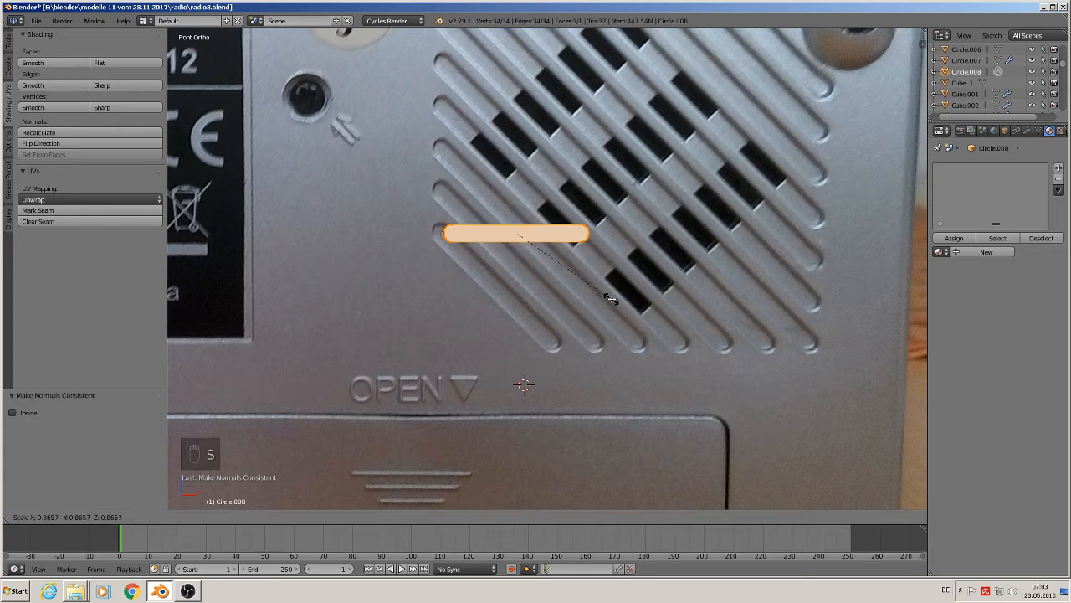
left_click(611, 299)
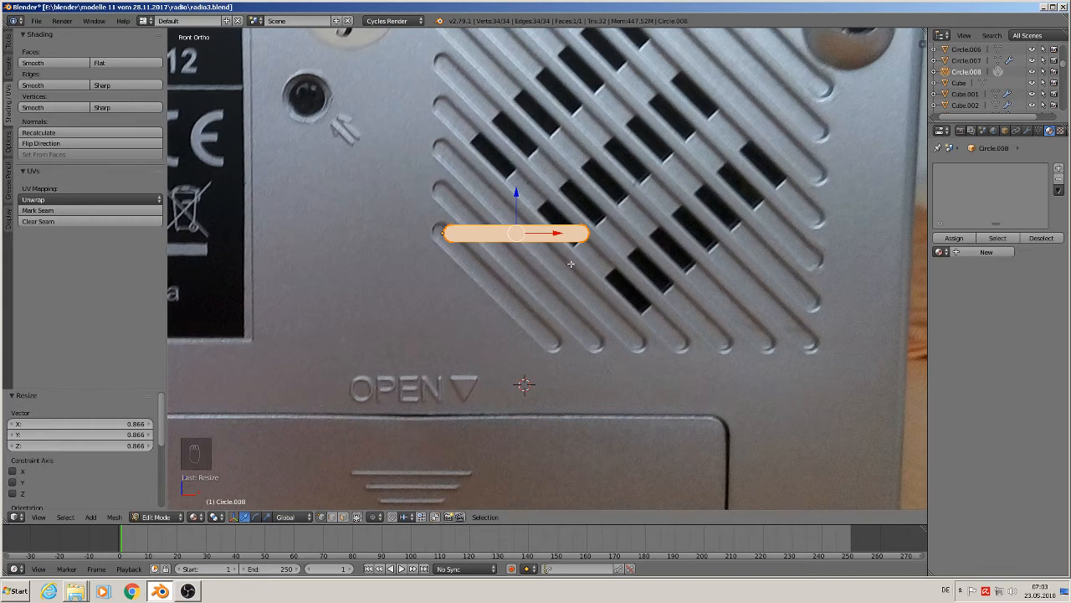
key("g")
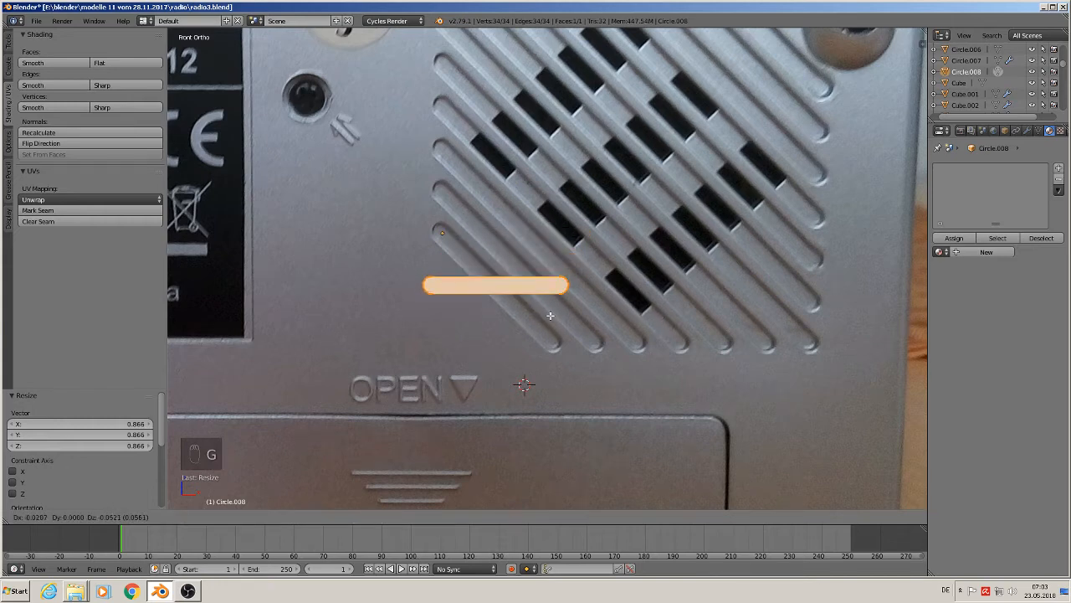
left_click(550, 315)
key("r")
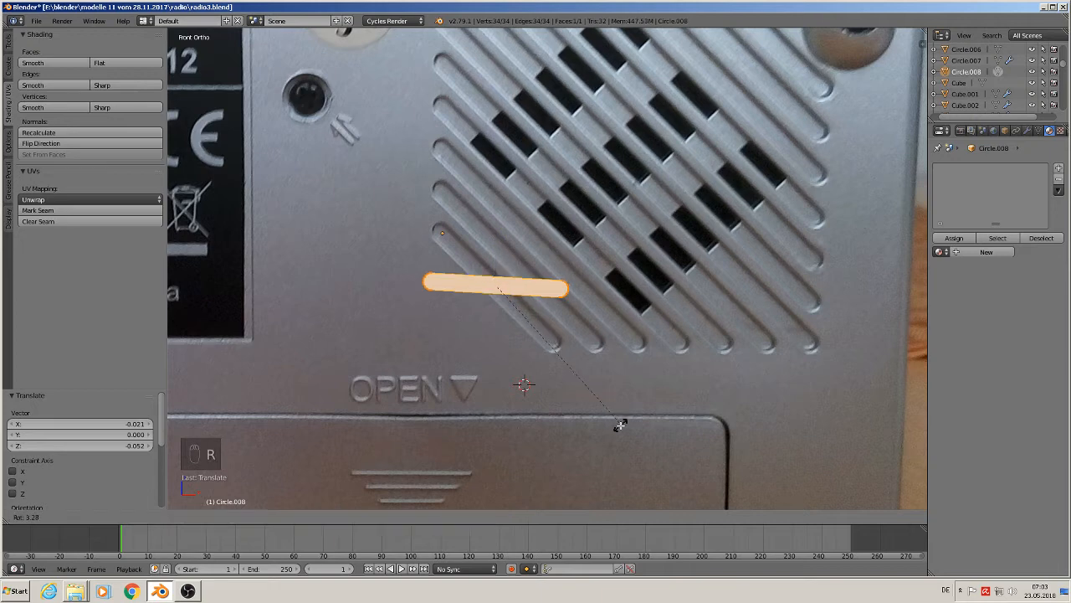
left_click(500, 501)
scroll(527, 397, "up", 2)
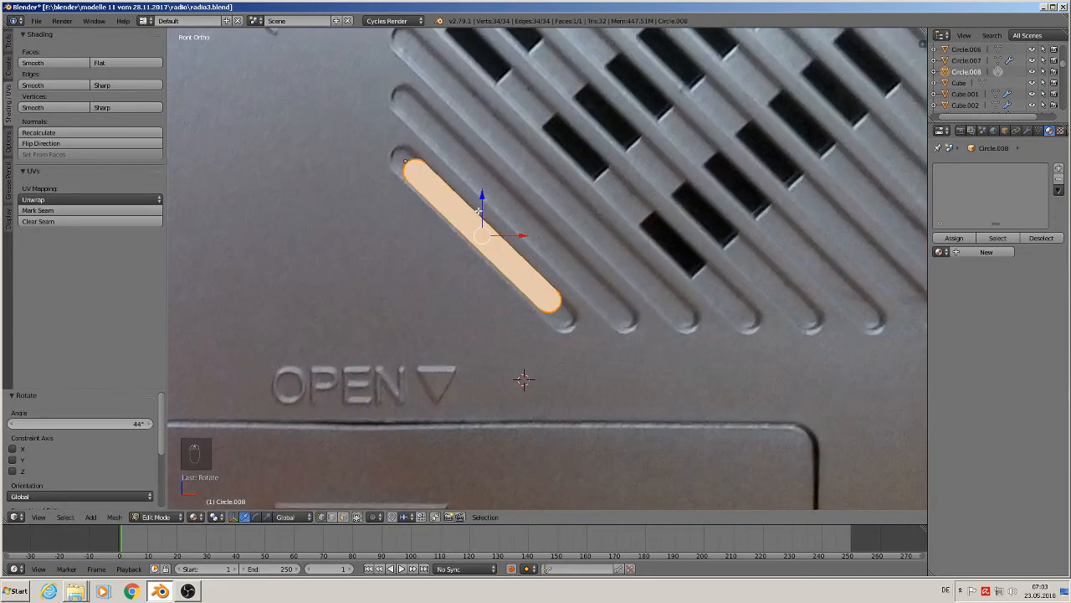
middle_click_drag(478, 211, 494, 261, "shift")
key("Tab")
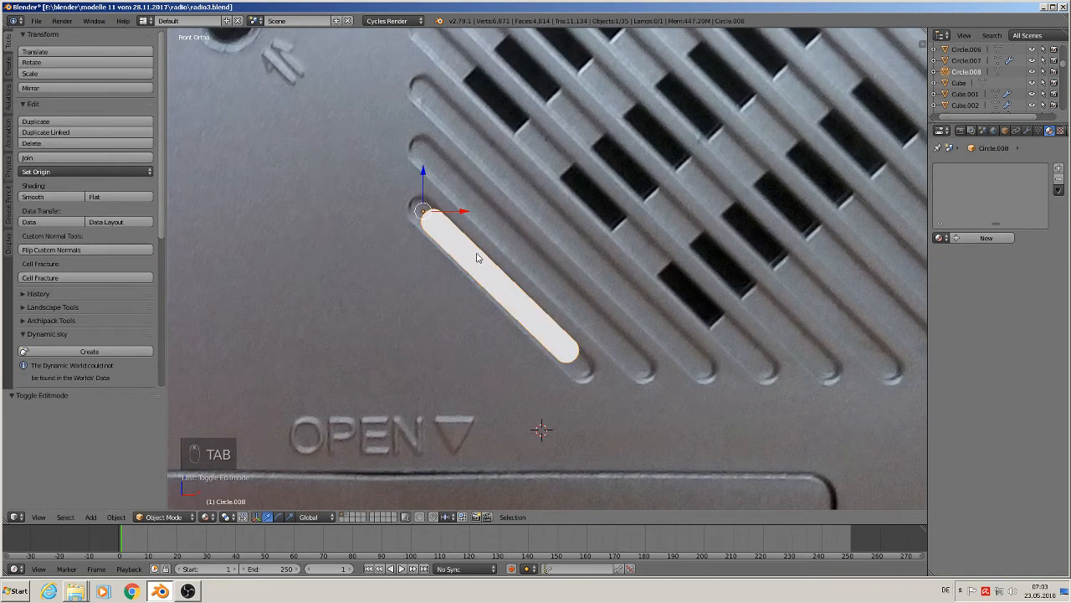
left_click(309, 517)
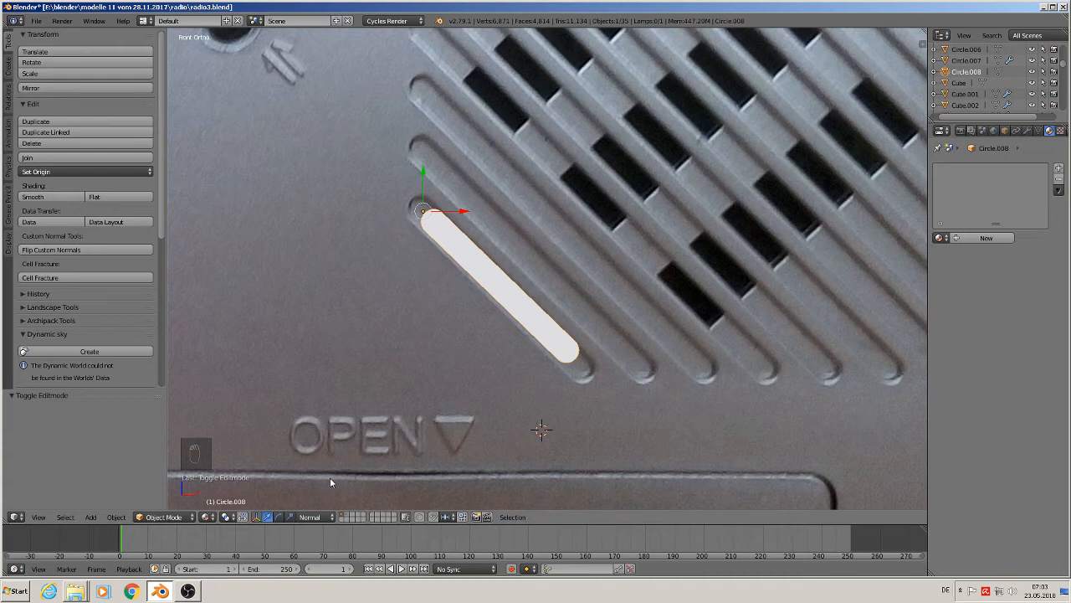
left_click(308, 516)
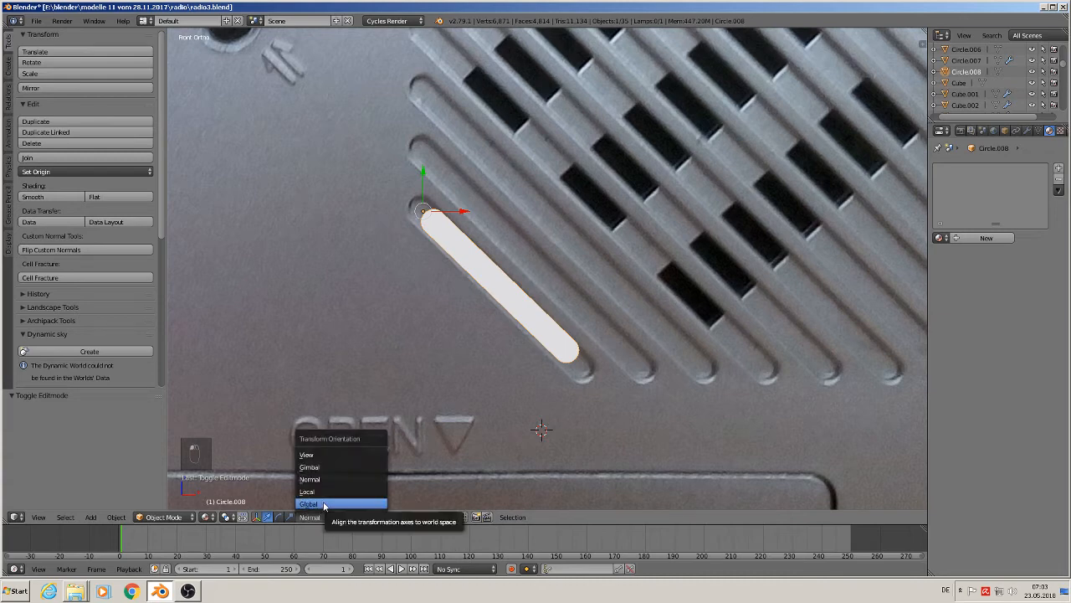
left_click(324, 491)
left_click(308, 516)
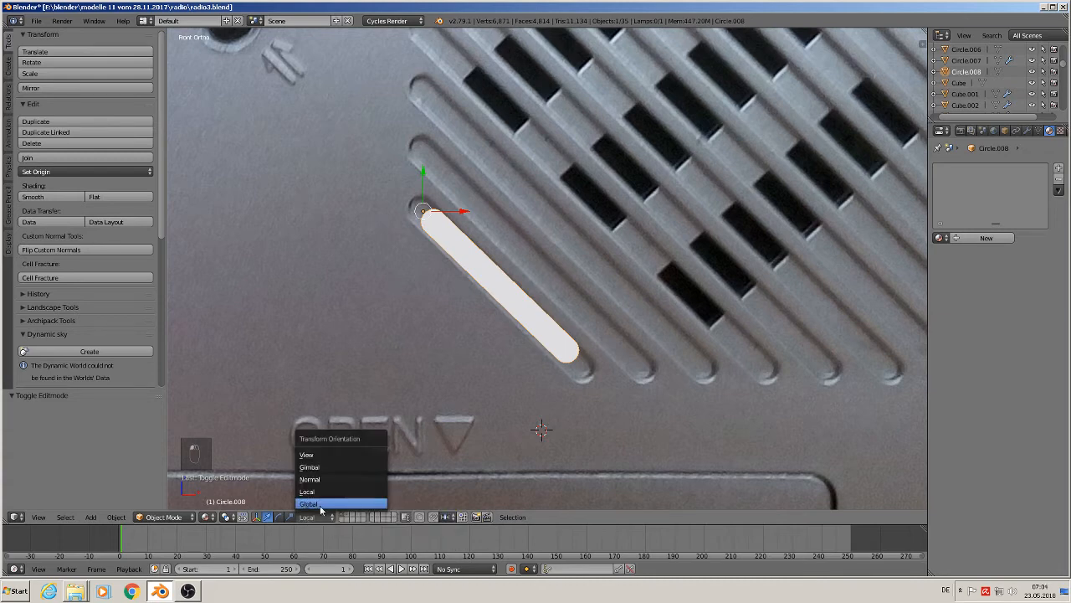
left_click(324, 501)
Step: Move the strip's upper-left end vertices -0.009 in X and 0.007 in Z onto the lowest groove's rounded end
scroll(552, 221, "up", 2)
key("Tab")
key("a")
key("a")
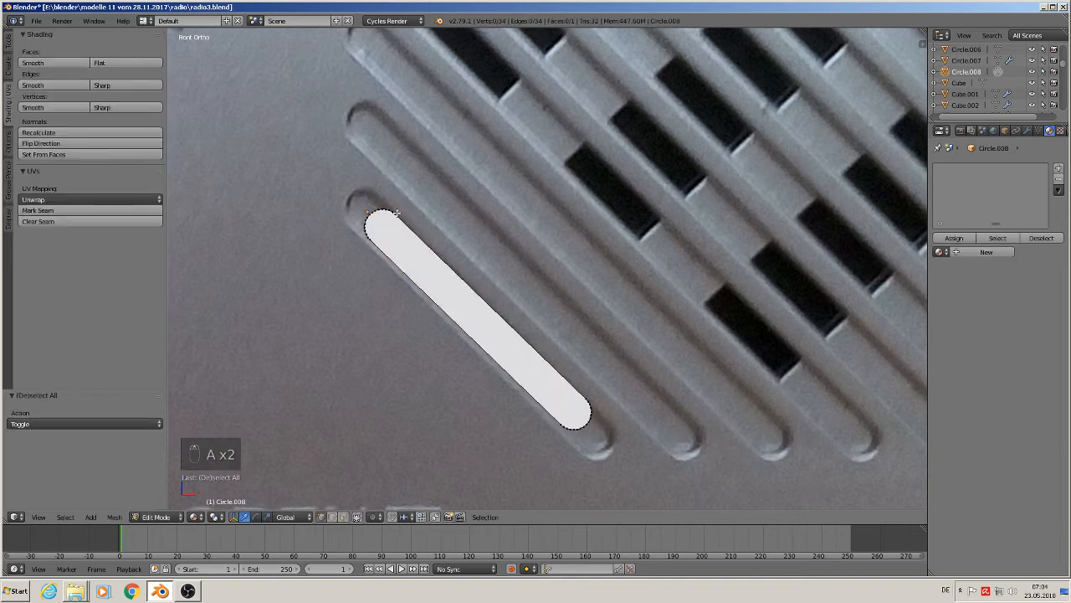
key("c")
left_click(389, 220)
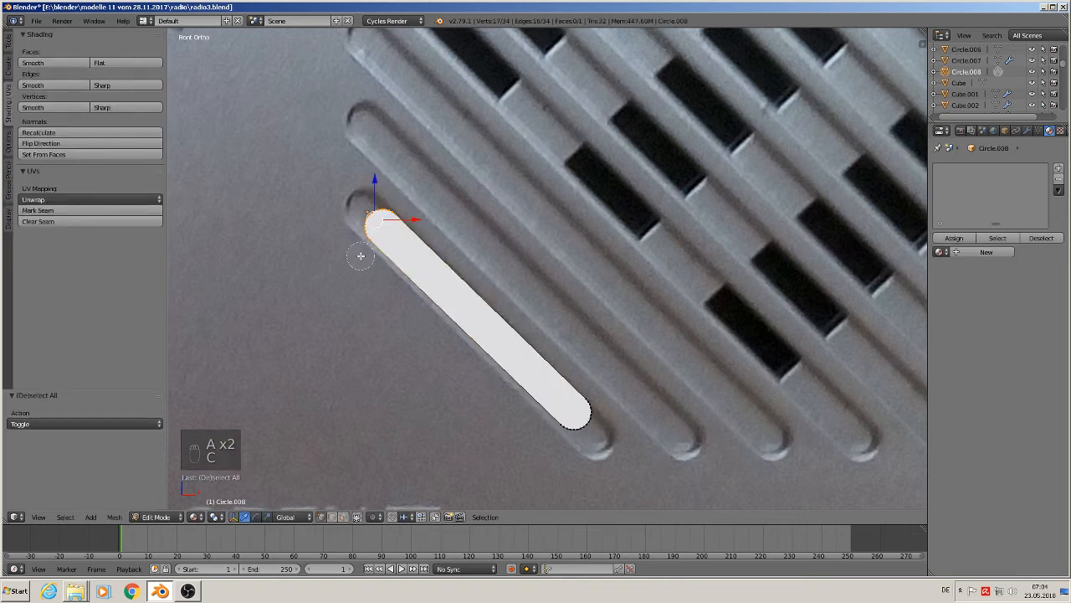
key("g")
left_click(410, 244)
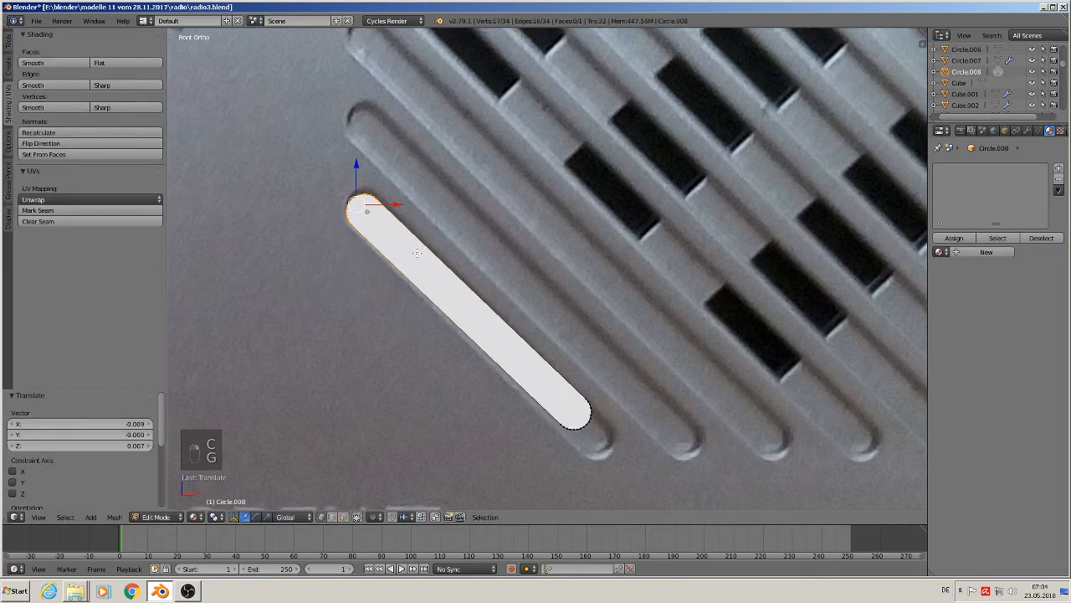
Step: Move the strip's lower-right end vertices 0.009 in X and -0.012 in Z towards the groove's lower end
key("a")
key("c")
left_click(583, 409)
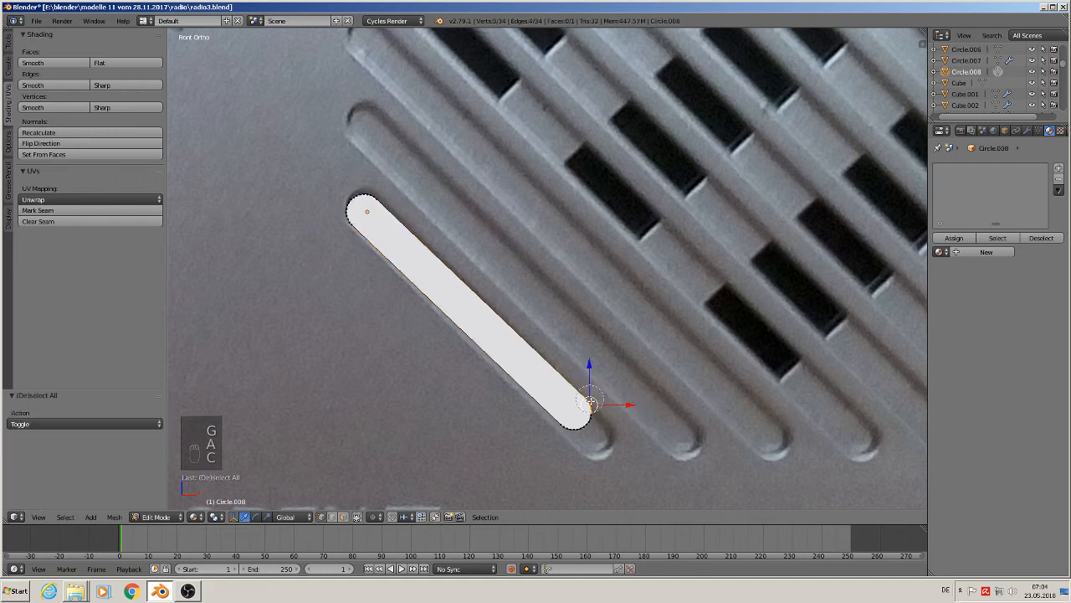
right_click(563, 431)
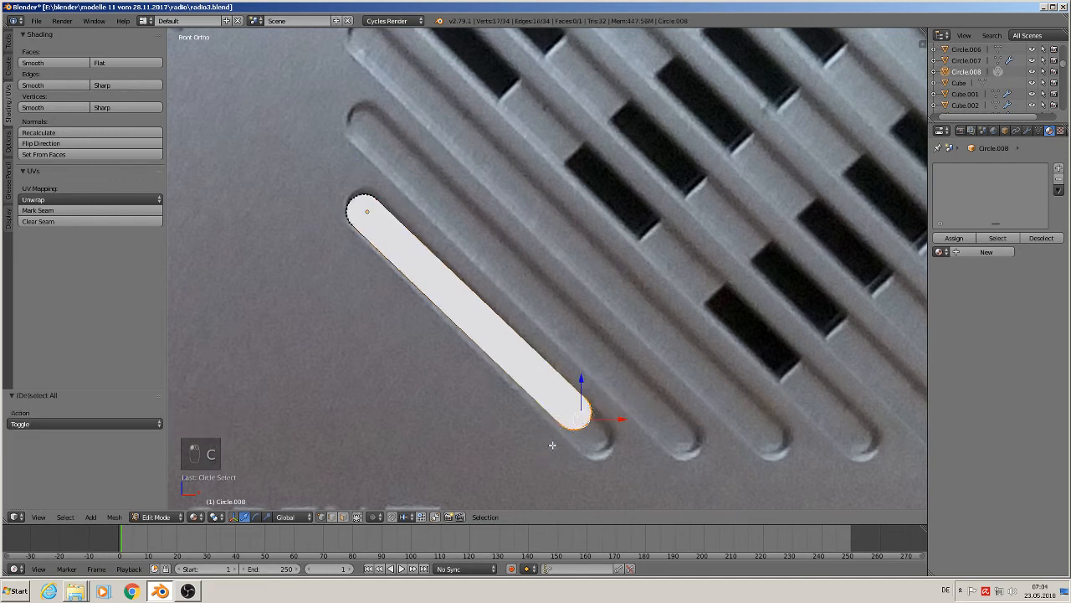
key("g")
left_click(571, 469)
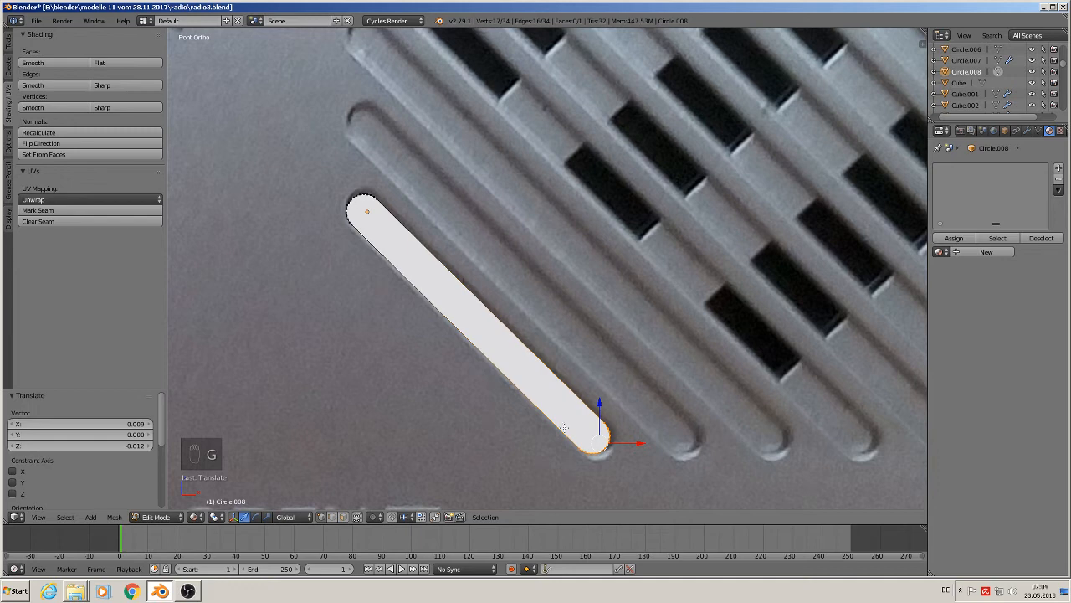
Step: Duplicate the strip object 0.001 in X and 0.043 in Z onto the second-lowest groove
scroll(564, 427, "down", 3)
key("Tab")
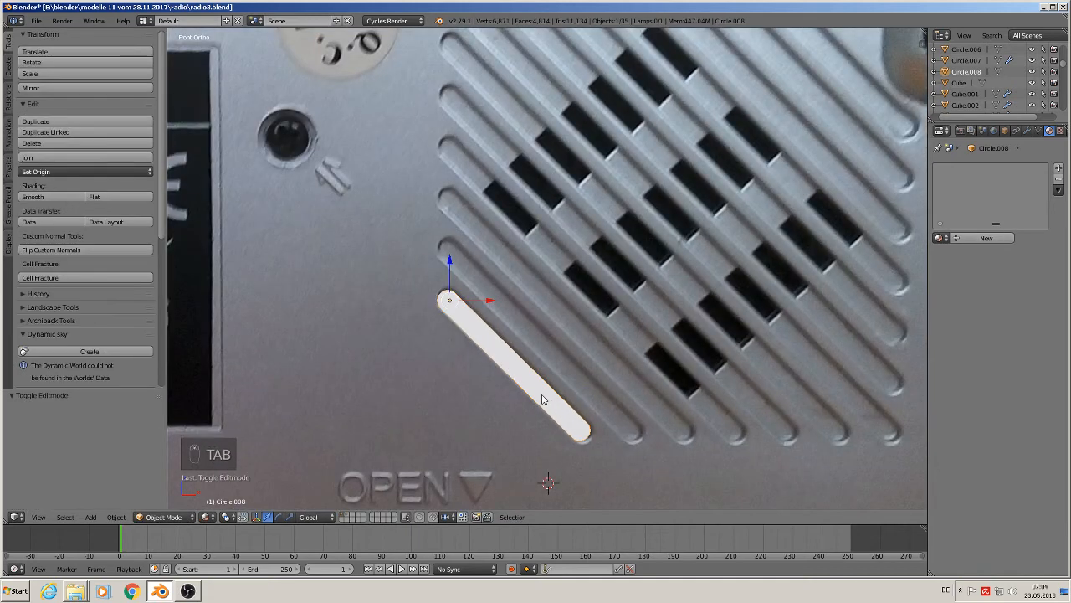
key("shift+d")
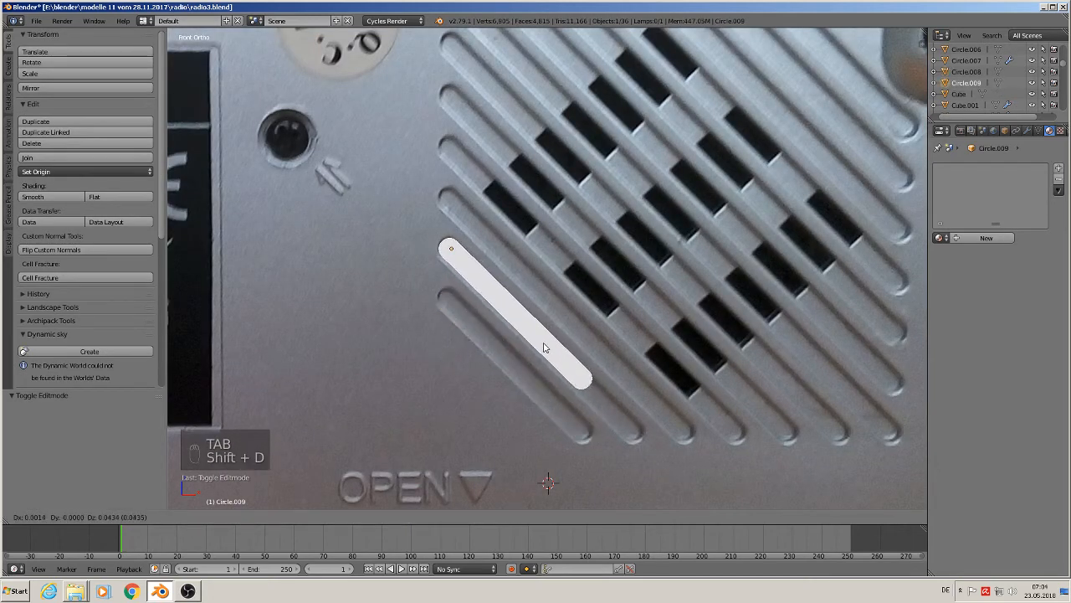
left_click(544, 347)
Step: Select both groove strips and move them -0.011 along Y, out from the reference photo
middle_click_drag(552, 366, 512, 371)
right_click(510, 368)
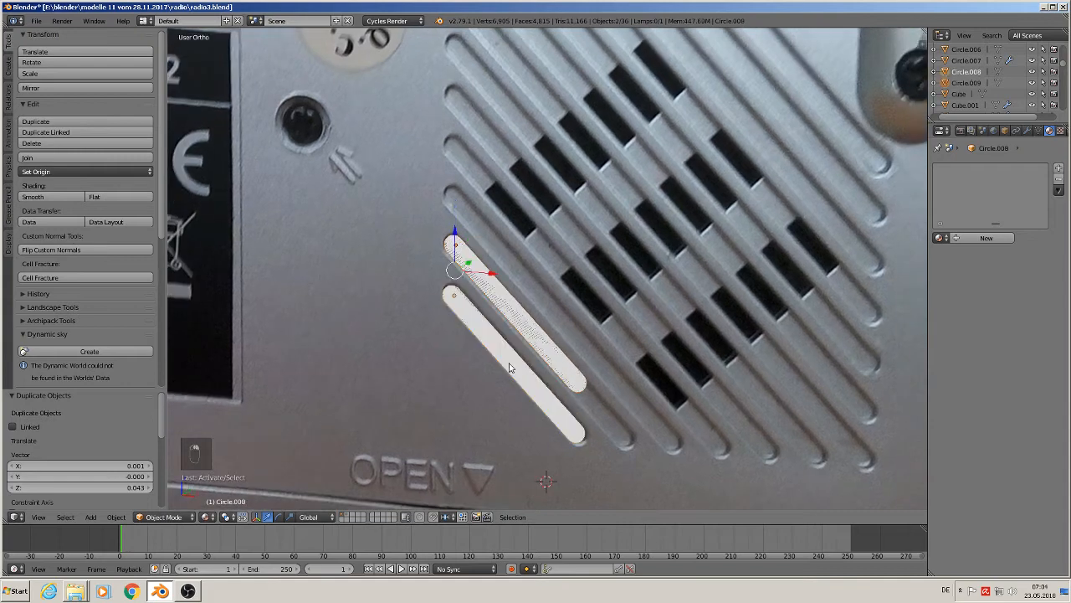
middle_click_drag(505, 257, 473, 277)
left_click_drag(486, 245, 478, 250)
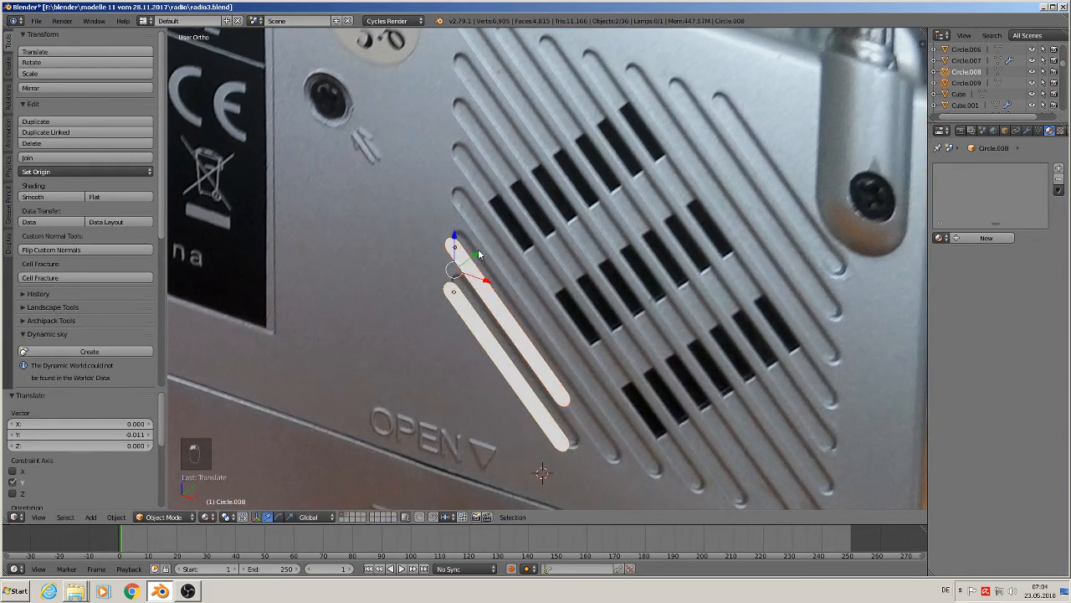
Step: Extend the second strip by moving its lower-right end vertices 0.043 in X and -0.046 in Z onto its groove's lower end
key("KP_1")
scroll(604, 275, "up", 4)
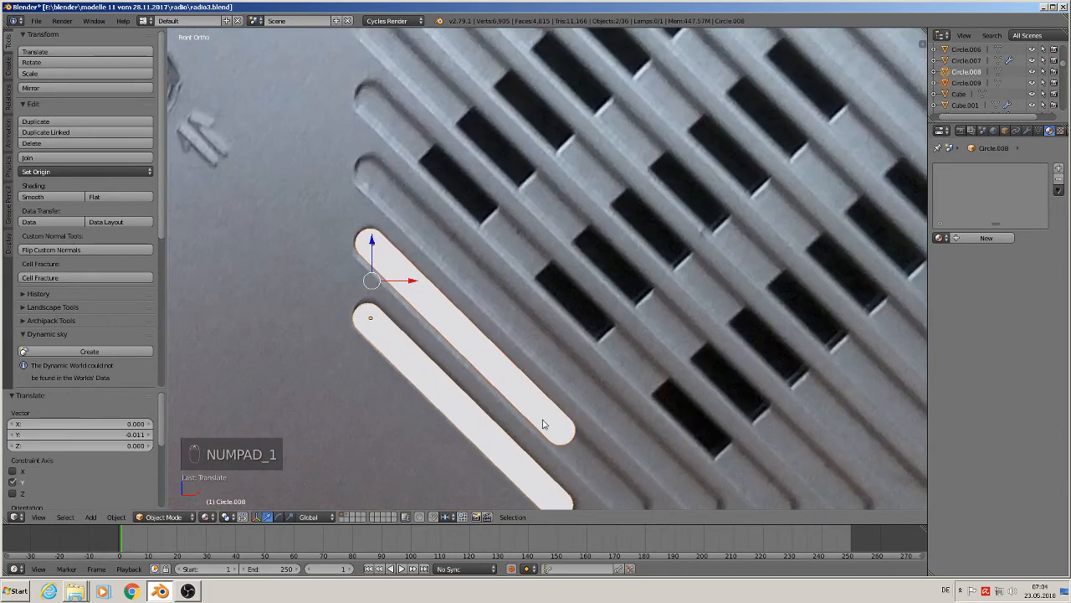
key("Tab")
middle_click_drag(637, 421, 605, 235, "shift")
key("Tab")
right_click(533, 240)
key("Tab")
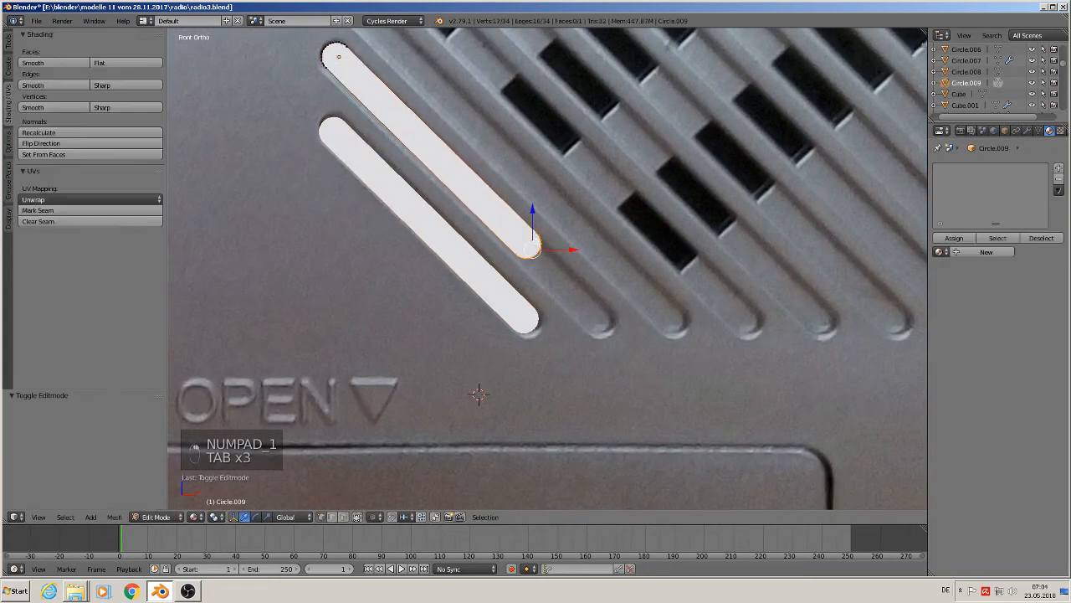
key("g")
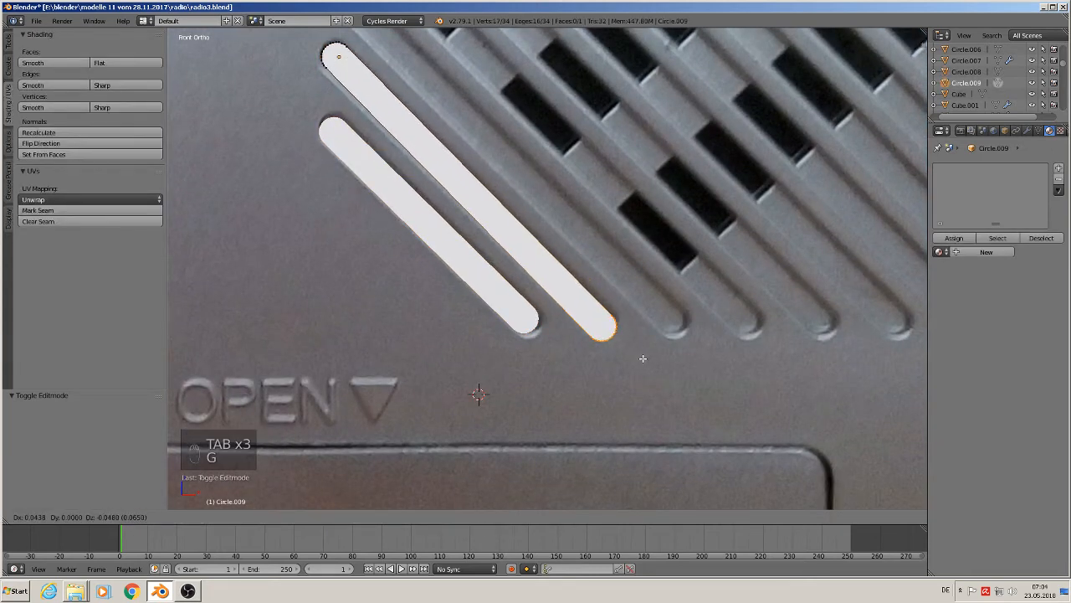
left_click(642, 356)
key("Tab")
scroll(586, 301, "down", 3)
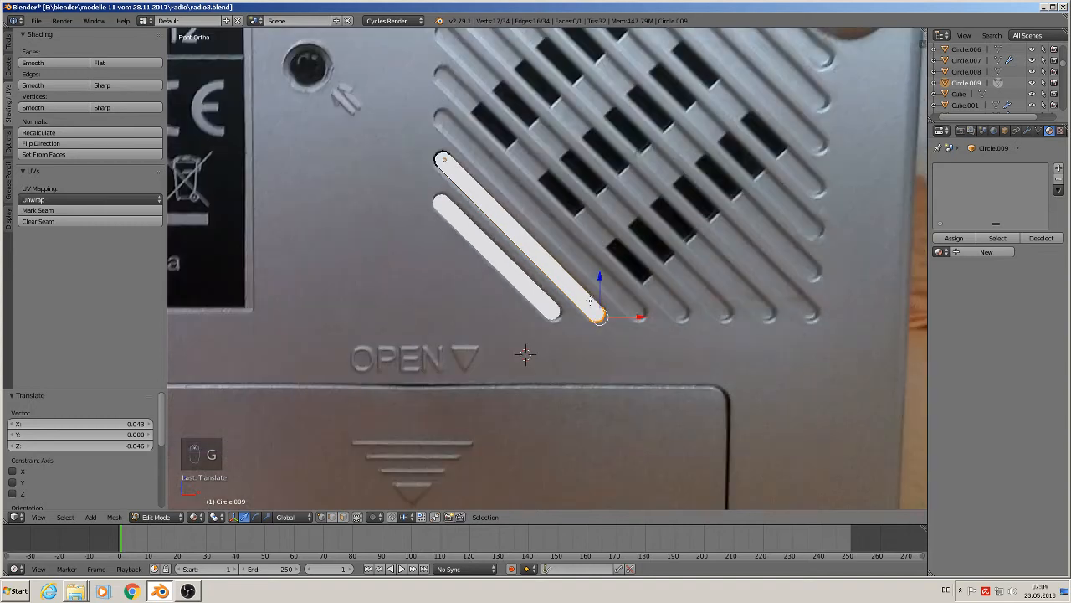
Step: Duplicate the second strip 0.042 in Z onto the third-lowest groove and extend its lower-right end vertices 0.043 in X and -0.041 in Z
middle_click_drag(575, 295, 564, 304, "shift")
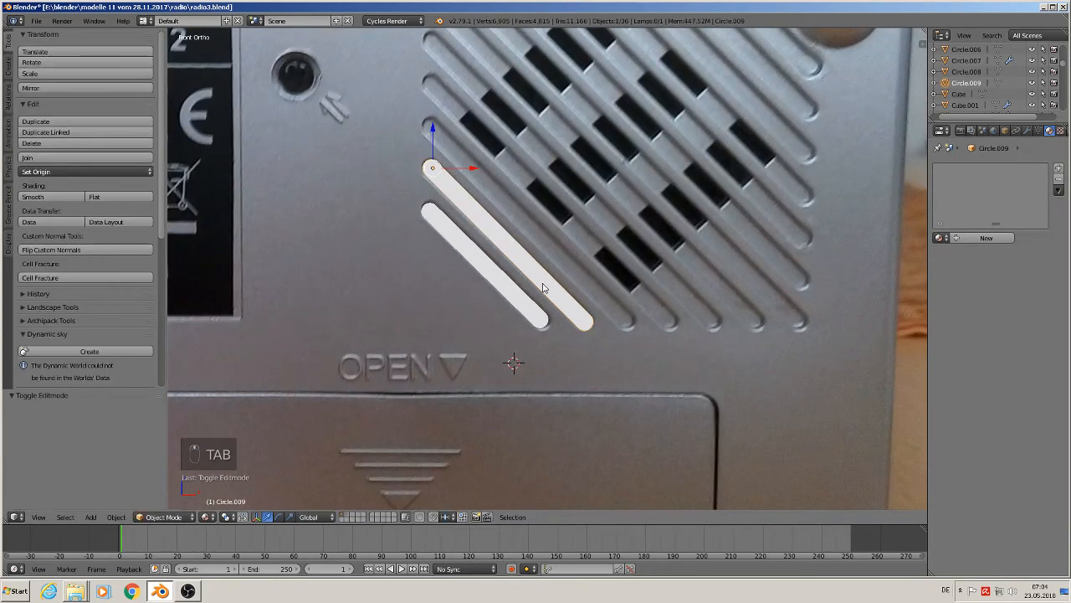
key("shift+d")
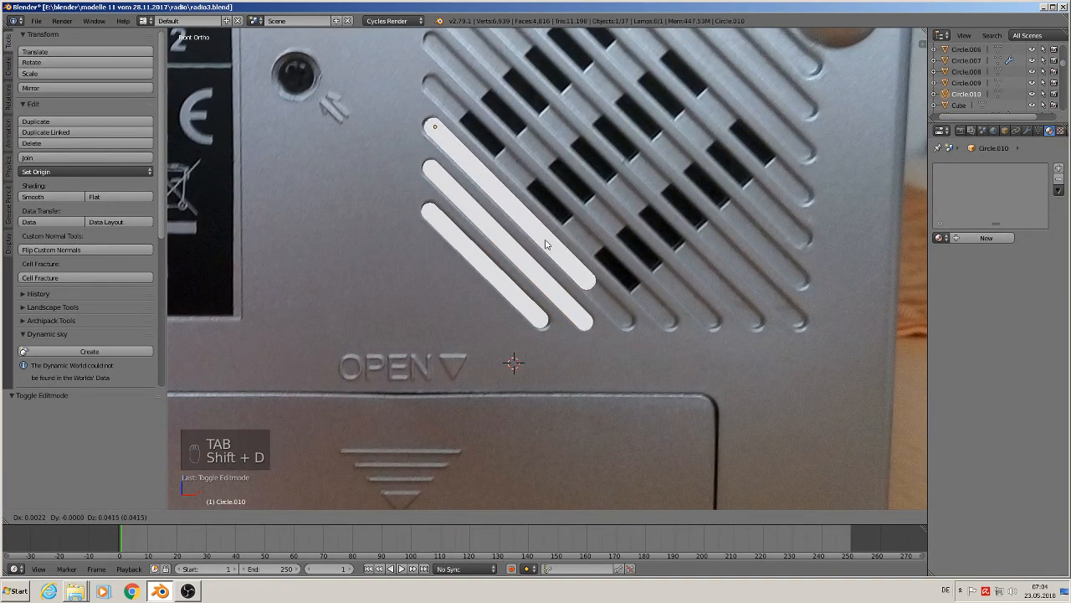
left_click(544, 243)
middle_click_drag(662, 261, 651, 307, "shift")
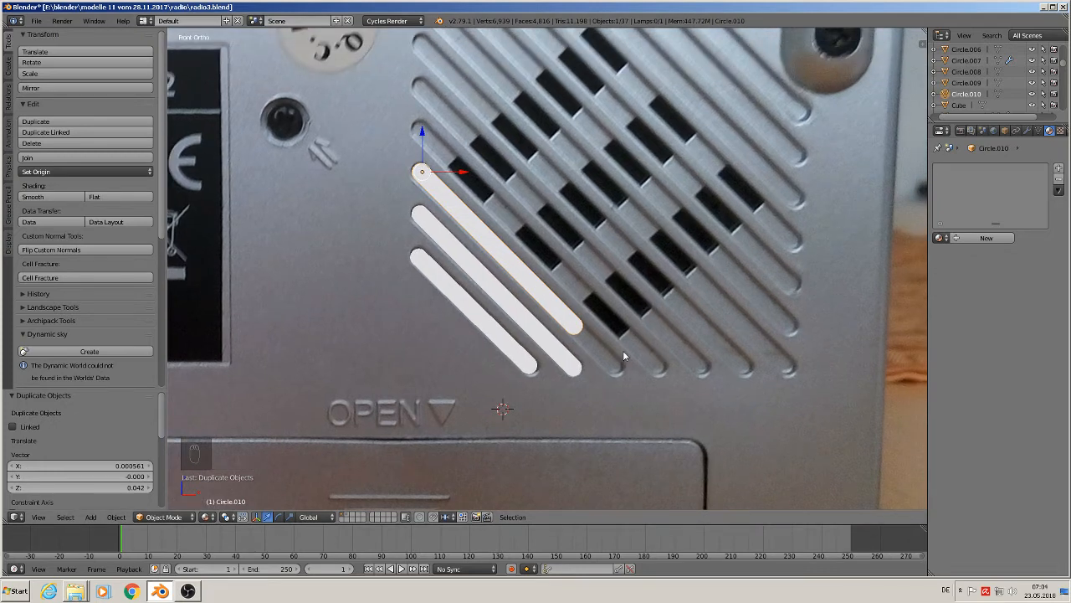
key("Tab")
key("g")
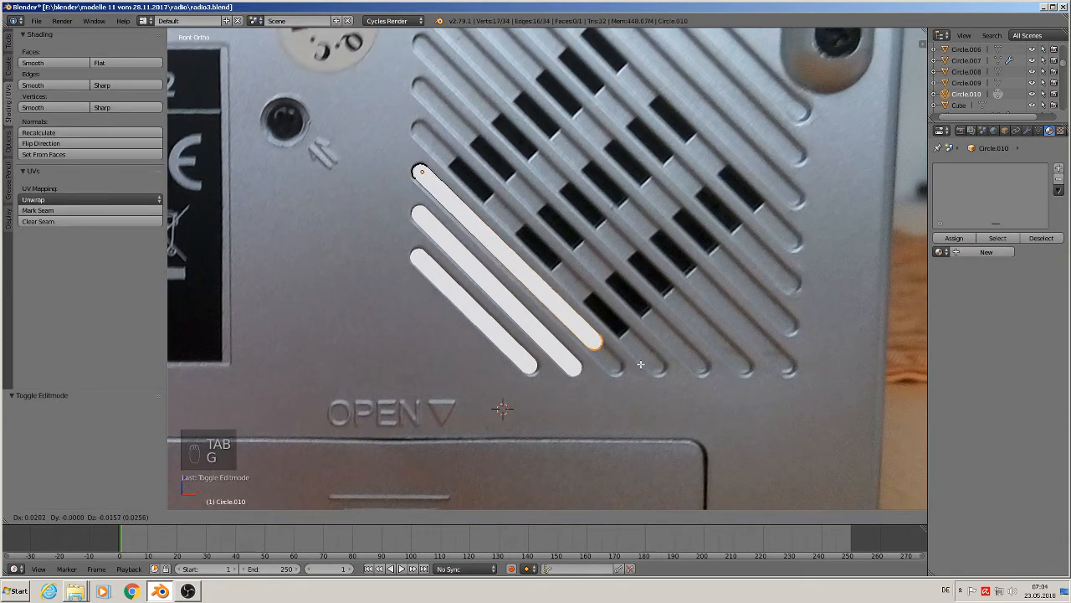
left_click(661, 387)
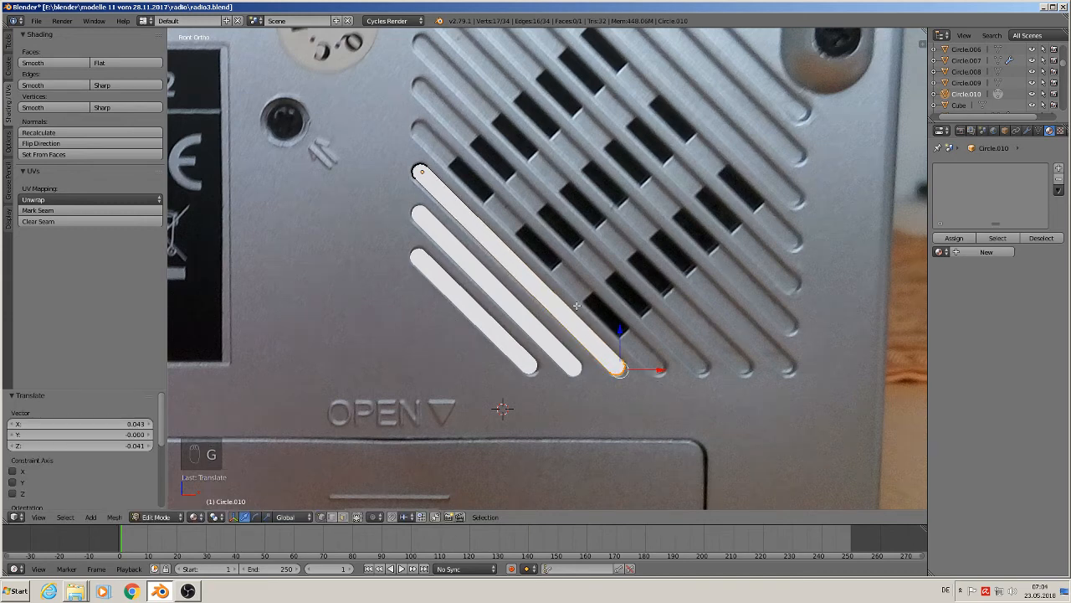
key("Tab")
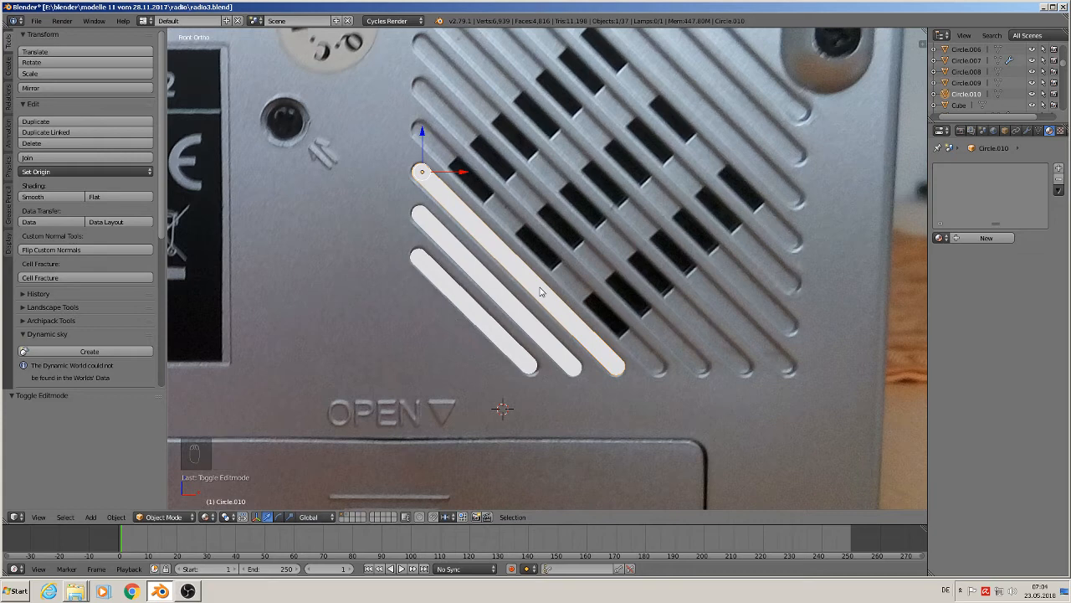
Step: Duplicate the third strip onto the fourth-lowest groove and extend its lower-right end vertices 0.041 in X and -0.043 in Z
key("shift+d")
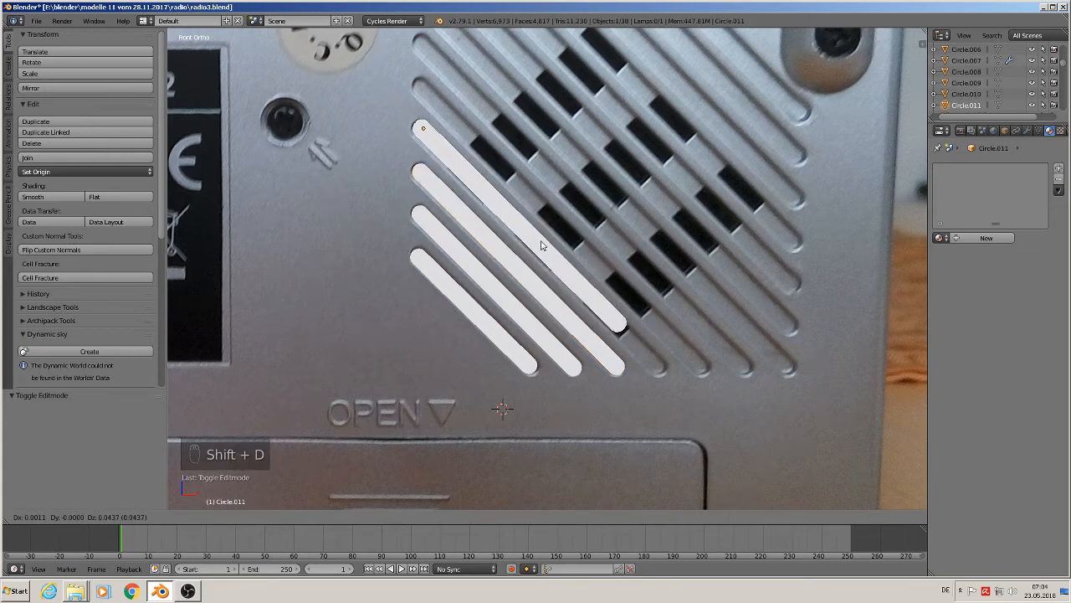
left_click(540, 246)
key("Tab")
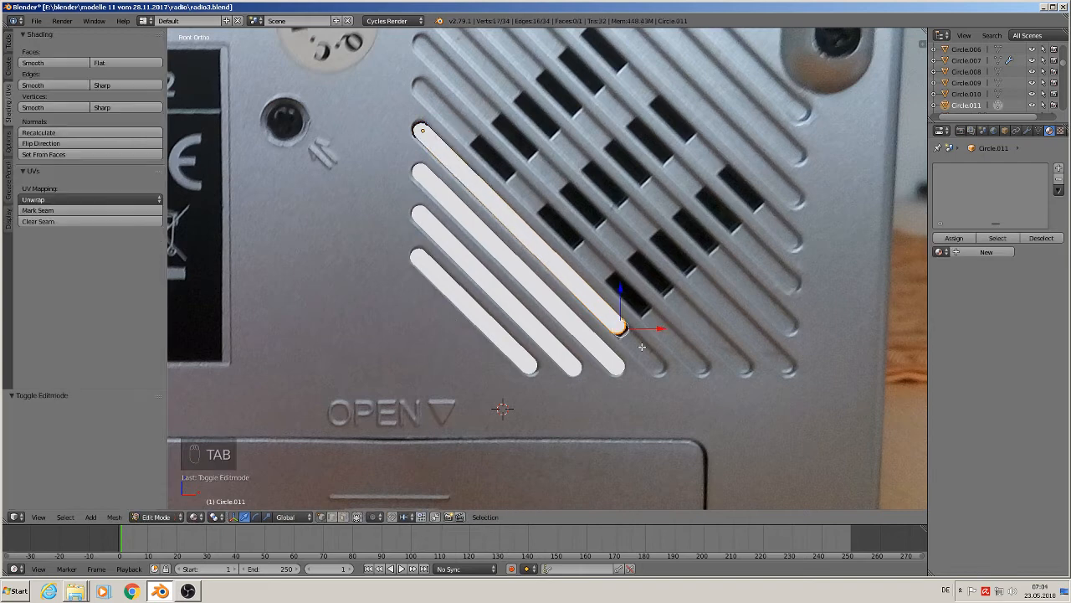
key("g")
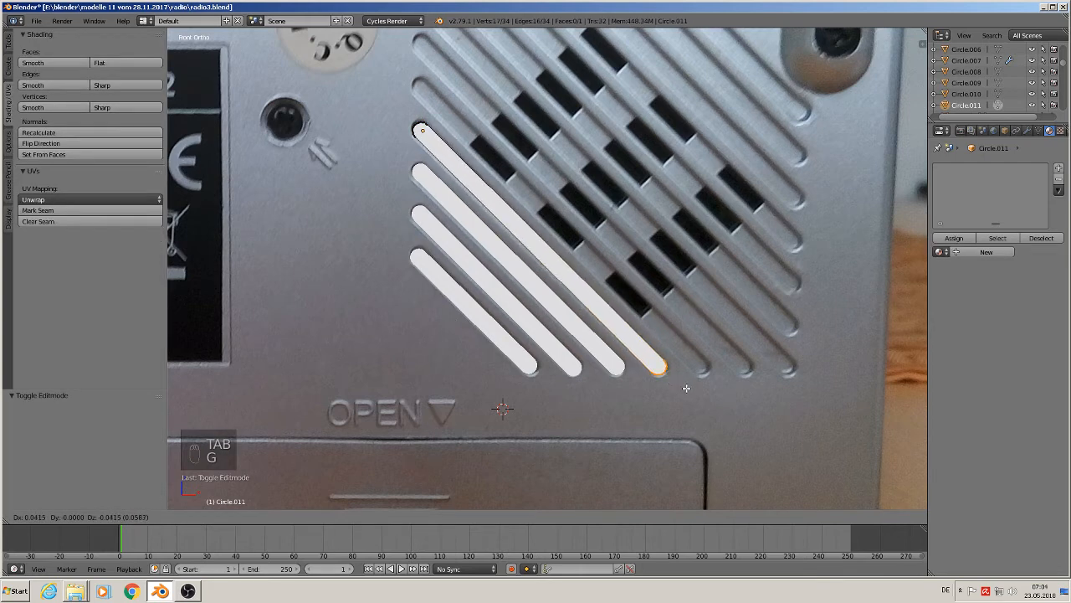
left_click(687, 389)
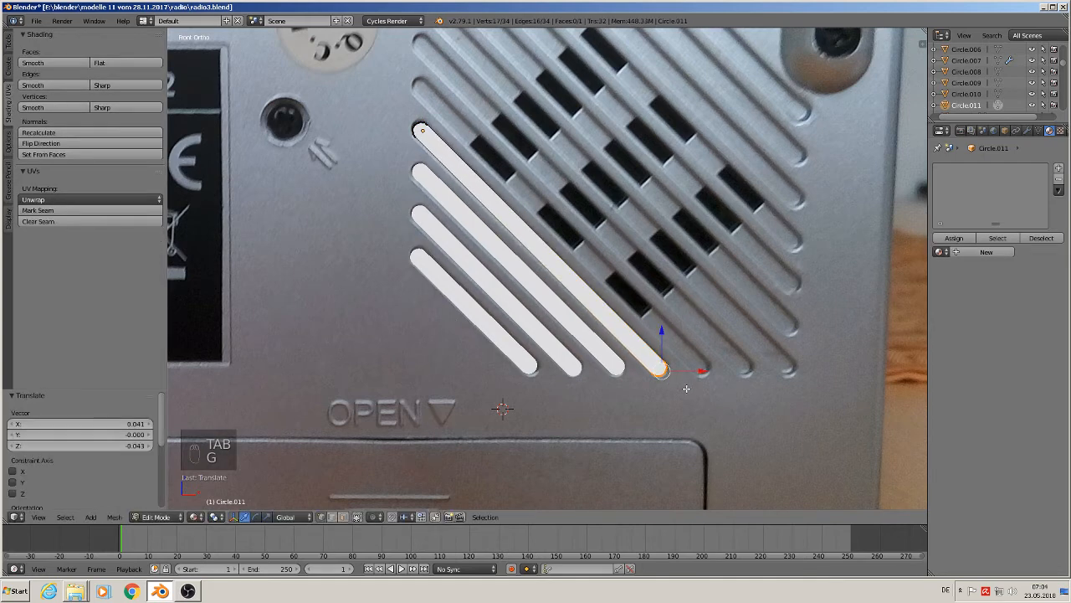
key("shift+d")
right_click(526, 204)
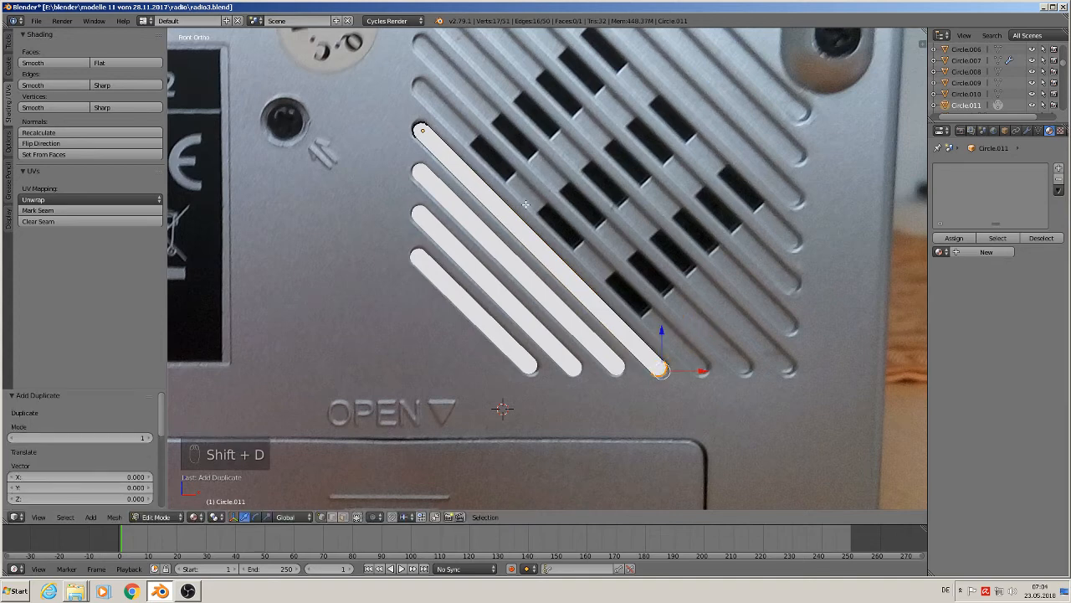
key("x")
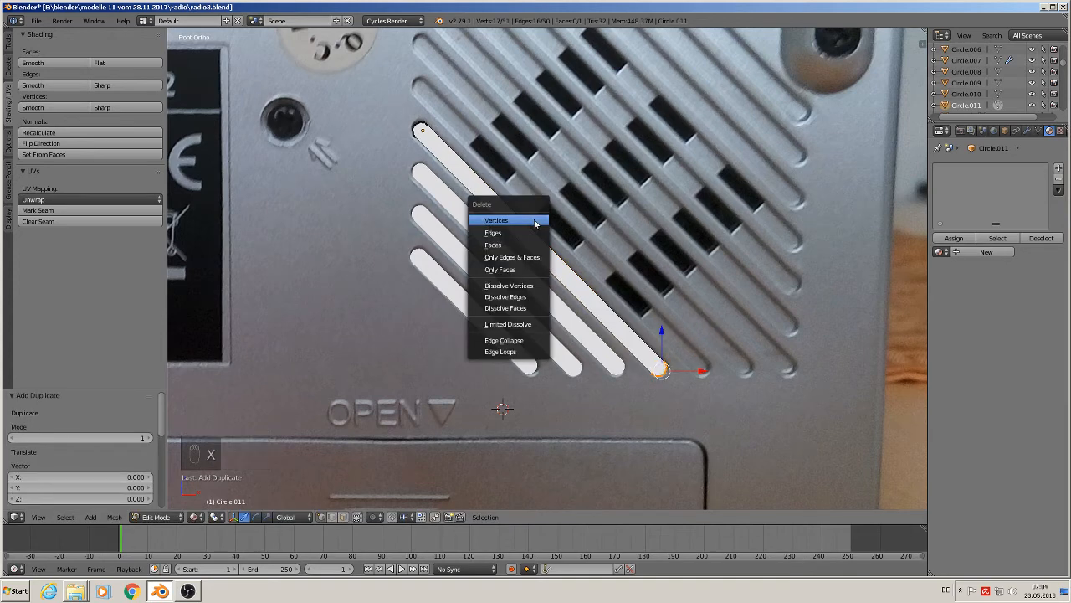
left_click(535, 221)
Step: Duplicate the fourth strip object straight up onto the fifth-lowest groove
key("Tab")
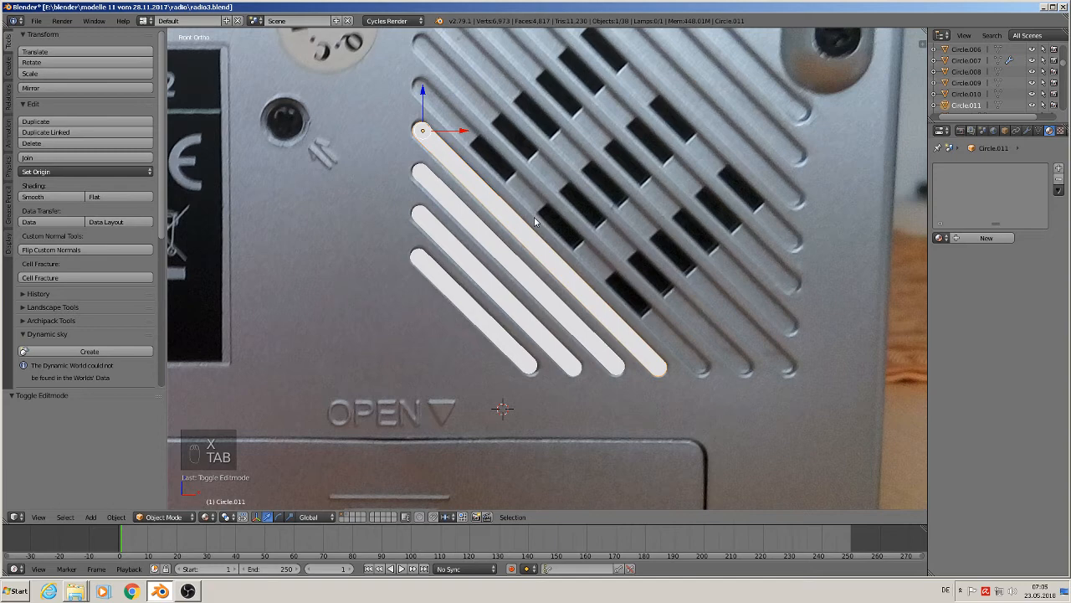
key("shift+d")
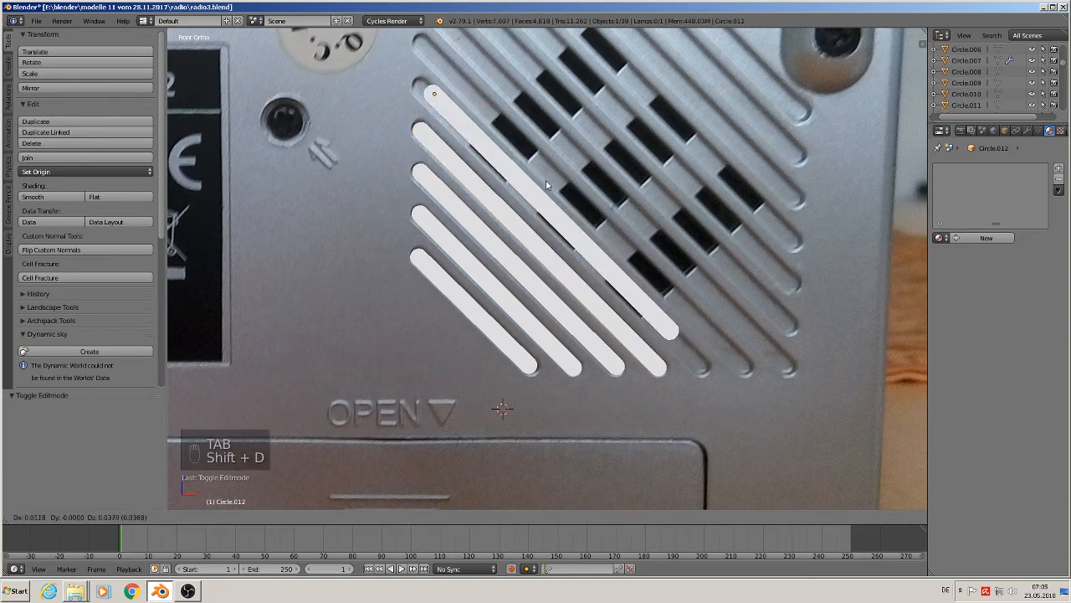
left_click(534, 174)
Step: Select the fifth strip's lower-right end vertices and move them 0.043 in X and -0.043 in Z onto the groove's lower end
key("Tab")
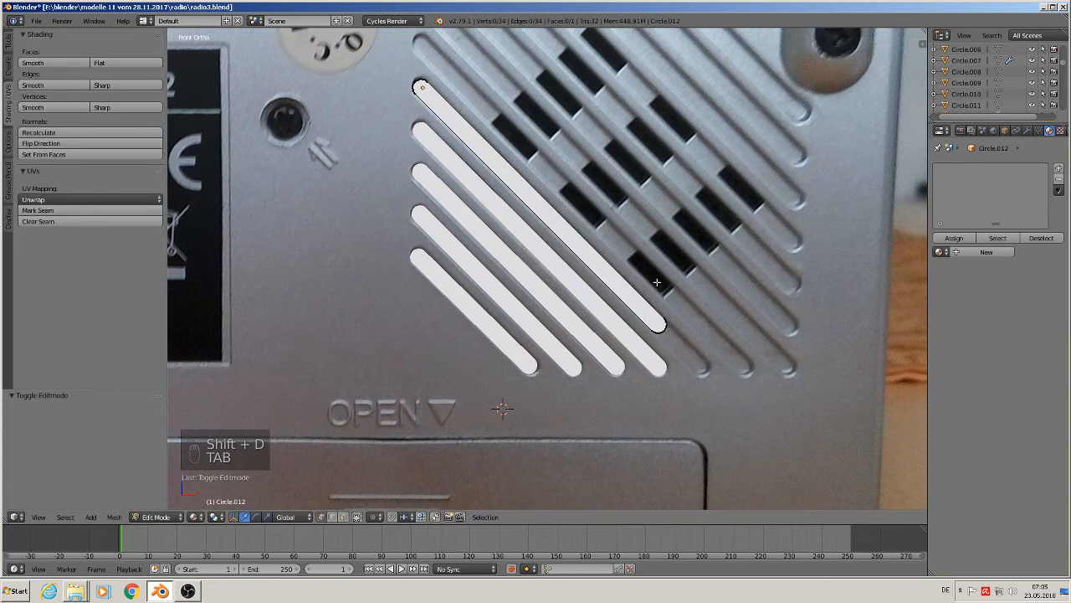
key("c")
left_click(663, 325)
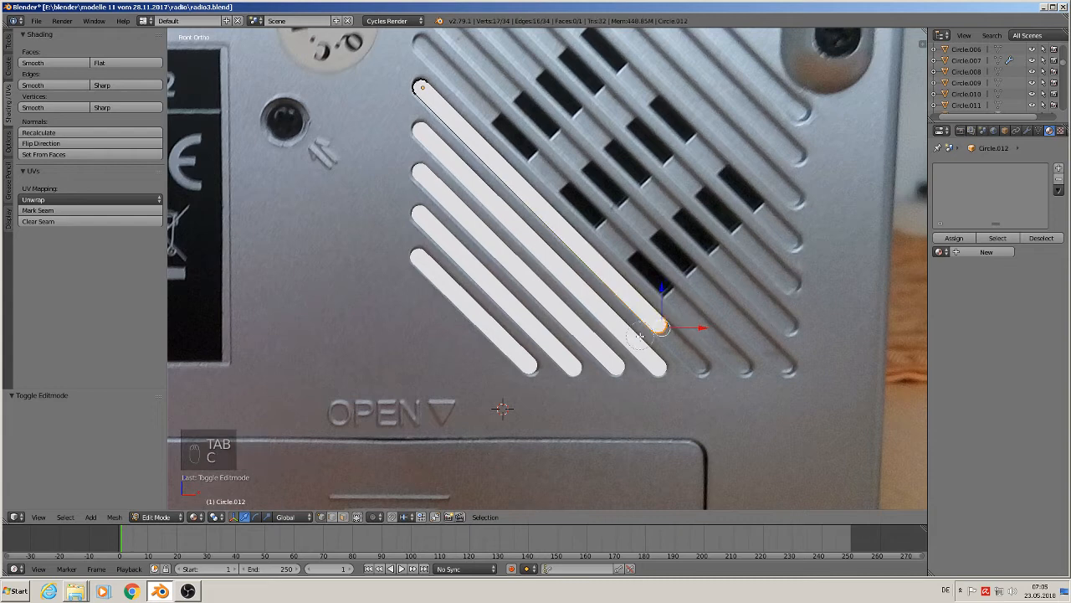
right_click(648, 332)
key("g")
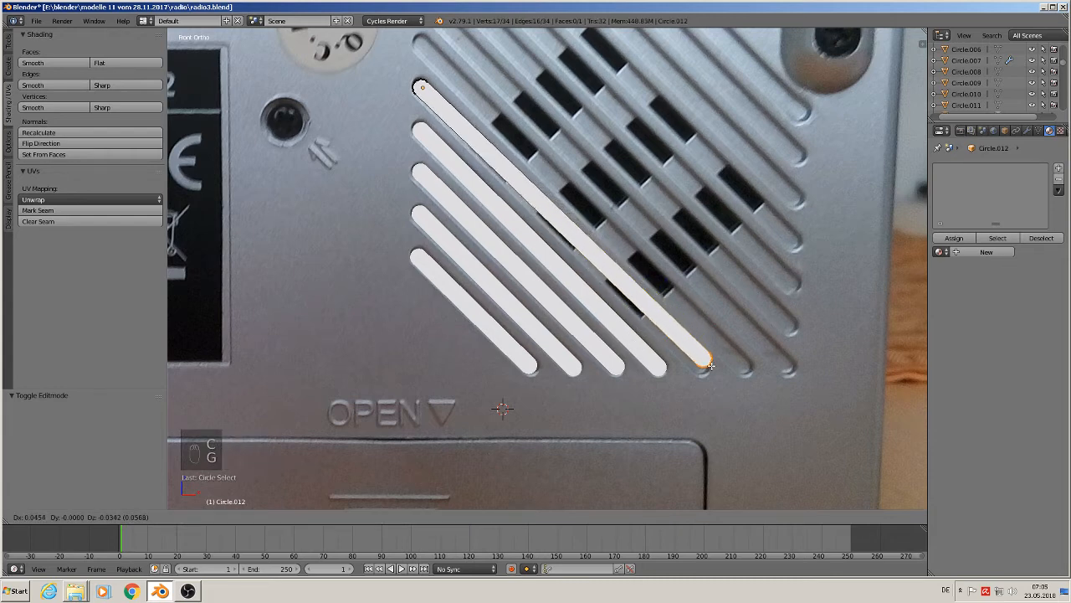
left_click(707, 374)
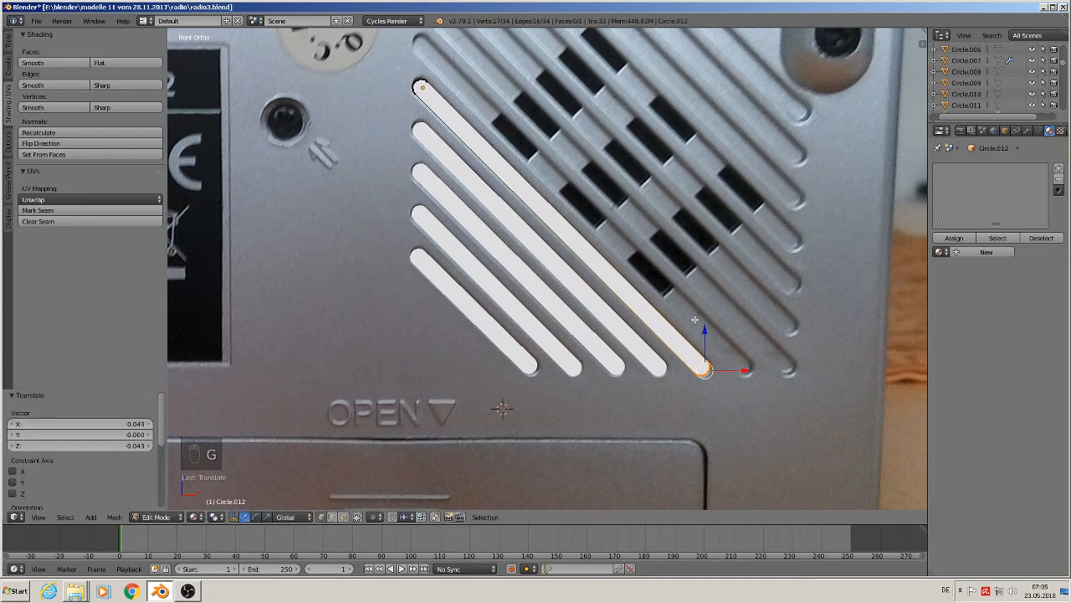
key("Tab")
Step: Duplicate the fifth strip about 0.045 in Z onto the sixth groove and extend its lower-right end vertices 0.047 in X and -0.047 in Z
middle_click_drag(598, 254, 421, 310, "shift")
key("shift+d")
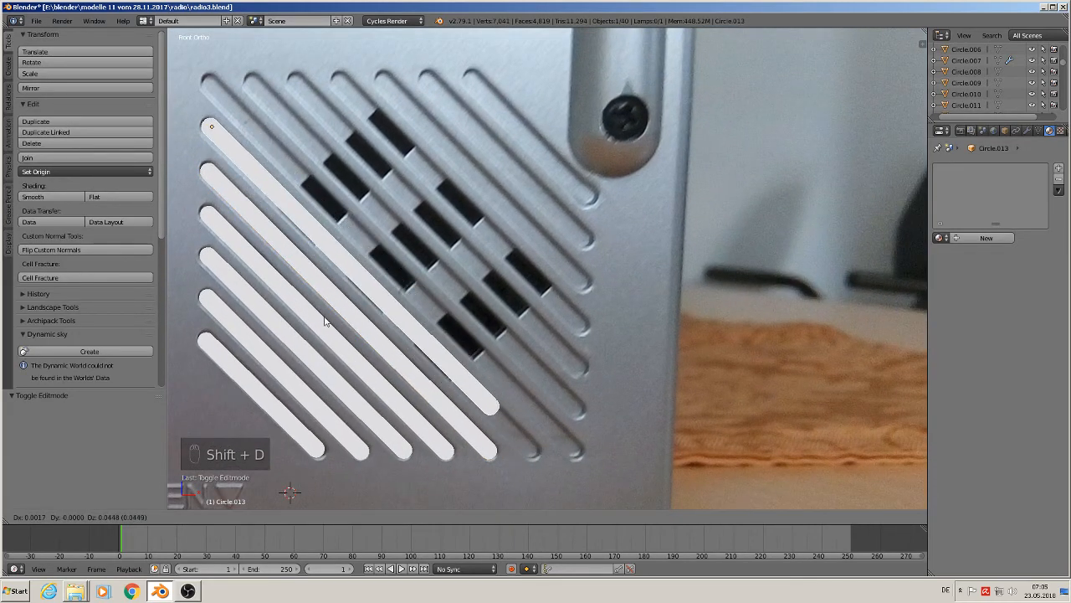
left_click(326, 321)
key("Tab")
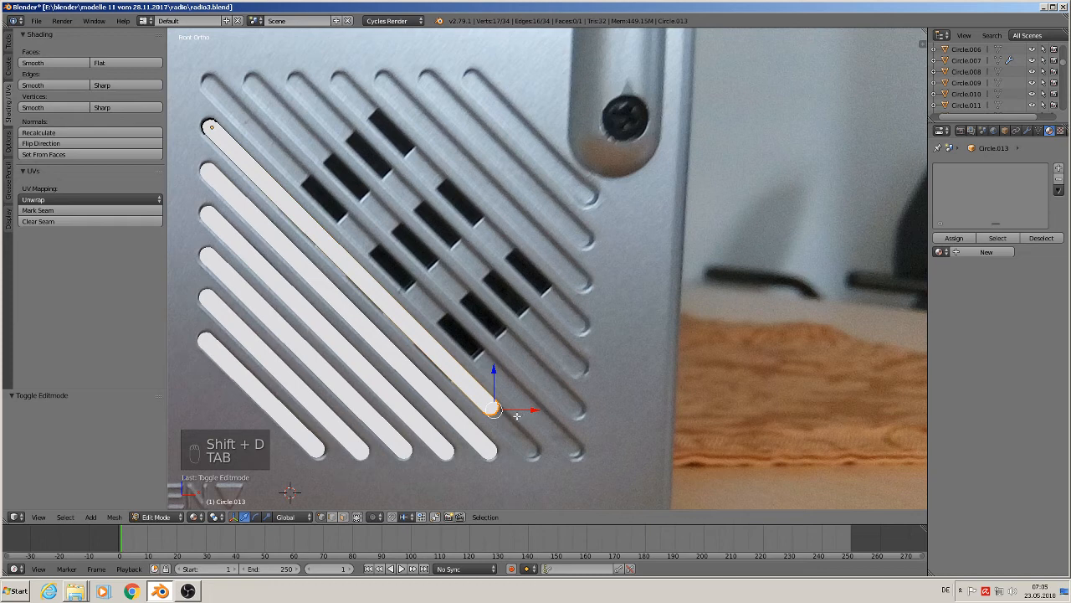
key("g")
left_click(562, 462)
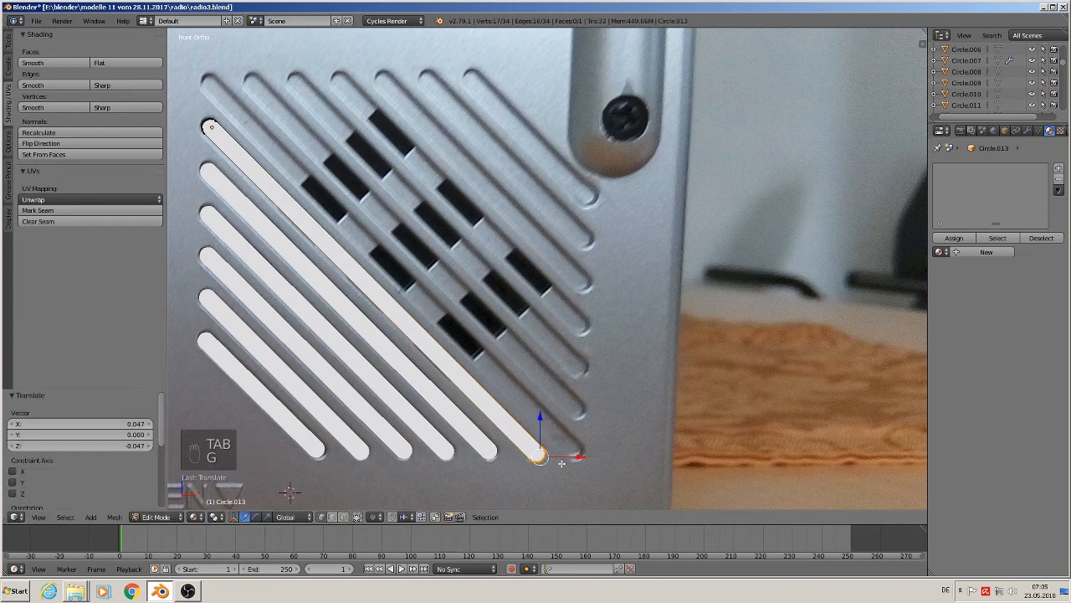
key("Tab")
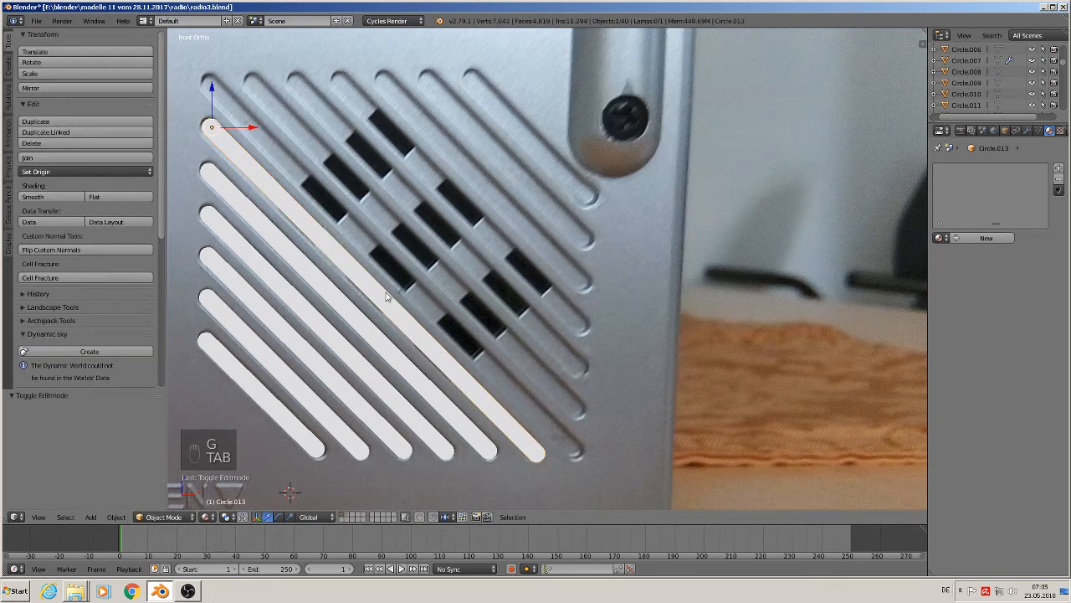
Step: Duplicate the sixth strip about 0.044 in Z onto the grille's corner-to-corner groove and extend its end vertices to the lower-right corner
key("shift+d")
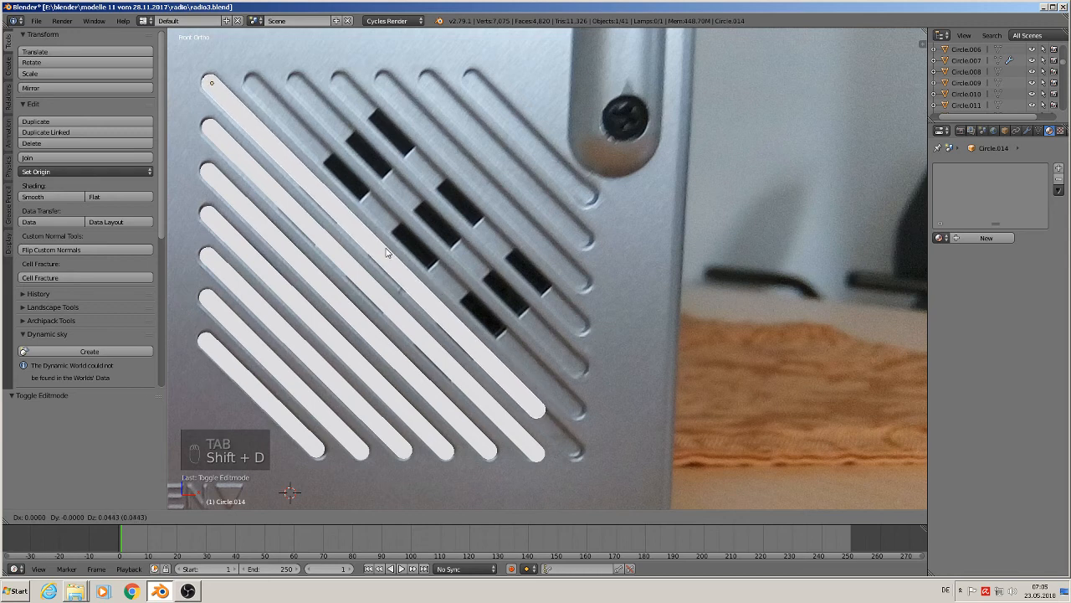
left_click(388, 253)
key("Tab")
key("g")
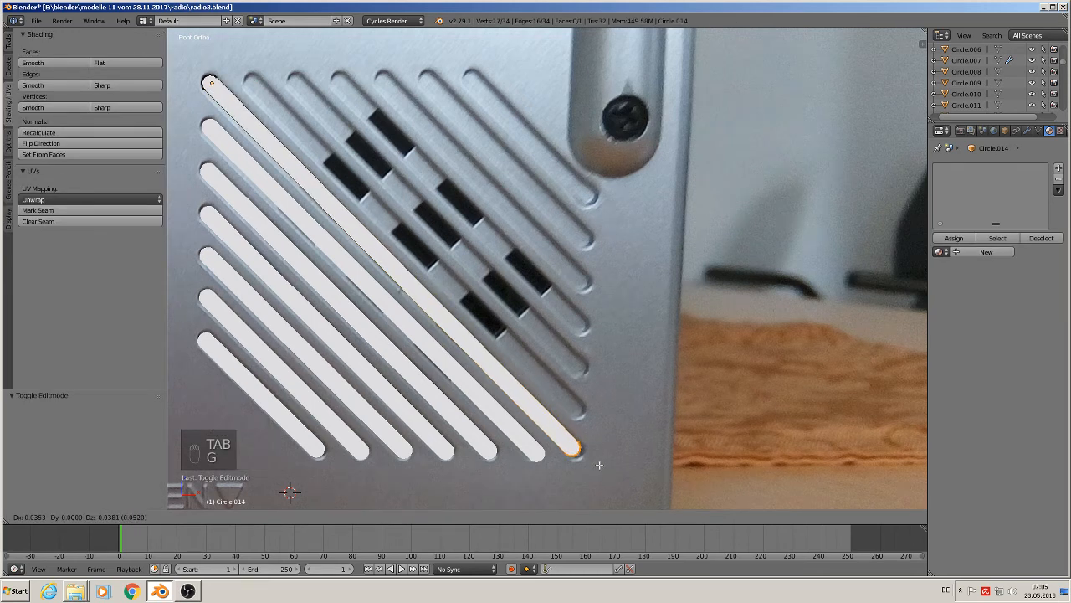
left_click(601, 467)
key("Tab")
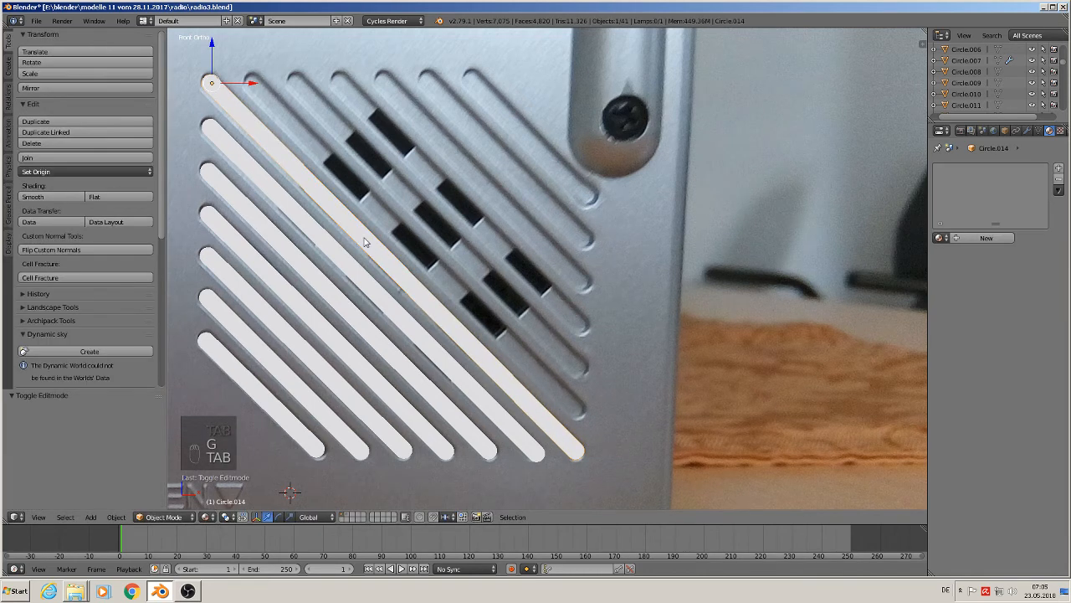
Step: Duplicate the corner-to-corner strip about 0.044 in X onto the eighth groove and shorten it by moving its end vertices -0.041 in X and 0.038 in Z
key("shift+d")
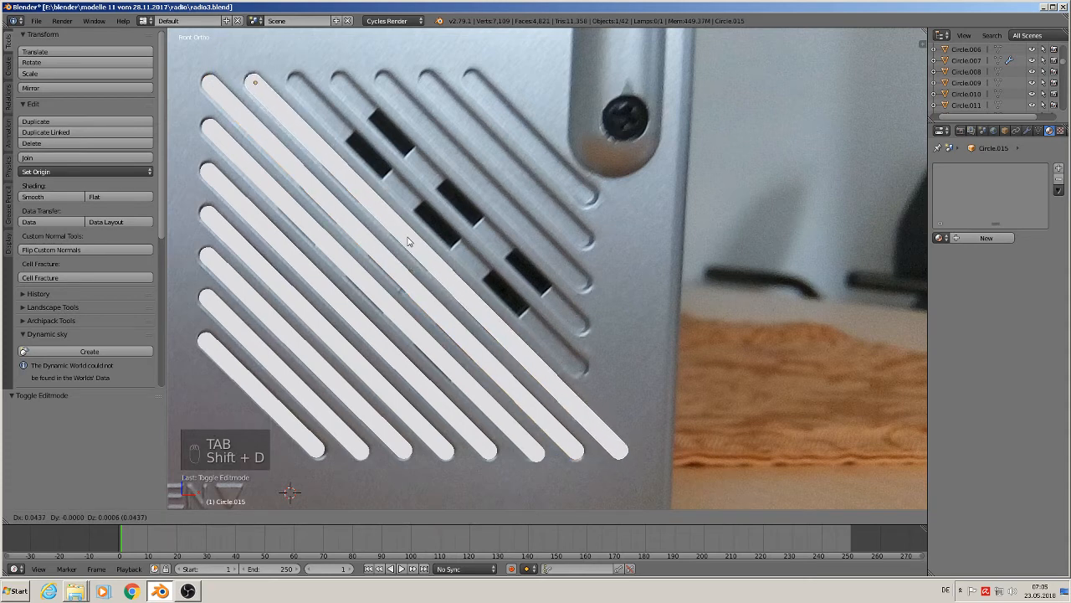
left_click(408, 241)
key("Tab")
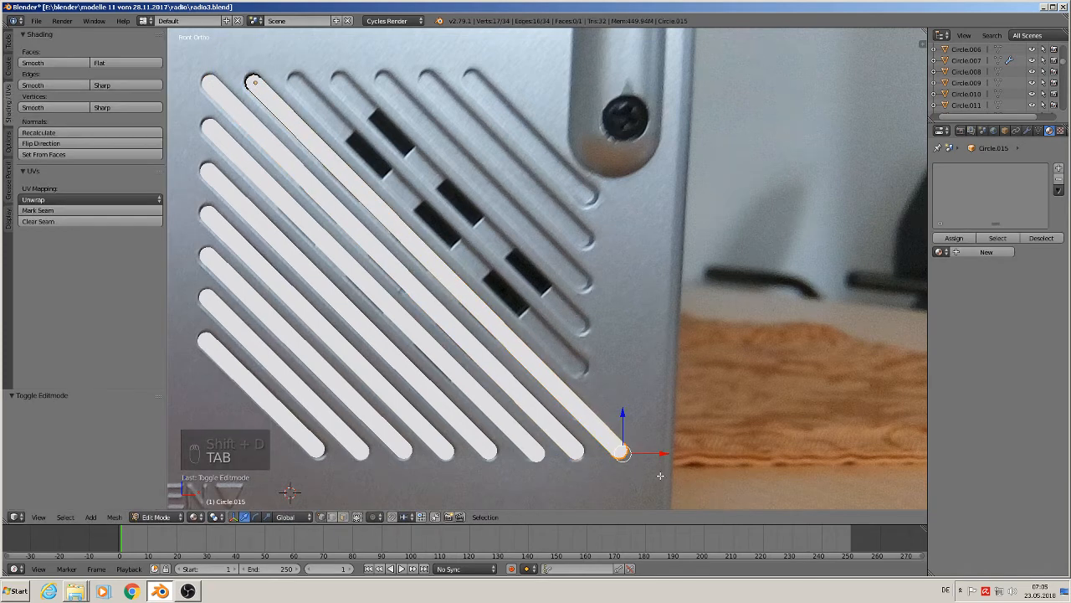
key("g")
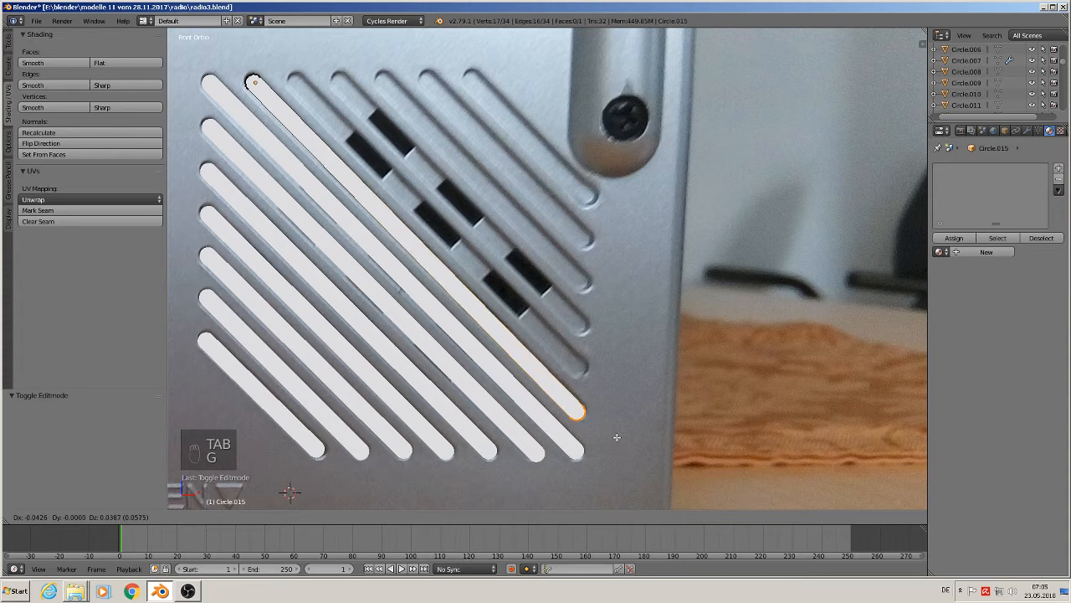
left_click(618, 437)
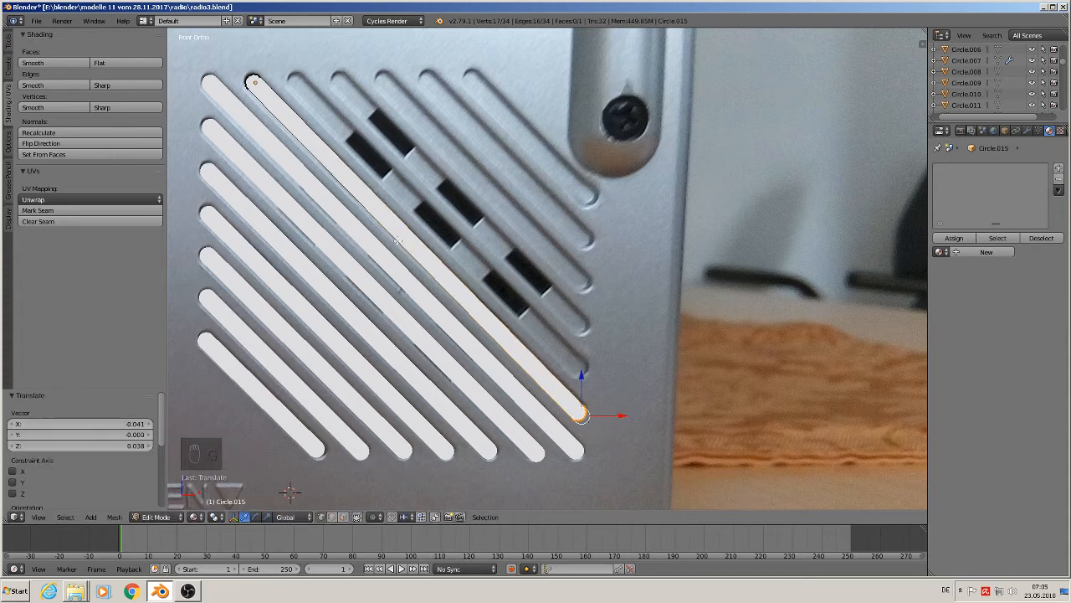
key("Tab")
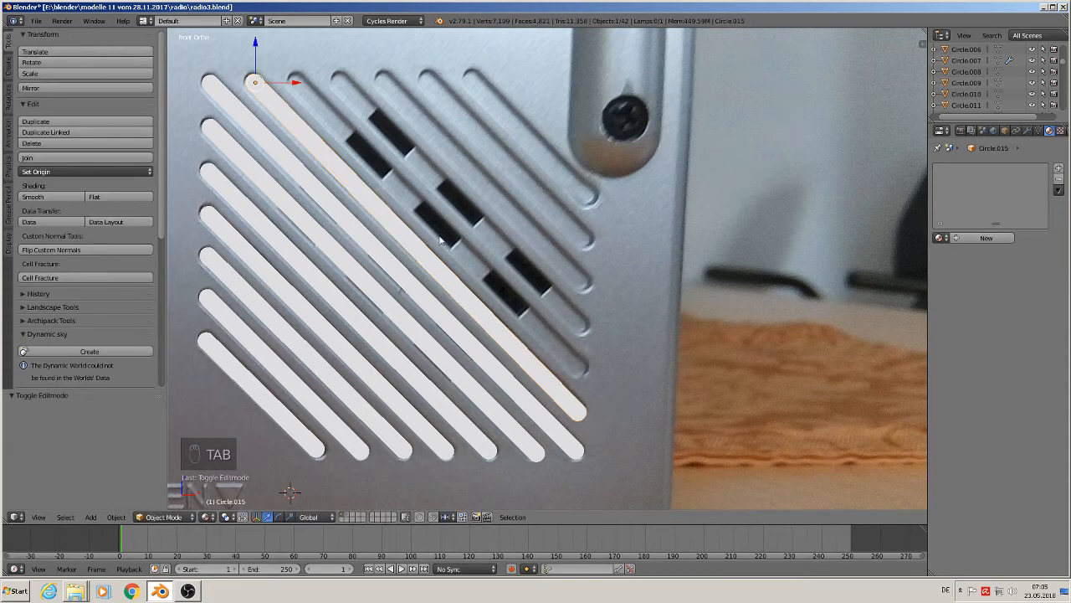
Step: Duplicate the eighth strip about 0.043 in X onto the ninth groove and pull its end vertices back to that groove's lower end
key("shift+d")
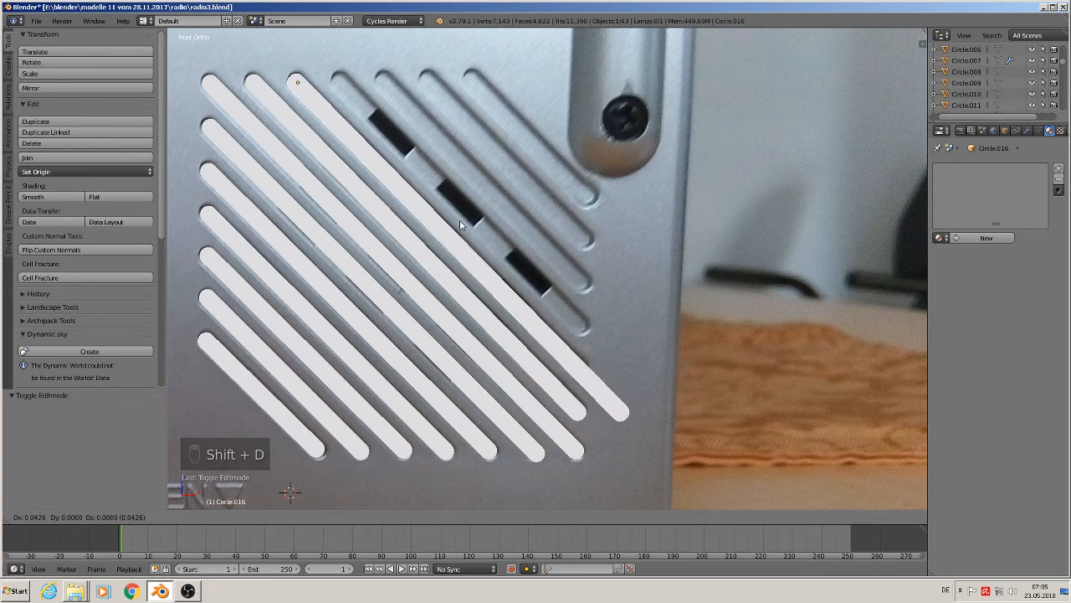
left_click(459, 219)
key("Tab")
key("g")
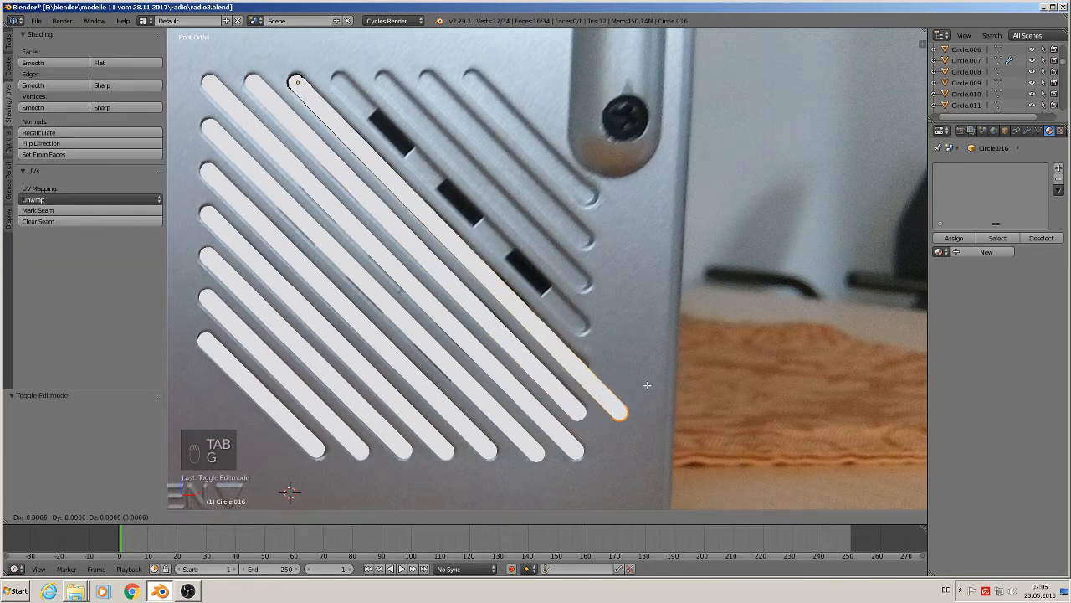
left_click(610, 343)
key("Tab")
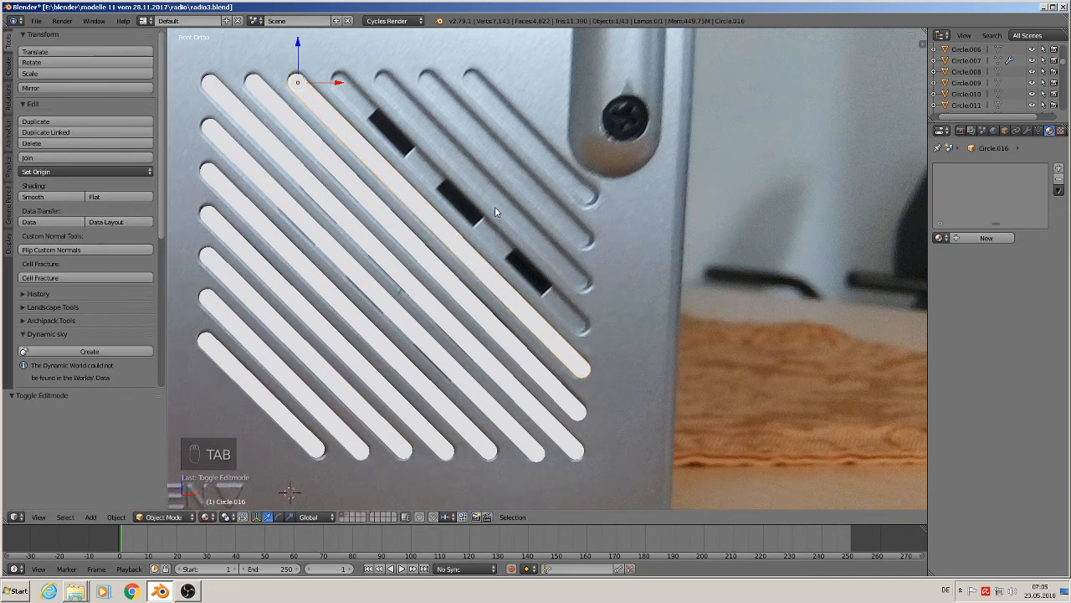
Step: Duplicate the ninth strip about 0.043 in X onto the tenth groove and move its end vertices -0.041 in X and 0.039 in Z
key("shift+d")
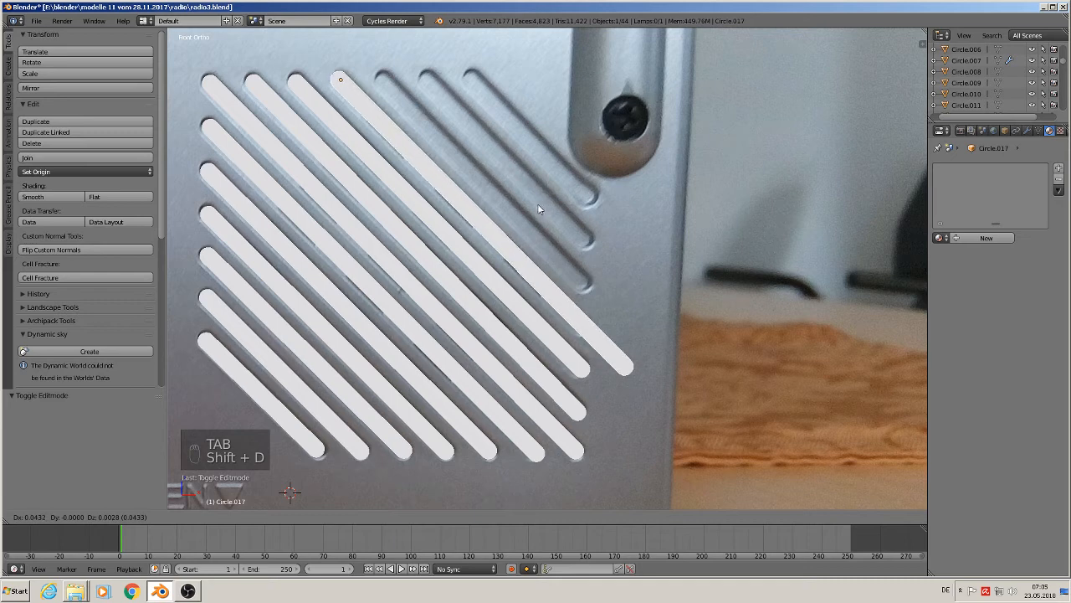
left_click(537, 203)
key("Tab")
key("g")
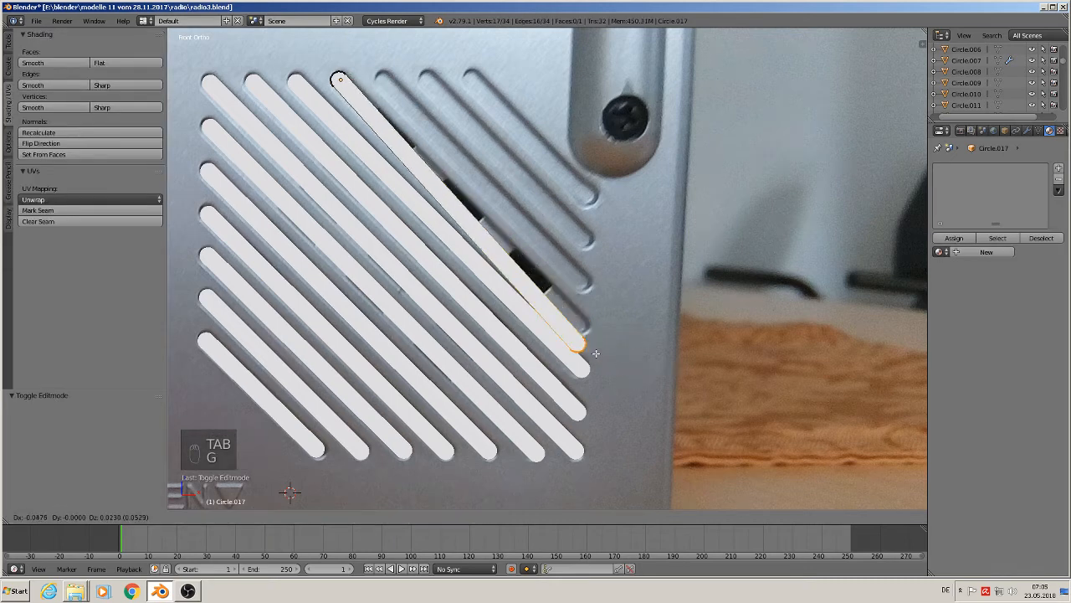
left_click(605, 339)
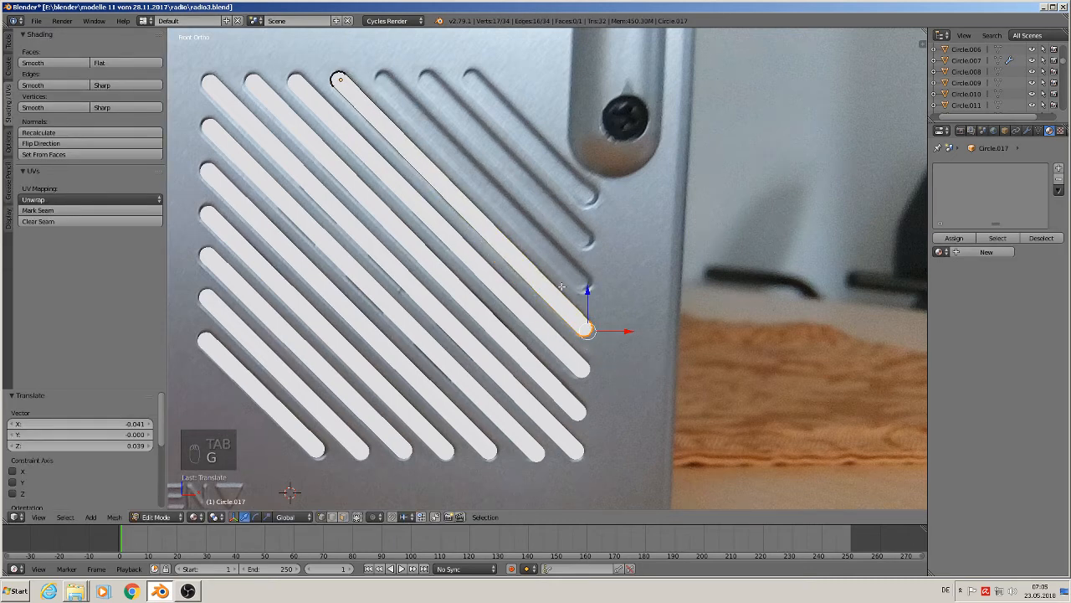
key("Tab")
Step: Duplicate the tenth strip onto the eleventh groove, third from the grille's upper-right corner, and shorten it to the groove's lower end
key("shift+d")
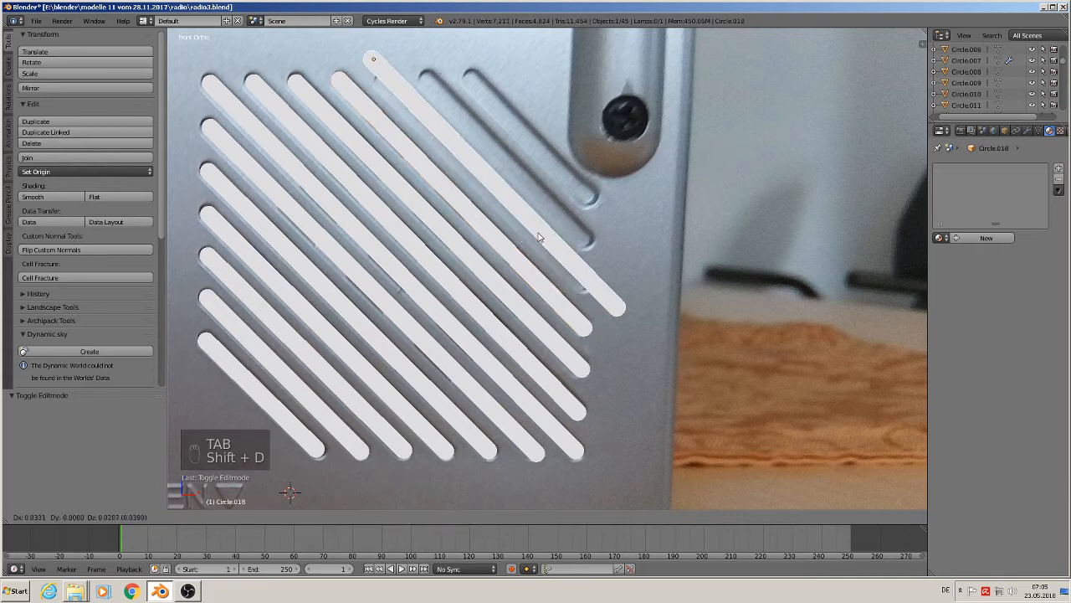
left_click(551, 257)
key("Tab")
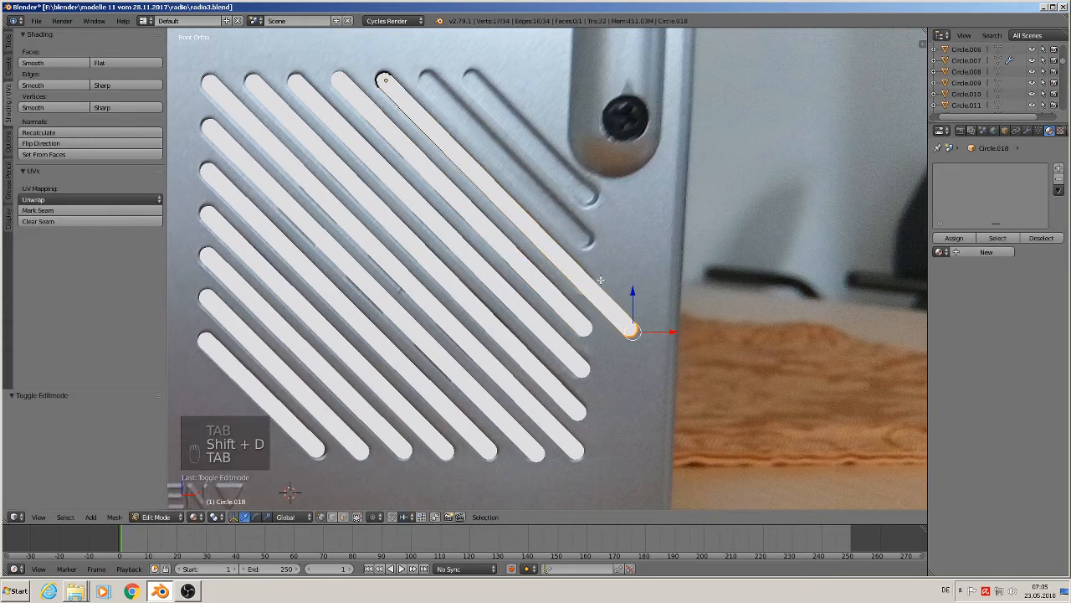
key("g")
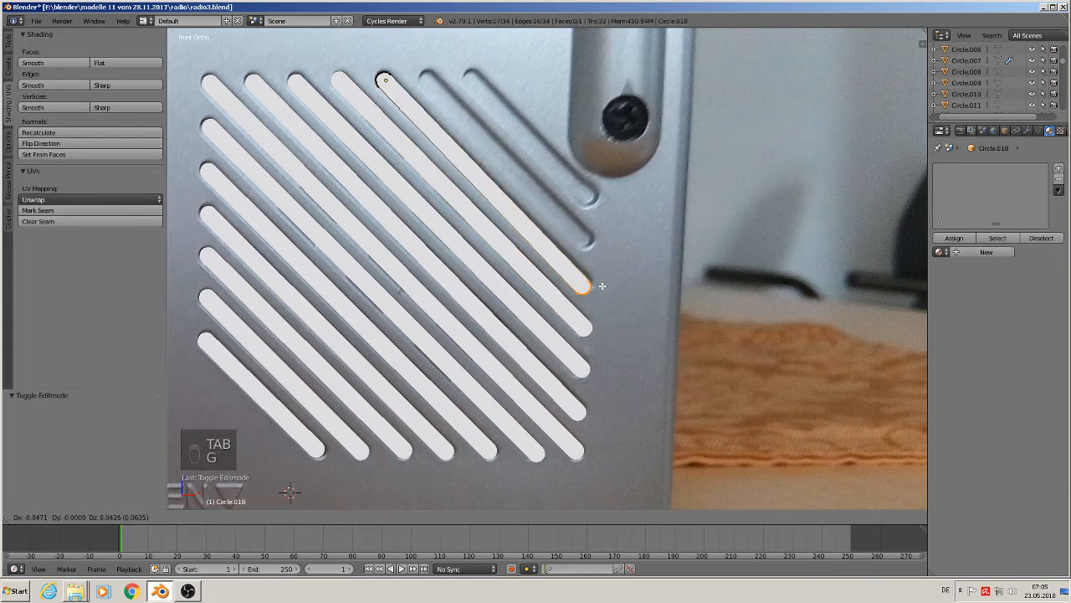
left_click(608, 283)
key("Tab")
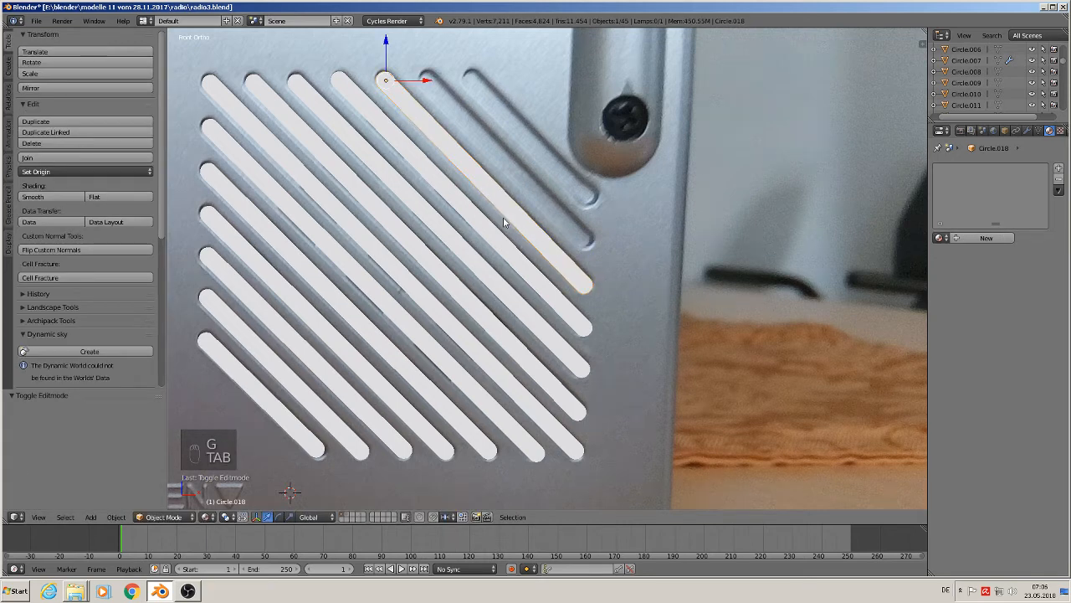
Step: Duplicate the last grille strip about 0.046 units along X onto the next empty slot and move its lower end to the slot's end
key("shift+d")
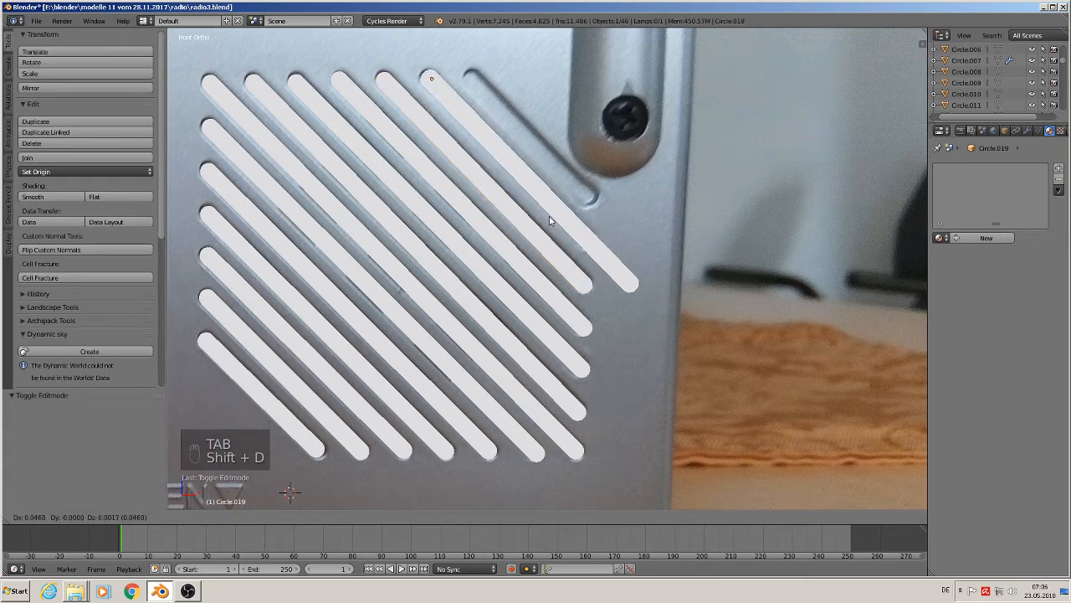
left_click(550, 216)
key("Tab")
key("g")
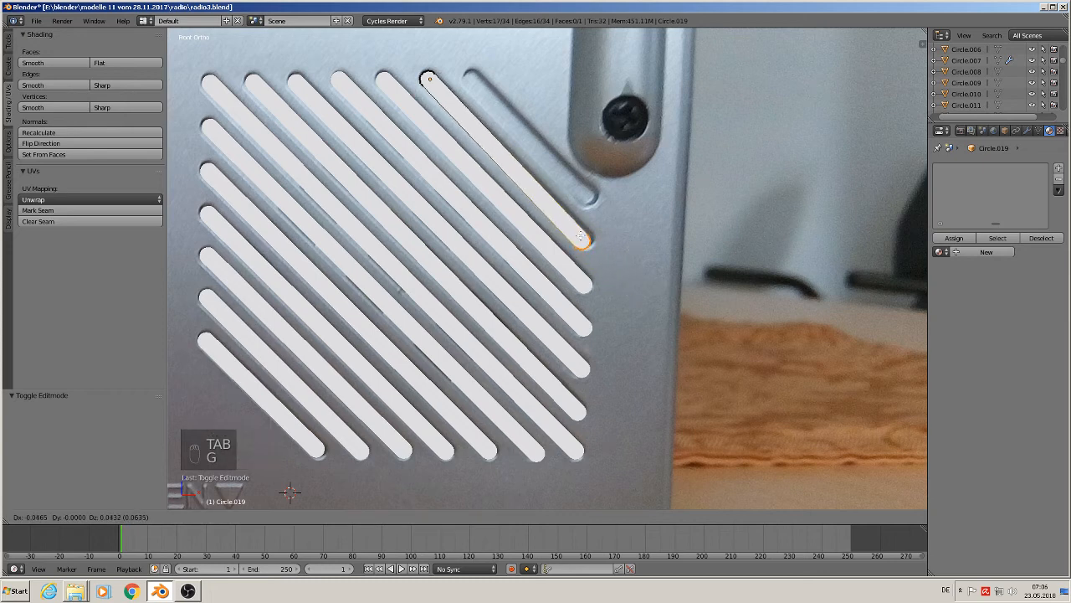
left_click(581, 238)
key("Tab")
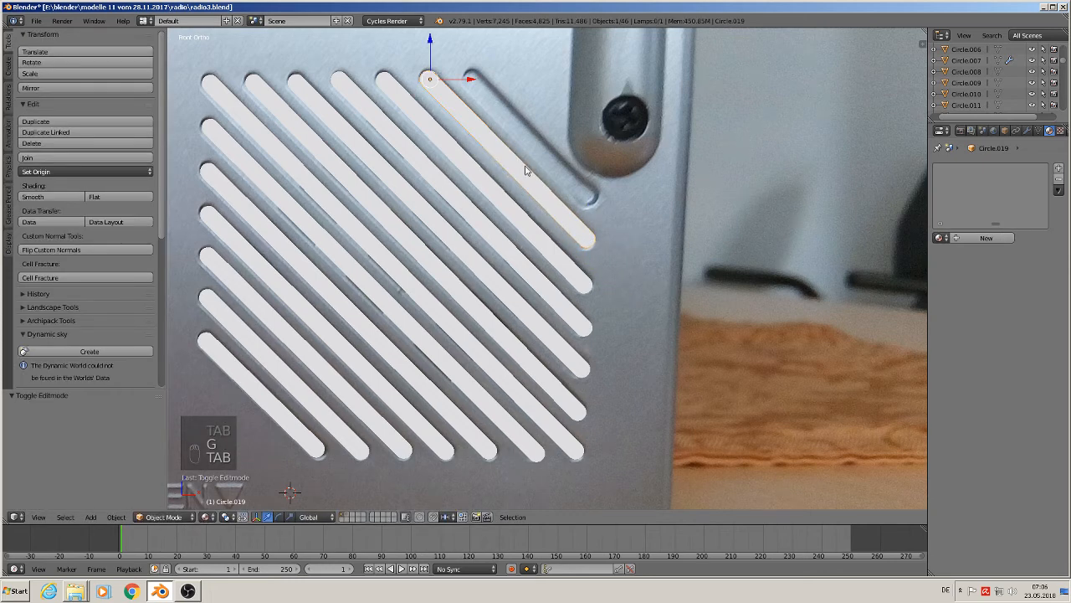
Step: Duplicate the new strip about 0.044 units along X onto the final, shortest slot and shorten it to fit that slot
key("shift+d")
left_click(569, 170)
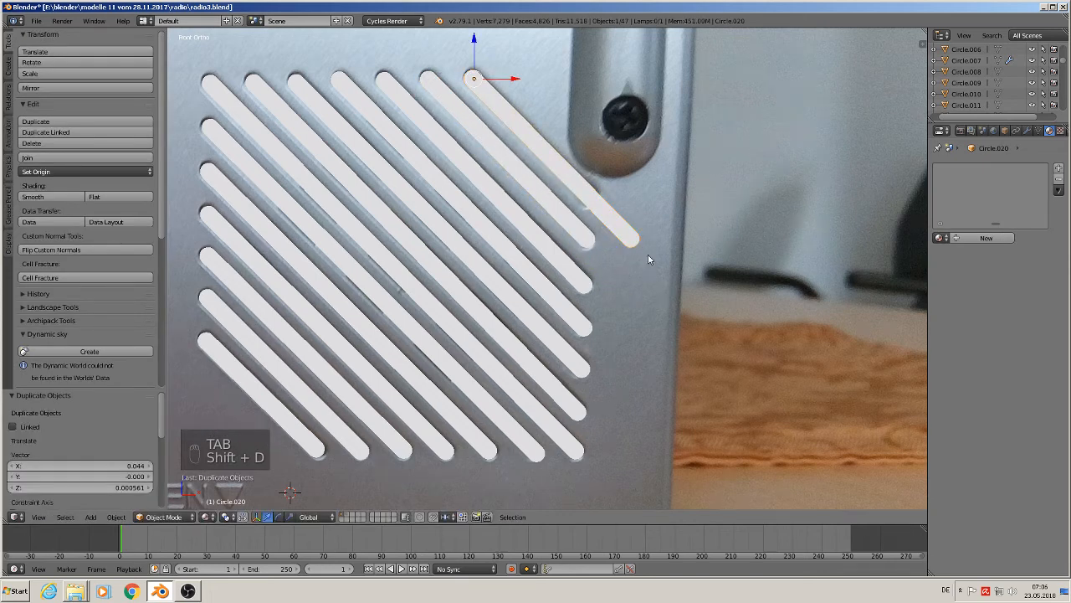
key("Tab")
key("g")
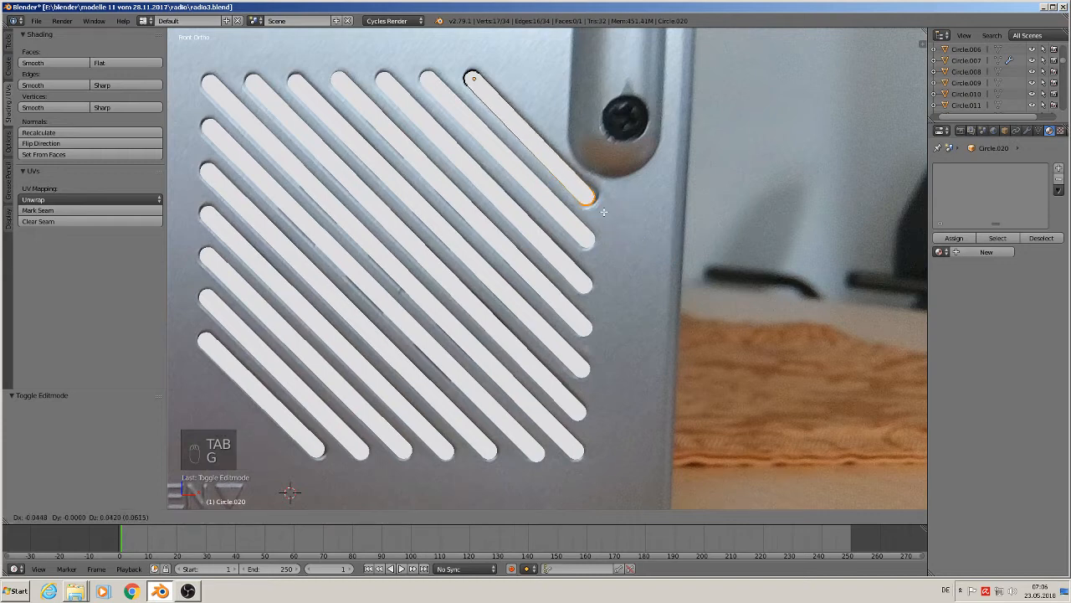
left_click(606, 219)
key("Tab")
scroll(605, 278, "down", 3)
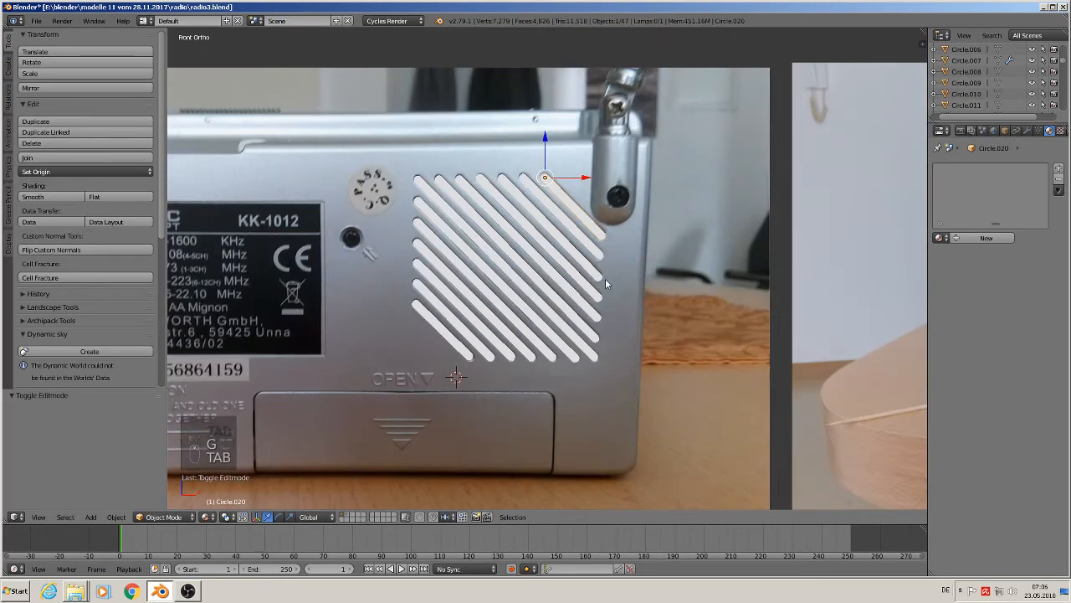
Step: Select all thirteen diagonal grille strips and join them into one object
scroll(569, 201, "up", 2)
left_click(512, 186)
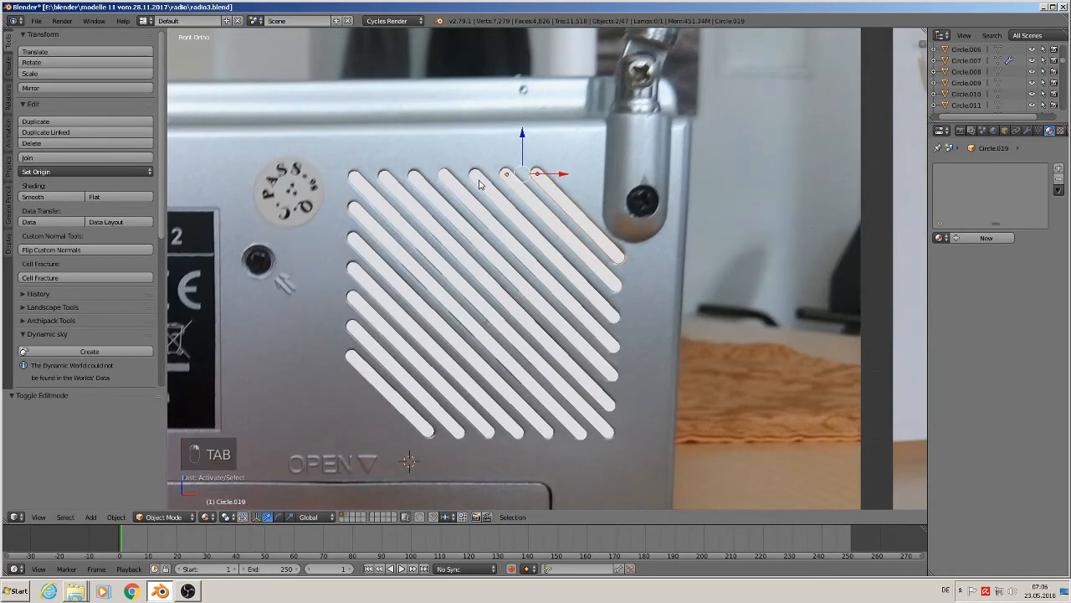
right_click(473, 183, "shift")
right_click(437, 187, "shift")
right_click(419, 188, "shift")
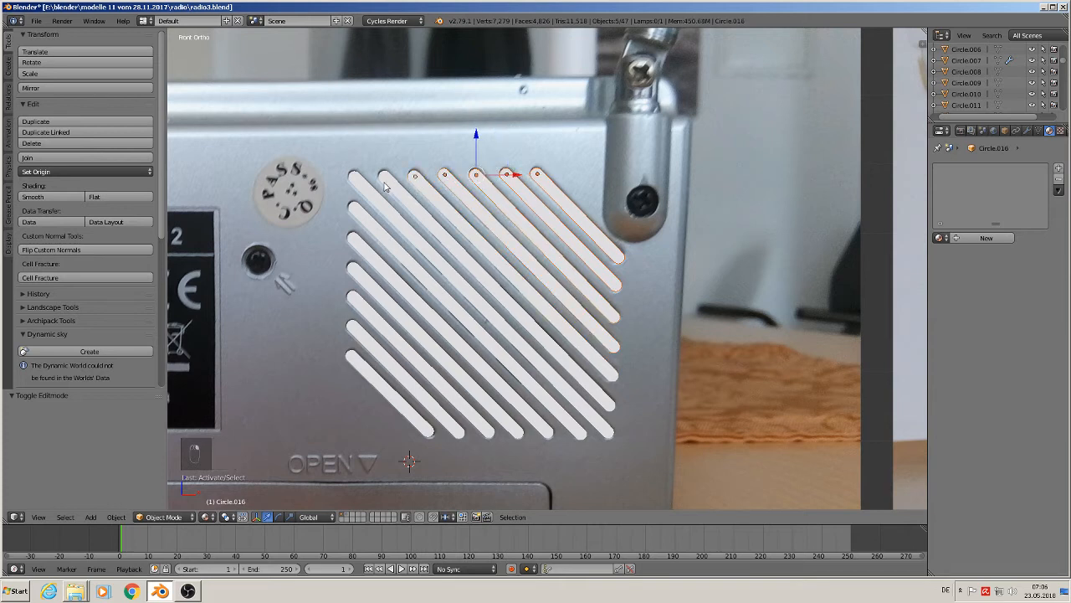
right_click(381, 188, "shift")
right_click(364, 186, "shift")
right_click(366, 223, "shift")
right_click(357, 250, "shift")
right_click(355, 278, "shift")
right_click(360, 306, "shift")
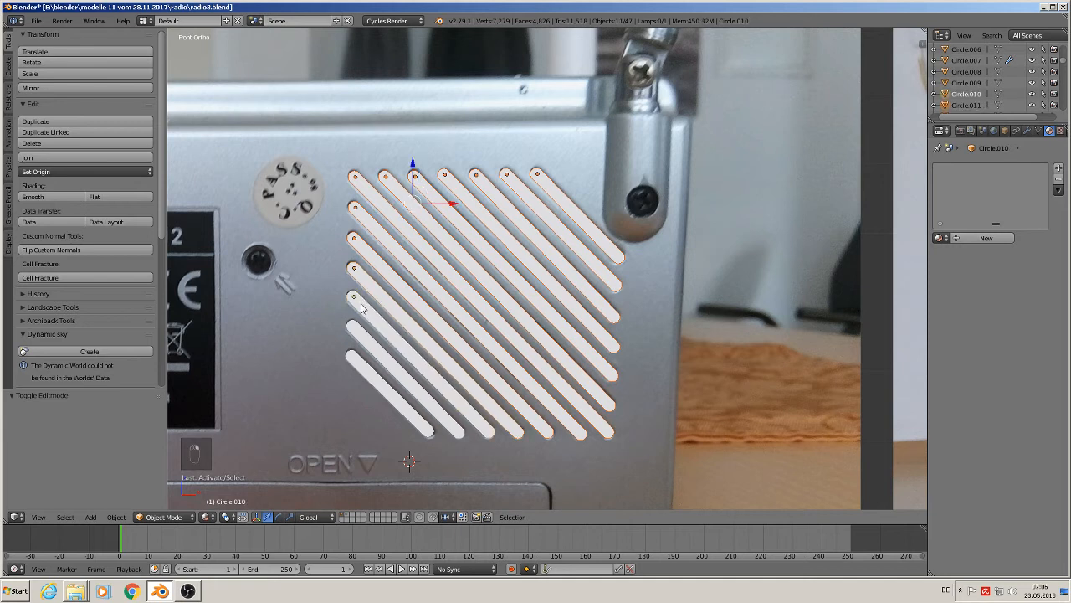
right_click(362, 335, "shift")
right_click(357, 362, "shift")
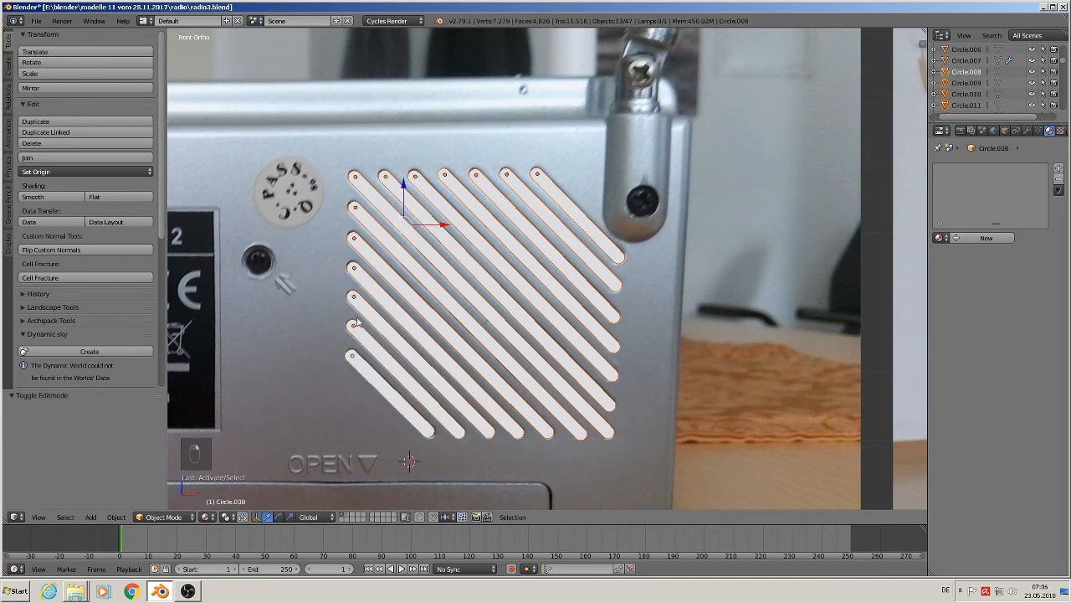
left_click(28, 157)
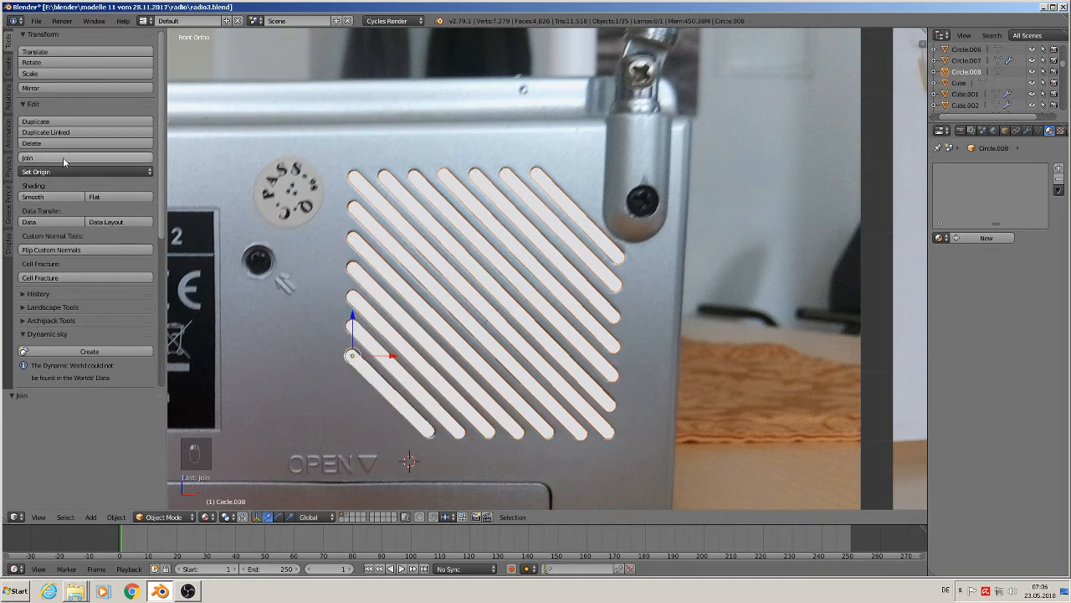
Step: Assign the existing "black bump" material to the joined grille object
left_click(938, 238)
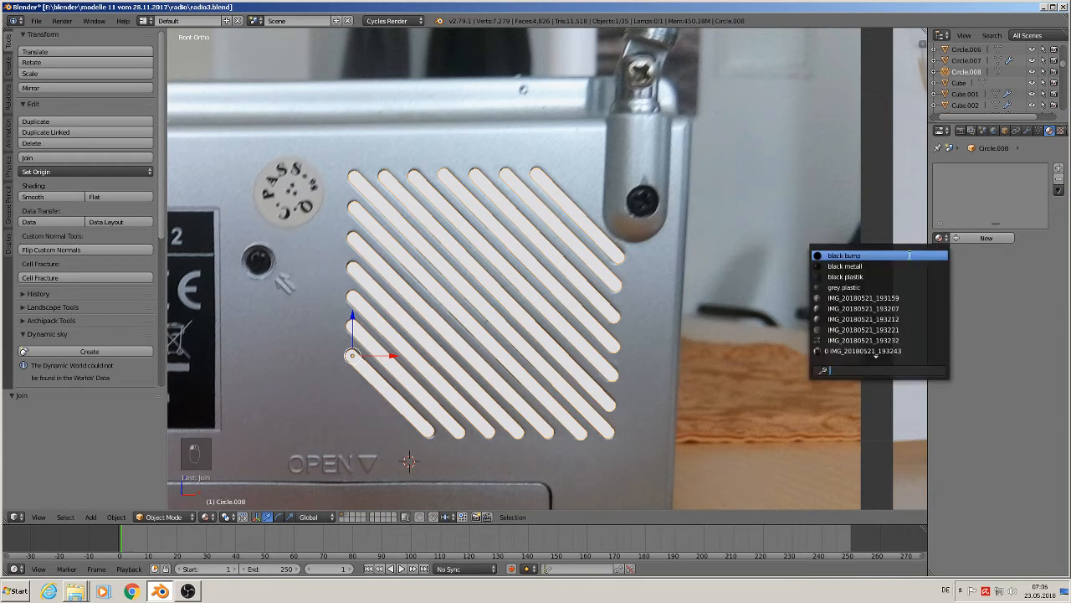
left_click(909, 255)
scroll(847, 324, "down", 4)
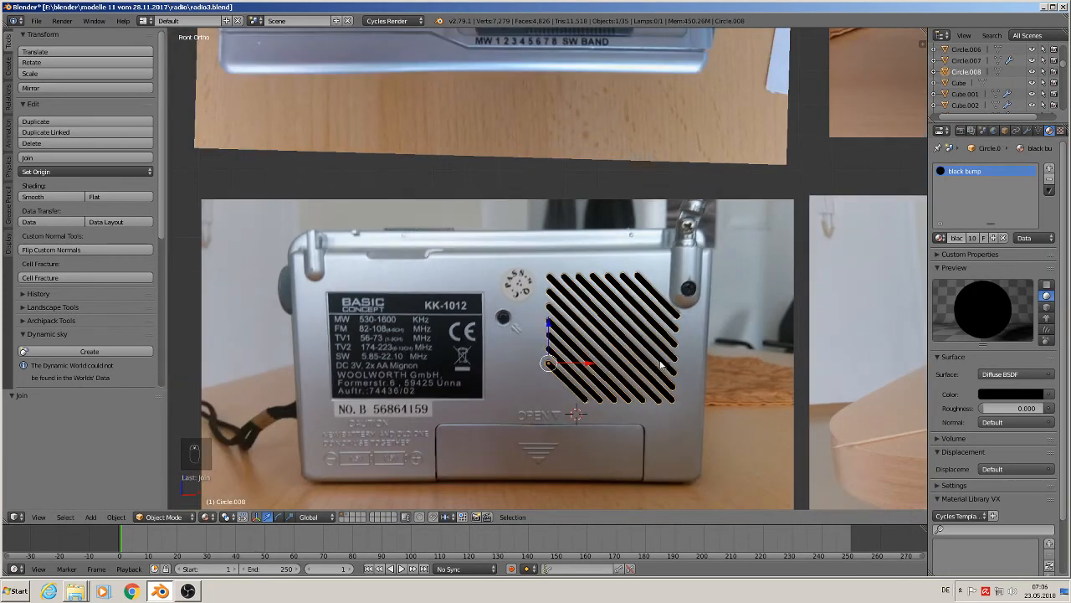
Step: Add a mesh circle at the battery cover's upper corner beside the CAUTION text and rotate it 90° about X
scroll(669, 203, "up", 2)
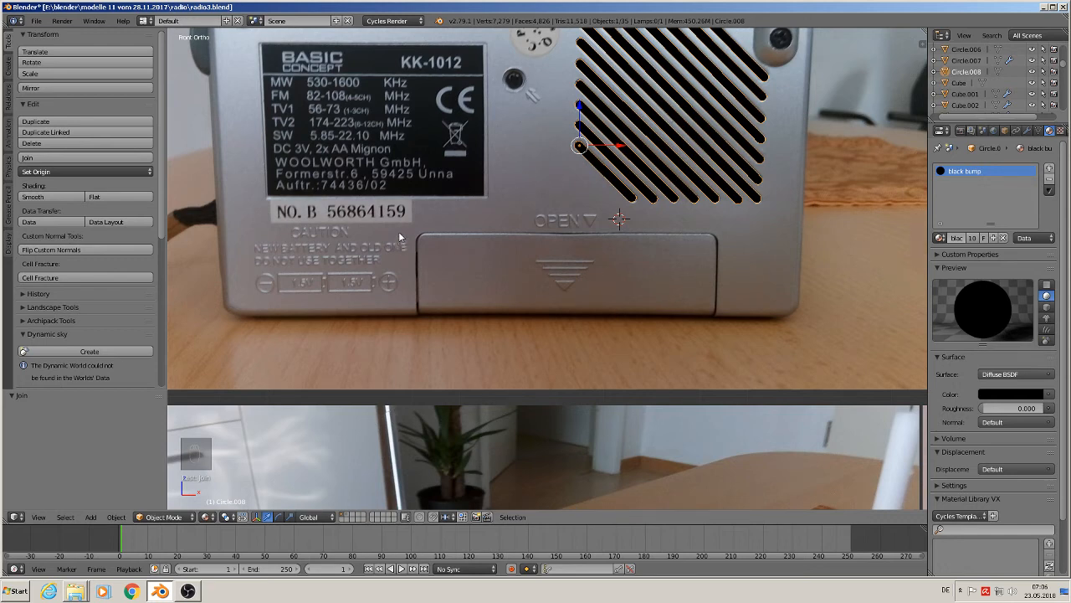
scroll(399, 231, "up", 5)
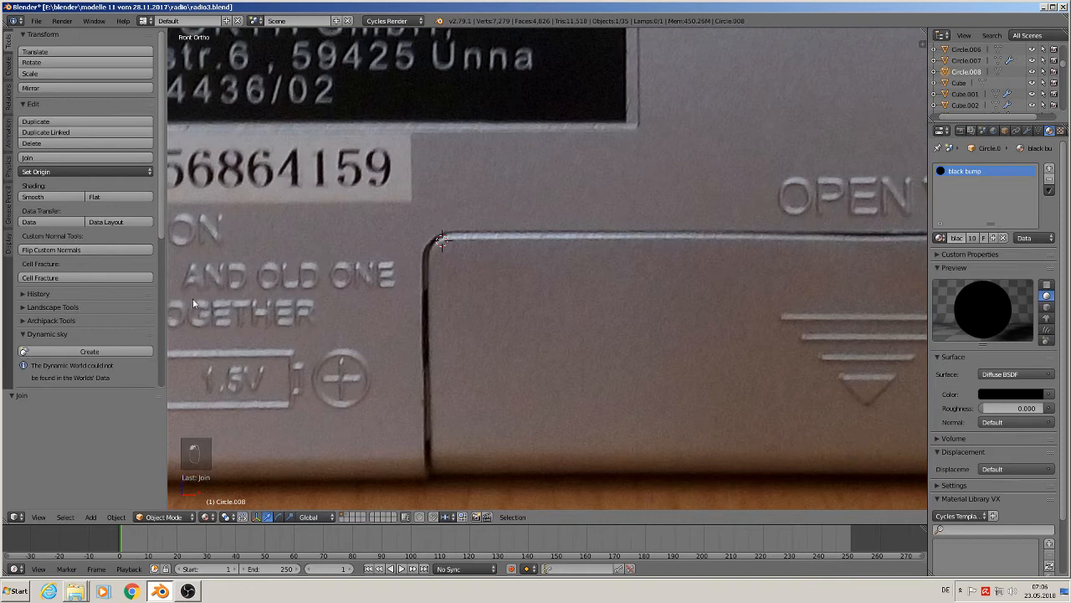
left_click(92, 517)
mouse_move(107, 503)
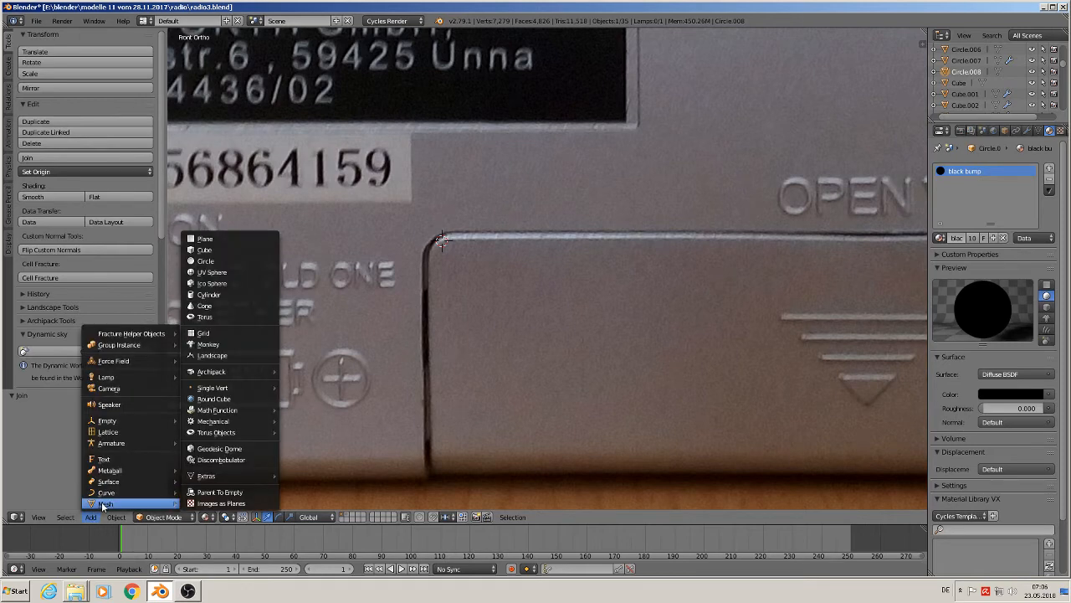
left_click(222, 262)
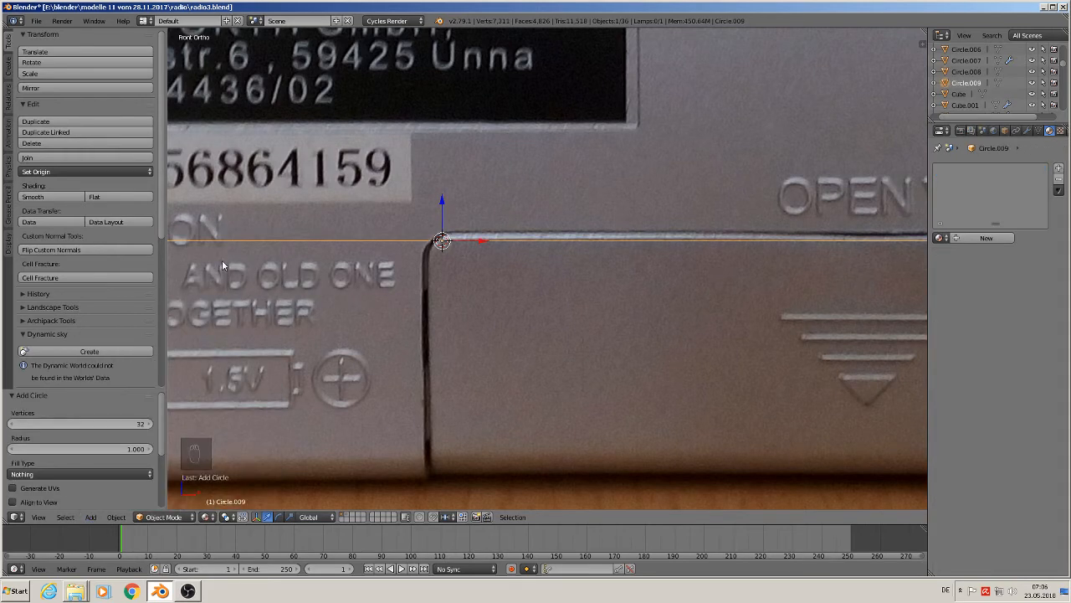
key("t")
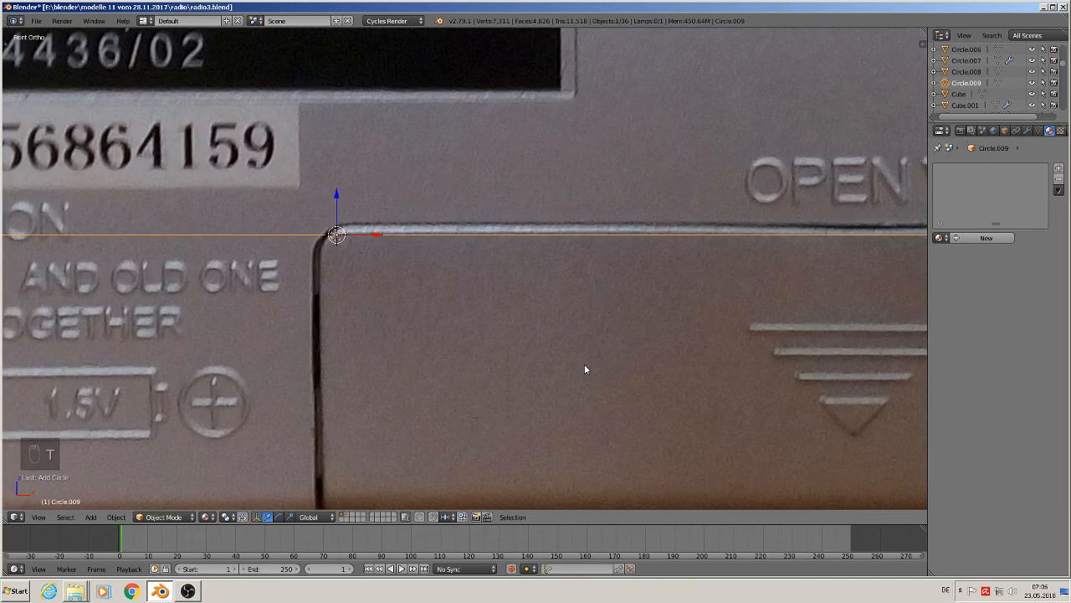
type("rx90")
key("Return")
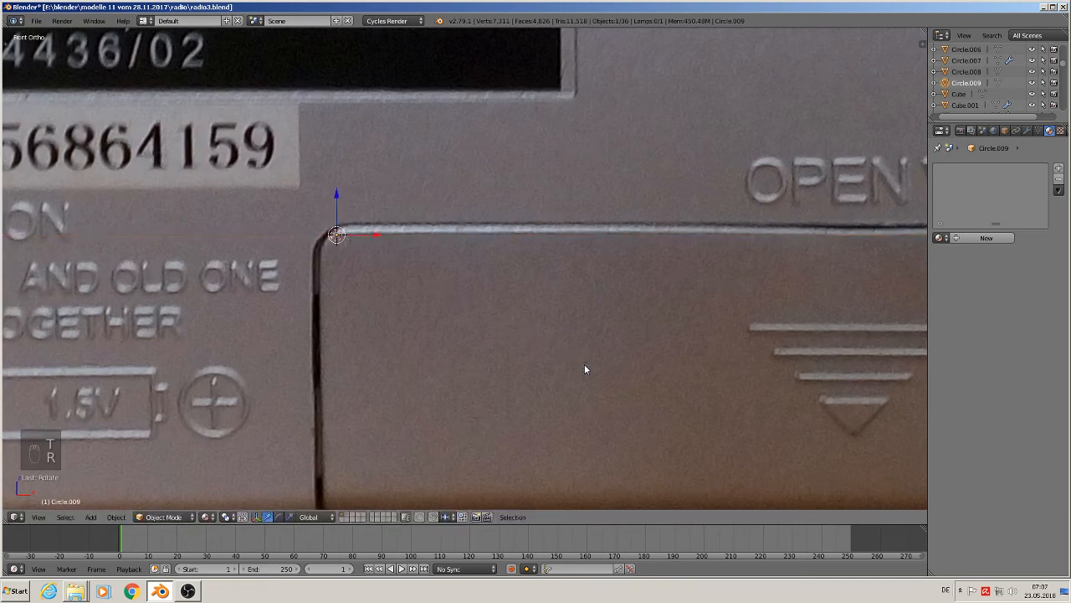
Step: Scale the circle down and position it to match the rounding of the battery cover's corner
key("s")
key("g")
left_click(368, 284)
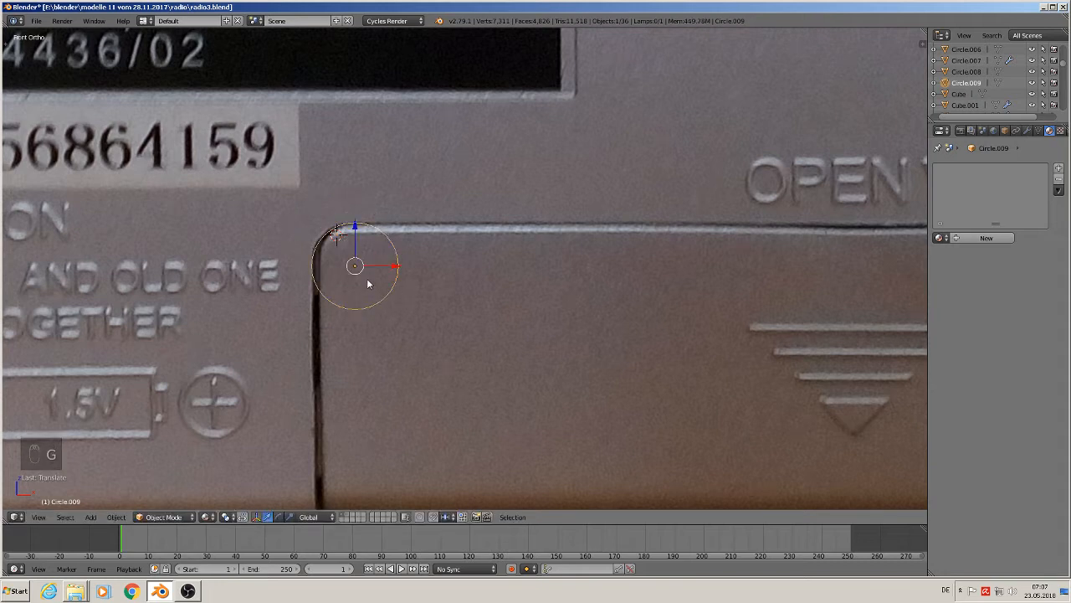
key("s")
left_click(388, 300)
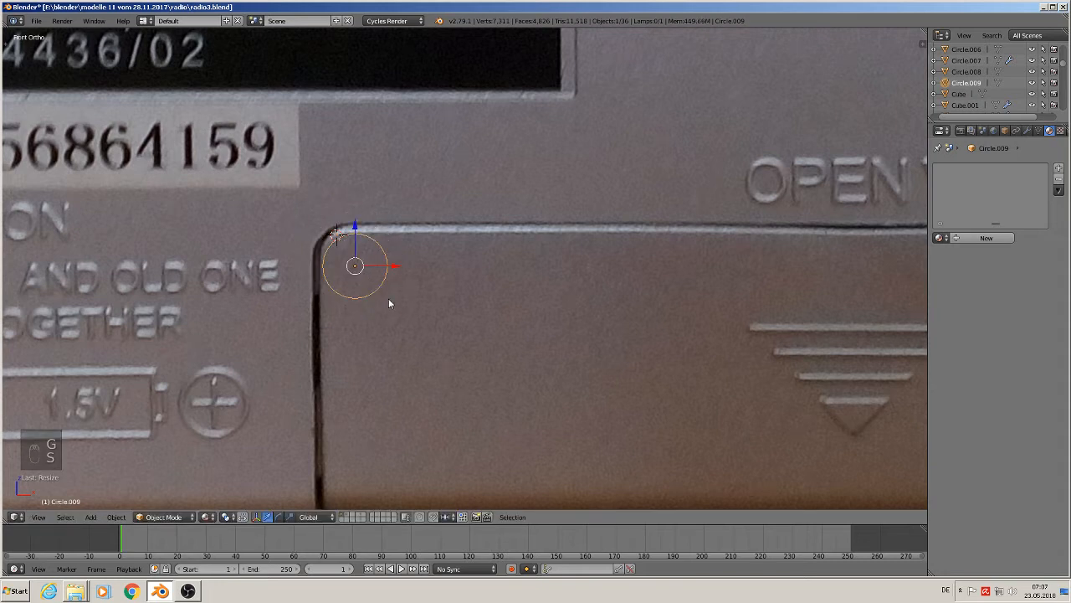
key("g")
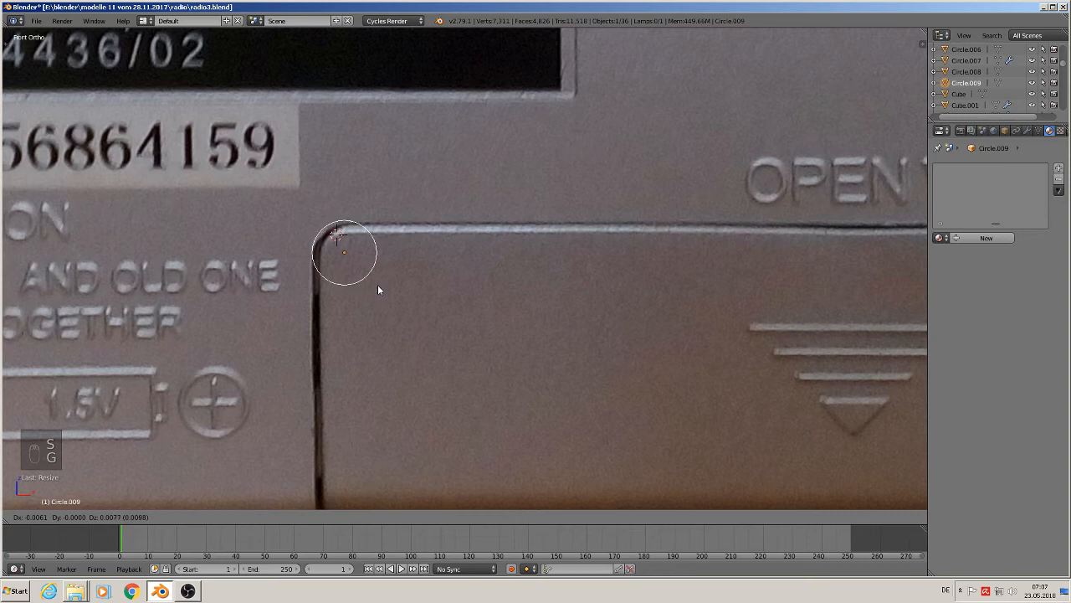
left_click(377, 286)
Step: Delete the circle's vertices except the arc that follows the battery cover's rounded corner
scroll(378, 275, "up", 2)
key("a")
key("a")
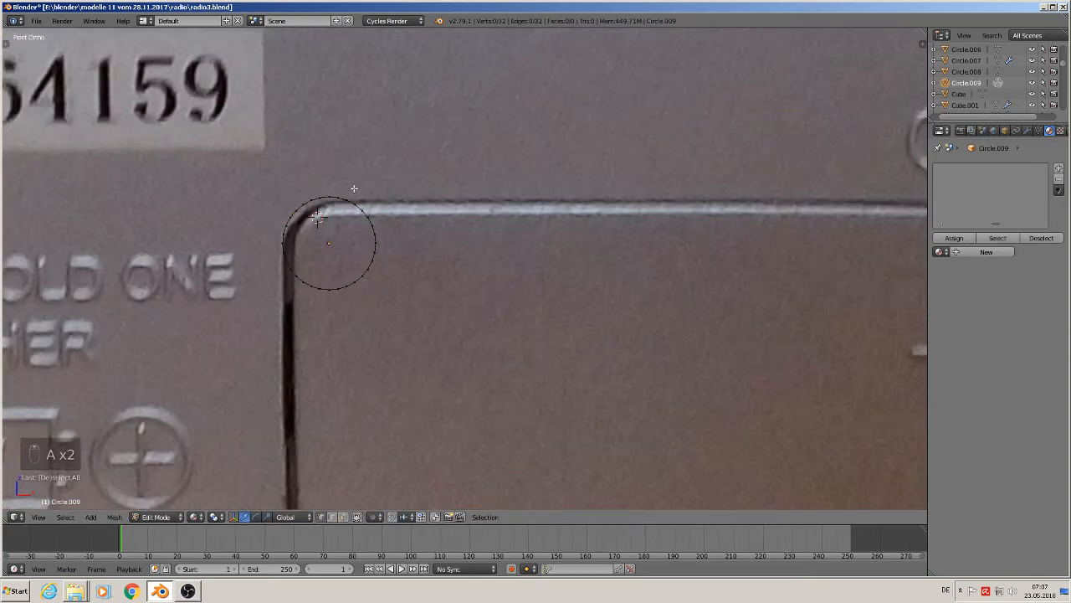
key("c")
mouse_move(347, 189)
left_mouse_down()
mouse_move(360, 209)
mouse_move(339, 280)
mouse_move(287, 263)
left_mouse_up()
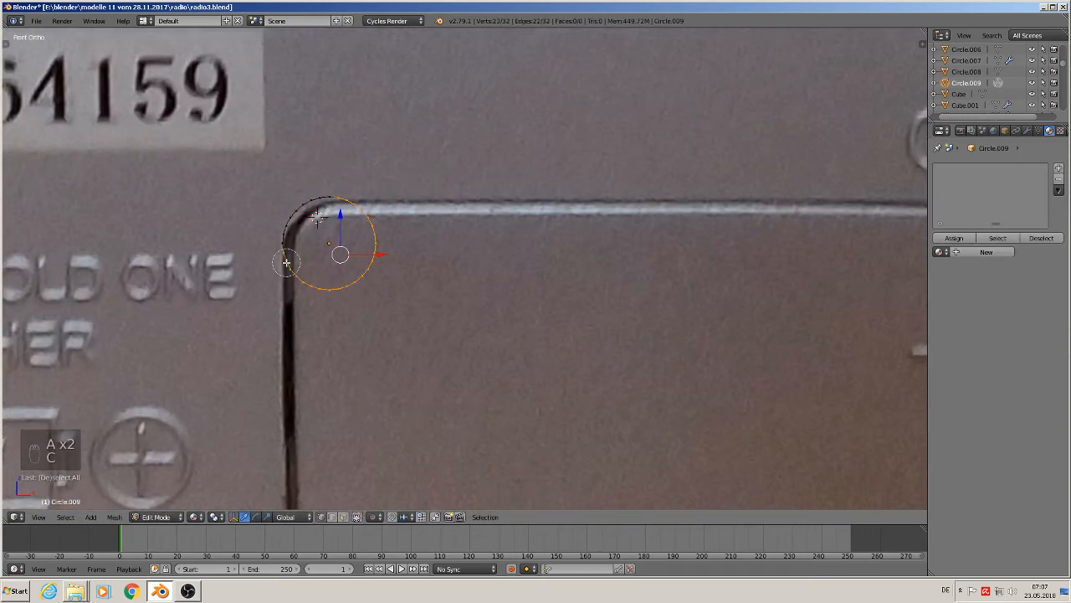
right_click(286, 262)
key("x")
left_click(287, 262)
scroll(353, 282, "down", 2)
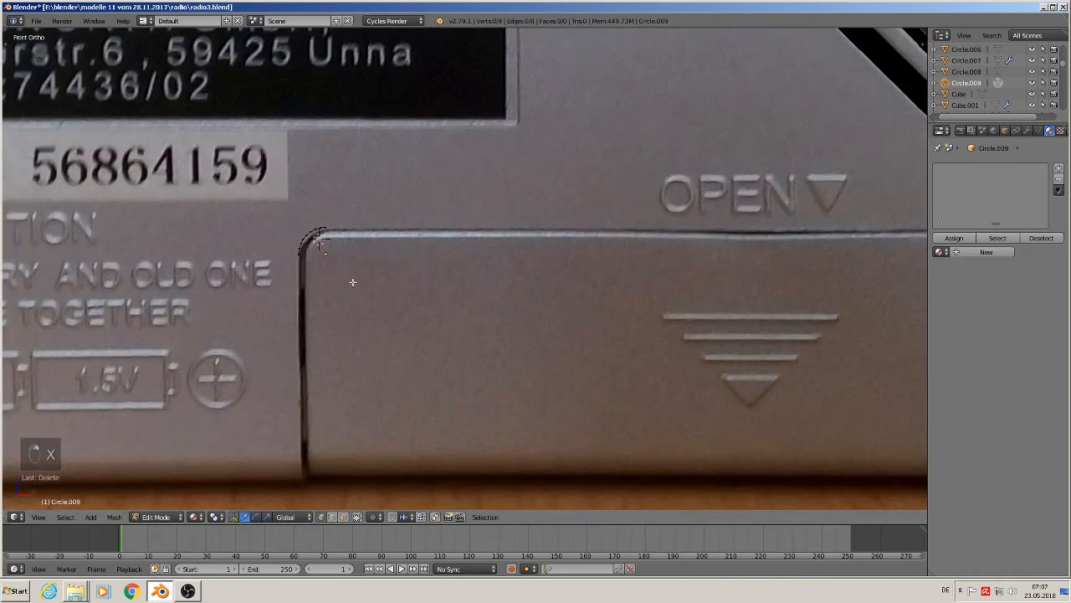
Step: Duplicate the corner arc about 0.61 units along X to the cover's opposite upper corner and rotate it 180° about Z
scroll(363, 291, "down", 4)
scroll(319, 270, "up", 1)
scroll(294, 241, "down", 2)
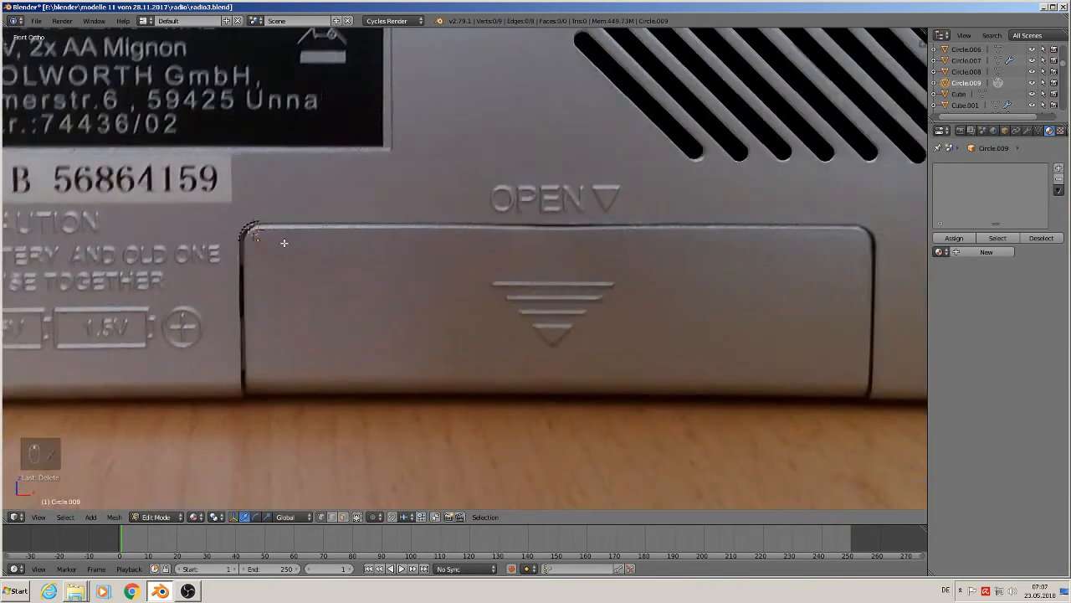
key("a")
key("shift+d")
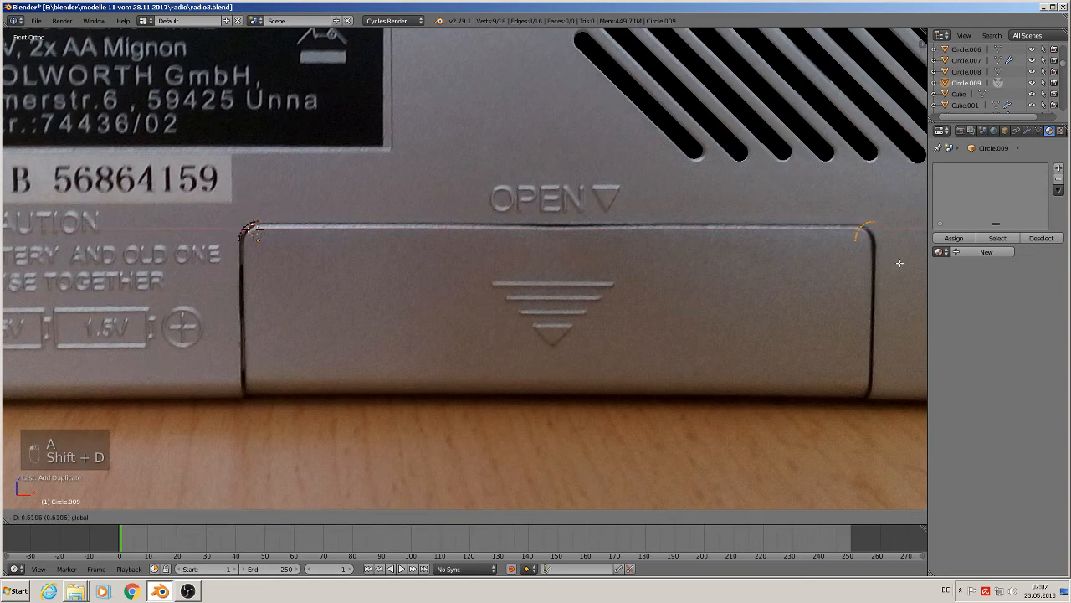
left_click(900, 263)
type("r1")
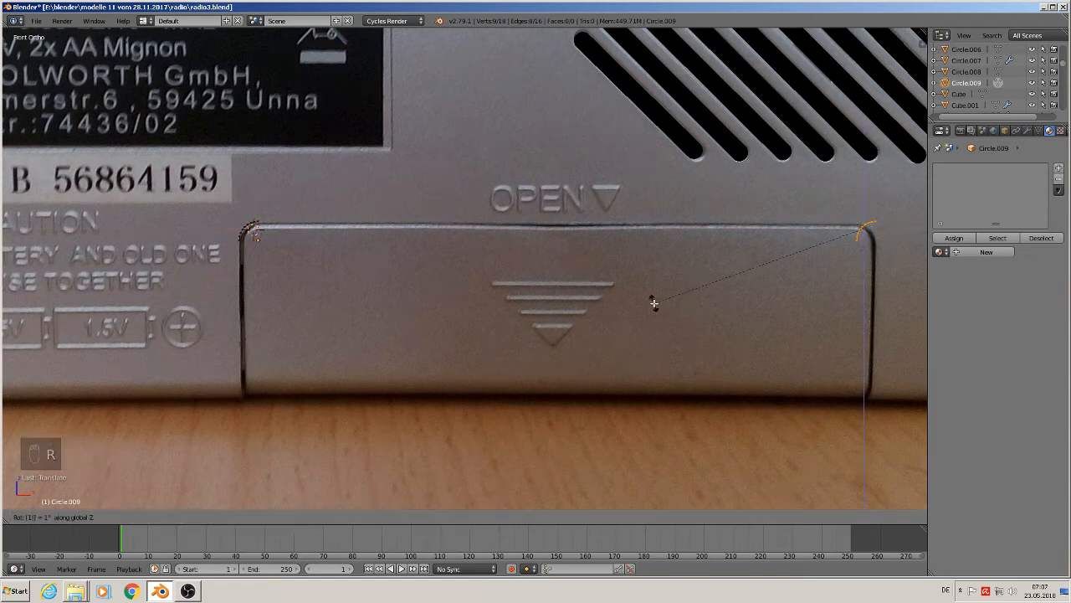
type("80")
left_click(653, 303)
Step: Nudge the rotated arc so it lines up with the battery cover's rounded corner
scroll(663, 300, "up", 1)
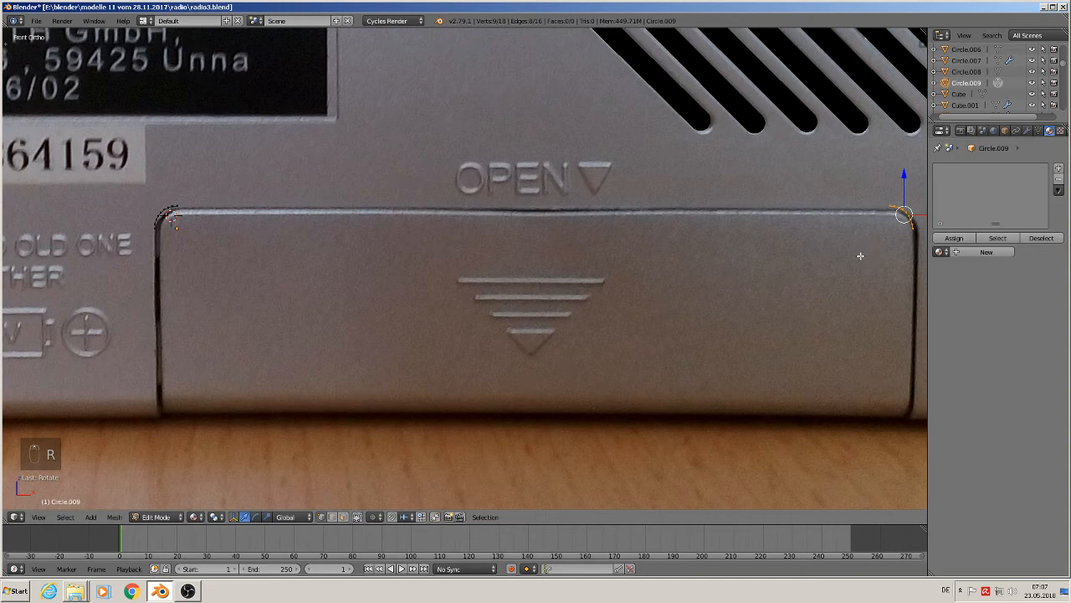
scroll(861, 256, "down", 3)
key("g")
left_click(840, 270)
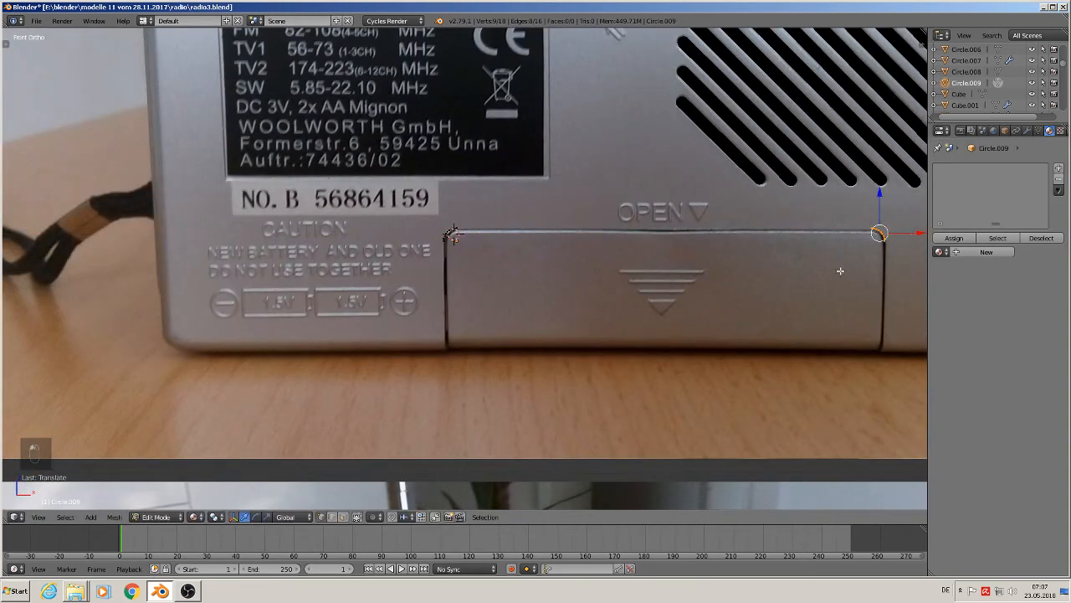
Step: Connect the upper end vertices of the two corner arcs with an edge along the cover's upper seam
scroll(837, 268, "up", 3)
scroll(737, 230, "down", 2)
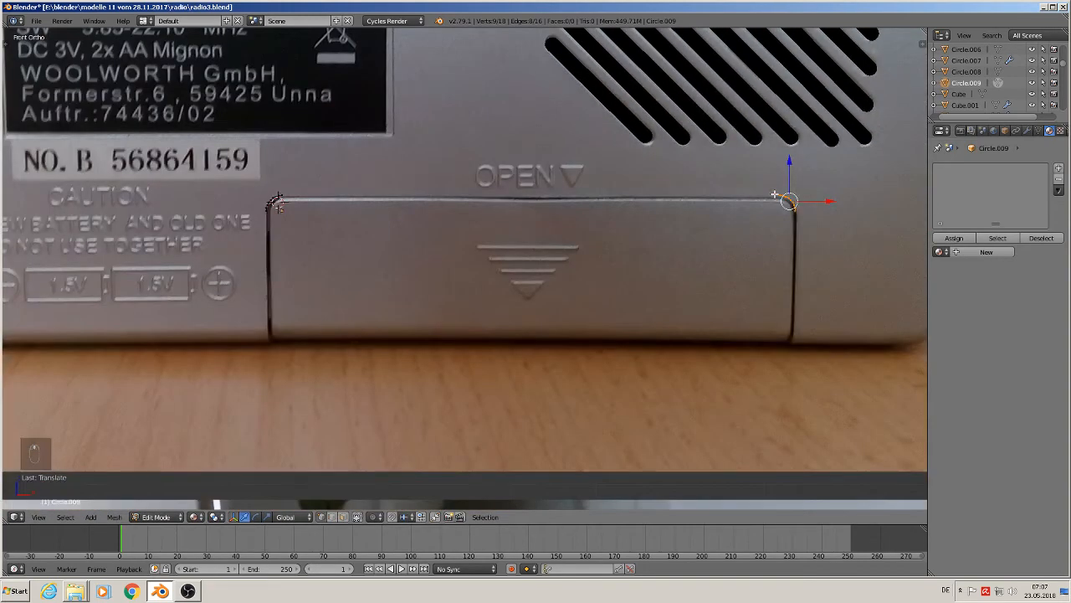
right_click(775, 195)
right_click(297, 185, "shift")
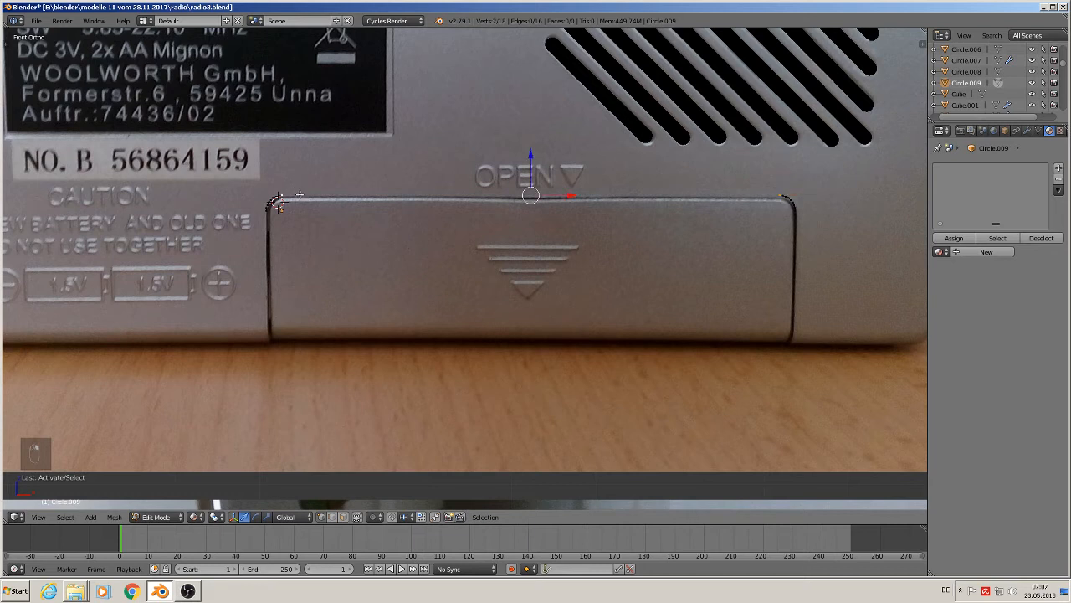
key("f")
Step: Extrude the lower end vertices of both arcs straight down to the cover's lower edge and select the whole outline
right_click(265, 220)
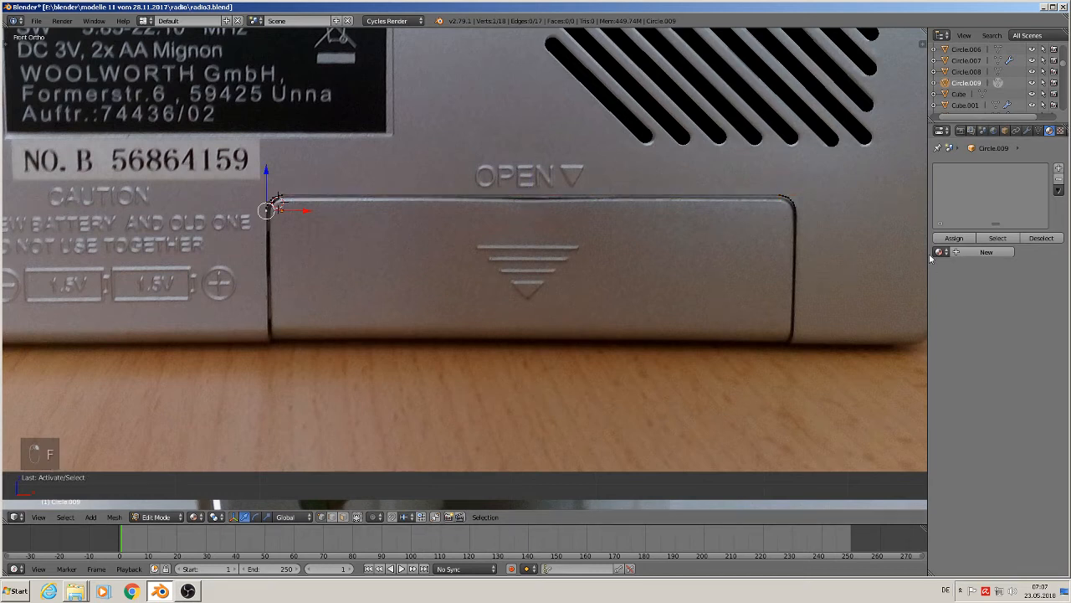
right_click(794, 219, "shift")
key("e")
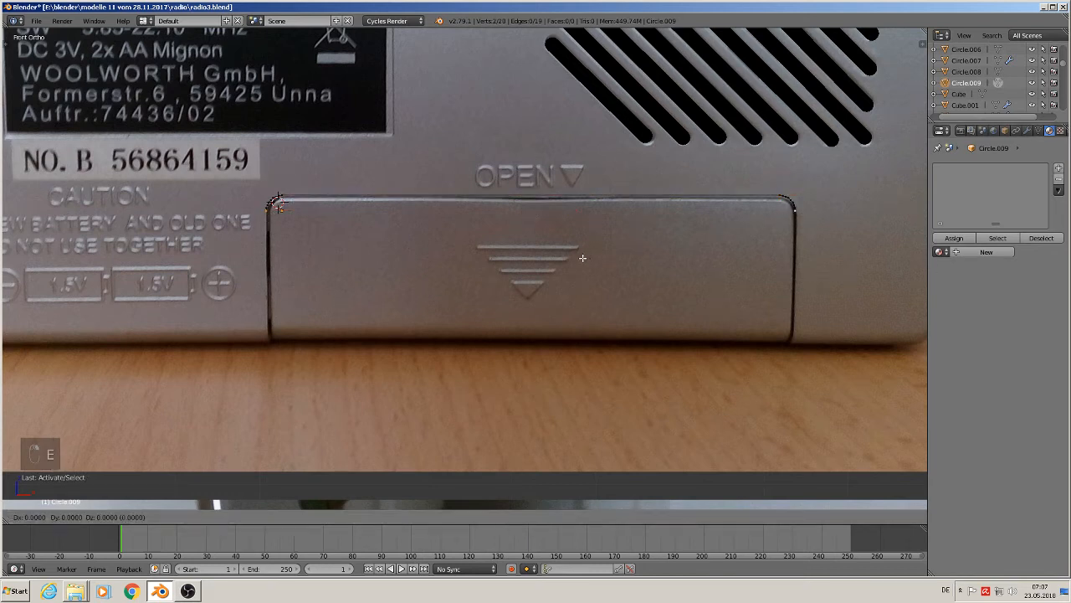
right_click(583, 258)
left_click_drag(530, 171, 544, 299)
key("a")
key("a")
key("a")
key("a")
key("a")
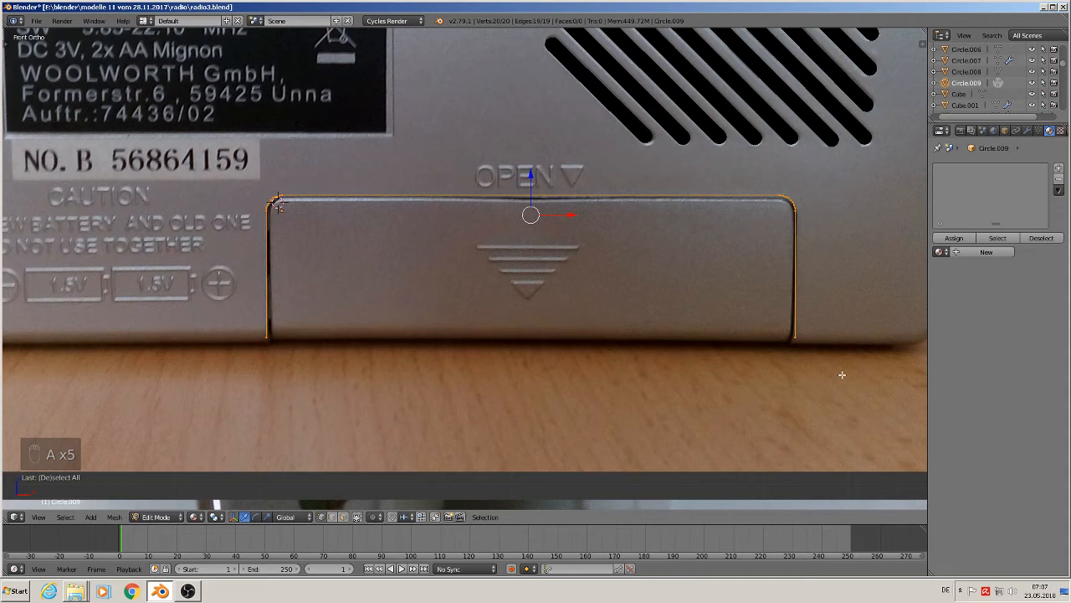
Step: Extrude the battery cover outline inward at about 0.97 scale and shift the new edges down about 0.005 units for an even strip width
key("e")
key("s")
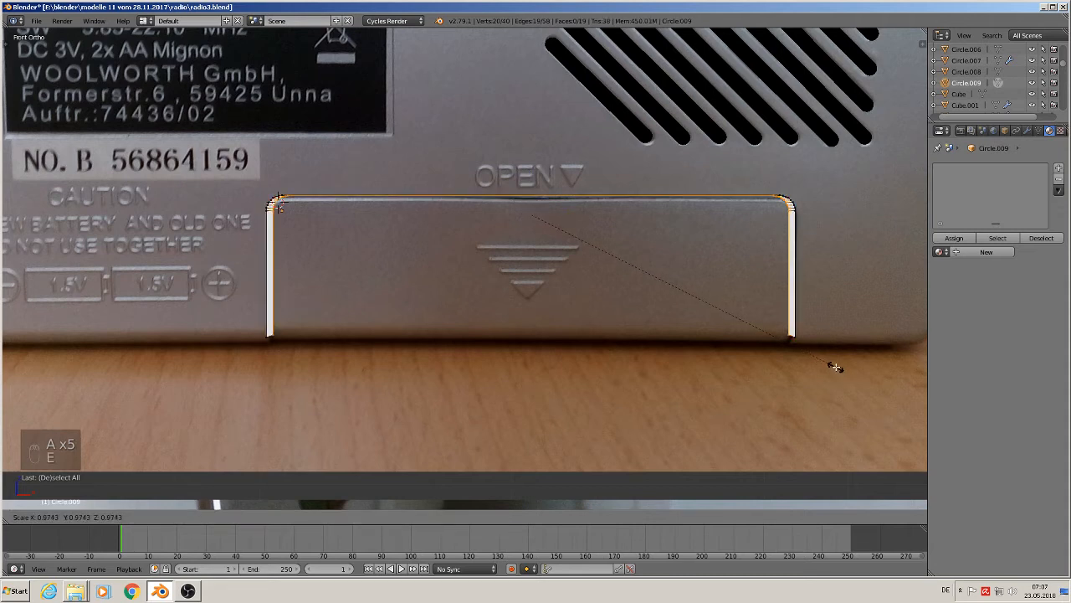
right_click(804, 339)
key("g")
key("z")
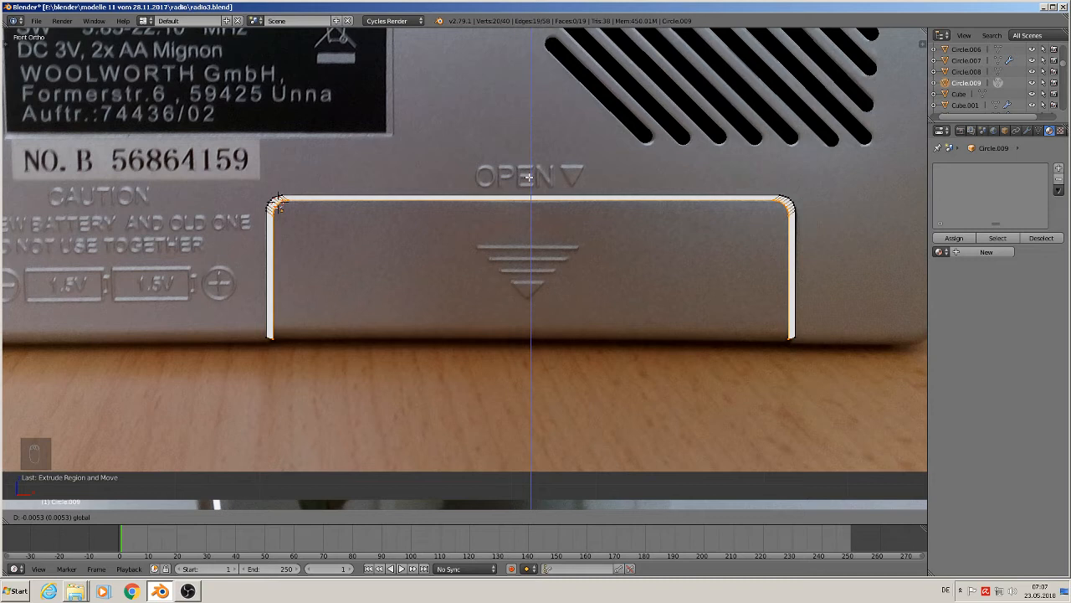
left_click(529, 177)
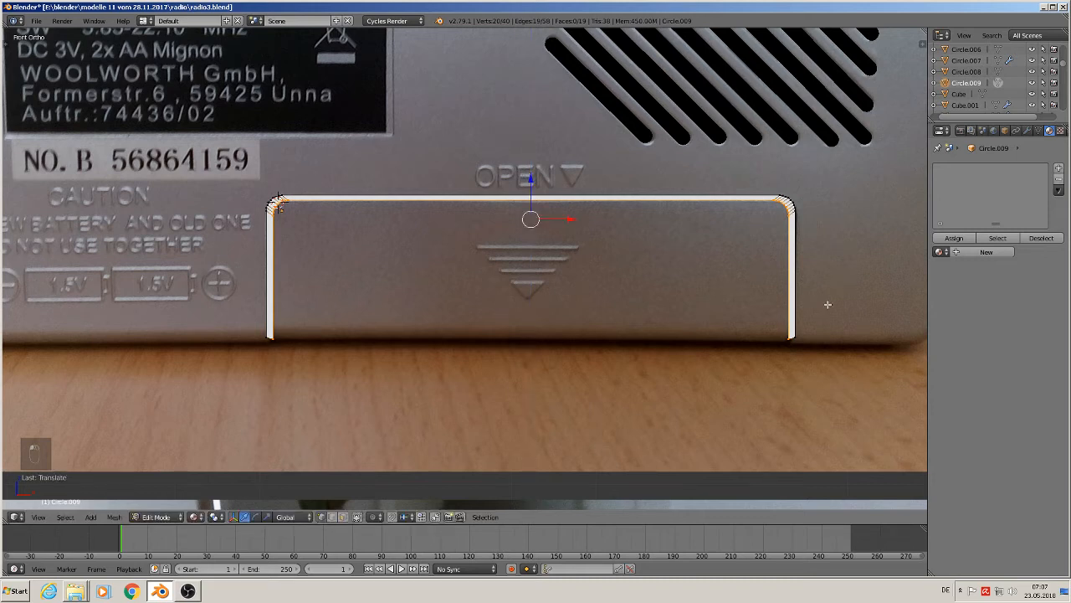
Step: Flatten the lower end vertices of both strip sides to one height by scaling them to 0 along Z, and leave mesh editing
key("a")
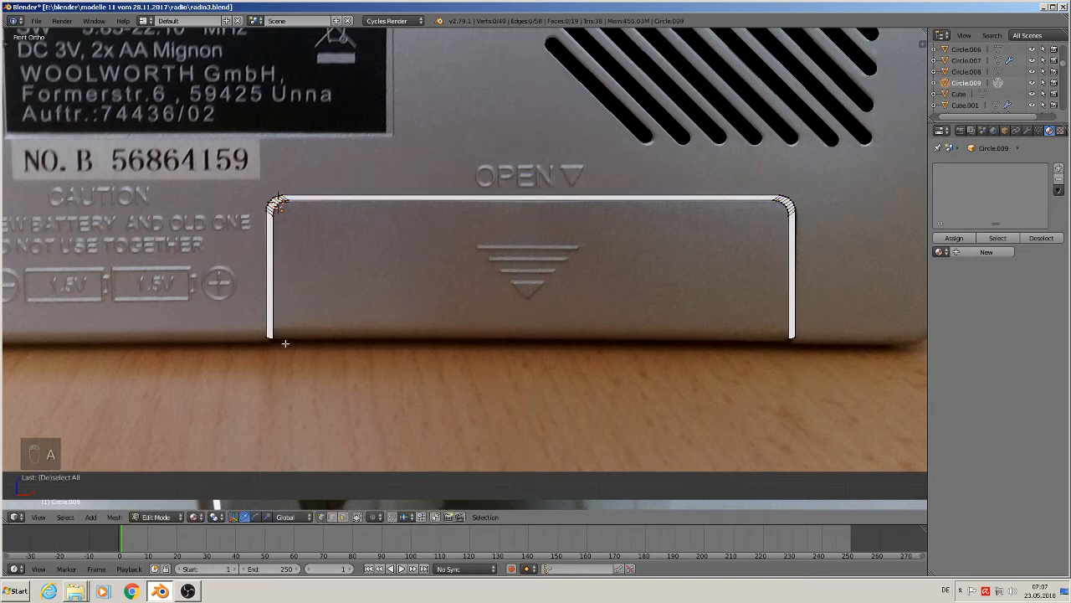
key("a")
key("a")
key("a")
key("a")
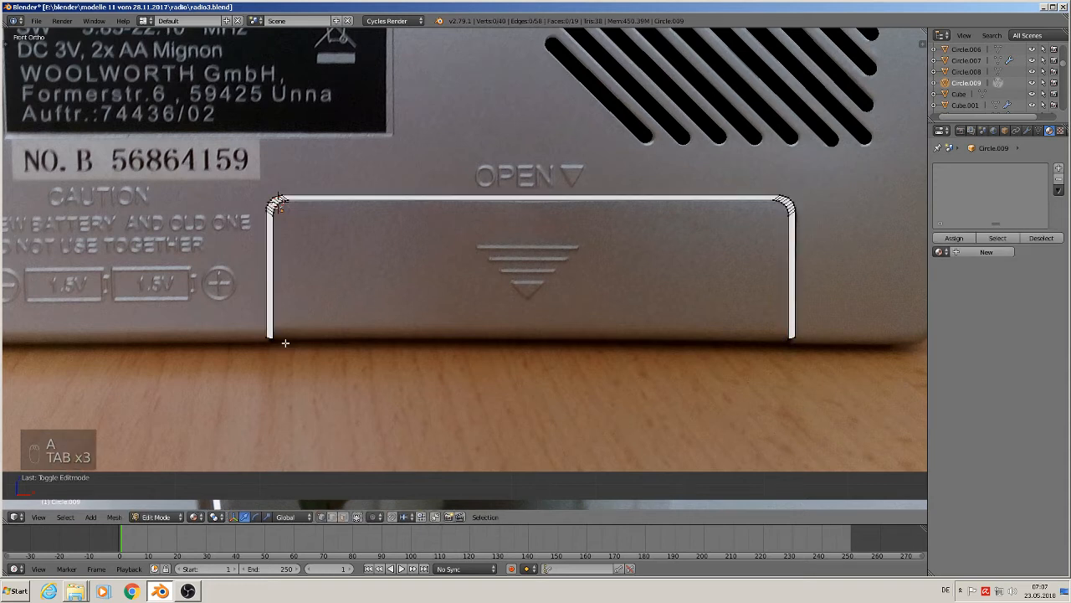
key("b")
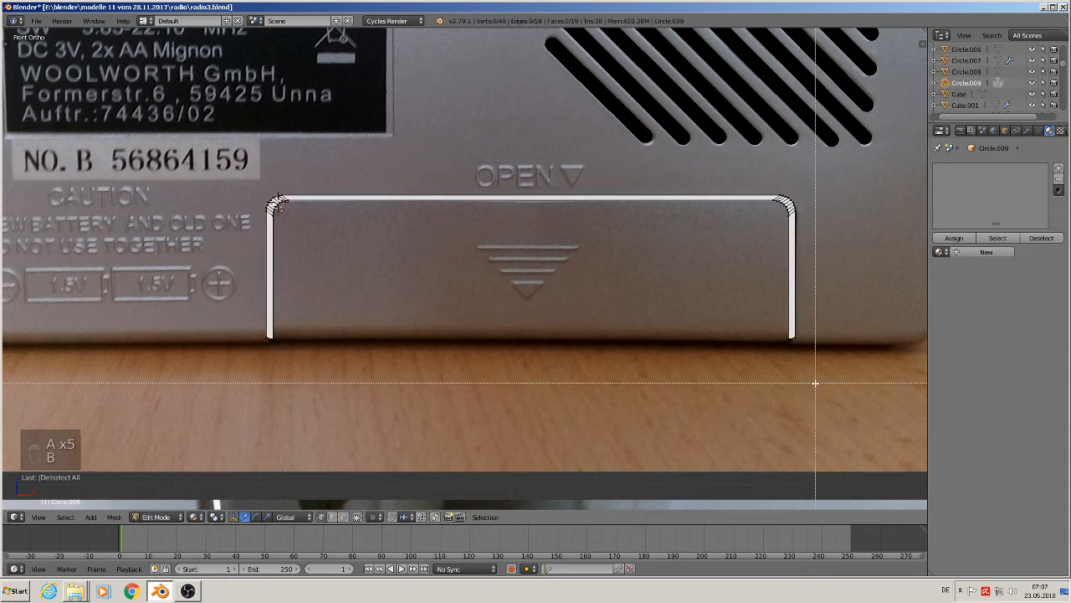
left_click_drag(842, 370, 178, 319)
key("s")
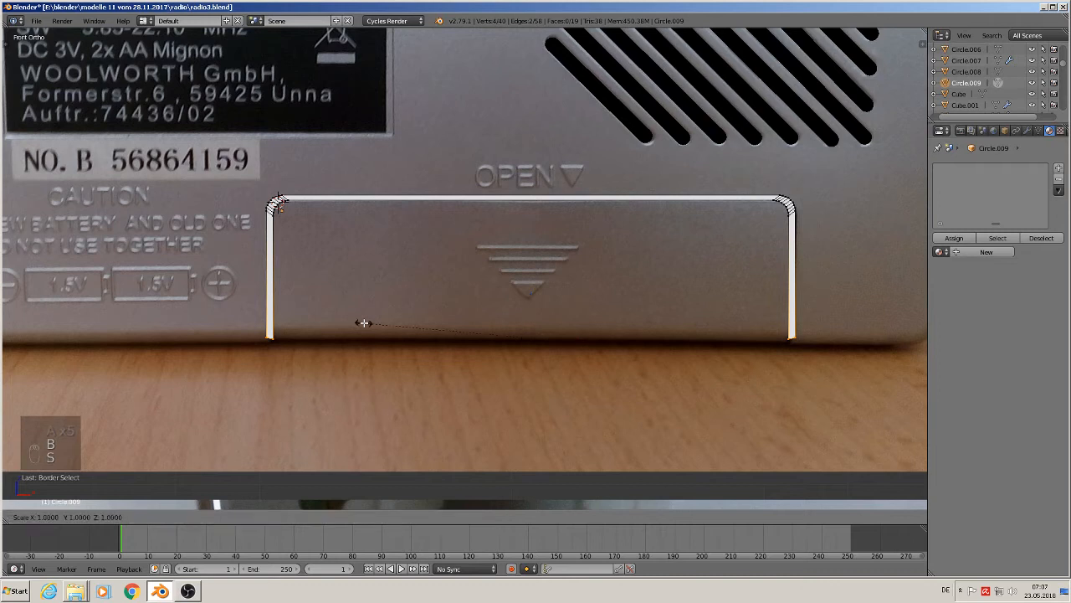
key("z")
key("0")
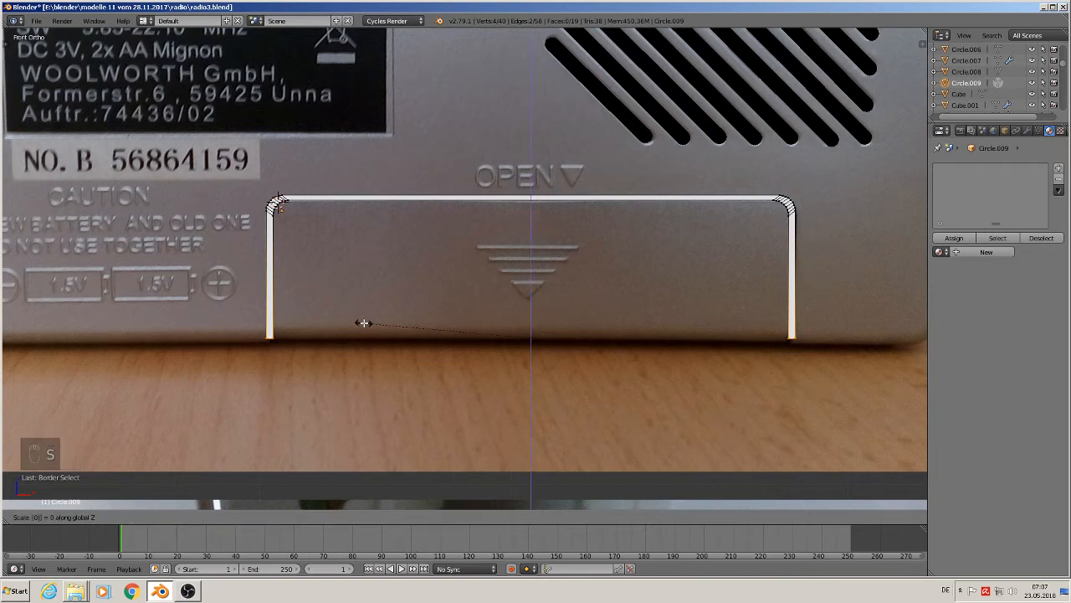
left_click(363, 323)
key("Tab")
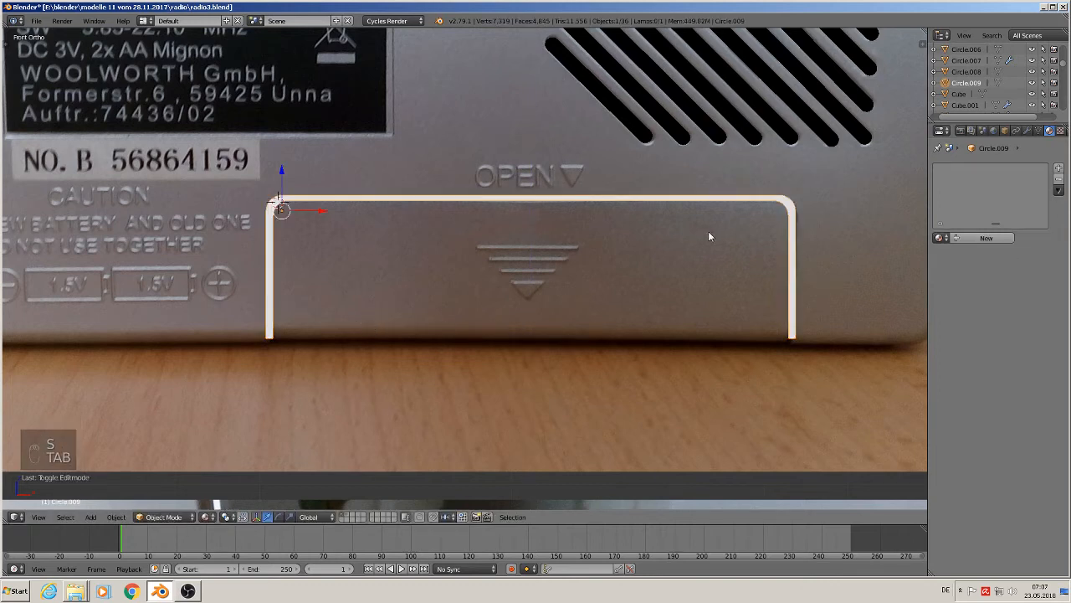
Step: Assign the black bump material to the battery cover outline and join it with the speaker grille slots into one object
left_click(940, 237)
left_click(896, 255)
scroll(725, 297, "down", 5)
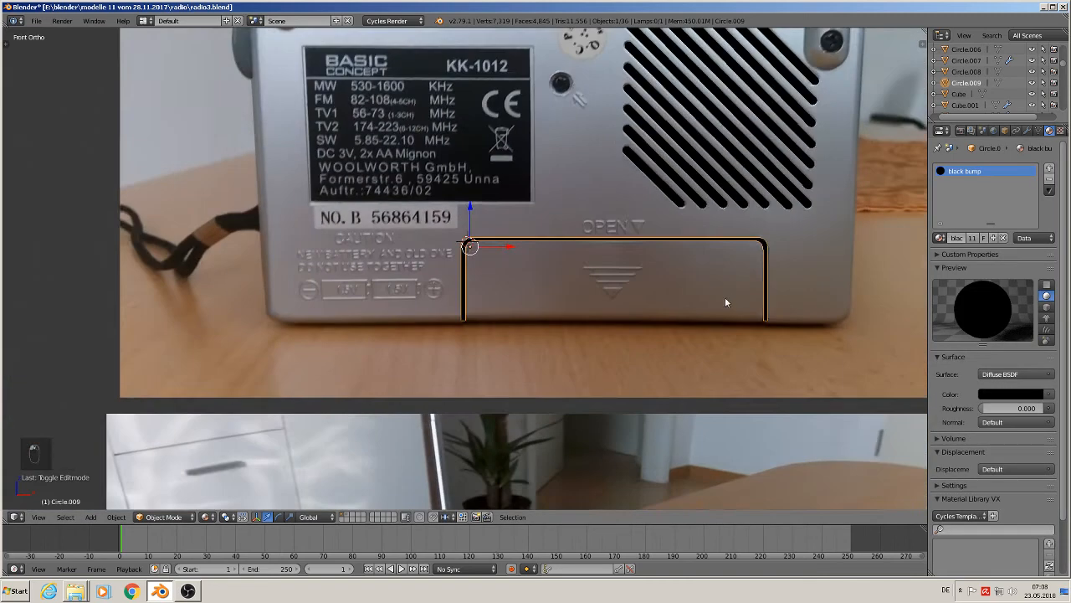
right_click(672, 211, "shift")
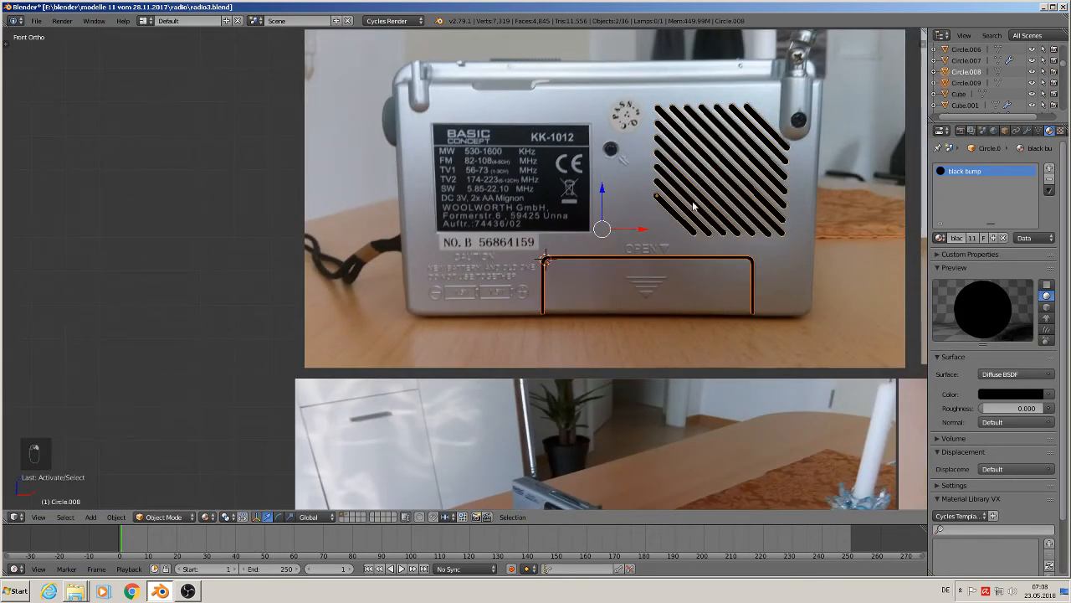
key("t")
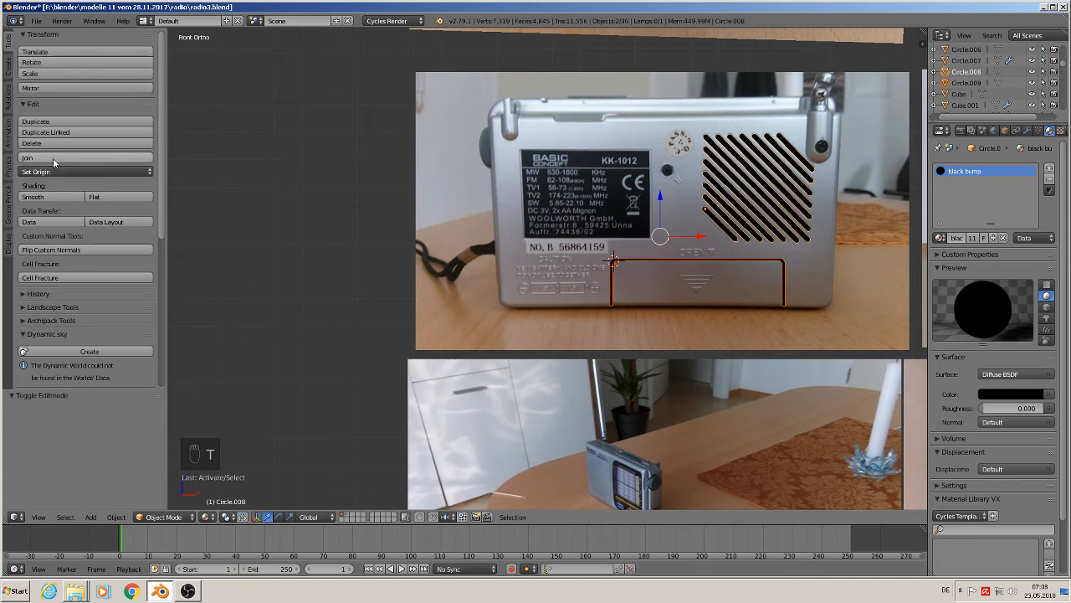
left_click(28, 158)
Step: Move the joined grille and cover outline object along X and Z, away from the reference photos to the camera
scroll(734, 207, "down", 3)
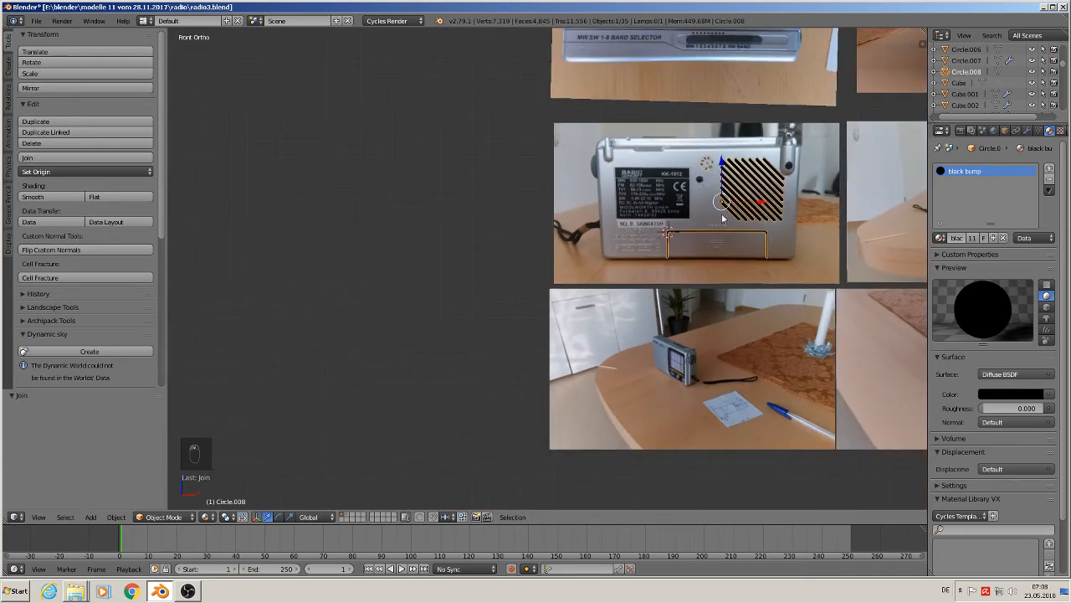
scroll(780, 241, "down", 5)
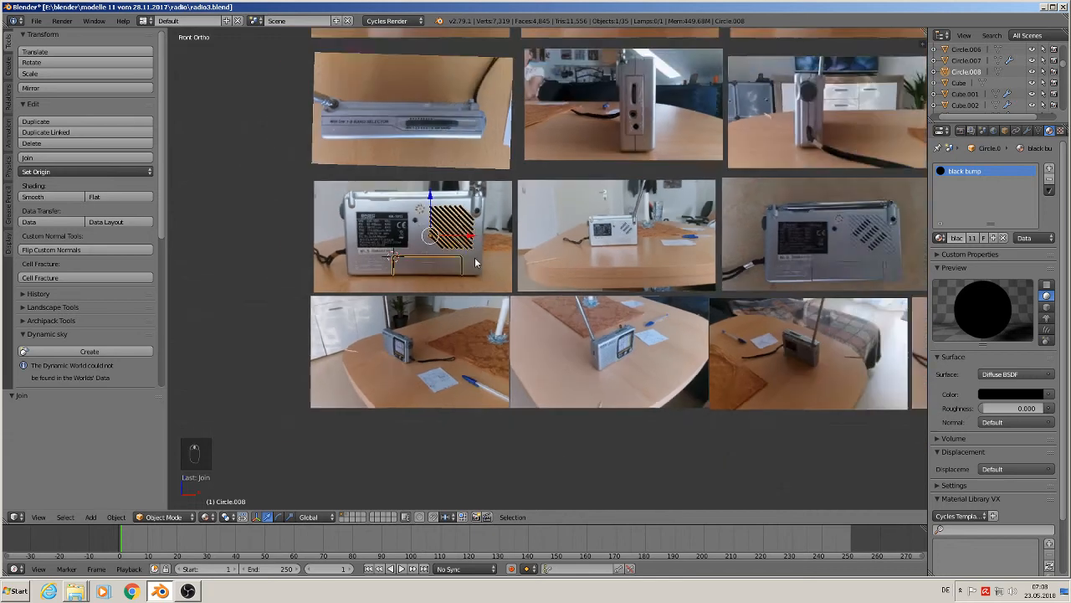
scroll(496, 268, "down", 4)
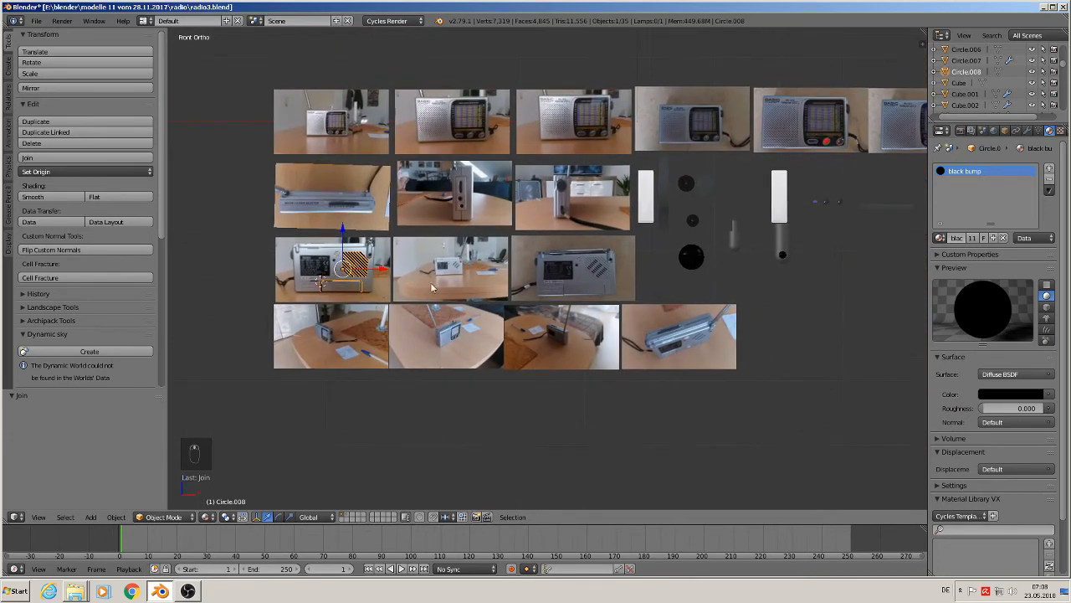
left_click_drag(393, 289, 847, 289)
left_click_drag(814, 255, 831, 152)
left_click_drag(856, 193, 846, 192)
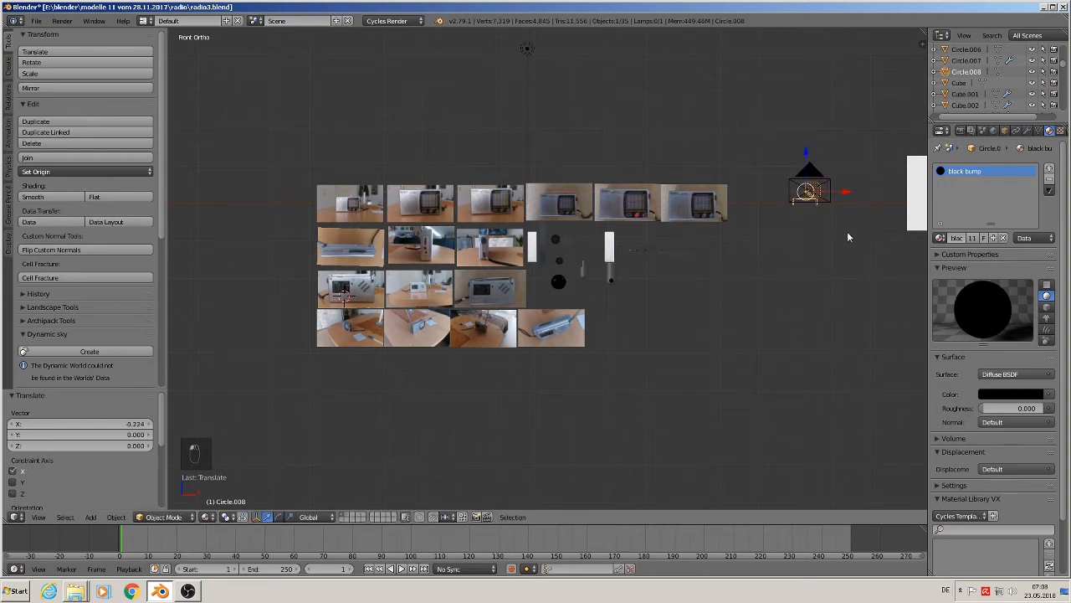
Step: Move the white emission plane about 3.5 units in negative X so it sits behind the camera and the black shapes
middle_click_drag(849, 234, 651, 280, "shift")
right_click(736, 250)
left_click(788, 231)
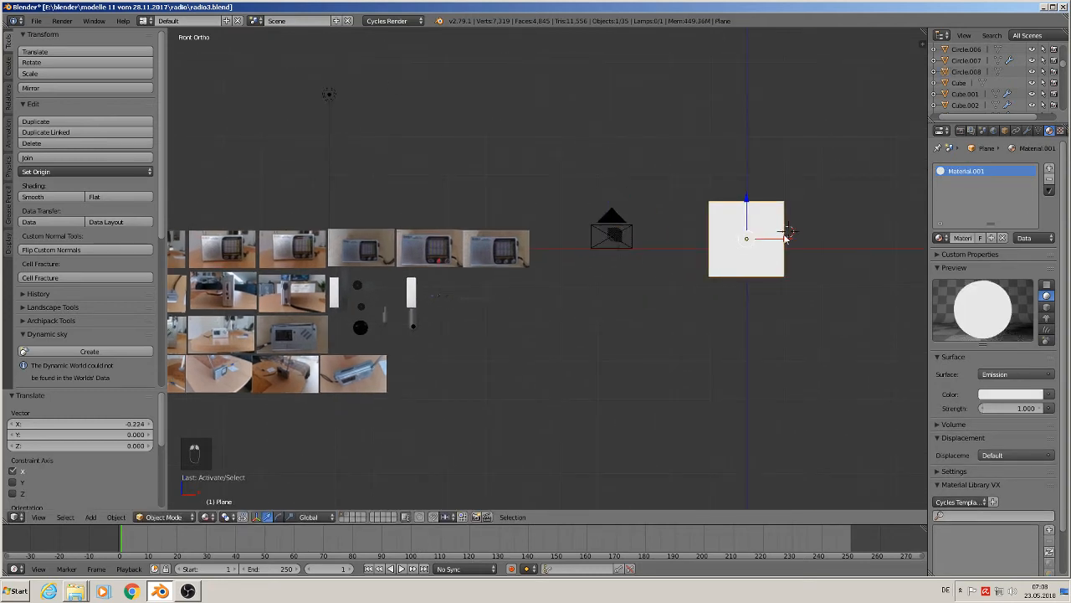
left_click_drag(787, 239, 657, 239)
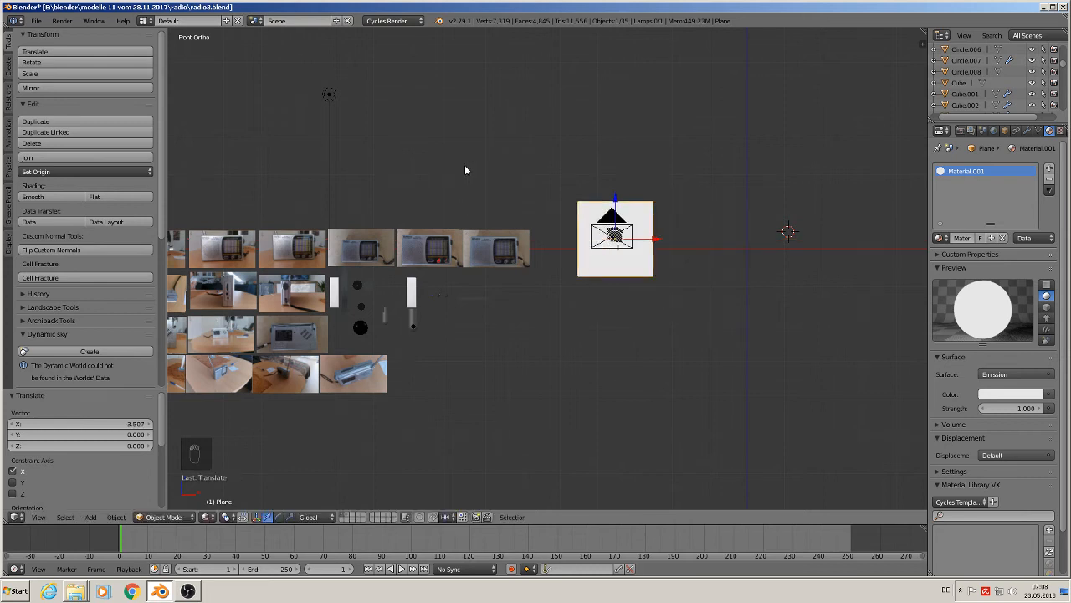
Step: In camera view, move the camera about -0.043 in X and -0.061 in Z to frame the grille slots and the cover outline
key("KP_0")
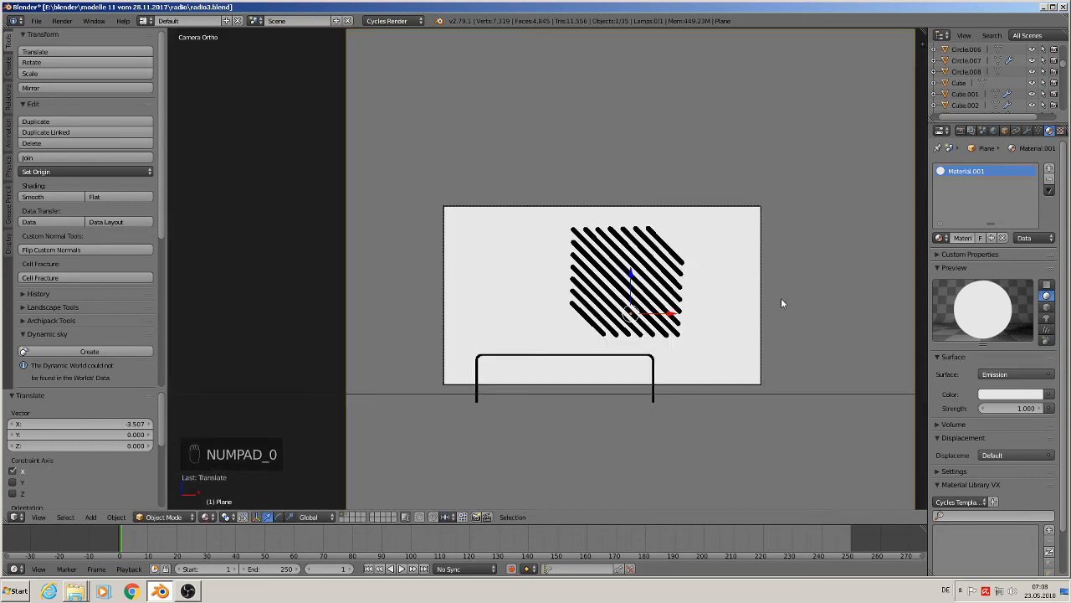
right_click(648, 215)
right_click(646, 212)
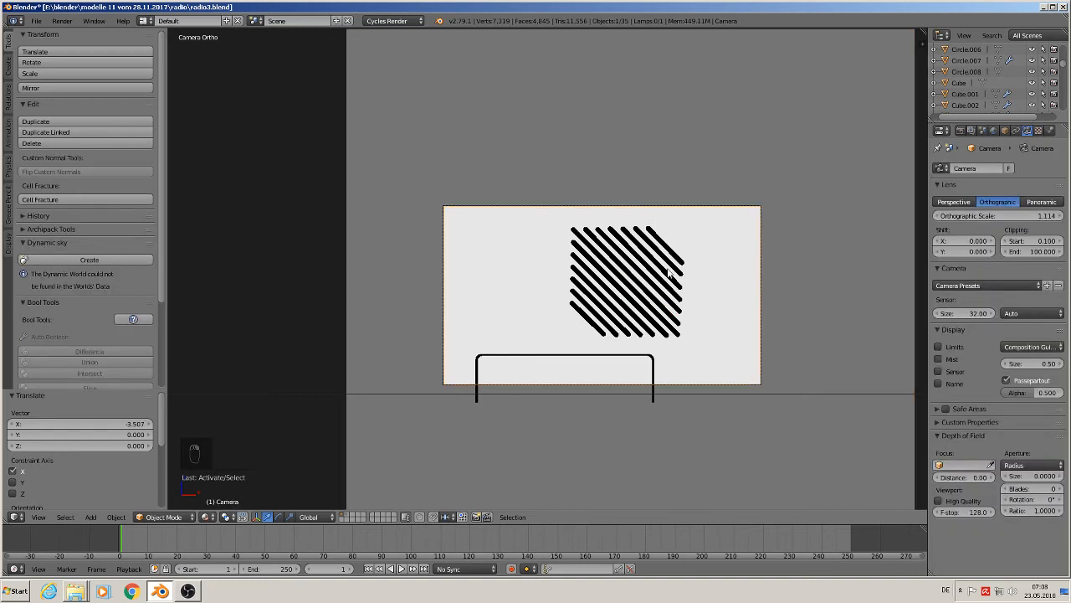
key("g")
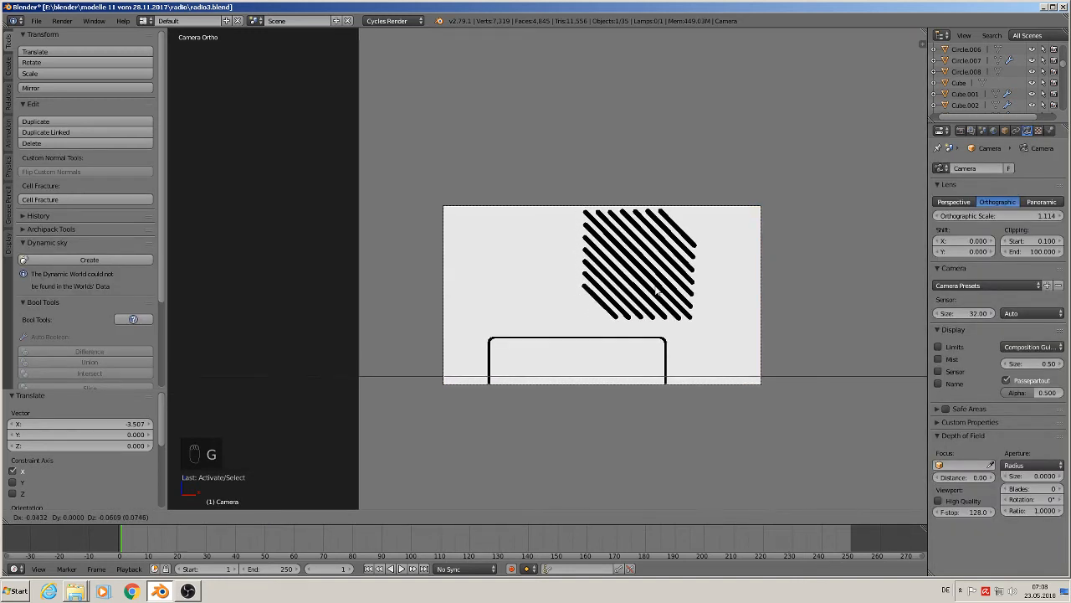
left_click(656, 292)
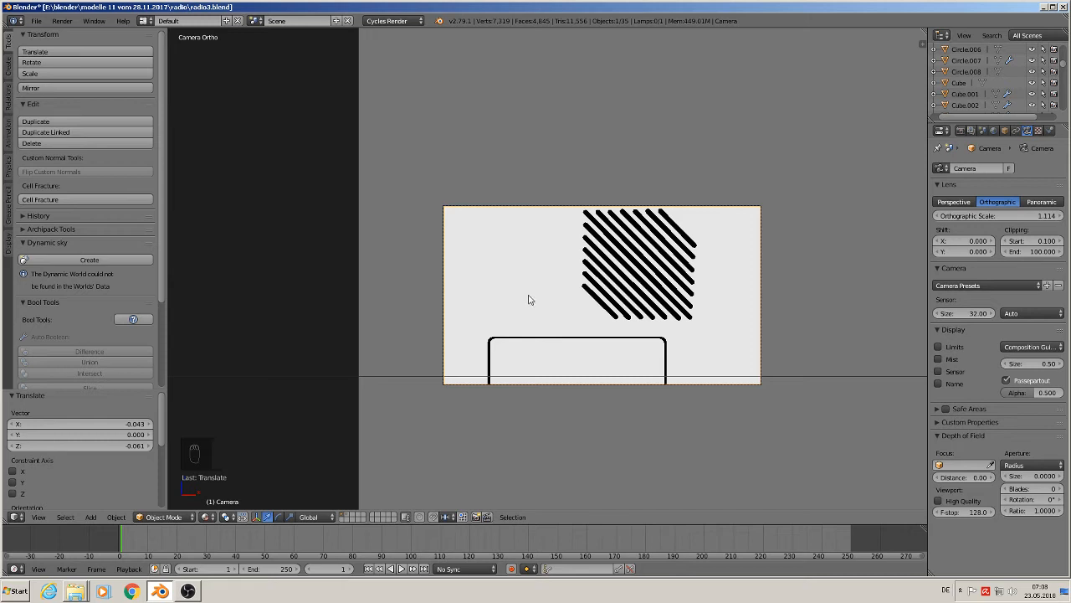
Step: Render the image, save it as the black-and-white JPEG "back radiobump.jpg" in the radio folder, and close the render
key("F12")
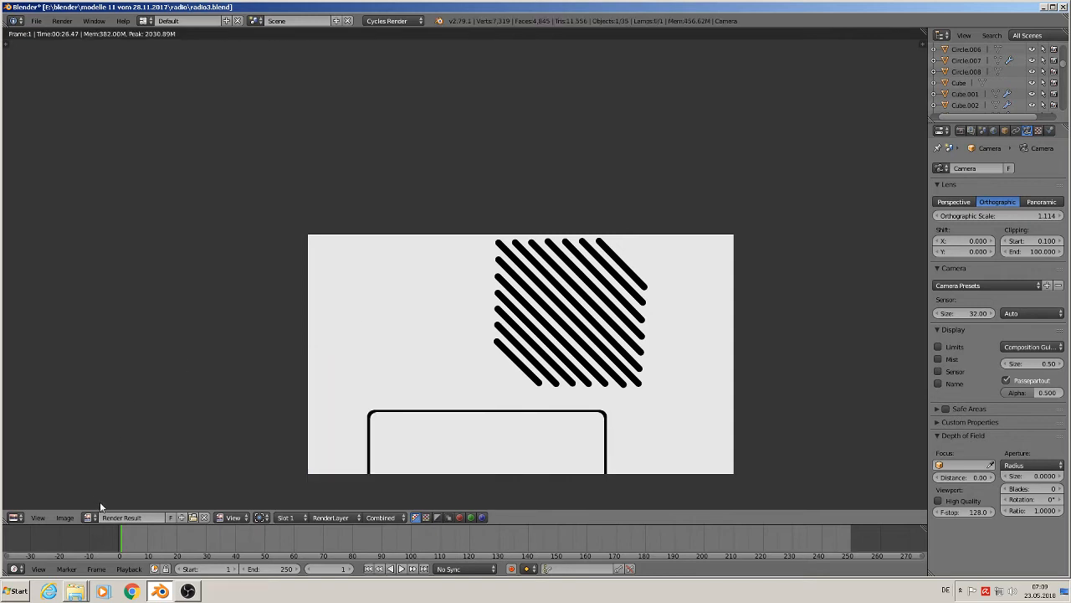
left_click(65, 517)
left_click(115, 448)
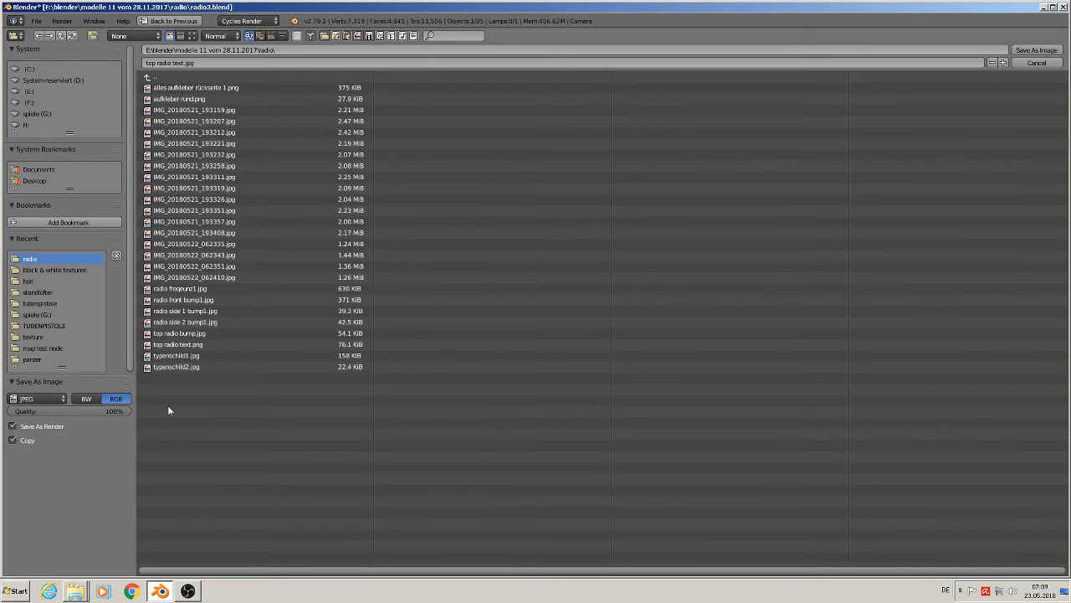
left_click(155, 63)
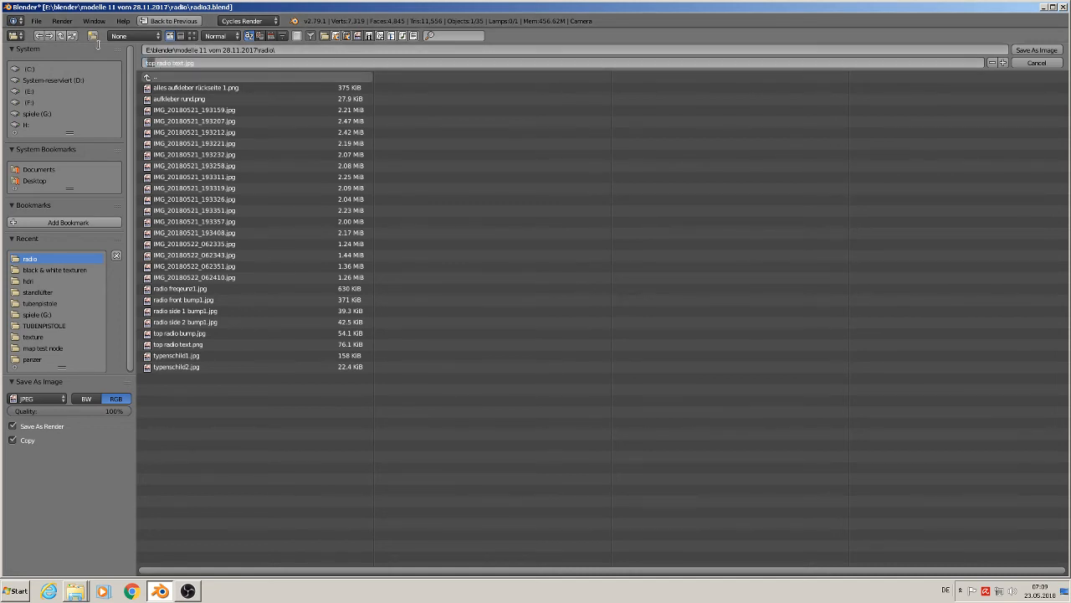
type("back")
key("Delete")
key("Delete")
key("Delete")
key("Delete")
key("Return")
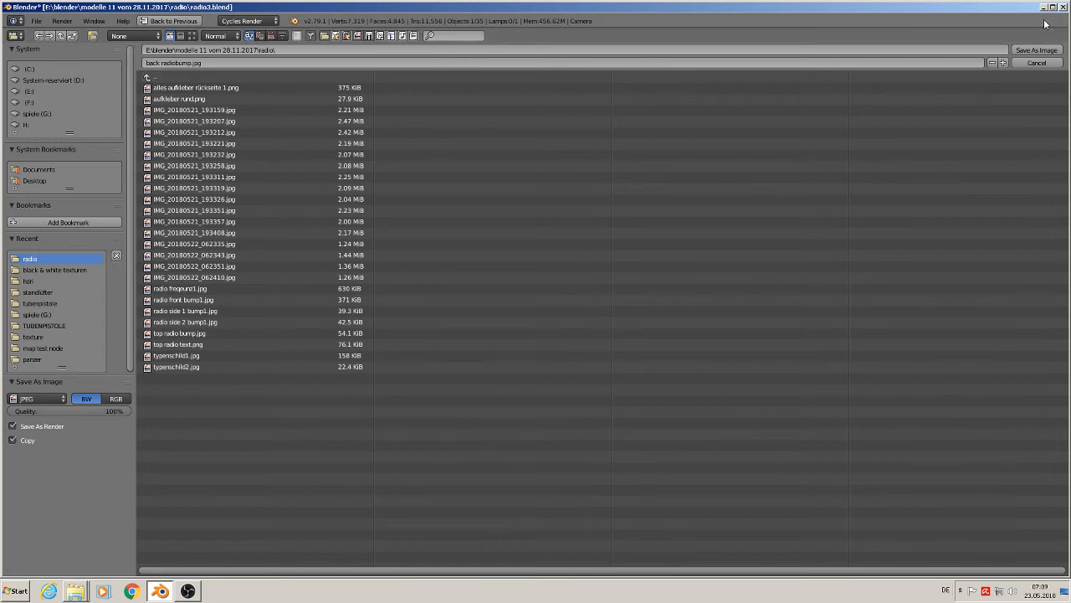
left_click(1037, 50)
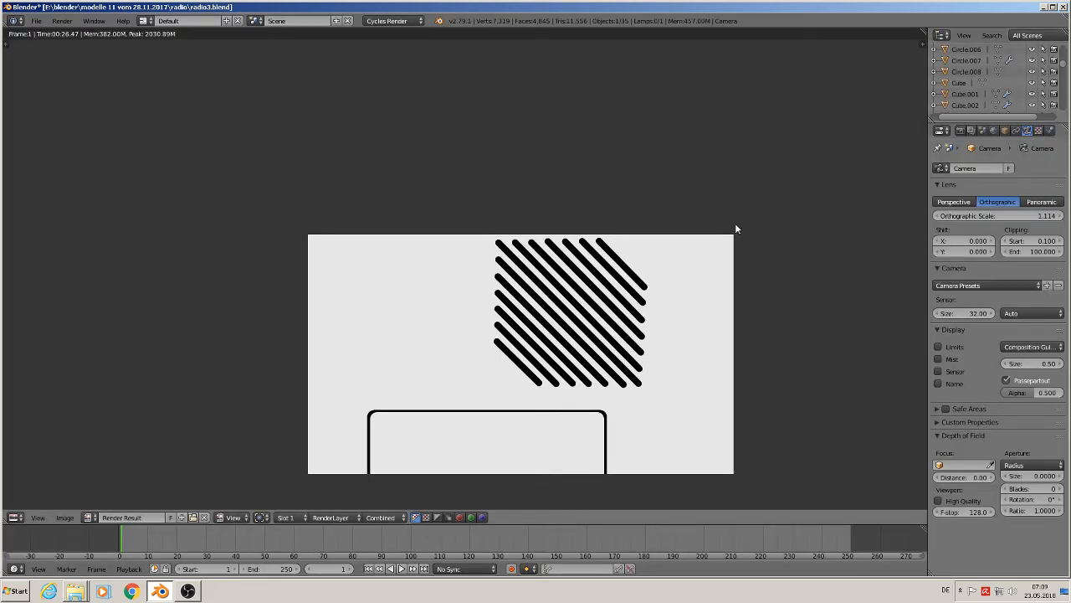
key("Escape")
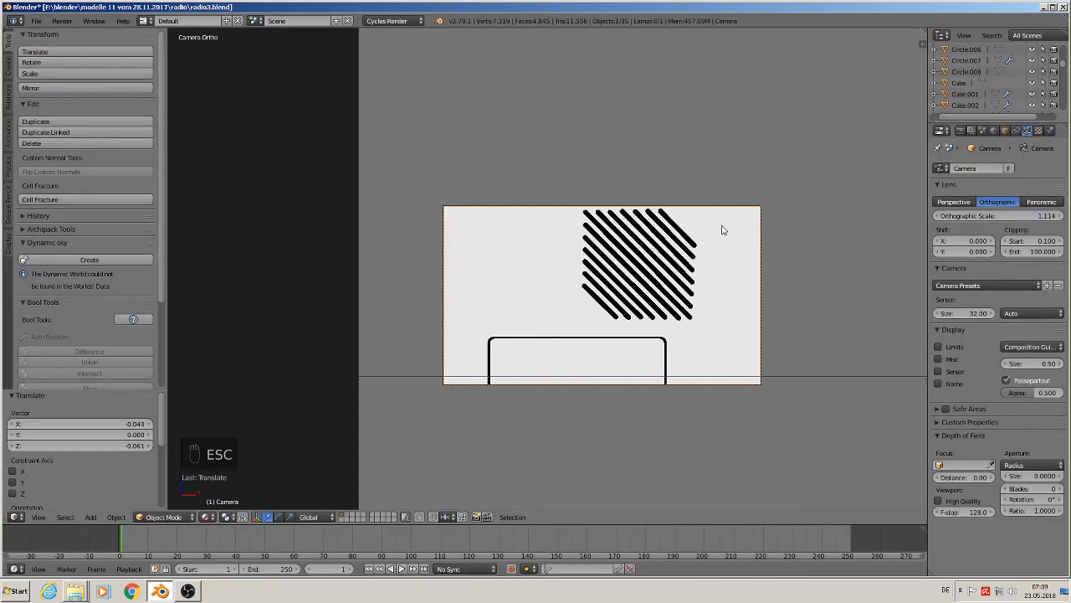
Step: Leave the camera view and move the joined grille and cover outline object to layer 2
key("KP_0")
scroll(533, 285, "down", 2)
scroll(531, 289, "up", 1, "shift")
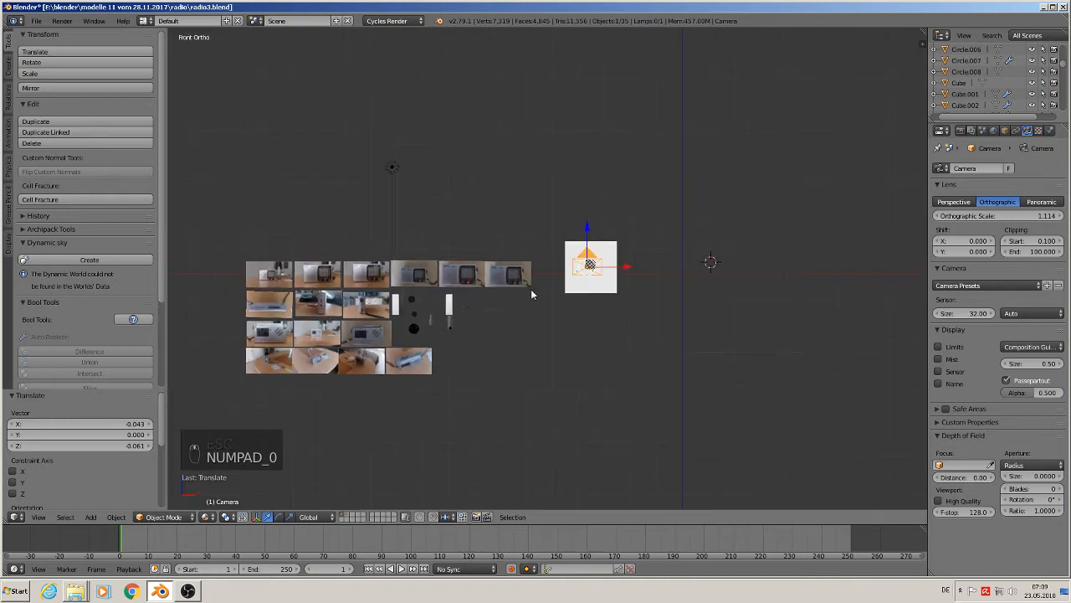
mouse_move(531, 288)
middle_mouse_down("shift")
mouse_move(766, 264)
mouse_move(515, 289)
middle_mouse_up("shift")
scroll(765, 264, "up", 1)
scroll(633, 294, "up", 8)
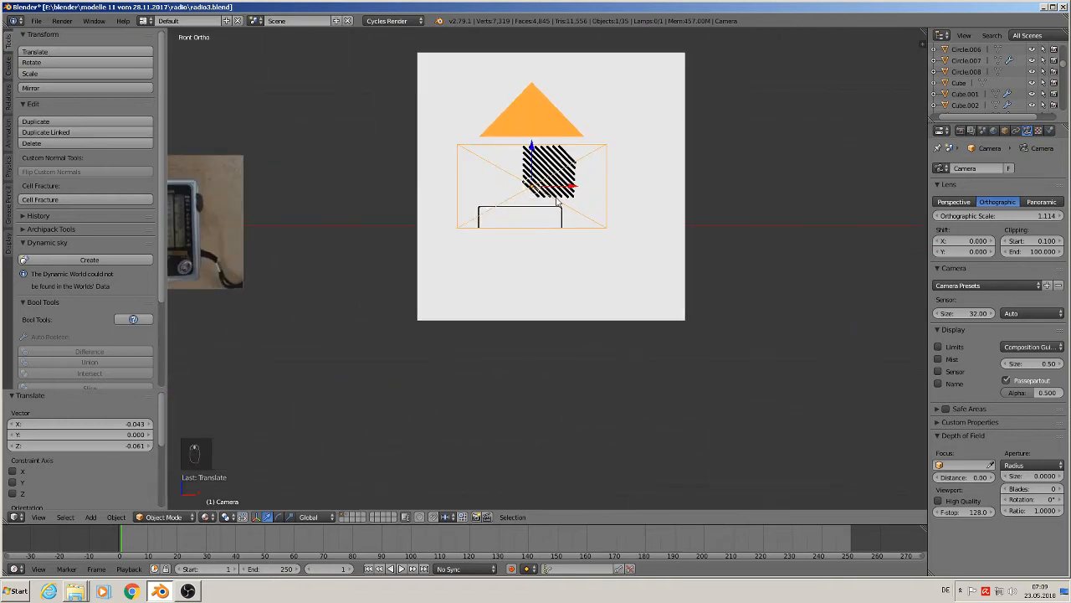
right_click(555, 181)
key("m")
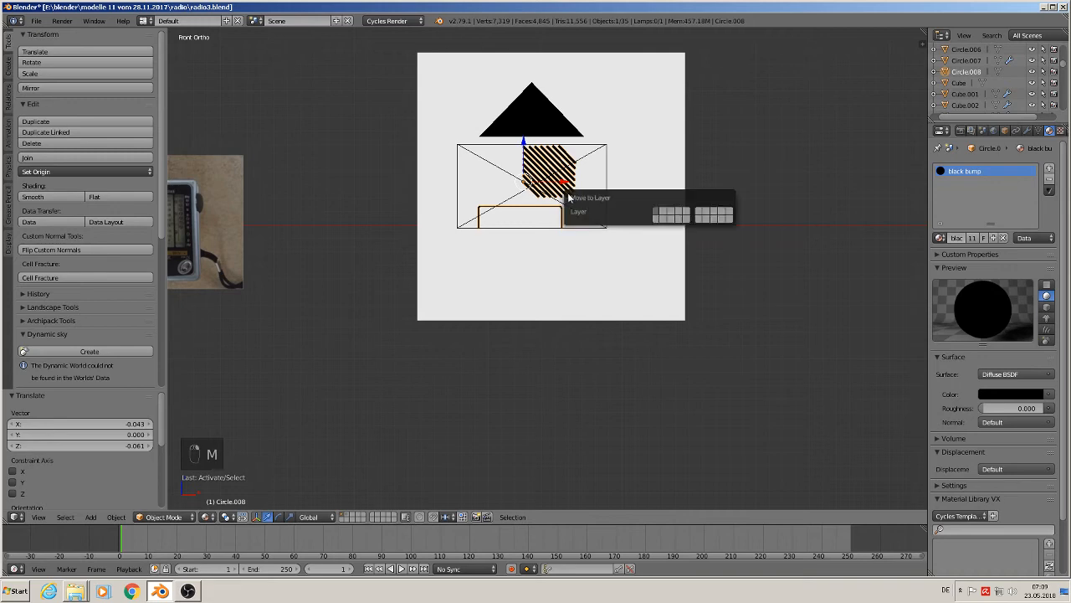
left_click(664, 211)
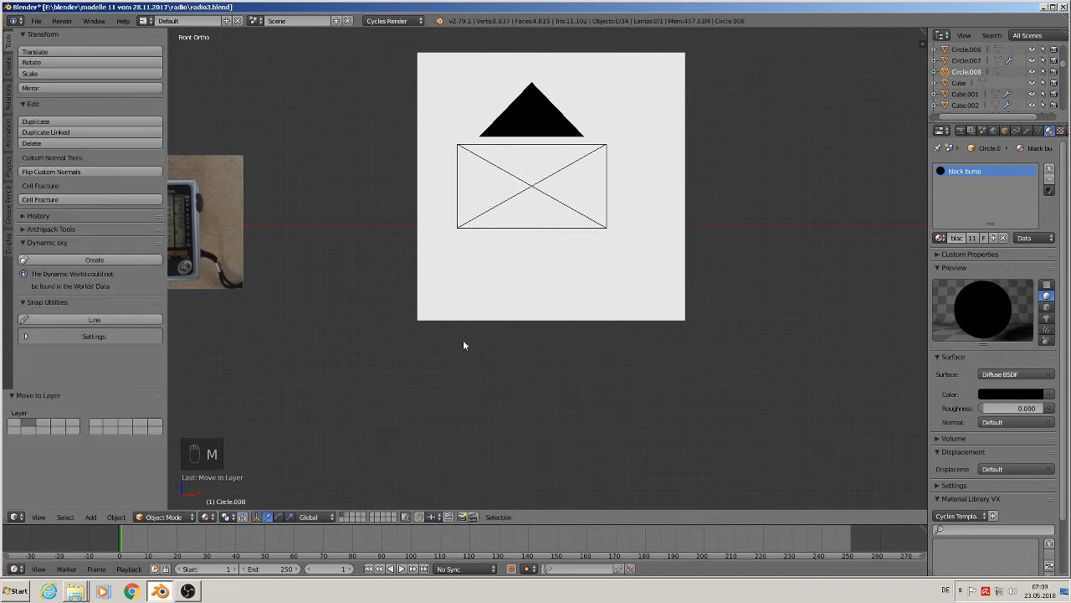
Step: Save the radio project under its existing file name
scroll(435, 344, "down", 2)
middle_click_drag(425, 344, 824, 251, "shift")
scroll(728, 254, "down", 1)
middle_click_drag(468, 267, 756, 251, "shift")
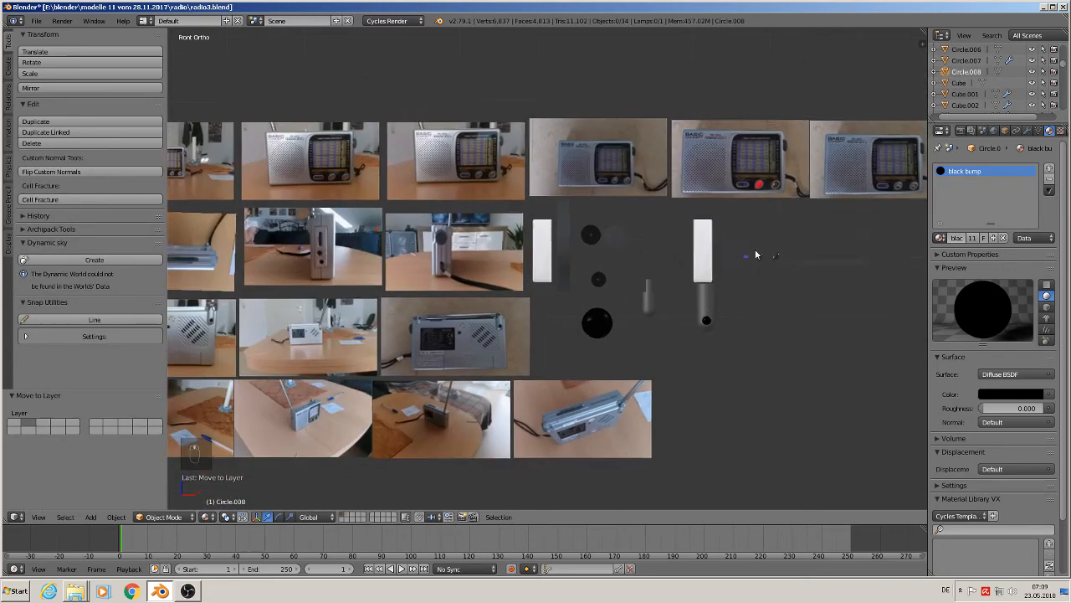
scroll(756, 255, "down", 2)
scroll(375, 112, "up", 2)
left_click(36, 20)
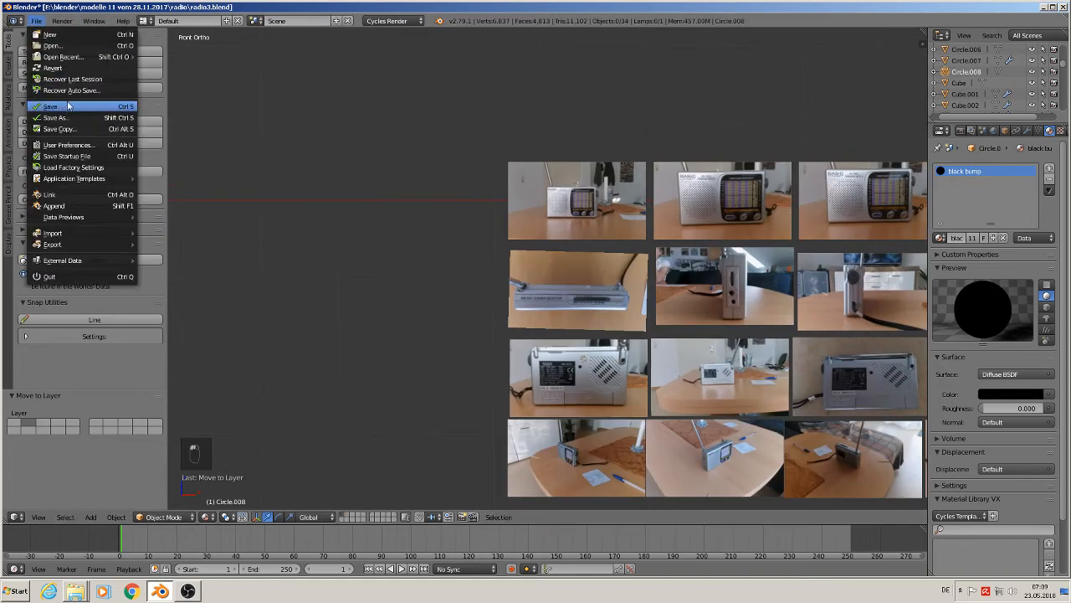
left_click(69, 106)
scroll(727, 334, "down", 3)
middle_click_drag(701, 324, 531, 203, "shift")
scroll(527, 207, "up", 3)
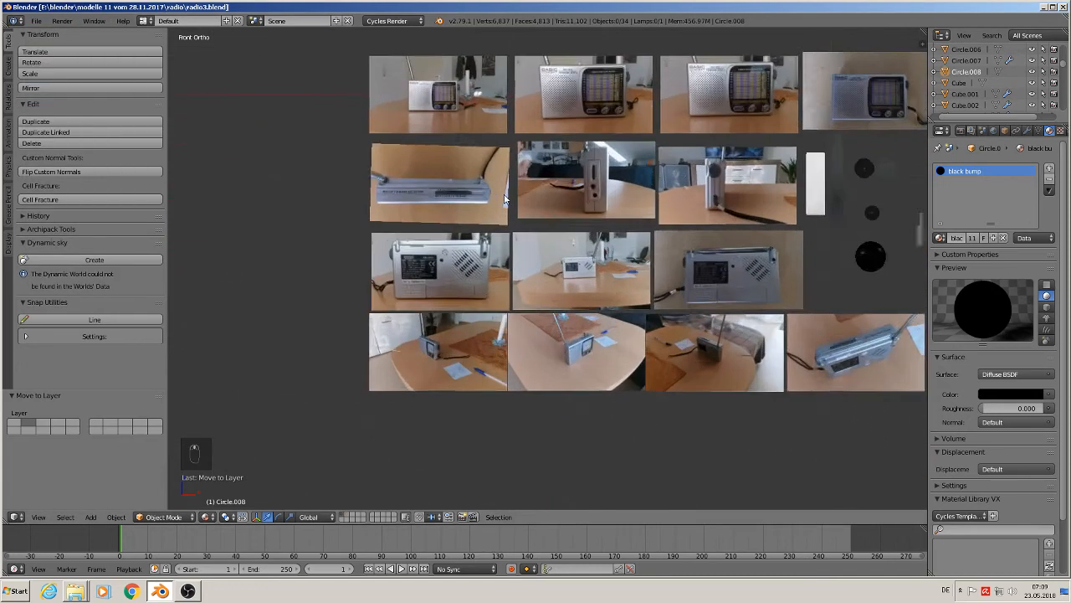
Step: Examine the printed label and embossed lettering on the back reference photo, and the logo and dial lettering on the front photo
scroll(503, 199, "up", 3)
scroll(478, 324, "up", 1)
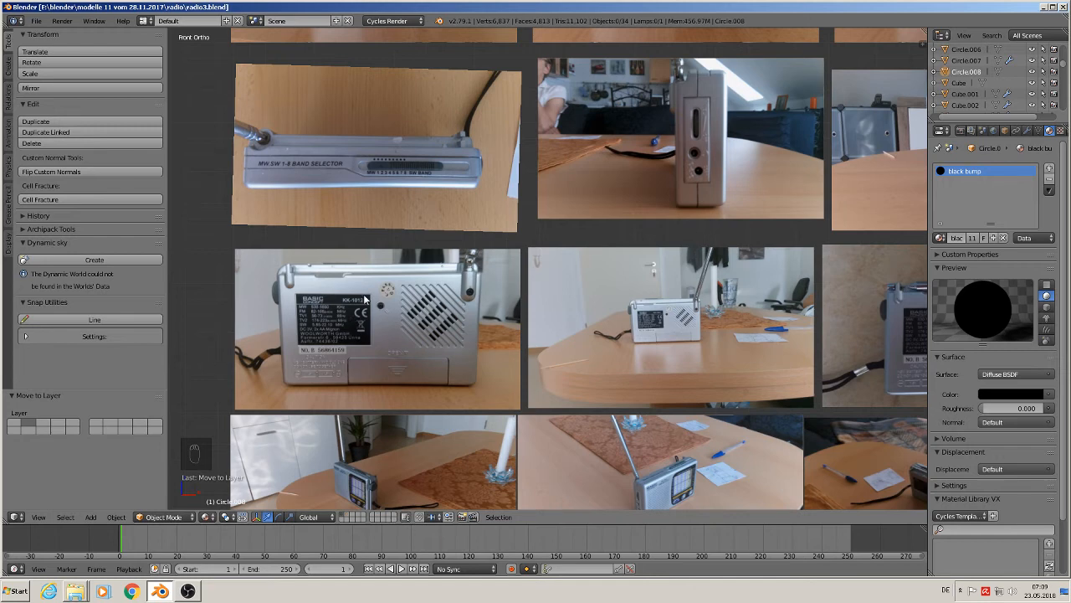
scroll(643, 259, "up", 6)
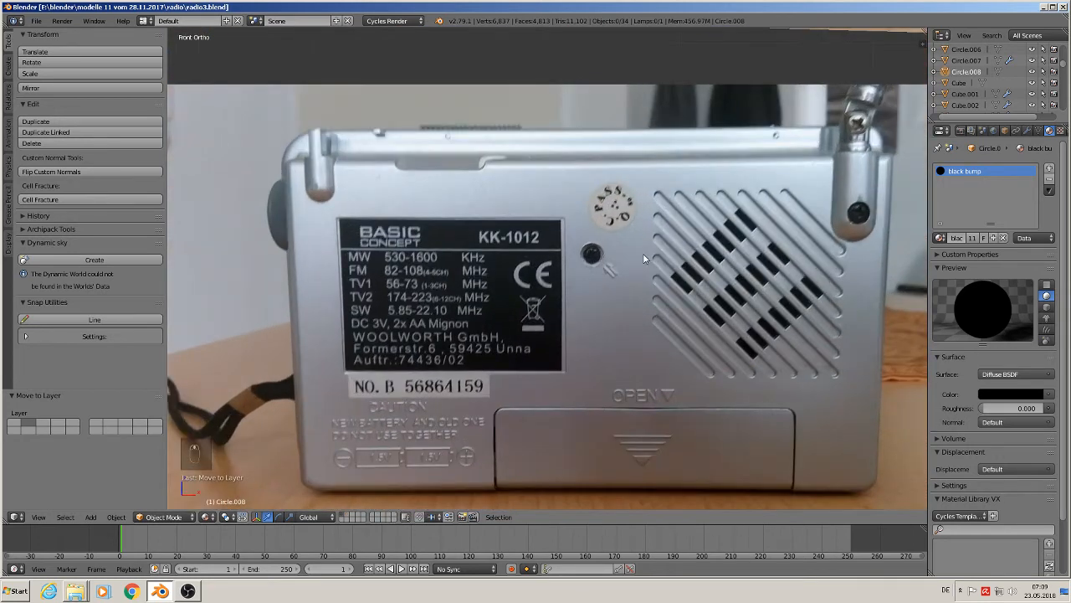
scroll(642, 253, "up", 2)
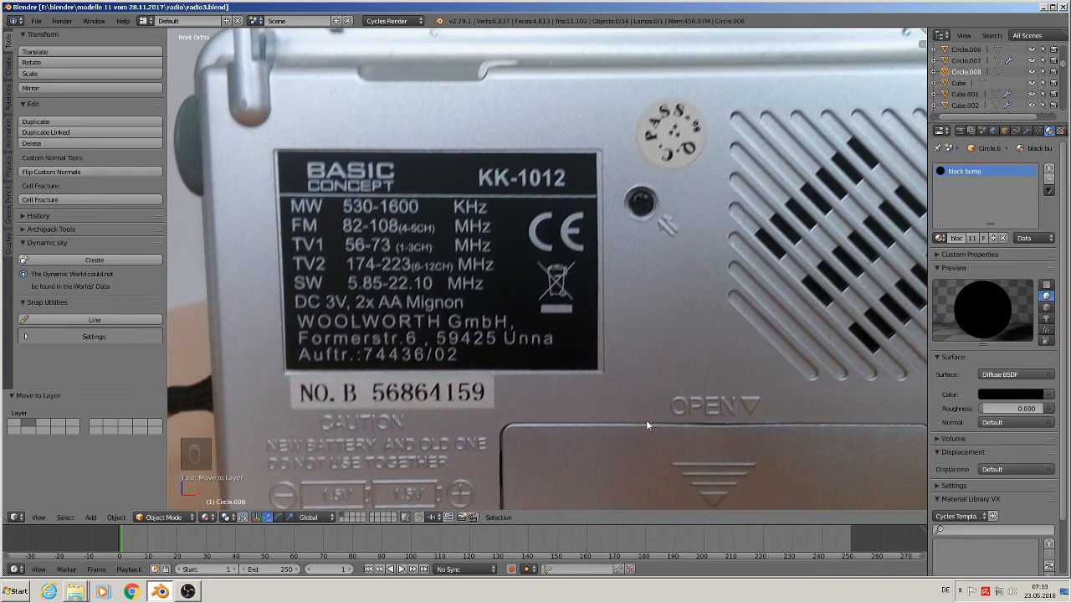
scroll(649, 422, "down", 4)
scroll(700, 420, "down", 3)
middle_click_drag(730, 415, 455, 202, "shift")
scroll(456, 201, "down", 3)
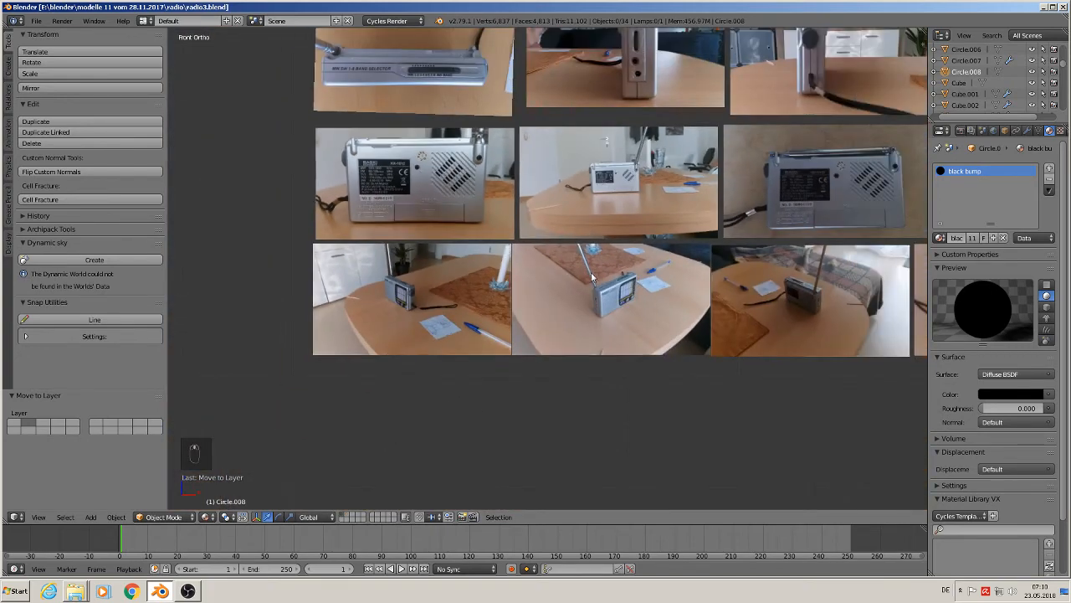
middle_click_drag(813, 218, 539, 407, "shift")
middle_click_drag(581, 198, 547, 328, "shift")
scroll(493, 272, "up", 6)
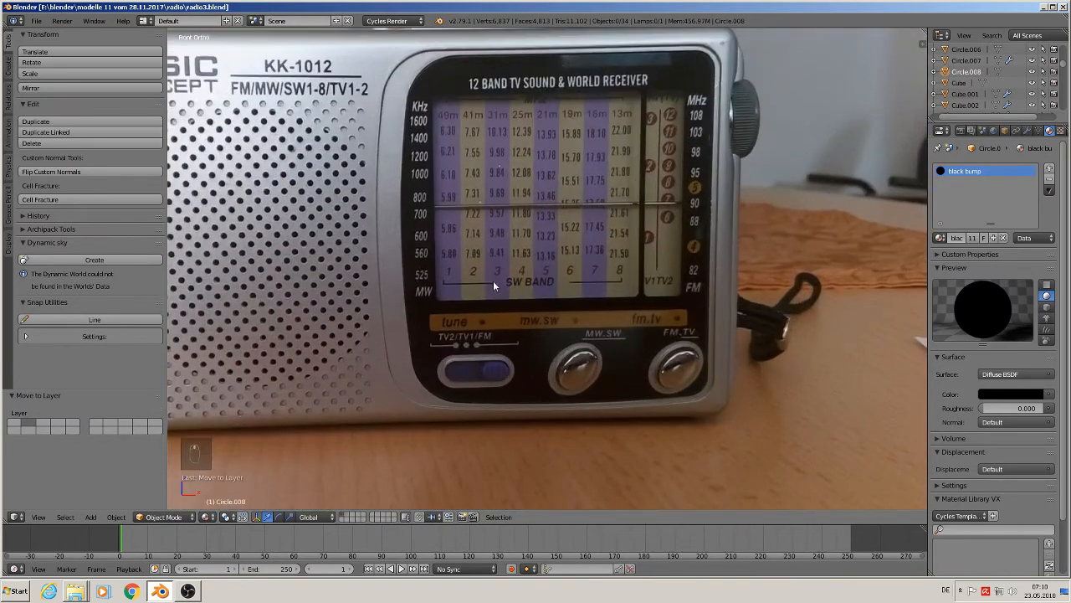
middle_click_drag(493, 284, 504, 336, "shift")
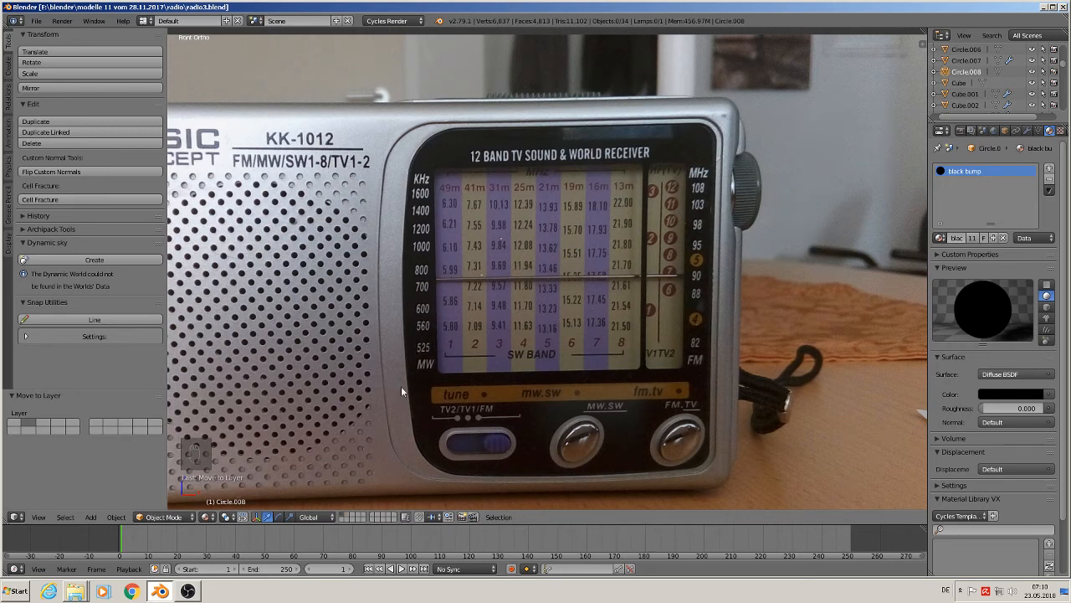
scroll(439, 350, "down", 2)
middle_click_drag(377, 280, 608, 234, "shift")
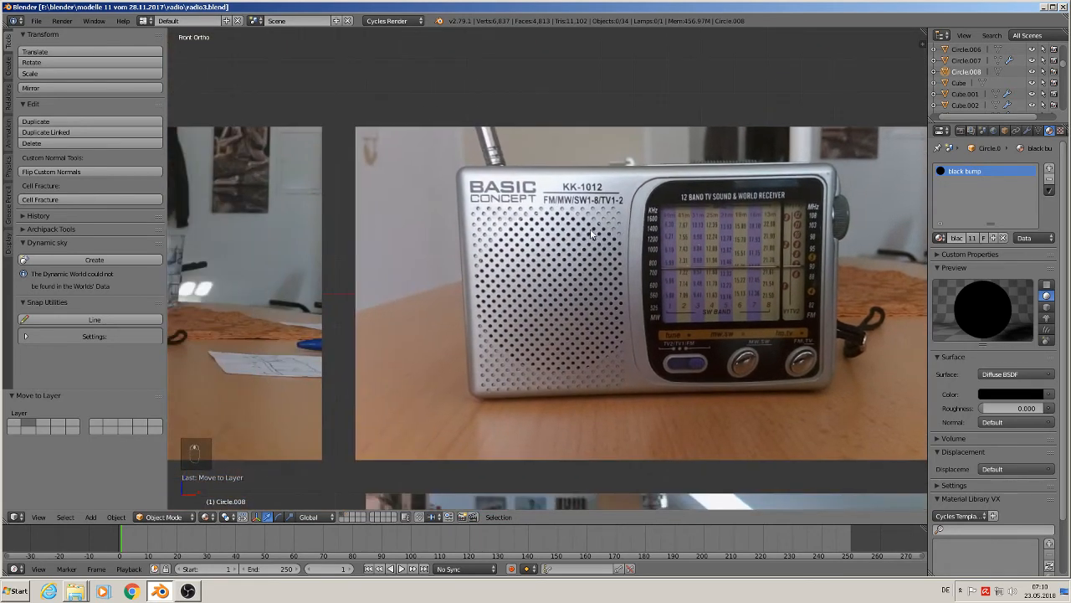
scroll(570, 230, "up", 2)
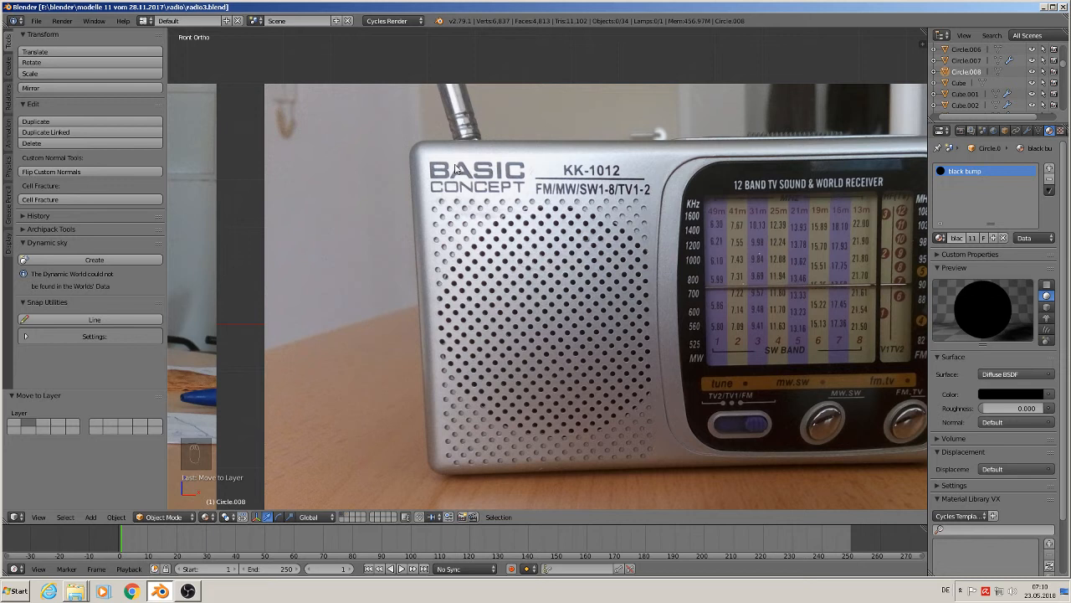
Step: Add a text object just above the BASIC CONCEPT logo on the front photo, rotated 90° about X and scaled down to near logo size
left_click(431, 119)
left_click(91, 517)
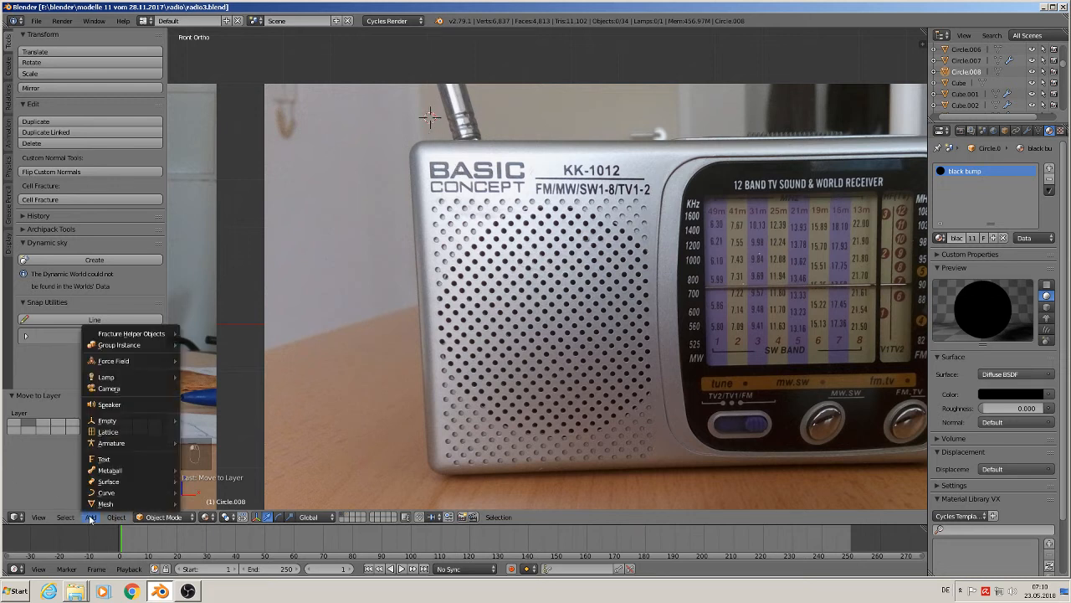
left_click(121, 461)
key("r")
key("x")
key("9")
key("0")
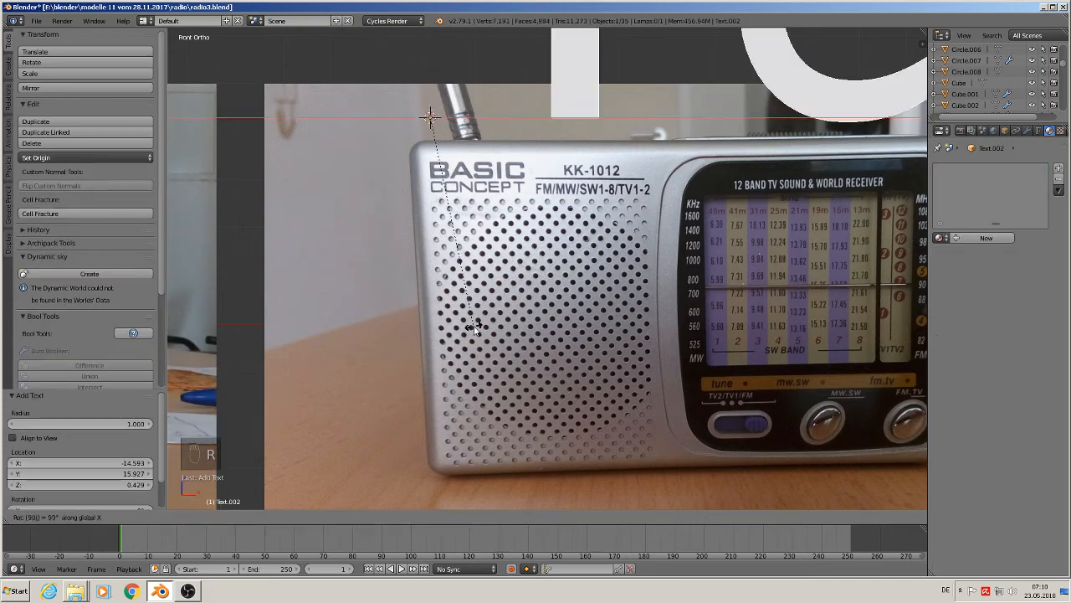
key("Return")
key("s")
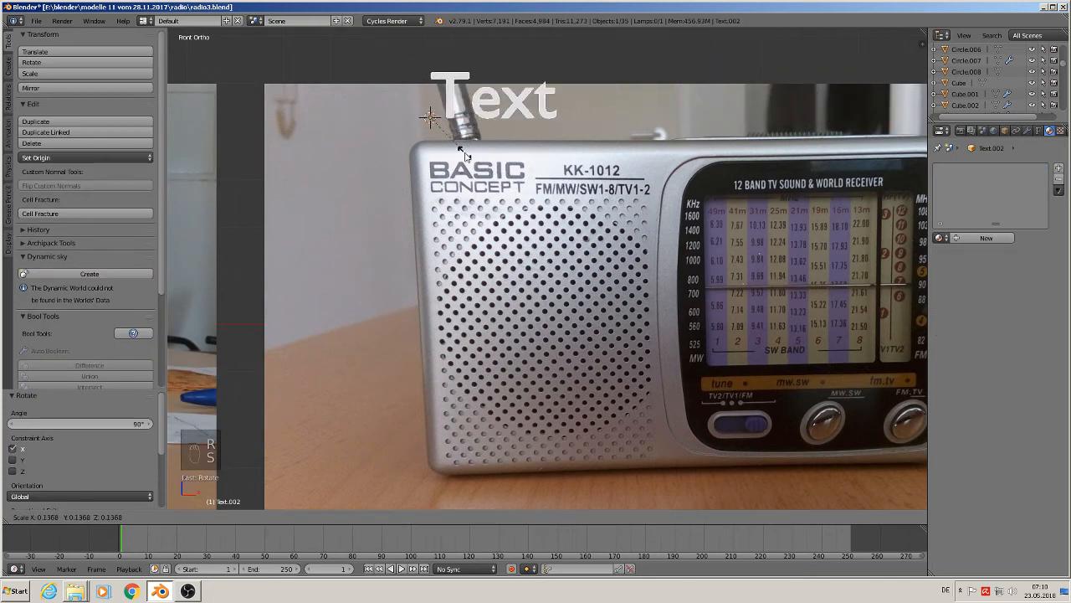
left_click(453, 122)
scroll(456, 127, "up", 5)
scroll(455, 126, "down", 2)
Step: Replace the new text object's placeholder wording with "BASIC" followed by a line break
key("Tab")
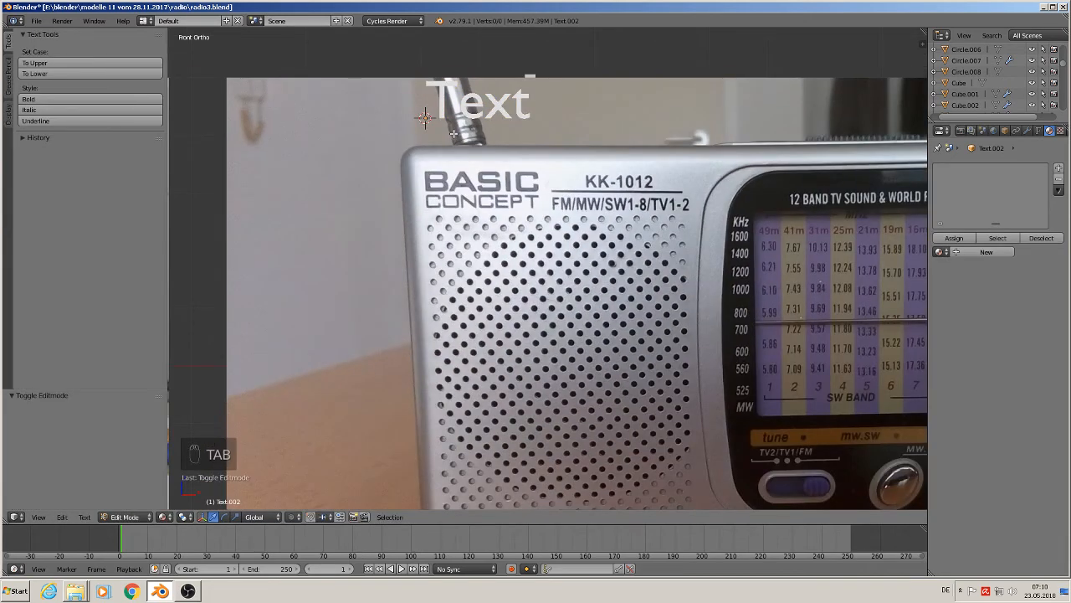
key("BackSpace")
key("BackSpace")
key("BackSpace")
key("BackSpace")
type("BASIC")
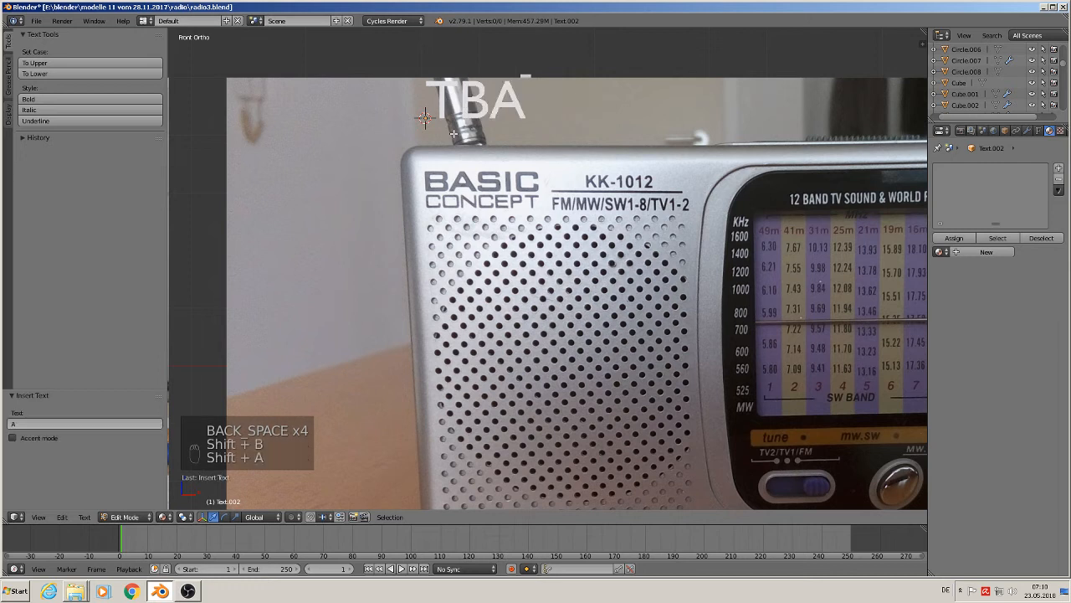
key("Left")
key("Left")
key("Left")
key("Left")
key("Left")
key("Left")
key("Left")
key("Left")
key("Left")
key("Left")
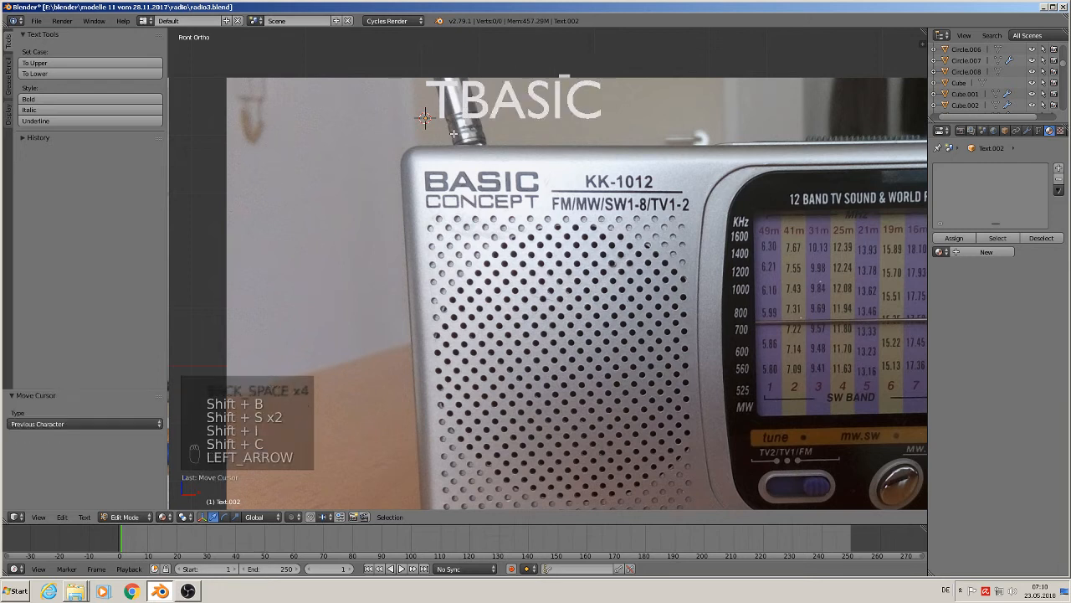
key("Right")
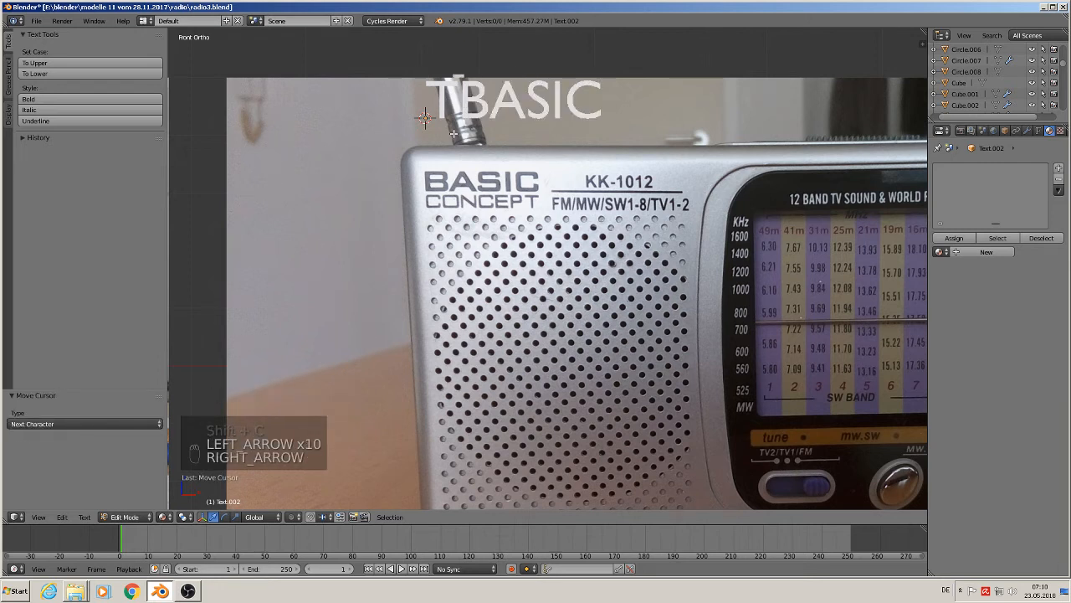
key("BackSpace")
key("Right")
key("Right")
key("Right")
key("Right")
key("Right")
key("Right")
key("Right")
key("Right")
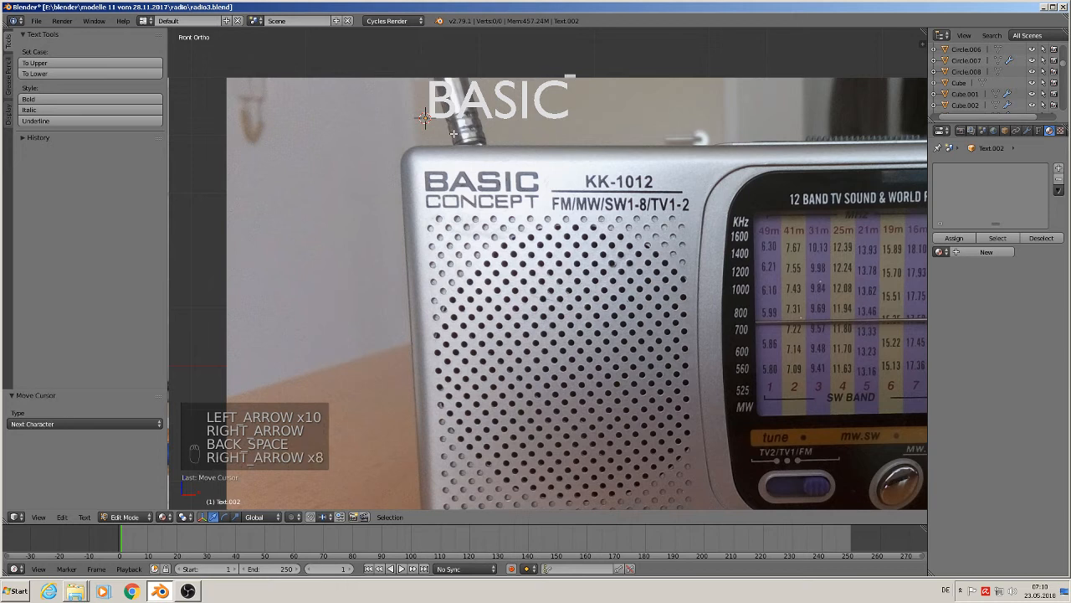
key("Return")
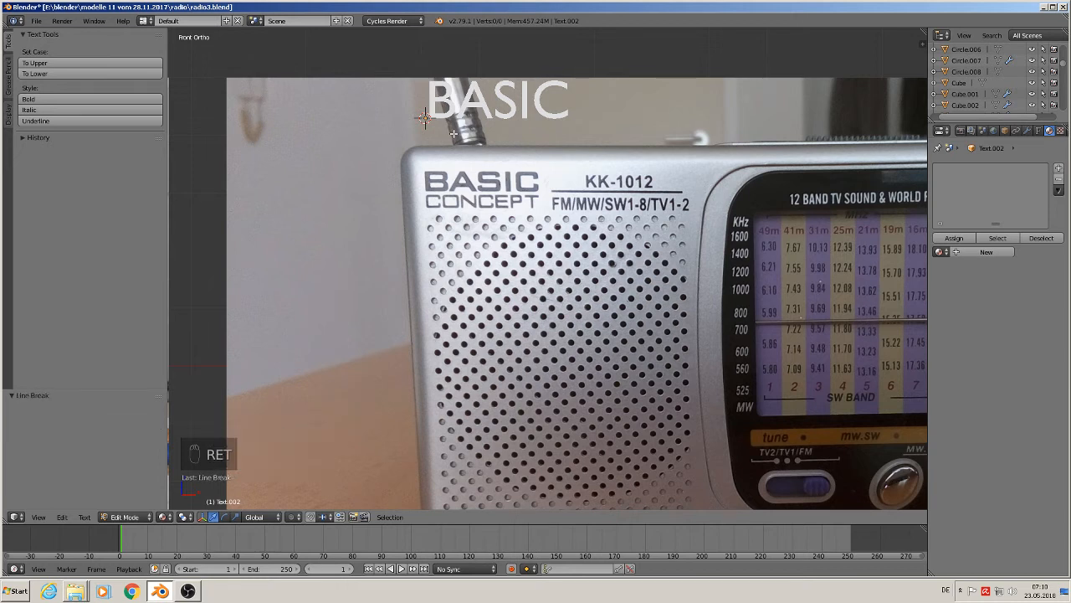
key("Tab")
Step: Shrink the BASIC text by factors of about 0.622 and 0.812 and move it down onto the photo's BASIC lettering
key("s")
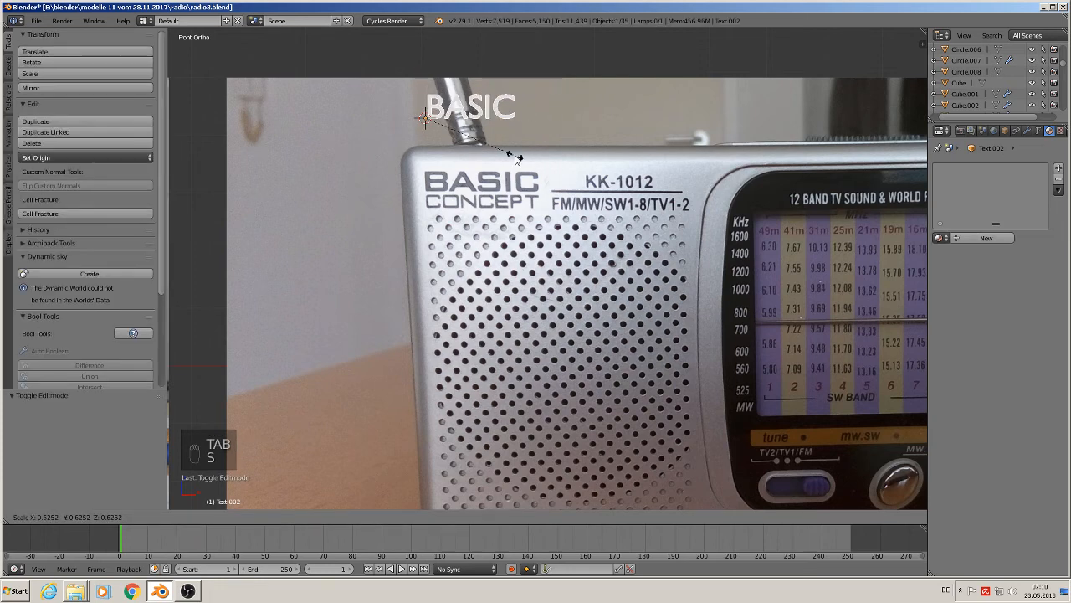
left_click(513, 160)
key("g")
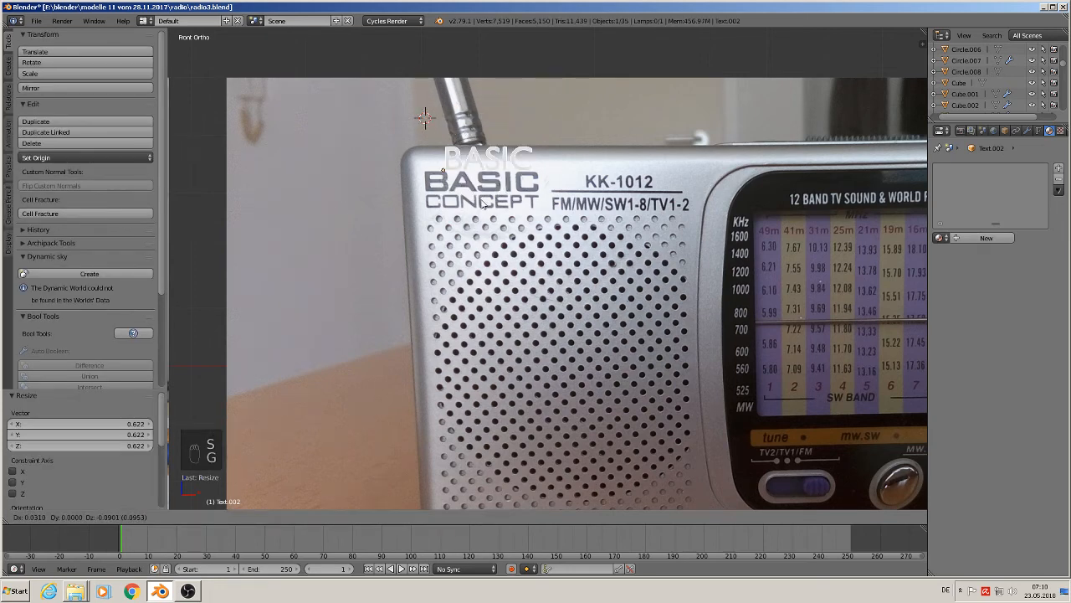
left_click(473, 226)
key("s")
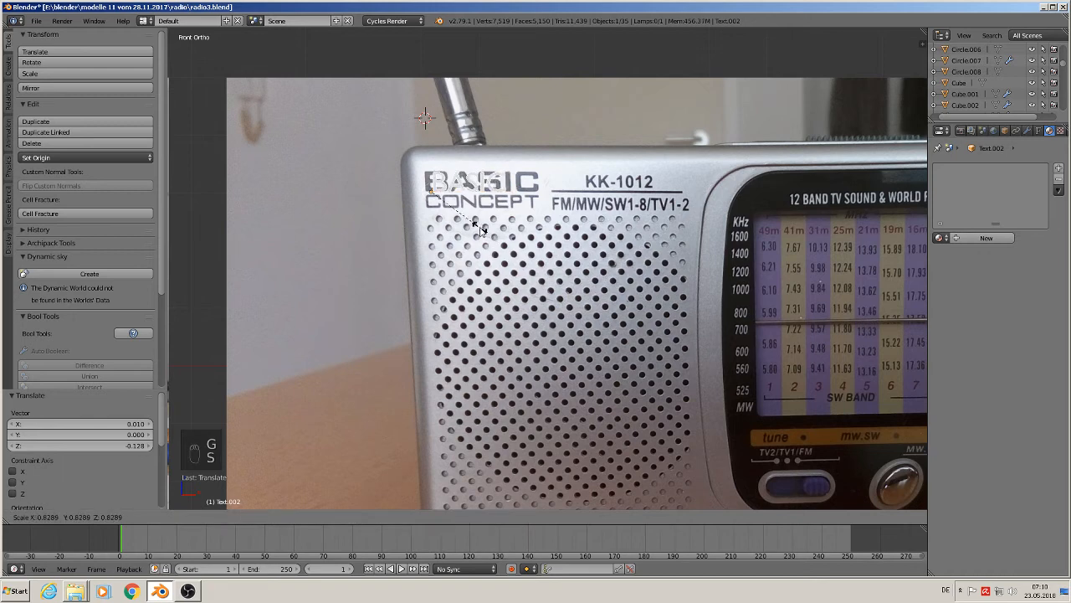
left_click(480, 231)
Step: Stretch the BASIC text along X by factors of about 1.516 and 1.056, nudging it to line up with the printed BASIC
key("s")
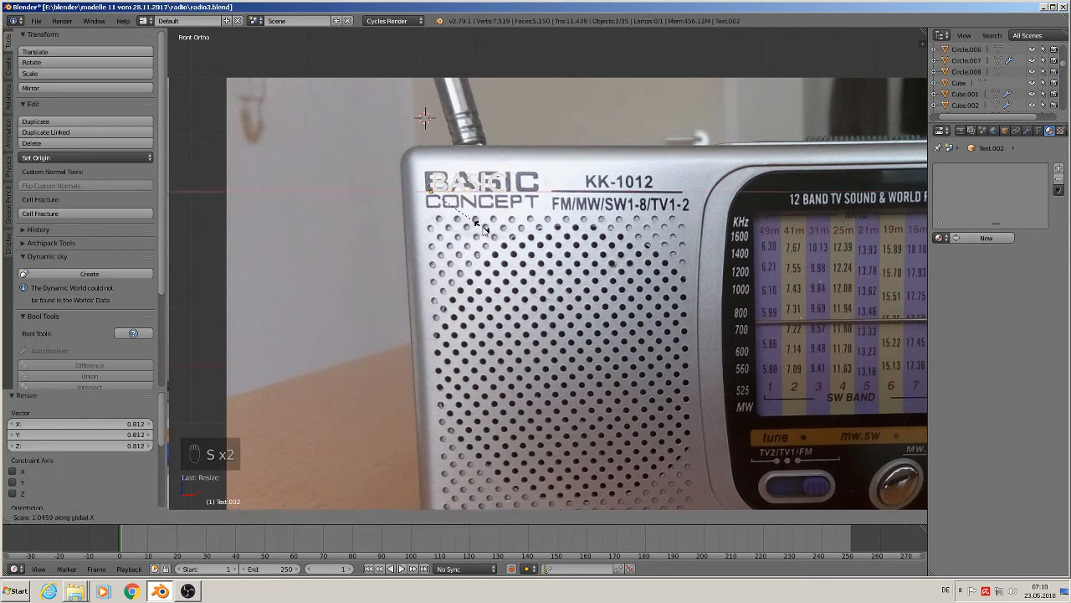
left_click(513, 237)
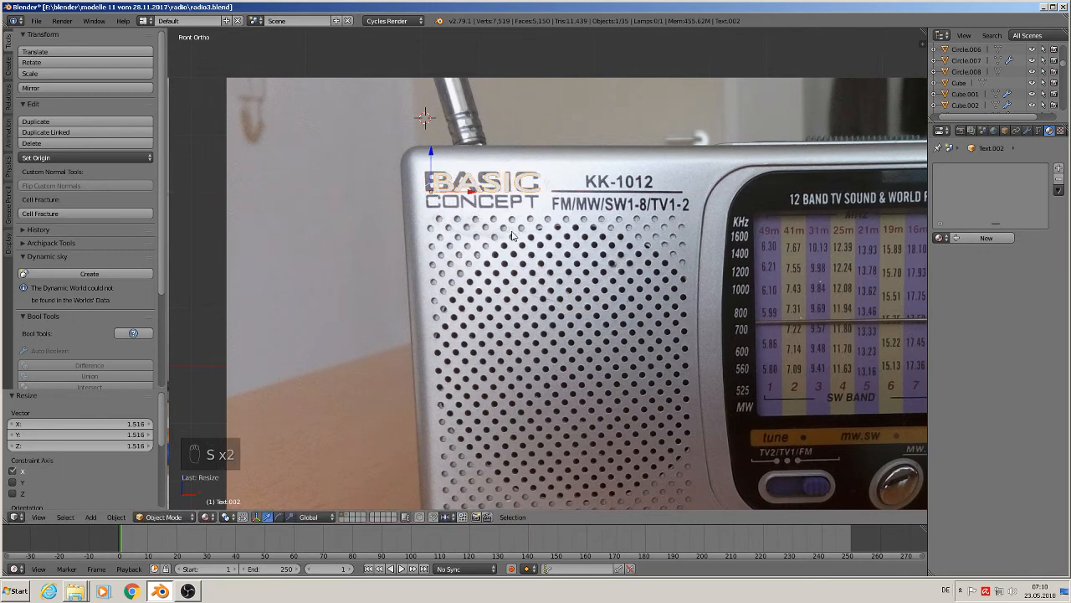
key("g")
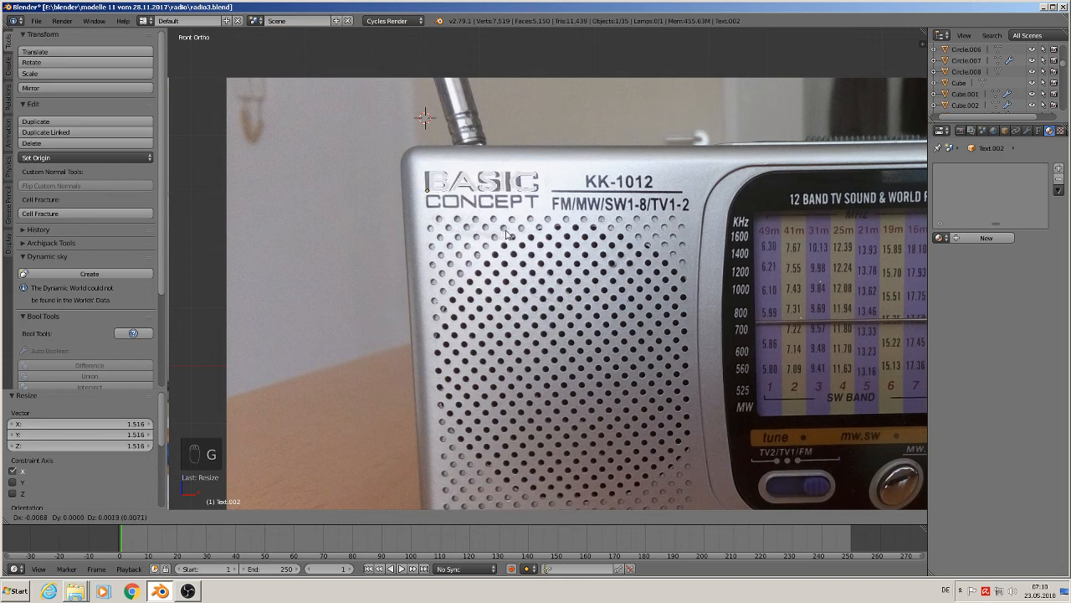
left_click(506, 234)
key("s")
key("x")
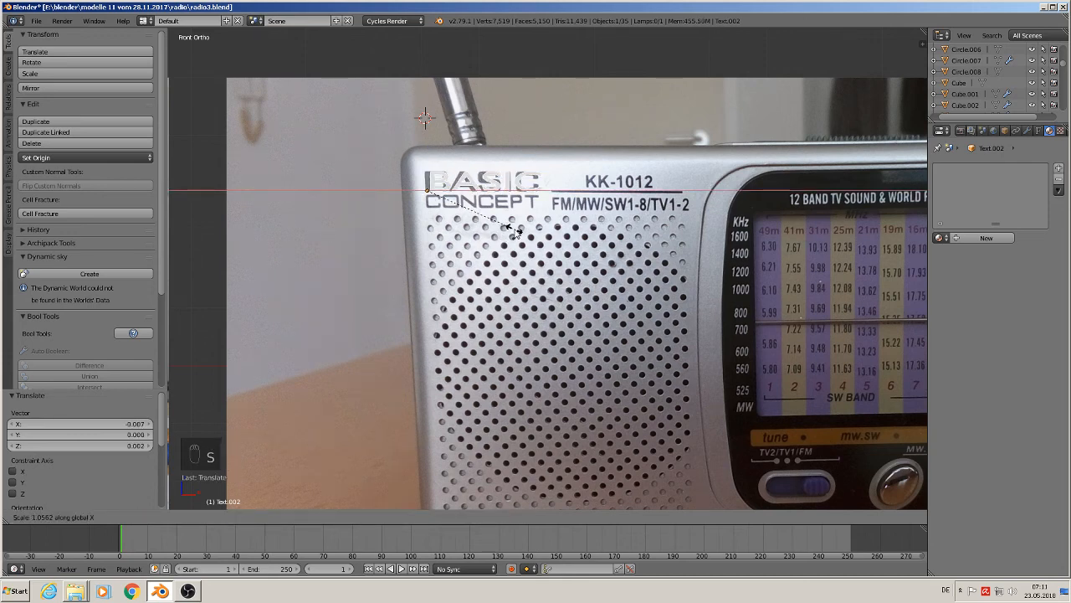
left_click(515, 233)
key("g")
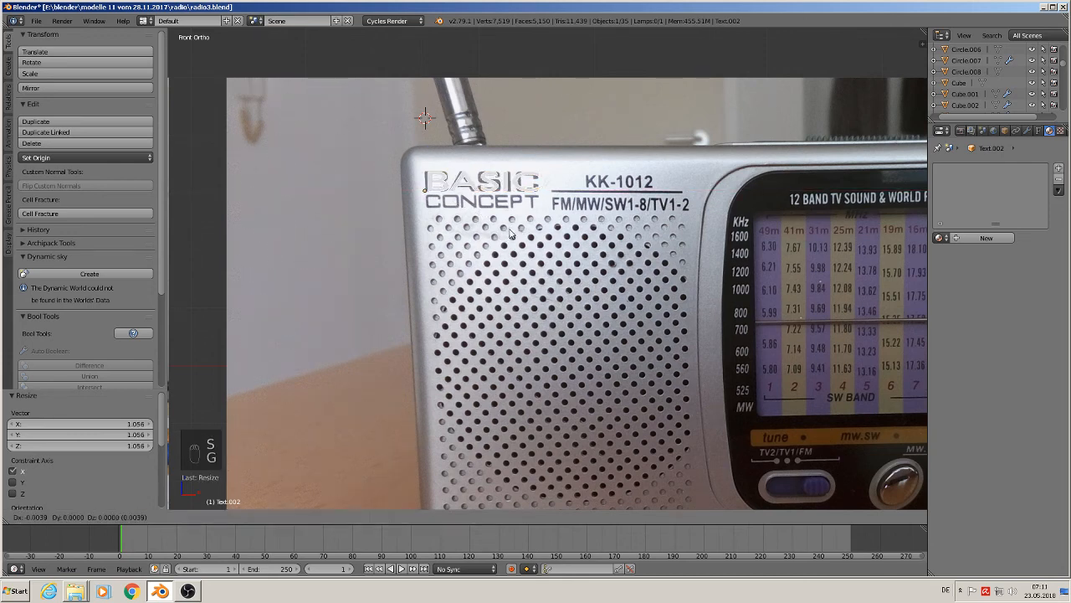
left_click(513, 234)
Step: Duplicate the BASIC text about 0.045 lower onto the CONCEPT line, then move the copy about -0.022 and the original -0.028 in Y
key("shift+d")
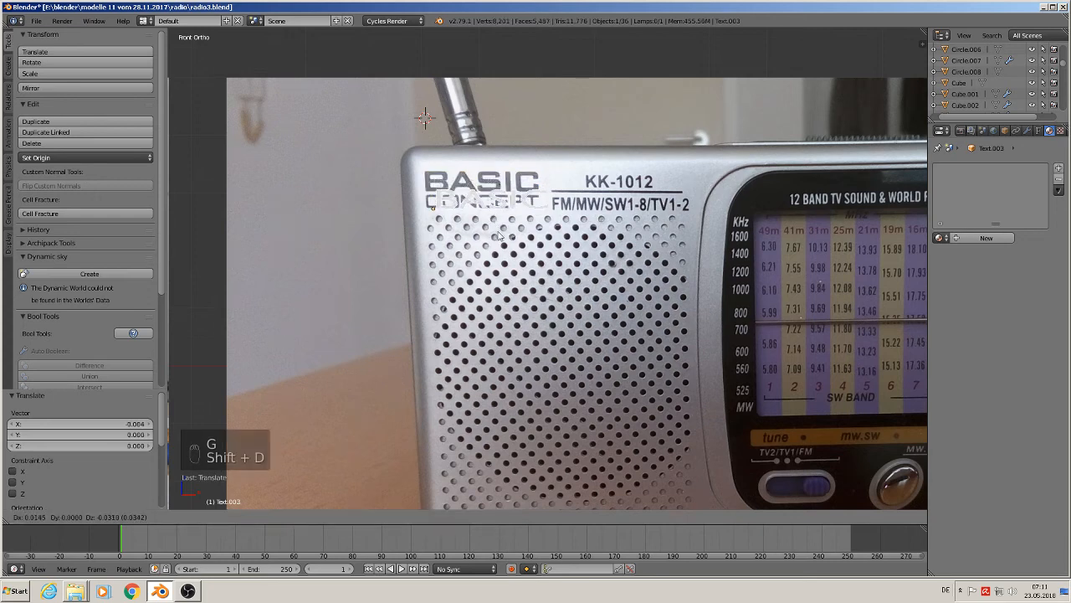
left_click(492, 226)
middle_click_drag(493, 226, 469, 198)
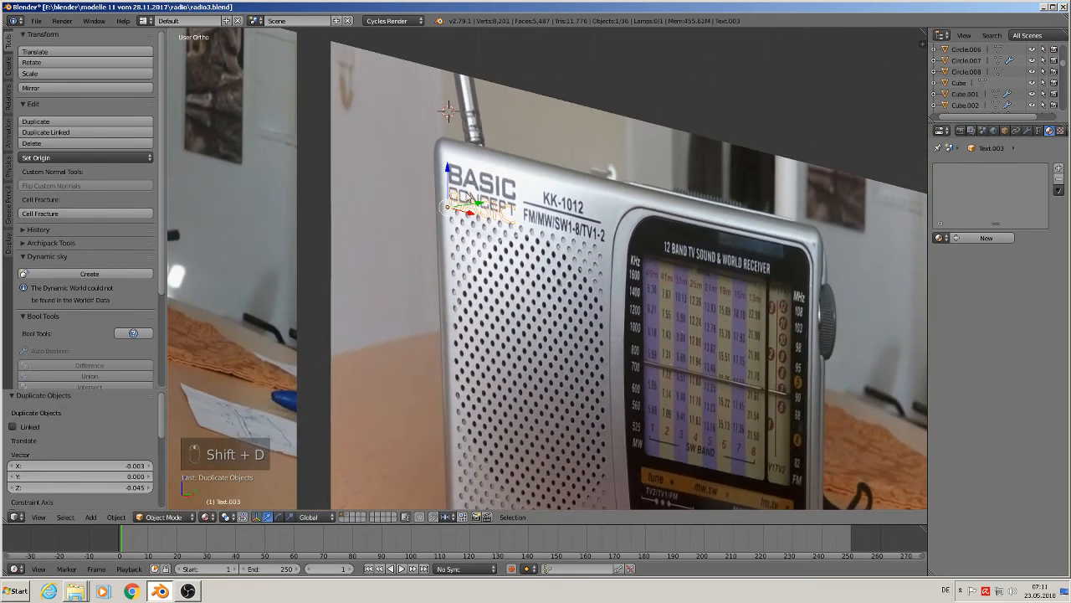
left_click_drag(479, 205, 470, 206)
right_click(476, 185)
right_click(475, 186)
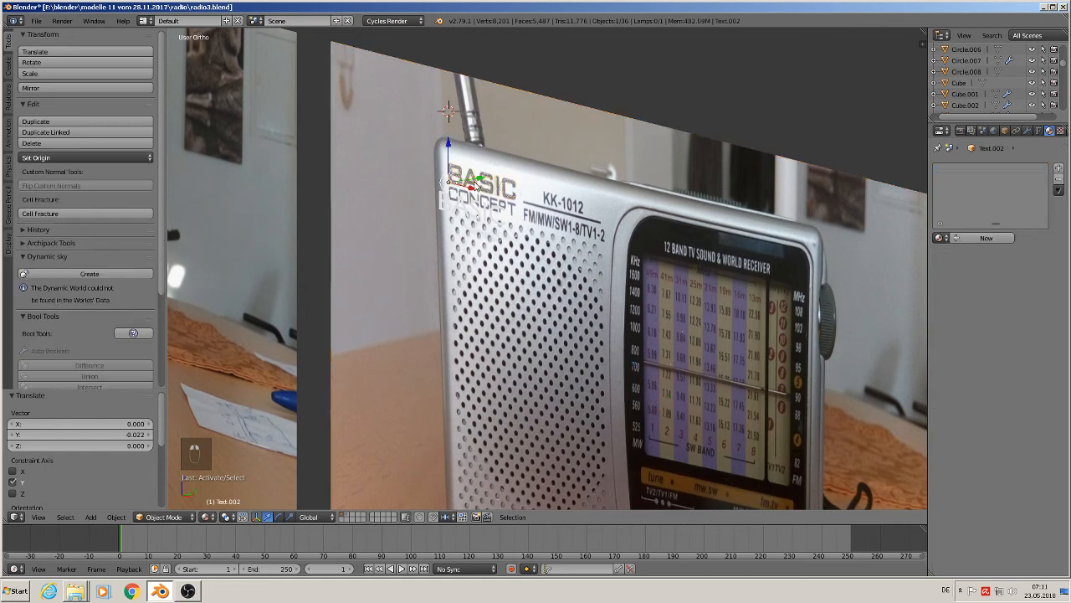
Step: Change the wording of the lower duplicate text to "CONCEPT"
right_click(466, 209)
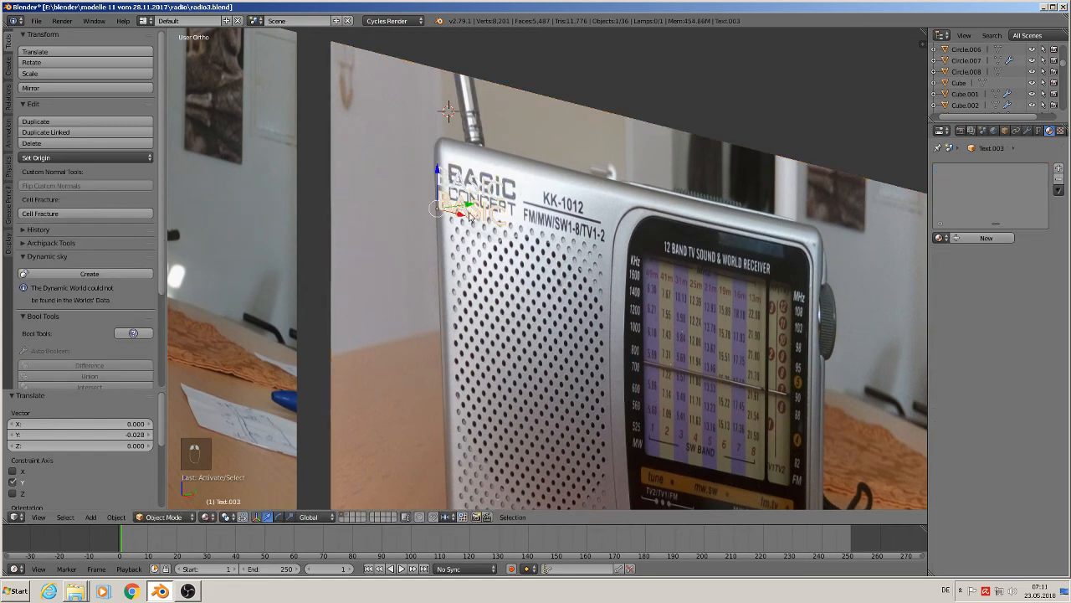
key("Tab")
scroll(479, 239, "up", 5)
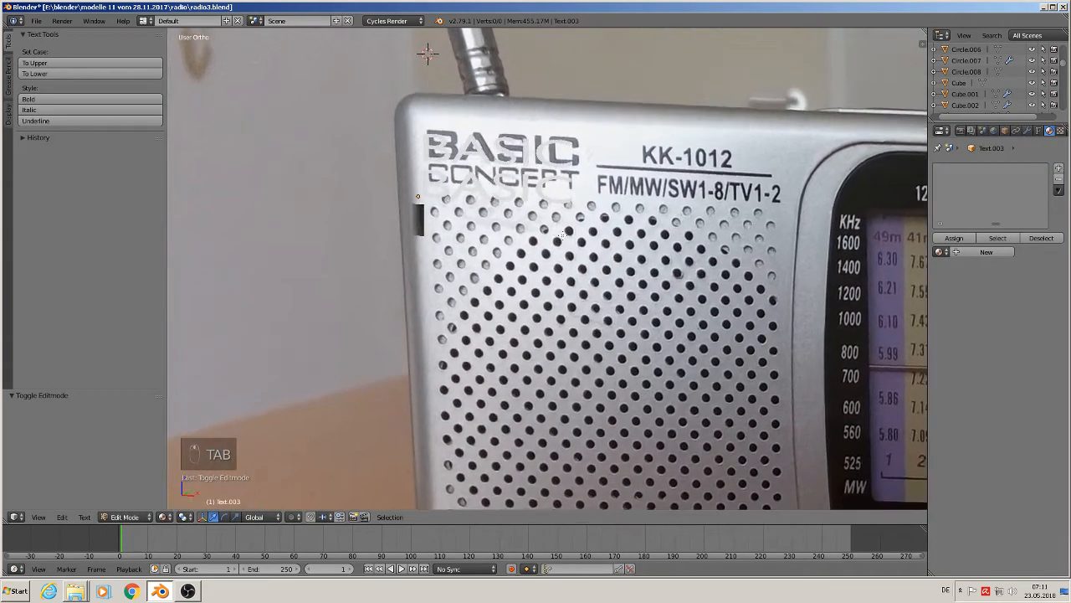
key("BackSpace")
key("BackSpace")
key("BackSpace")
key("BackSpace")
key("BackSpace")
key("BackSpace")
key("BackSpace")
key("BackSpace")
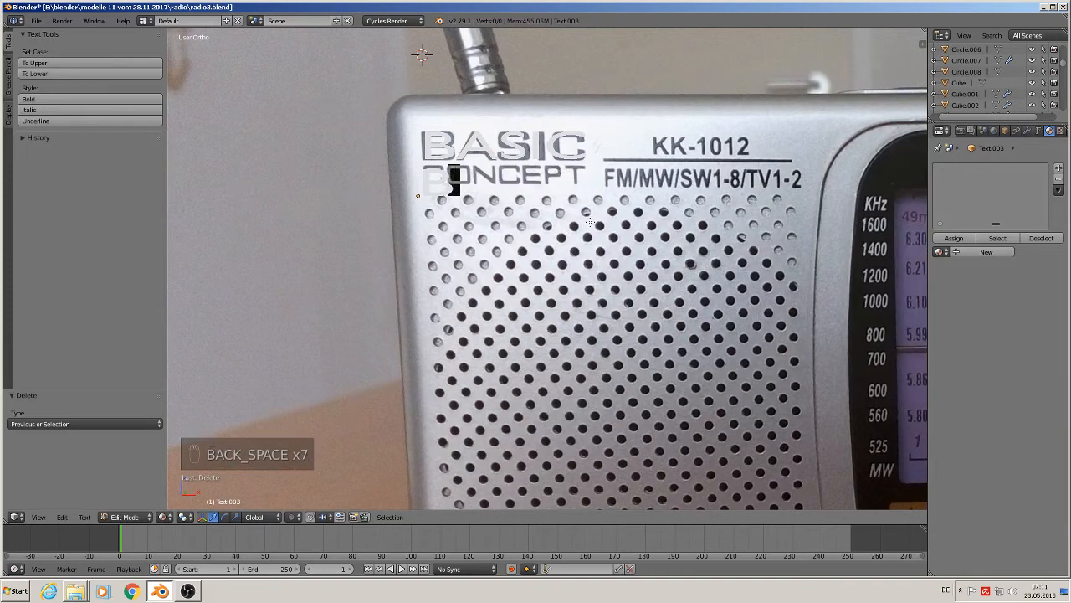
type("CON")
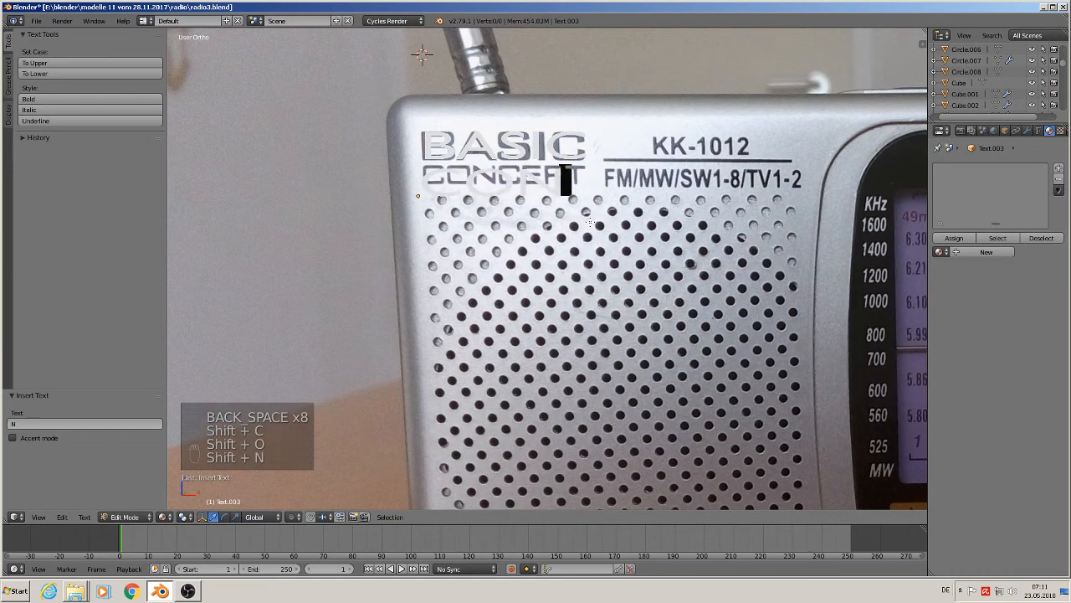
type("CEPT")
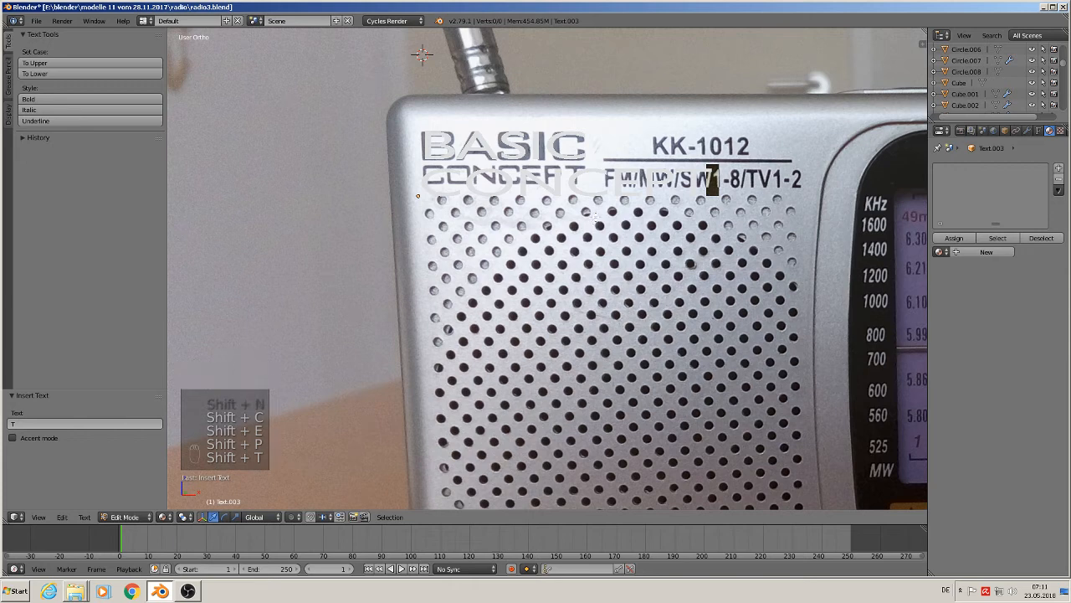
key("Tab")
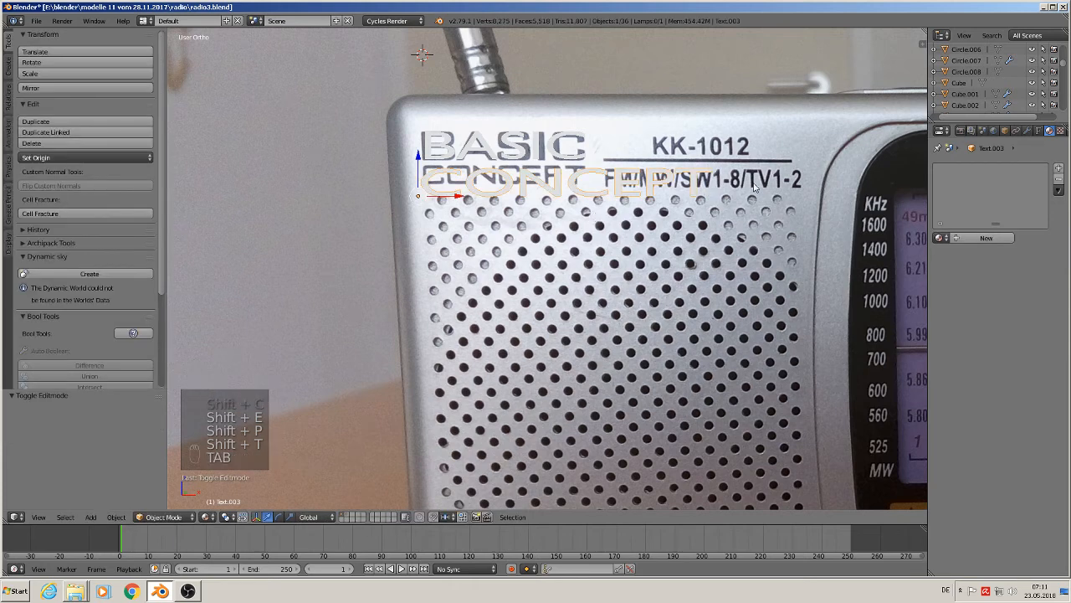
Step: Scale the CONCEPT text by about 0.573 along X, then shrink it uniformly by about 0.683
key("s")
key("x")
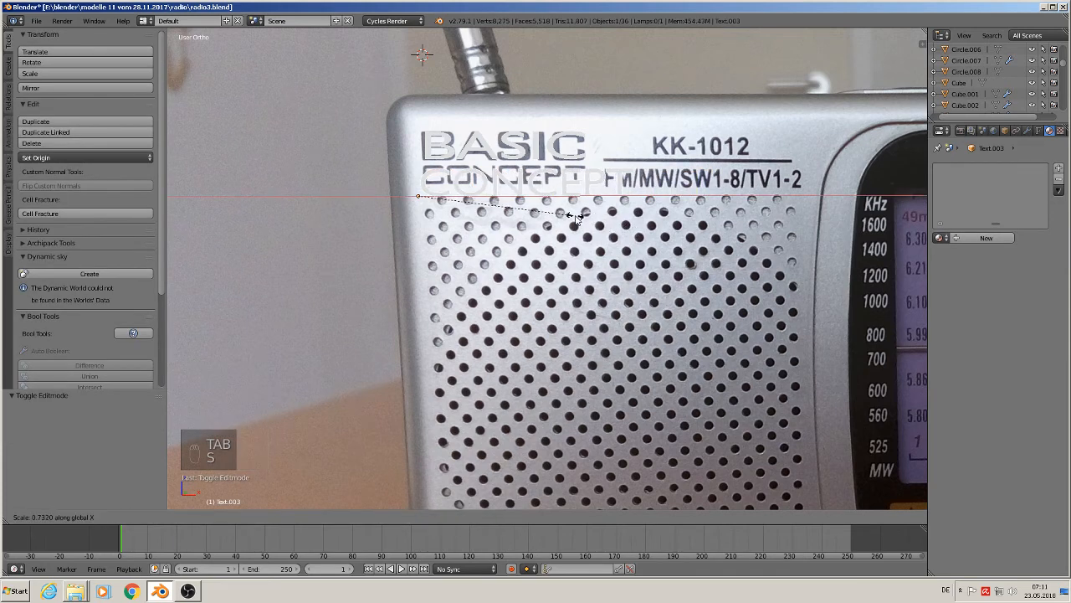
left_click(549, 216)
key("s")
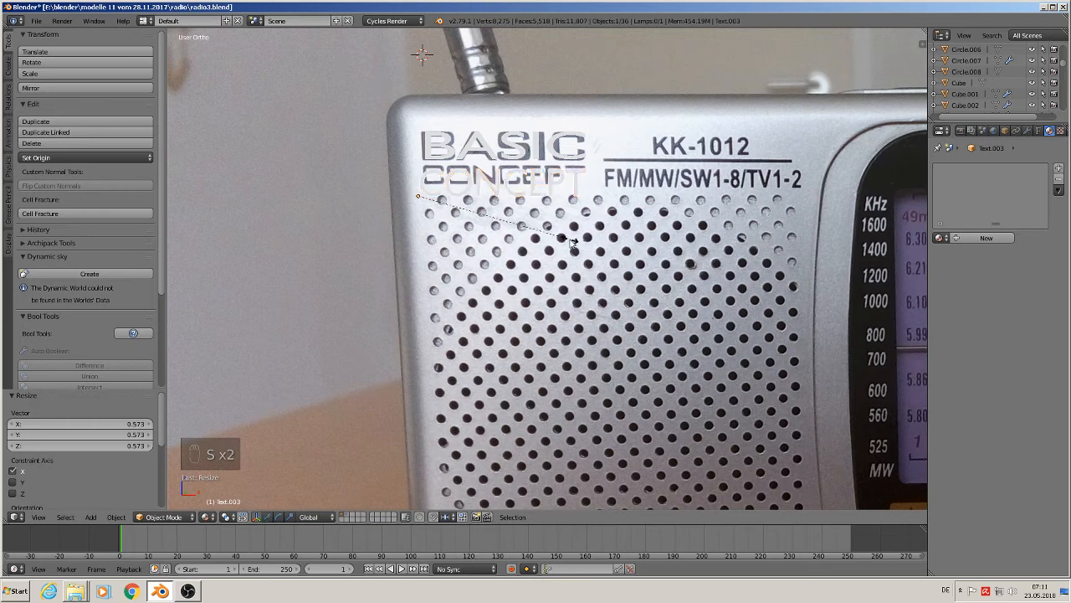
left_click(524, 223)
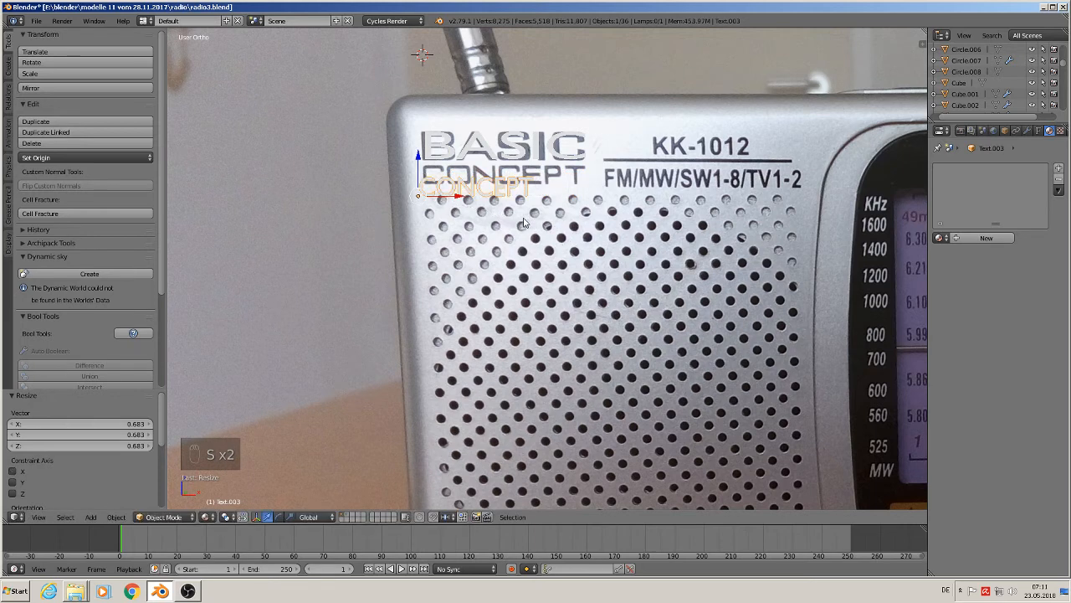
Step: Move the CONCEPT text about 0.005 in X and 0.015 in Z onto the printed CONCEPT and stretch it by about 1.418 along X
key("g")
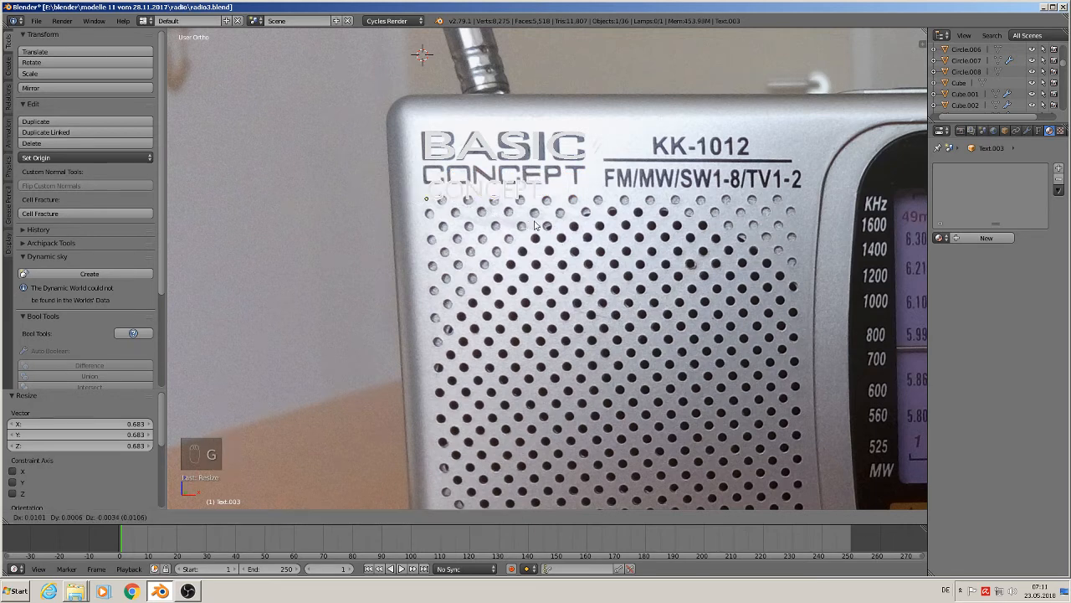
left_click(536, 212)
key("s")
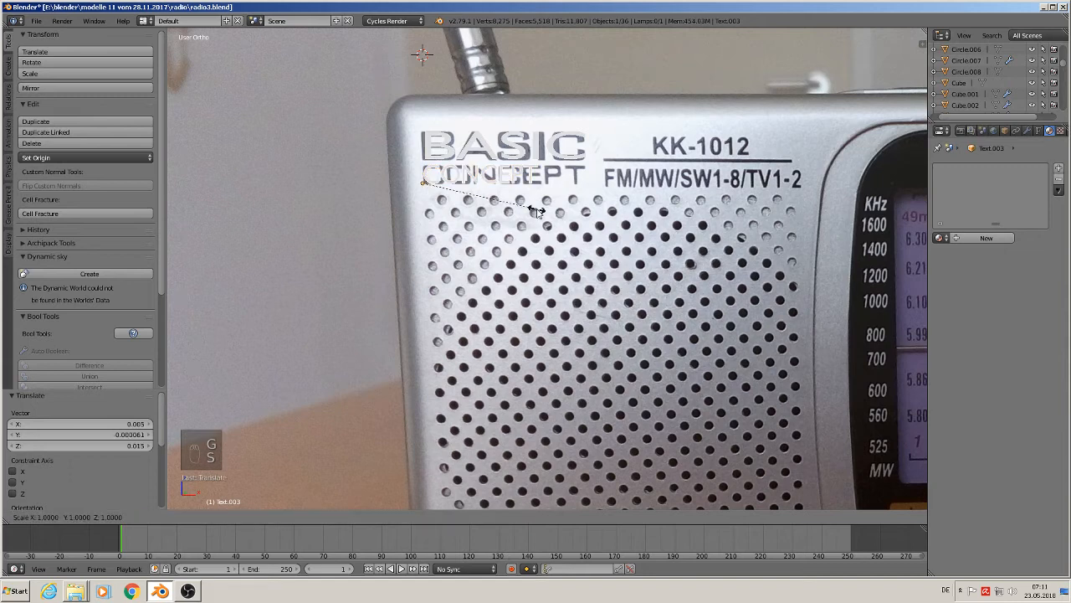
left_click(586, 225)
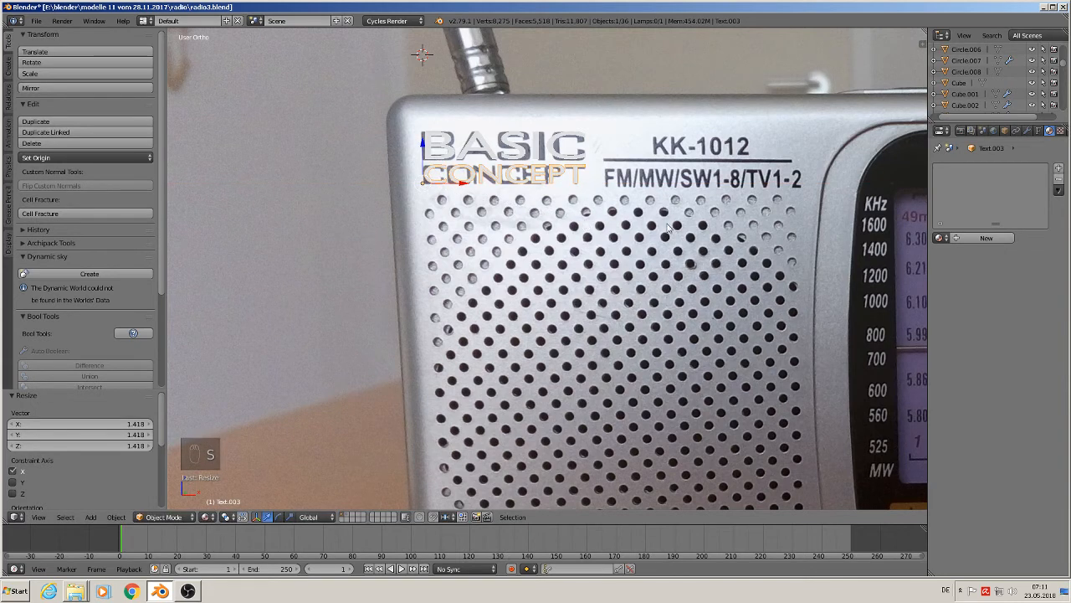
Step: Duplicate the CONCEPT text onto the printed KK-1012, offset about 0.277 in X and 0.035 in Z
middle_click_drag(727, 267, 602, 282, "shift")
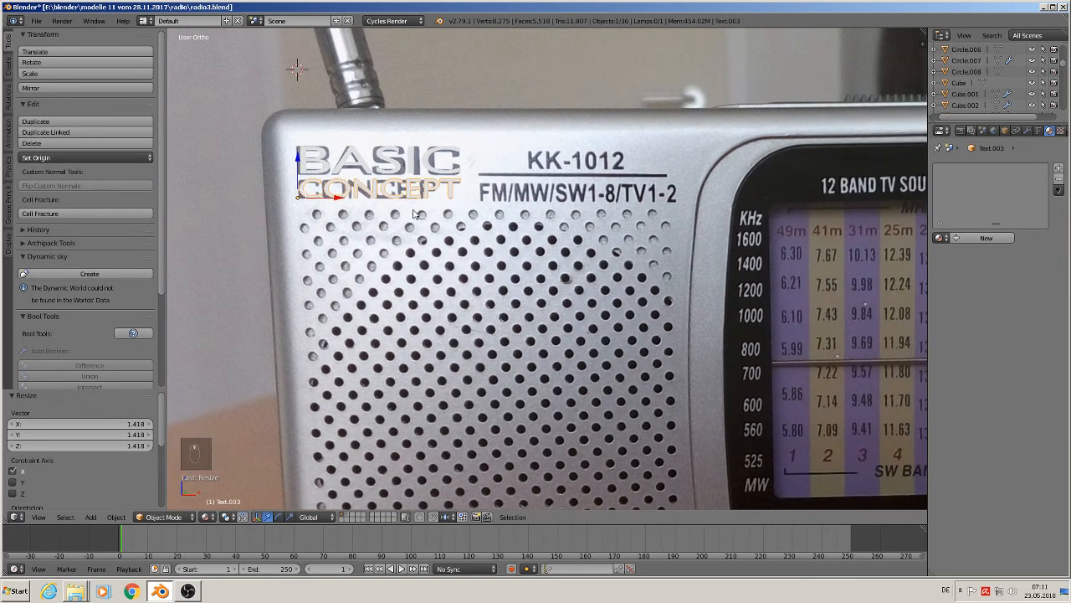
key("shift+d")
left_click(628, 171)
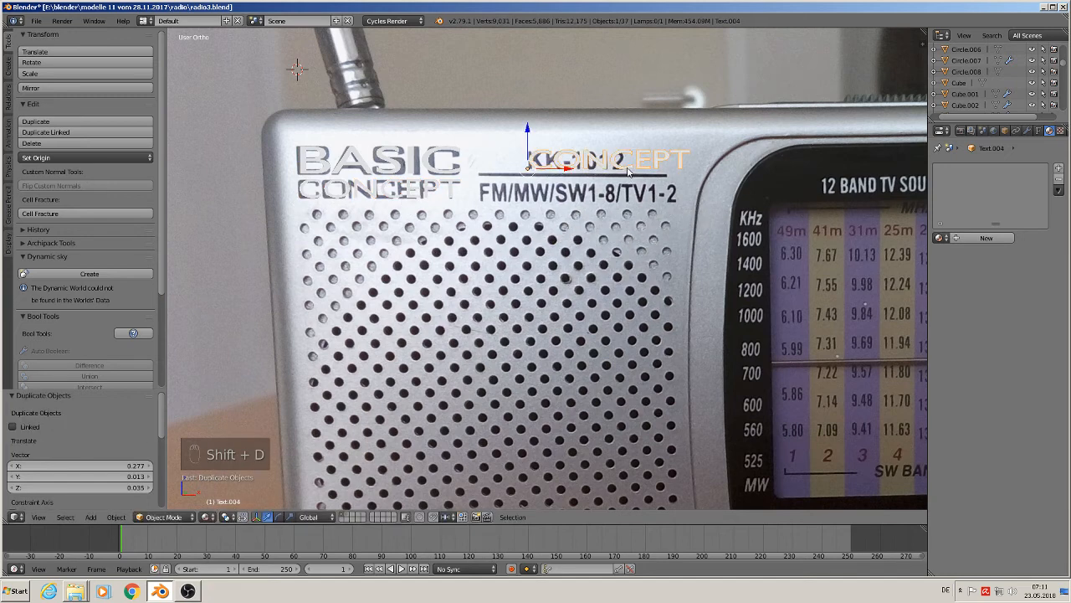
Step: Replace the wording of the duplicated text with "KK-1012"
key("Tab")
key("BackSpace")
key("BackSpace")
key("BackSpace")
key("BackSpace")
key("BackSpace")
key("BackSpace")
key("BackSpace")
key("BackSpace")
key("BackSpace")
key("BackSpace")
key("BackSpace")
key("BackSpace")
key("BackSpace")
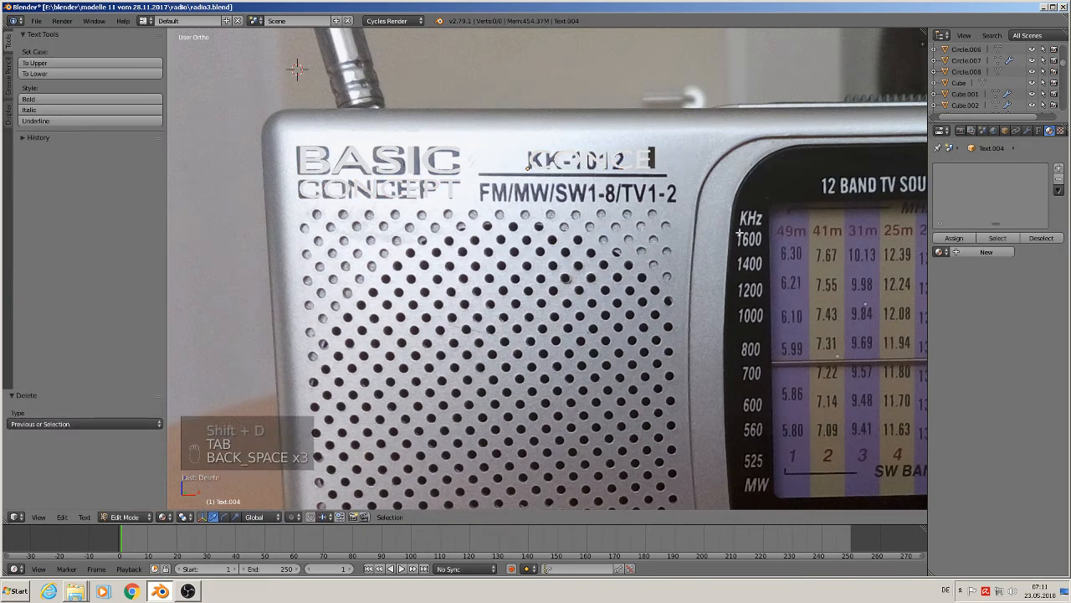
type("K")
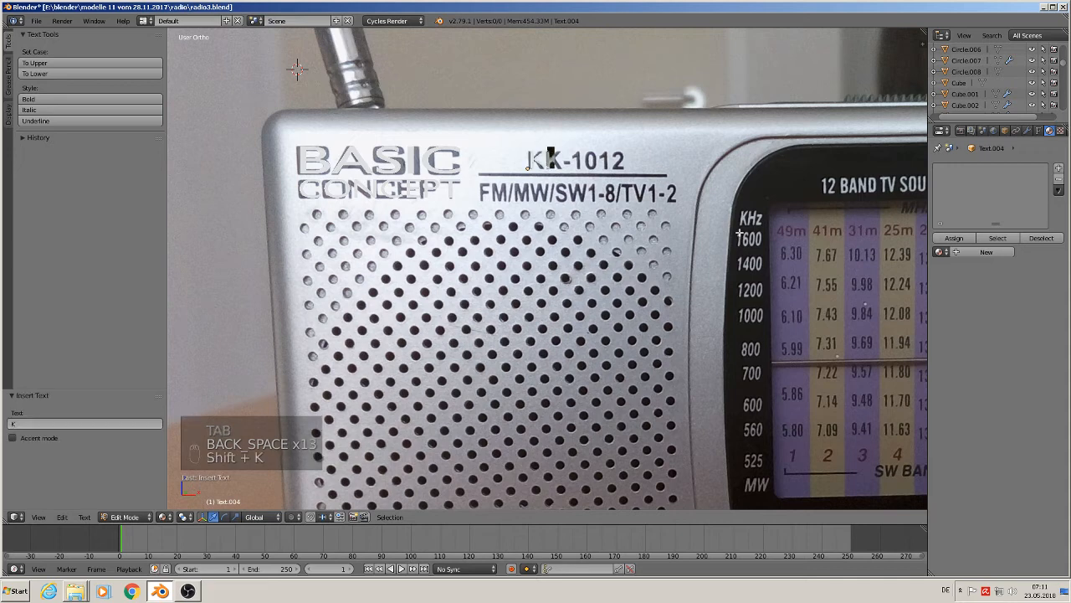
type("KK-10")
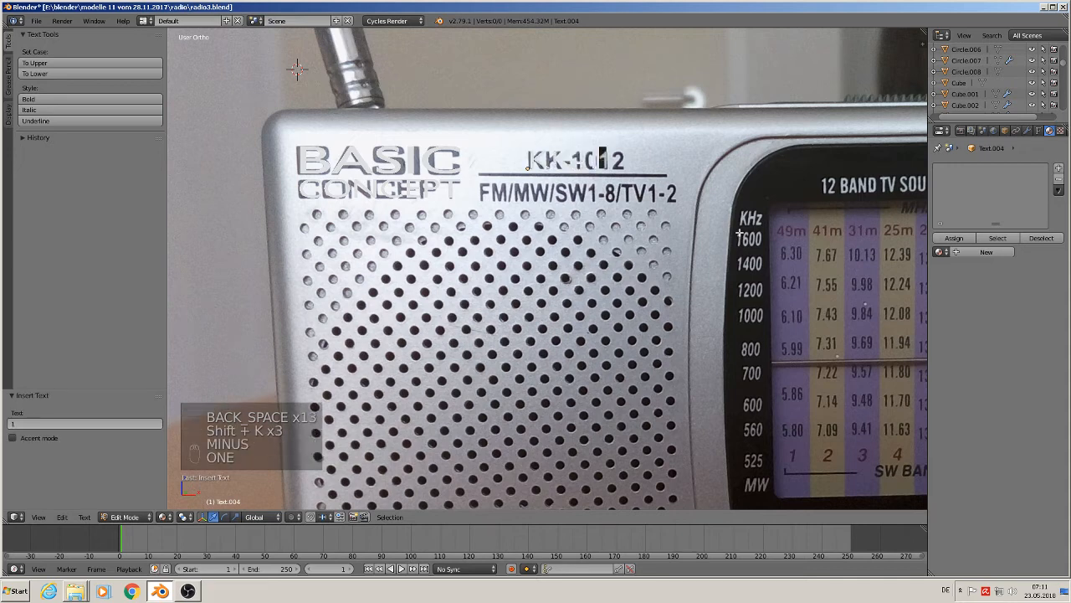
type("12")
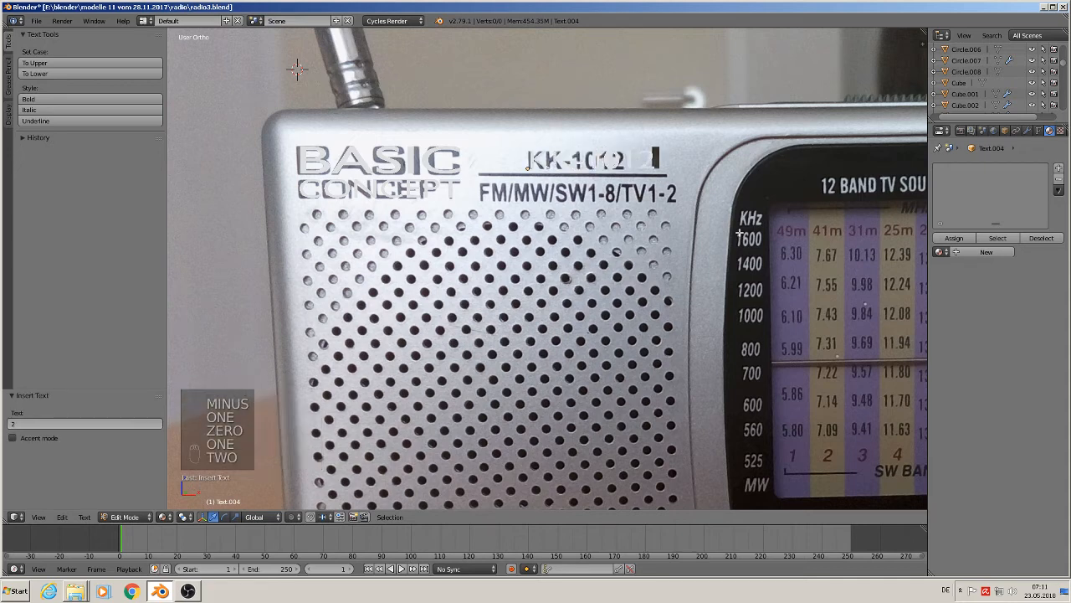
key("Tab")
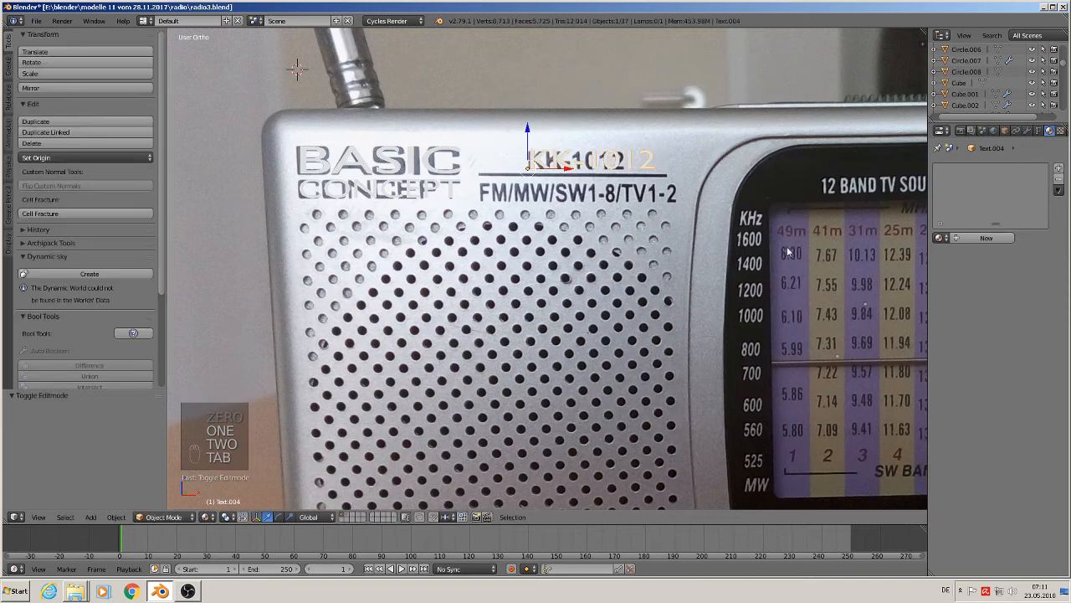
Step: Narrow the KK-1012 text along X by a factor of about 0.763 to match the printed model number
key("s")
key("x")
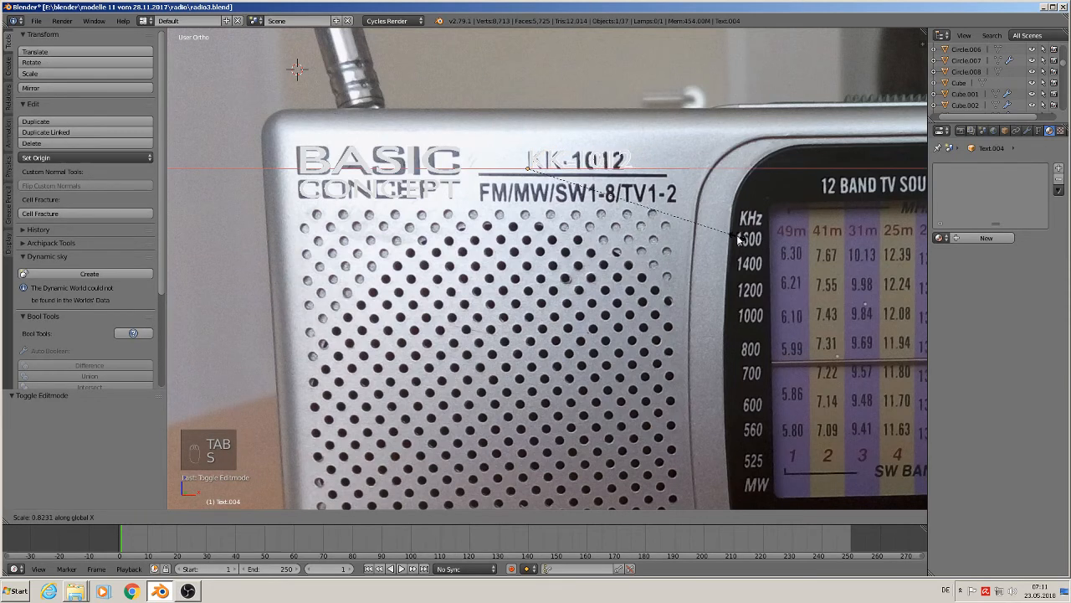
left_click(724, 237)
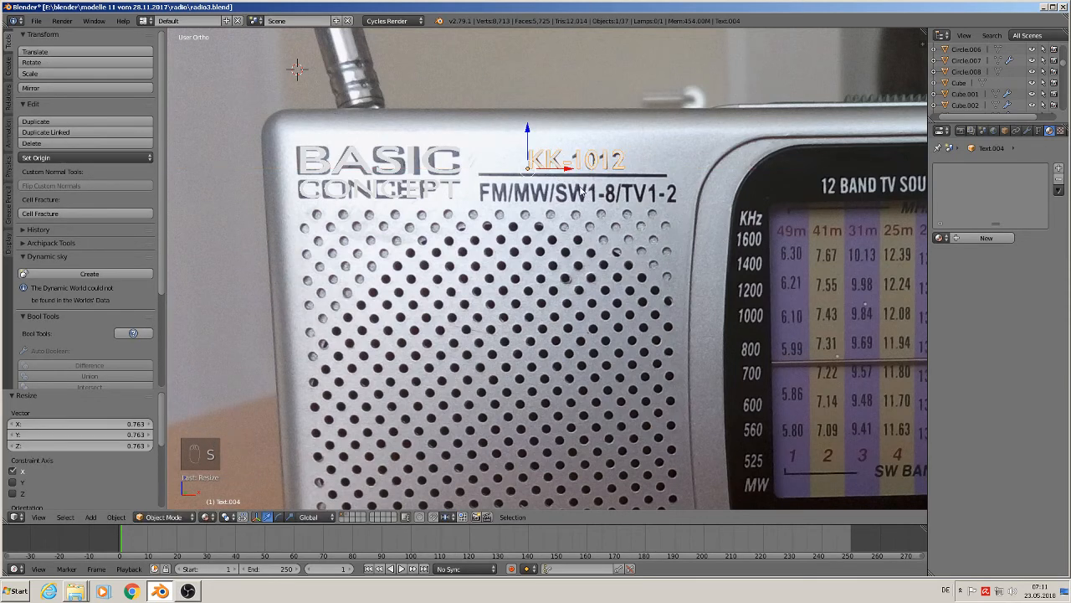
Step: Duplicate the KK-1012 text about -0.060 in X and -0.038 in Z, then lower the copy onto the speaker holes
key("shift+d")
left_click(530, 222)
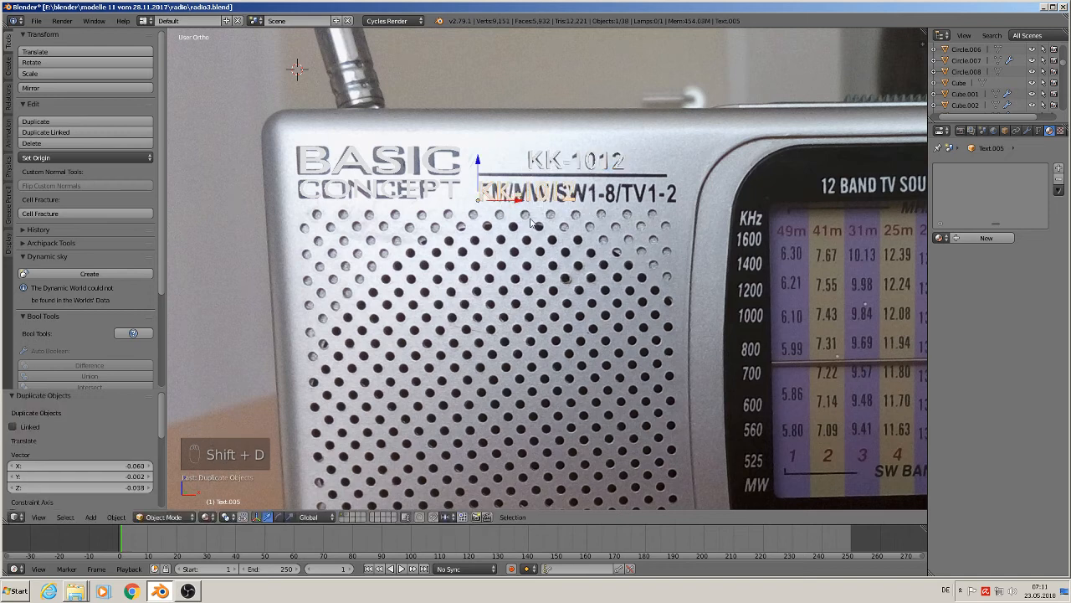
left_click_drag(481, 162, 480, 206)
Step: Replace the wording of the lower copy with "FM/MW/SW1-8/TV1-2"
key("Tab")
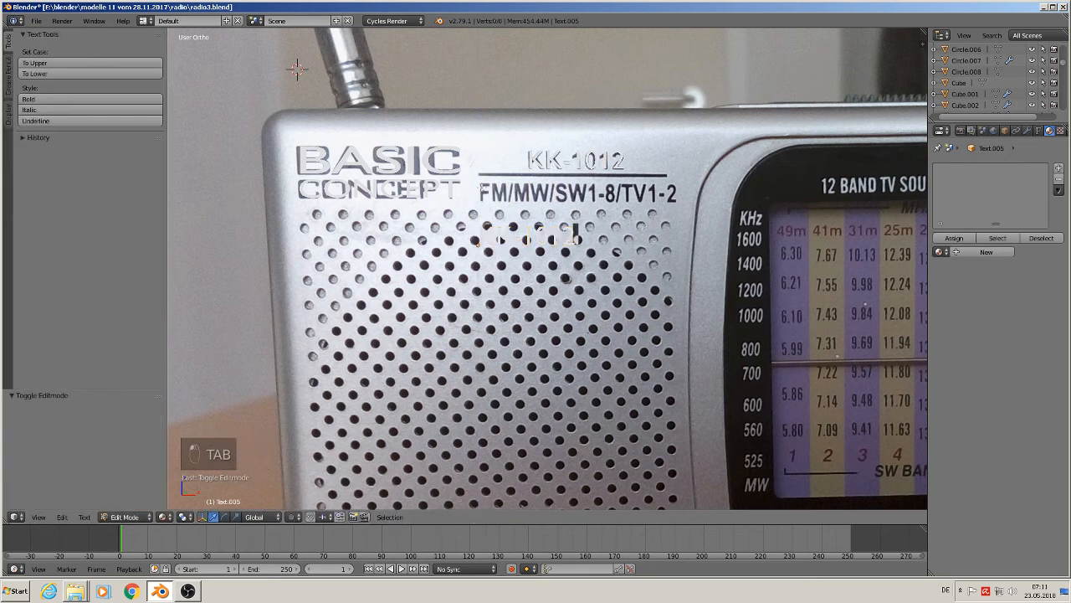
key("BackSpace")
key("BackSpace")
key("BackSpace")
key("BackSpace")
key("BackSpace")
key("BackSpace")
key("BackSpace")
key("BackSpace")
key("BackSpace")
key("BackSpace")
key("BackSpace")
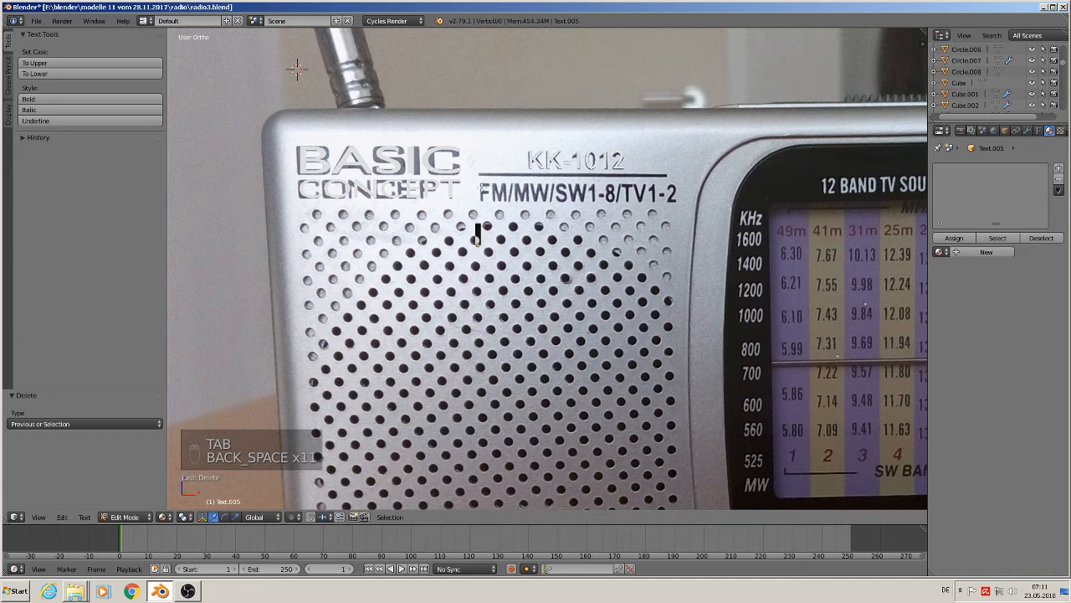
type("FM")
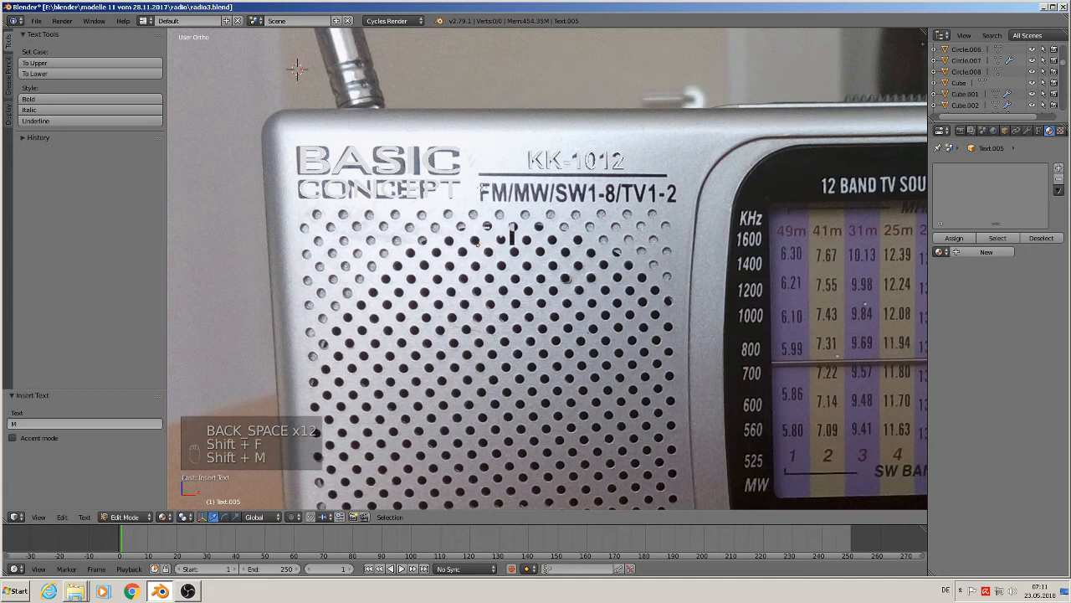
type("/M")
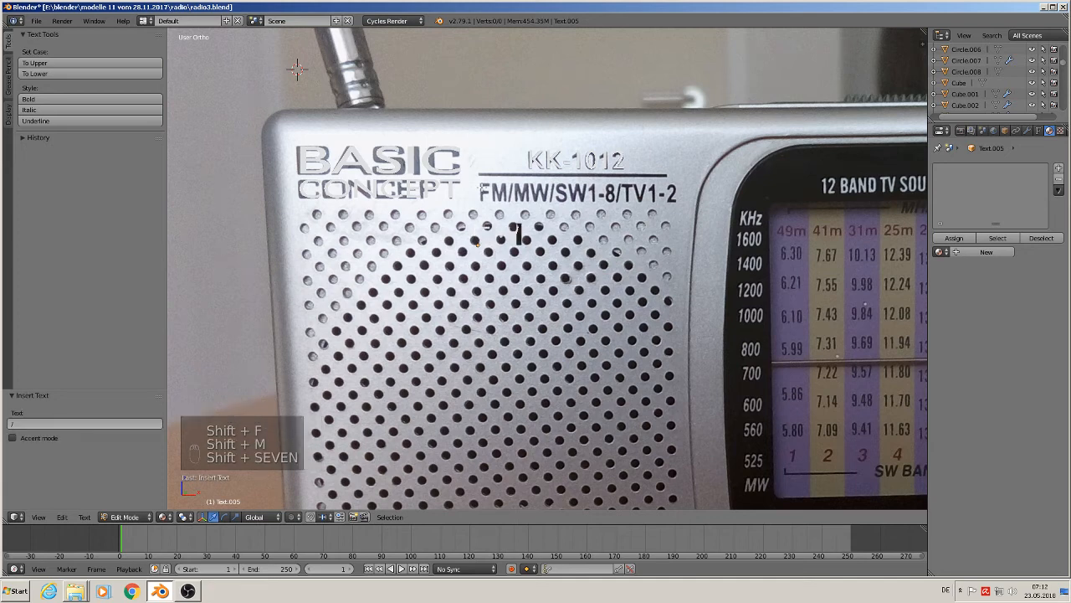
type("W")
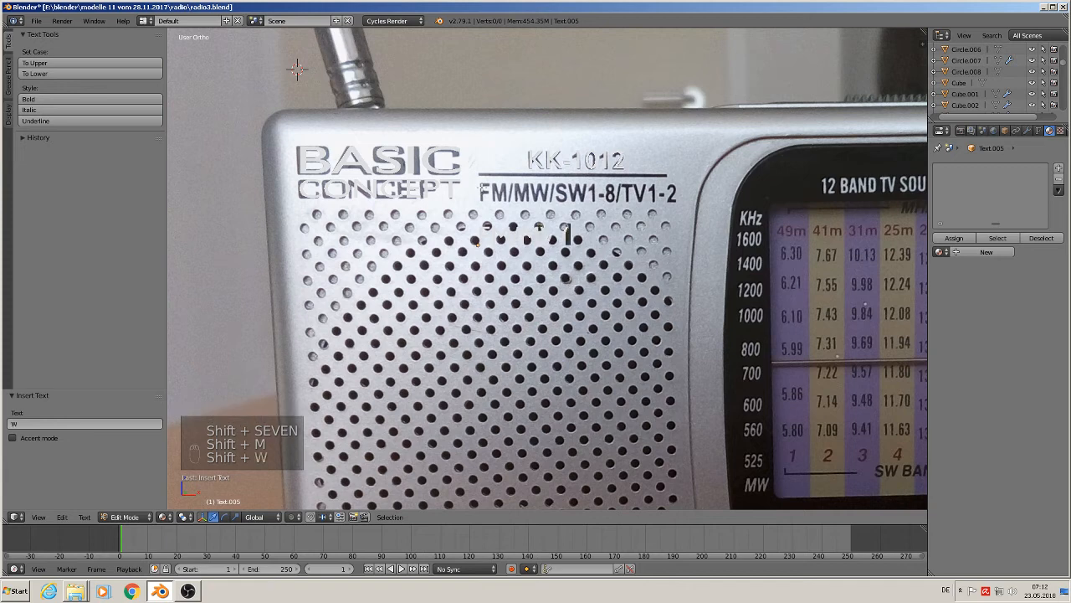
type("SSW")
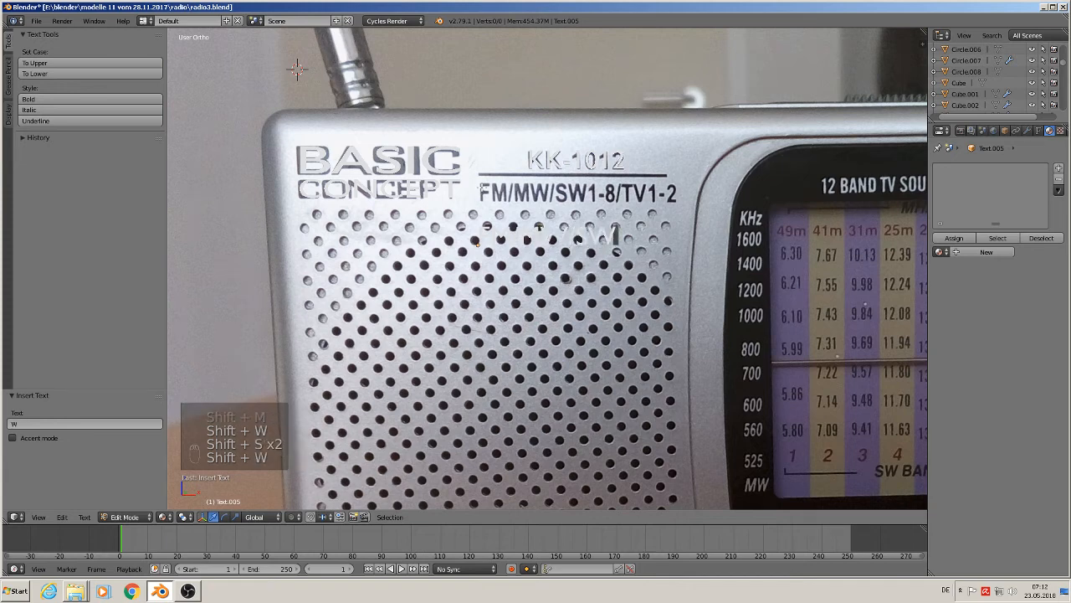
type("1-")
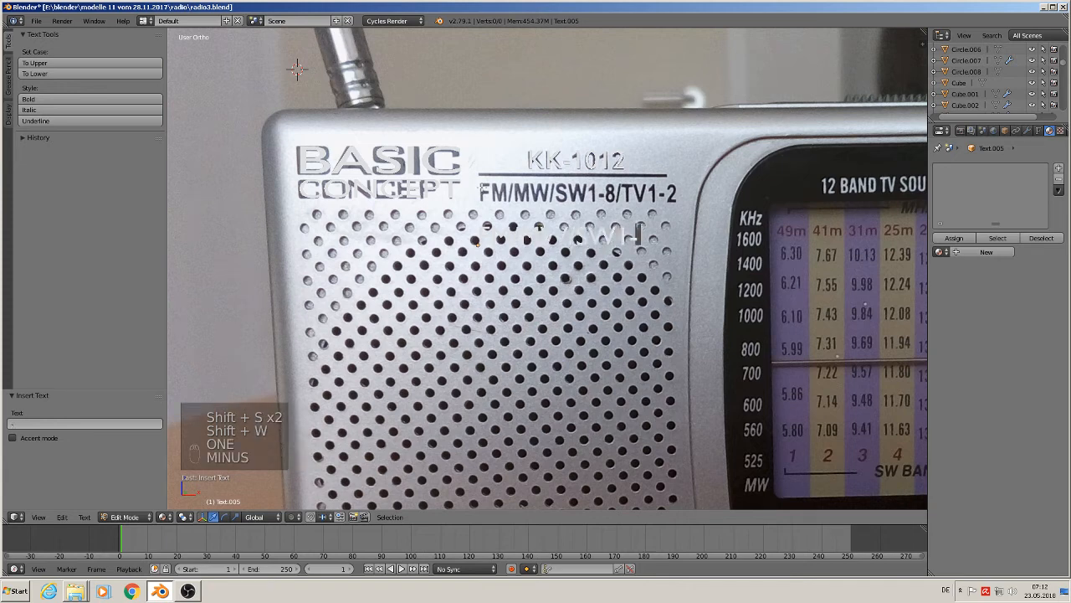
type("8")
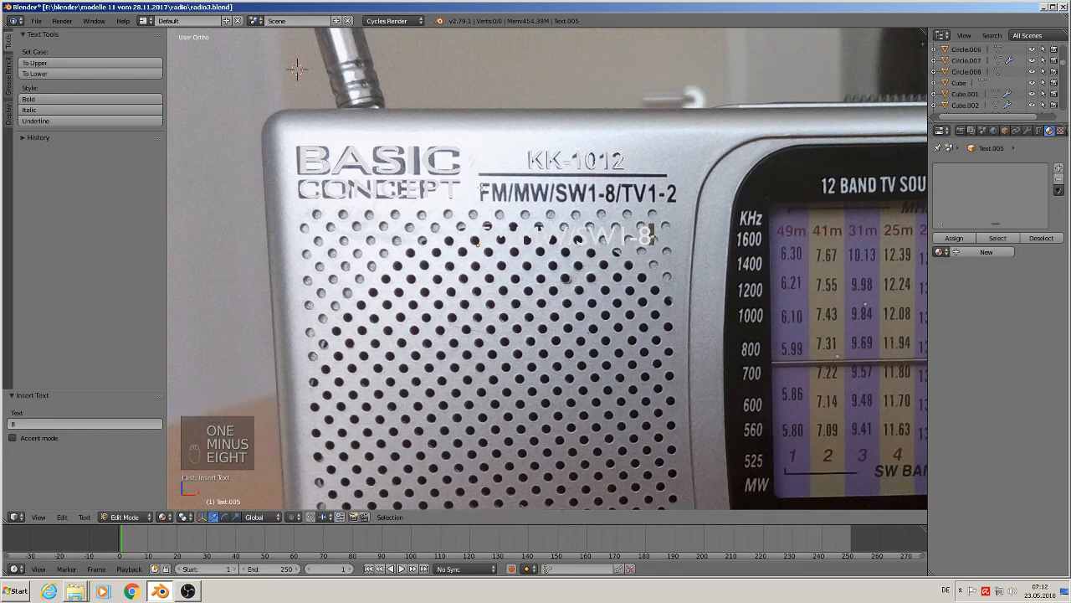
type("/T")
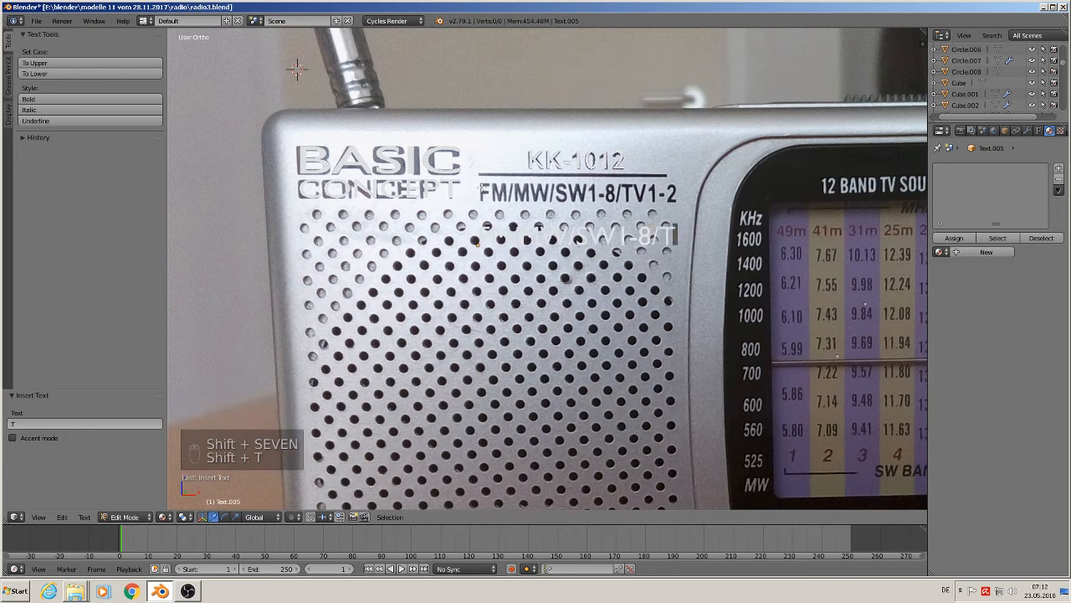
type("V1-2")
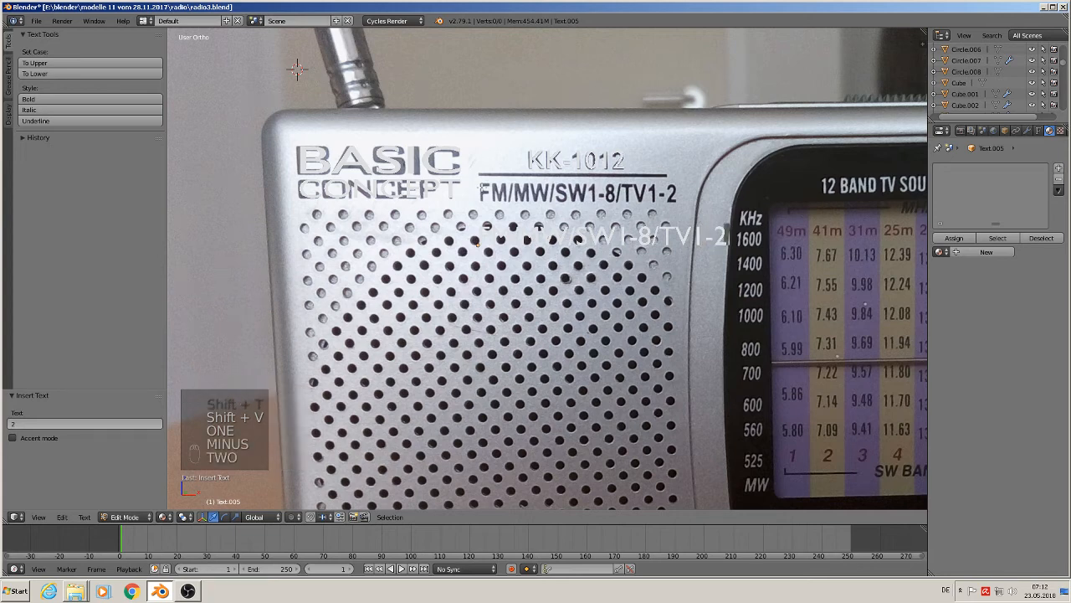
key("Tab")
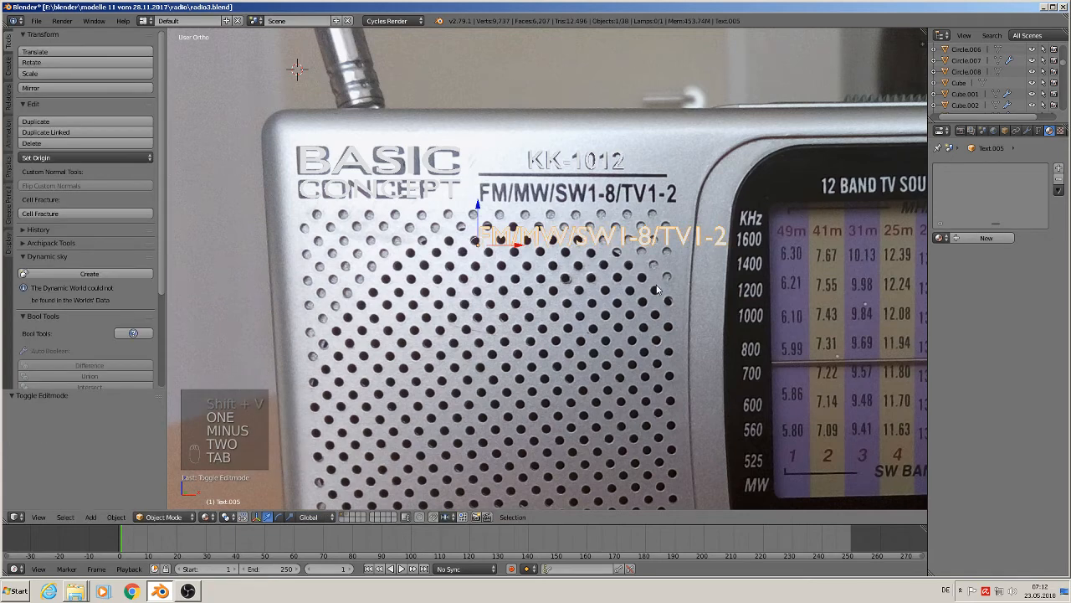
Step: Raise the FM/MW/SW1-8/TV1-2 text about 0.054 in Z onto its printed line and scale it by about 0.808 along X
key("g")
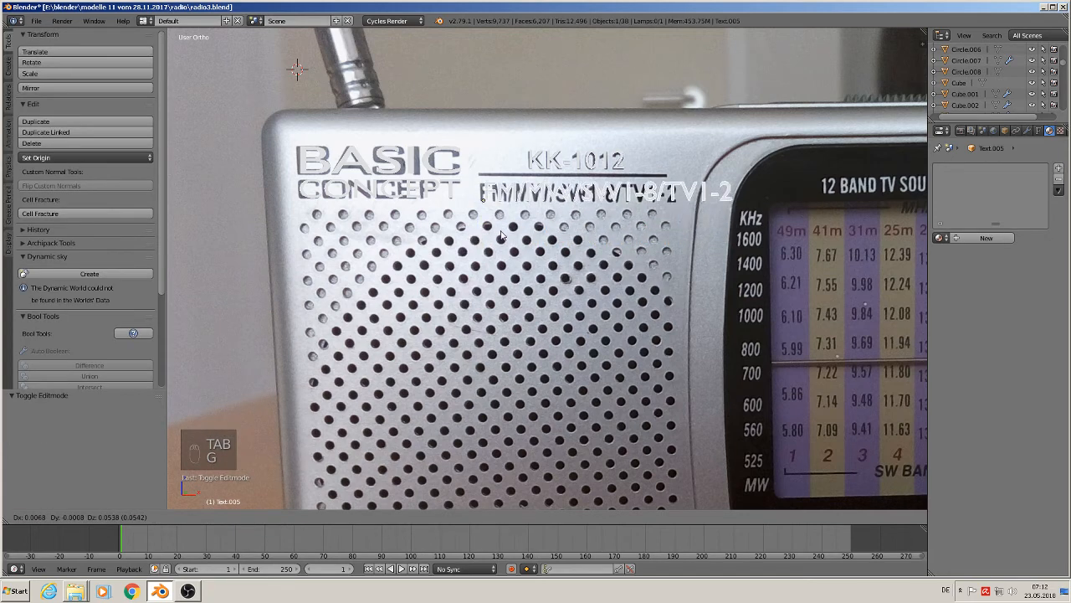
left_click(495, 234)
key("s")
key("x")
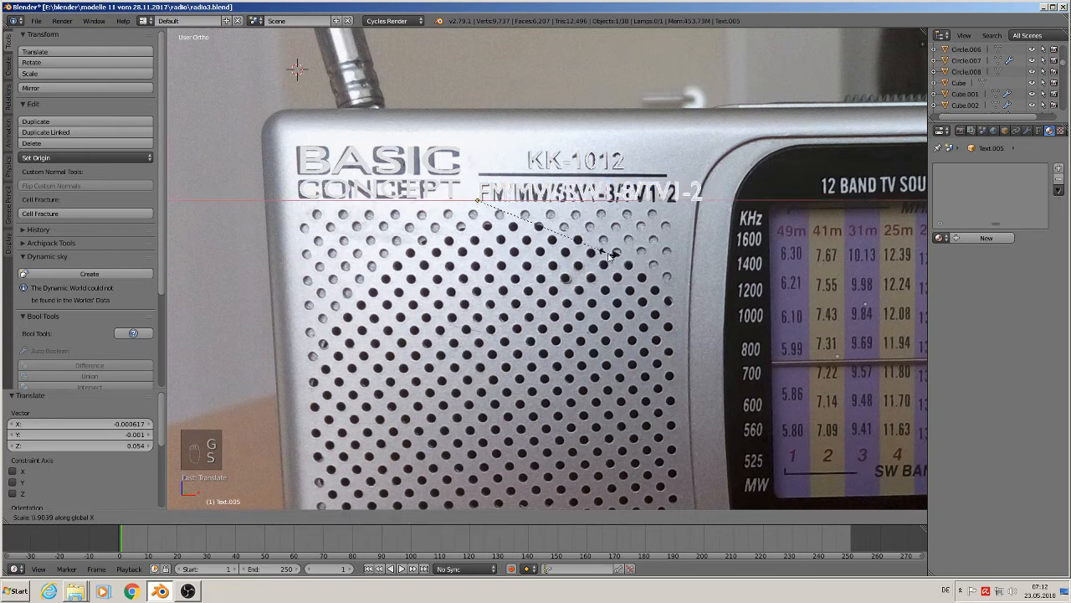
left_click(591, 258)
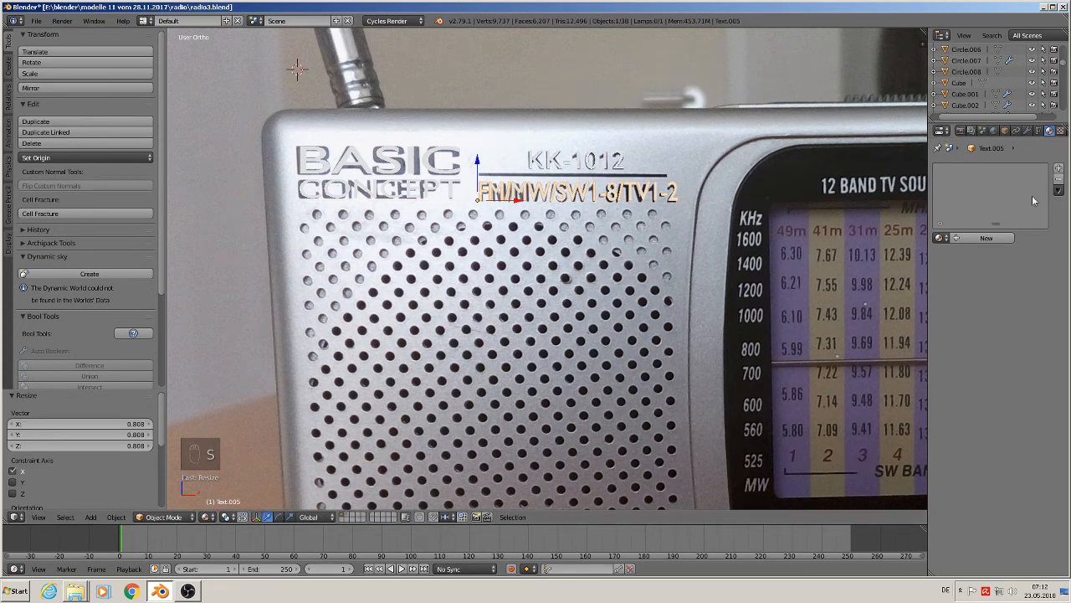
Step: Assign the existing "black bump" material to the FM/MW/SW1-8/TV1-2 text and the KK-1012 text
left_click(939, 238)
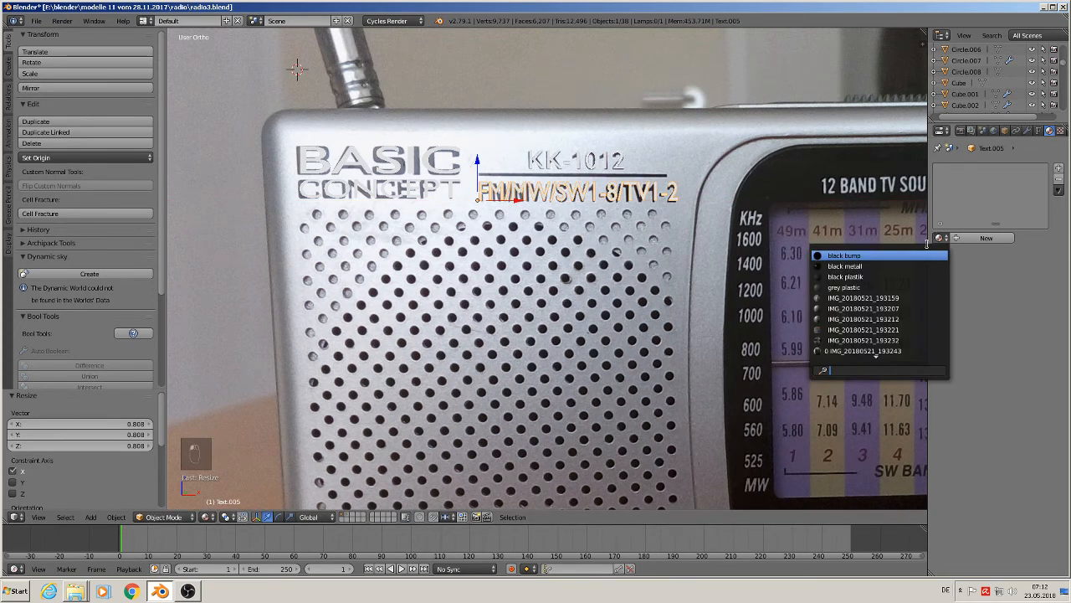
left_click(875, 256)
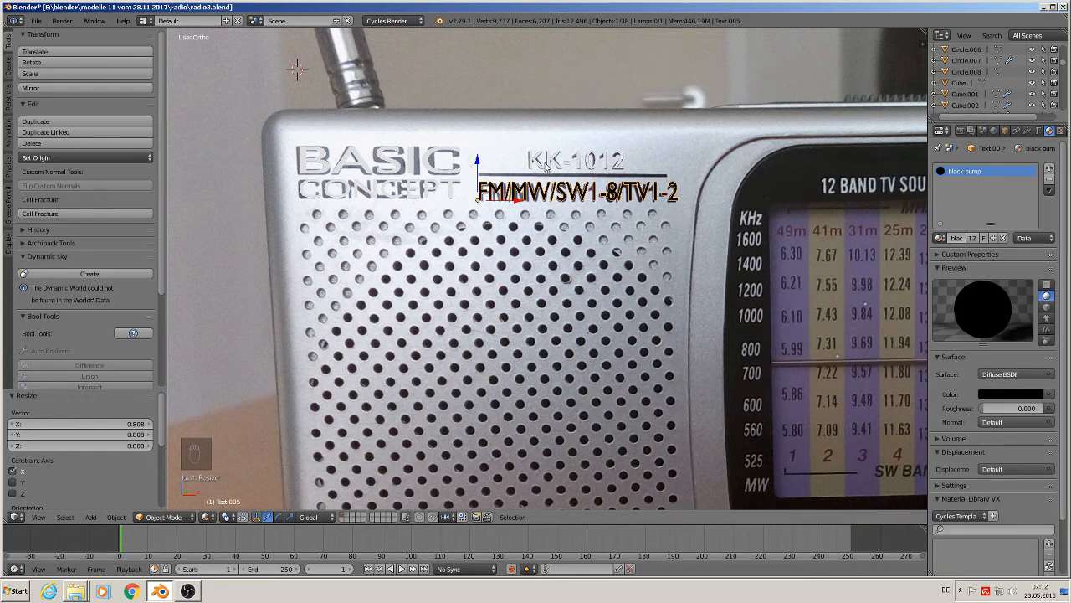
right_click(531, 165)
left_click(938, 238)
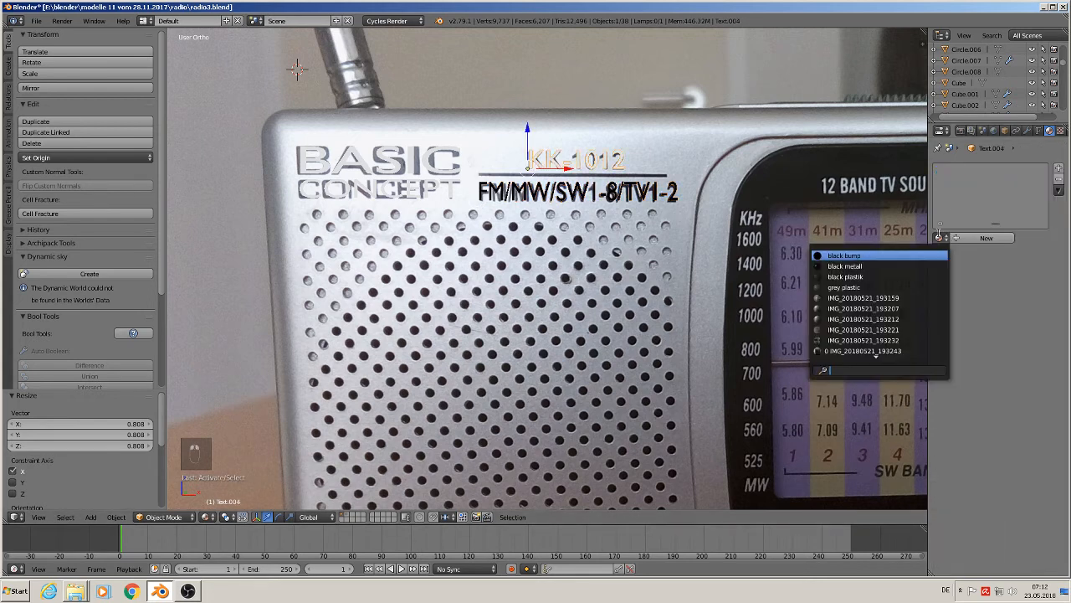
left_click(889, 255)
Step: Assign the existing "black bump" material to the CONCEPT text and the BASIC text
right_click(411, 193)
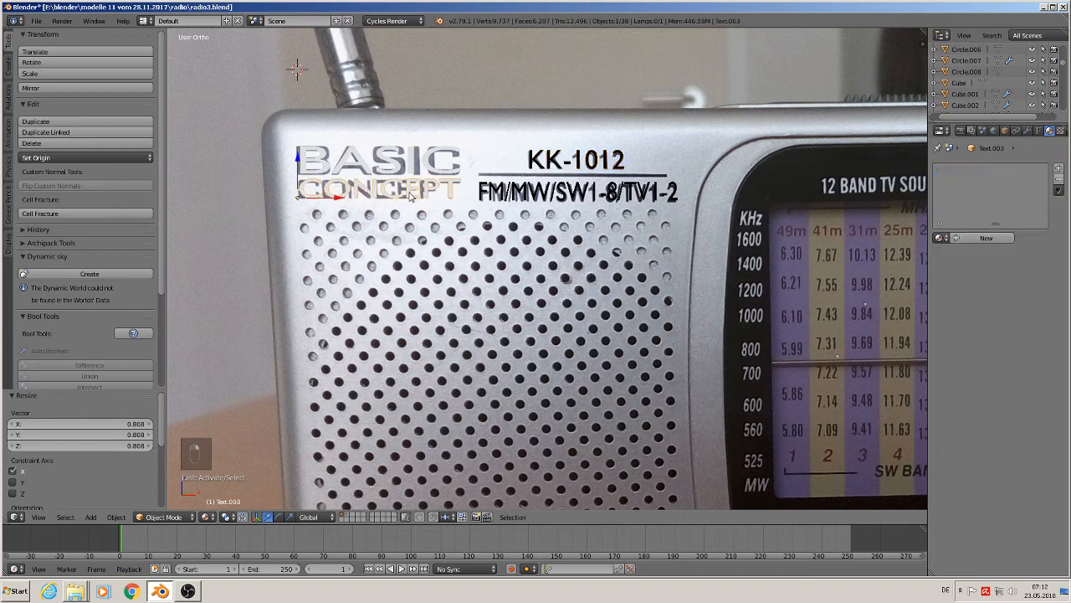
left_click(938, 238)
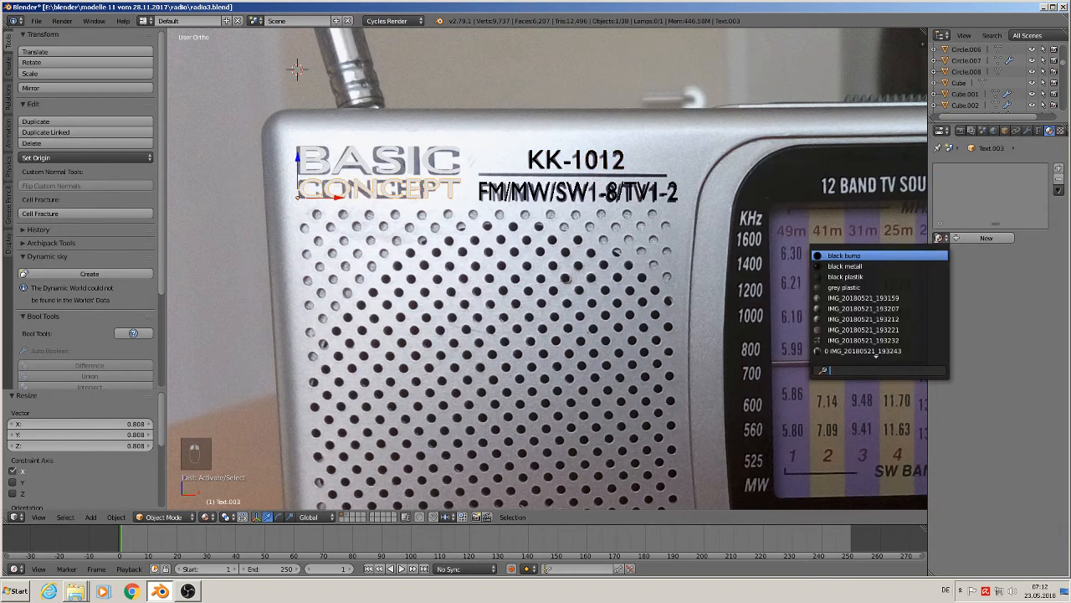
left_click(888, 254)
right_click(411, 161)
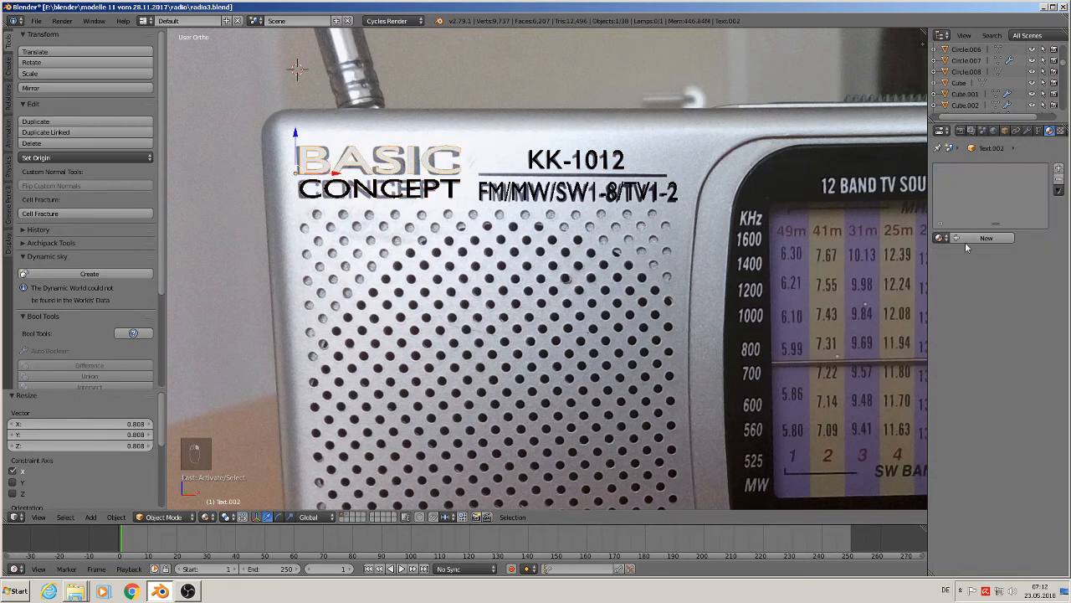
left_click(938, 238)
left_click(905, 254)
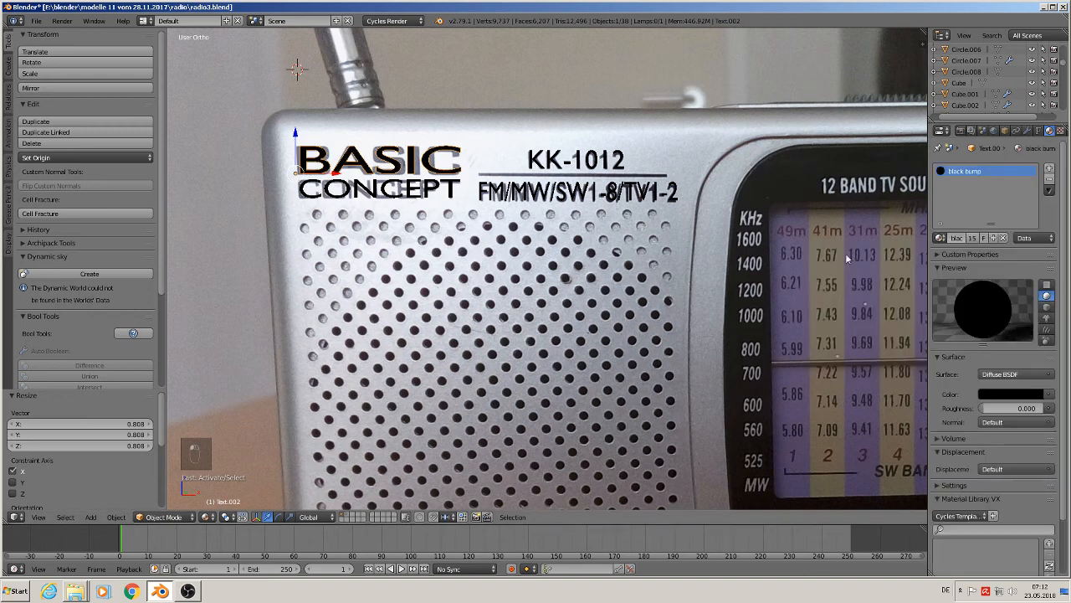
Step: Move all four front text objects together about 9.665 in X, 0.466 in Y and 0.385 in Z, beside the white plane
right_click(432, 193)
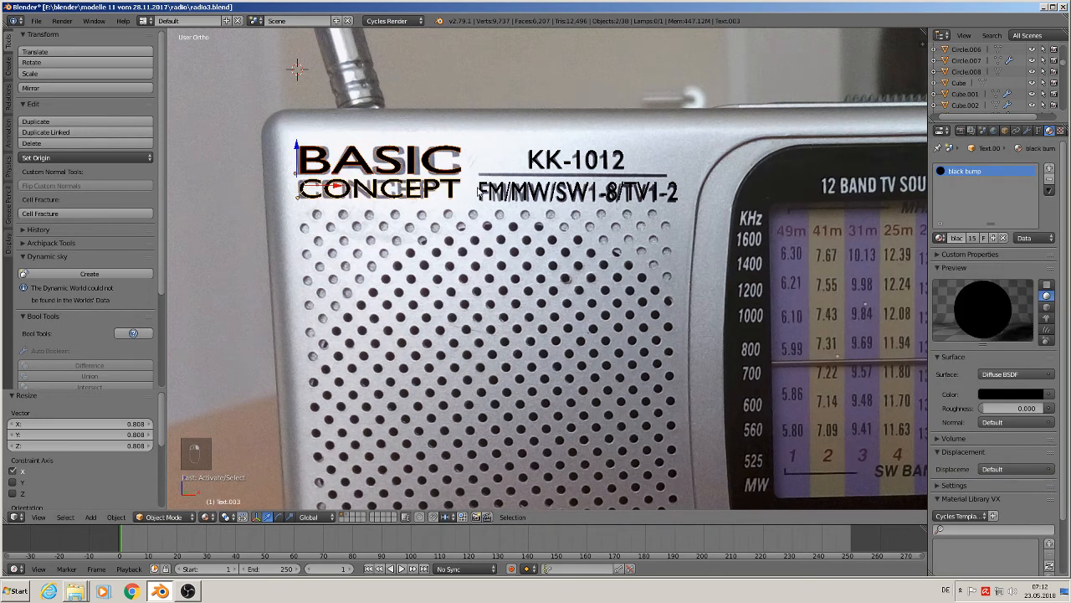
right_click(484, 193, "shift")
right_click(534, 159, "shift")
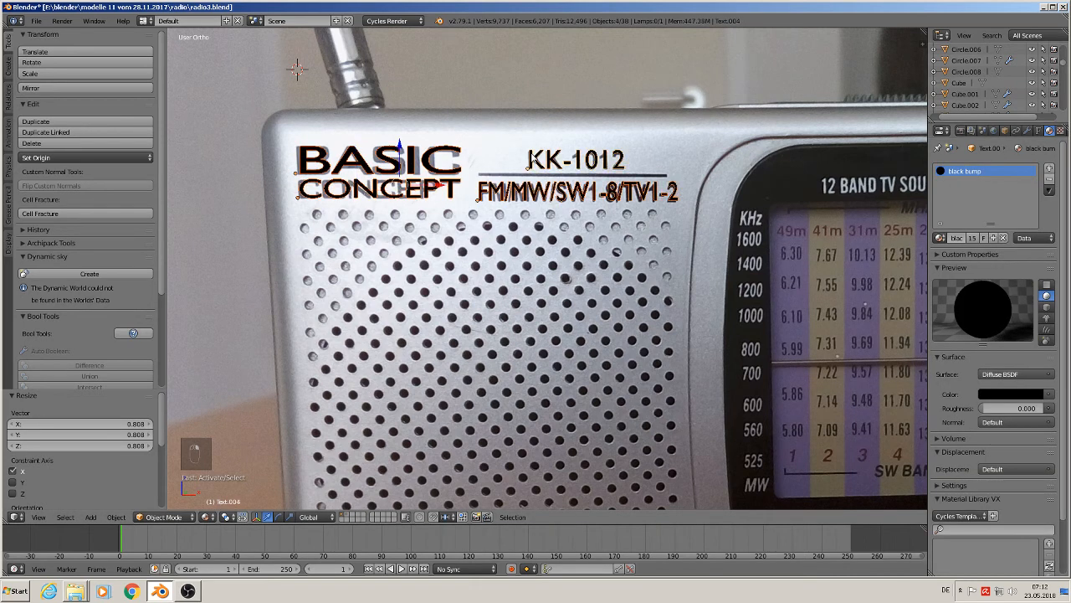
scroll(544, 231, "down", 10)
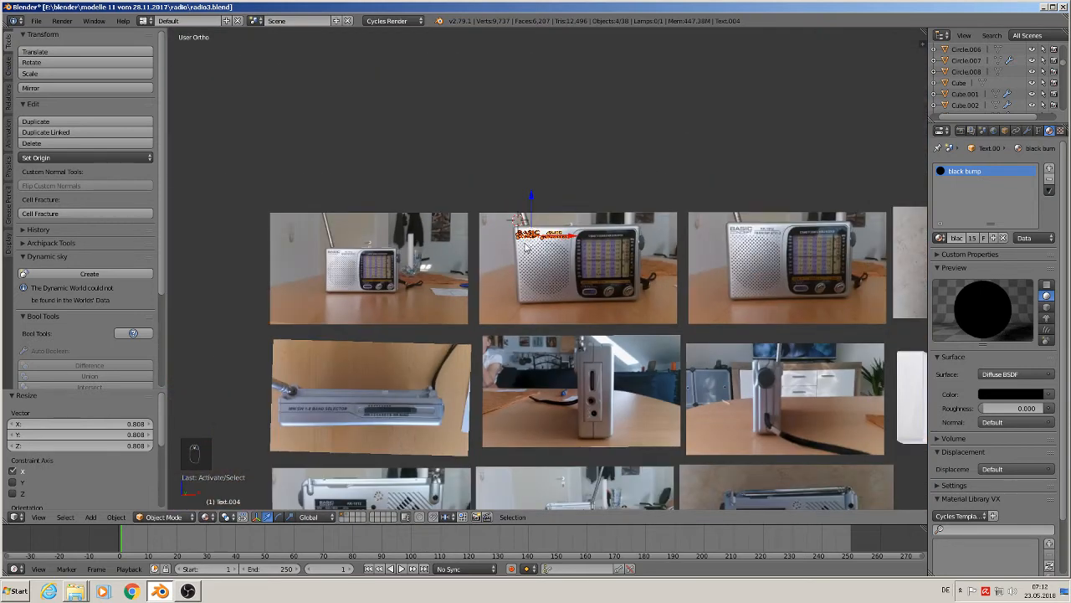
scroll(603, 272, "down", 5)
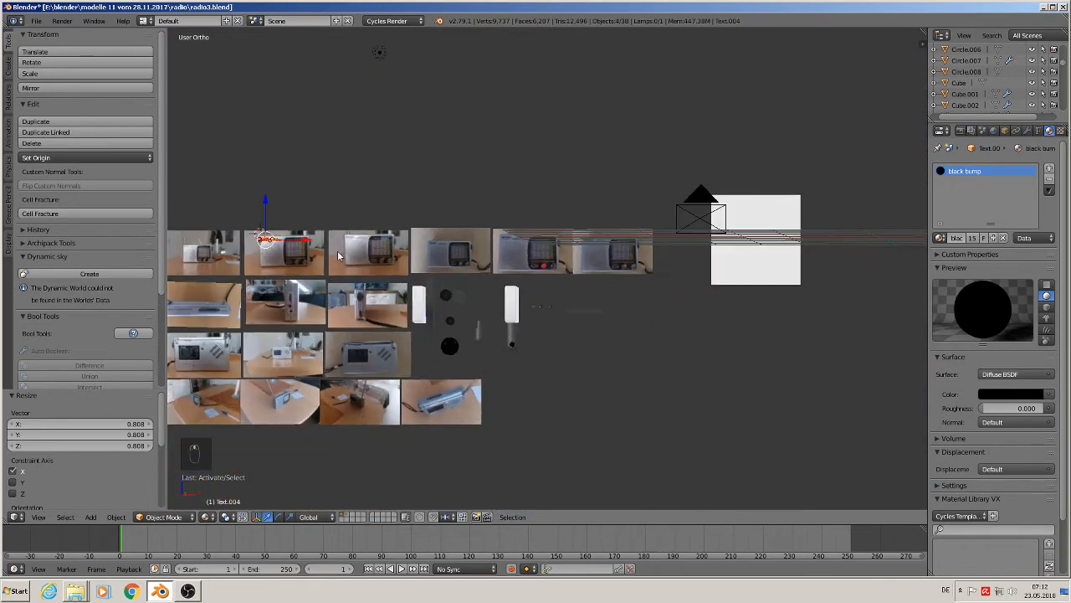
key("g")
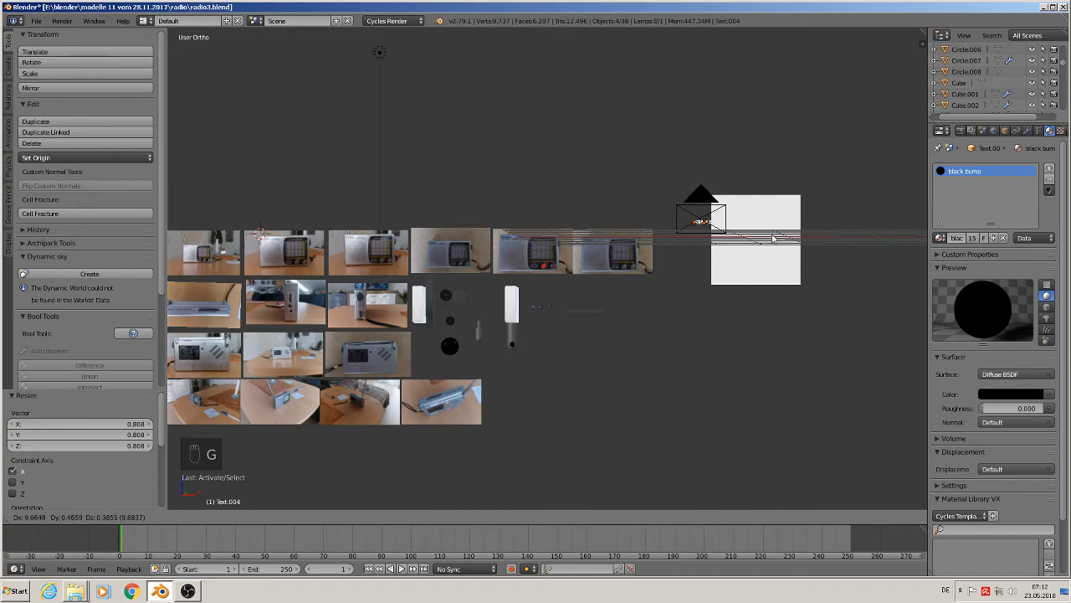
left_click(772, 239)
Step: Shift the white emission plane about 1.882 along X, clear of the lettering
scroll(772, 239, "up", 1)
scroll(772, 238, "up", 5)
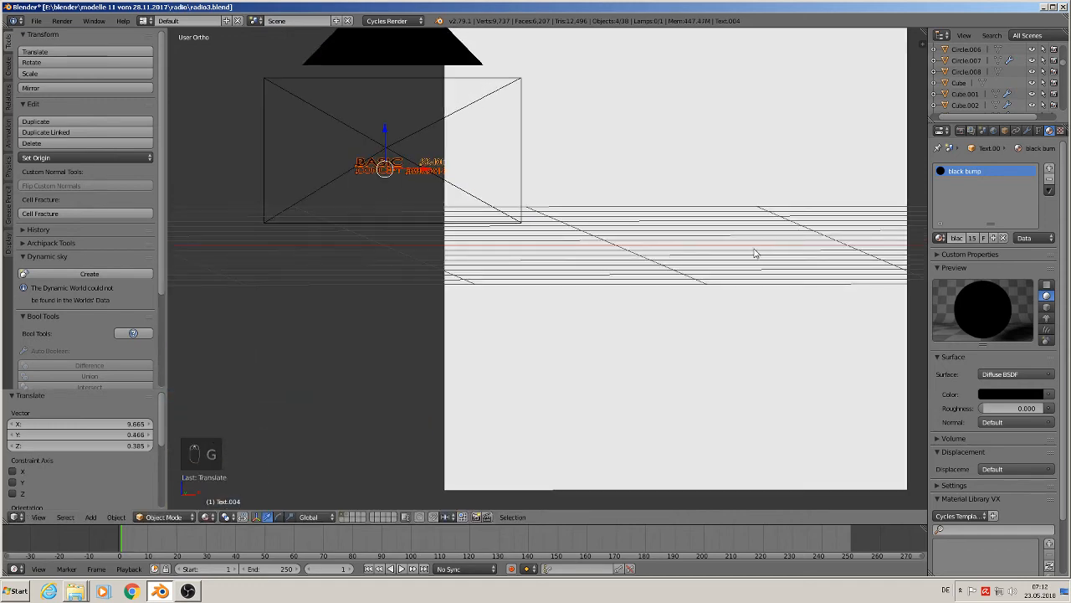
right_click(724, 241)
key("x")
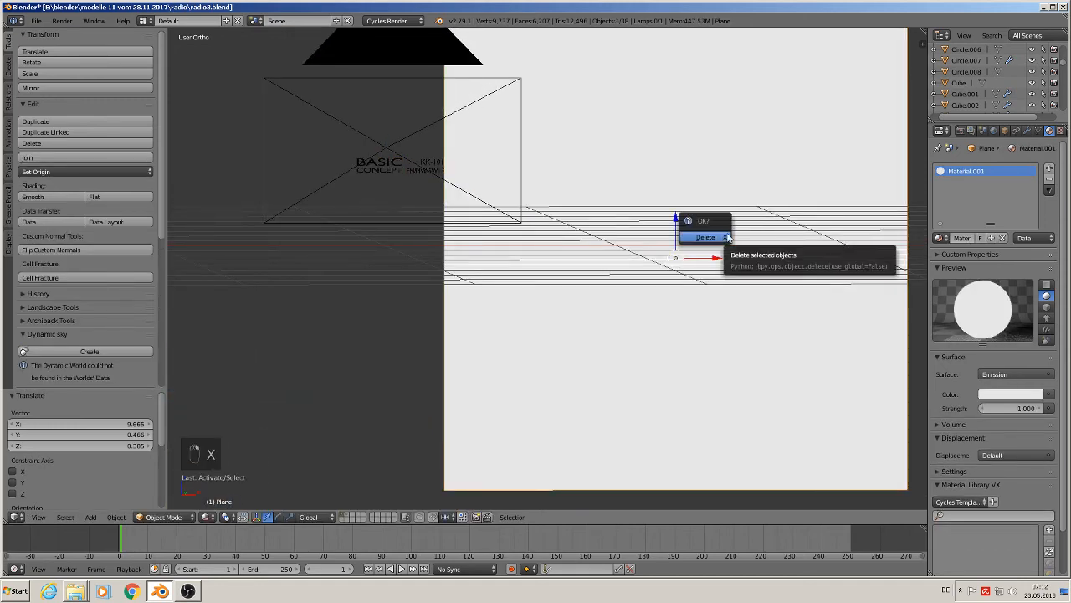
left_click_drag(717, 259, 397, 253)
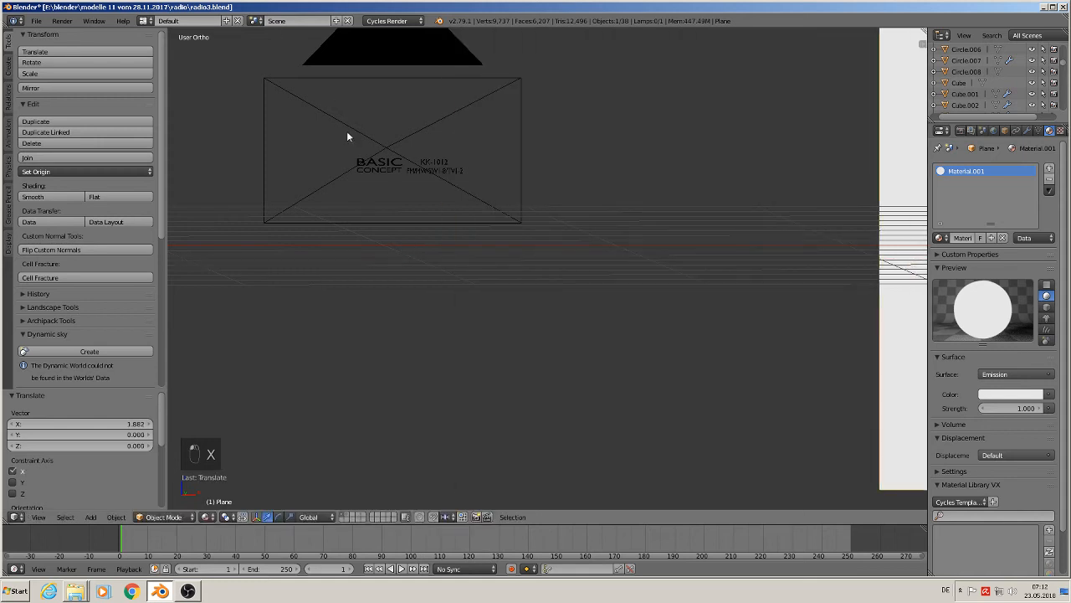
Step: Look through the camera and move it about -1.027 in X and 0.361 in Z to frame the lettering
left_click(960, 130)
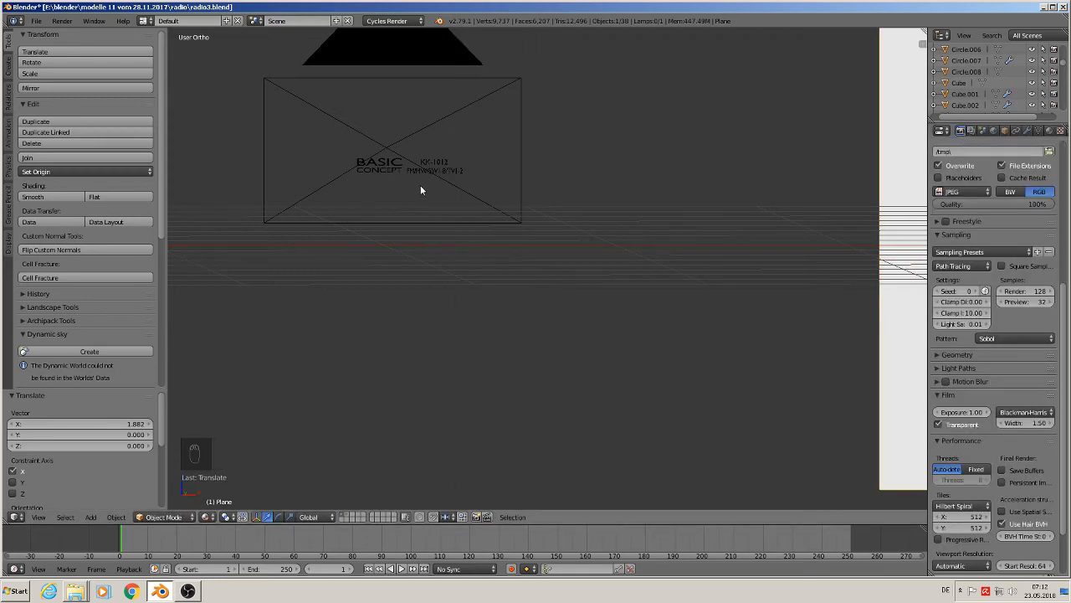
key("KP_0")
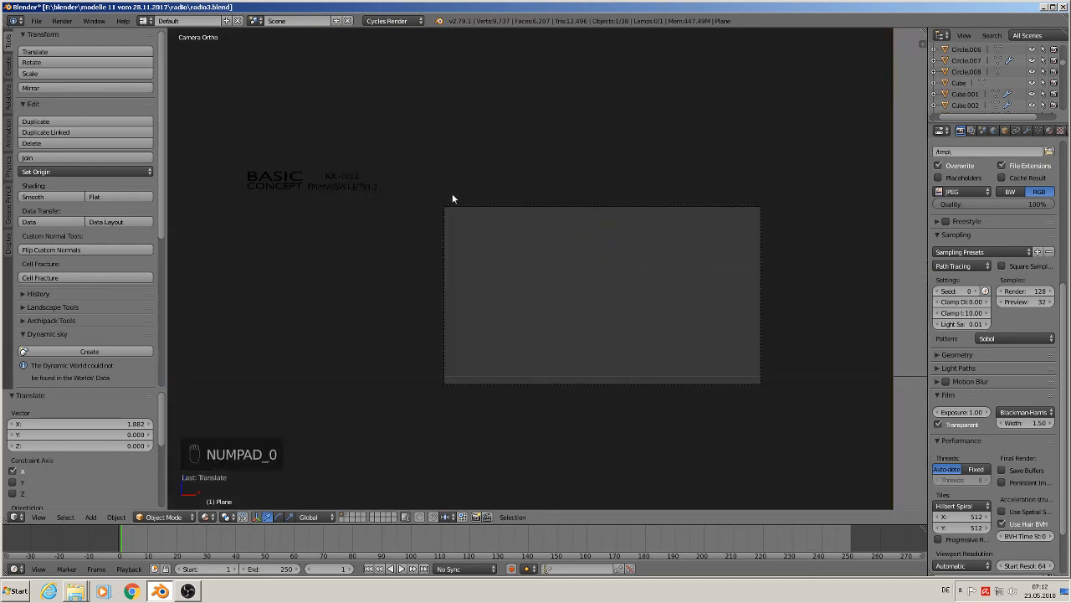
right_click(571, 208)
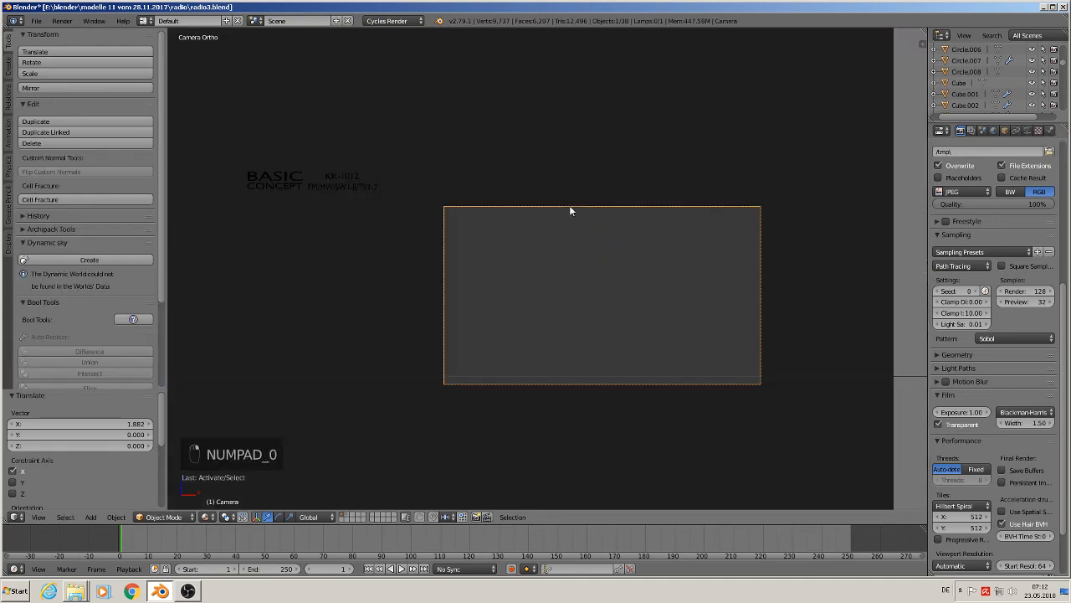
key("g")
left_click(273, 107)
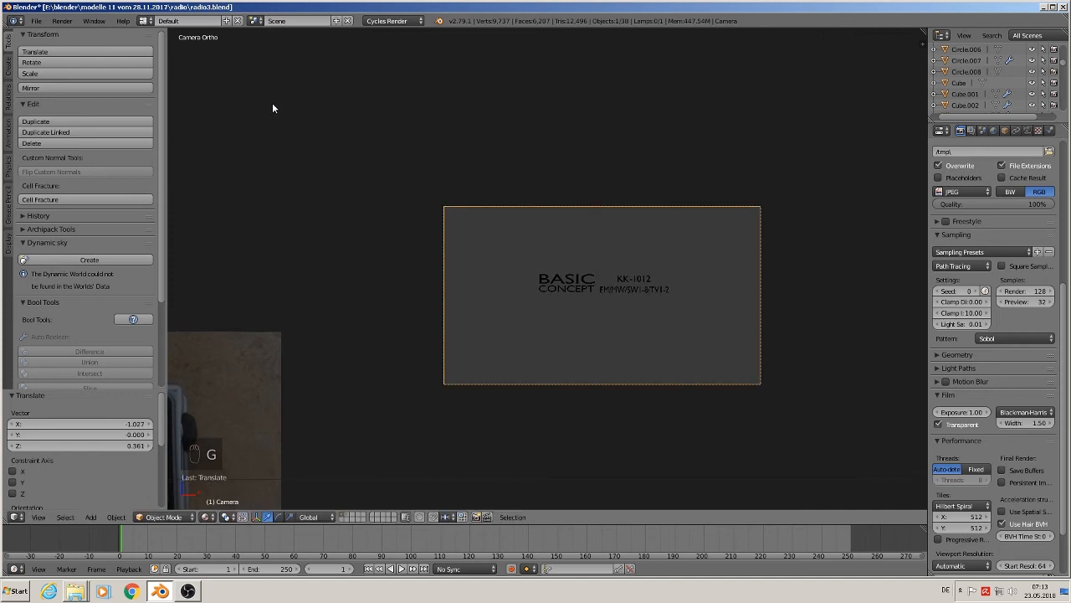
Step: Set the camera's orthographic scale to 0.514 and shift the camera about 0.006 in X and 0.034 in Z to center the lettering
left_click(1028, 131)
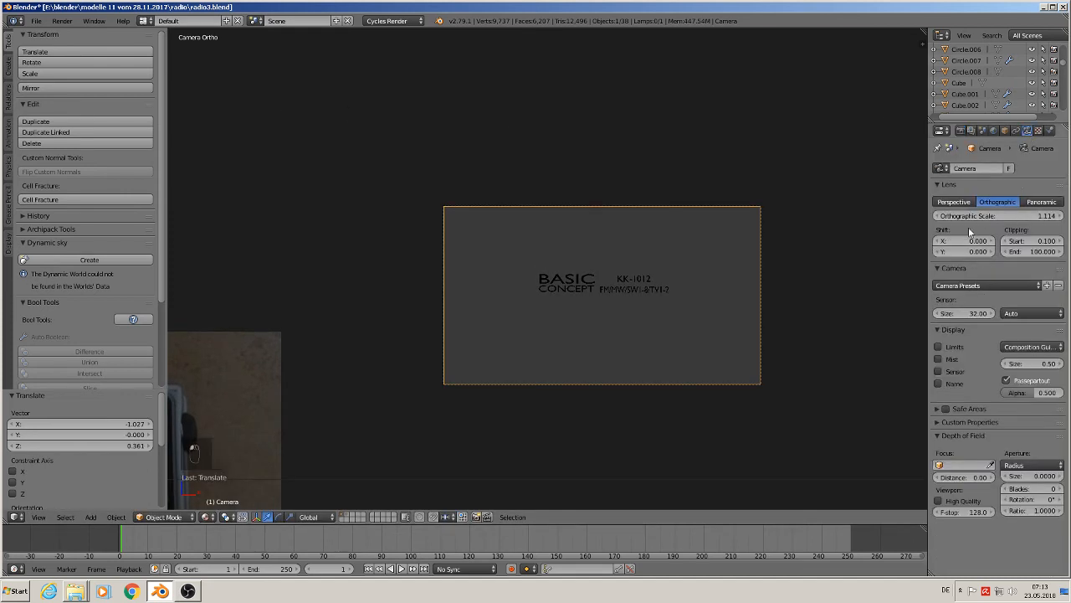
left_click_drag(973, 216, 968, 217)
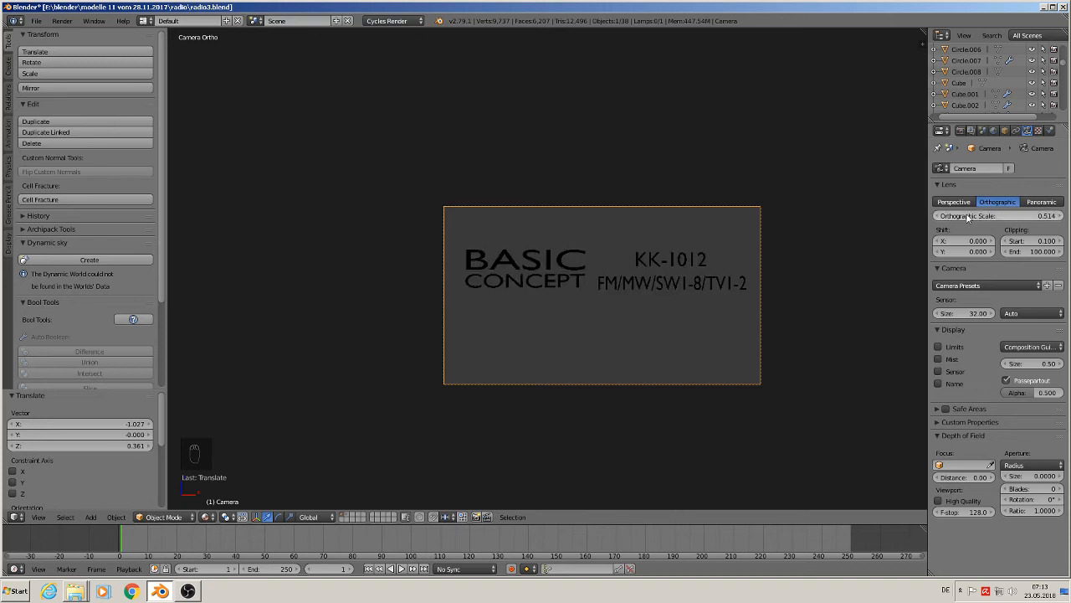
key("g")
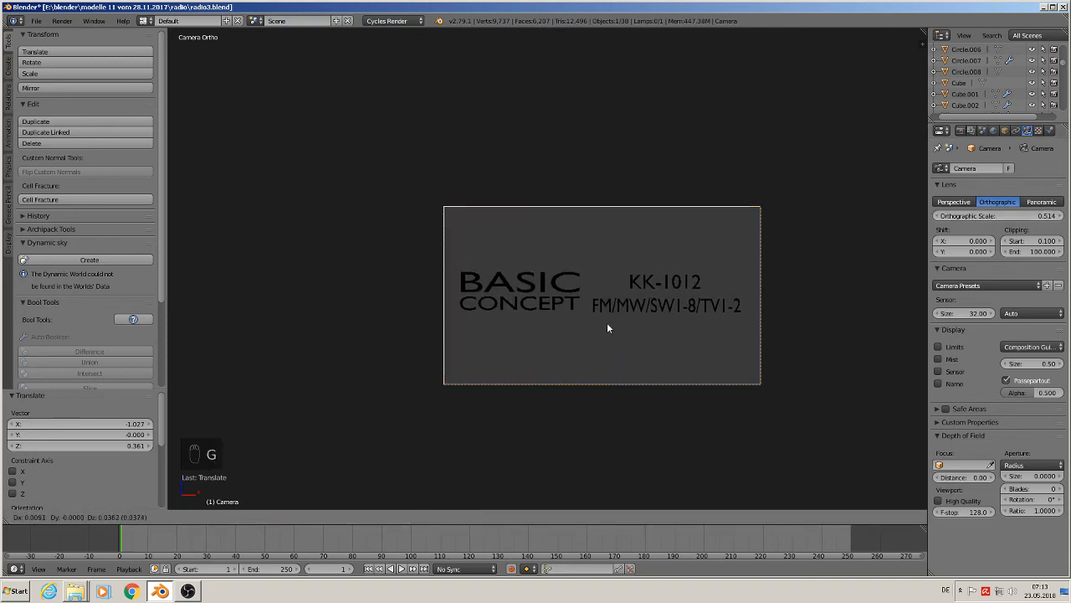
left_click(605, 325)
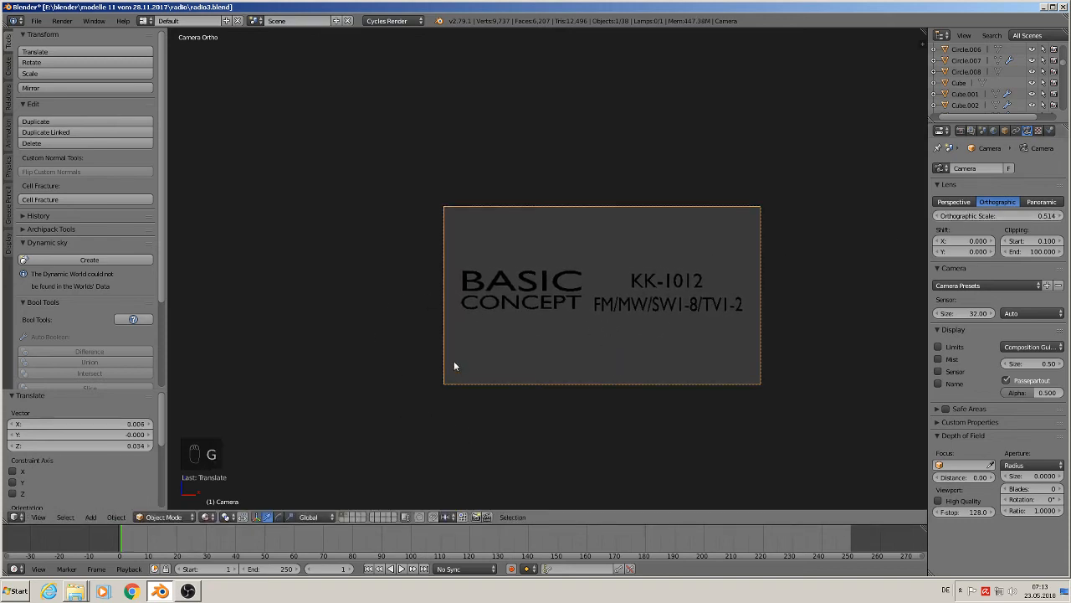
Step: Render the lettering from the camera and enter "front radio text" as the file name for saving the image
key("F12")
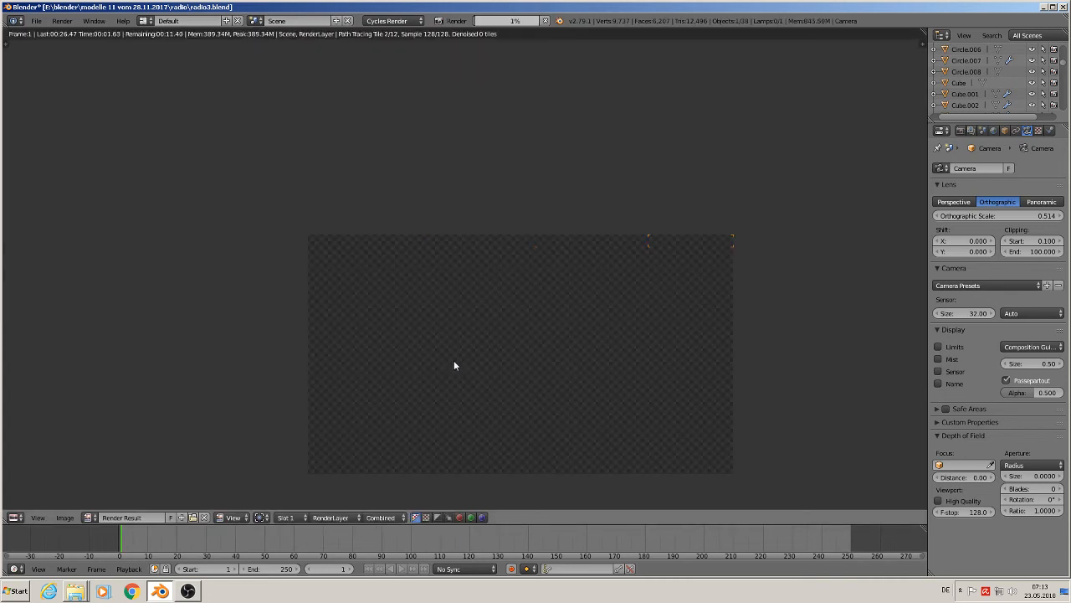
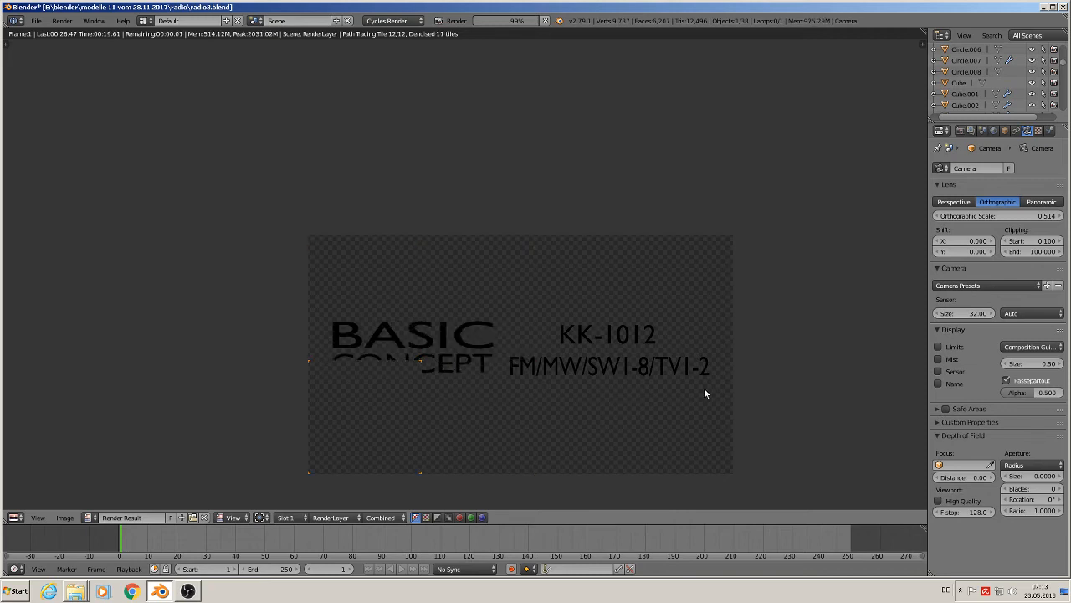
left_click(64, 517)
left_click(77, 450)
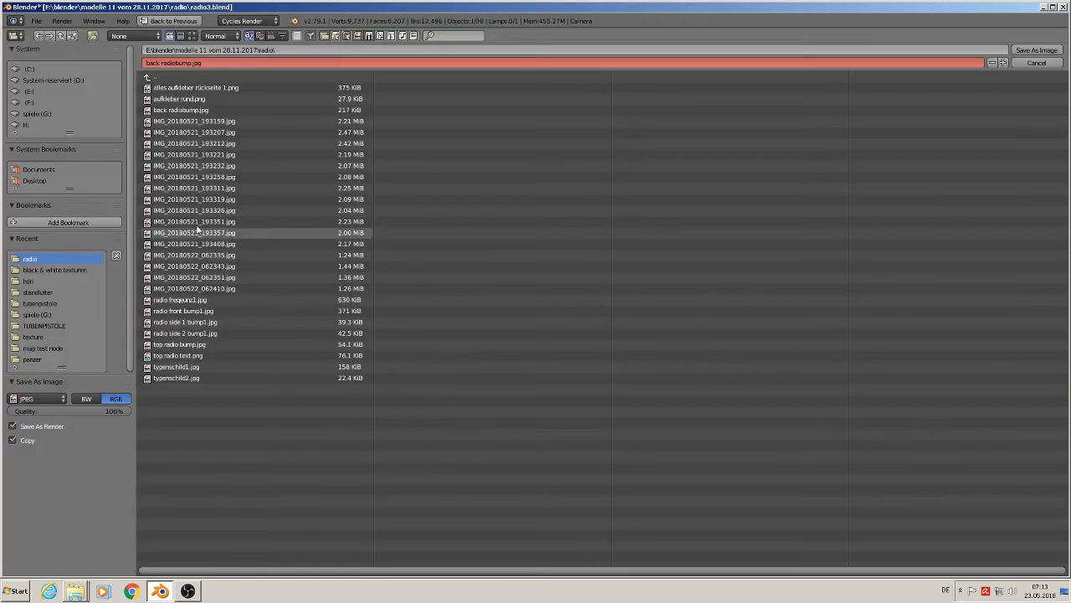
left_click(159, 62)
left_click(159, 61)
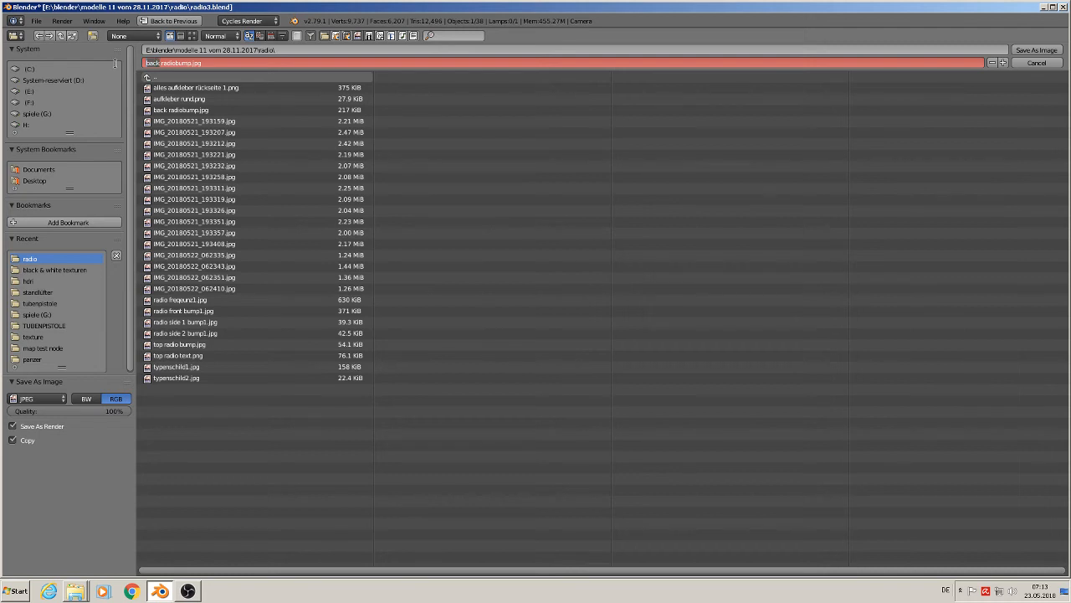
type("front radio text")
Step: Save the rendered lettering in PNG format with RGBA color in the radio folder
left_click(18, 401)
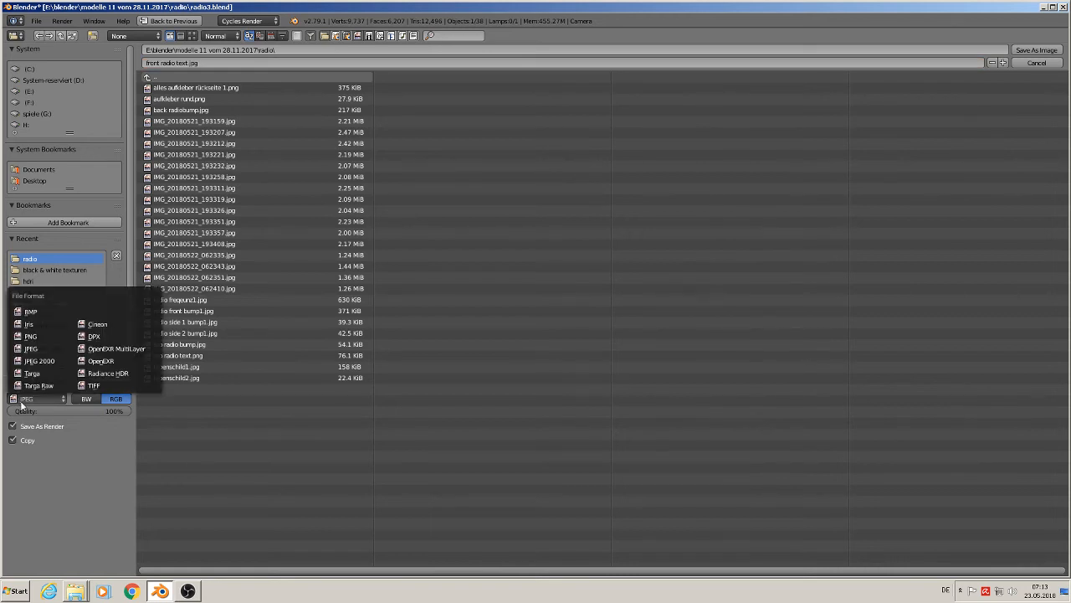
left_click(33, 339)
left_click(125, 399)
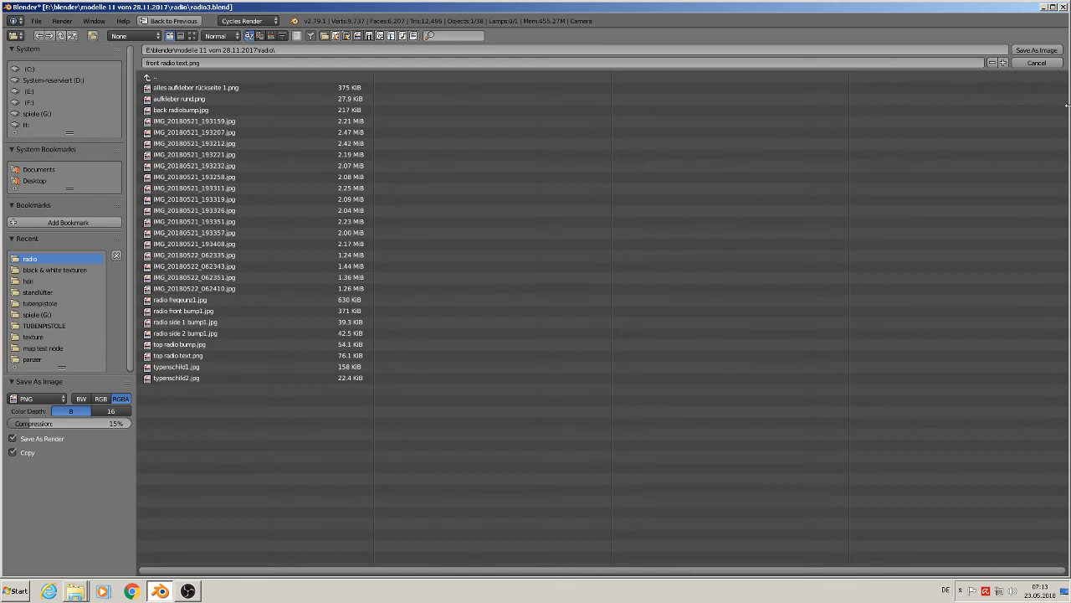
left_click(1036, 50)
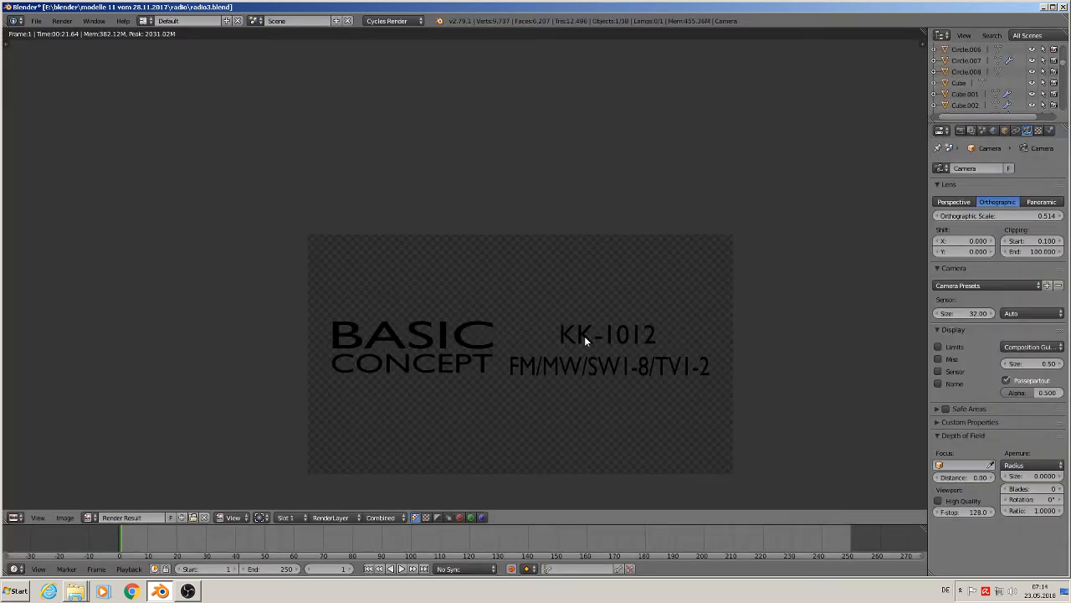
Step: Leave the render and camera view and move all four front text objects to the second layer
key("Escape")
key("KP_0")
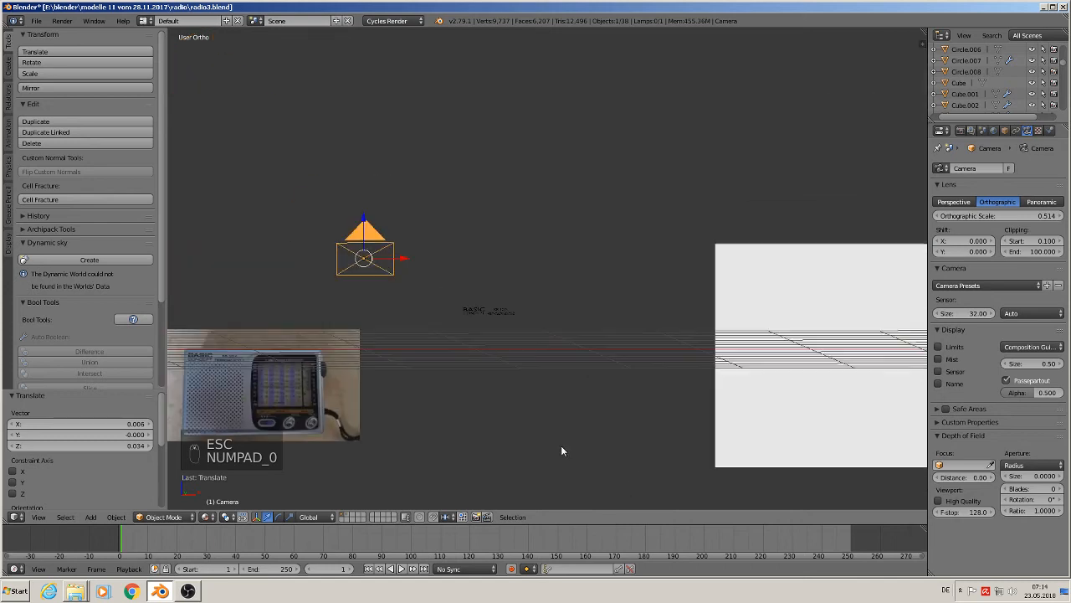
scroll(483, 321, "up", 4)
right_click(506, 308)
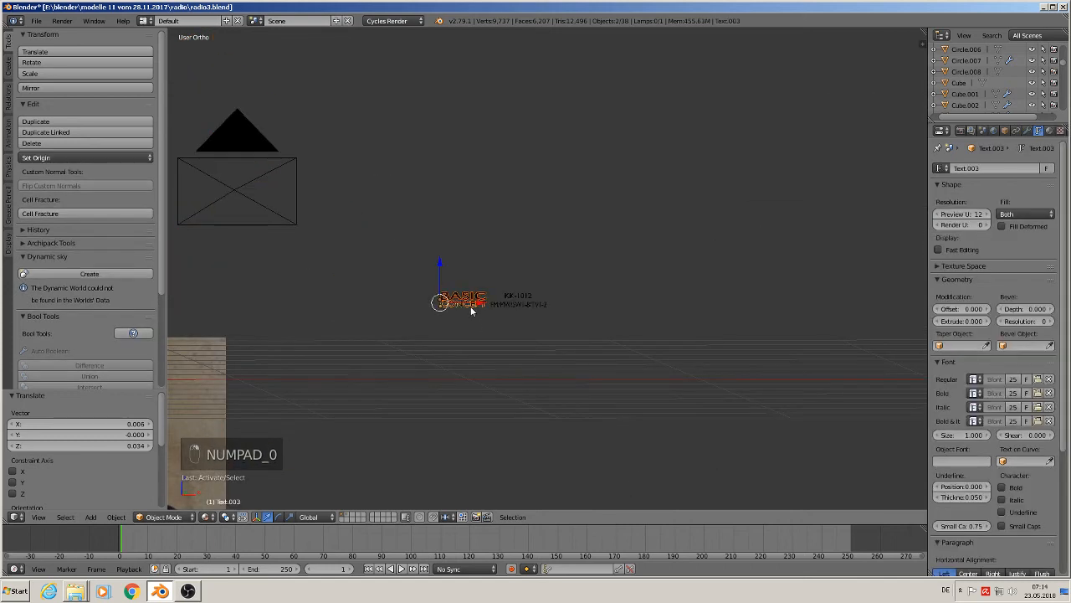
right_click(516, 298)
key("m")
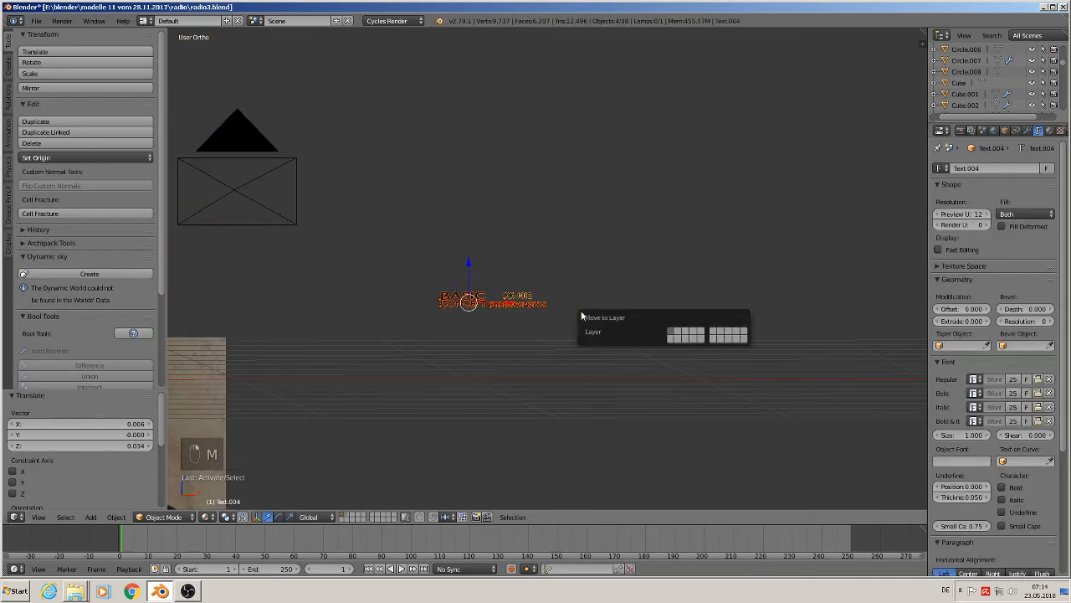
left_click(685, 336)
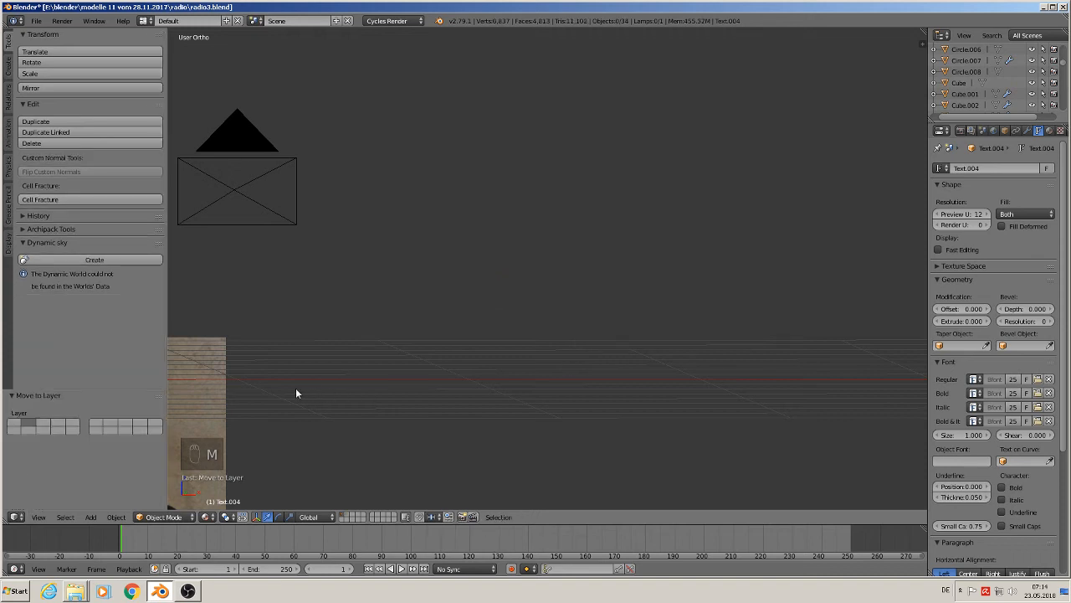
Step: Save the project under the new file name radio4.blend in the radio folder
scroll(296, 388, "down", 5)
middle_click_drag(246, 365, 820, 275, "shift")
middle_click_drag(718, 339, 769, 170, "shift")
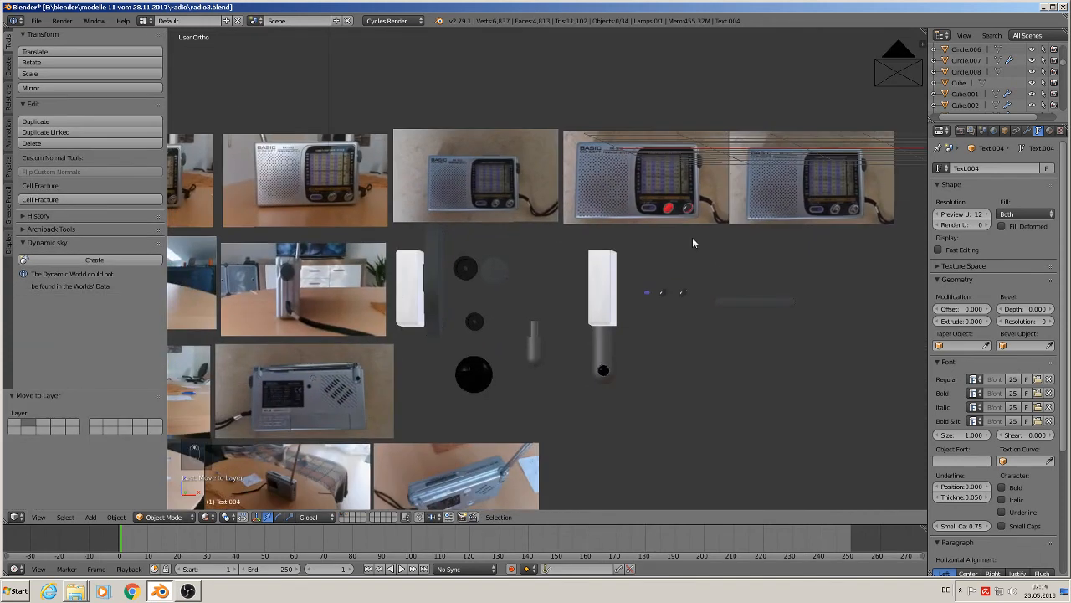
mouse_move(545, 314)
middle_mouse_down("shift")
mouse_move(660, 256)
mouse_move(738, 247)
middle_mouse_up("shift")
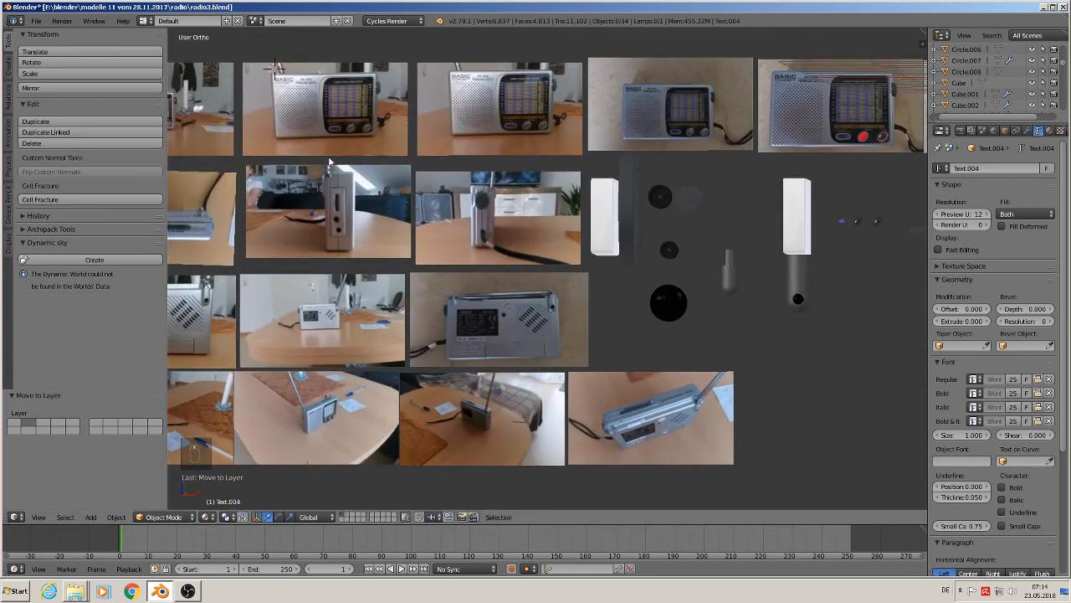
middle_click_drag(477, 239, 724, 222, "shift")
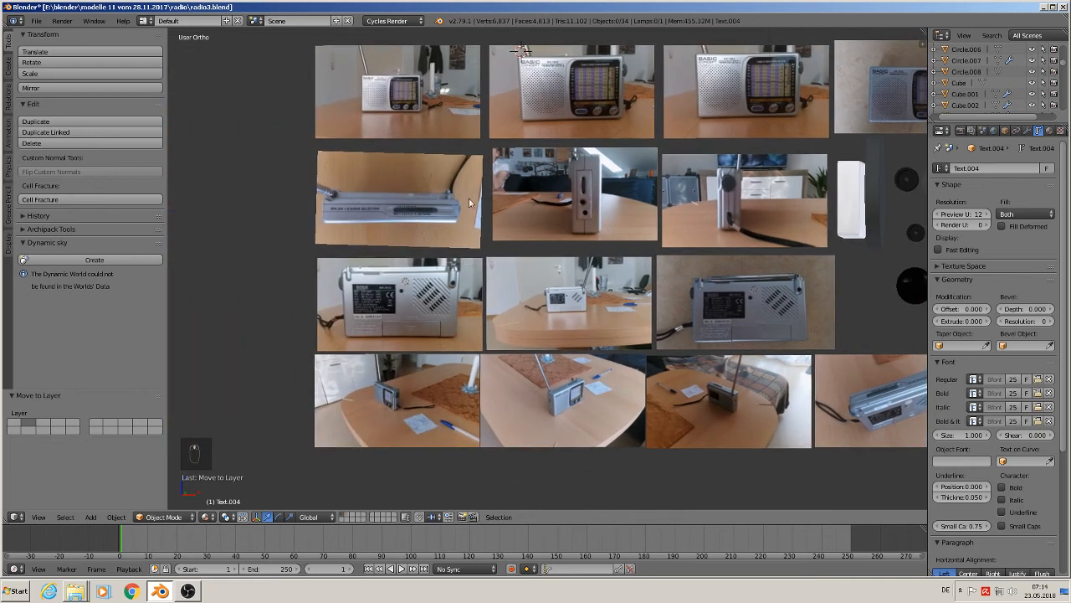
left_click(36, 20)
left_click(47, 119)
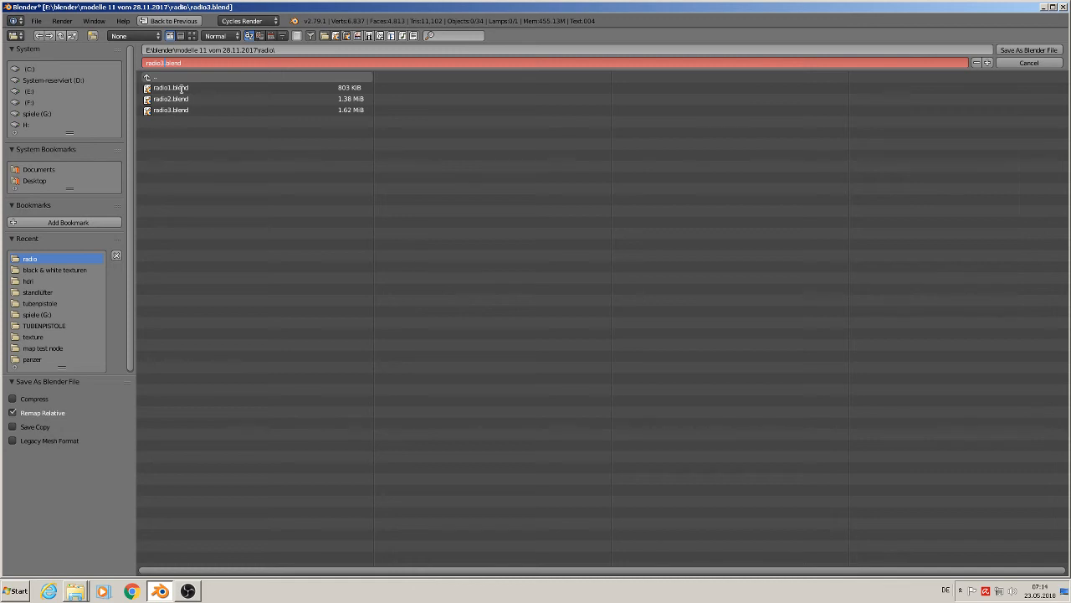
left_click(1028, 49)
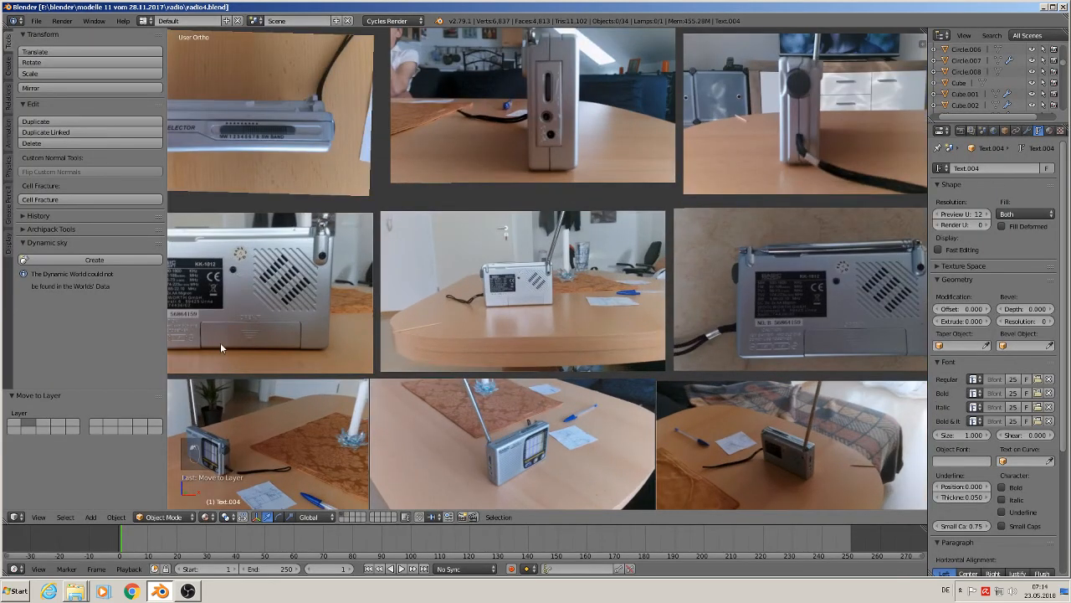
Step: Add a cube beside the speaker grille on the rear-view reference photo and scale it down to about 0.023
scroll(220, 343, "up", 3)
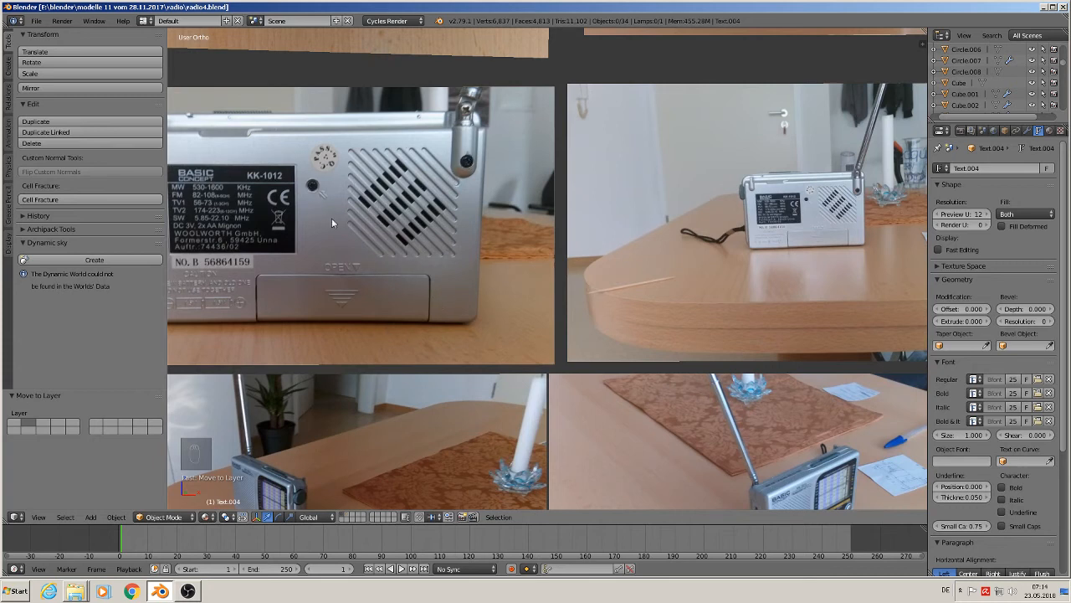
middle_click_drag(331, 218, 427, 210, "shift")
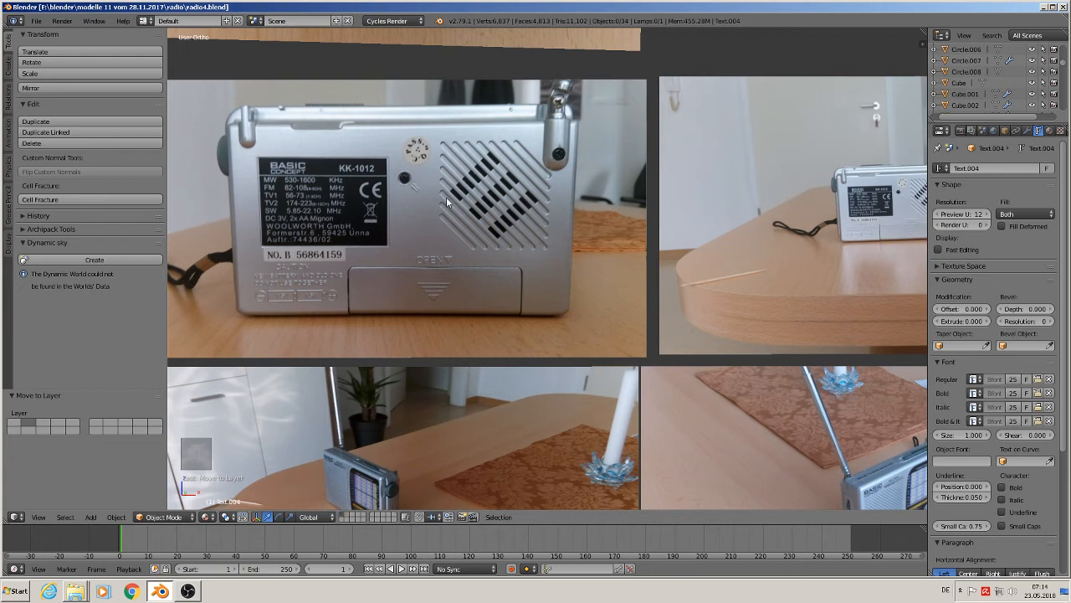
scroll(451, 197, "up", 3)
scroll(447, 300, "up", 1)
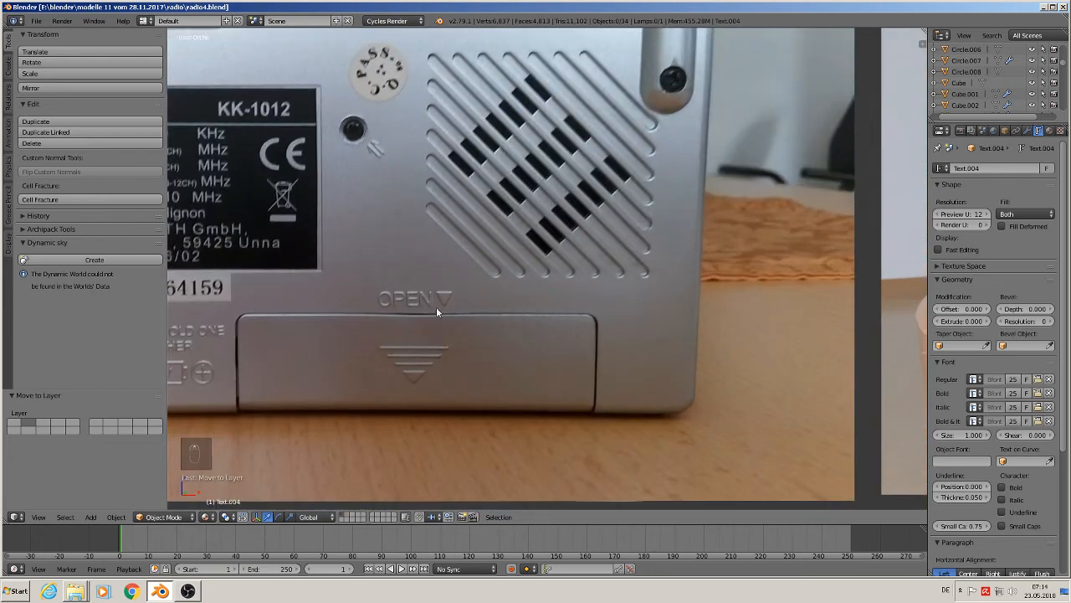
left_click(91, 516)
mouse_move(108, 498)
left_click(243, 247)
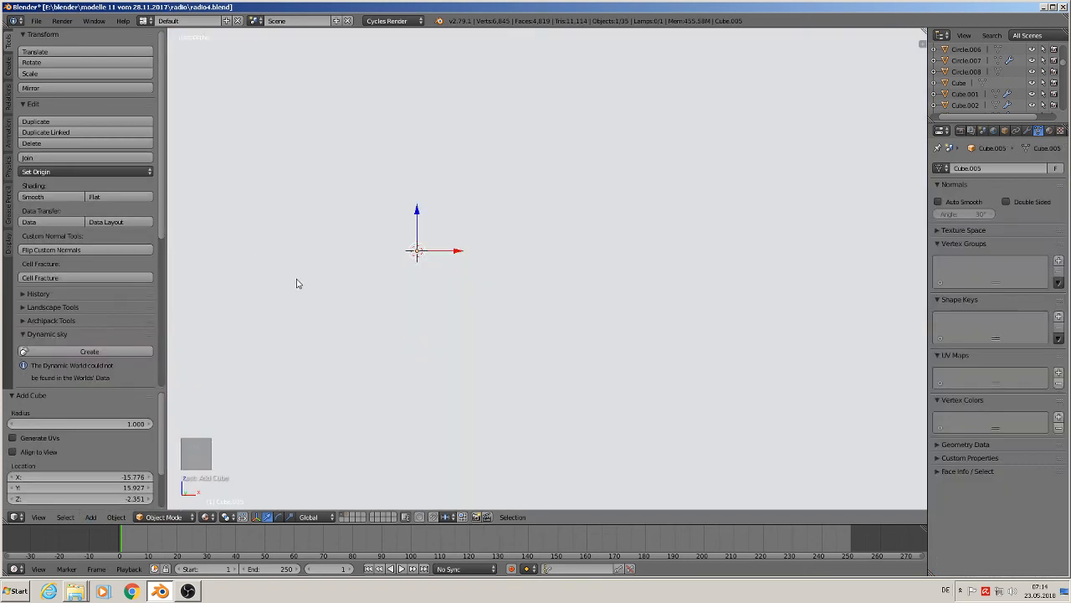
key("s")
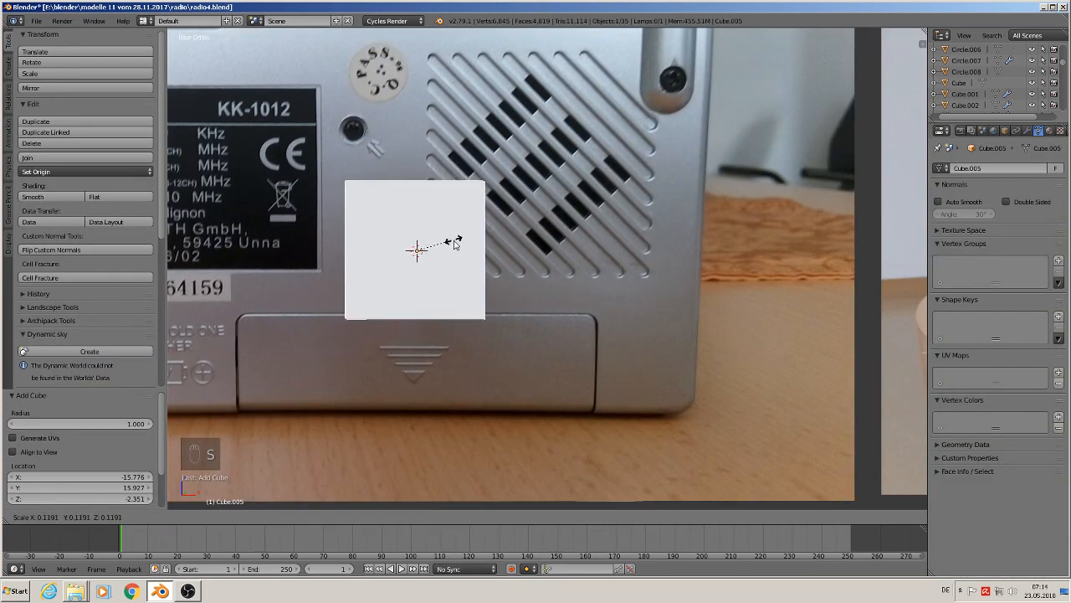
left_click(425, 260)
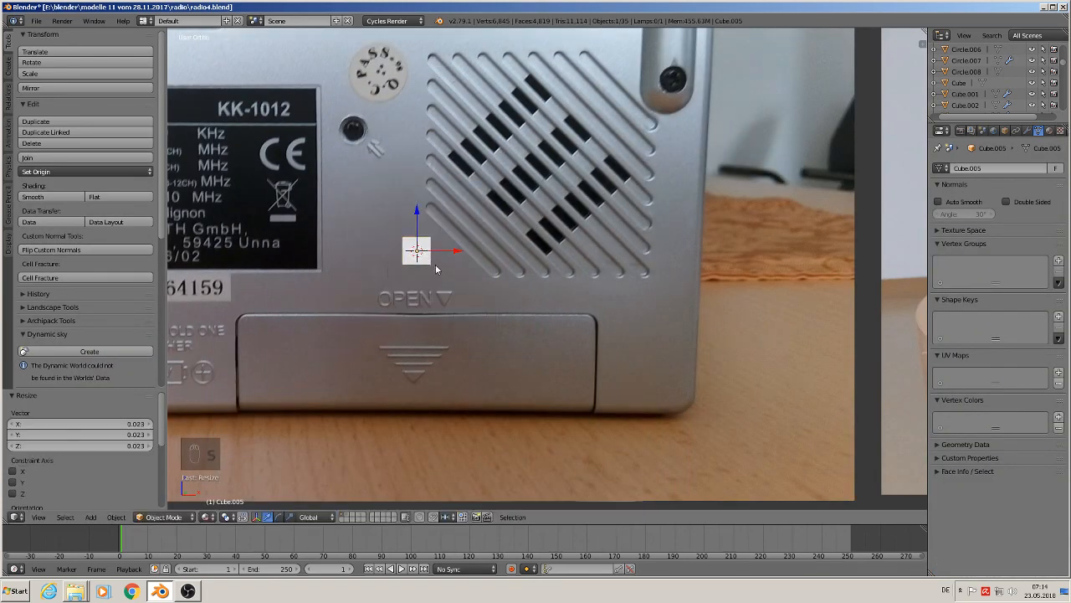
Step: Move the cube onto the grille's dark slots, scale it to about 0.34, and shift it slightly back along X
key("g")
left_click(488, 192)
scroll(508, 219, "up", 2)
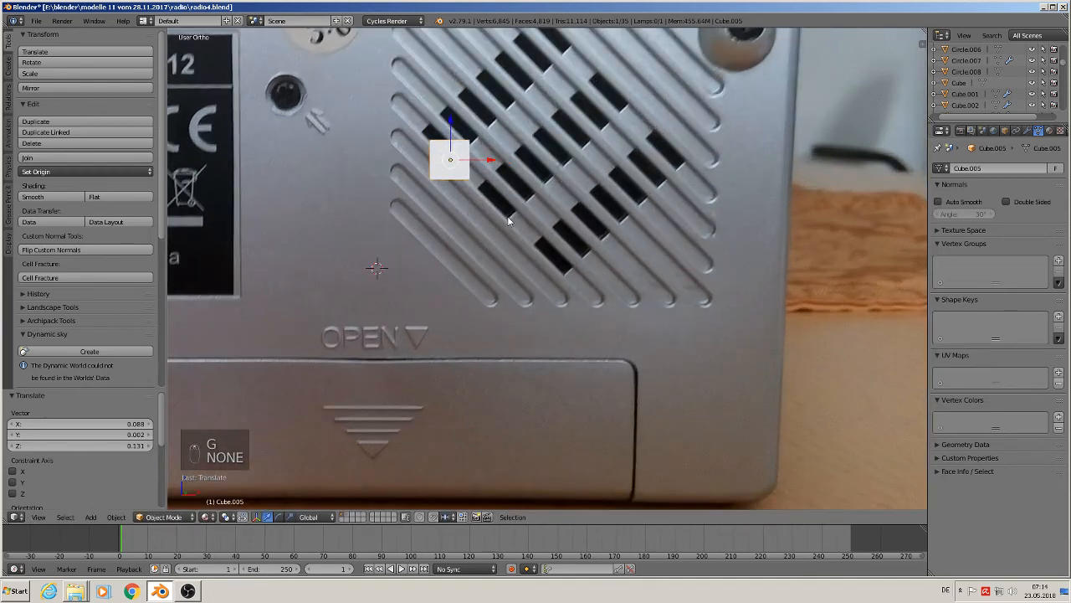
scroll(499, 216, "up", 4)
key("s")
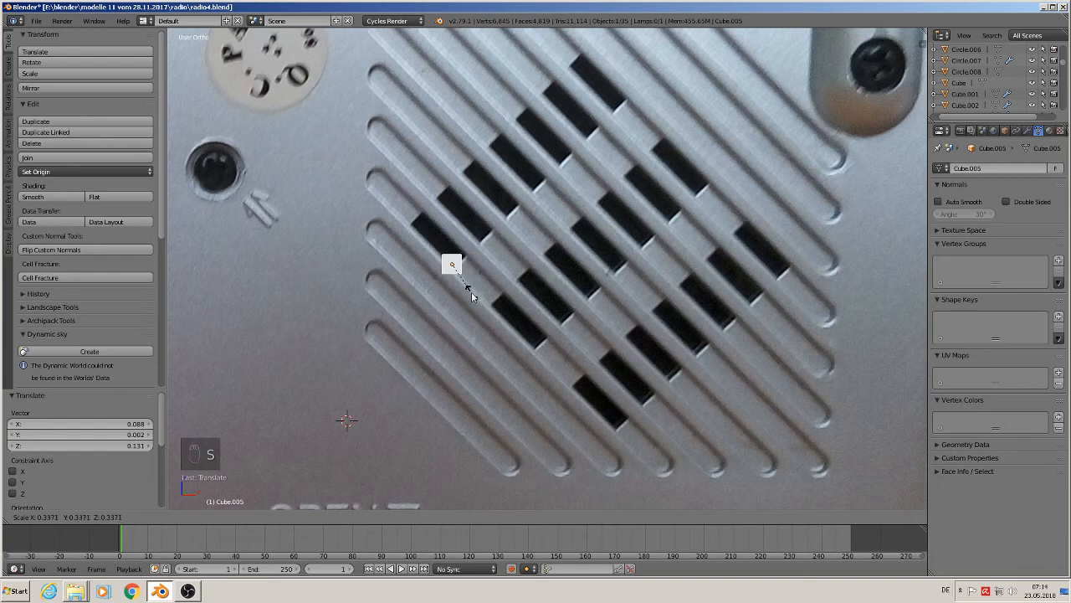
left_click(472, 291)
left_click_drag(490, 264, 452, 265)
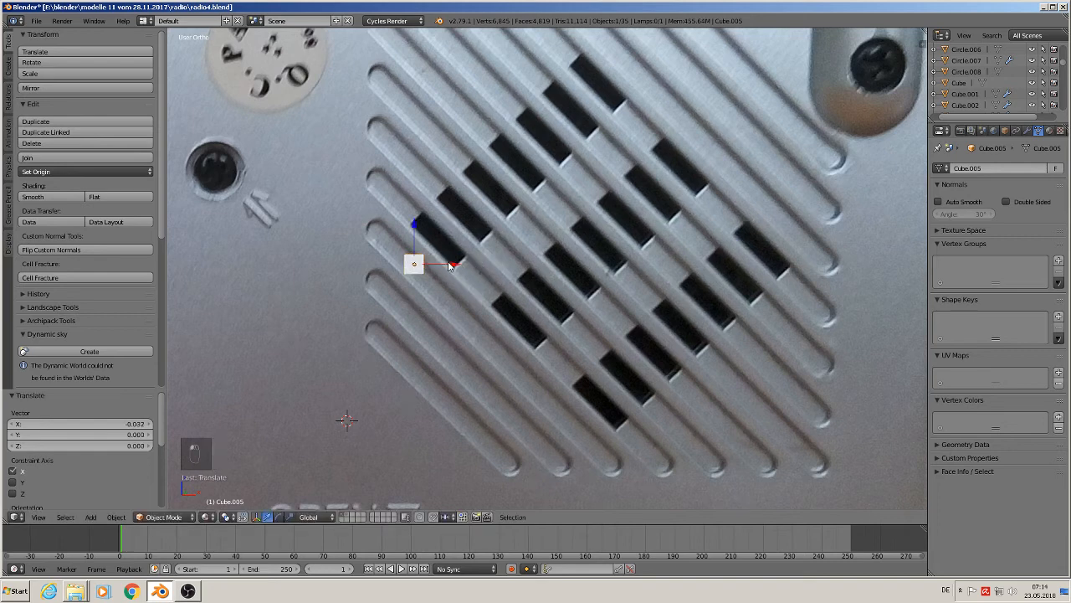
Step: Stretch the cube into a slot-length bar by moving its +X end vertices about 0.034 along X
key("Tab")
key("a")
key("a")
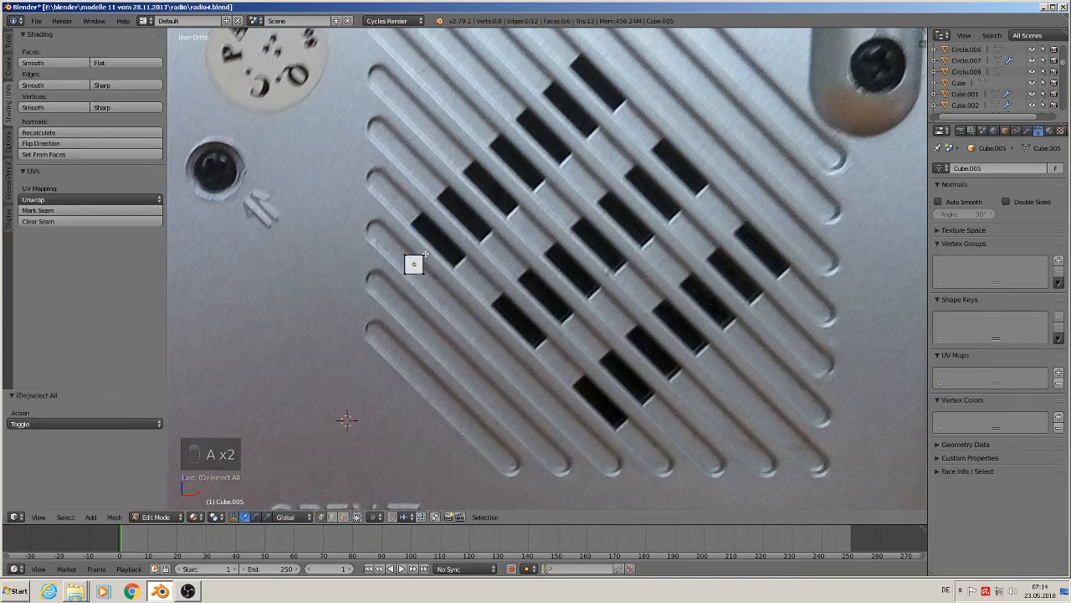
key("x")
key("c")
mouse_move(428, 255)
left_mouse_down()
mouse_move(430, 276)
mouse_move(496, 268)
left_mouse_up()
right_click(432, 288)
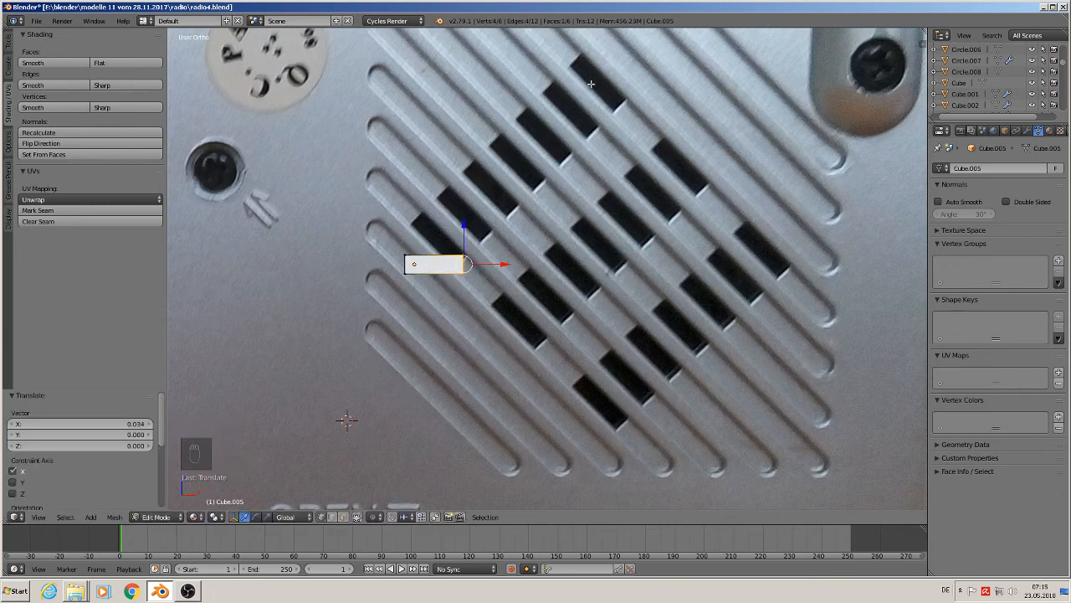
key("Tab")
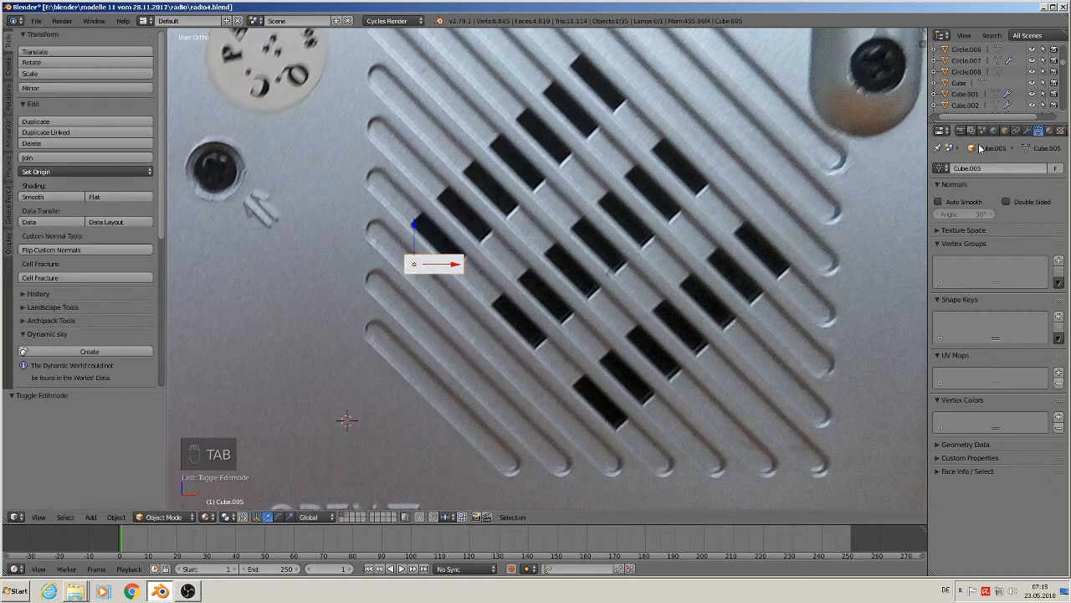
Step: Add an Array modifier to the bar with a relative X offset of 1.9 and a count of 3
left_click(1027, 130)
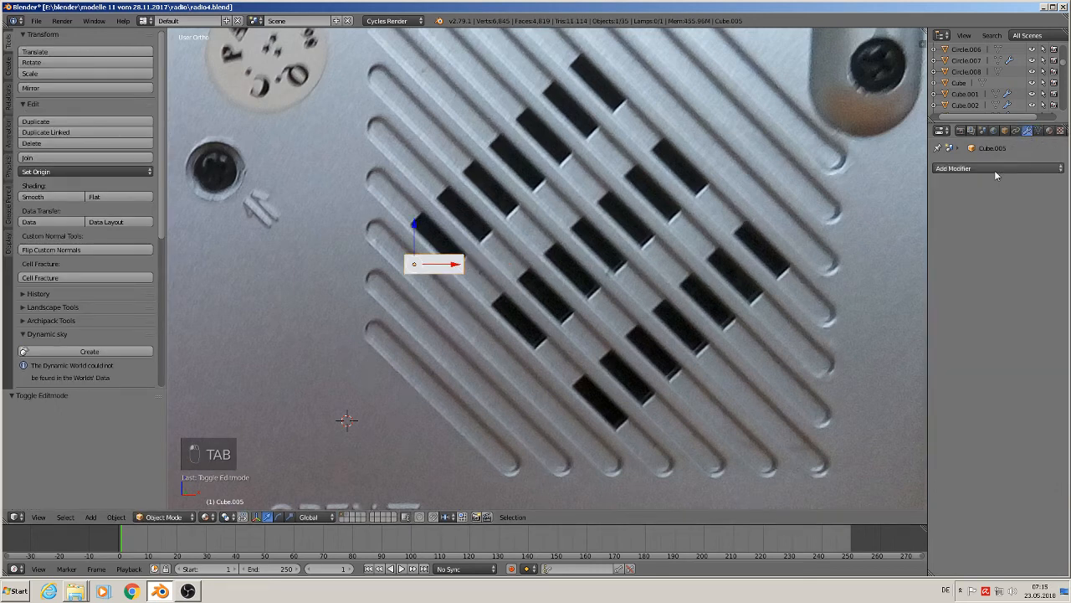
left_click(998, 169)
left_click(855, 197)
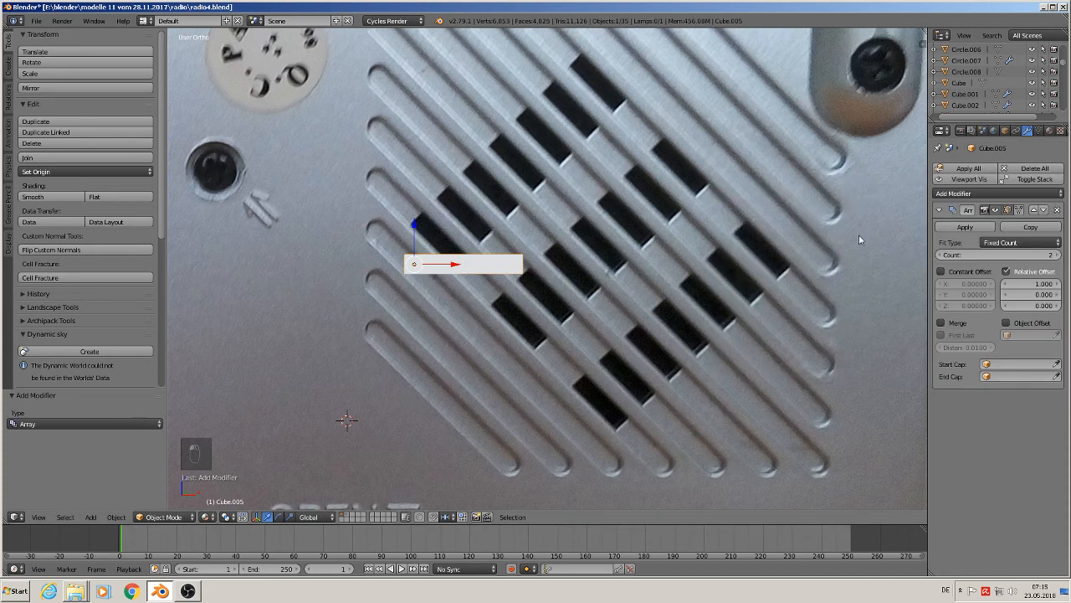
left_click(1059, 285)
left_click(1060, 285)
left_click(1059, 285)
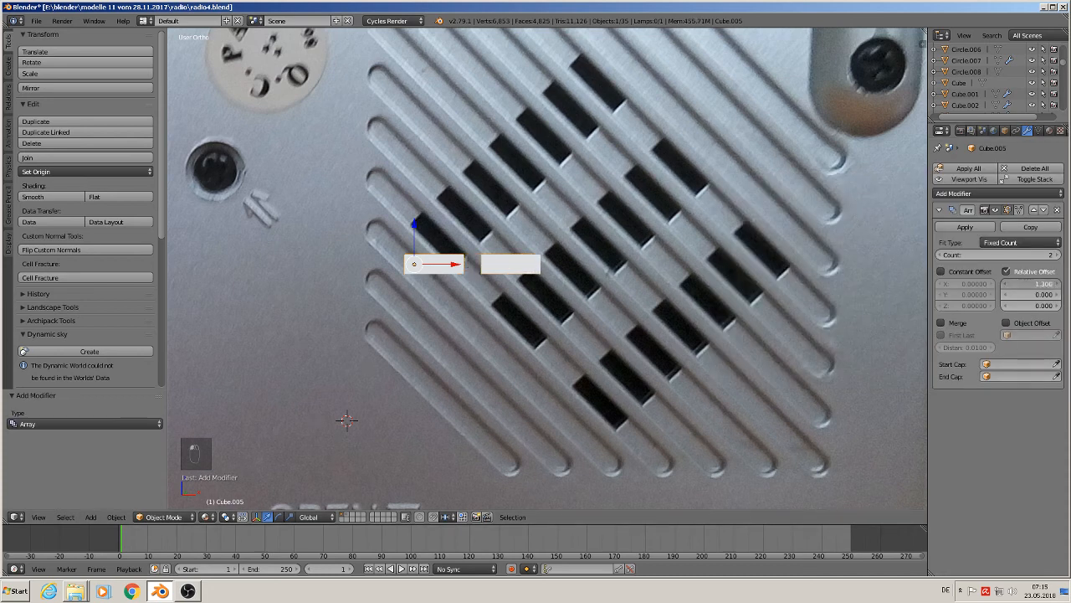
left_click(1059, 284)
left_click(1060, 285)
left_click(1060, 285)
left_click(1059, 285)
left_click(1060, 285)
left_click(1060, 285)
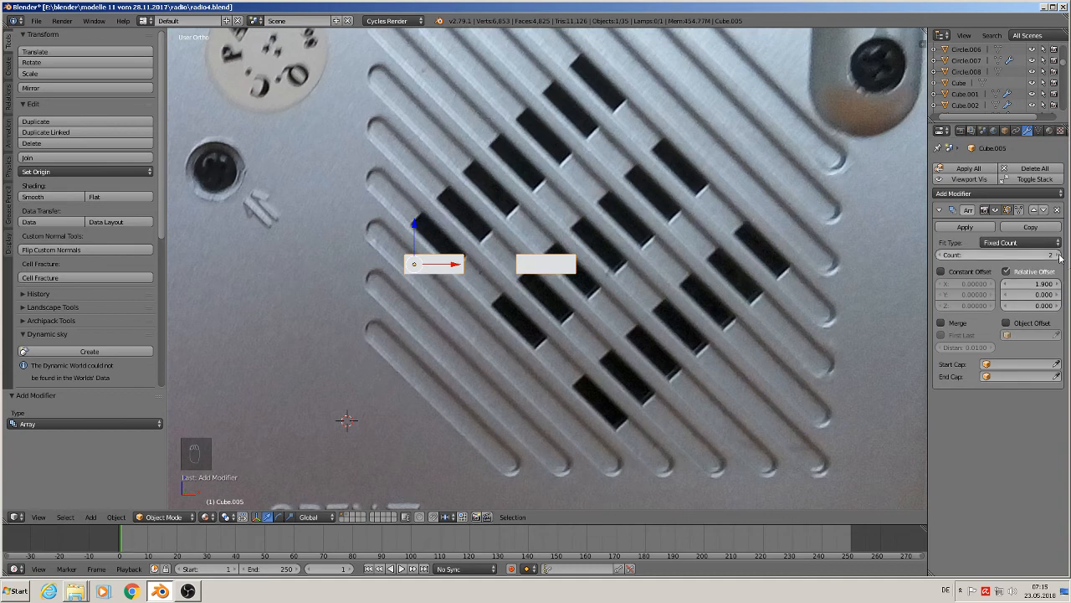
left_click(1058, 255)
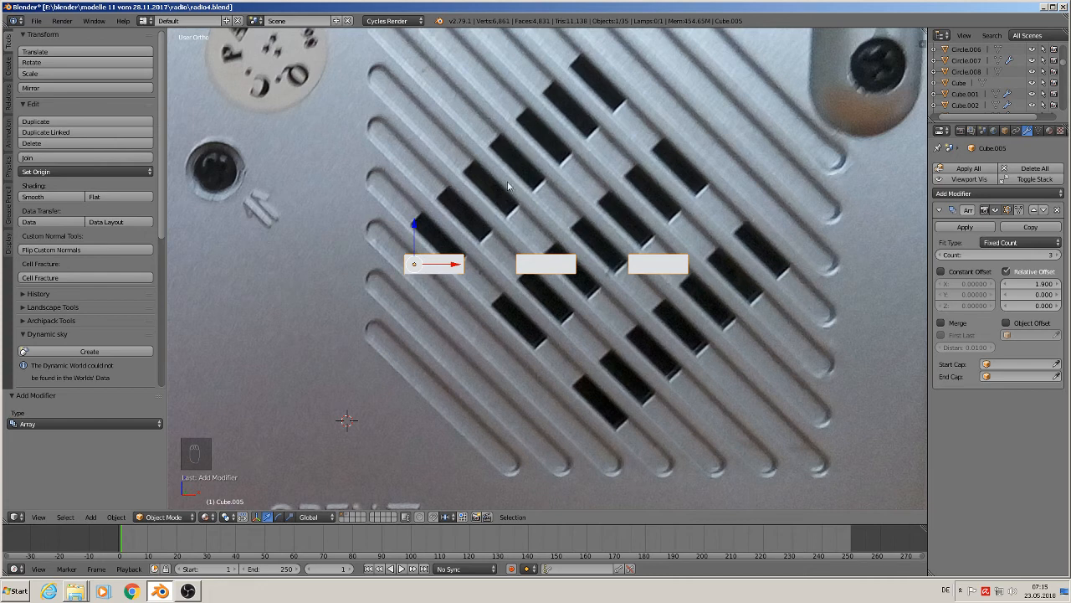
Step: Add a second Array modifier to the bar and set its relative X offset to 0
left_click(984, 195)
left_click(856, 221)
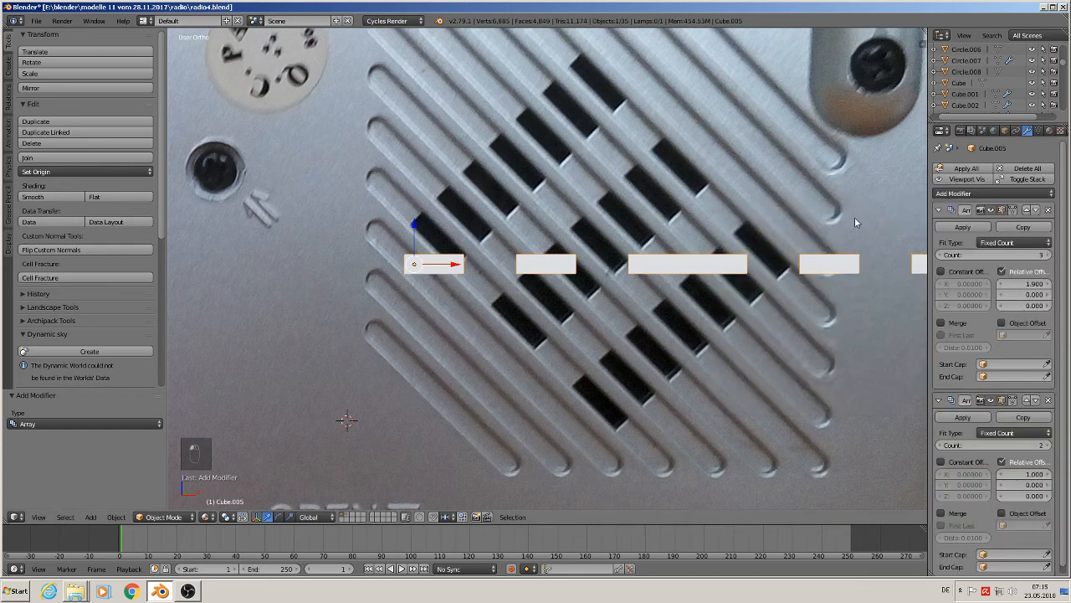
scroll(1017, 452, "down", 1)
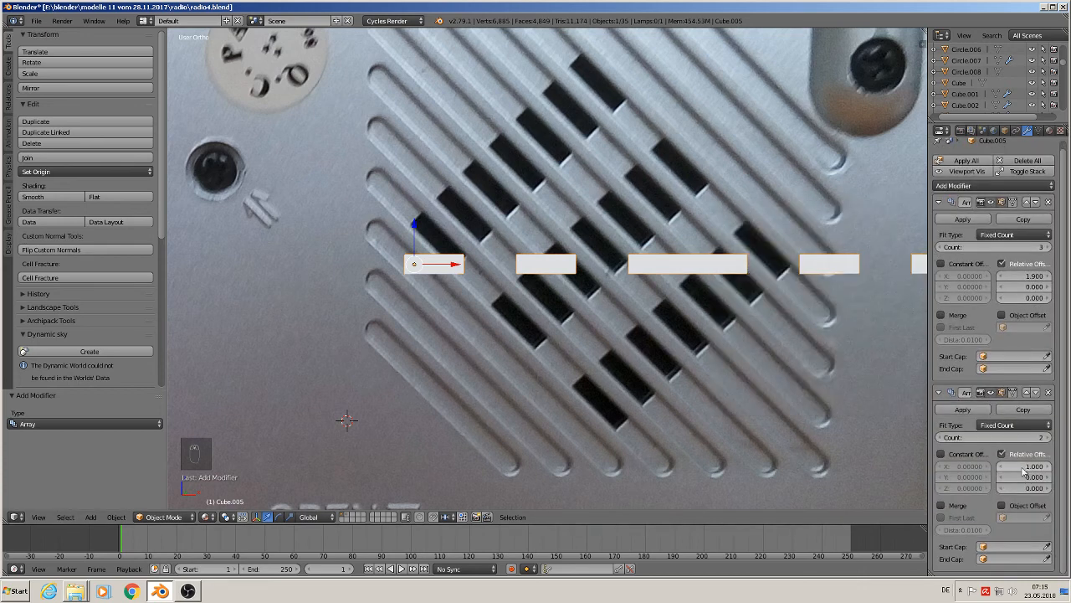
left_click(1021, 467)
key("BackSpace")
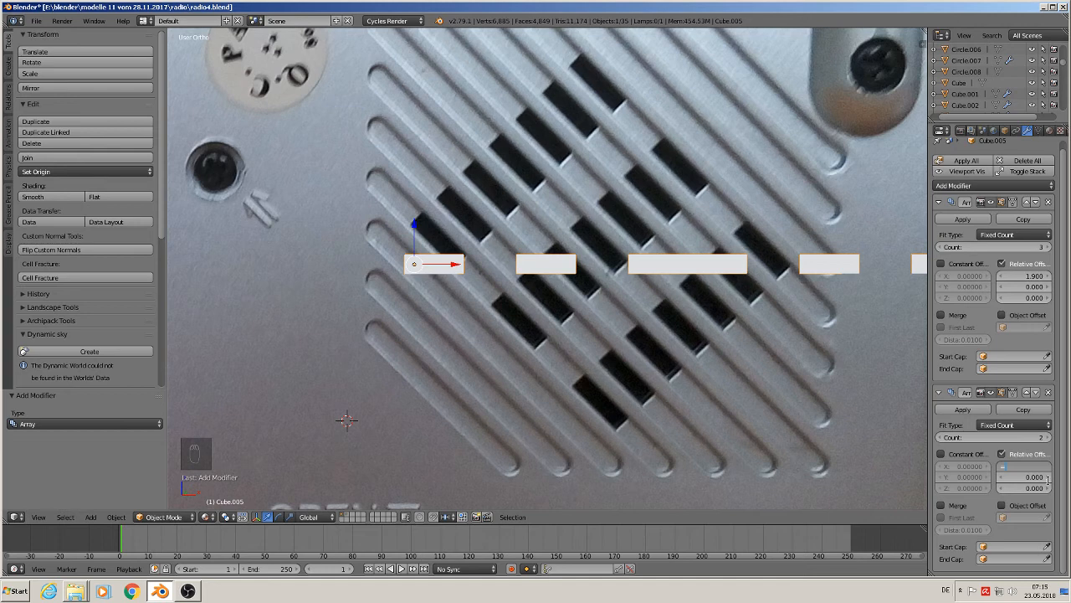
key("Return")
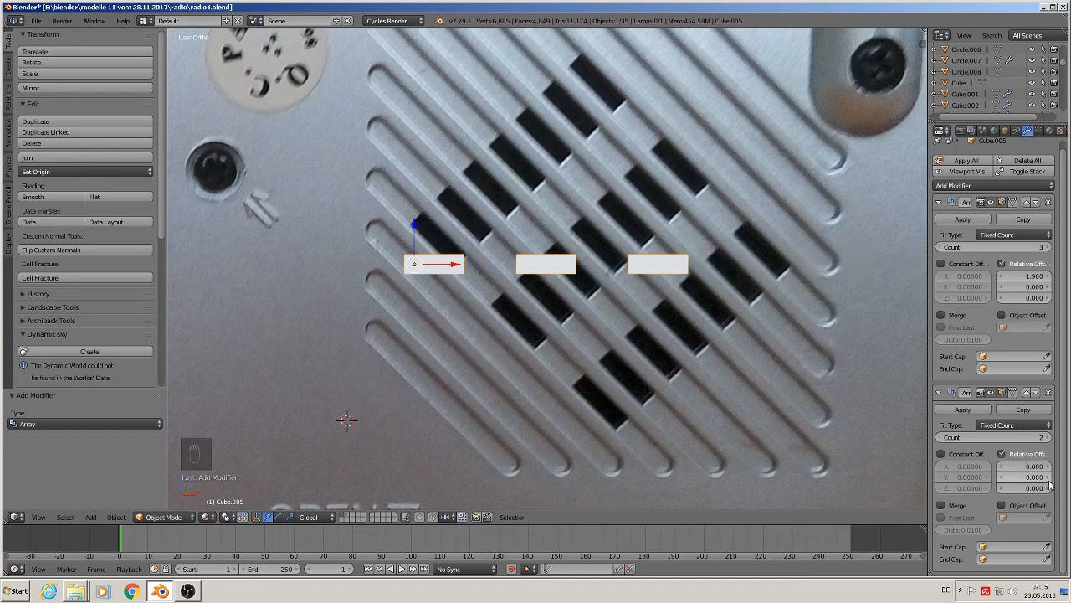
Step: Set the second array's relative Z offset to 2.1 and its count to 7
left_click(1028, 488)
key("BackSpace")
type("1")
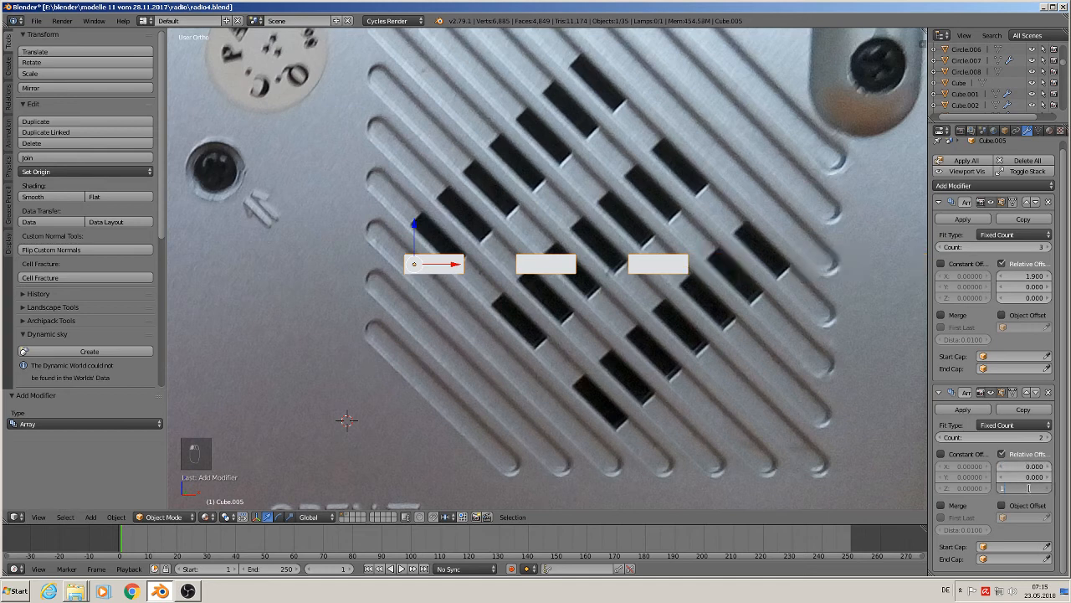
key("Return")
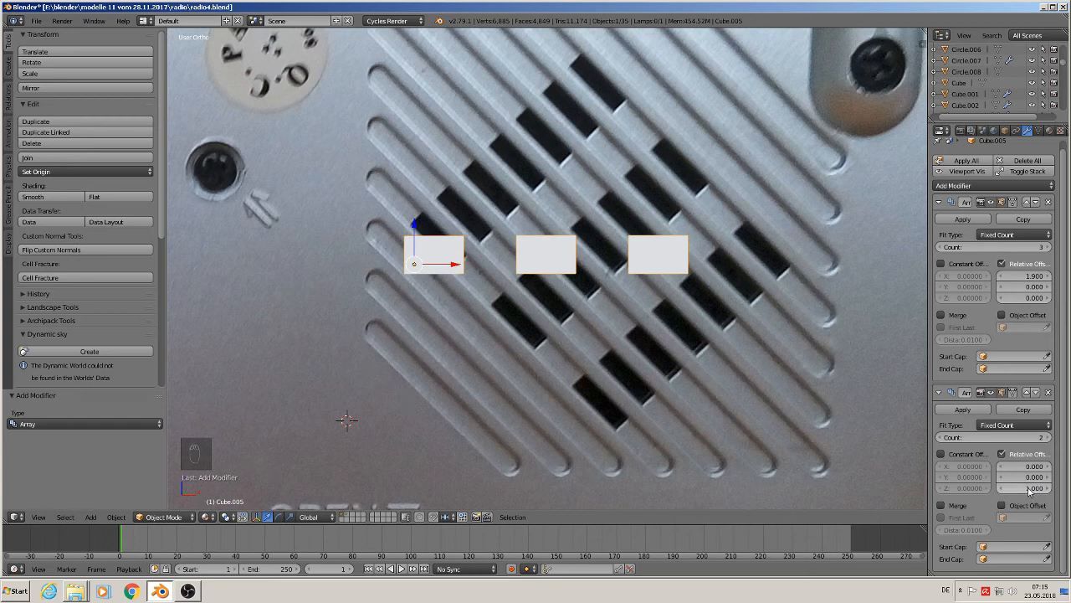
left_click_drag(1048, 488, 1058, 488)
left_click(1012, 436)
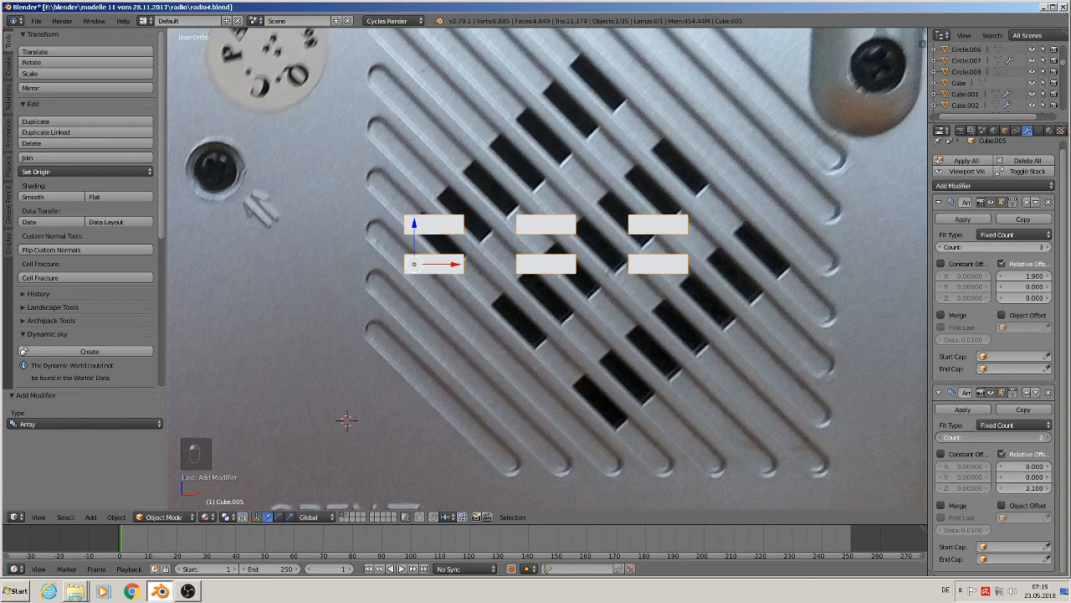
key("Return")
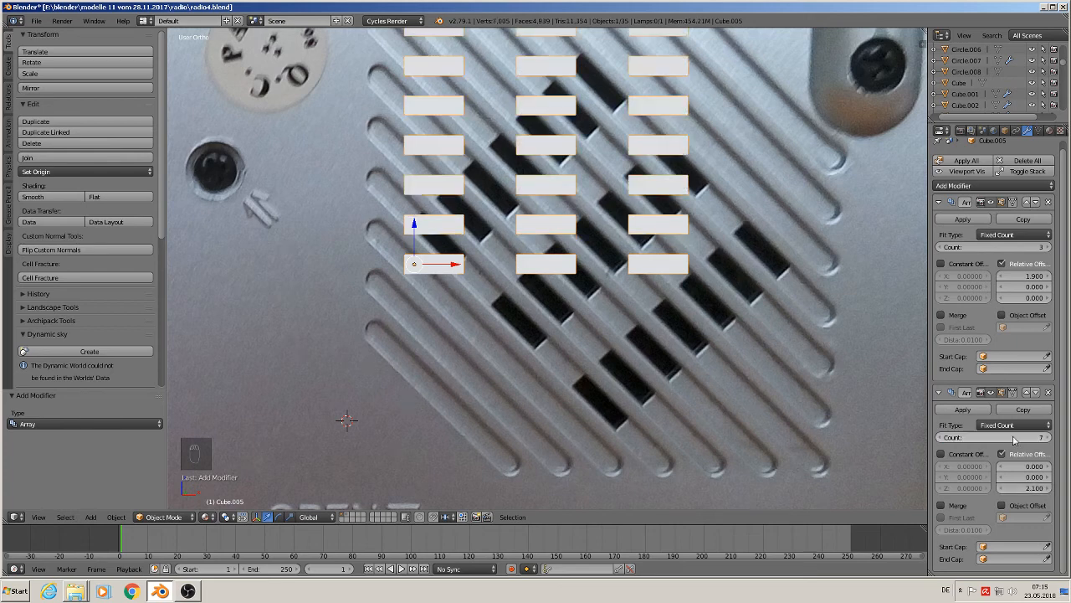
Step: Apply both Array modifiers to the grid of grille bars
scroll(674, 318, "down", 4)
middle_click_drag(673, 315, 575, 344, "shift")
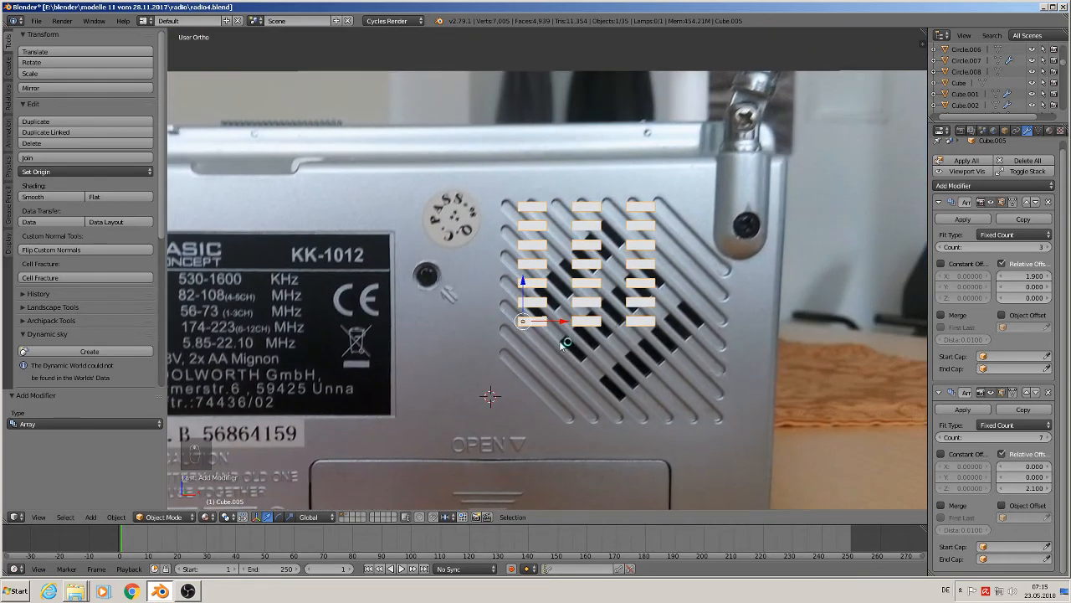
scroll(577, 344, "up", 3)
scroll(577, 344, "down", 2)
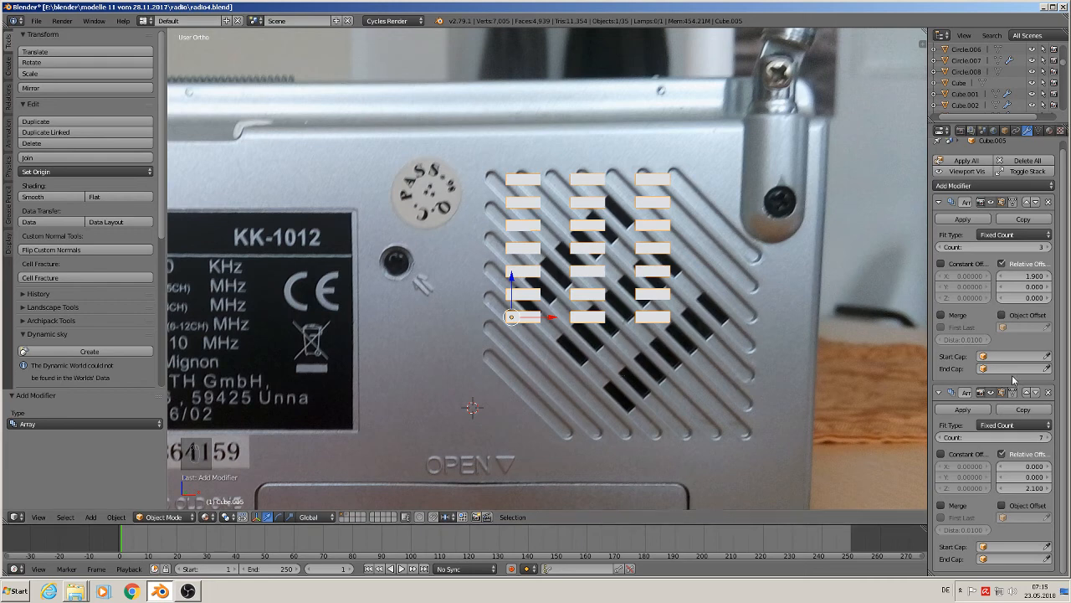
left_click(962, 411)
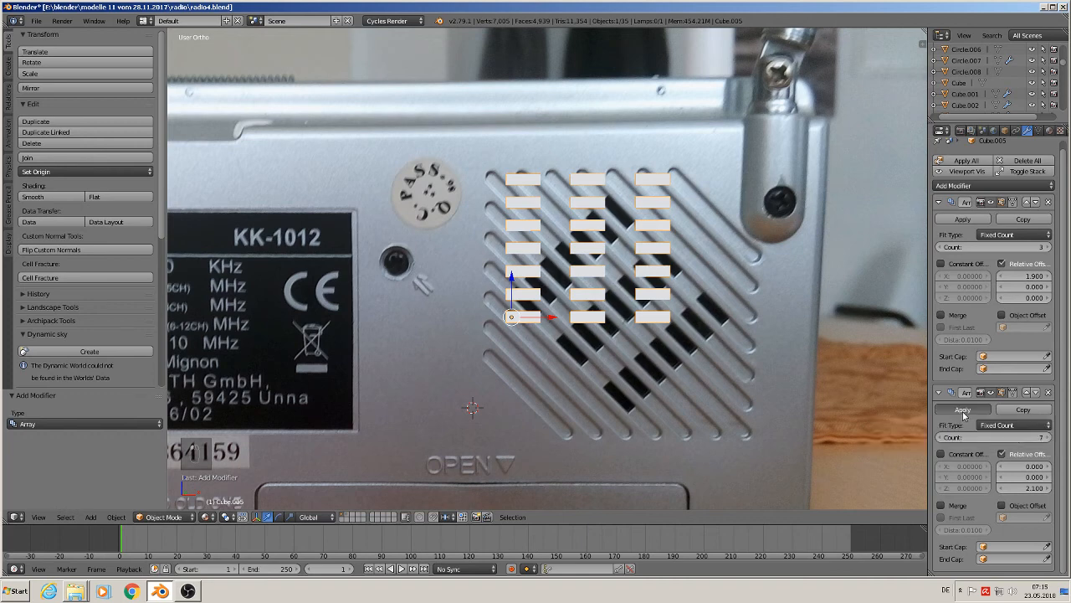
left_click(959, 219)
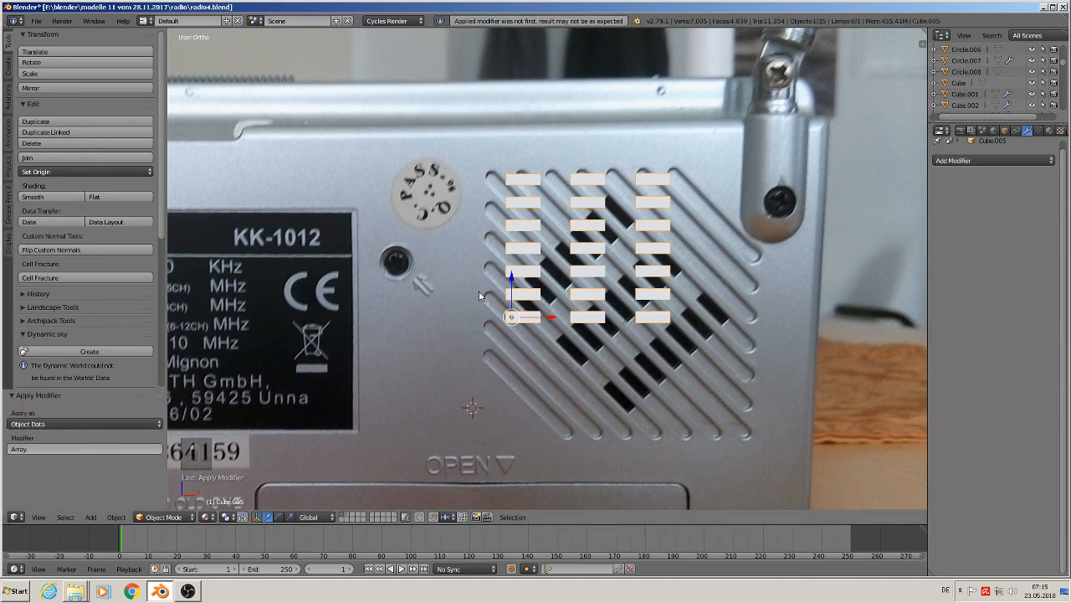
key("Tab")
key("Tab")
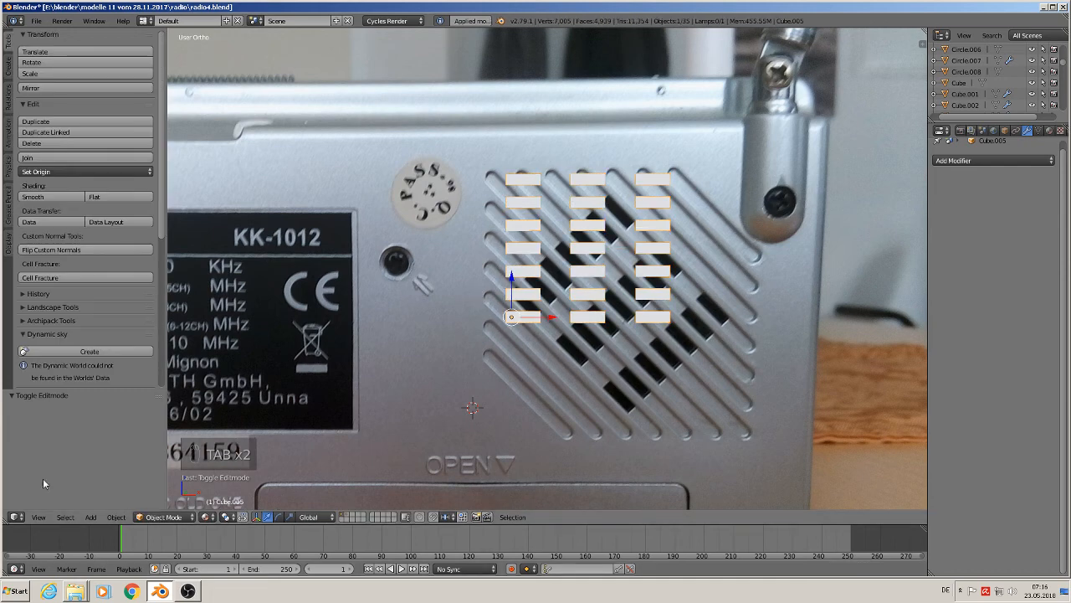
Step: Apply the rotation and scale of the grille bar grid
left_click(117, 518)
mouse_move(127, 432)
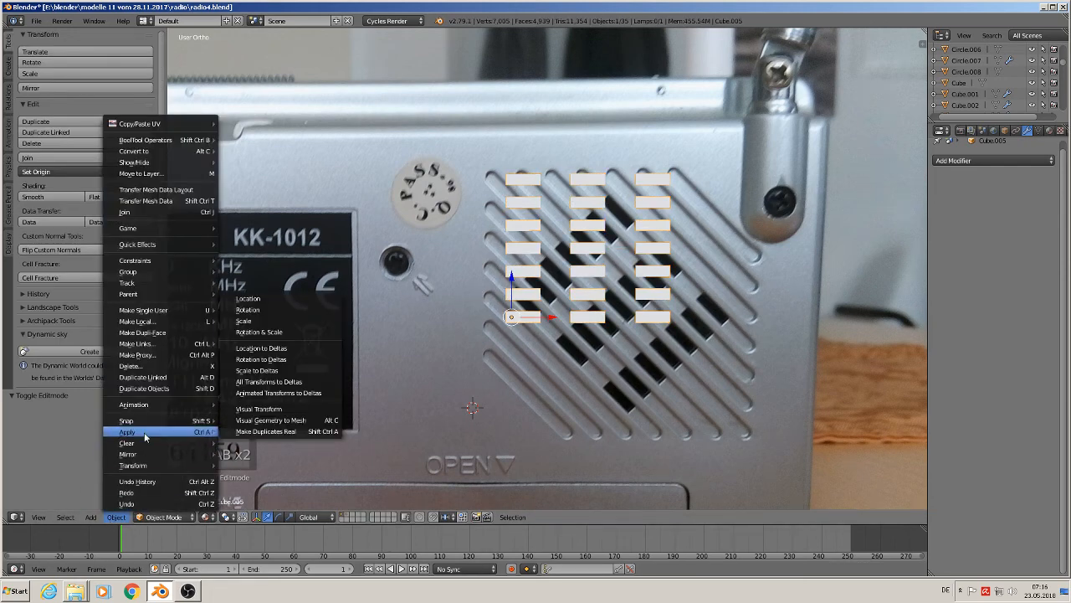
left_click(276, 333)
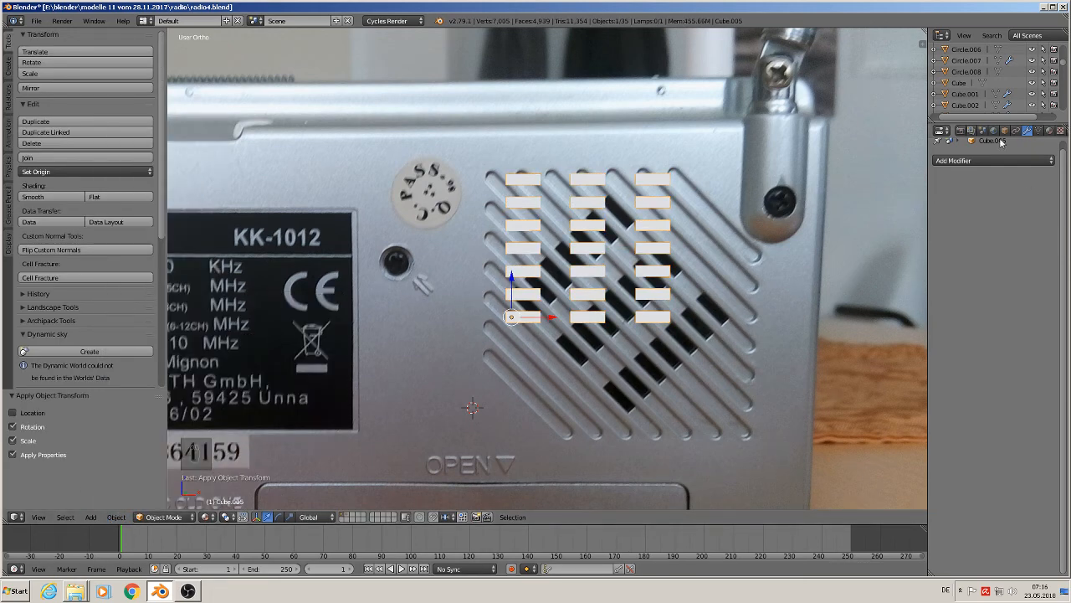
Step: Assign the existing red material named Material to the grille bar grid
left_click(1050, 130)
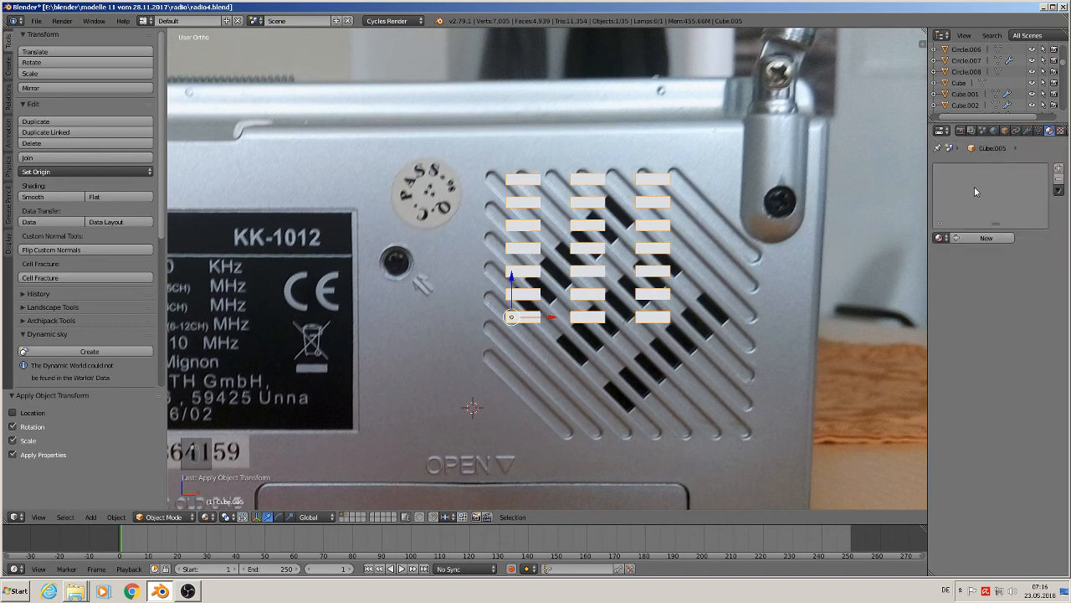
left_click(938, 238)
scroll(905, 360, "down", 16)
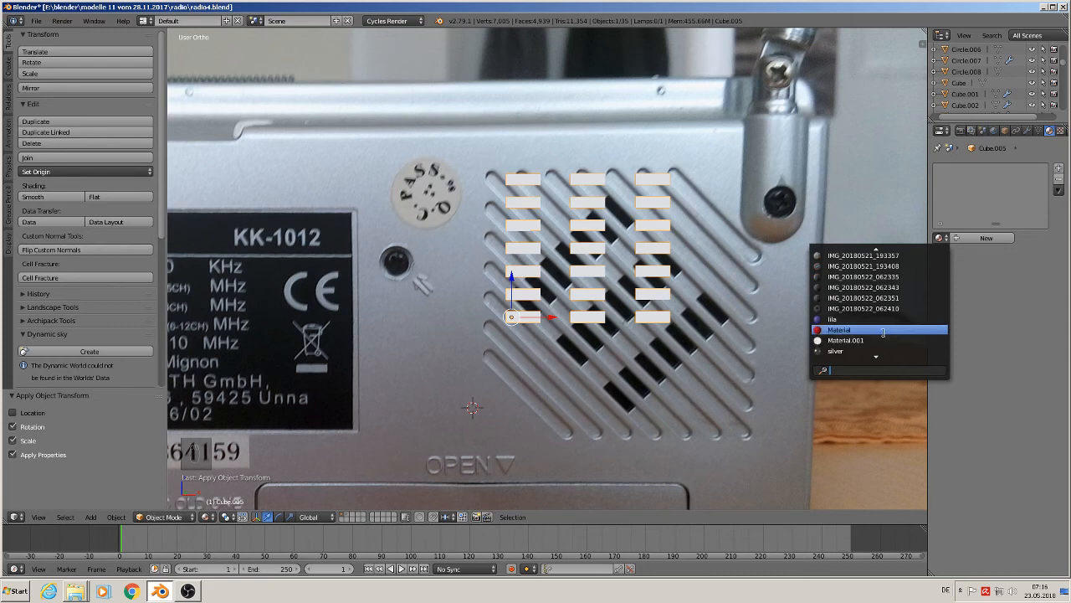
left_click(883, 330)
scroll(630, 418, "down", 1)
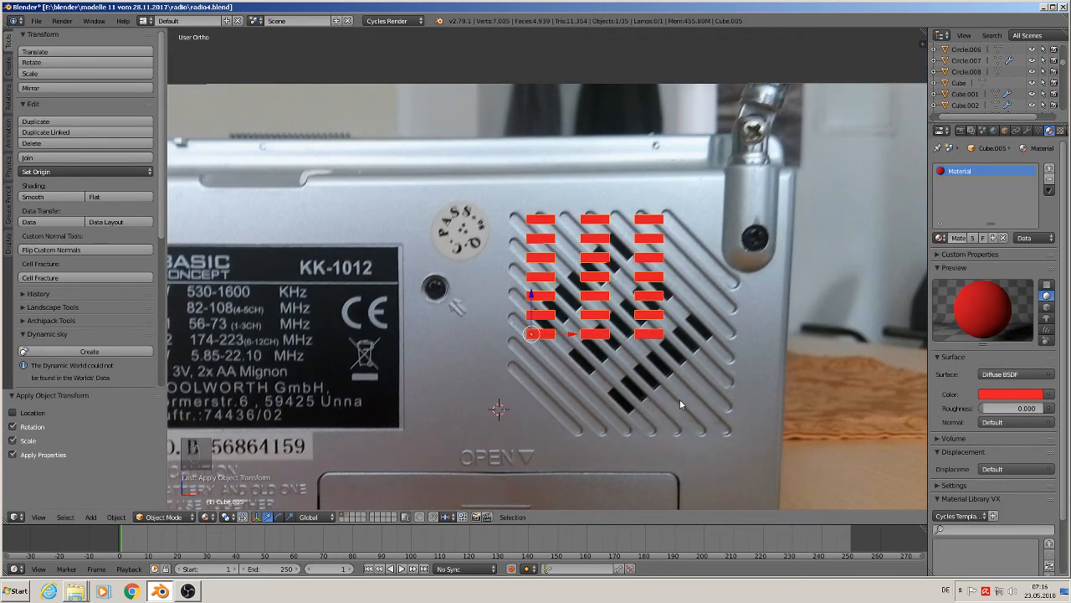
Step: Rotate the bar grid about 43.3° around Y and move it over the black speaker slots in the rear-view photo
key("r")
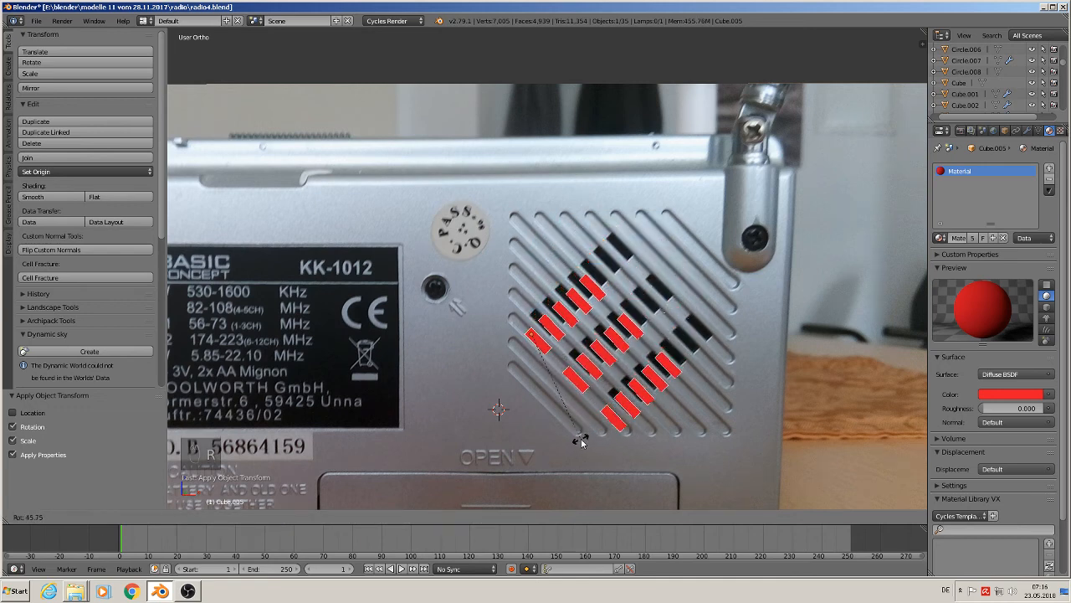
key("Escape")
key("r")
key("y")
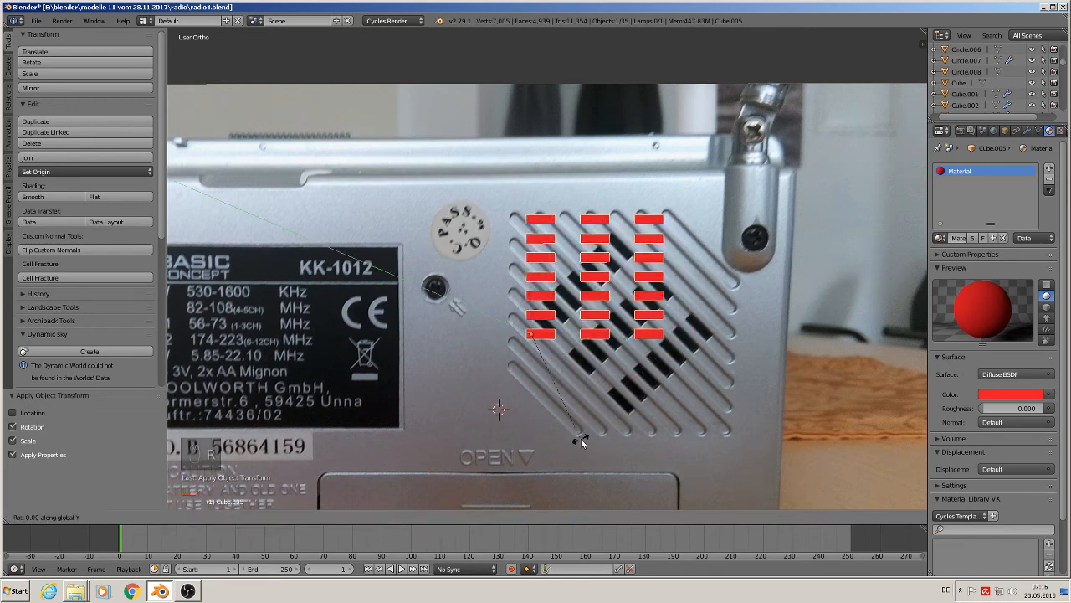
left_click(479, 500)
key("g")
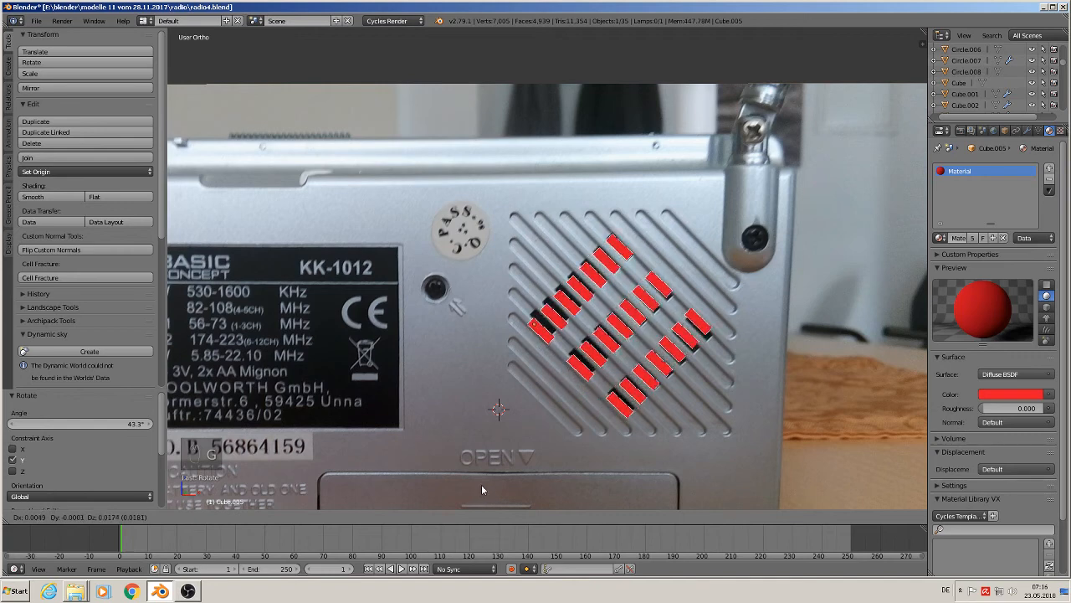
left_click(481, 485)
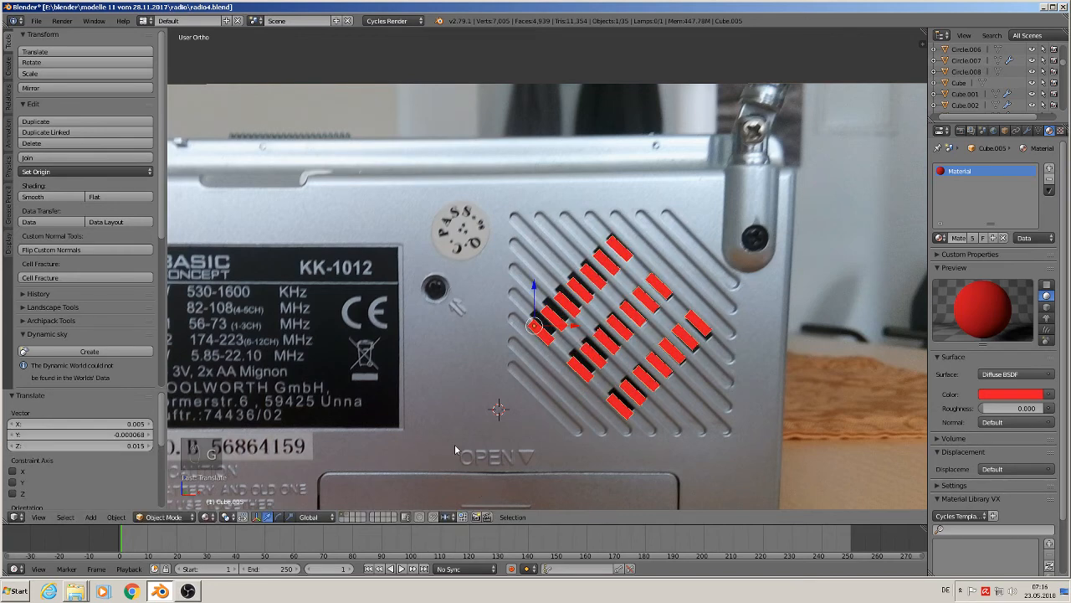
Step: Add a 32-vertex cylinder at the round hole beside the rating label in the rear-view photo
scroll(454, 444, "down", 2)
middle_click_drag(550, 353, 747, 164, "shift")
scroll(690, 162, "up", 1)
middle_click_drag(659, 195, 577, 256, "shift")
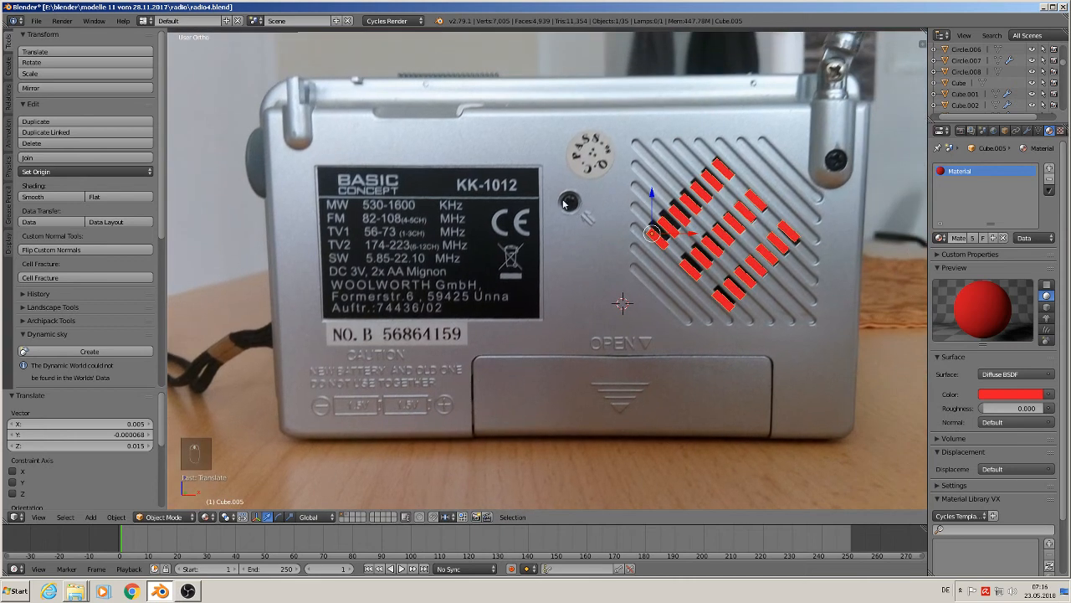
left_click(568, 202)
left_click(89, 517)
mouse_move(104, 503)
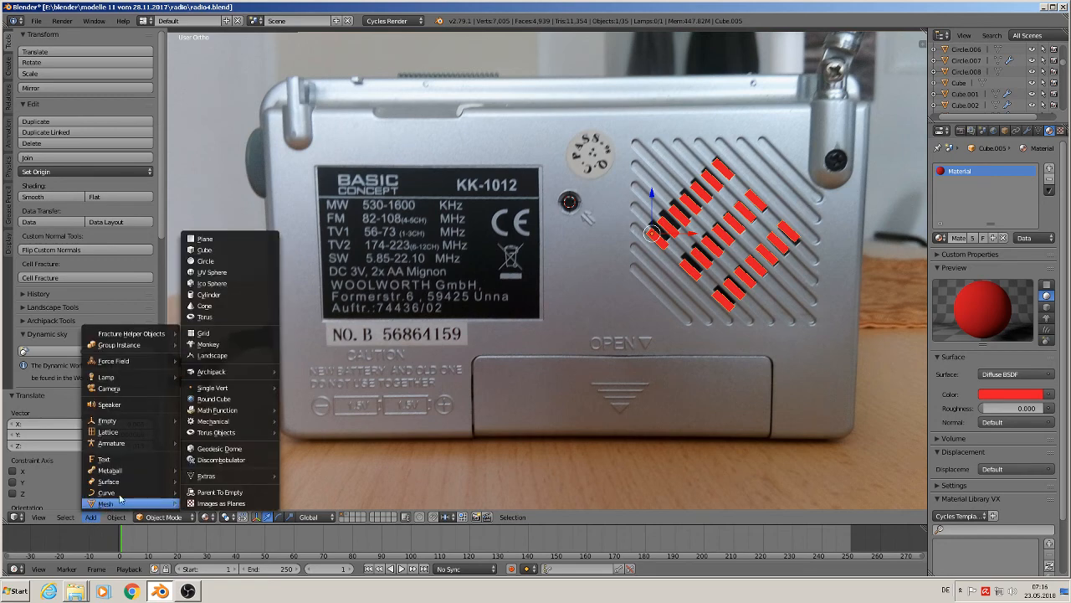
left_click(210, 294)
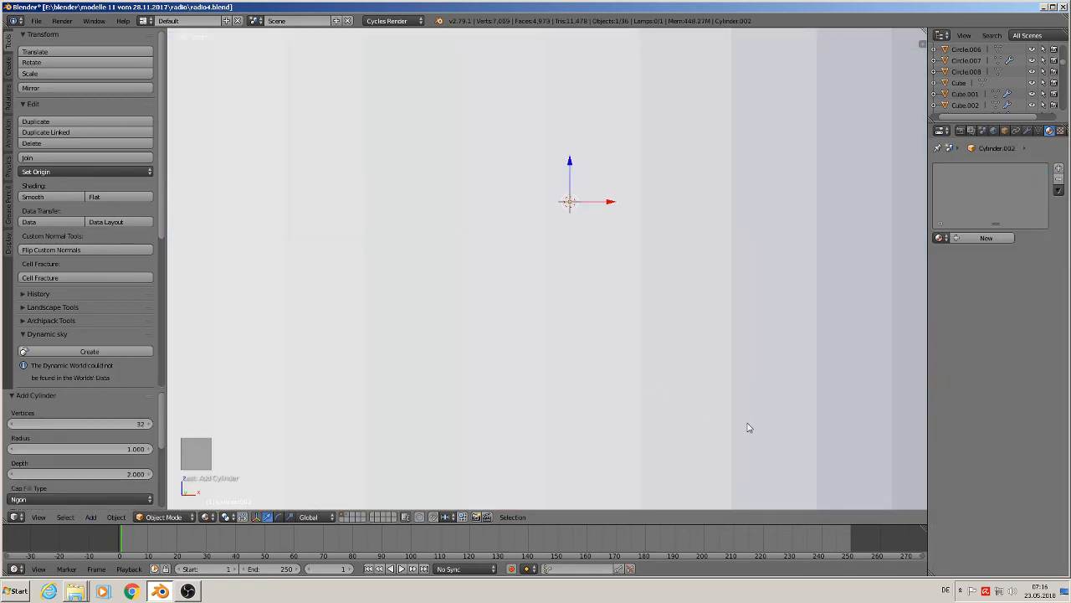
Step: Shrink the cylinder to the photo's round hole, rotate it 90° around X and scale it by about 1.434 to match
key("s")
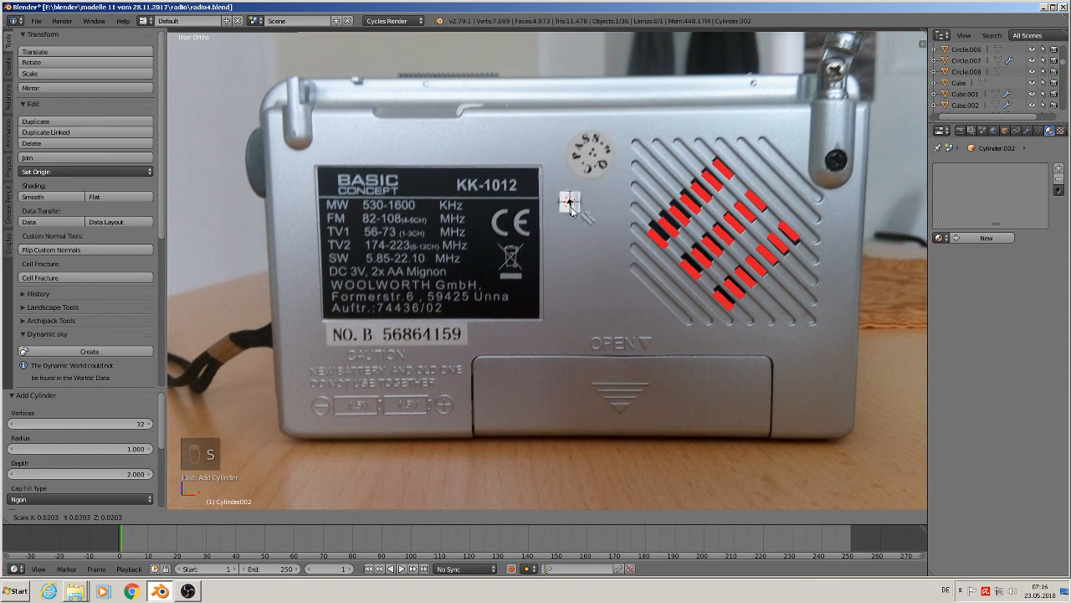
left_click(573, 208)
key("s")
left_click(601, 234)
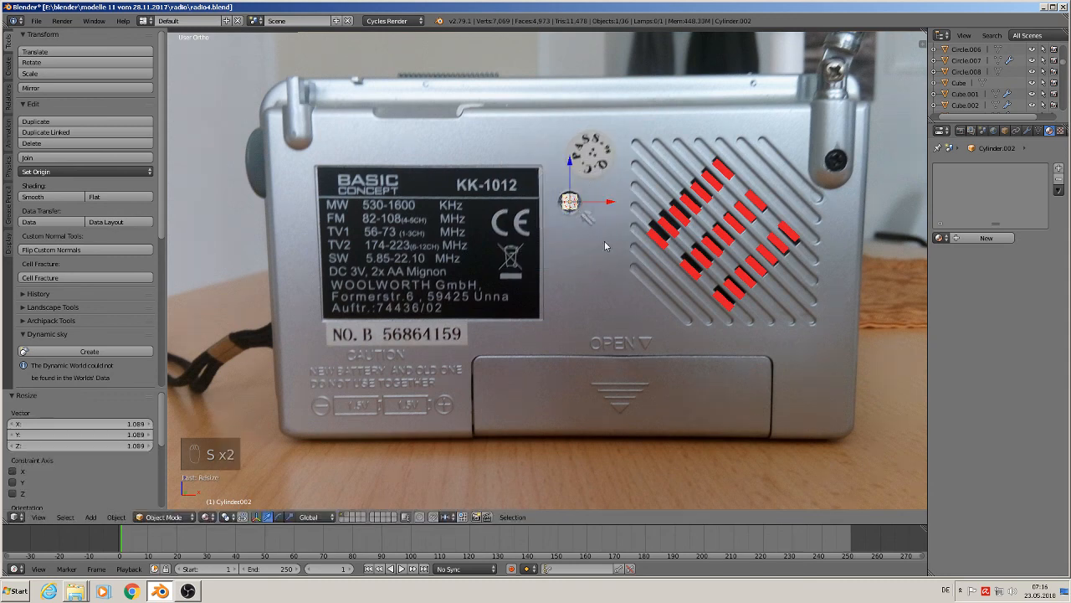
key("r")
key("x")
key("9")
key("0")
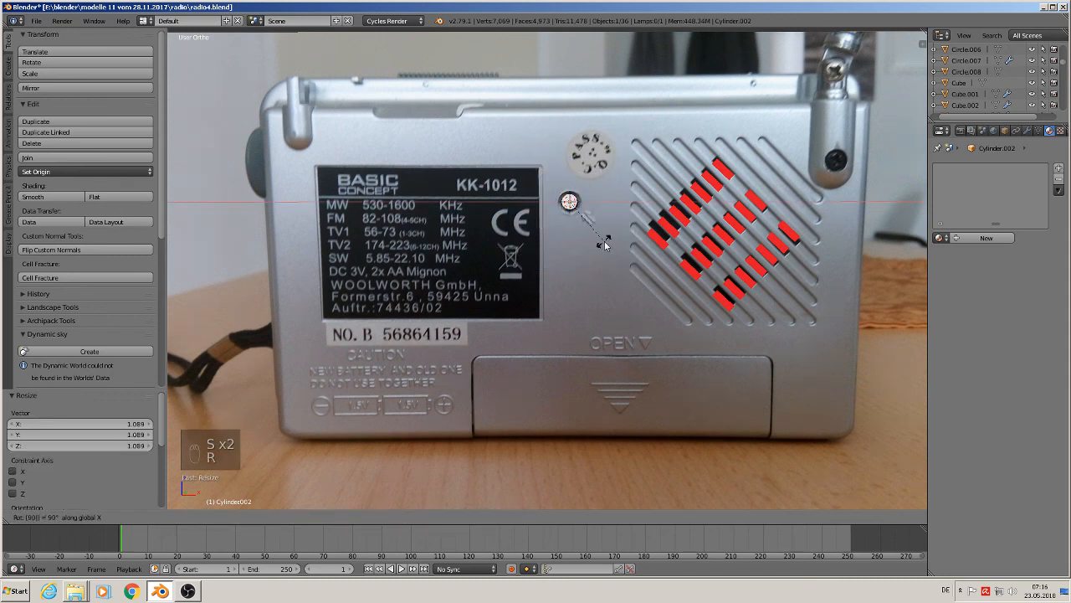
key("s")
left_click(627, 251)
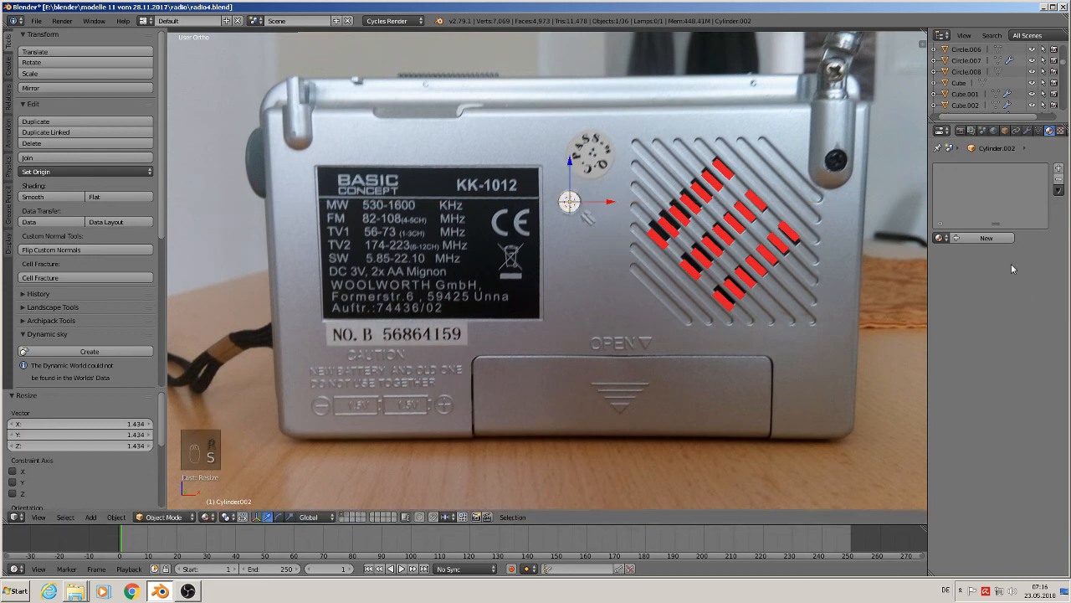
Step: Assign the existing red material named Material to the cylinder
left_click(939, 238)
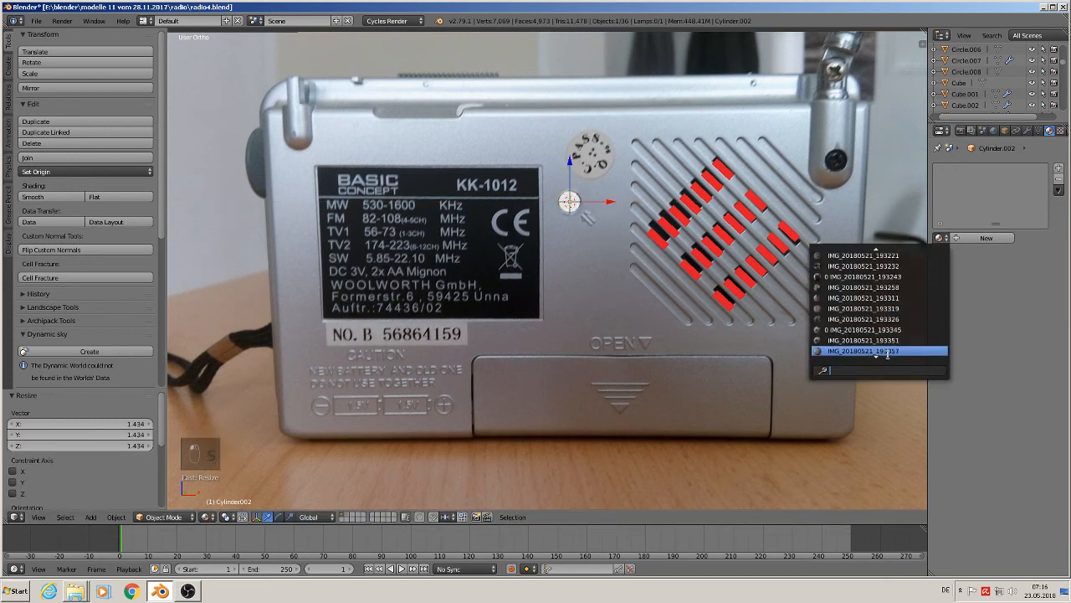
scroll(887, 352, "down", 5)
left_click(881, 342)
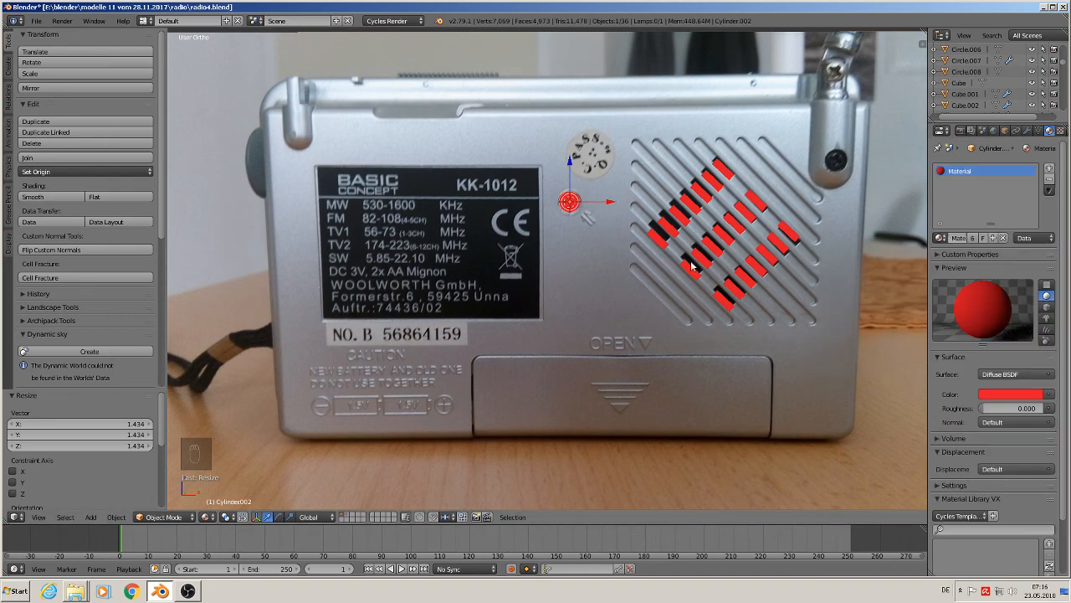
Step: Move the cylinder about -0.372 along Y in front of the photo and stretch it along Y by about 5.803
middle_click_drag(692, 266, 602, 291)
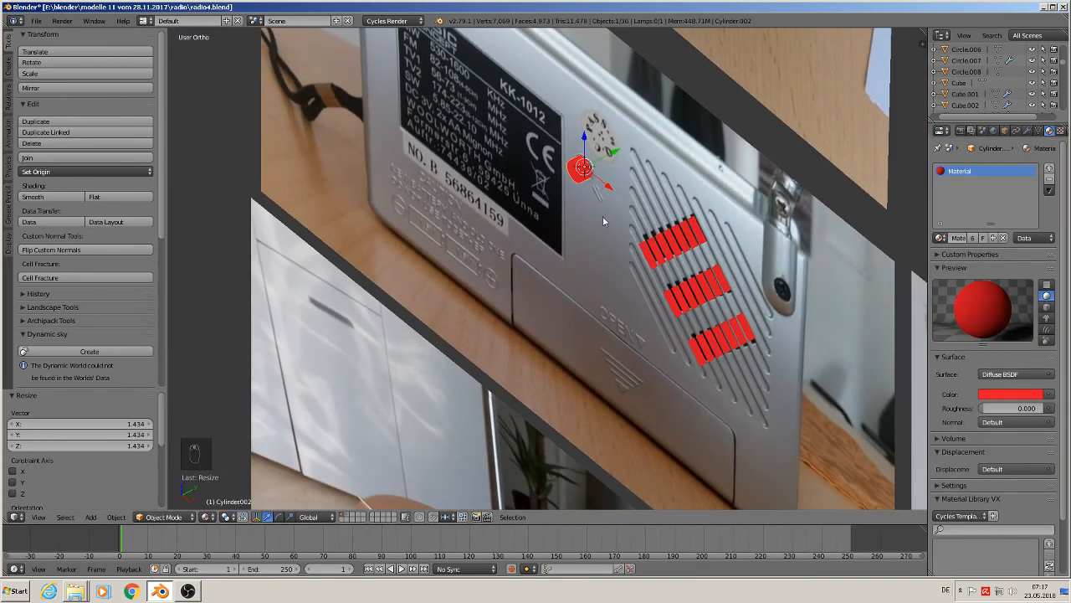
middle_click_drag(603, 216, 603, 173)
left_click_drag(608, 157, 430, 244)
key("s")
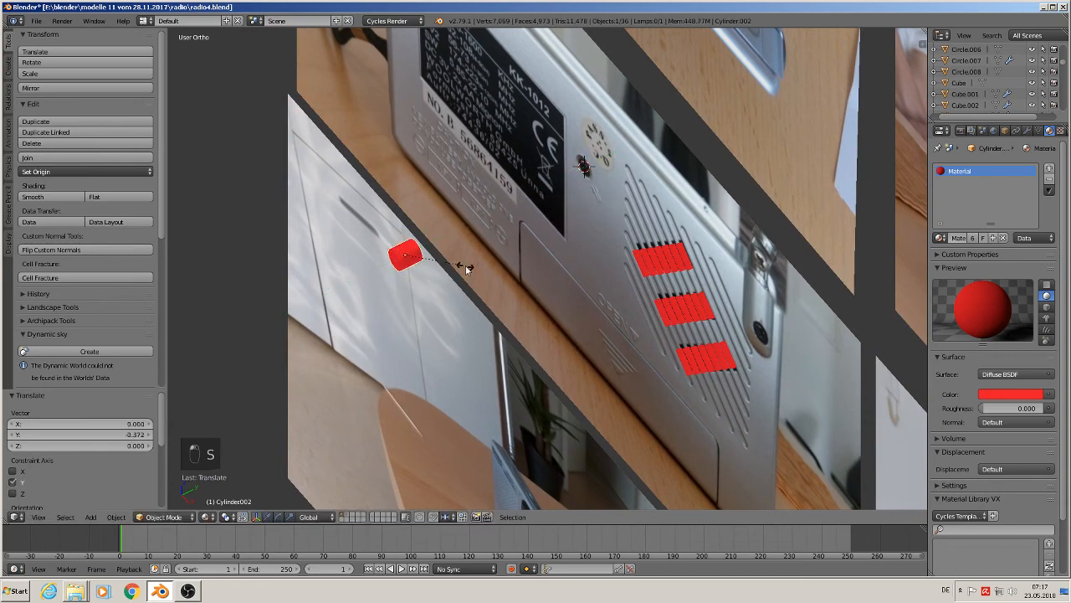
left_click(759, 254)
Step: Move the bar grid along Y in front of the photo so its front end lines up with the cylinder's
right_click(669, 268)
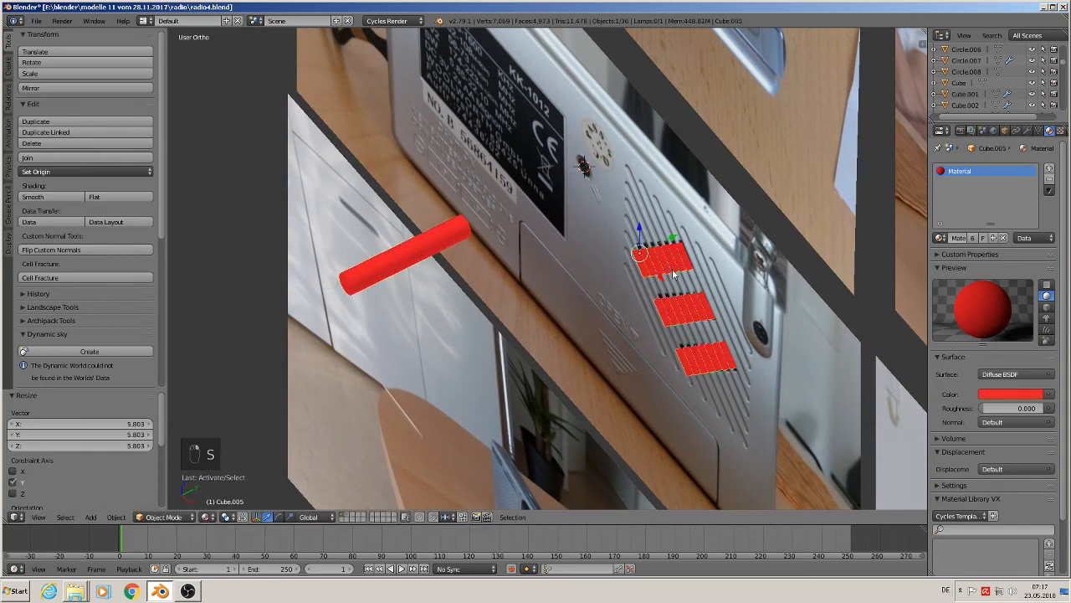
left_click_drag(672, 242, 435, 314)
middle_click_drag(435, 314, 373, 331)
left_click_drag(518, 351, 501, 350)
Step: Lengthen all grille bars along Y to about the cylinder's length by shifting the vertices on the side facing the photo
key("Tab")
key("a")
key("a")
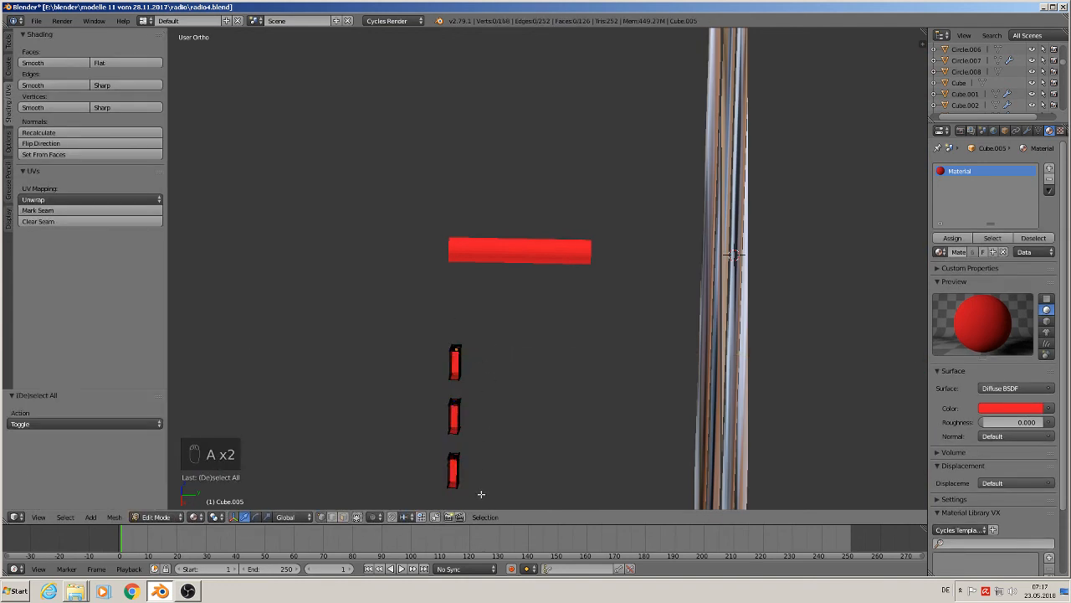
middle_click_drag(483, 495, 487, 484)
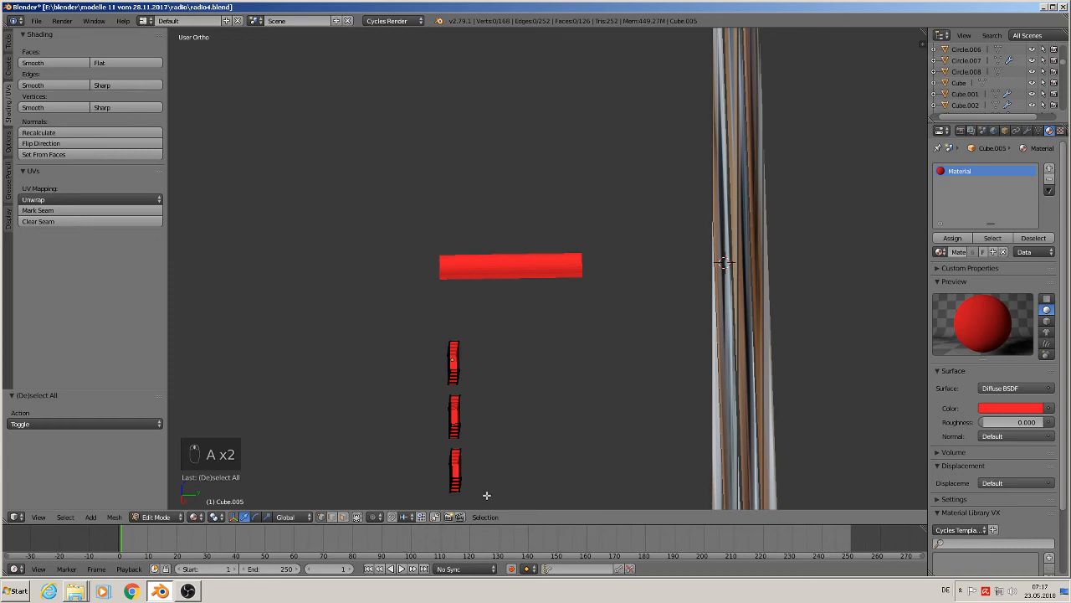
key("b")
left_click_drag(485, 503, 456, 319)
key("s")
key("x")
left_click(624, 413)
key("Tab")
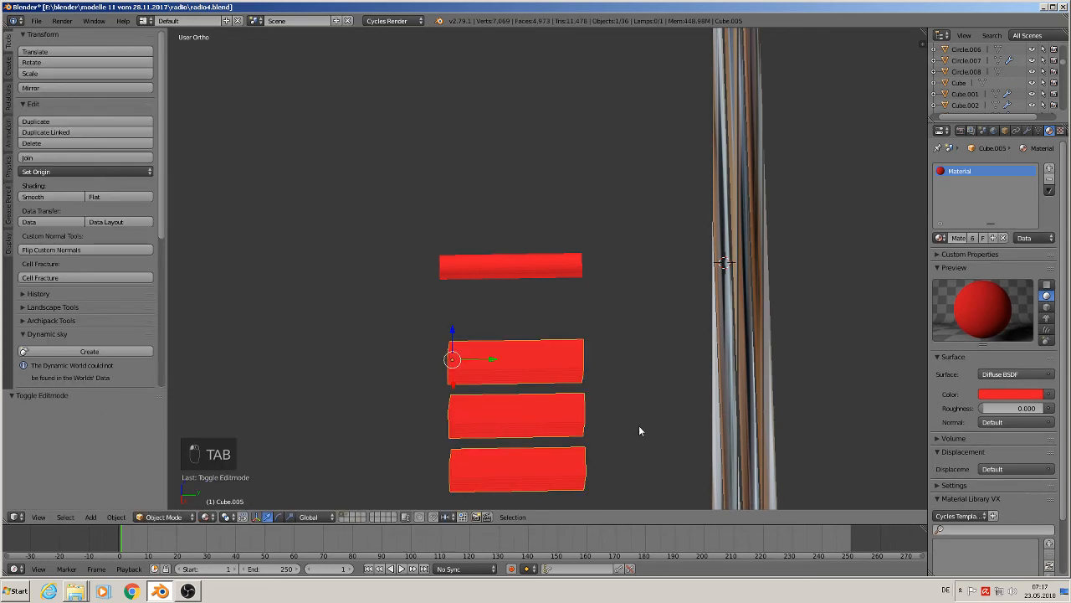
Step: Apply rotation and scale to the lengthened grille bars and to the cylinder
middle_click_drag(639, 427, 729, 389)
scroll(723, 344, "down", 2)
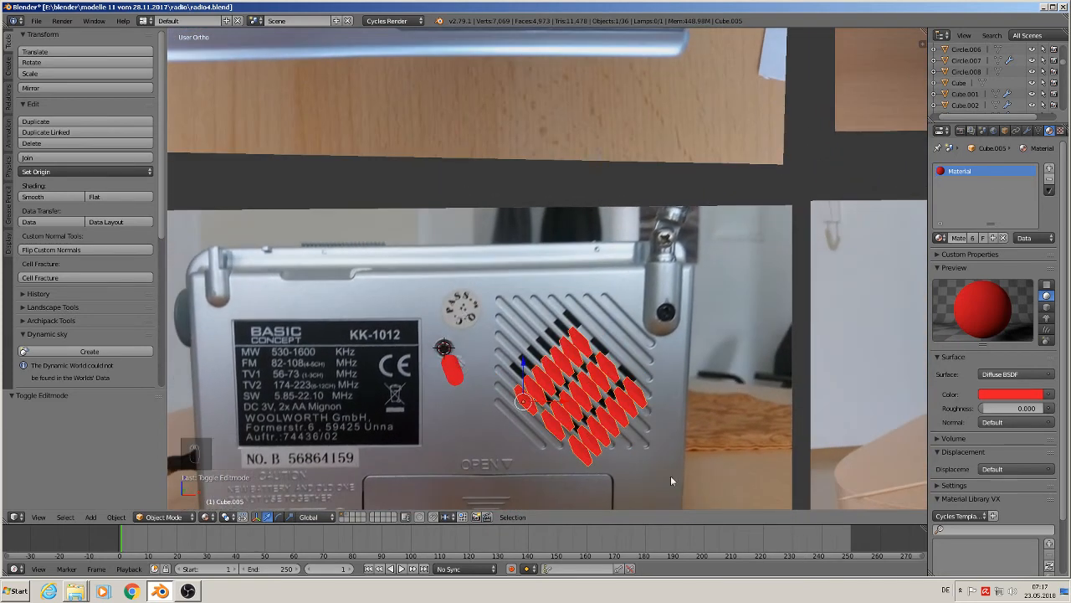
left_click(116, 516)
mouse_move(166, 434)
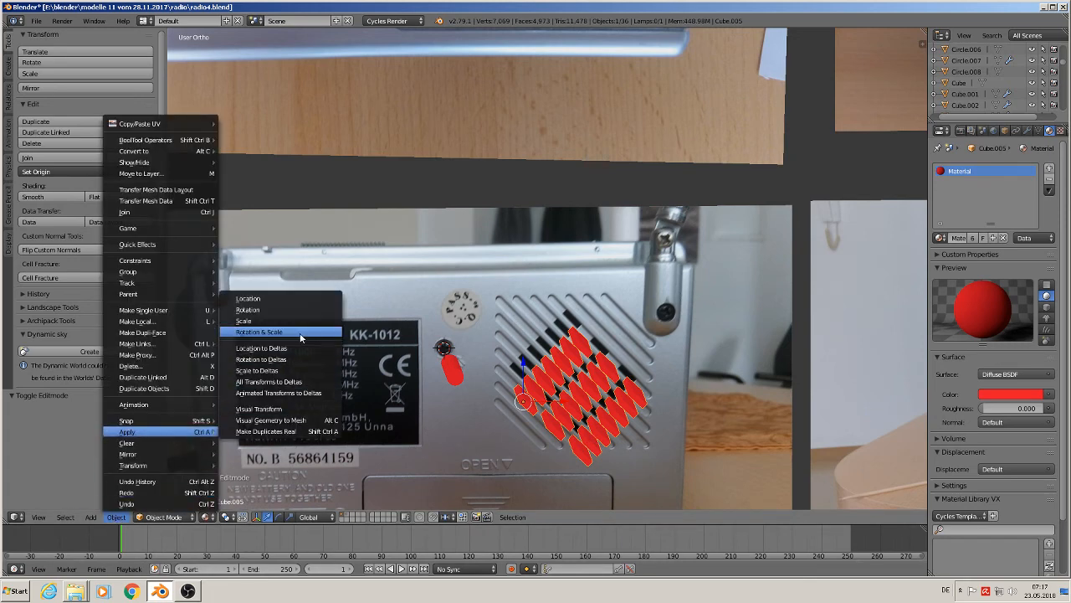
left_click(259, 331)
right_click(449, 377)
left_click(116, 516)
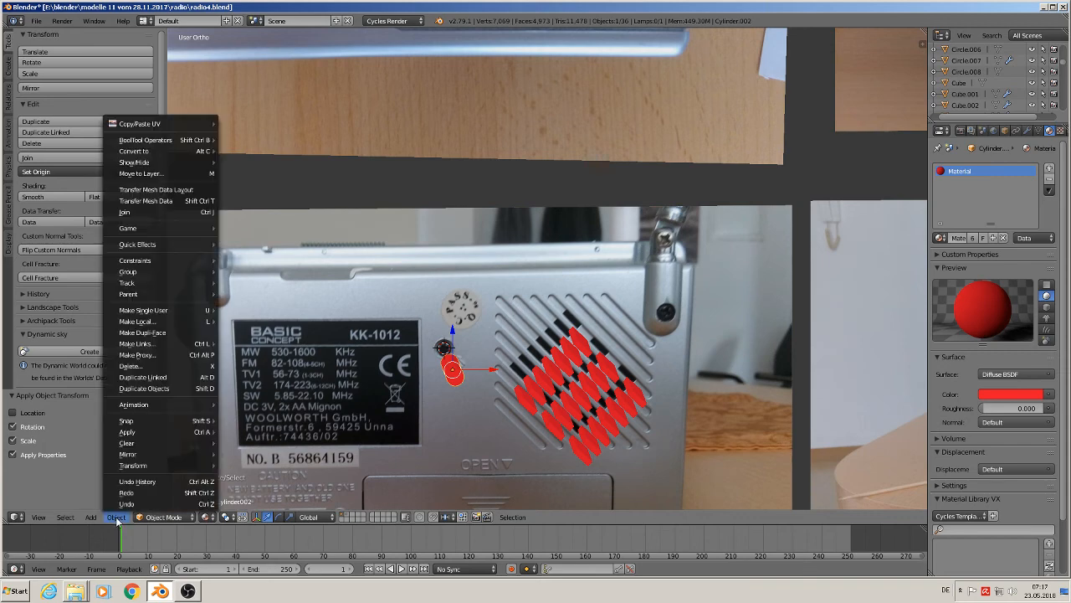
mouse_move(172, 431)
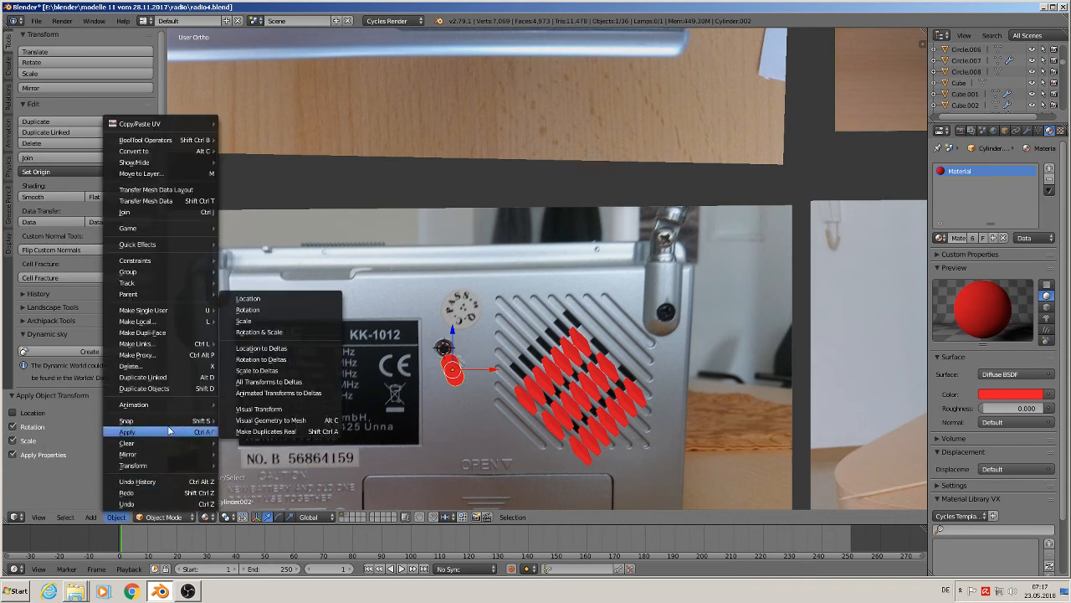
left_click(309, 333)
Step: Join the cylinder to the grille bars and apply rotation and scale to the combined object
right_click(545, 380, "shift")
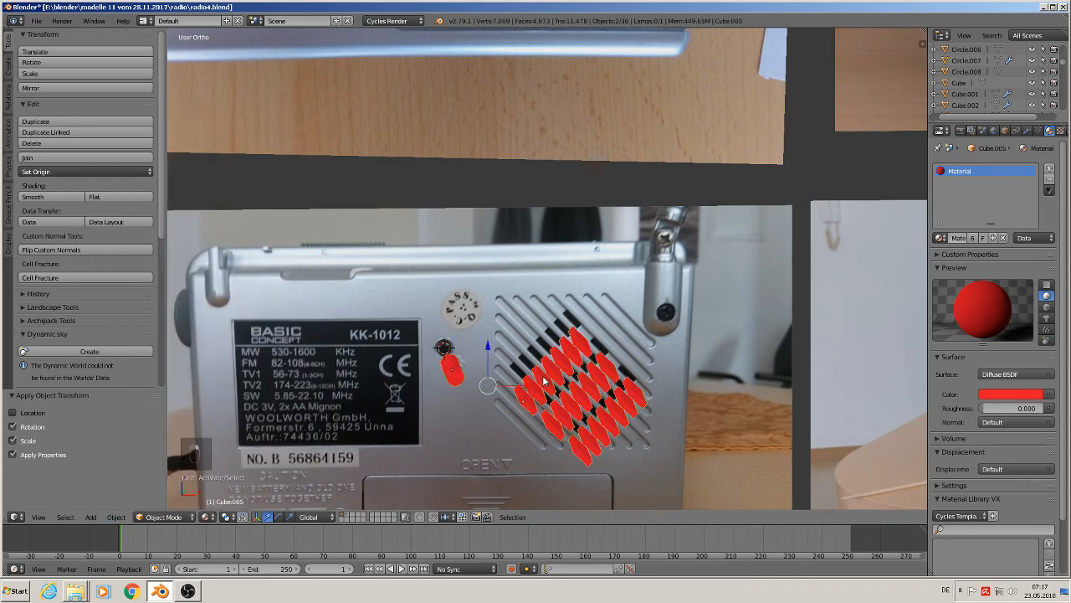
left_click(84, 158)
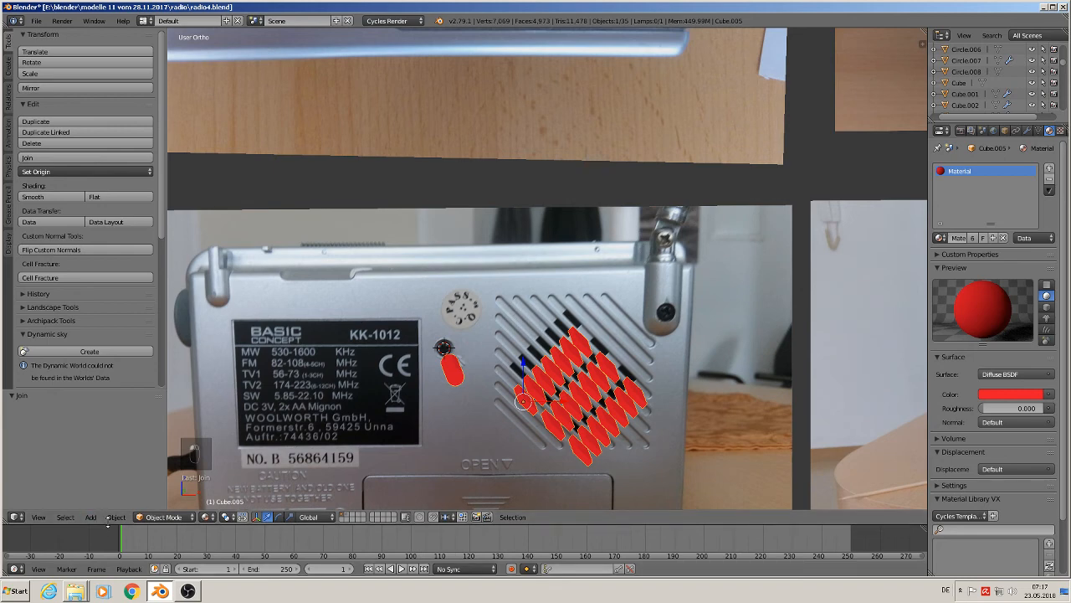
left_click(116, 517)
mouse_move(194, 432)
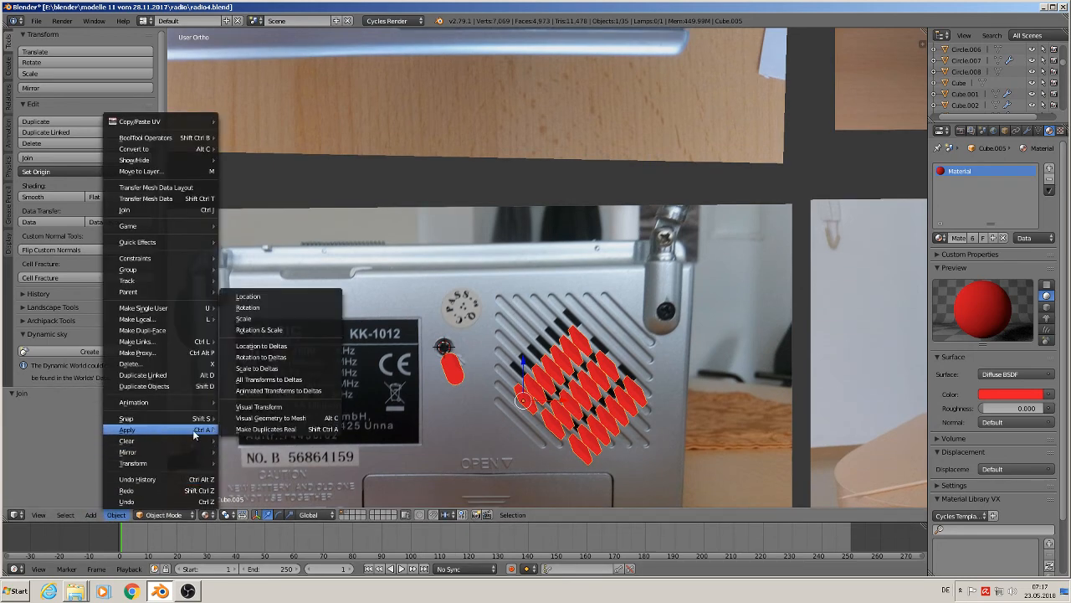
left_click(289, 331)
Step: Duplicate the white radio body beside the reference photos in front view and place the copy near the red cutter object
scroll(689, 495, "down", 4)
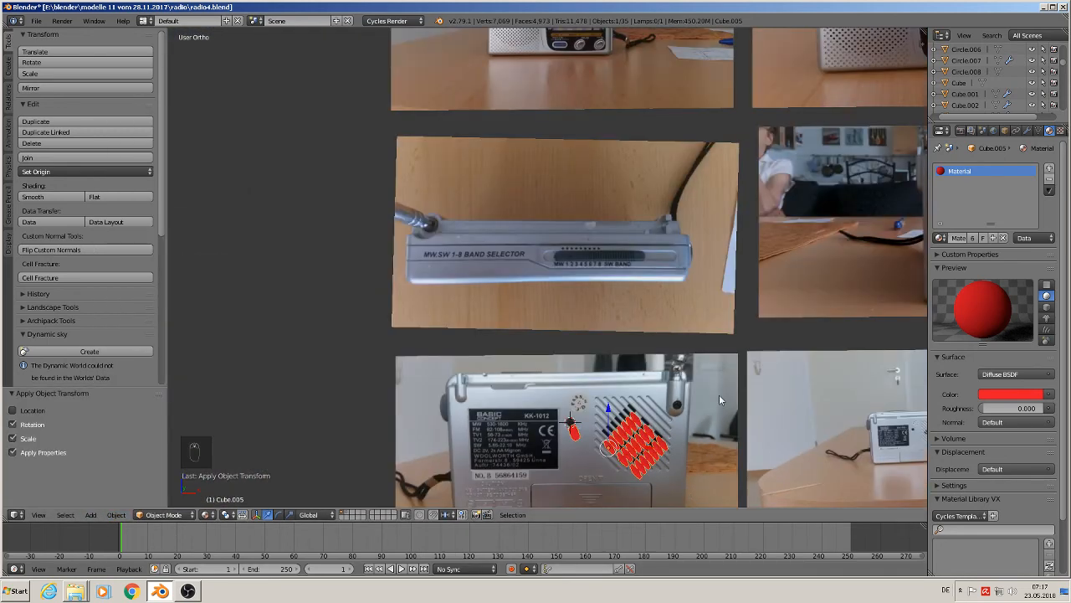
key("KP_1")
scroll(729, 406, "down", 2)
middle_click_drag(720, 335, 457, 160, "shift")
scroll(502, 182, "down", 3)
middle_click_drag(827, 206, 687, 251, "shift")
scroll(688, 245, "up", 2)
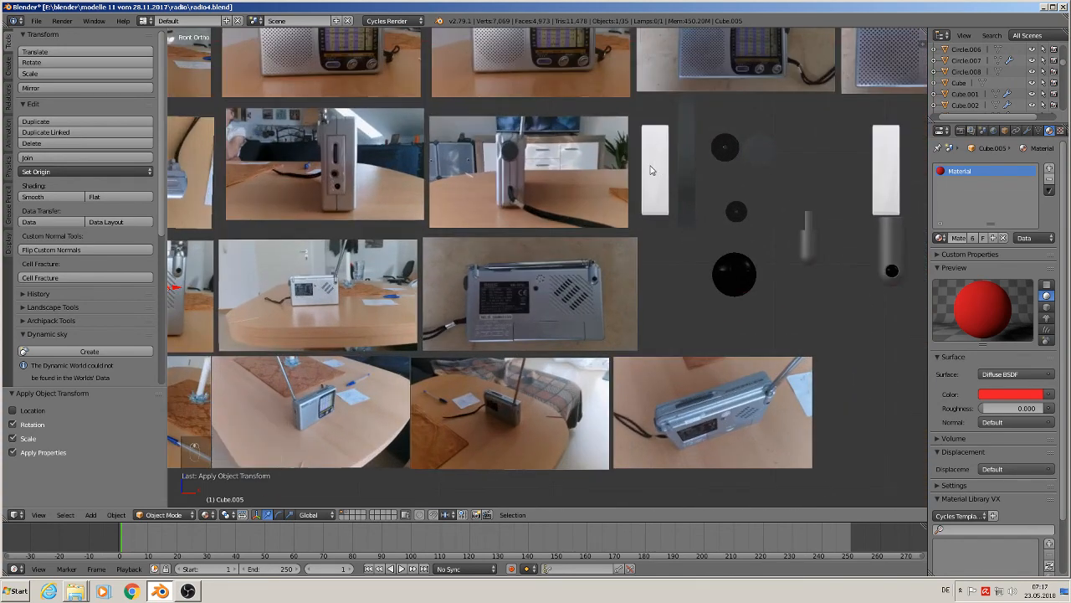
right_click(652, 172)
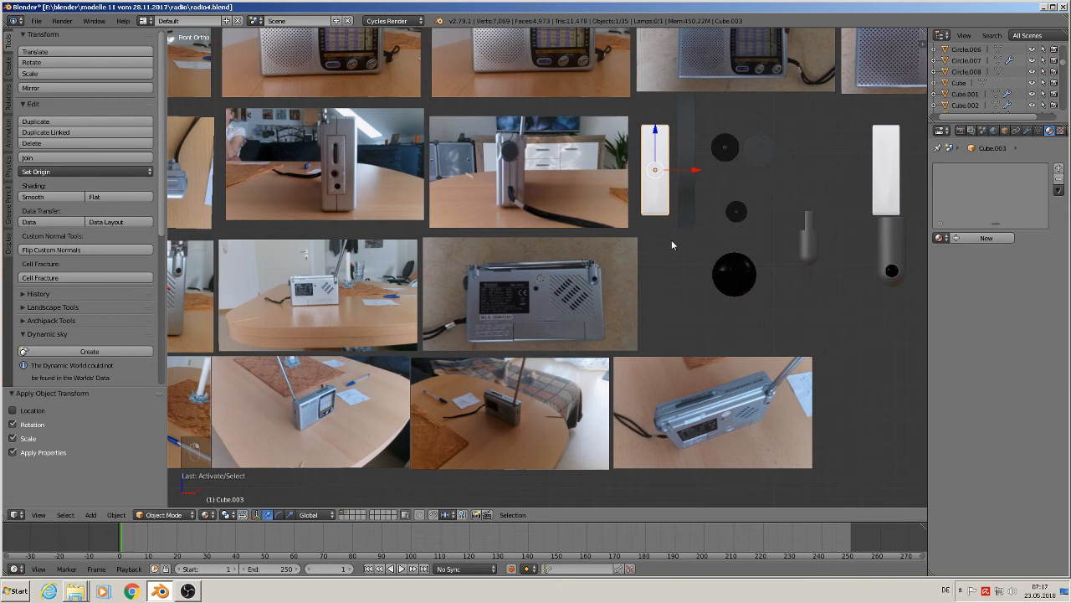
key("shift+d")
left_click(226, 401)
Step: Move the duplicated radio body about -1.322 along Y, in front of the reference photos
middle_click_drag(279, 393, 749, 228, "shift")
left_click_drag(731, 248, 825, 340)
middle_click_drag(825, 340, 644, 421)
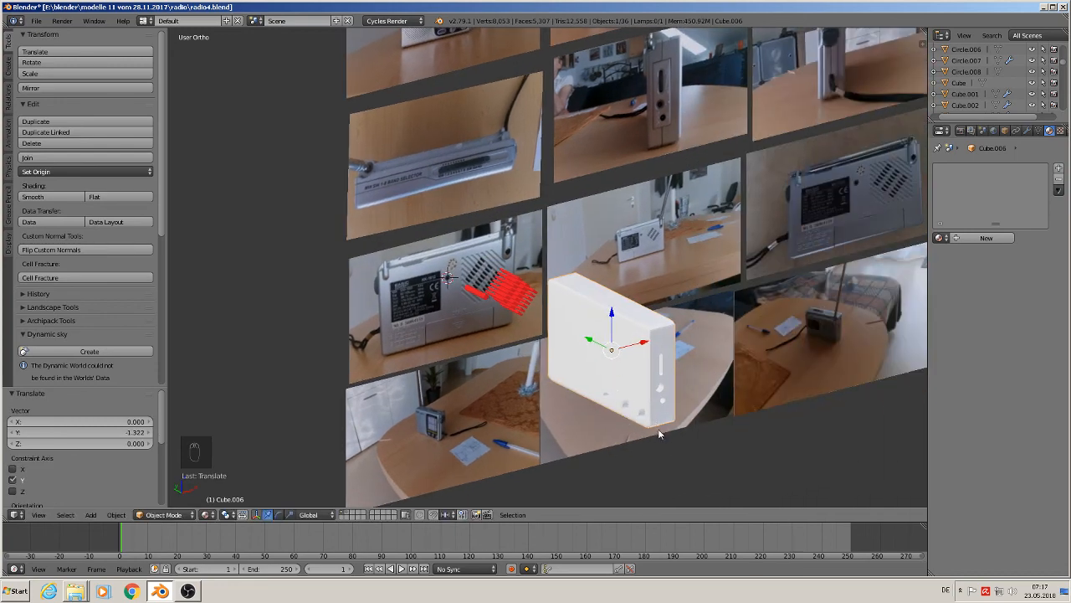
Step: Rotate the duplicated radio body -90° about the Z axis
type("r")
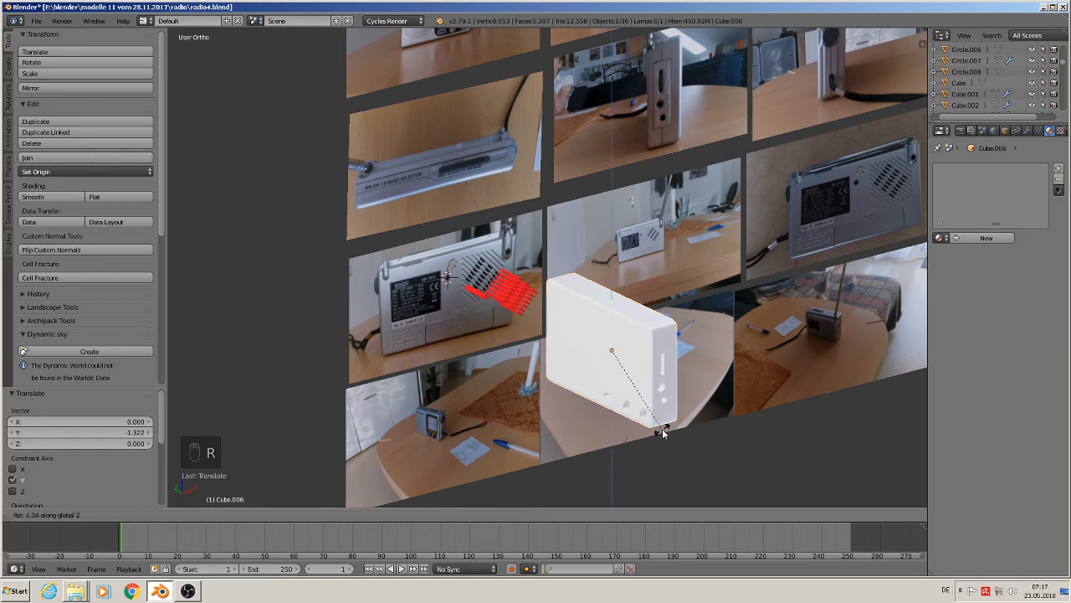
type("0")
key("Return")
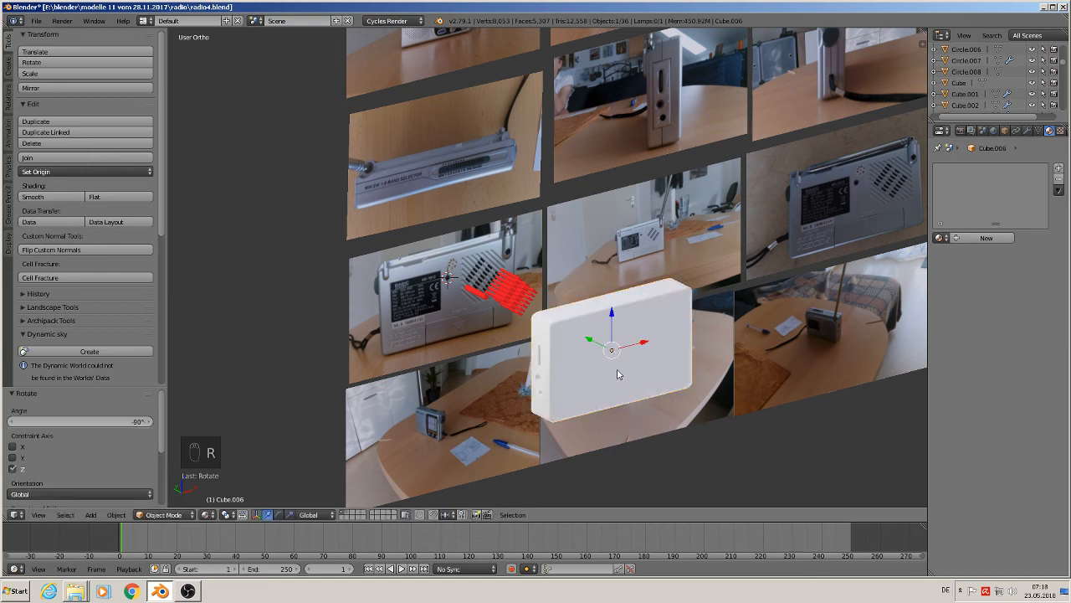
Step: In front view, place the body copy over the rear-view photo, about -0.862 in X and 0.362 in Z, and scale it to about 0.93
key("KP_1")
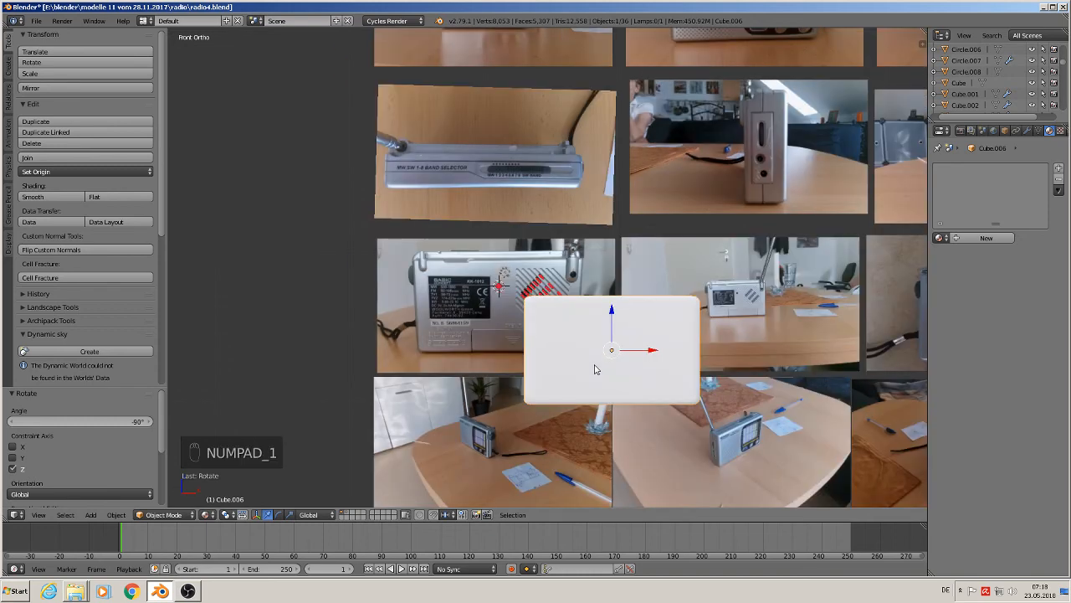
key("g")
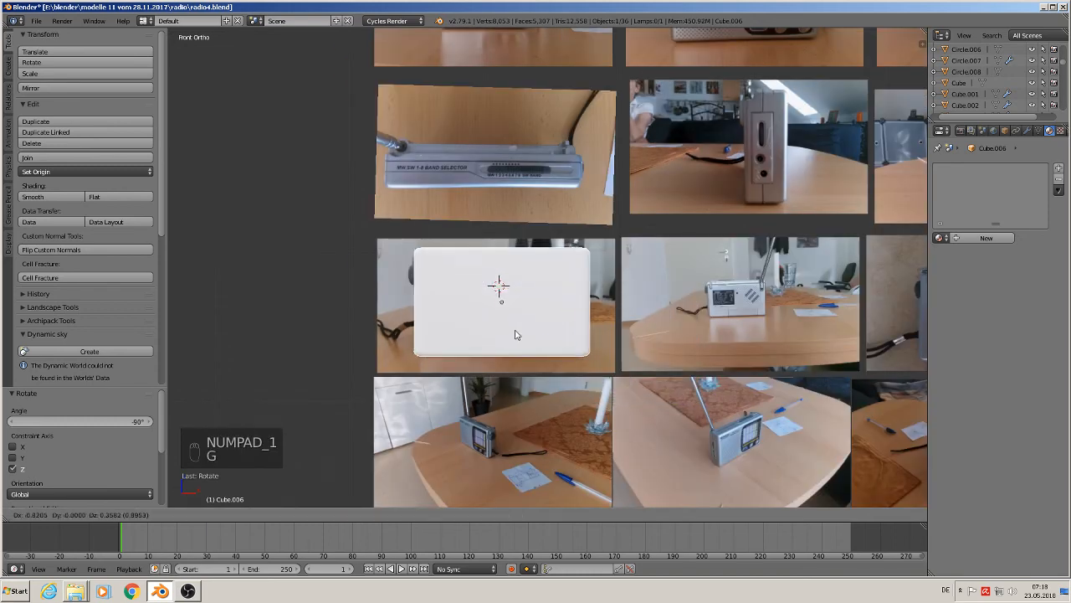
left_click(511, 333)
key("s")
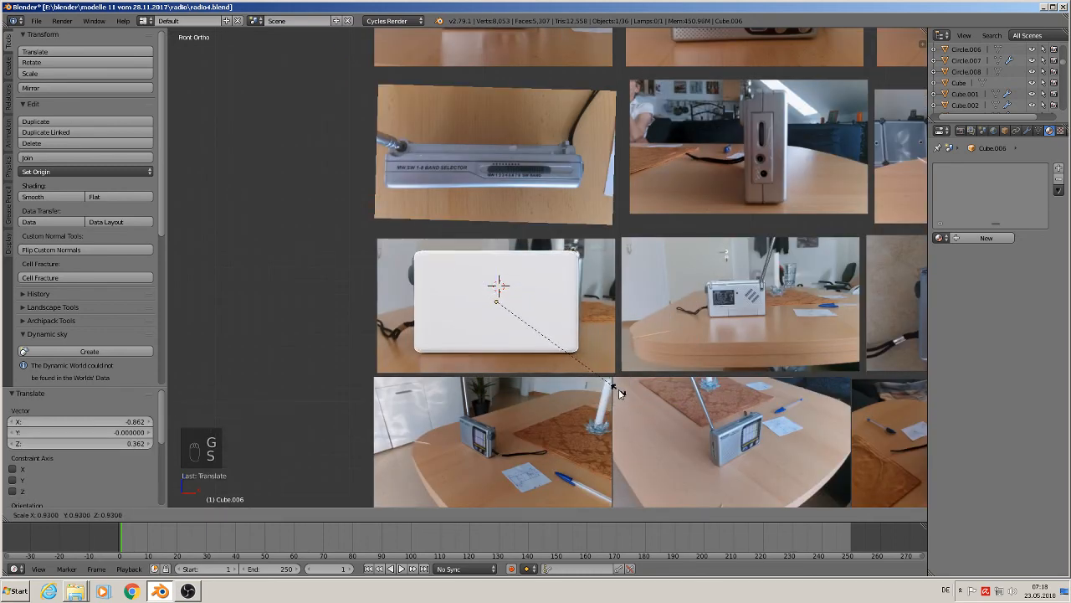
left_click(617, 391)
Step: Move the body copy about 0.707 along Y so the red grille cutter passes through its rear face
middle_click_drag(521, 339, 602, 412)
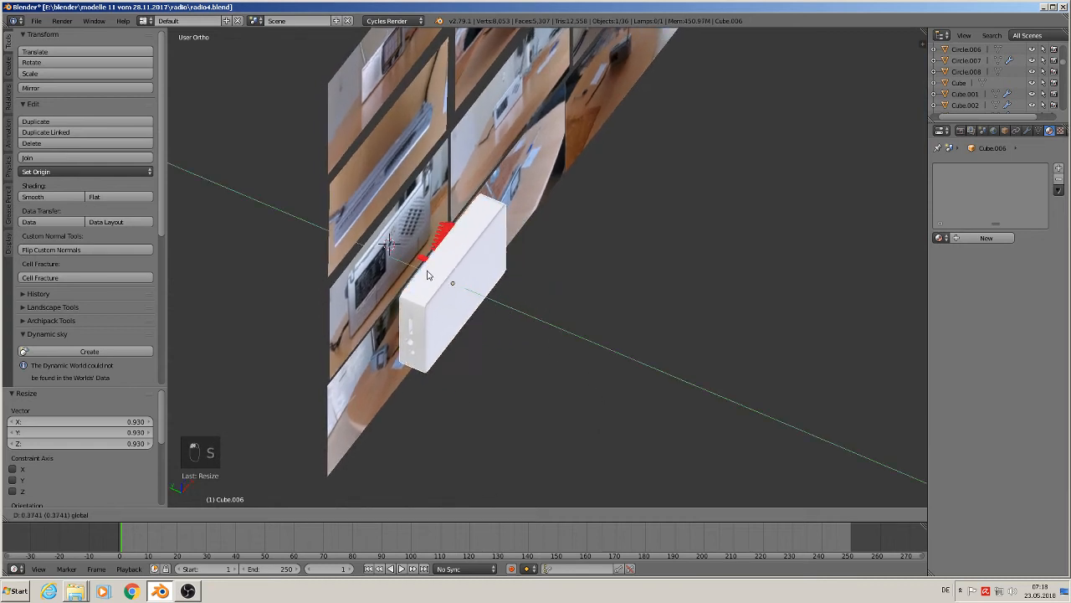
key("g")
key("y")
left_click_drag(393, 246, 394, 247)
middle_click_drag(406, 254, 460, 230)
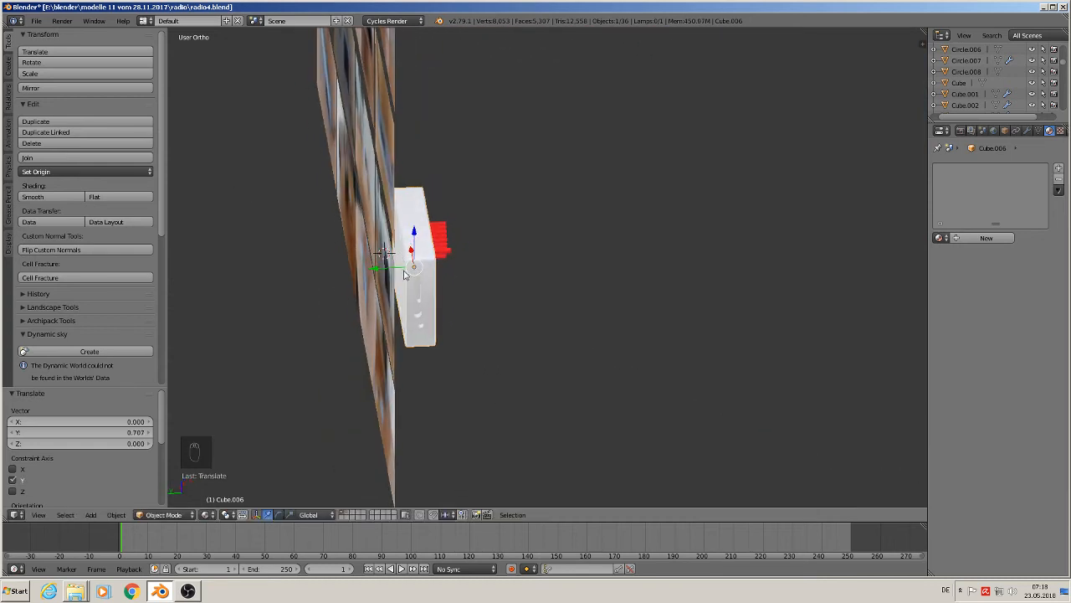
middle_click_drag(400, 258, 397, 289)
scroll(397, 289, "up", 4)
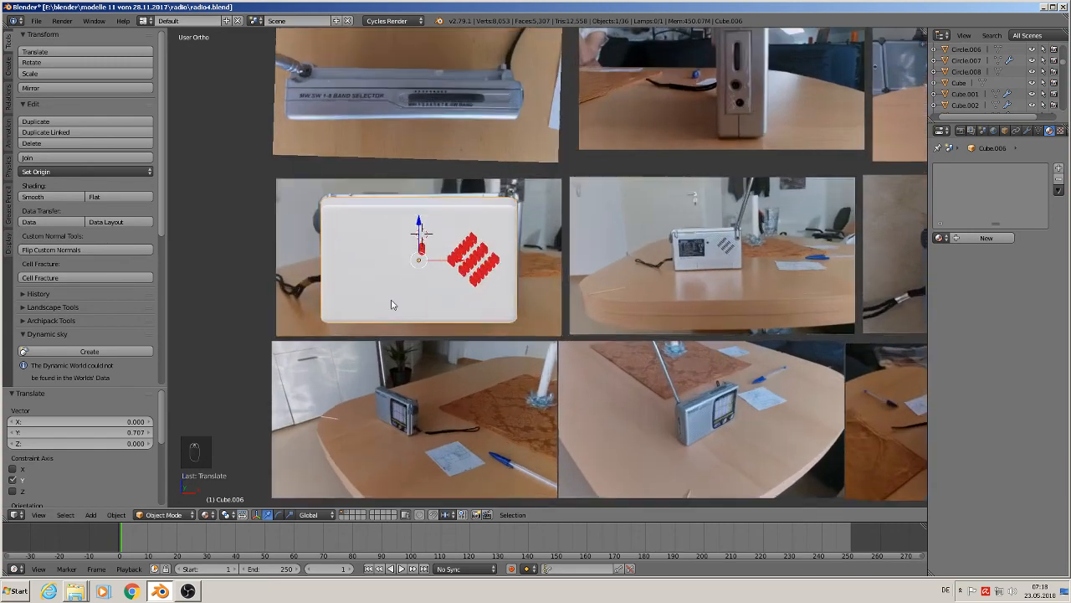
scroll(494, 290, "up", 1)
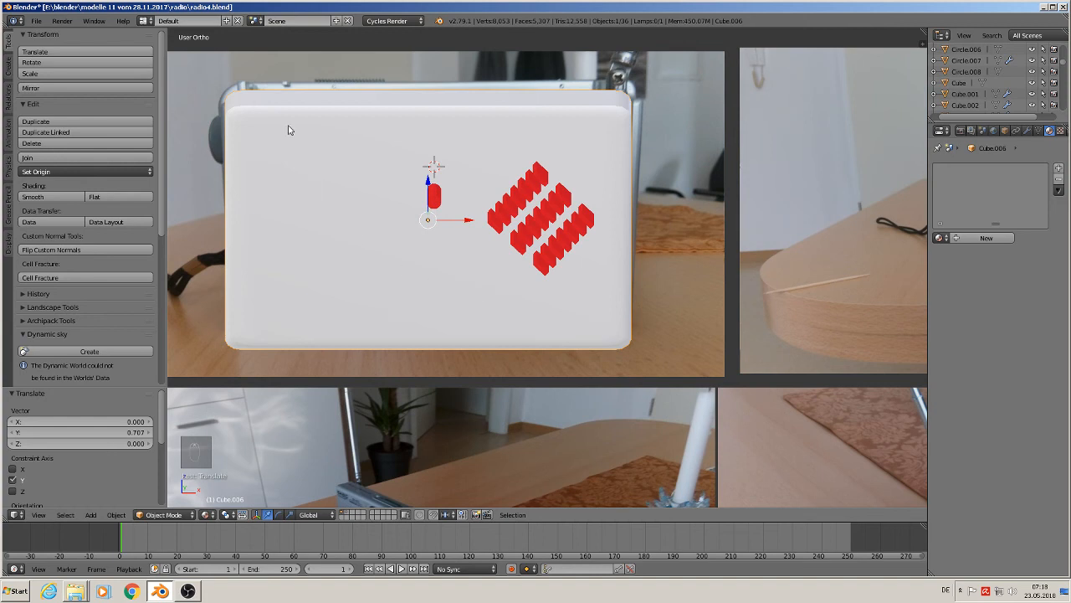
Step: Apply rotation and scale to the body copy
left_click(115, 515)
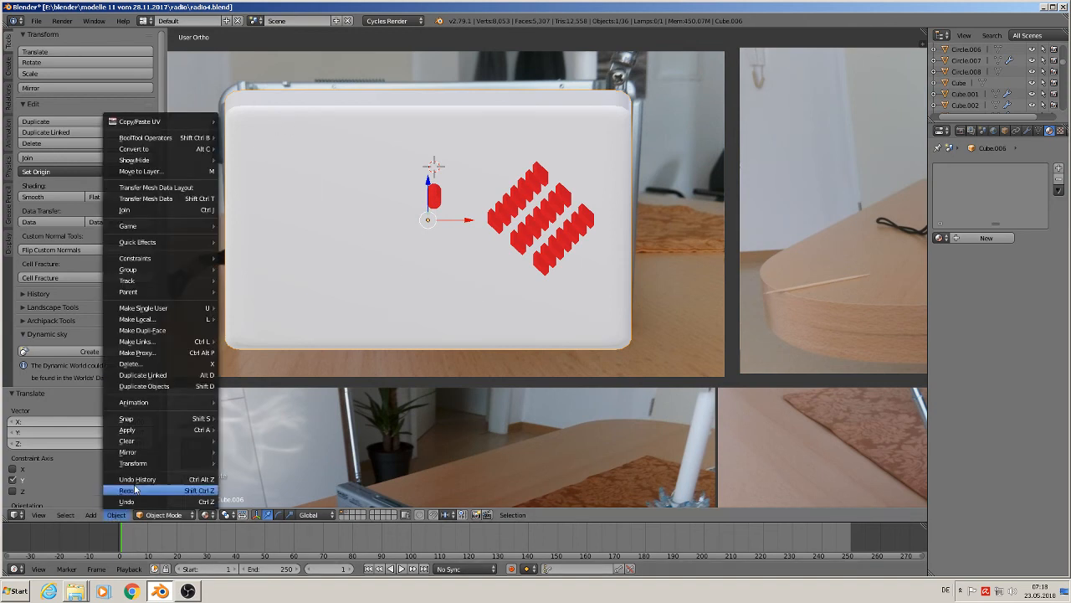
mouse_move(143, 432)
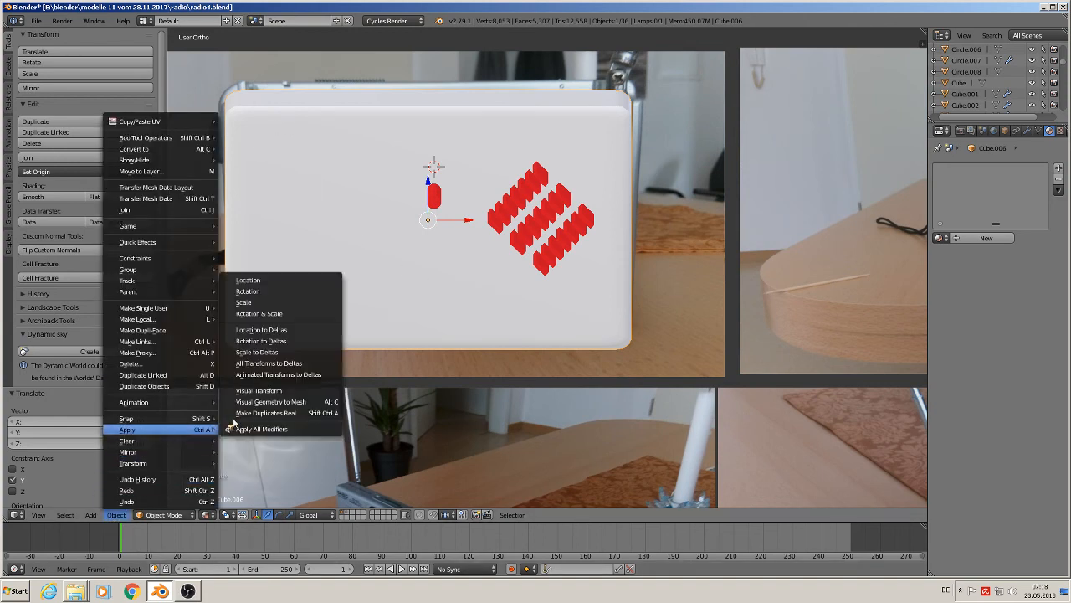
left_click(268, 315)
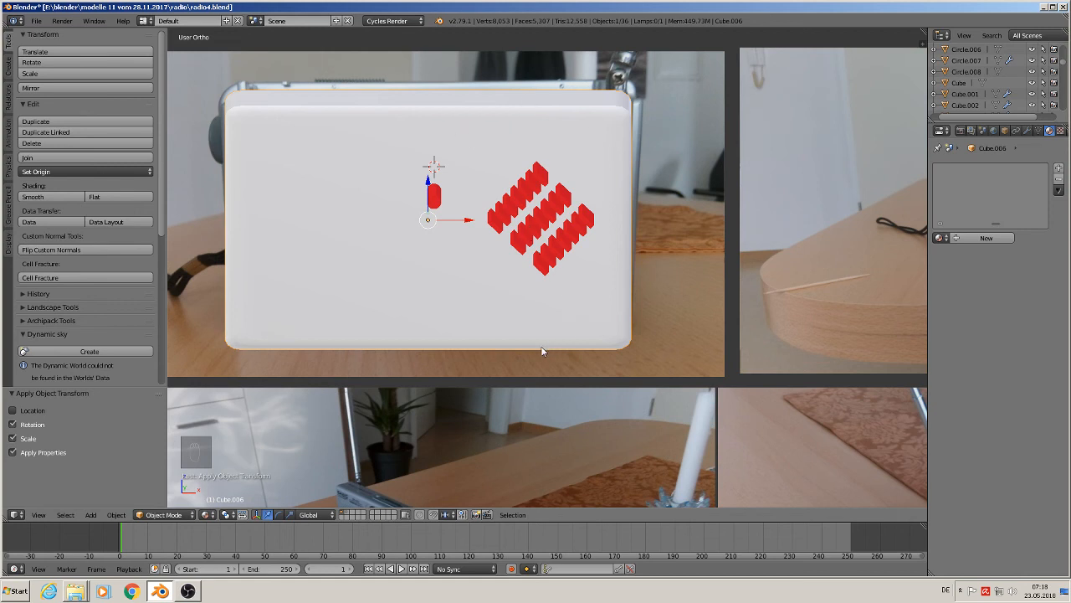
Step: Remove the Edge Split modifier from the body copy
middle_click_drag(518, 351, 326, 315, "shift")
right_click(409, 171)
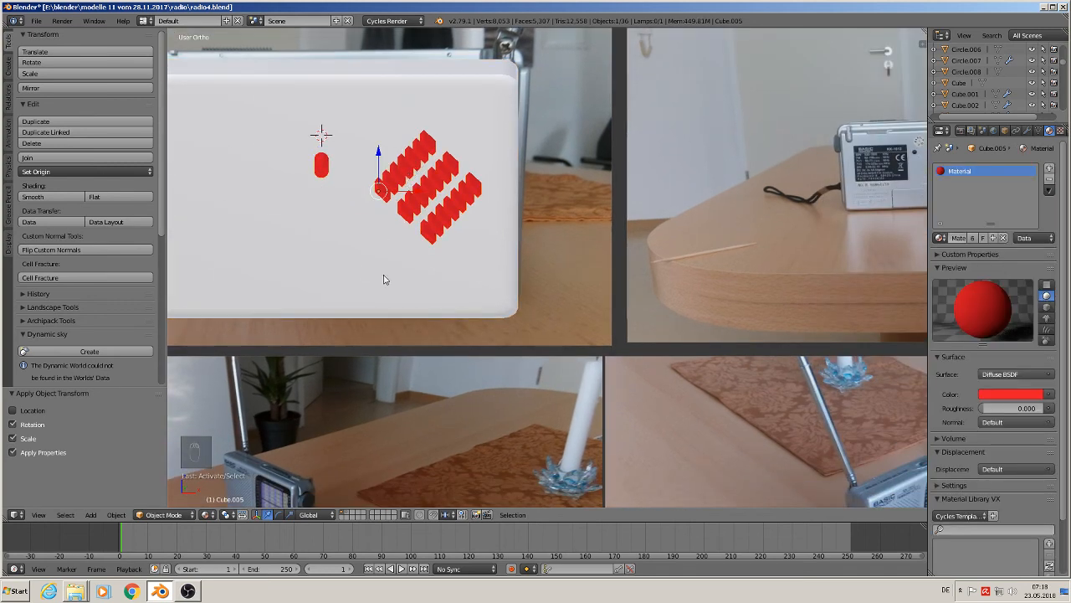
right_click(487, 126)
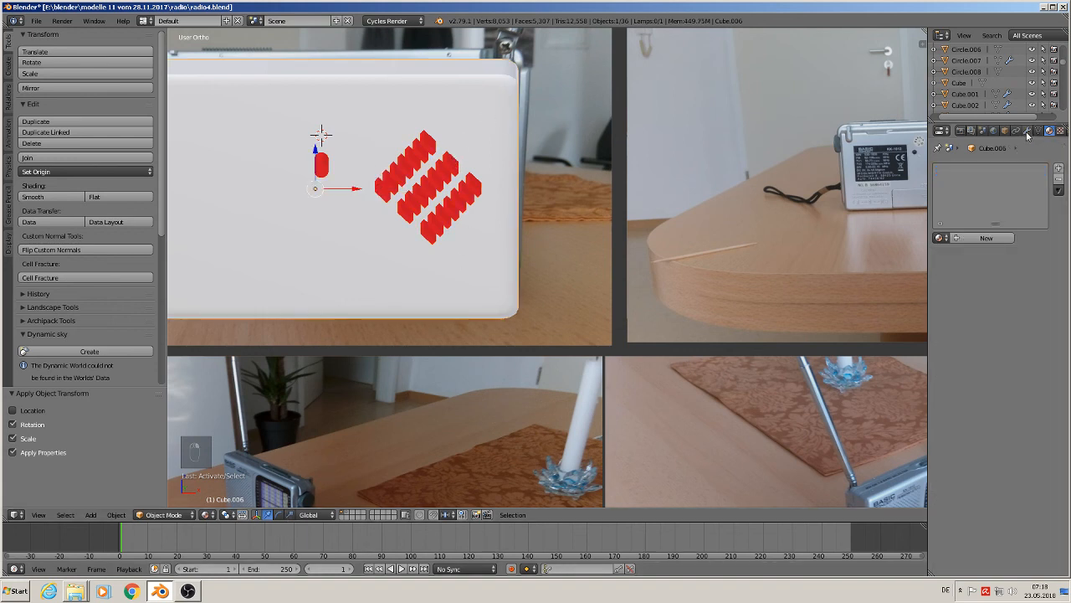
left_click(1027, 132)
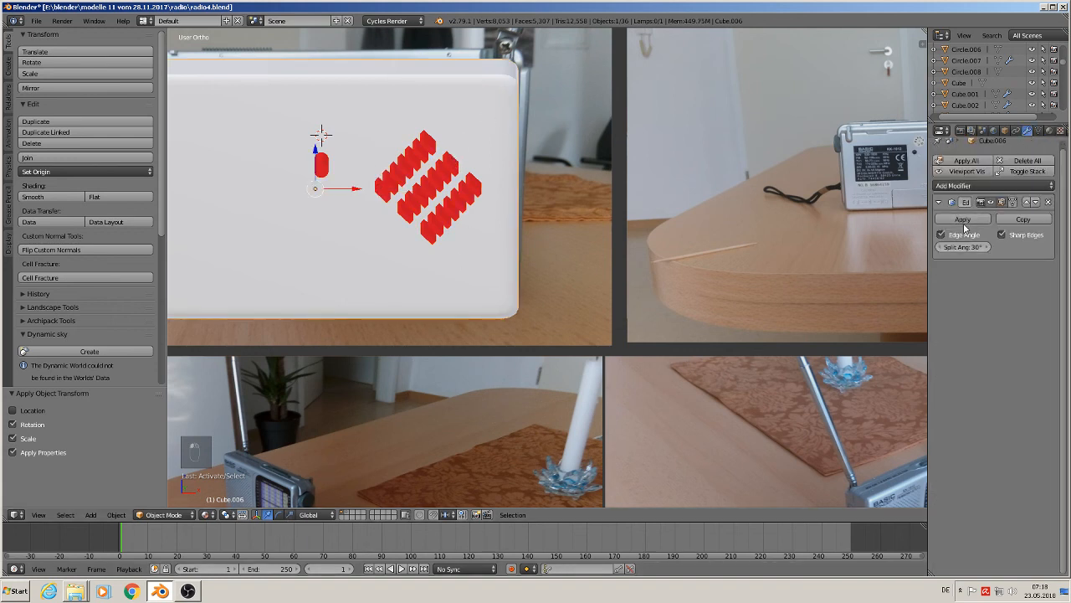
left_click(1045, 203)
Step: Add a Boolean modifier to the body copy with operation Difference and object Cube.005, and apply it
left_click(967, 157)
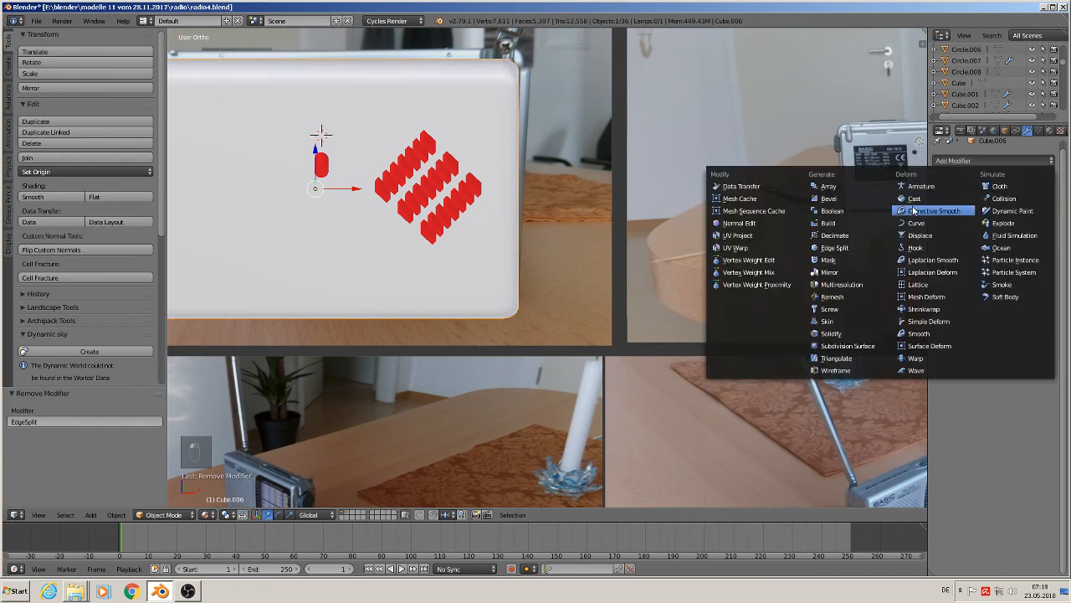
left_click(862, 212)
left_click(1021, 247)
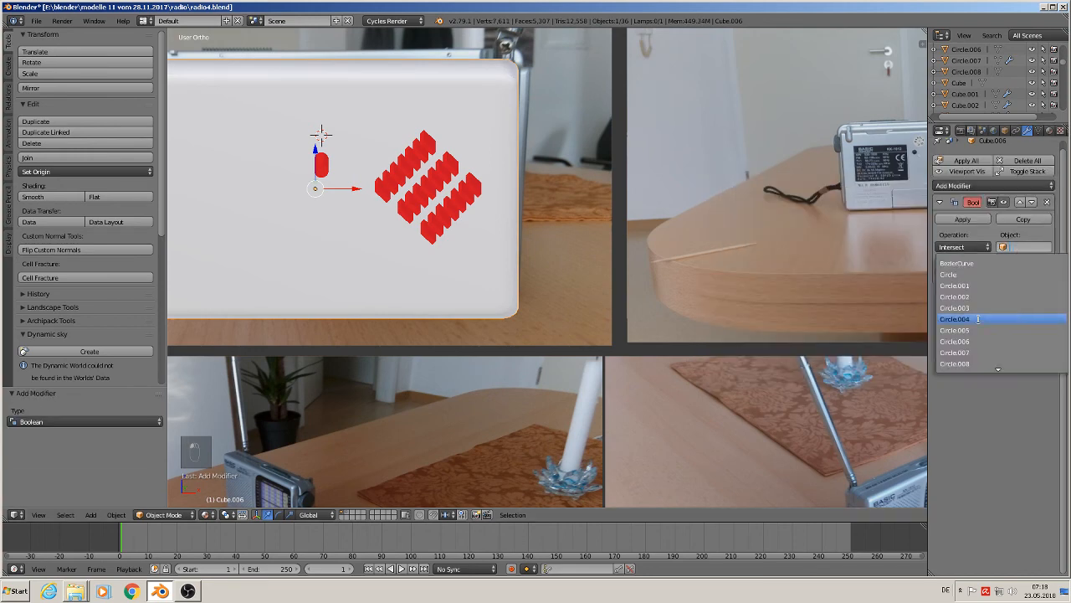
type("cu")
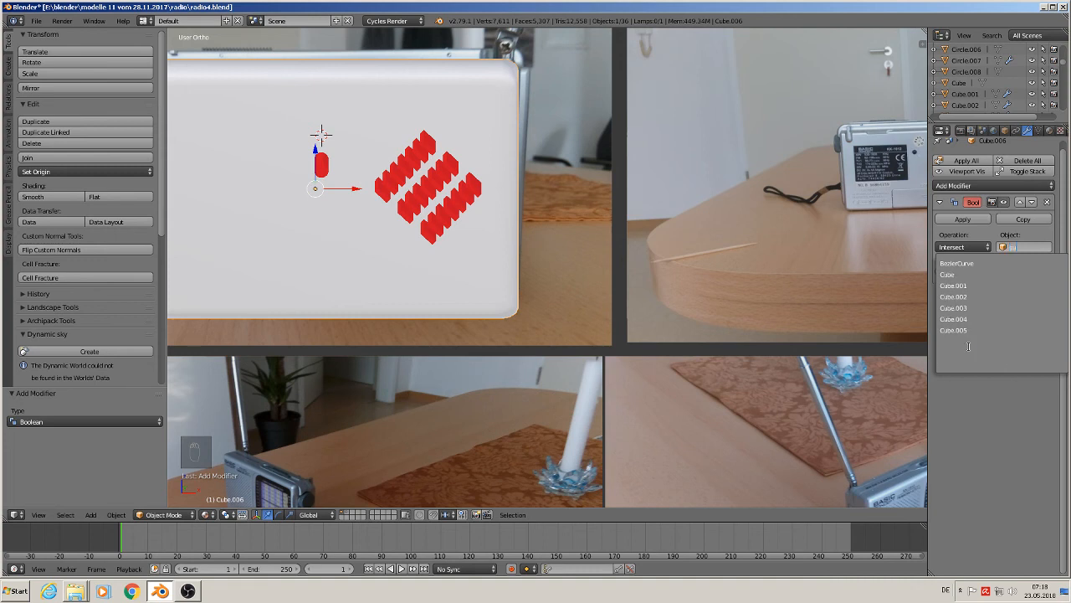
left_click(956, 329)
left_click(964, 245)
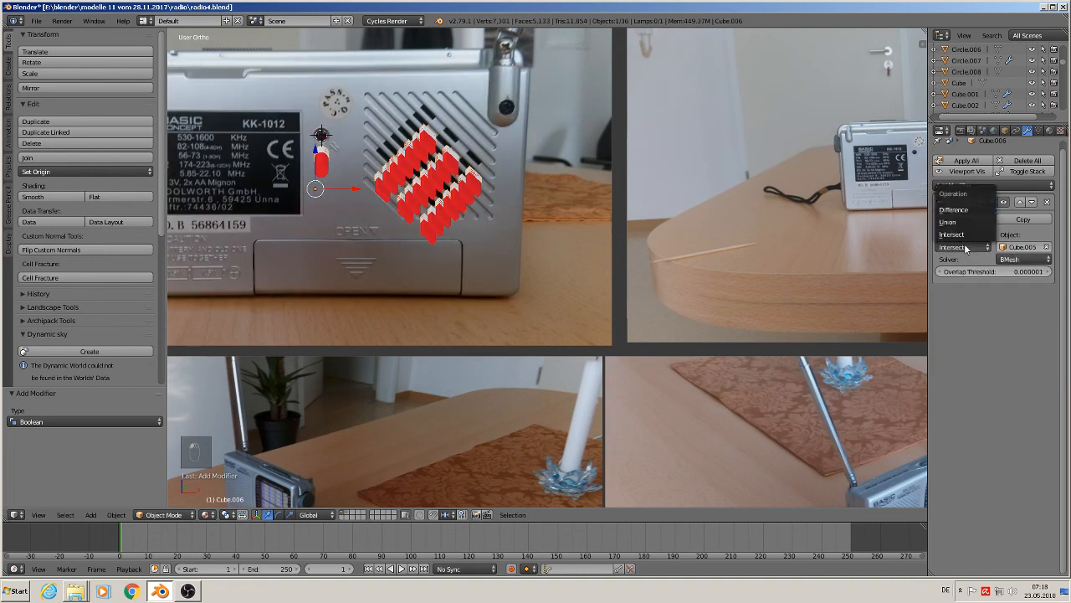
left_click(959, 211)
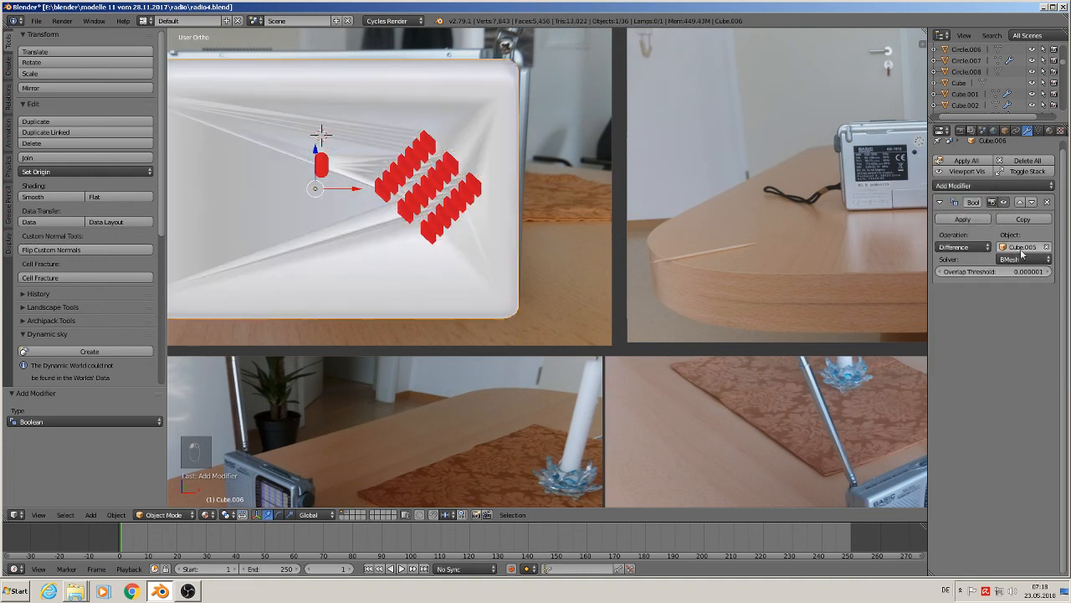
left_click(962, 219)
Step: Move the red cutter about -2.421 along X, clear of the radio body
scroll(707, 334, "down", 2)
right_click(452, 225)
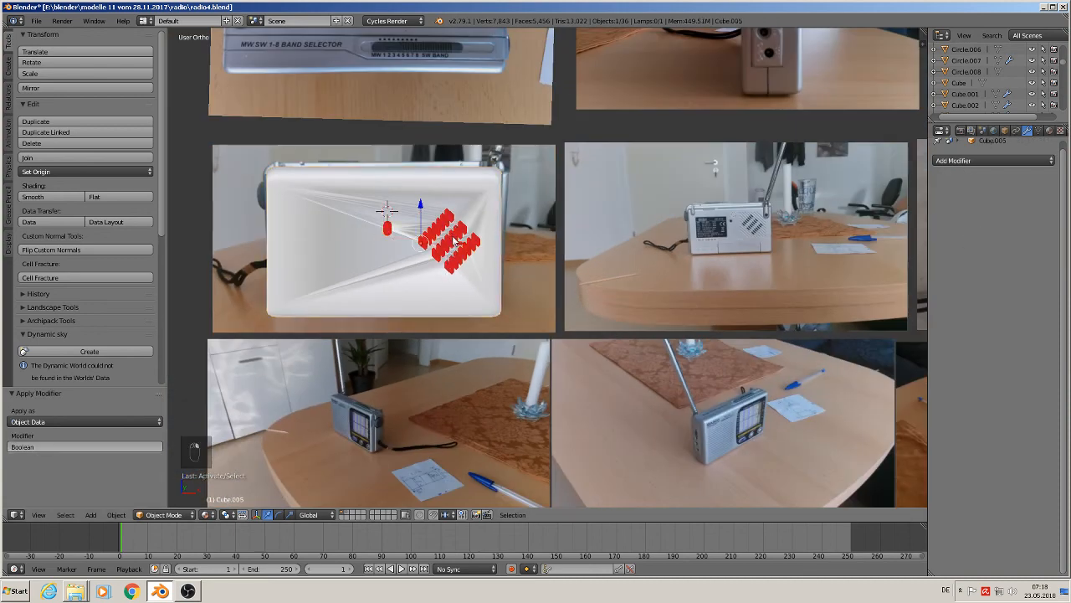
left_click_drag(457, 241, 736, 223)
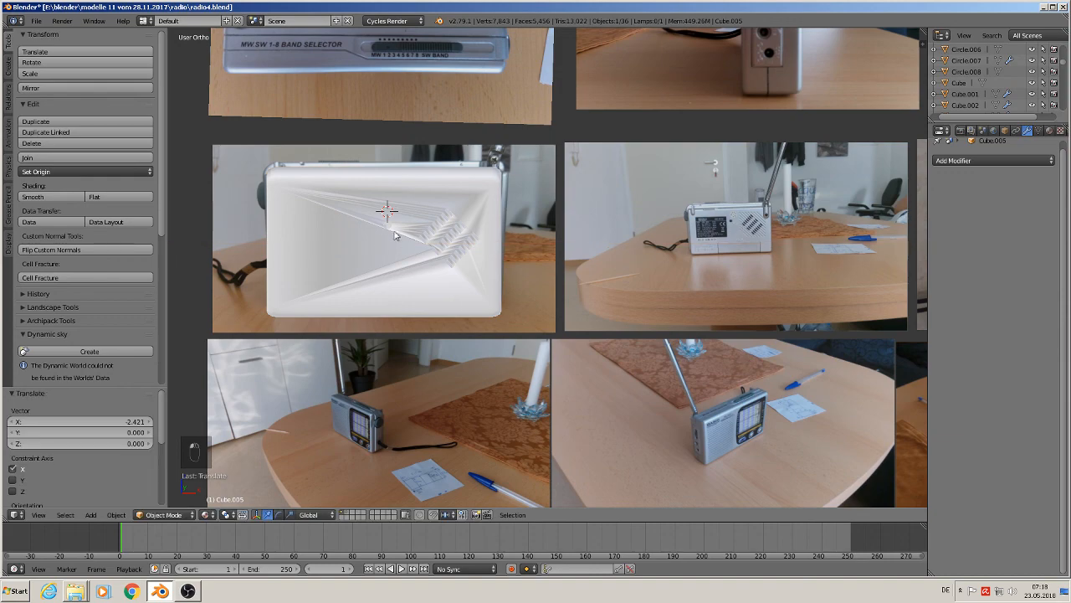
Step: Move the cut radio body about -1.508 along Y, in front of the reference photos
right_click(397, 234)
middle_click_drag(434, 242, 531, 262)
left_click_drag(361, 241, 922, 224)
scroll(767, 291, "up", 4)
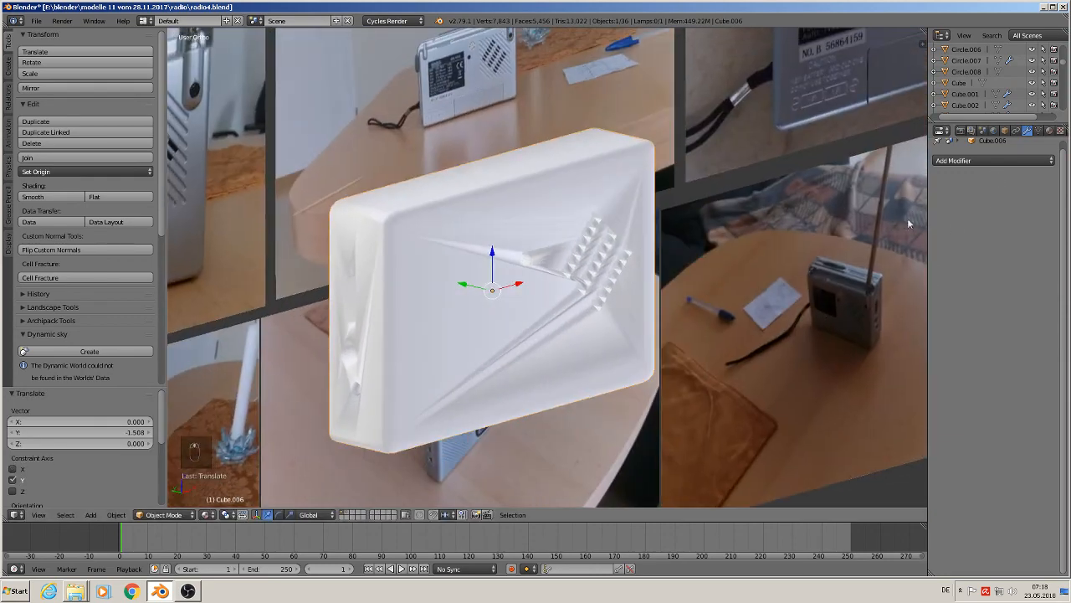
Step: Add an Edge Split modifier to the cut radio body and inspect the shading around the grille slots
left_click(997, 161)
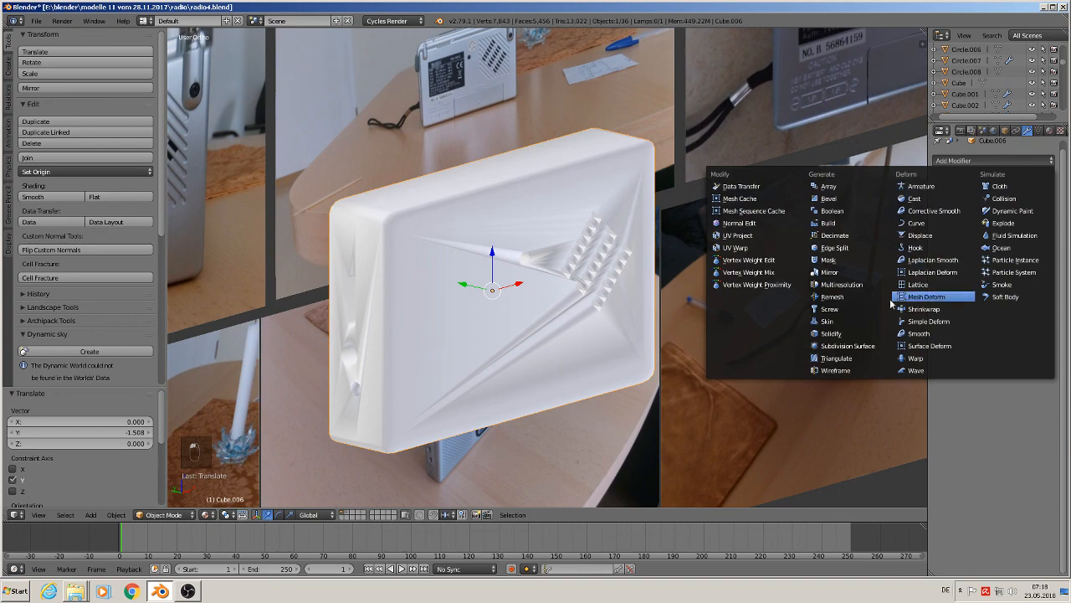
left_click(867, 247)
middle_click_drag(641, 372, 590, 352)
scroll(406, 290, "down", 2)
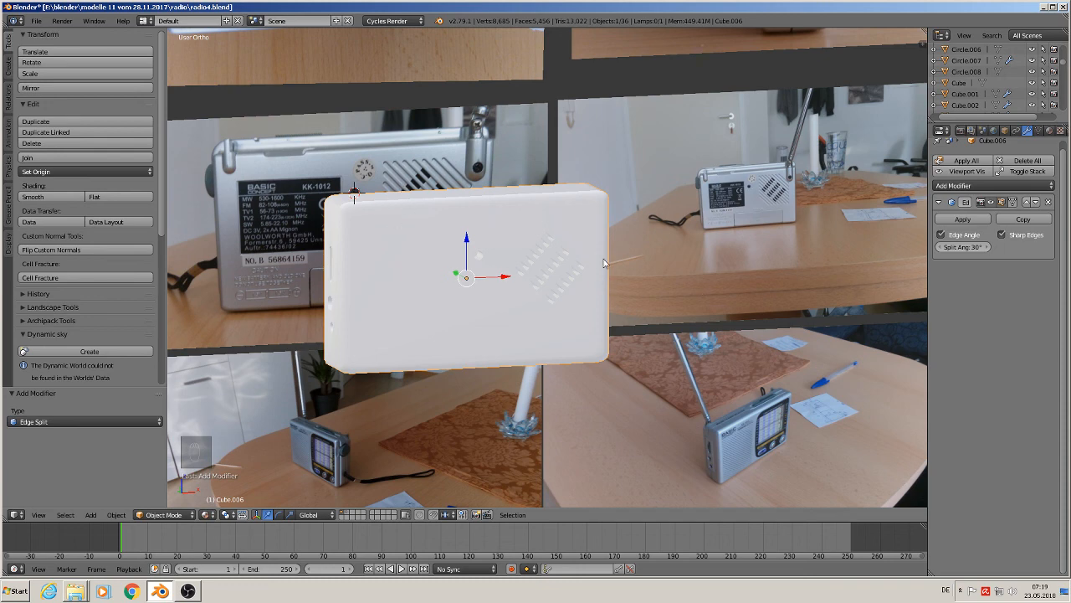
Step: In front view, move the two narrow white radio bodies beside the reference photos to the second layer
key("KP_1")
scroll(591, 305, "down", 3)
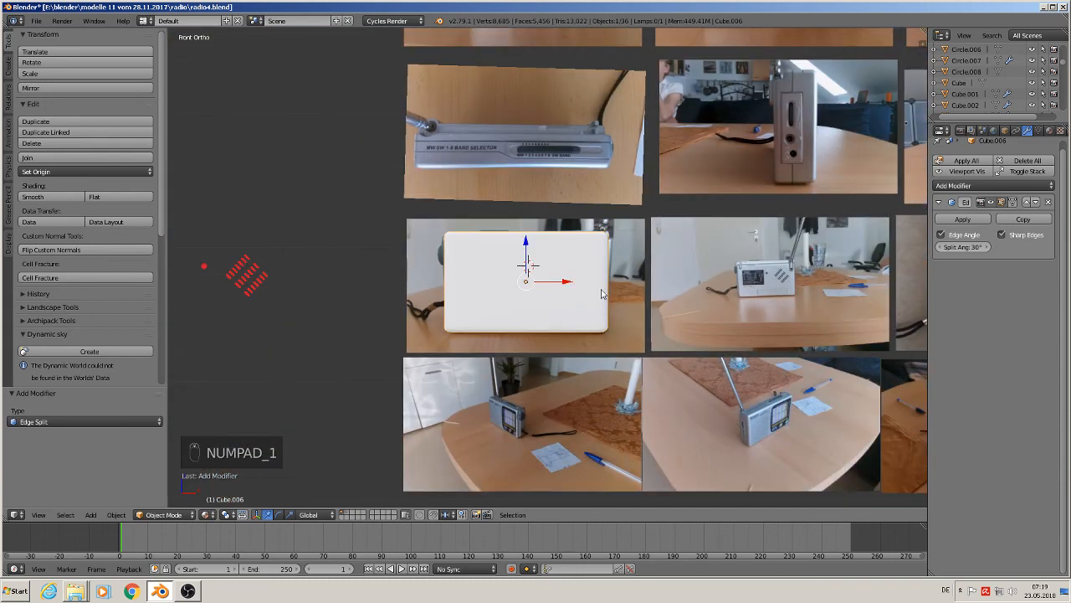
scroll(590, 306, "down", 2)
scroll(645, 339, "down", 3, "ctrl")
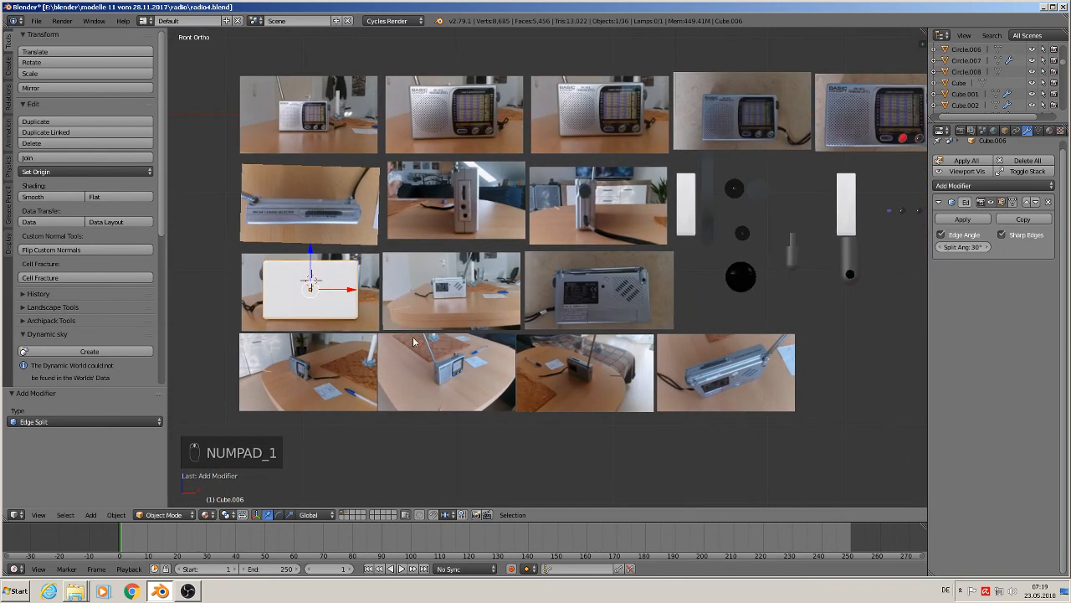
left_click(686, 206)
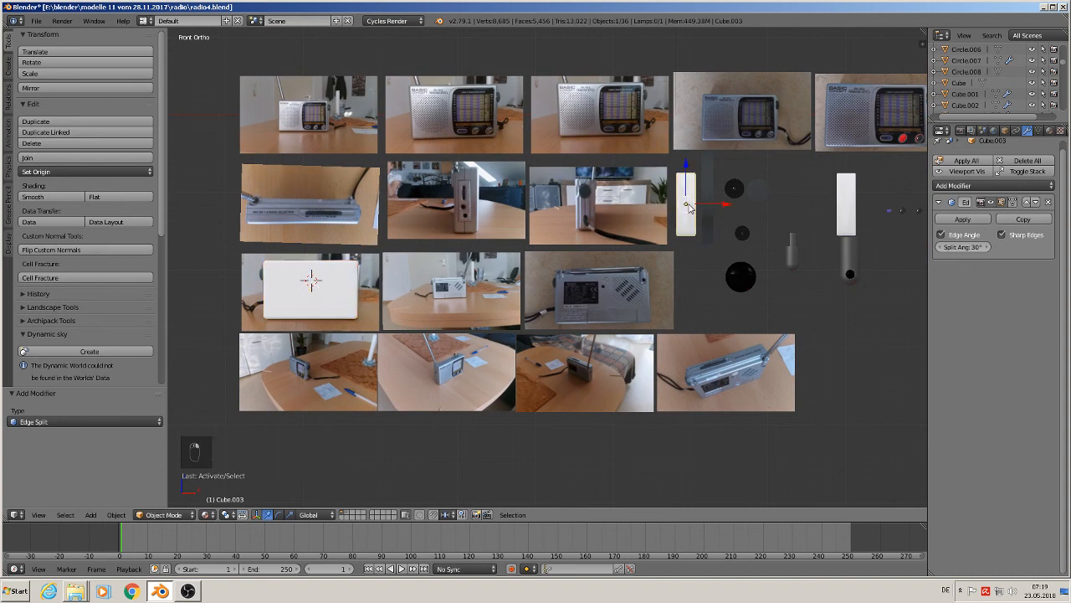
key("m")
left_click(784, 227)
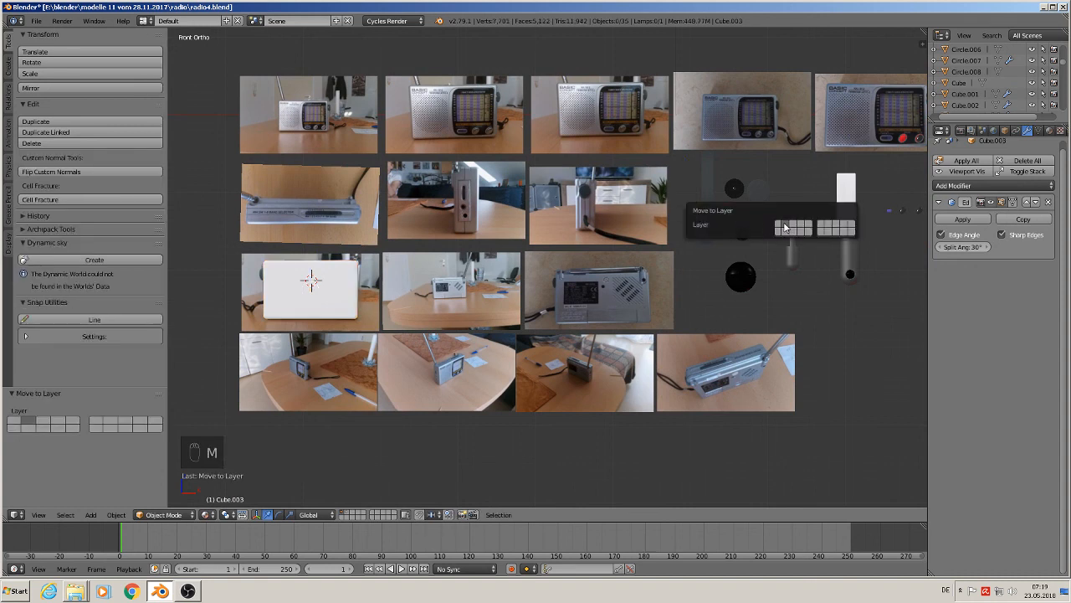
left_click(849, 187)
key("m")
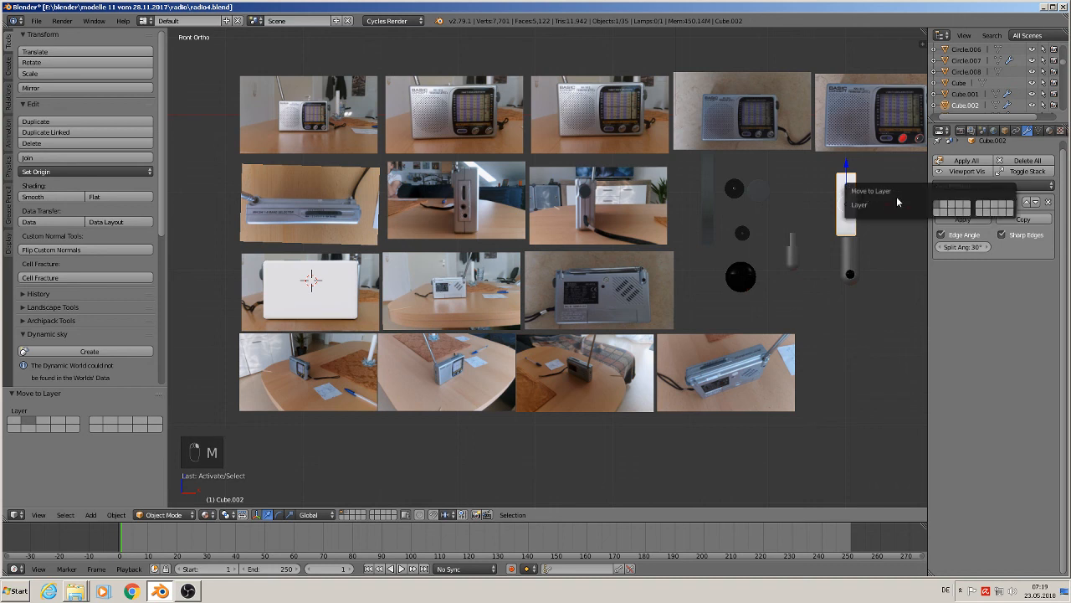
left_click(944, 209)
Step: Duplicate the cut radio body and place the copy beside the reference photos, about 6.55 in X and 1.216 in Z
left_click(310, 288)
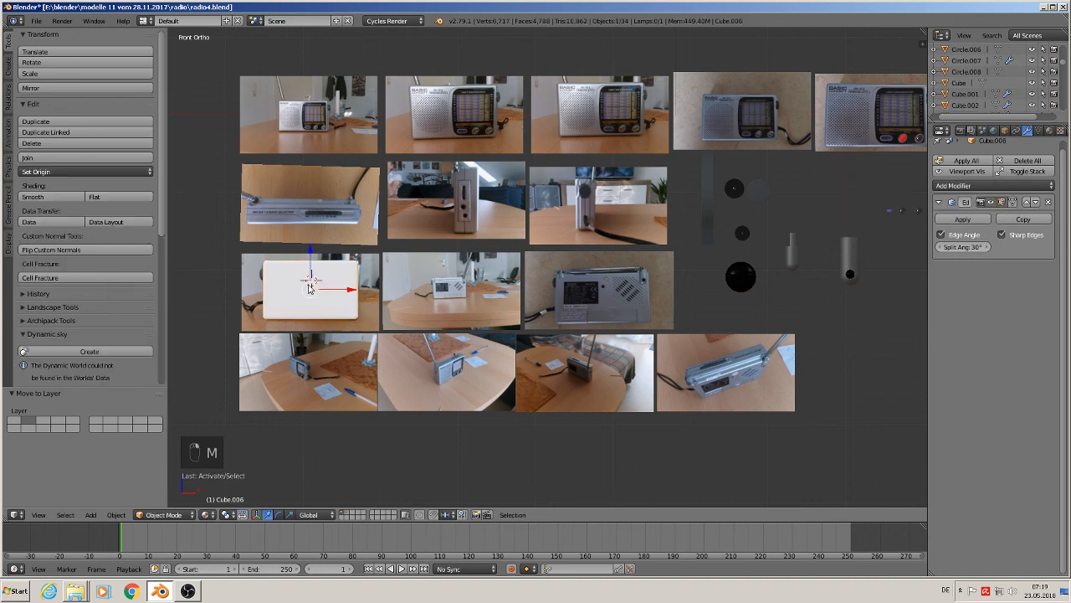
key("shift+d")
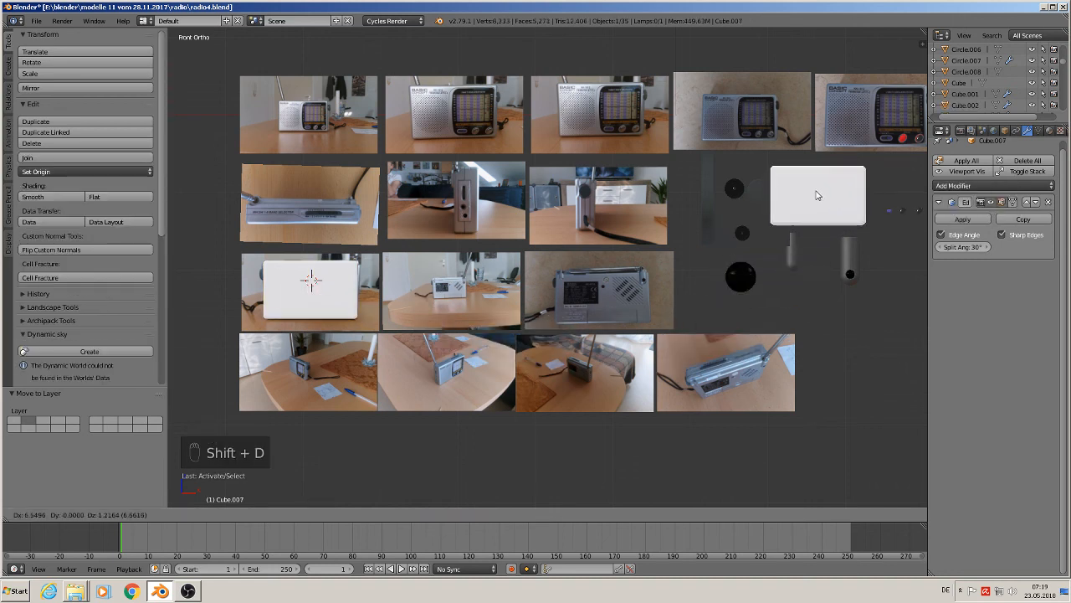
left_click(813, 198)
Step: Move the radio body covering the rear-view photo to the second layer and save the file radio4.blend
right_click(326, 274)
key("m")
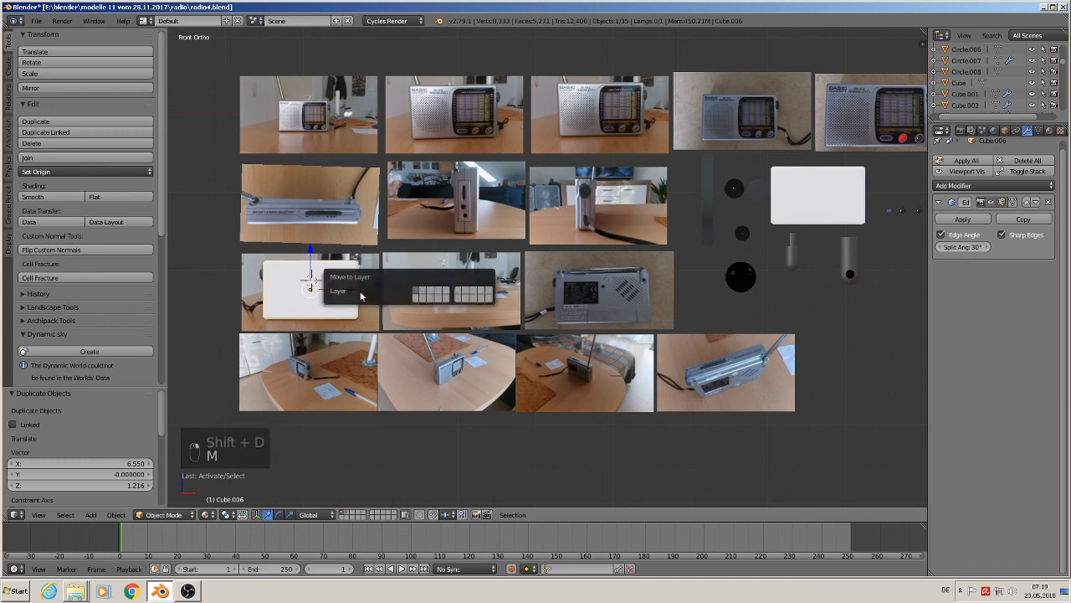
key("m")
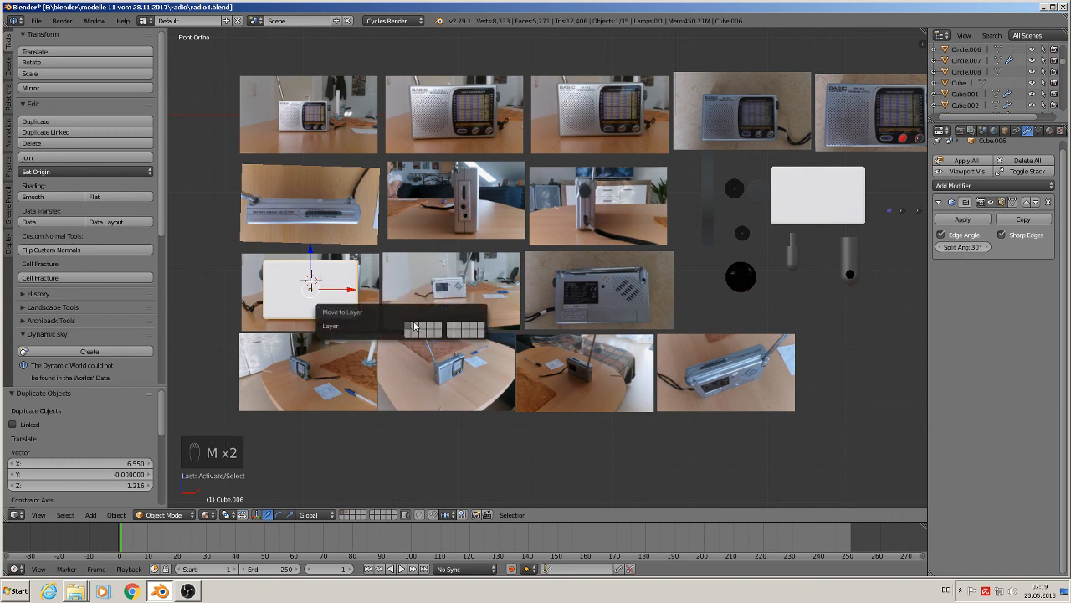
left_click(416, 328)
left_click(36, 20)
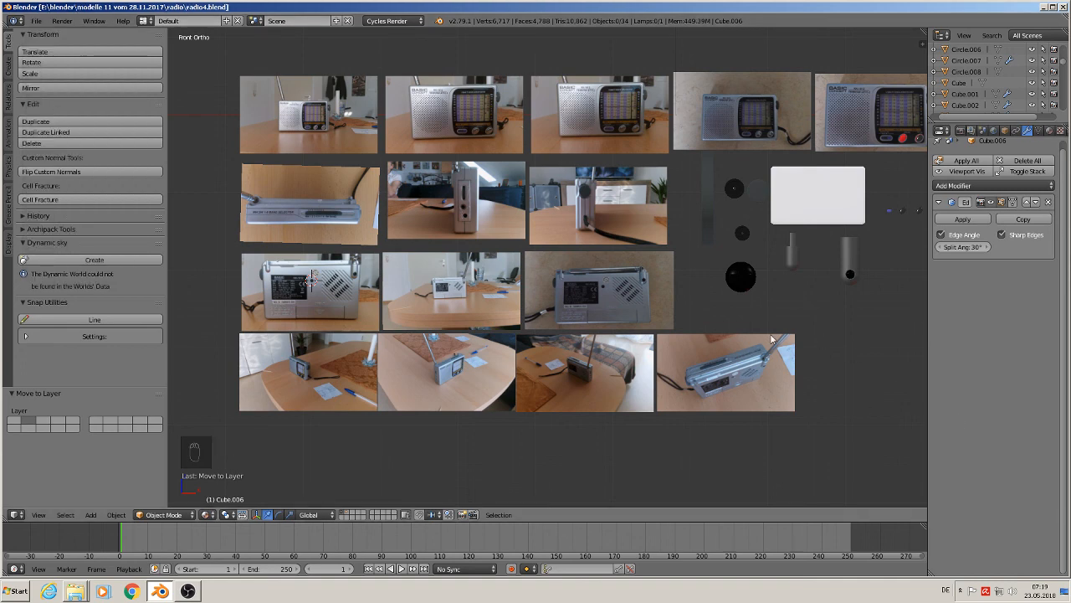
Step: Shift the white radio body beside the reference photos by about 0.108 in X and 0.072 in Z
scroll(790, 337, "up", 2)
scroll(790, 337, "down", 2)
right_click(816, 220)
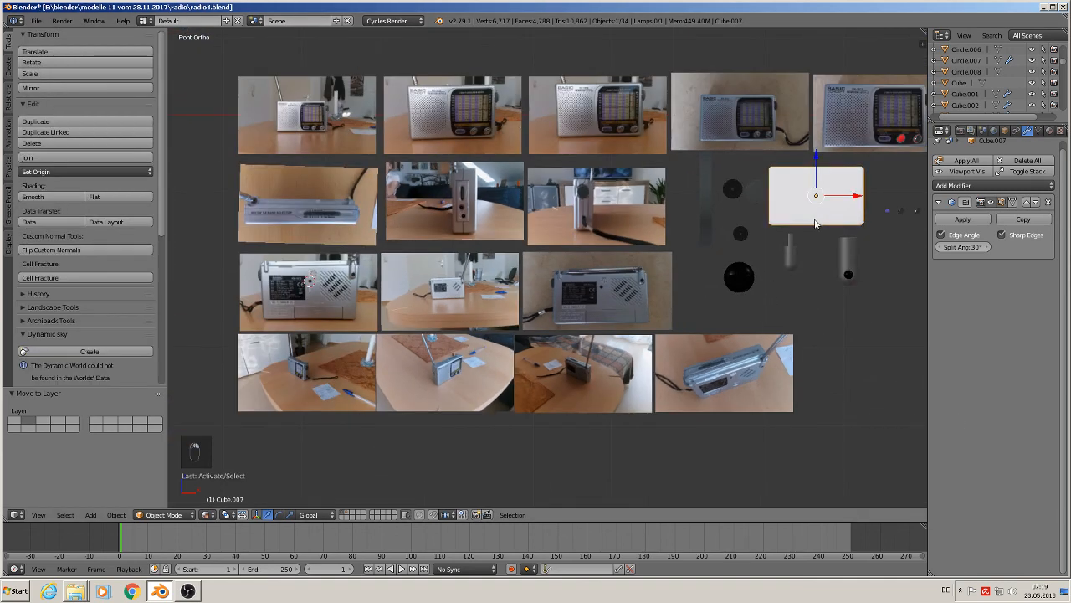
key("g")
left_click(824, 219)
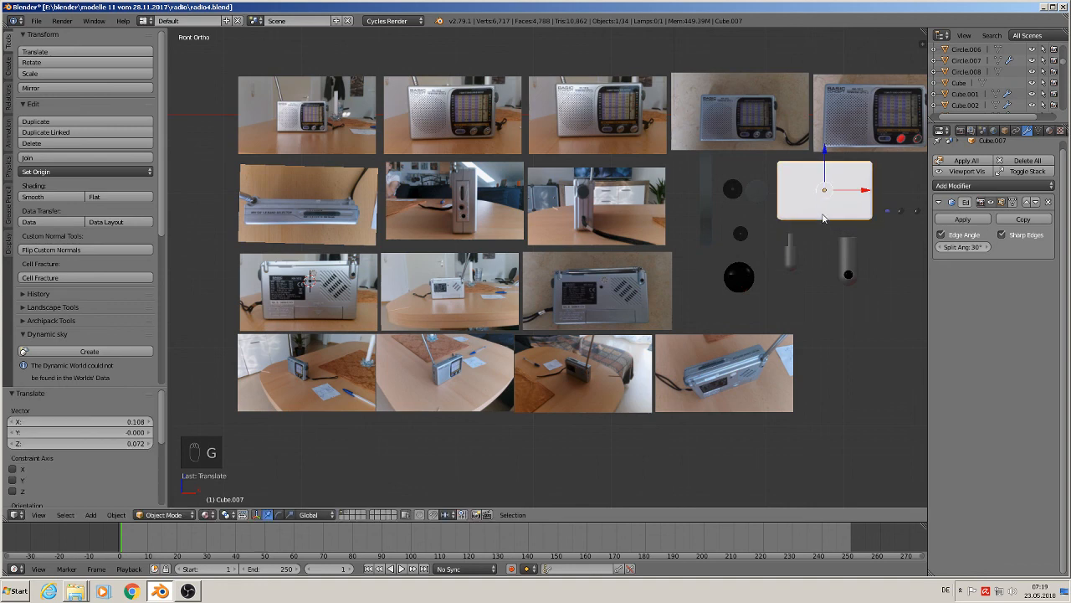
Step: Add a 32-vertex circle at the notch near the antenna in the side-view photo and rotate it 90° about X
scroll(370, 407, "up", 4)
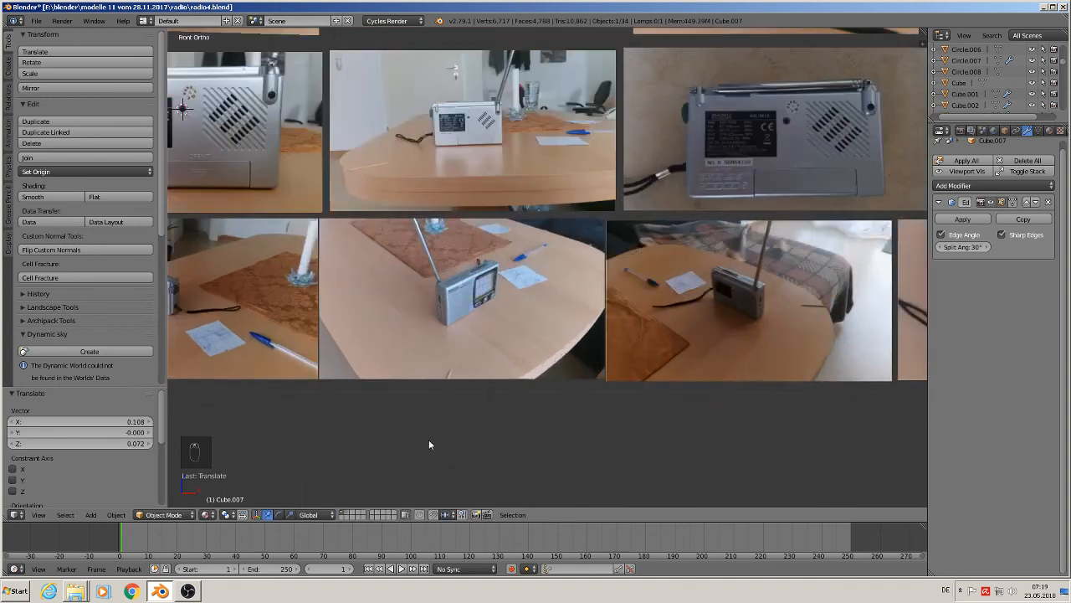
middle_click_drag(421, 445, 586, 443, "shift")
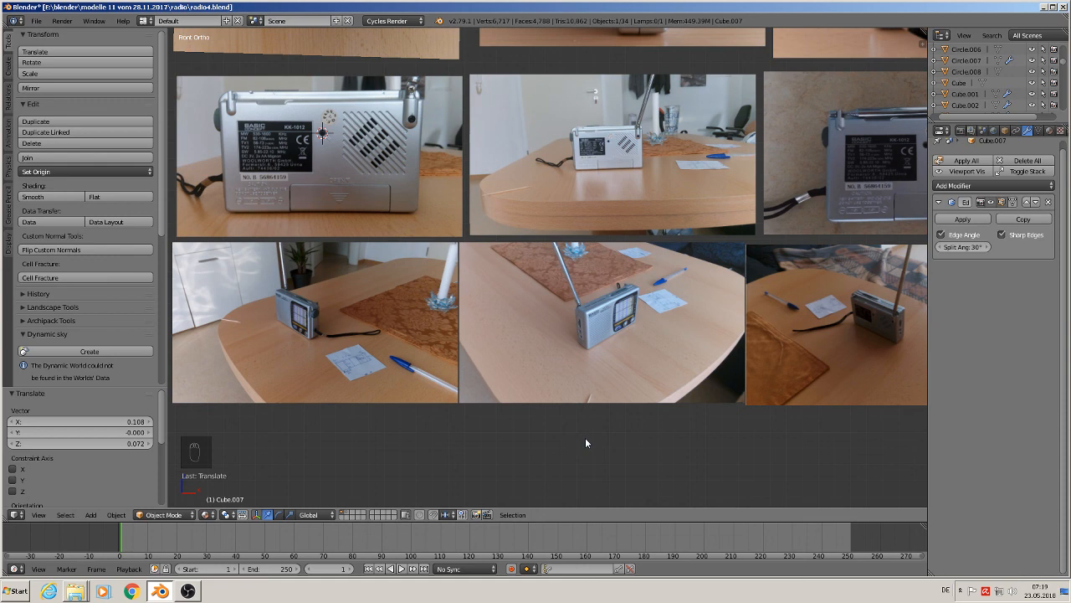
middle_click_drag(444, 285, 551, 45, "shift")
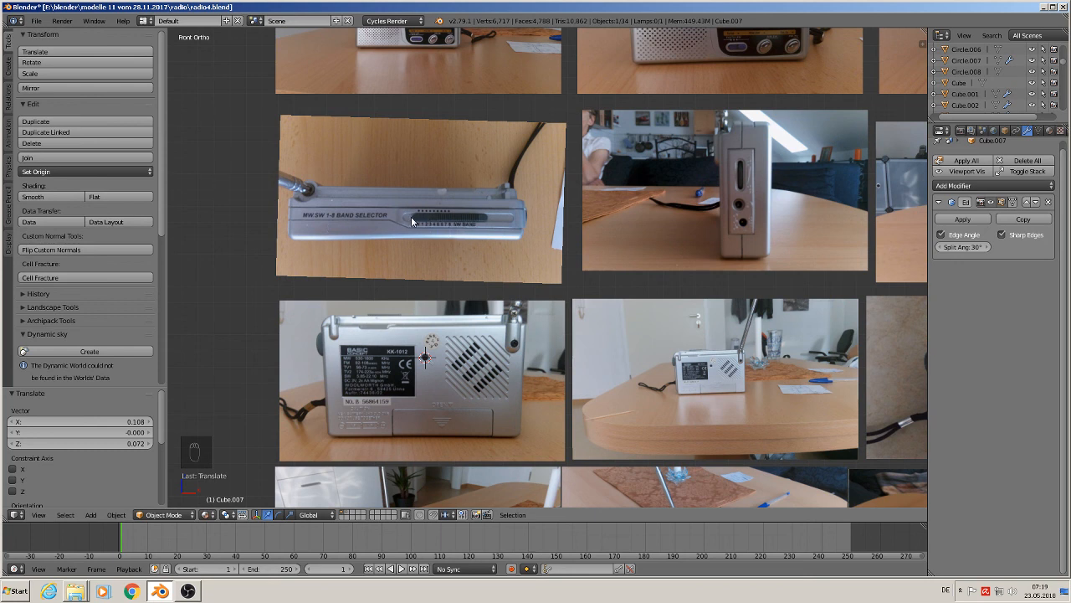
middle_click_drag(518, 225, 464, 313, "shift")
scroll(690, 171, "up", 5)
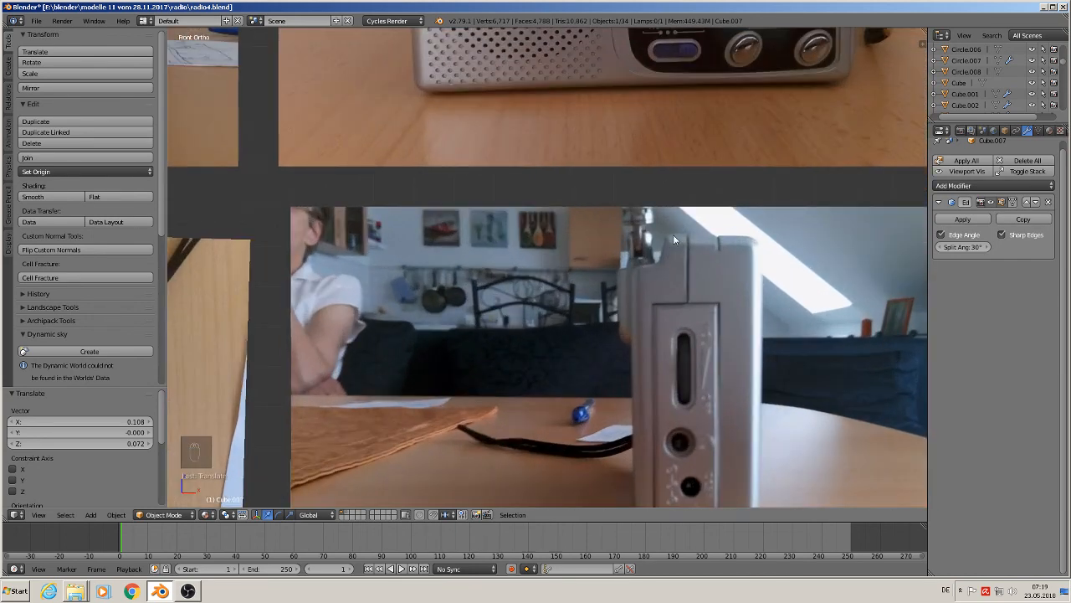
scroll(674, 266, "up", 3)
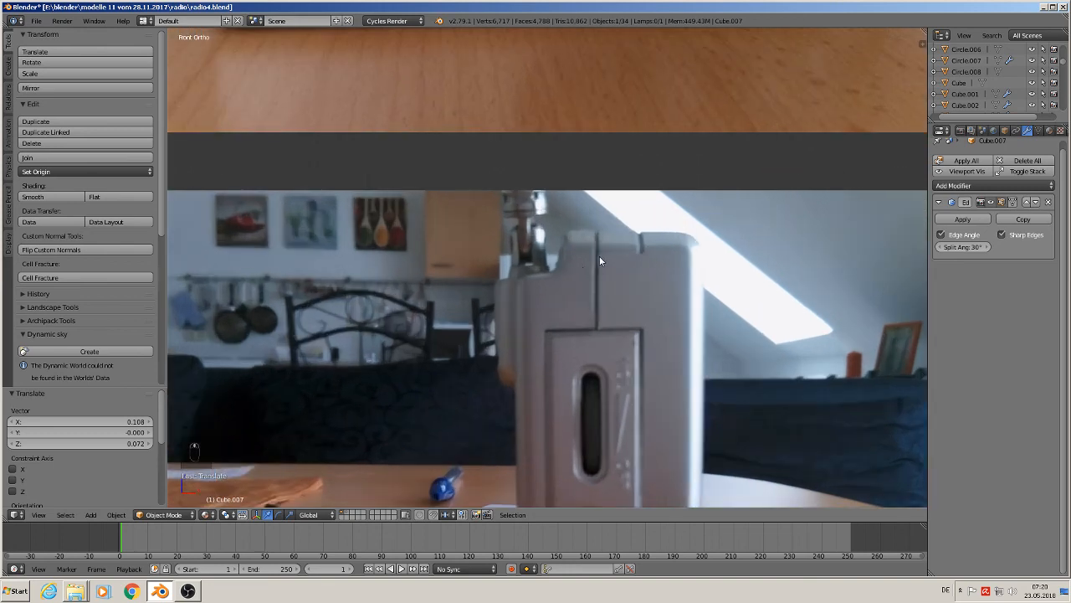
left_click(546, 268)
left_click(91, 514)
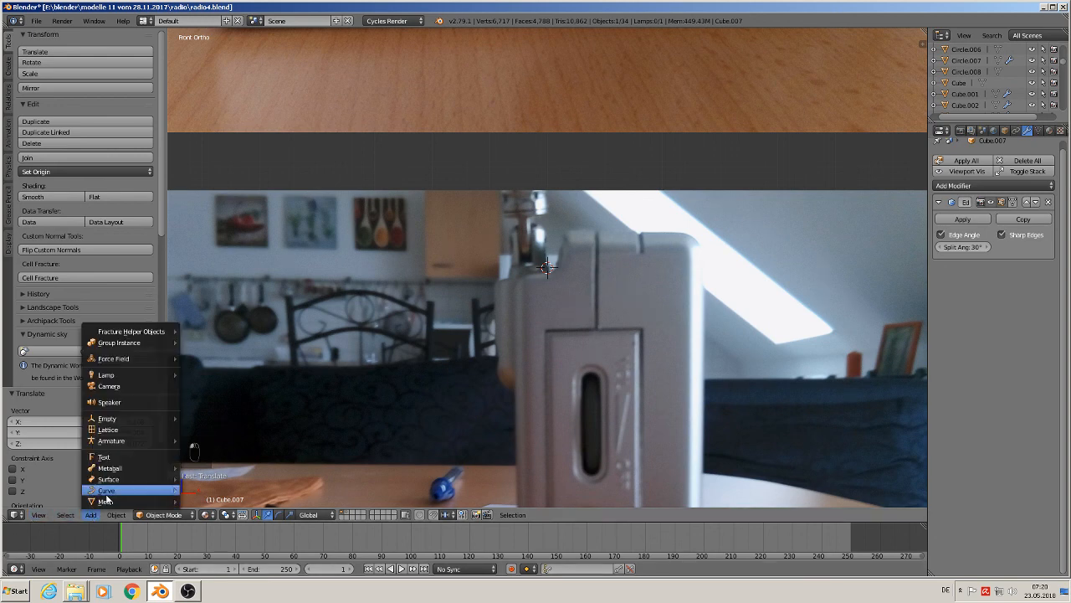
mouse_move(106, 501)
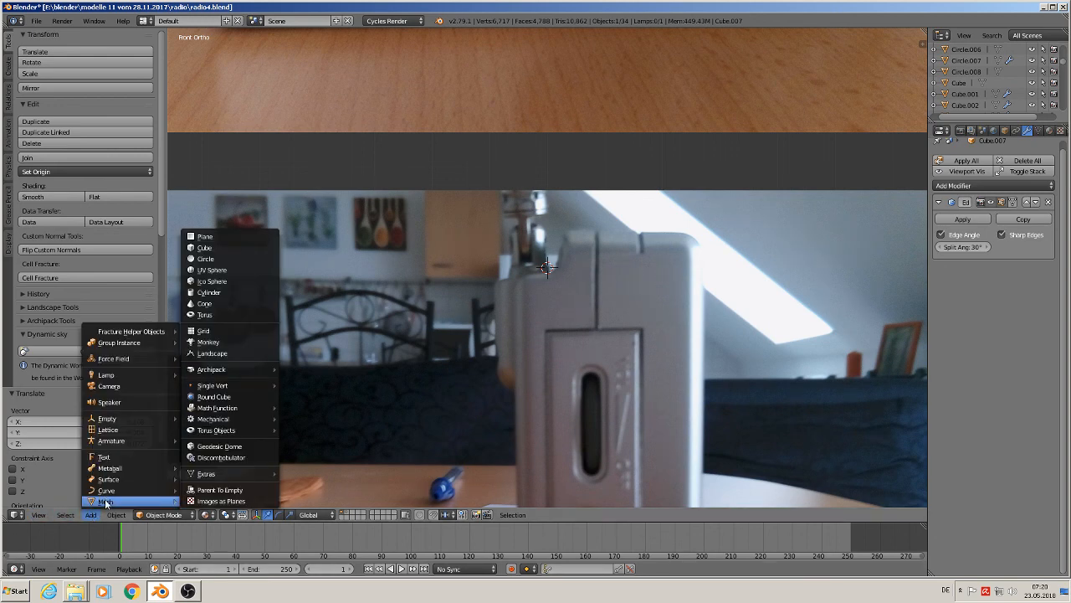
left_click(207, 259)
type("r")
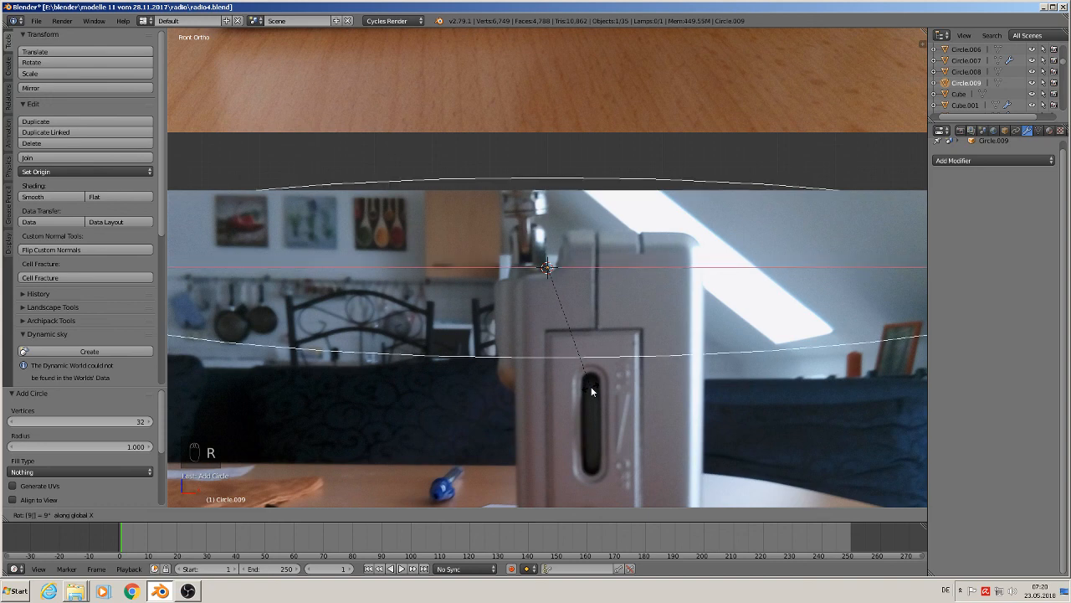
type("x90")
key("Return")
Step: Scale the circle to about 0.020 and raise it about 0.007 in Z to match the notch's rounded corner
key("s")
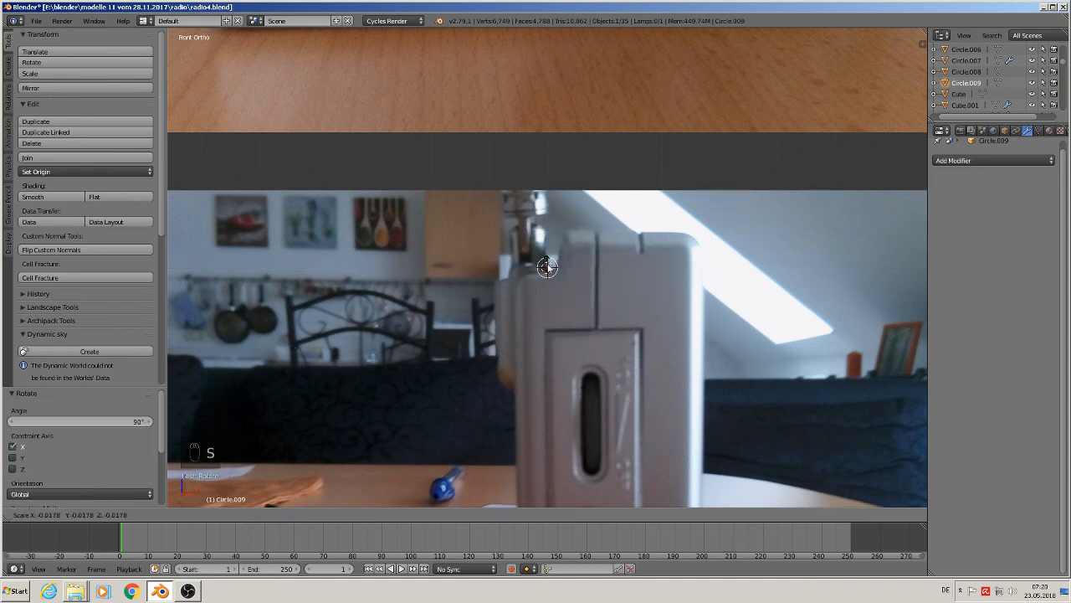
left_click(547, 266)
scroll(552, 336, "up", 3)
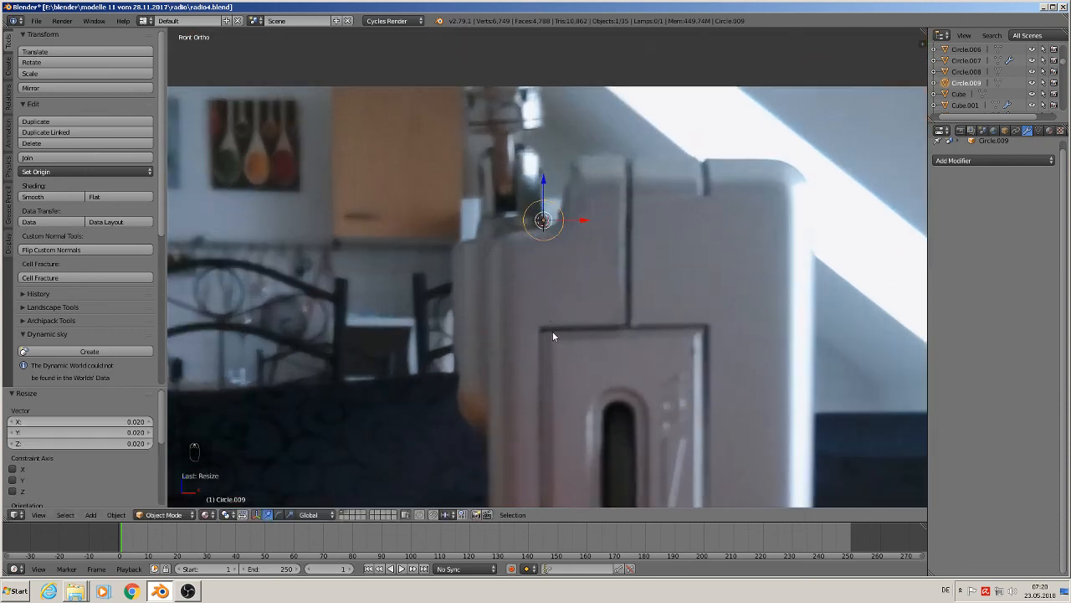
left_click_drag(579, 224, 582, 216)
left_click_drag(540, 179, 556, 181)
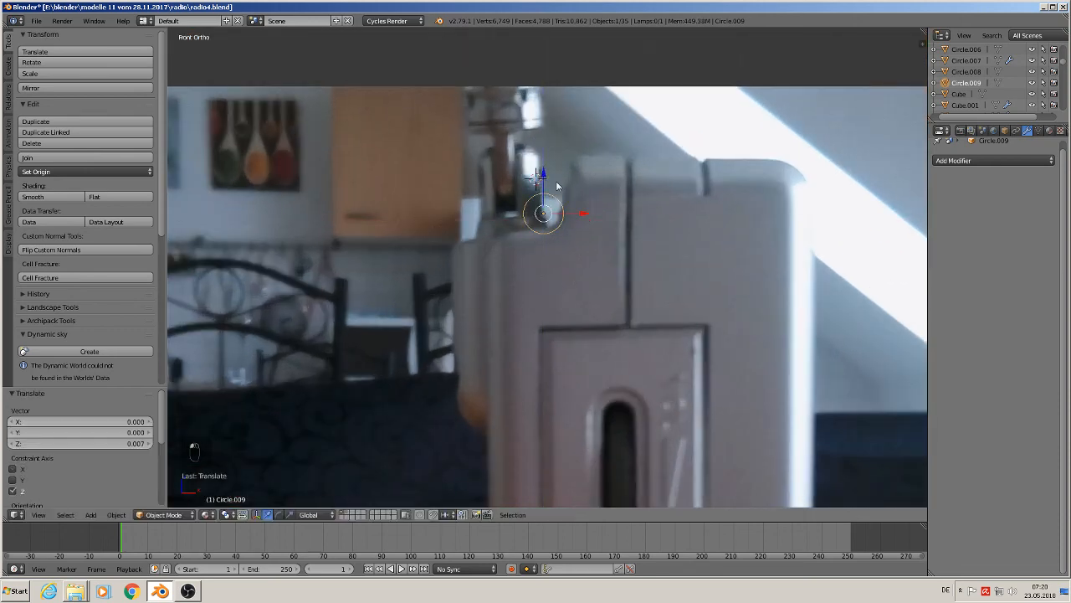
scroll(602, 248, "up", 3)
middle_click_drag(602, 249, 657, 304, "shift")
Step: Delete the circle's vertices except the lower-right quarter arc that follows the notch corner
key("Tab")
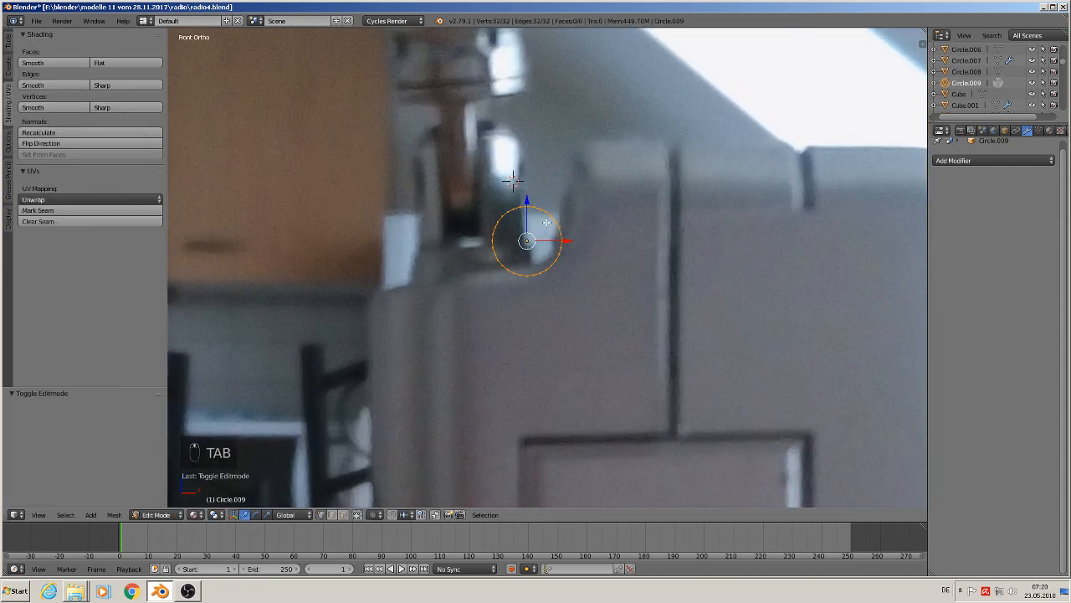
key("a")
key("a")
key("c")
mouse_move(561, 219)
left_mouse_down()
mouse_move(546, 200)
mouse_move(496, 238)
mouse_move(512, 269)
left_mouse_up()
right_click(511, 269)
key("x")
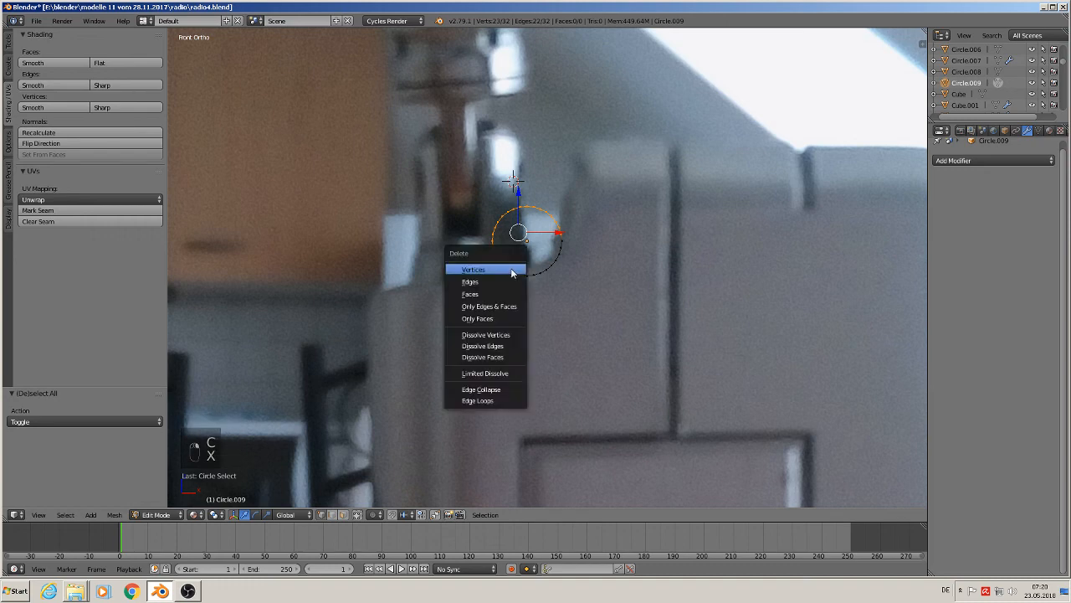
left_click(512, 270)
Step: Extrude the arc's upper end about 0.085 upward in Z and its lower end about -0.109 in X, beyond the radio's edges
right_click(574, 237)
key("e")
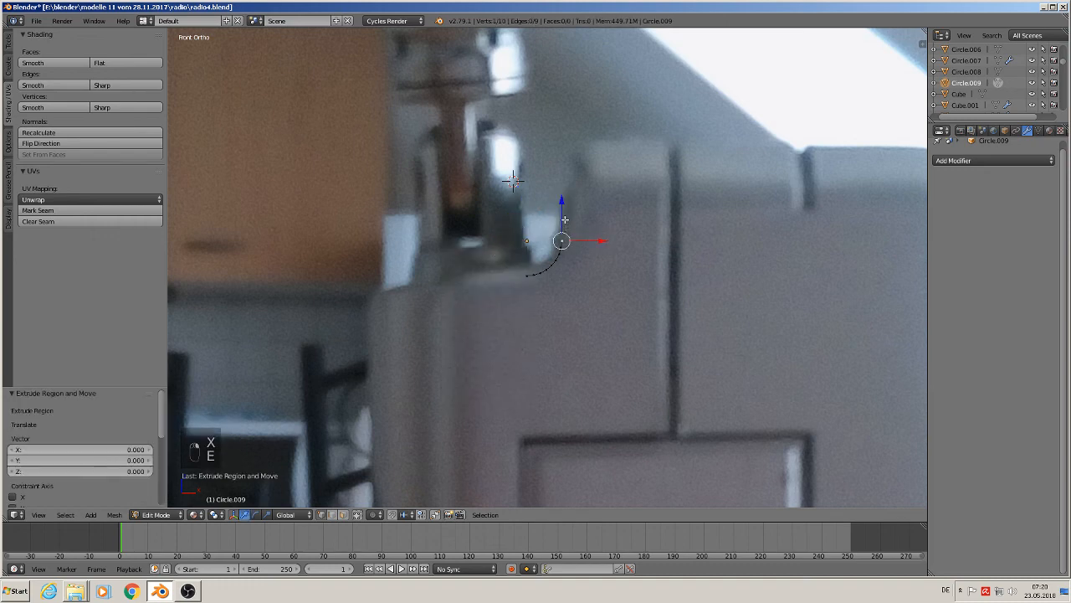
left_click(570, 119)
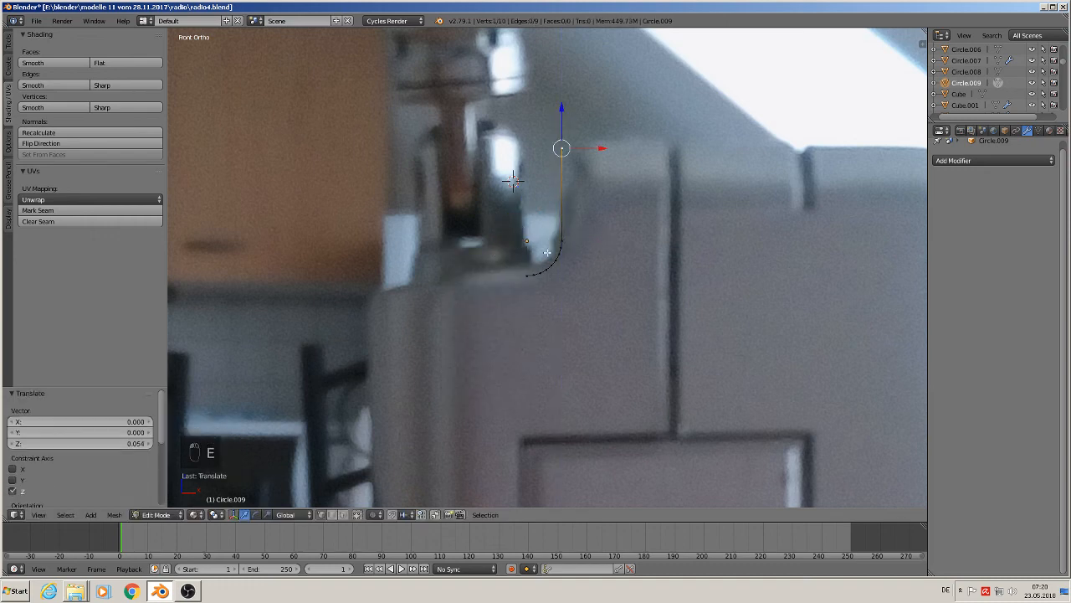
left_click_drag(563, 123, 564, 71)
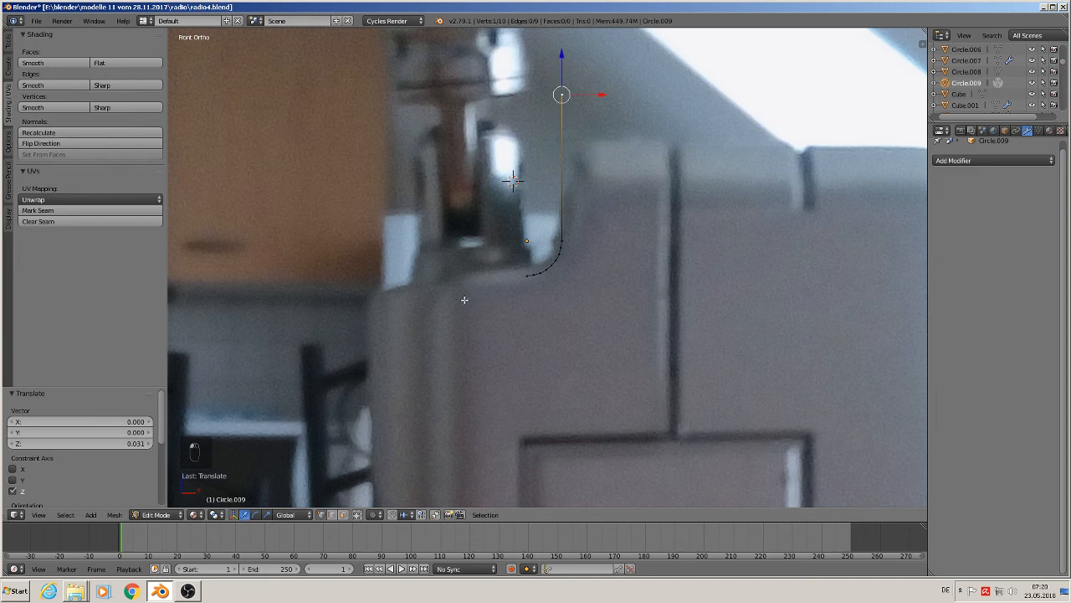
right_click(526, 274)
key("e")
left_click_drag(536, 273, 377, 266)
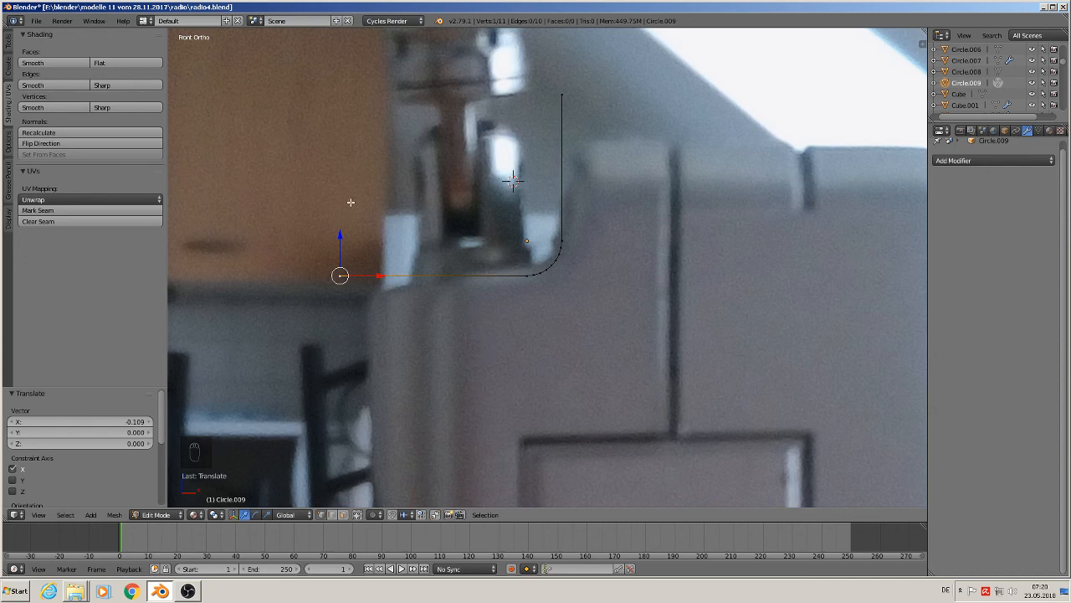
Step: Extrude the outline's outer end about 0.110 up in Z, close the outline with an edge and fill it with a face
key("e")
left_click(356, 49)
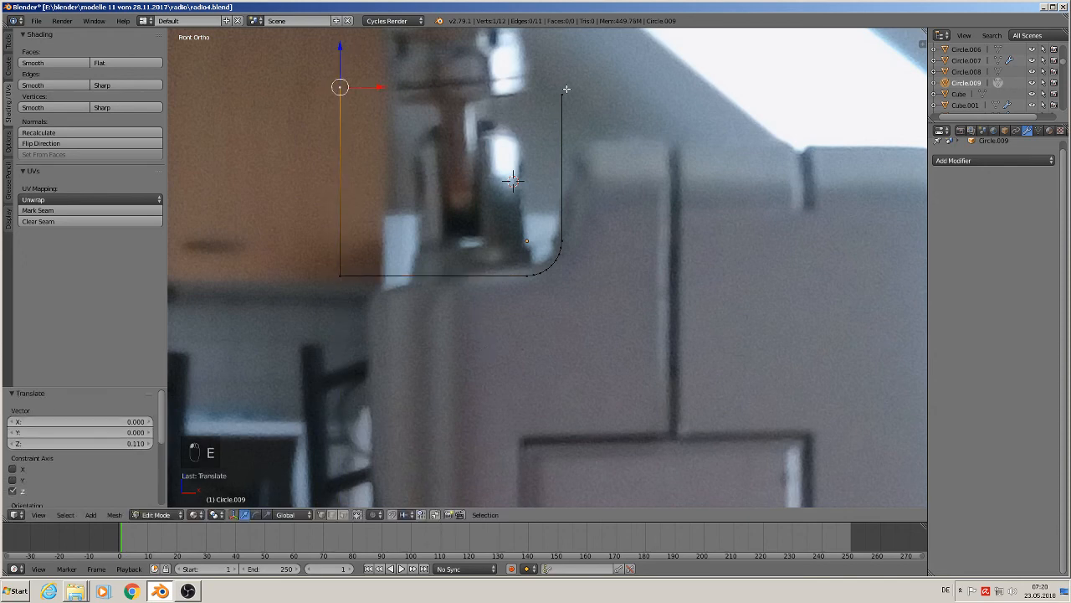
right_click(564, 95, "shift")
key("f")
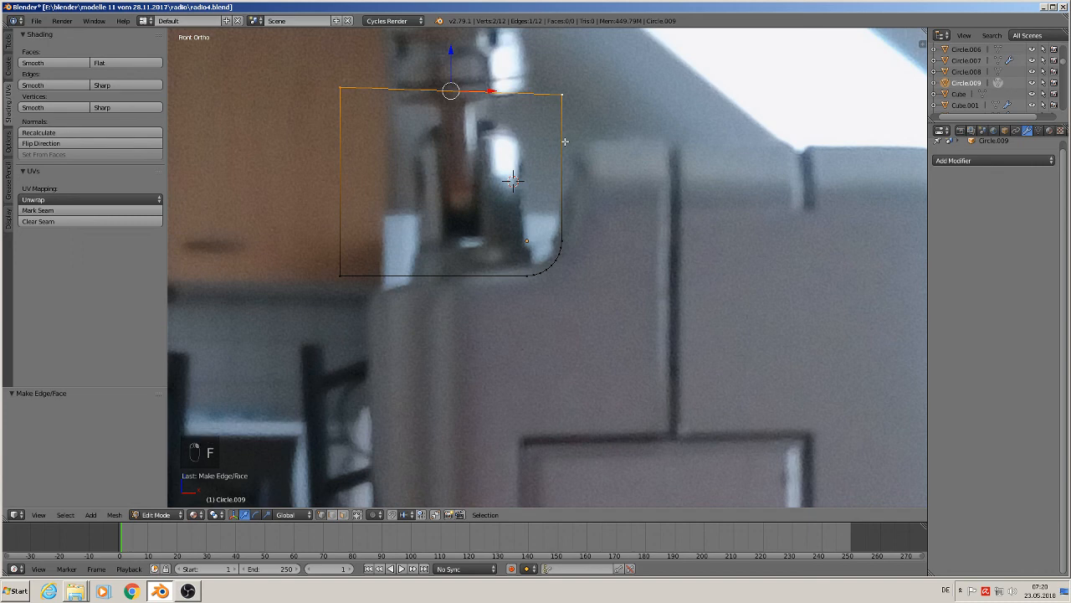
key("a")
key("a")
key("f")
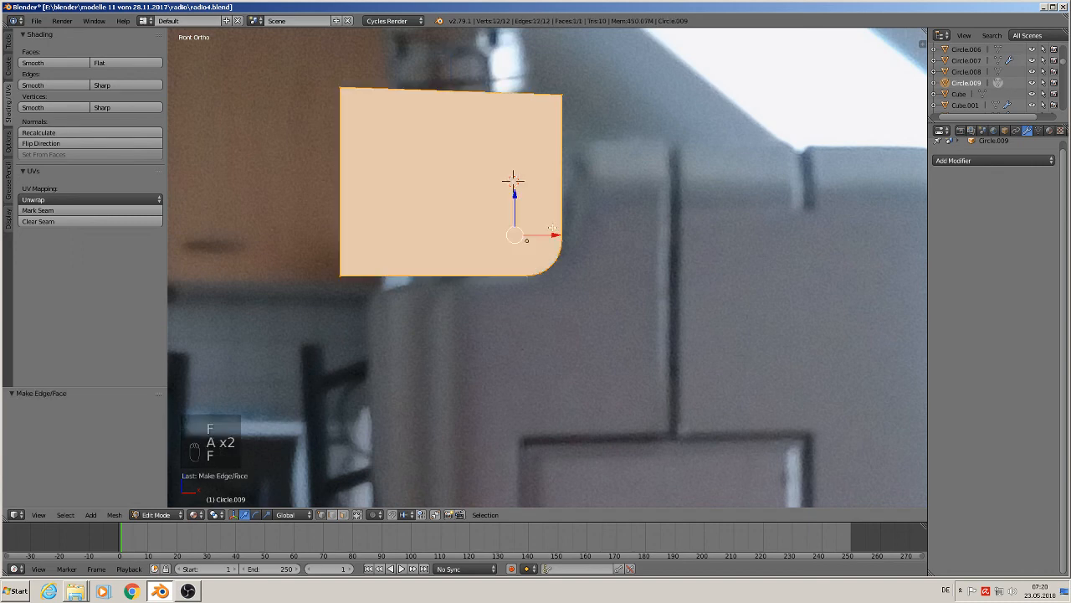
Step: Move the notch profile forward off the photos along Y, first by about -0.456 and again by about -3.284
scroll(515, 318, "down", 3)
middle_click_drag(505, 311, 588, 358)
key("Tab")
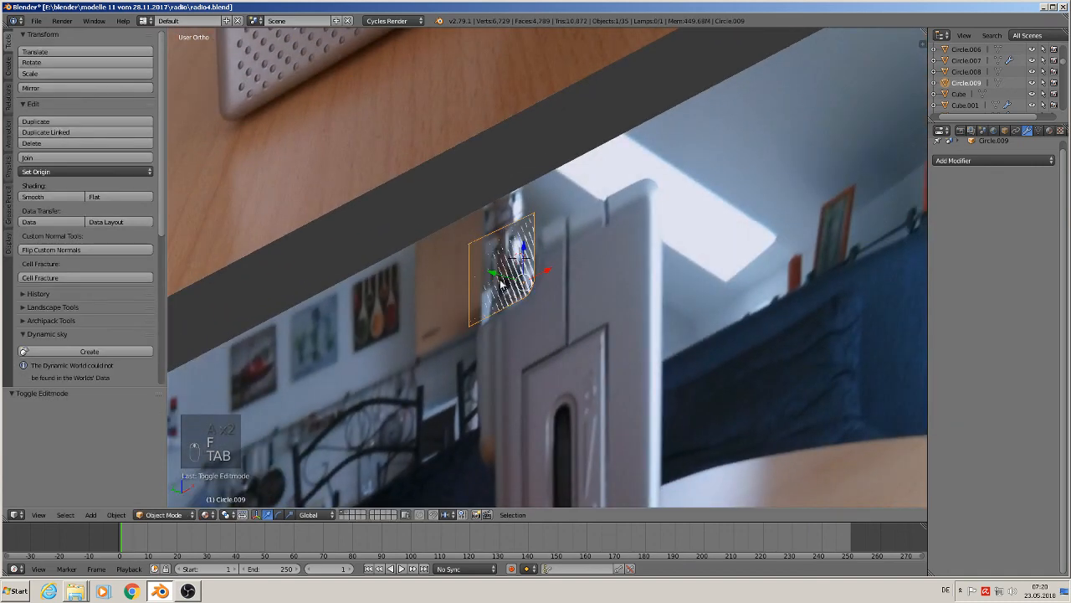
left_click_drag(493, 273, 772, 405)
middle_click_drag(727, 404, 610, 339, "shift")
scroll(610, 331, "down", 8)
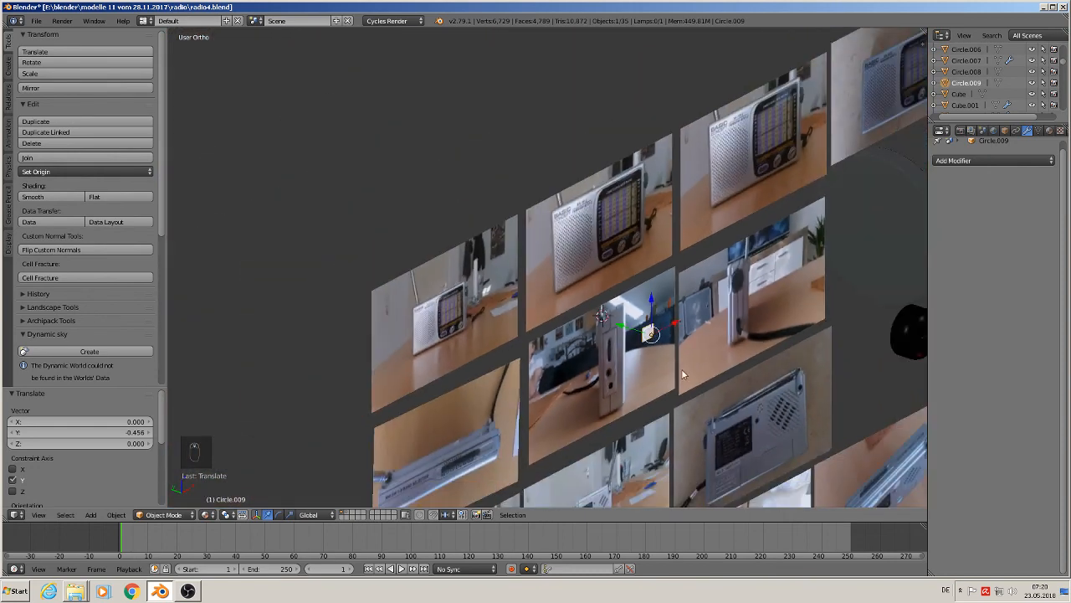
middle_click_drag(681, 374, 490, 273, "shift")
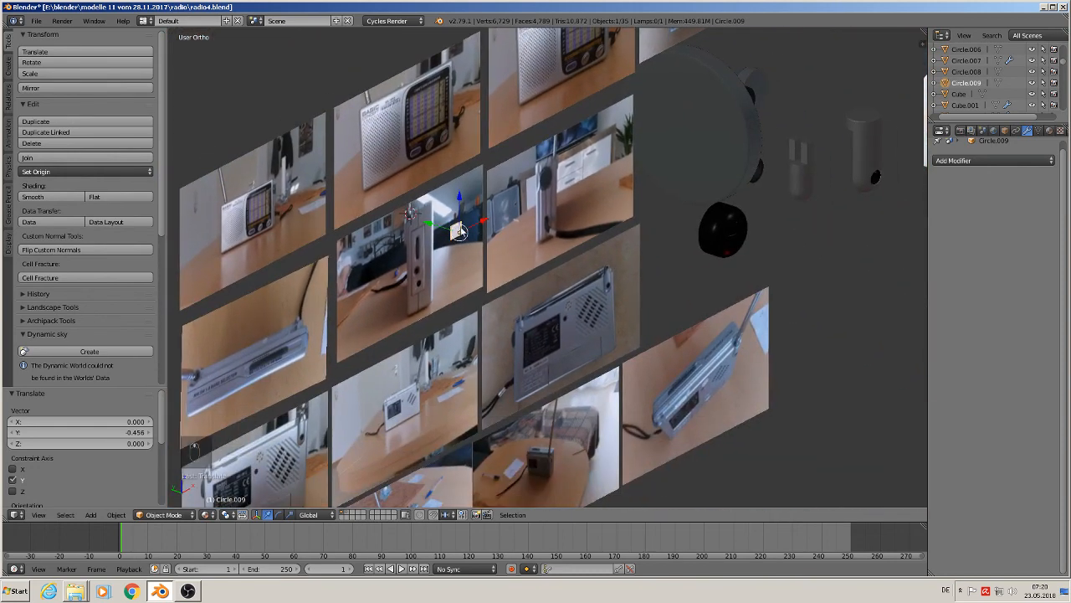
left_click_drag(433, 225, 790, 348)
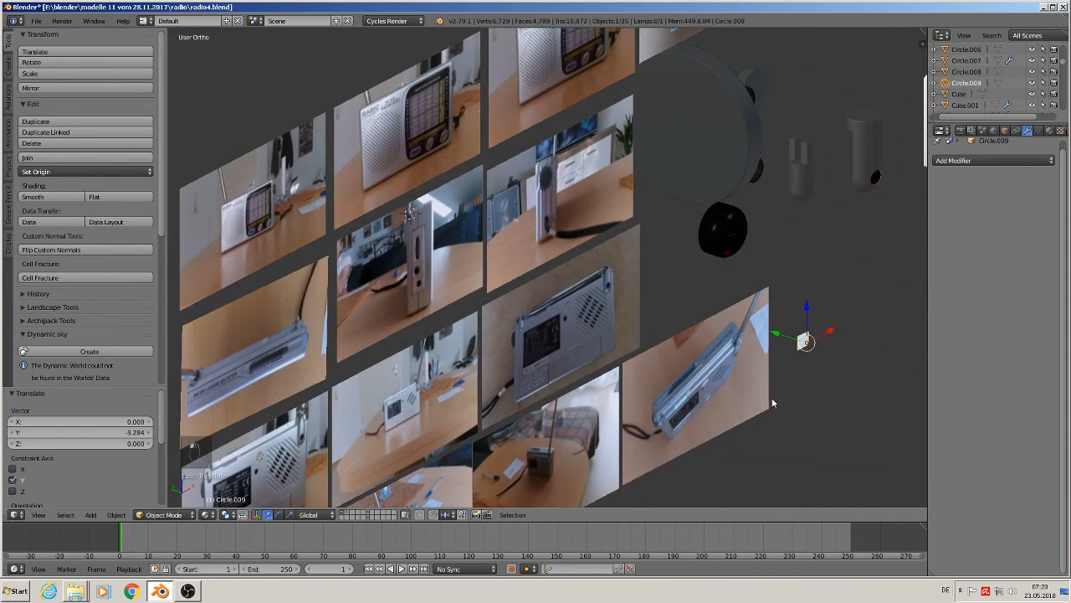
Step: Extrude the notch profile about 2.493 along Y into a long bar
key("Tab")
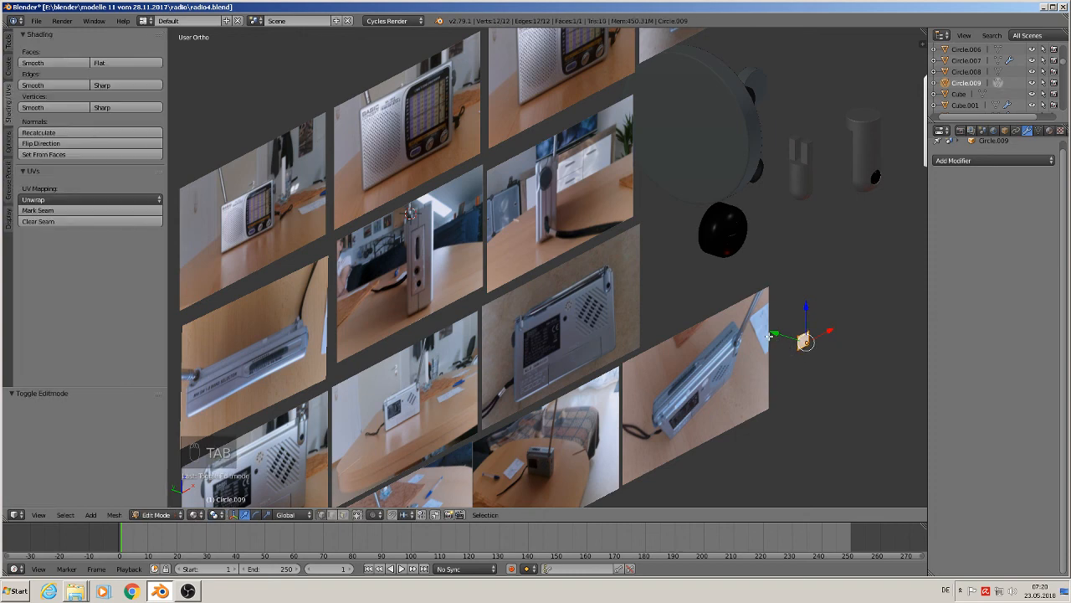
key("e")
left_click(526, 194)
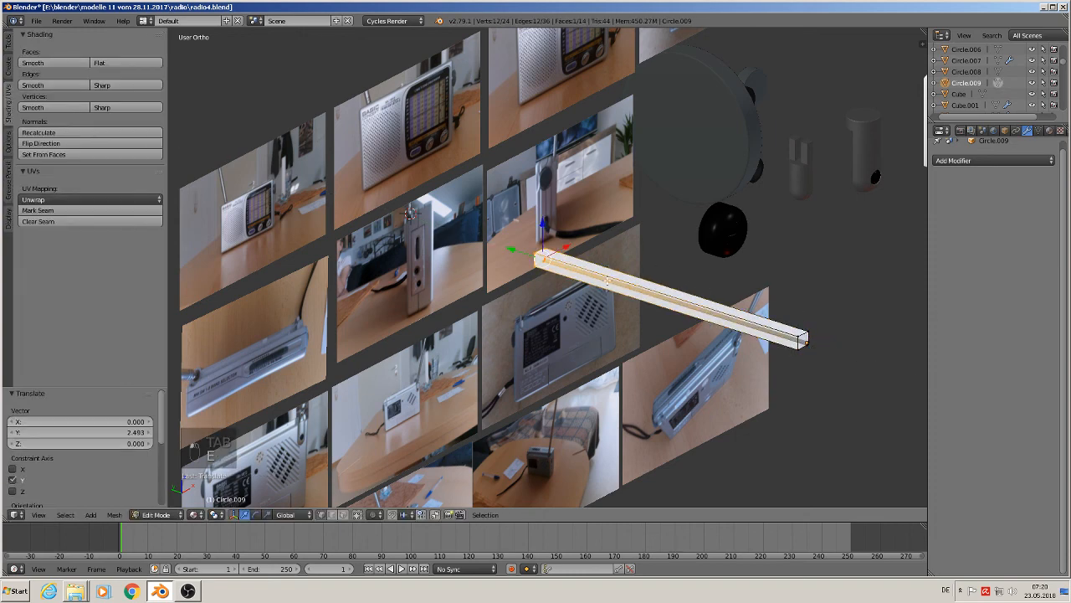
key("Tab")
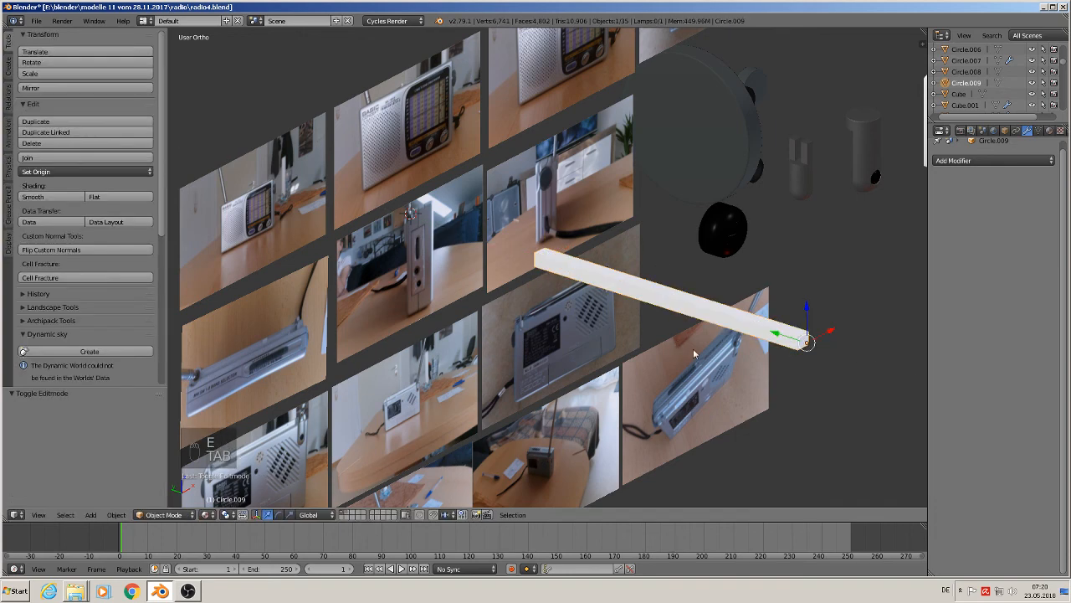
Step: Assign the existing red material named Material to the notch bar
left_click(1049, 131)
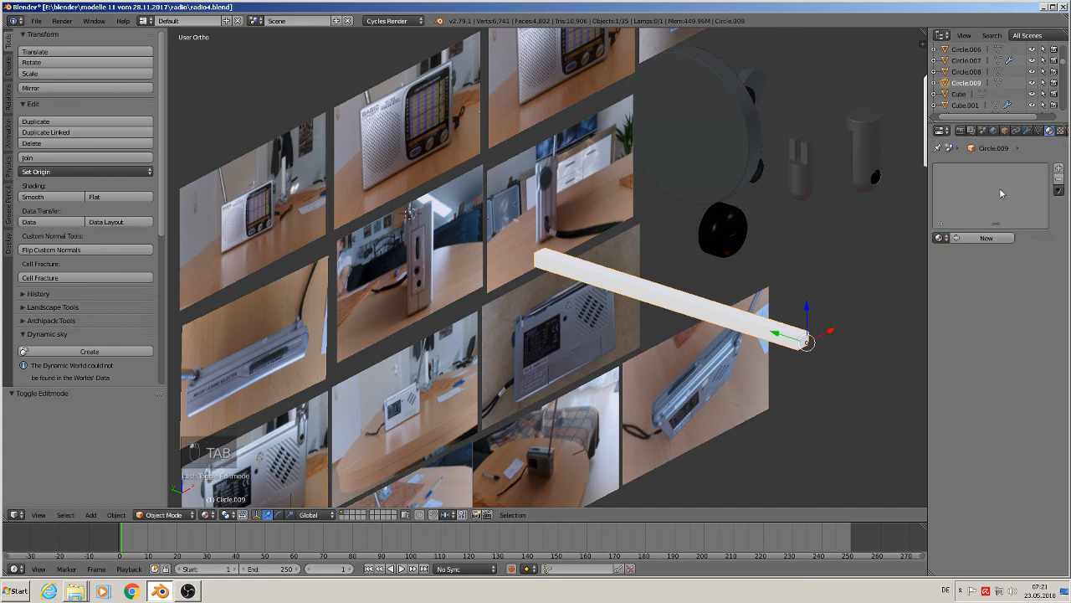
left_click(938, 237)
type("ma")
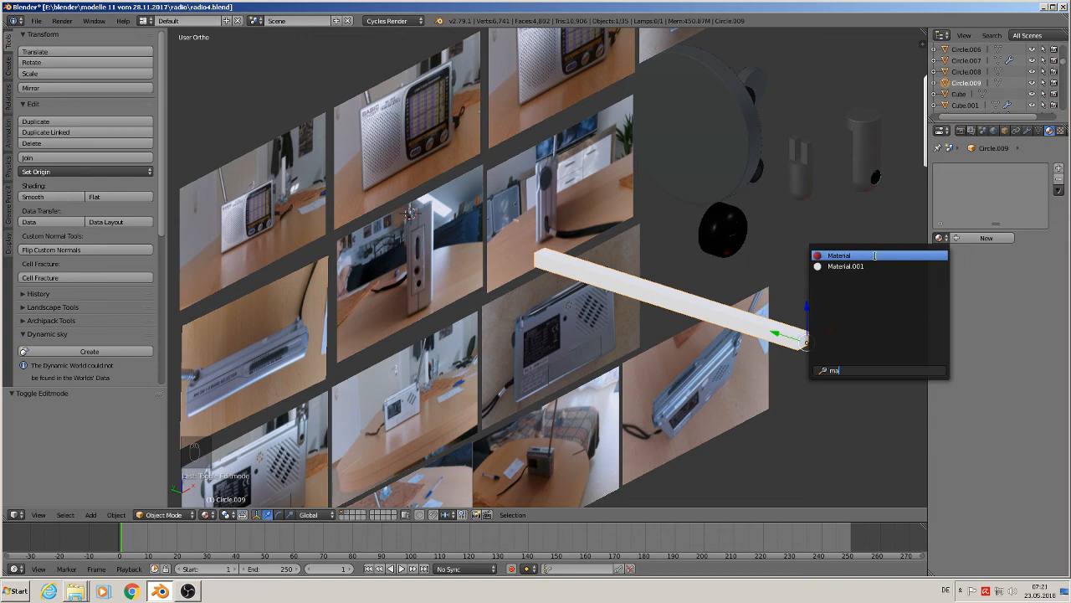
left_click(880, 256)
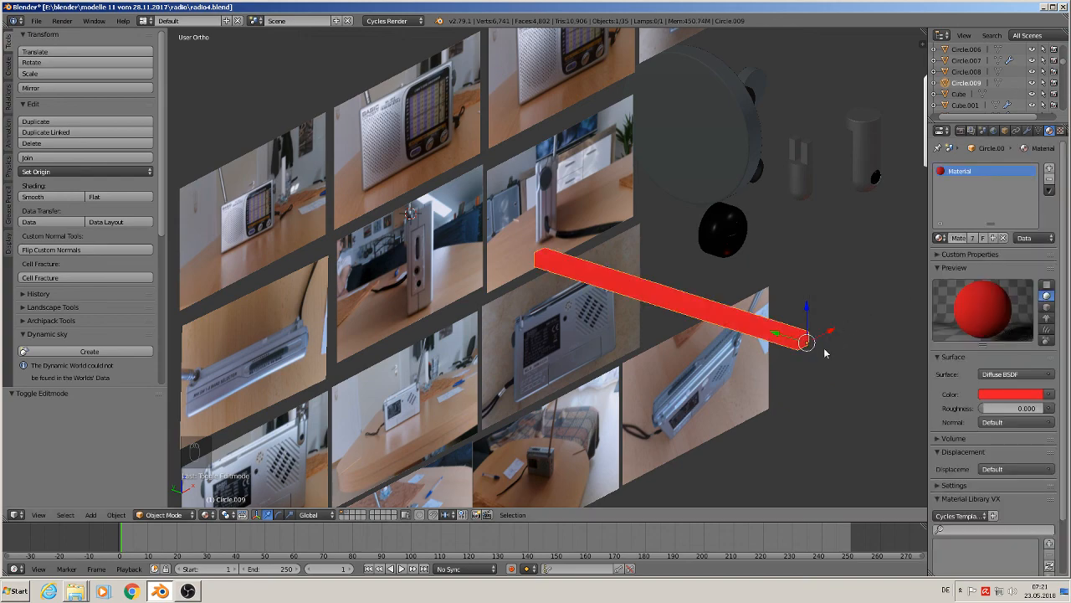
Step: Apply the rotation and scale of the red notch bar
middle_click_drag(824, 348, 665, 373)
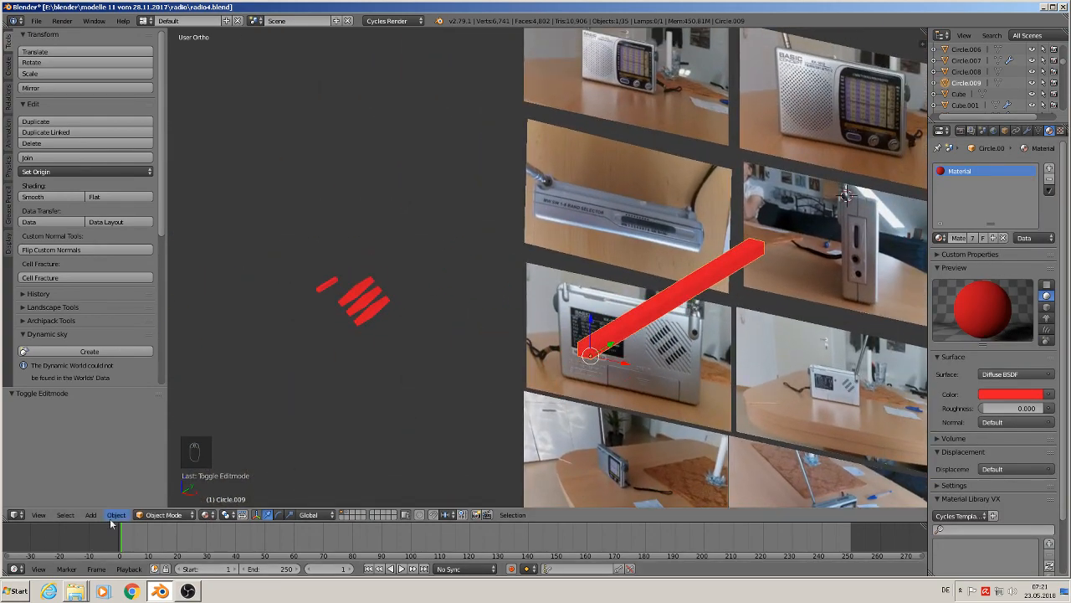
left_click(118, 516)
mouse_move(163, 429)
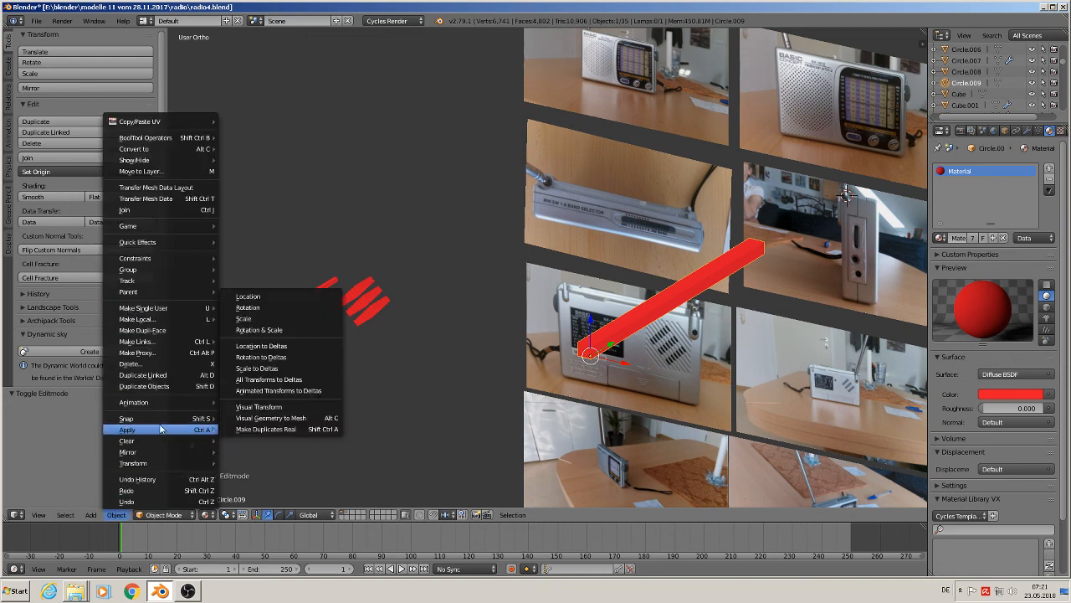
left_click(260, 330)
Step: Move the red grille slot cutters to the second layer
right_click(352, 299)
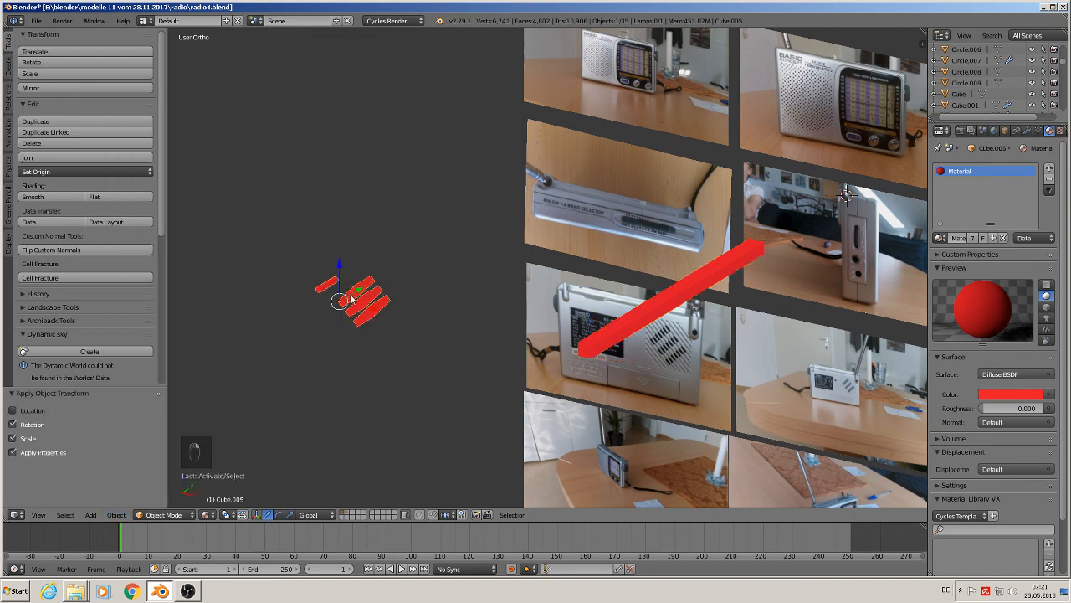
middle_click_drag(377, 372, 431, 363)
key("m")
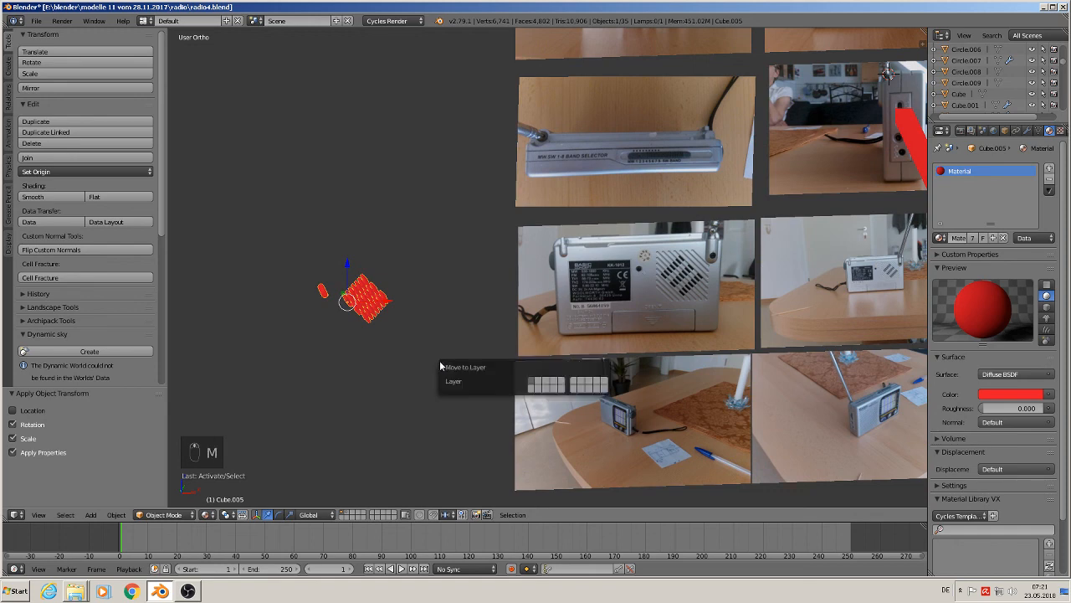
left_click(541, 385)
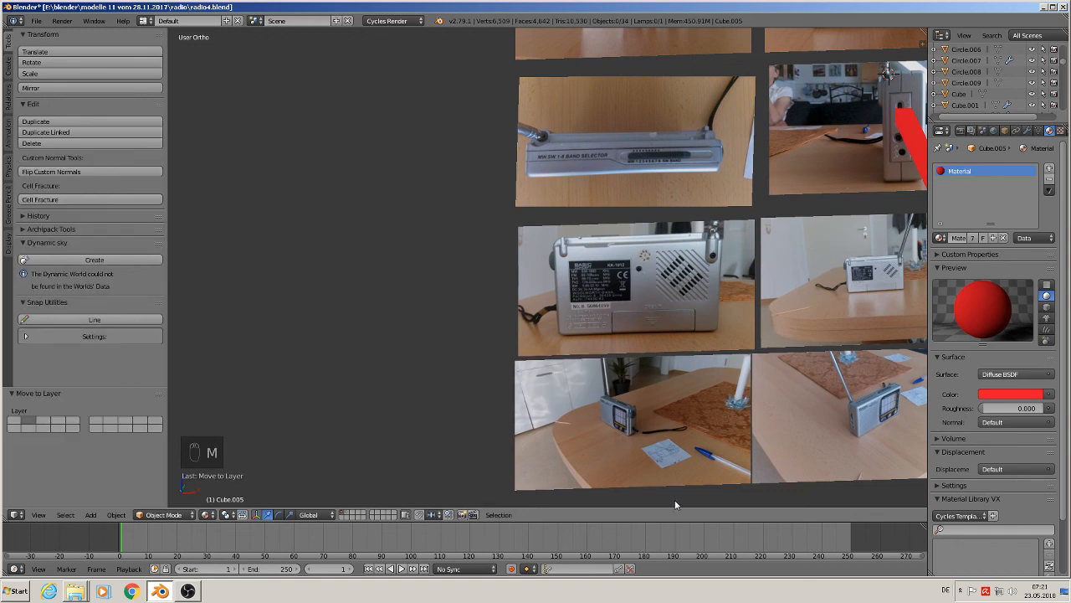
Step: Move the red notch bar about 3.562 along X toward the white radio body
scroll(675, 441, "down", 4)
middle_click_drag(751, 344, 243, 286, "shift")
middle_click_drag(362, 267, 673, 294, "shift")
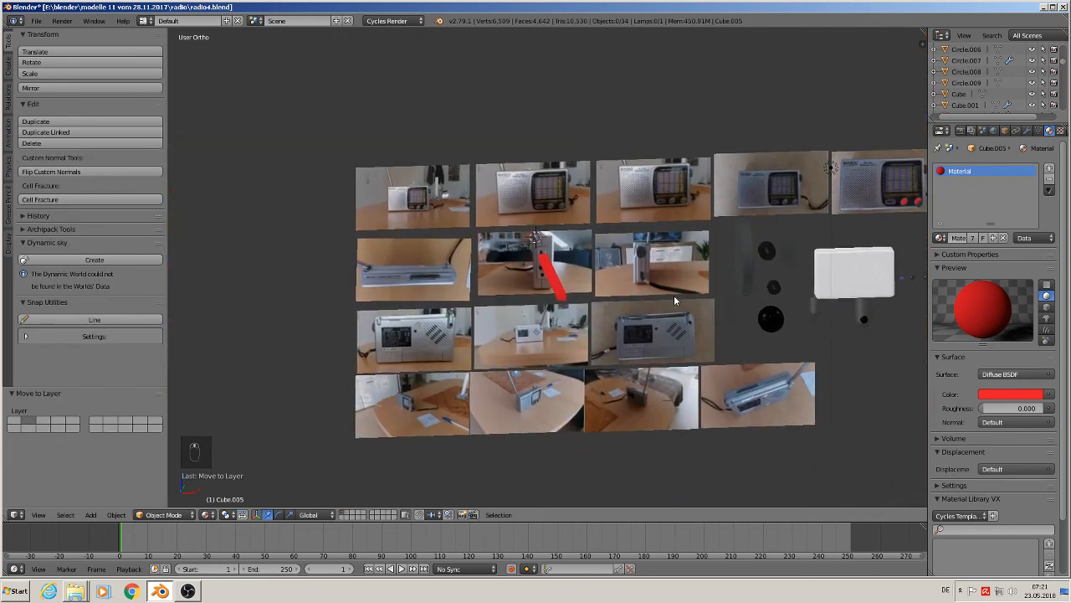
scroll(574, 297, "up", 1)
right_click(527, 277)
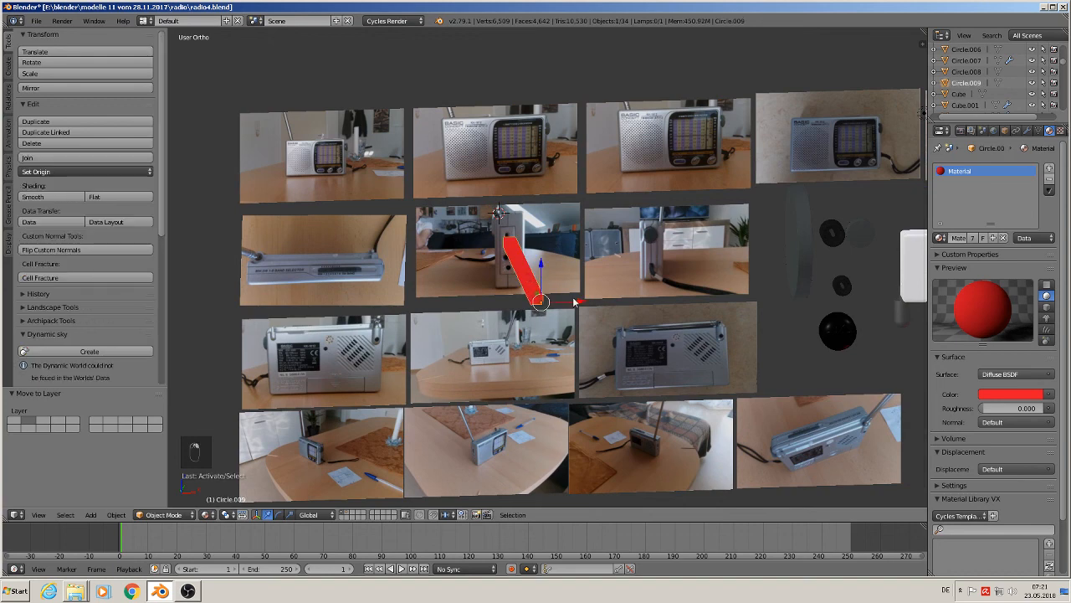
left_click_drag(575, 302, 907, 314)
middle_click_drag(907, 314, 523, 313)
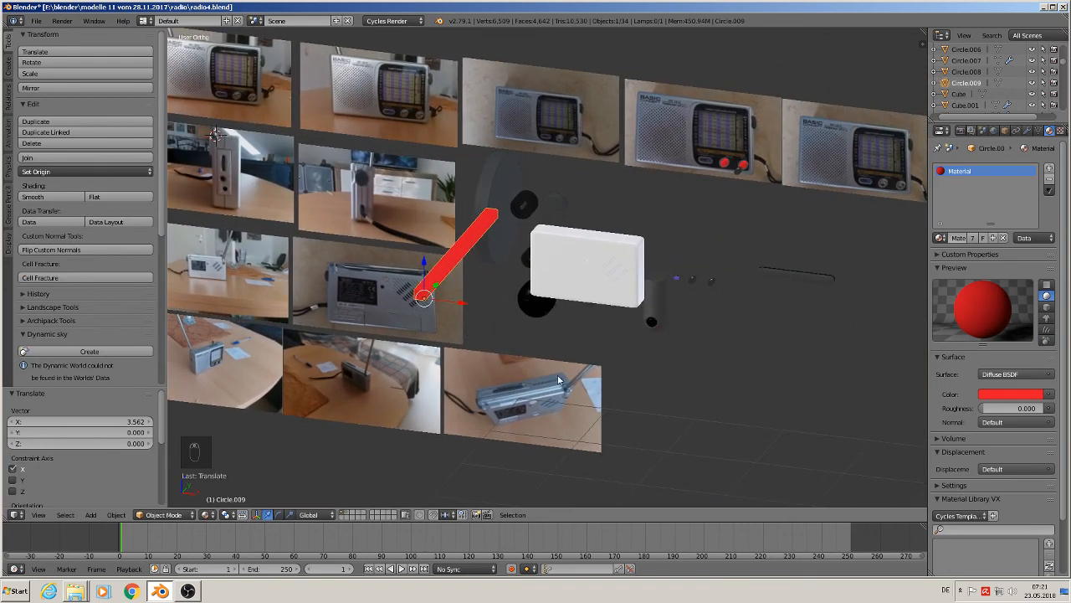